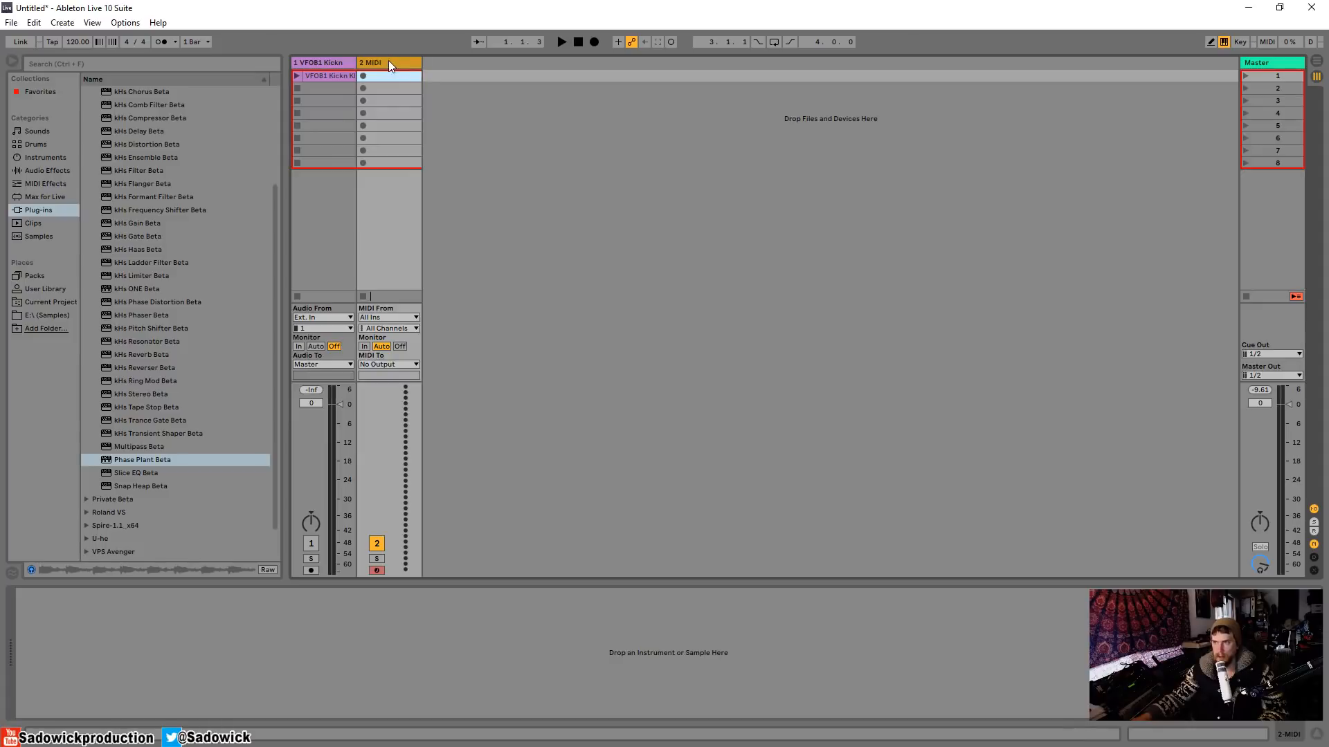
Create a clip in the MIDI track's first slot and draw a G1 note spanning the full bar
left_click(389, 61)
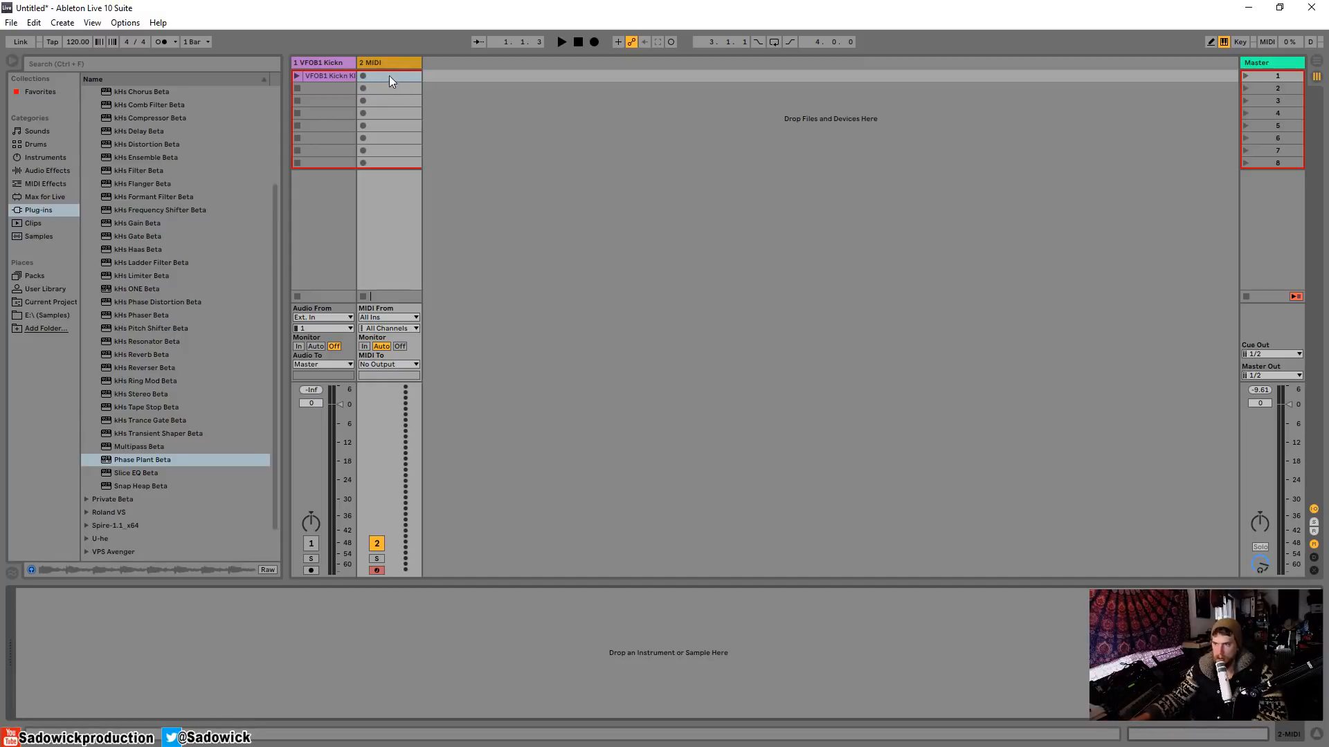
double_click(401, 81)
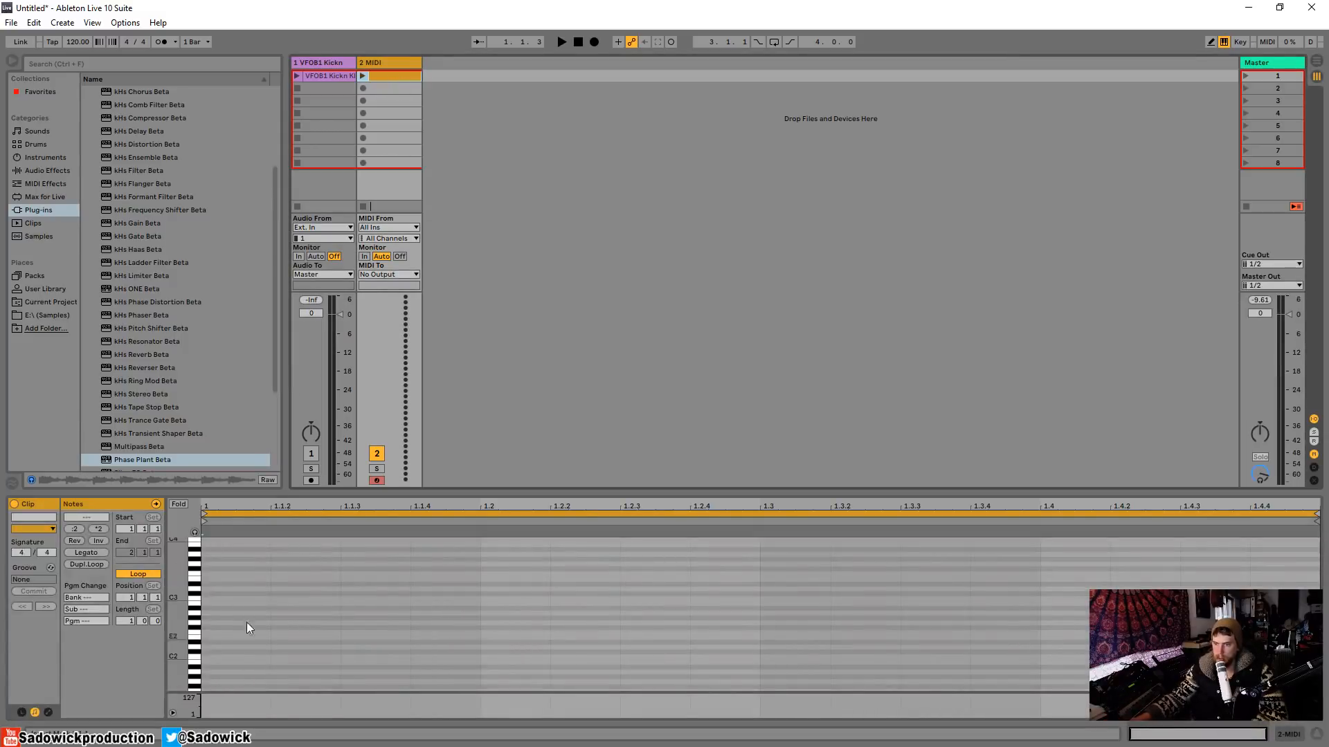
left_click_drag(319, 490, 319, 248)
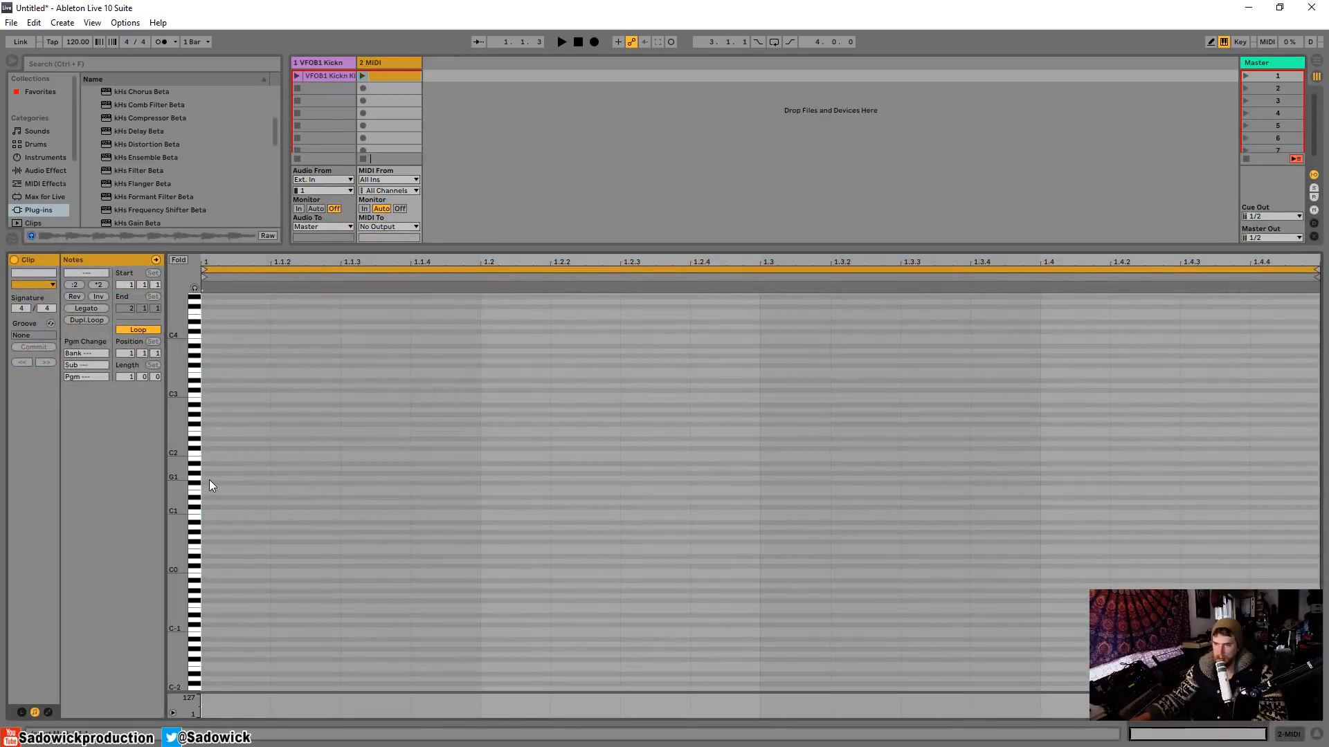
left_click_drag(209, 480, 1319, 481)
left_click_drag(1327, 534, 1327, 536)
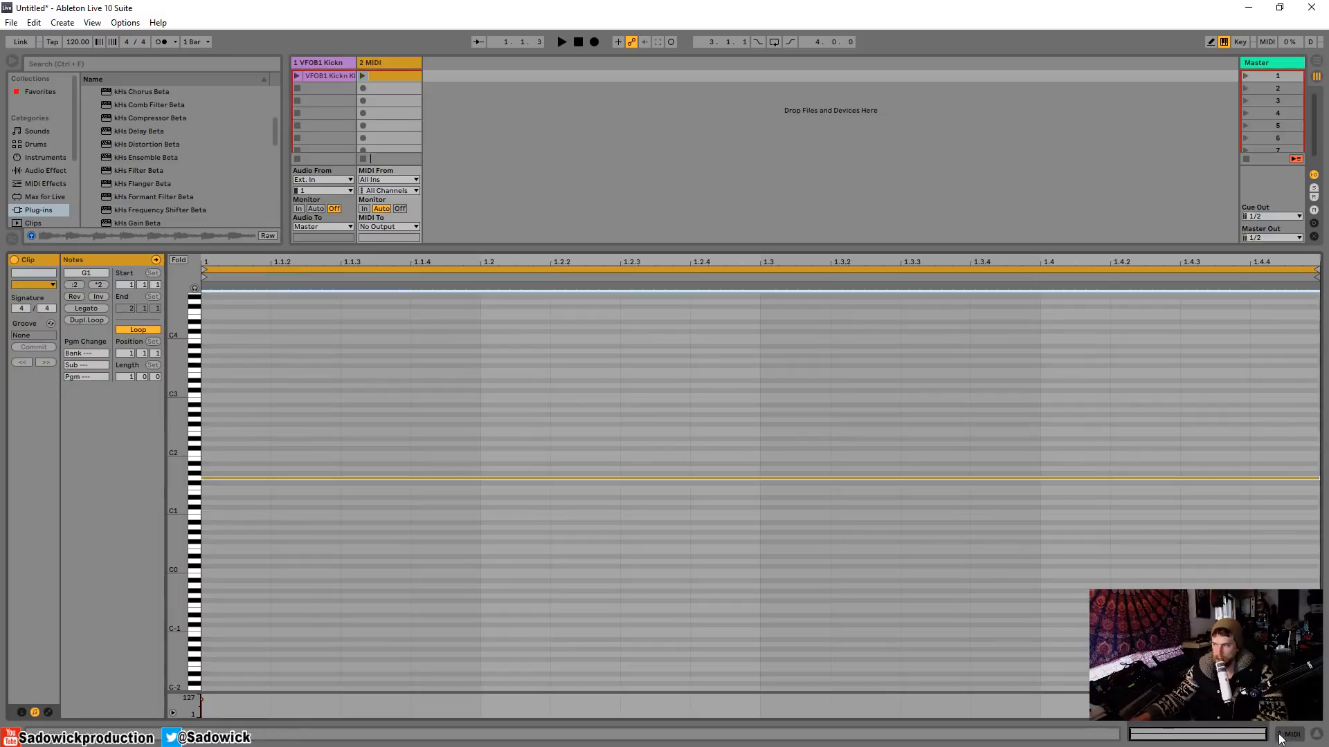
Load the Phase Plant Beta plug-in onto the MIDI track and launch the track's clip
left_click(1287, 739)
double_click(391, 77)
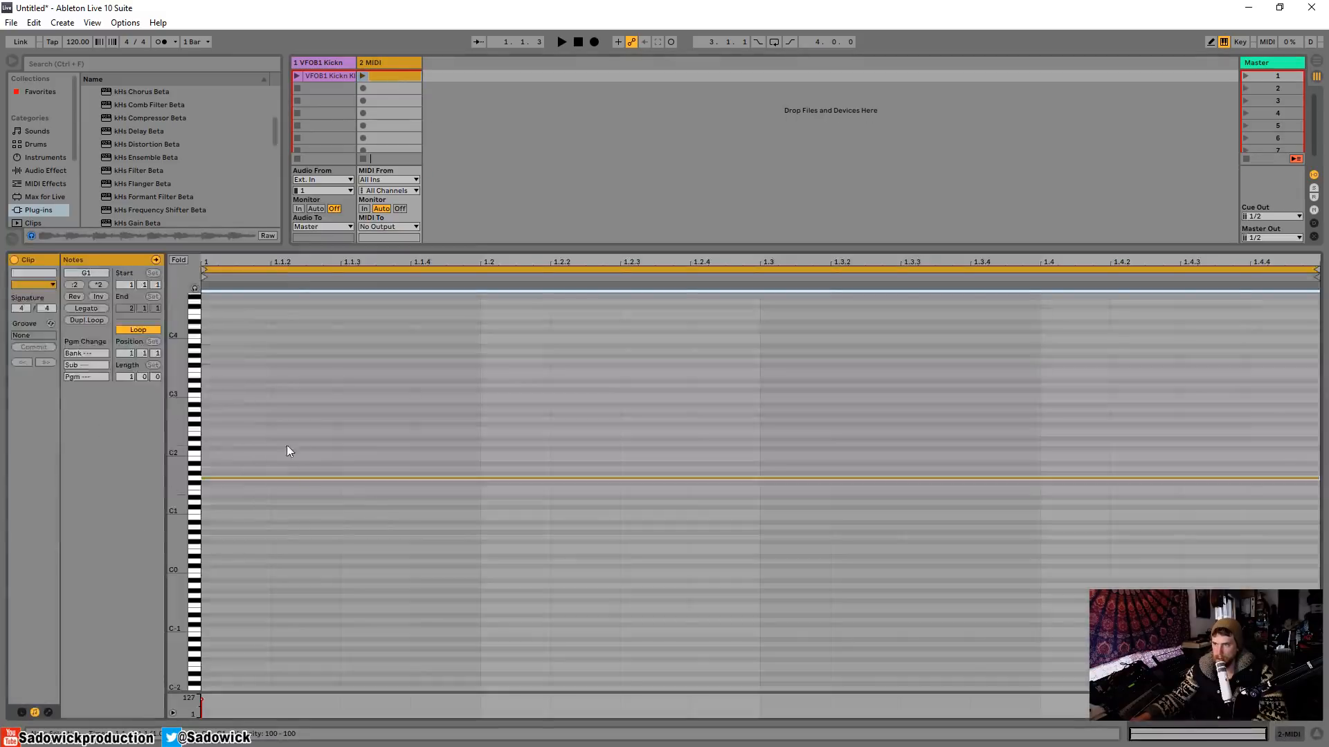
left_click(1288, 736)
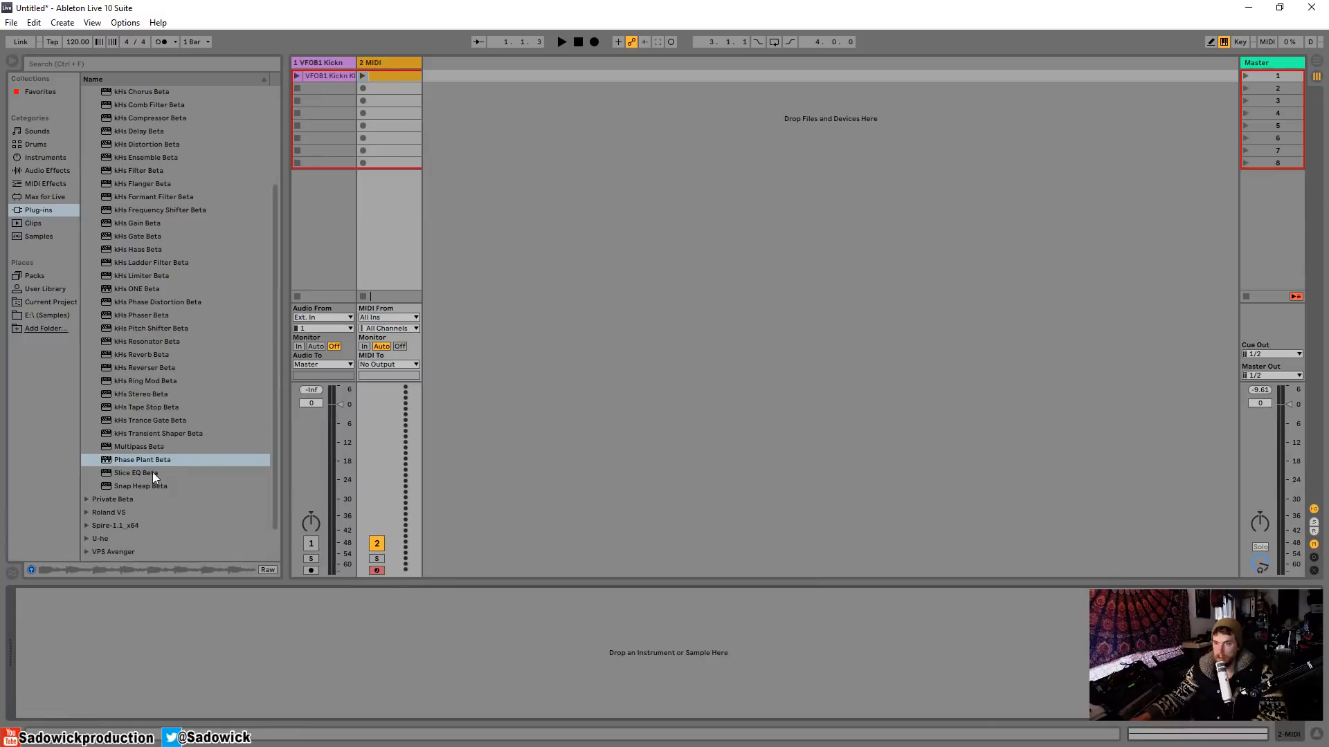
left_click_drag(140, 460, 395, 61)
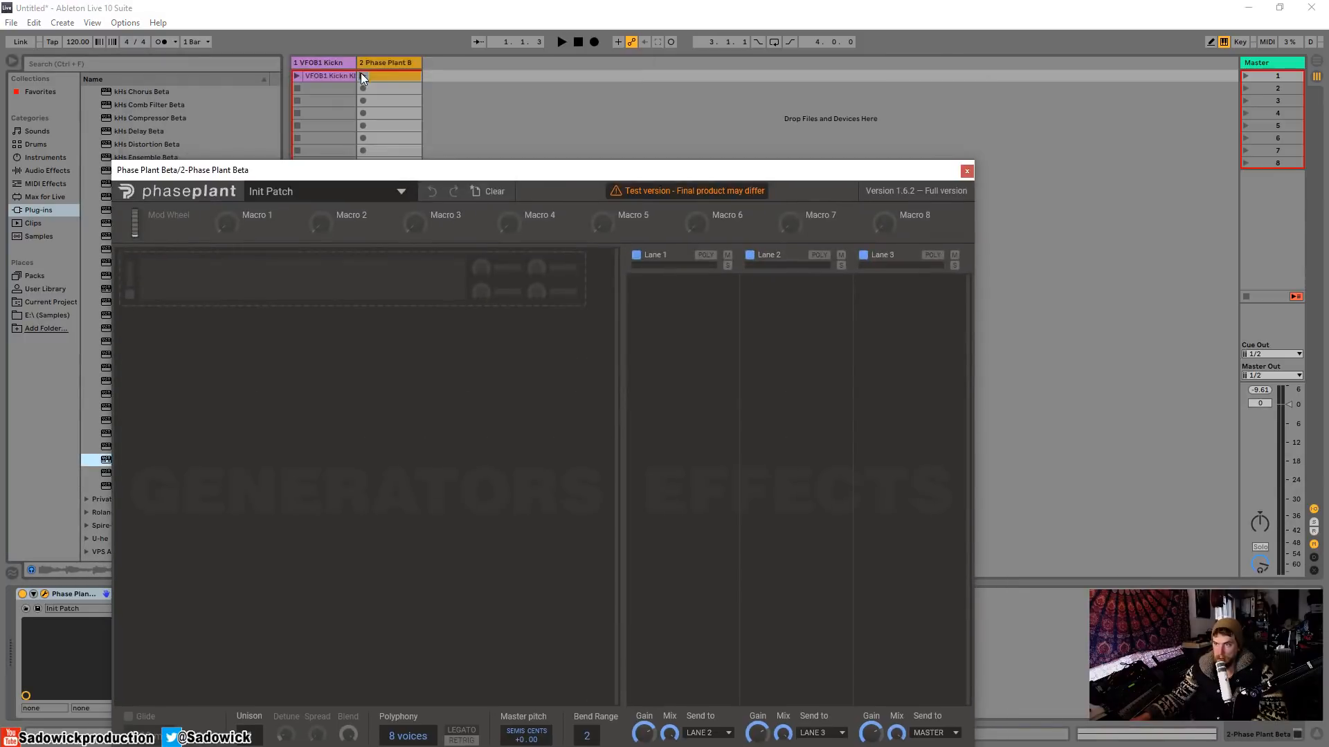
left_click(361, 75)
left_click_drag(418, 169, 394, 54)
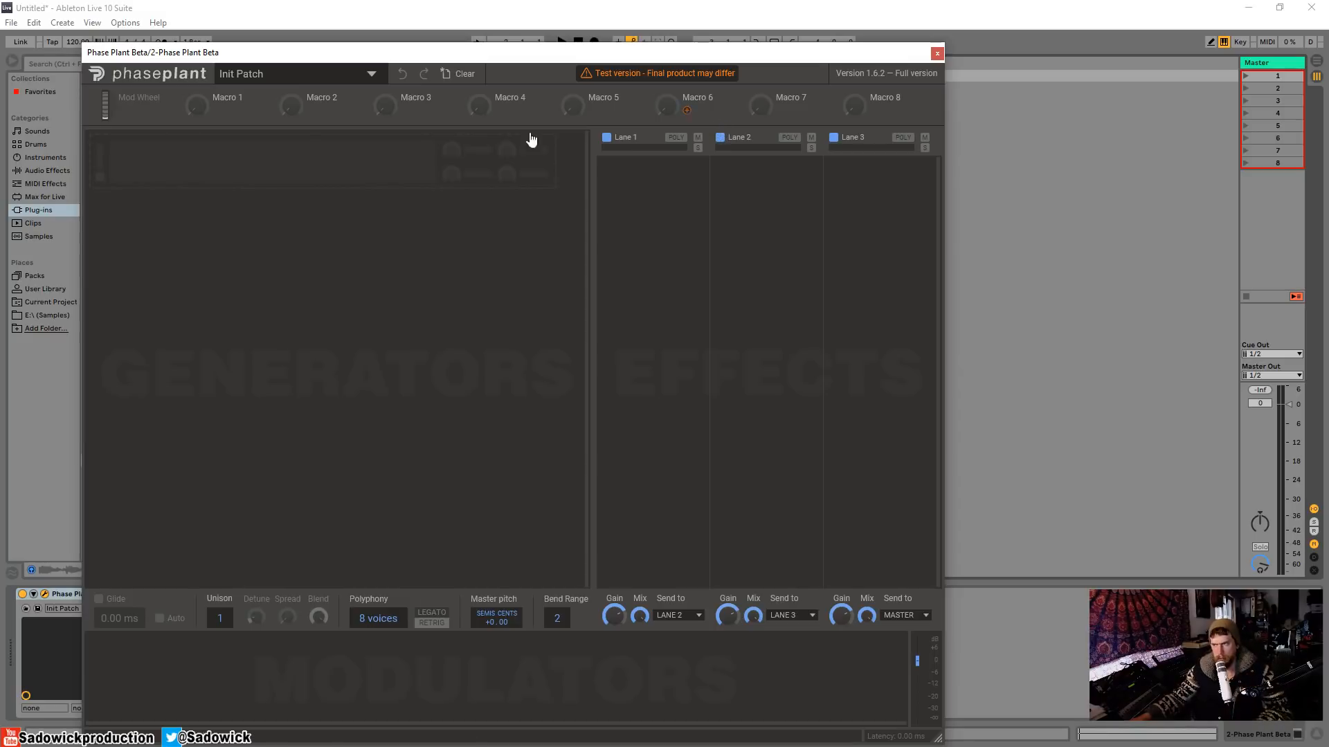
left_click_drag(549, 51, 515, 15)
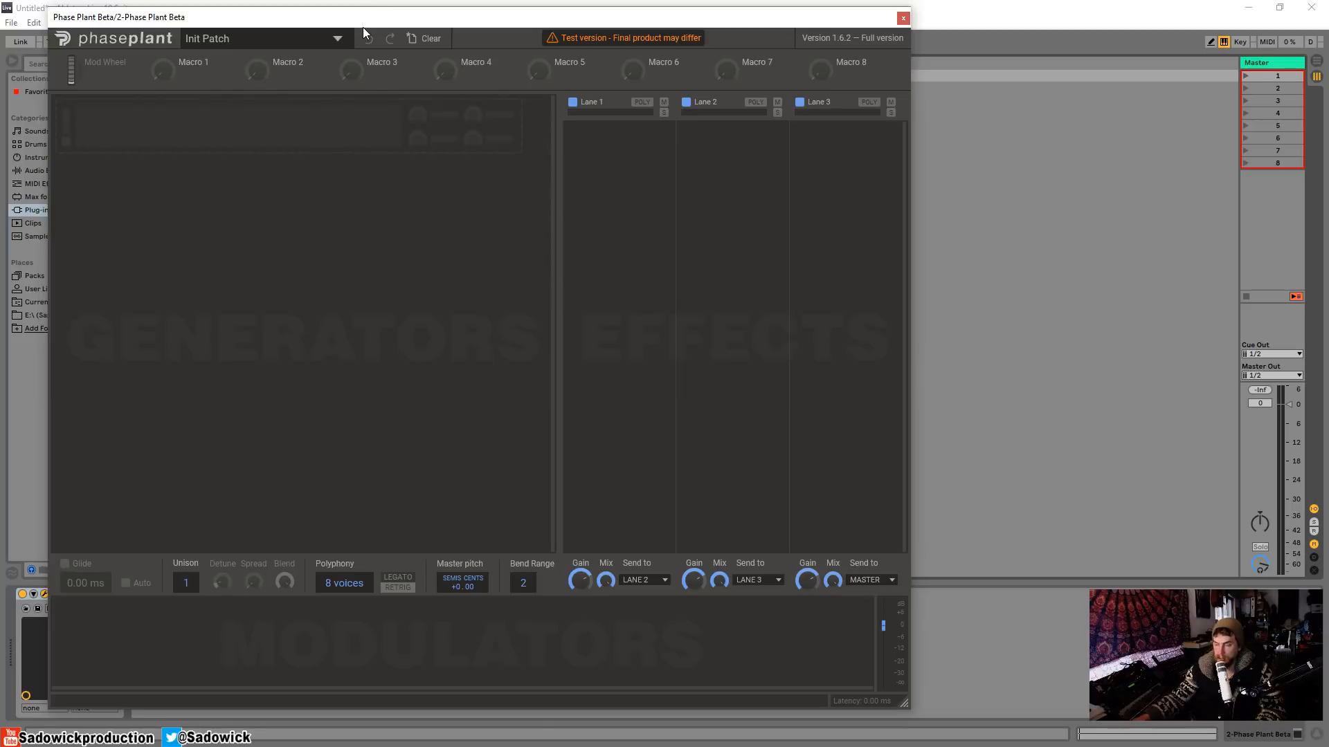
Add an Analog generator to the empty Phase Plant patch
left_click_drag(380, 21, 402, 55)
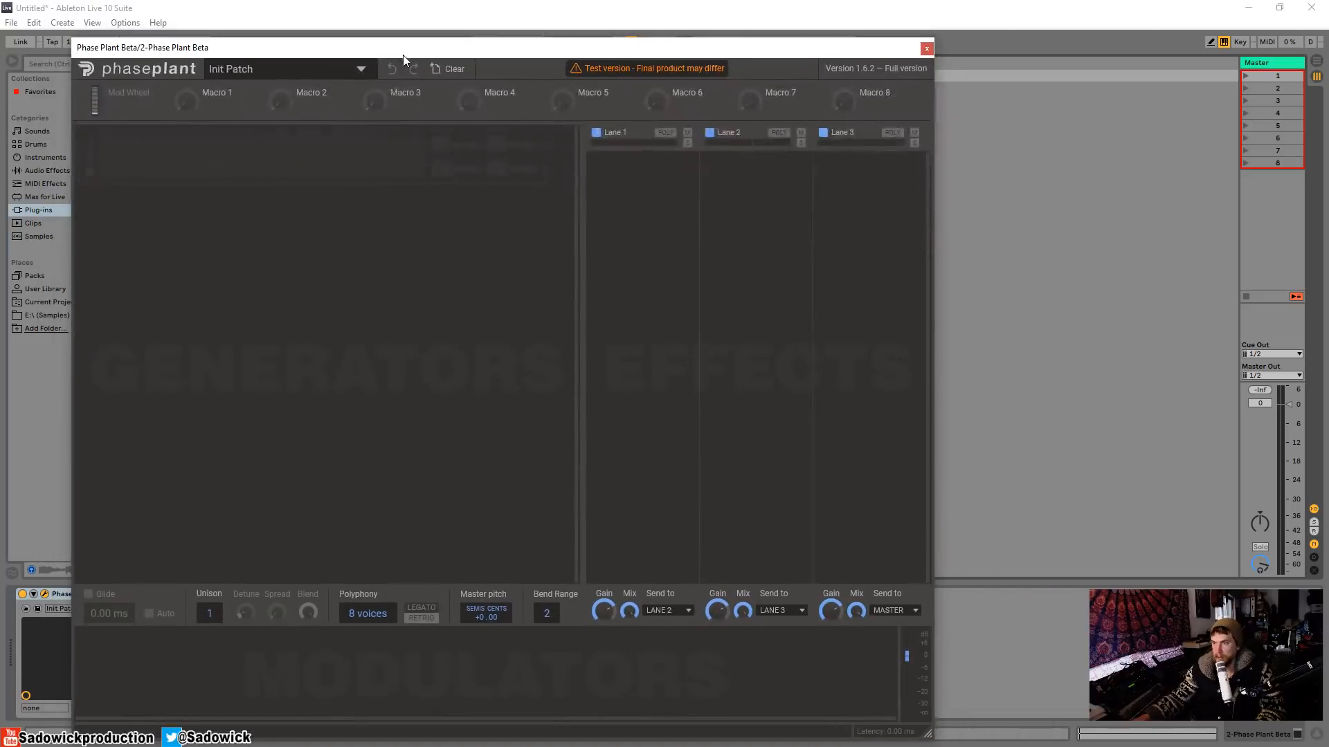
left_click(351, 161)
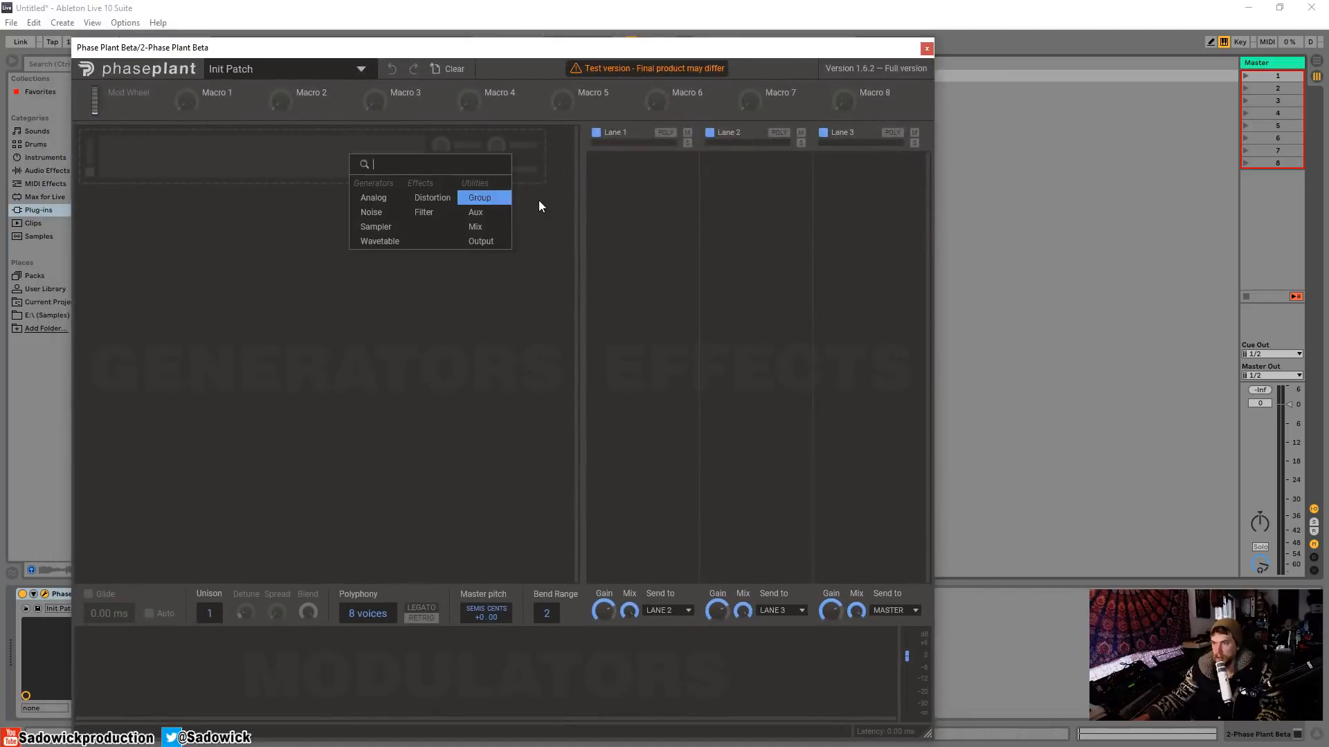
left_click(381, 203)
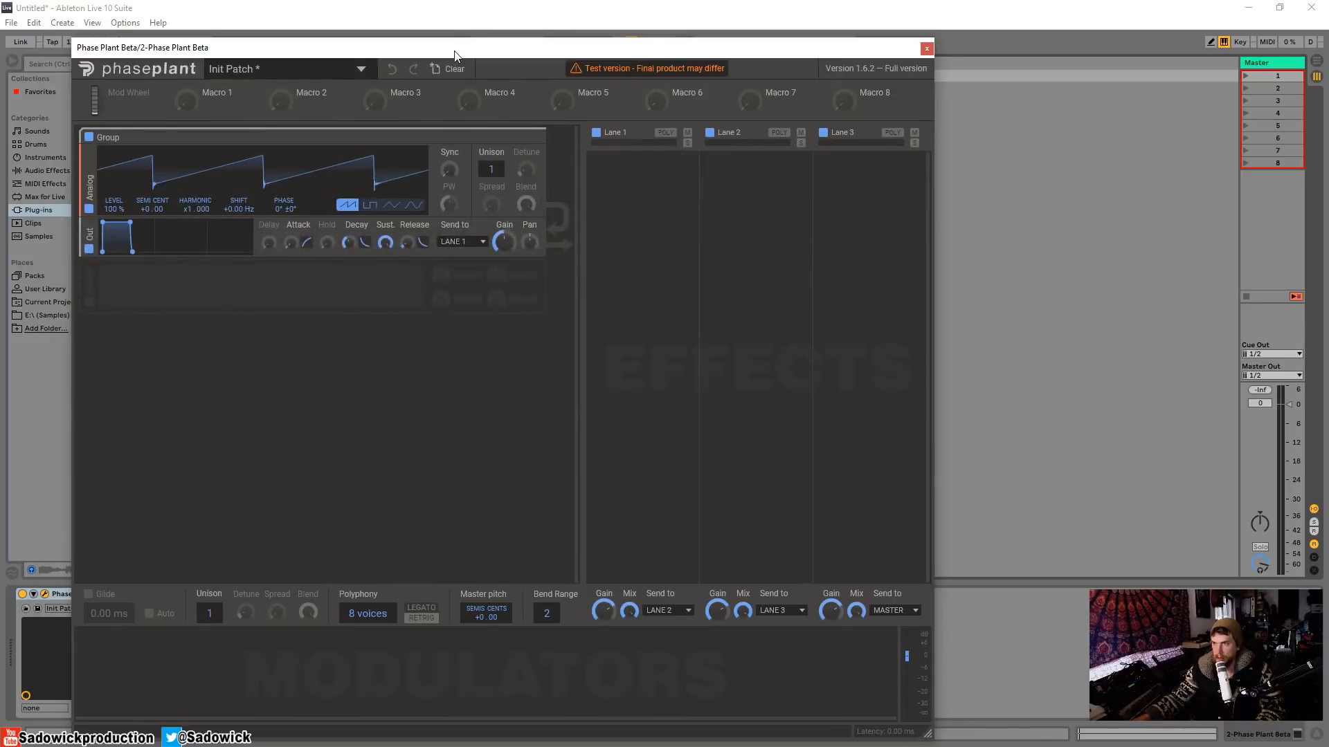
Set the synth's polyphony to 1 voice
left_click_drag(454, 55, 501, 56)
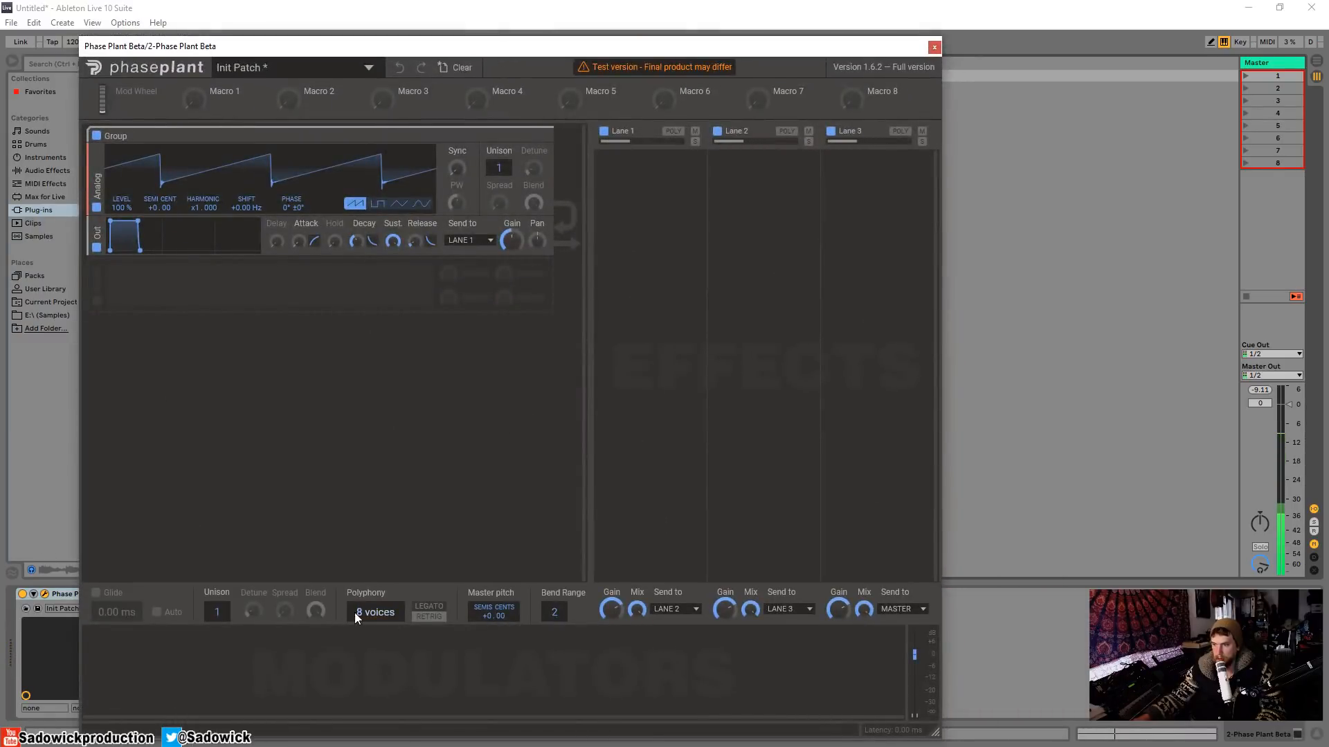
left_click_drag(356, 612, 356, 627)
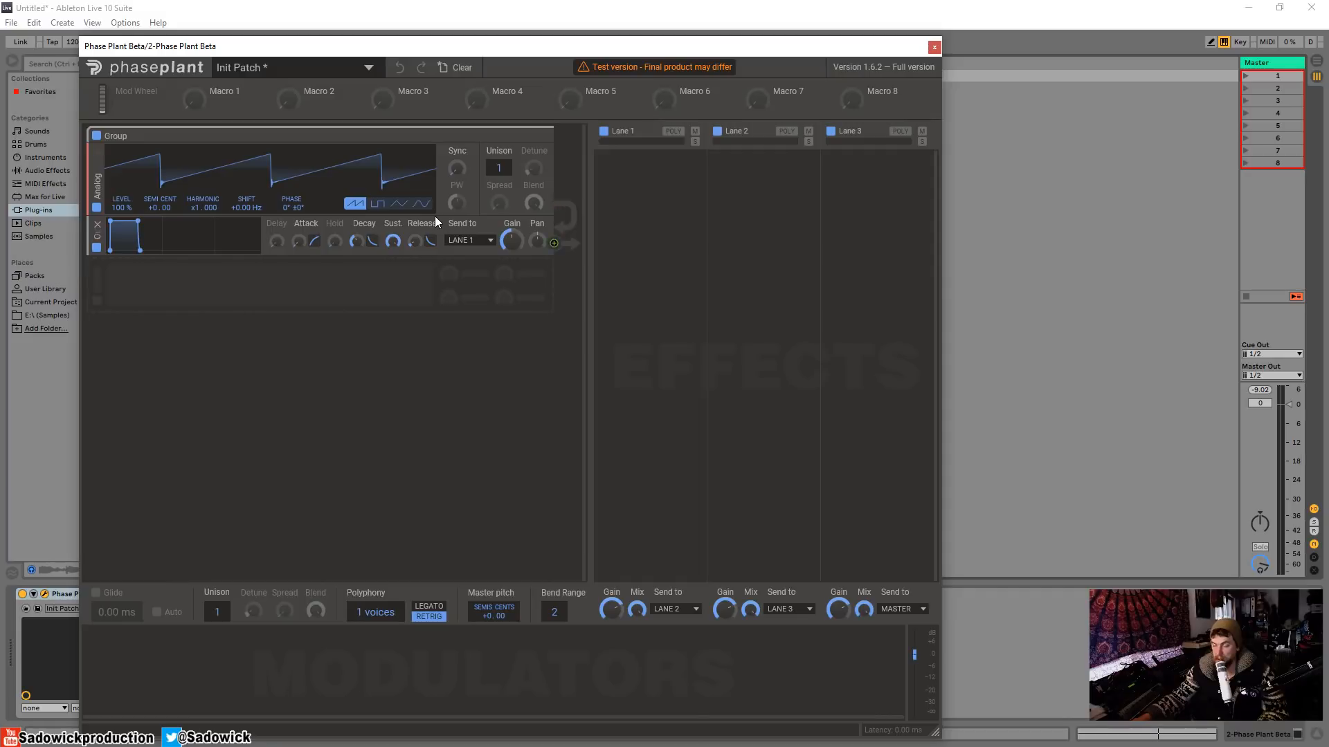
left_click_drag(548, 56, 545, 31)
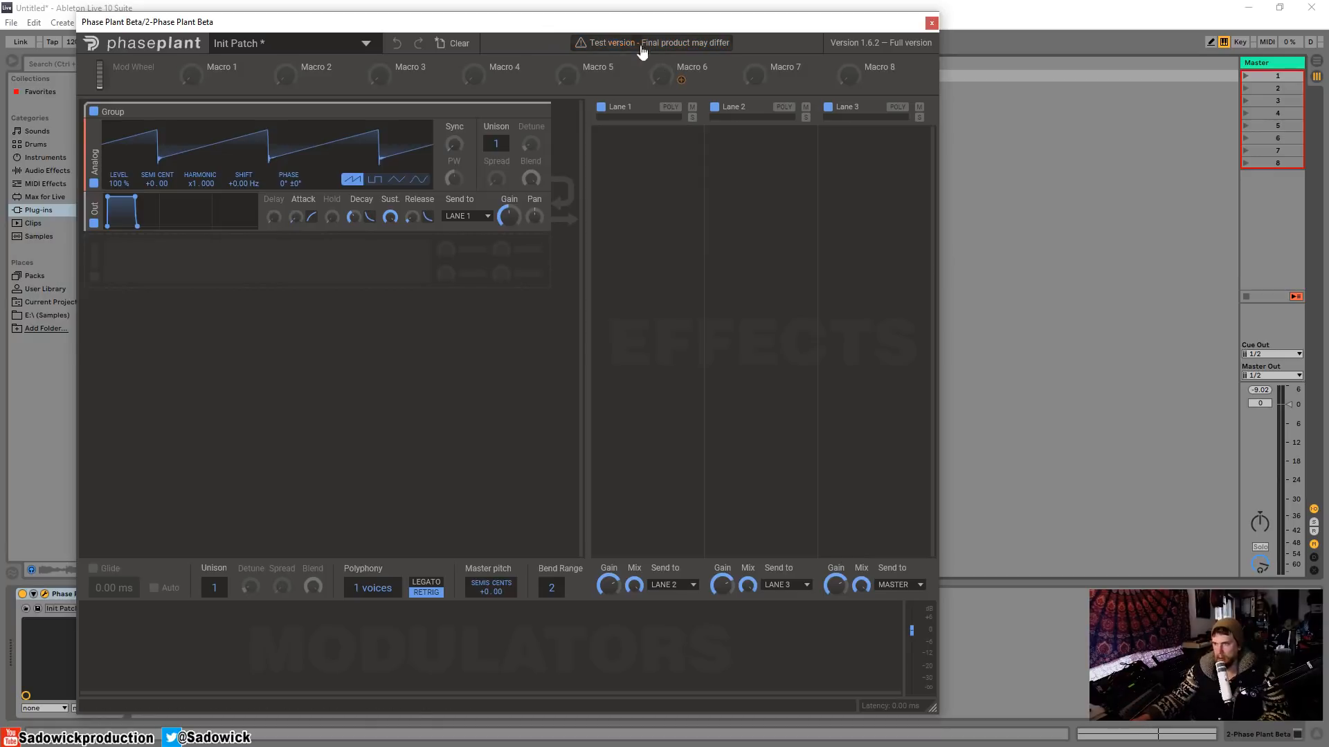
left_click_drag(618, 20, 646, 18)
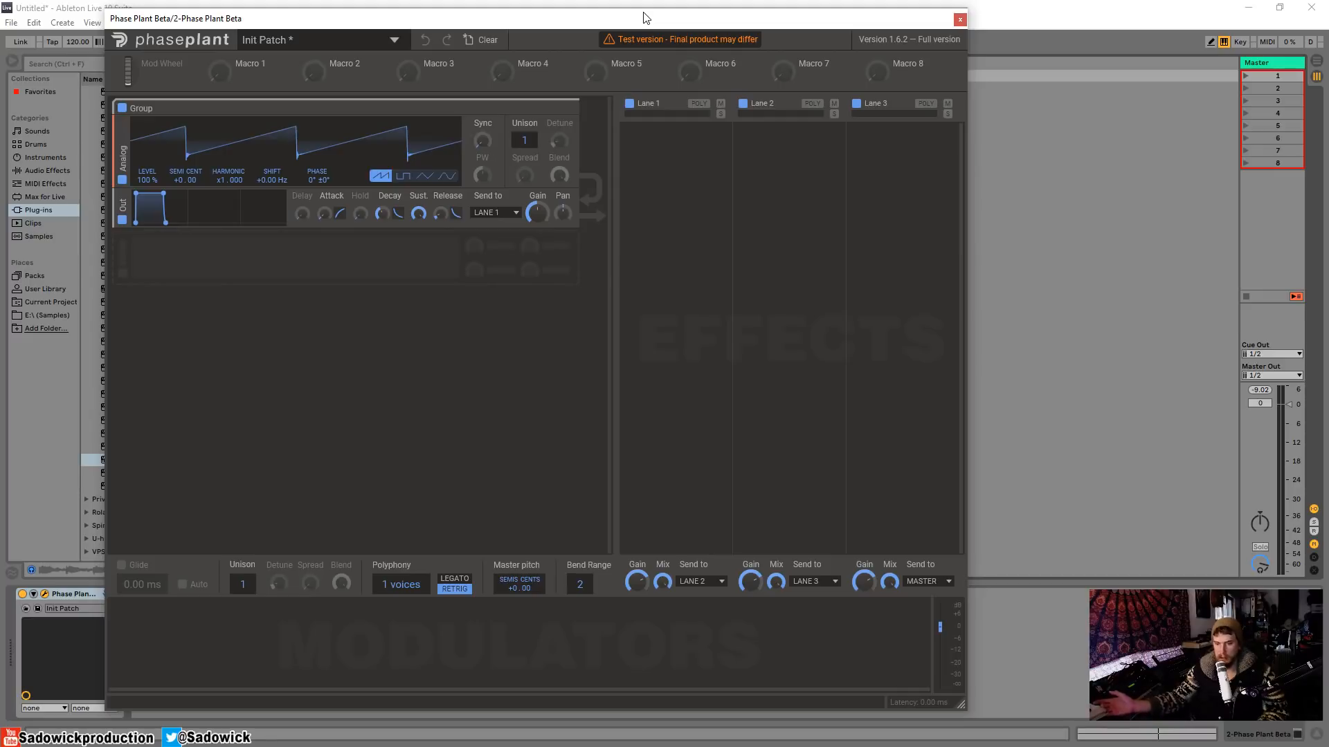
mouse_move(641, 19)
left_mouse_down()
mouse_move(652, 25)
mouse_move(627, 28)
left_mouse_up()
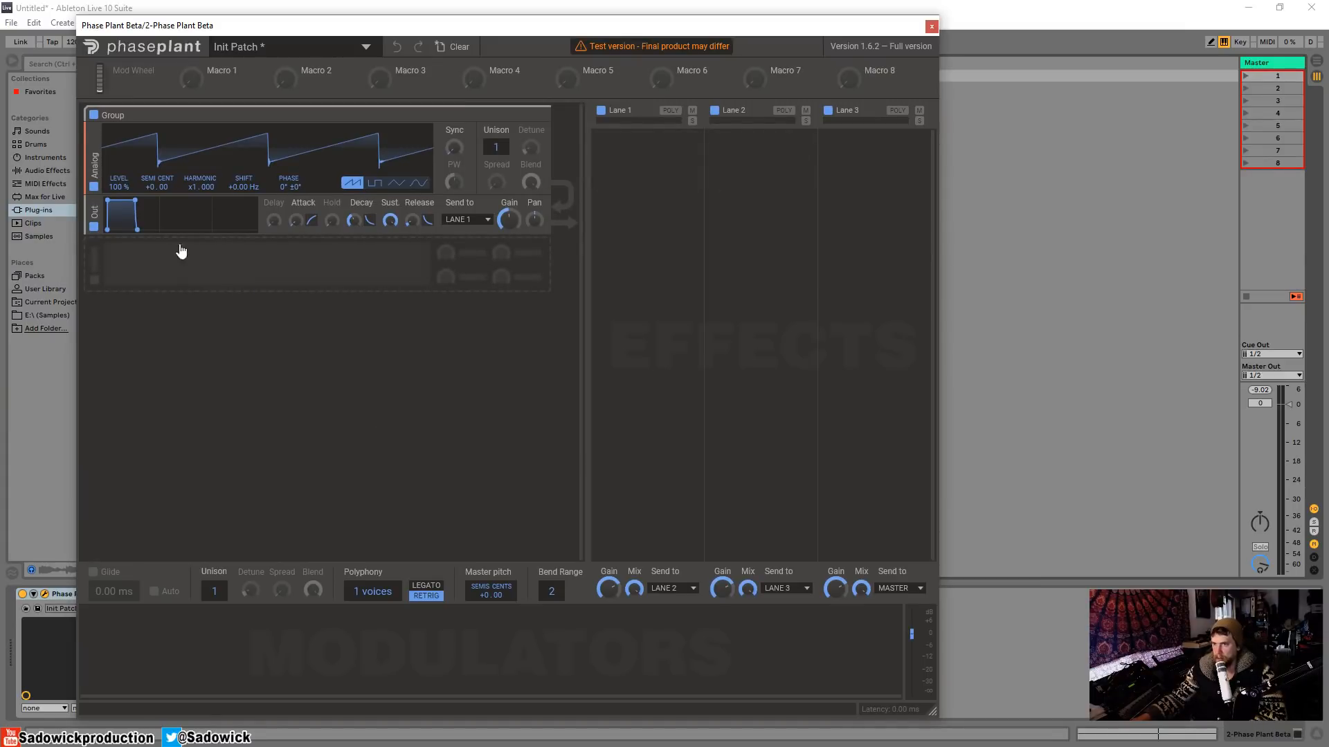
left_click(245, 261)
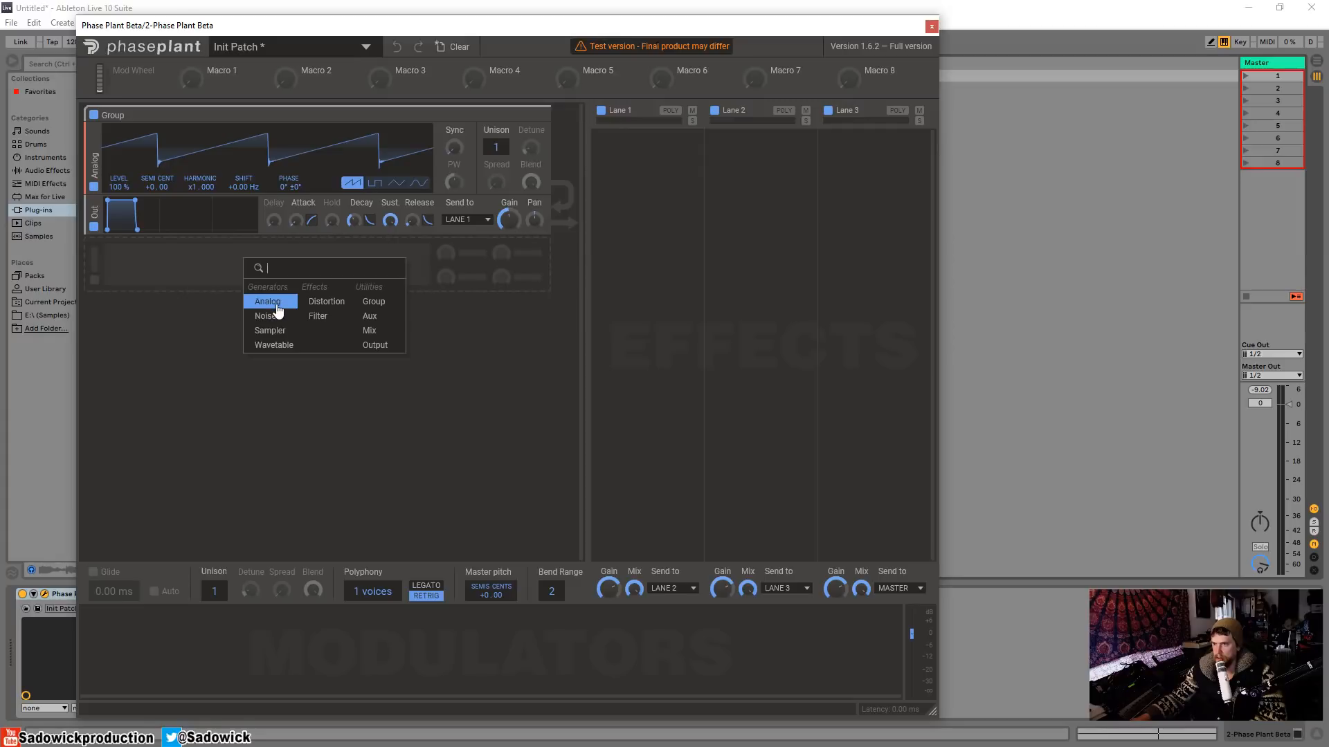
left_click(270, 303)
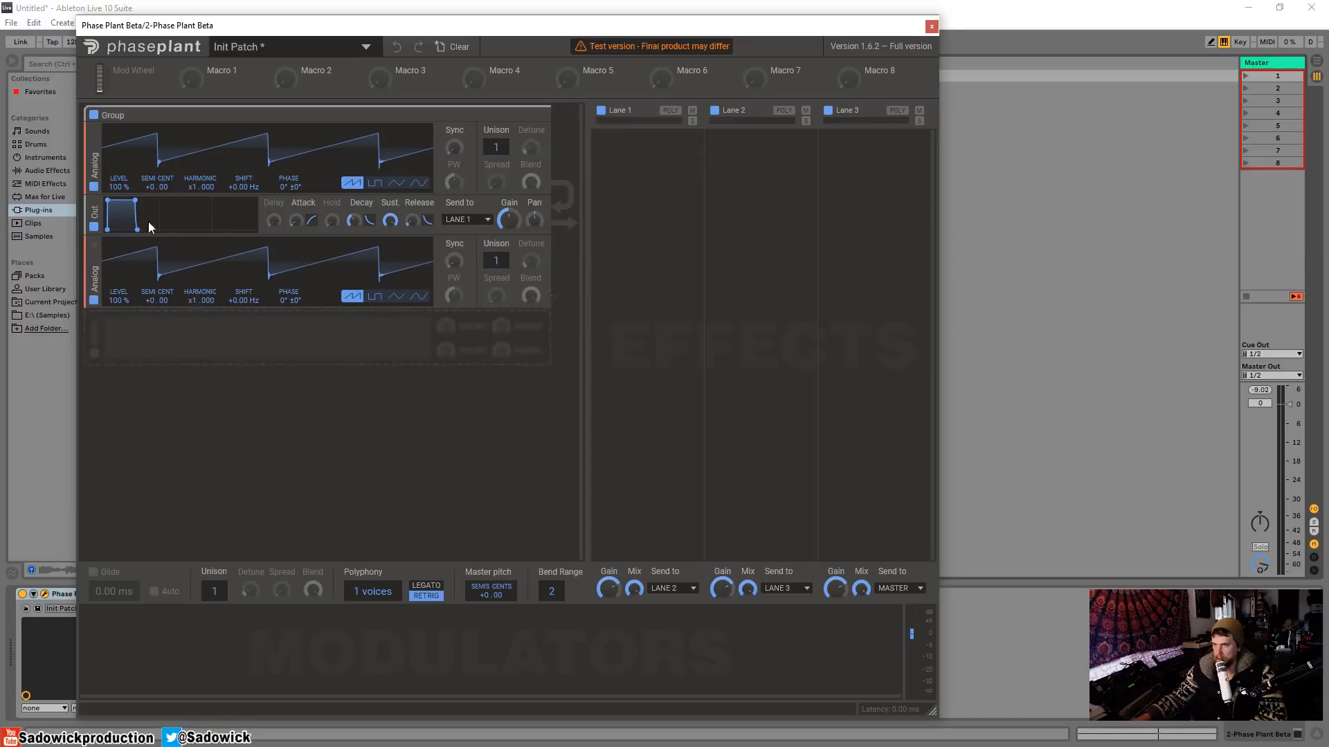
key("ctrl+z")
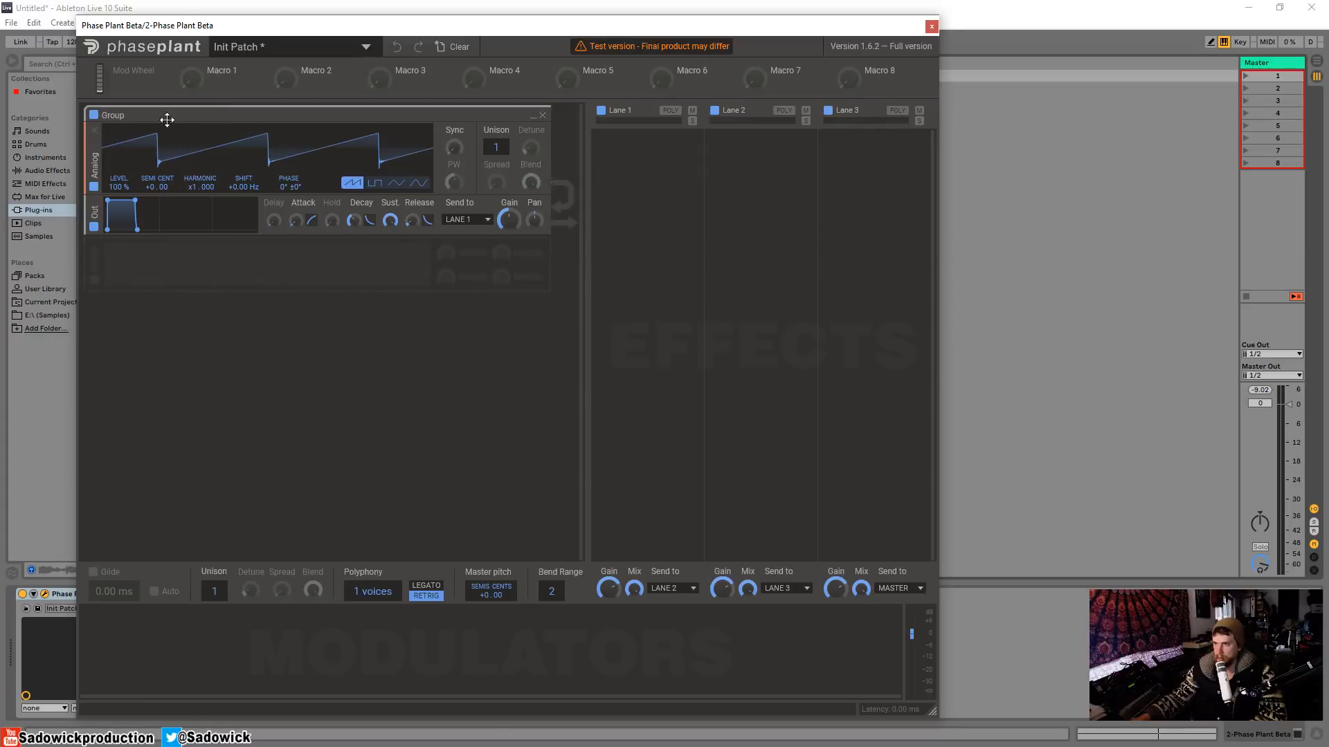
Remove the generator group and add a fresh Analog generator, collapsing and re-expanding its group
left_click(543, 115)
left_click(162, 140)
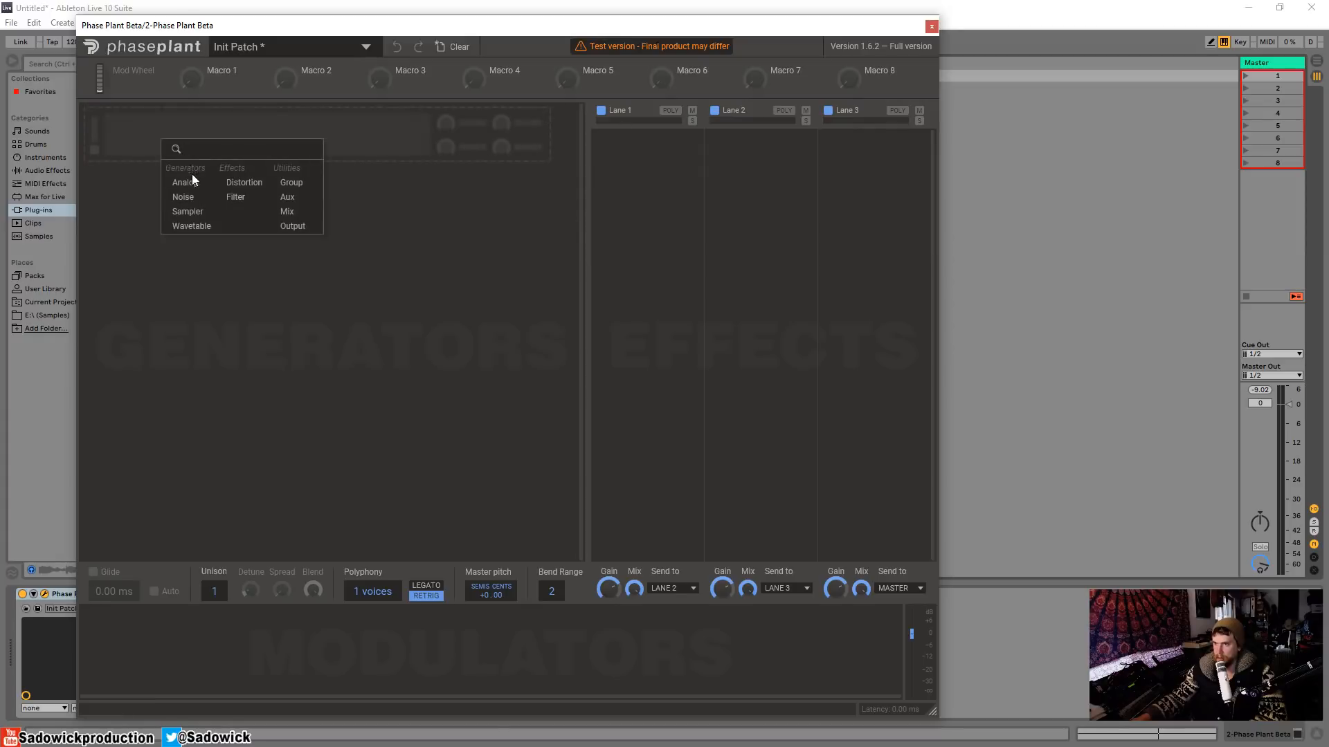
left_click(190, 183)
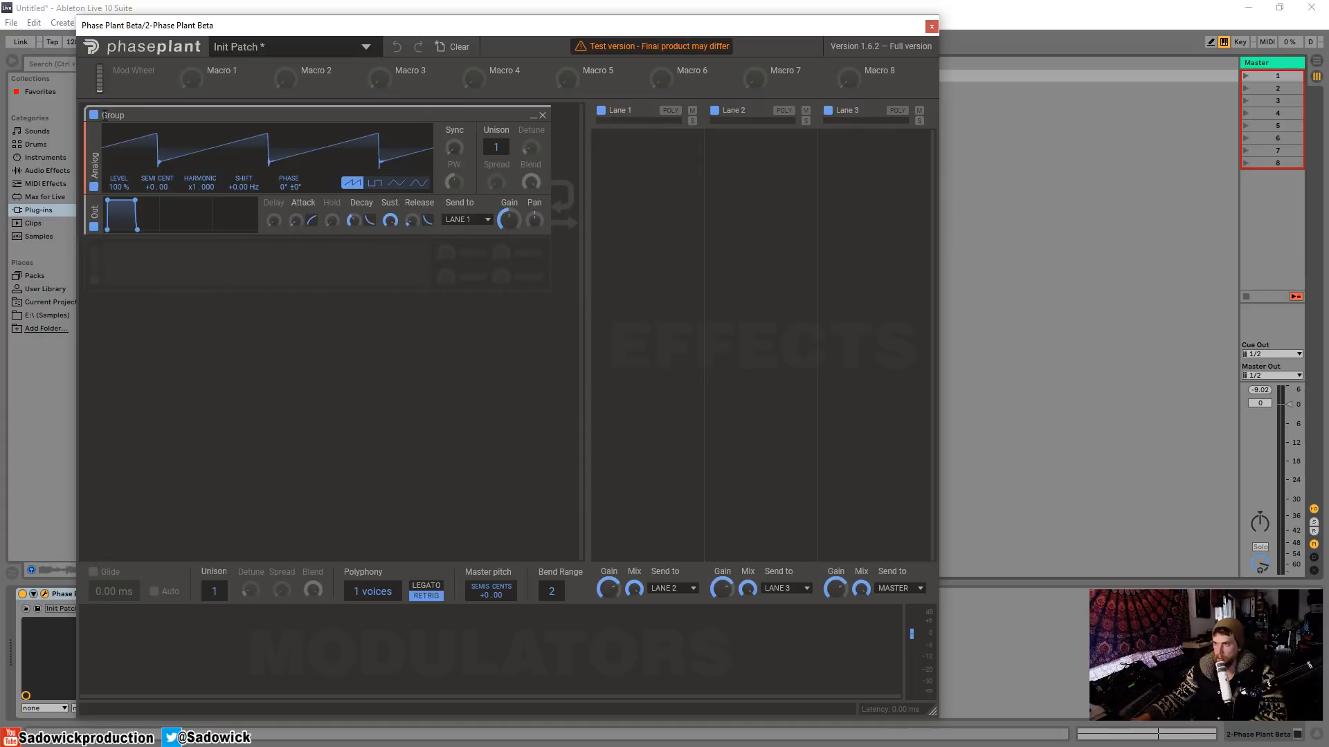
left_click(533, 117)
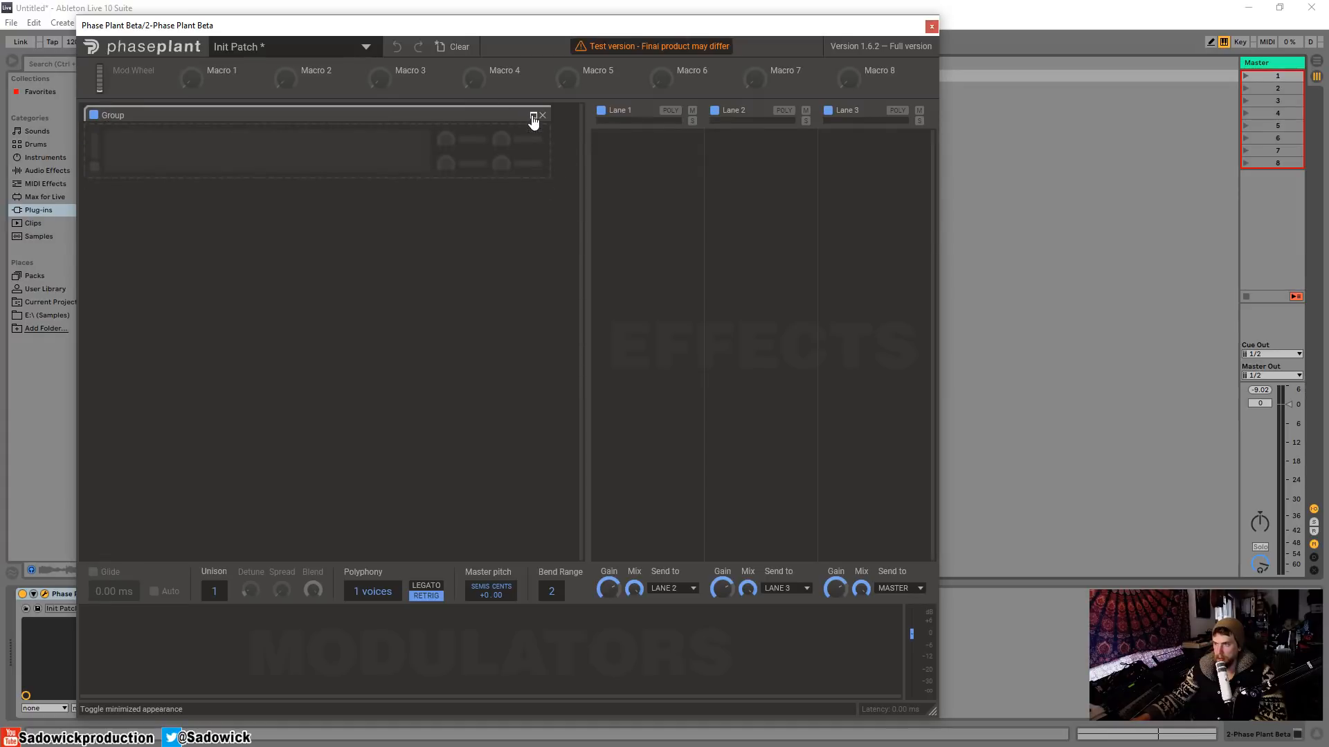
left_click(533, 117)
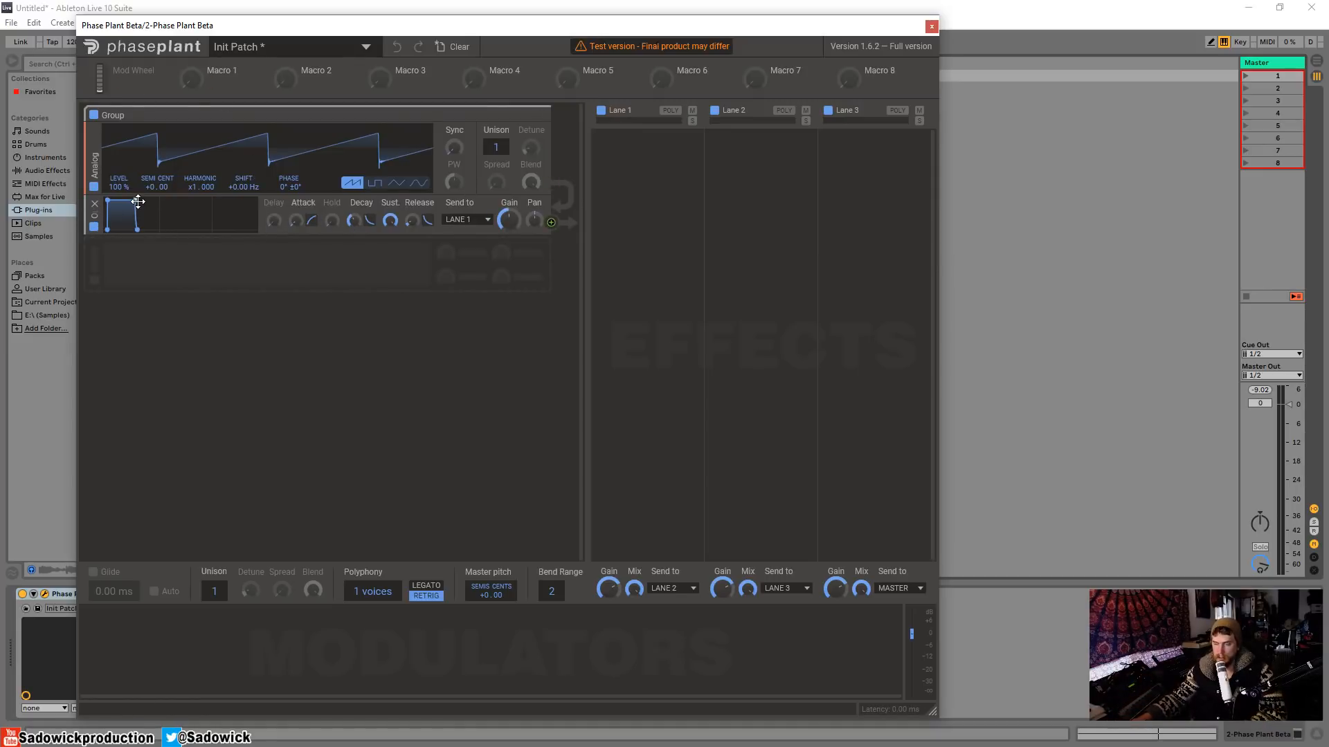
Add a second Analog generator below the first generator's output module
left_click(233, 268)
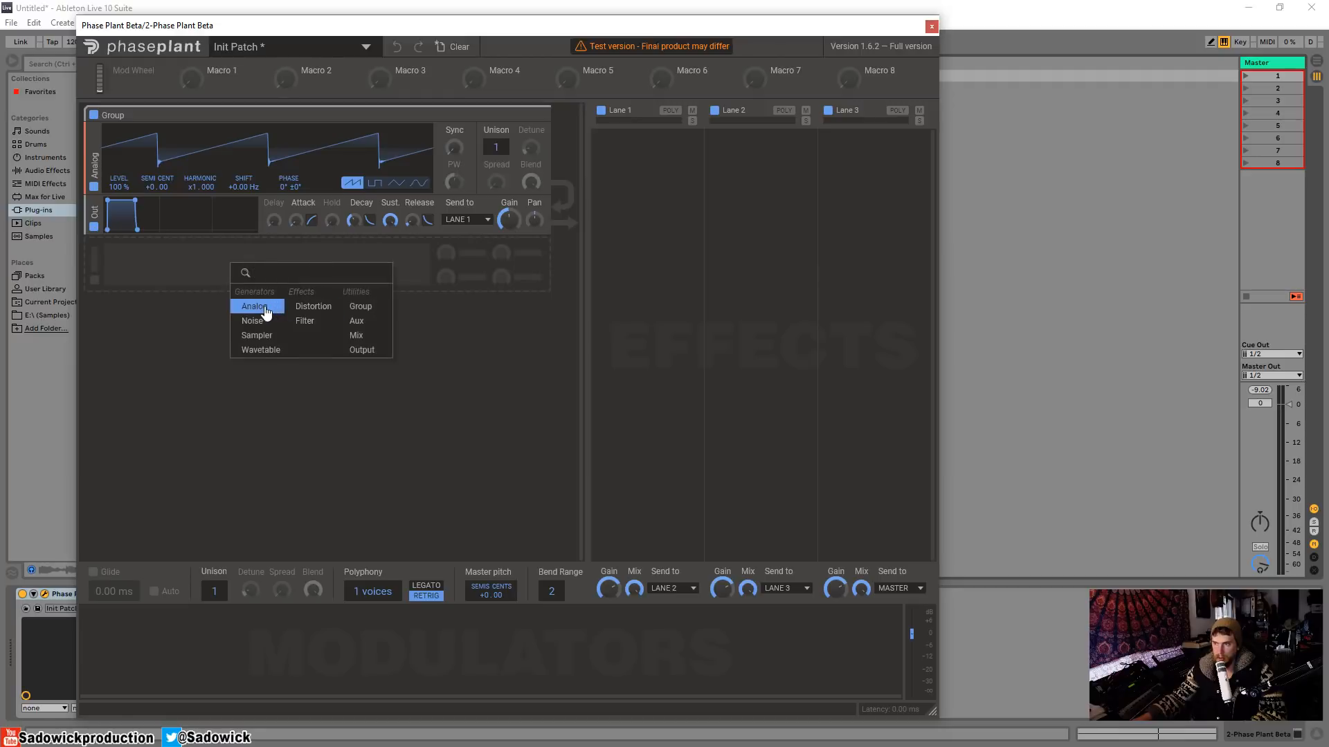
left_click(257, 306)
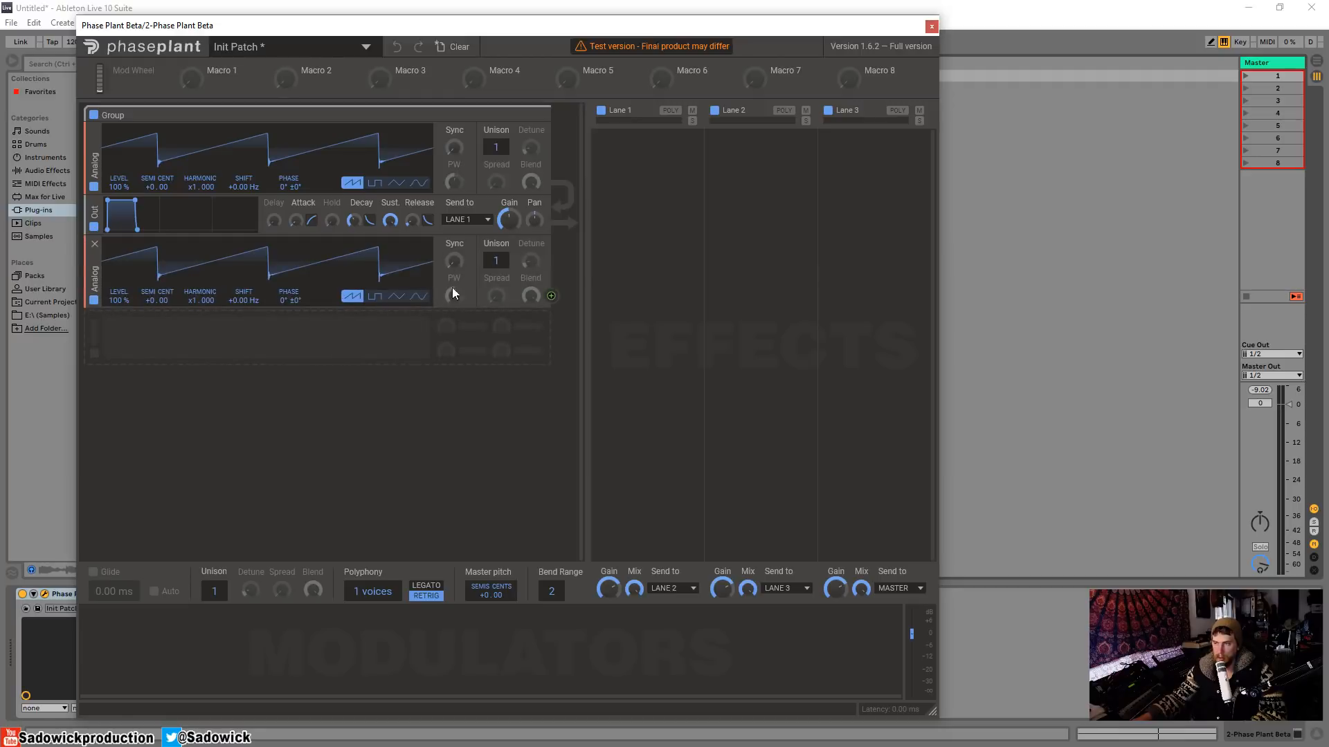
left_click(285, 335)
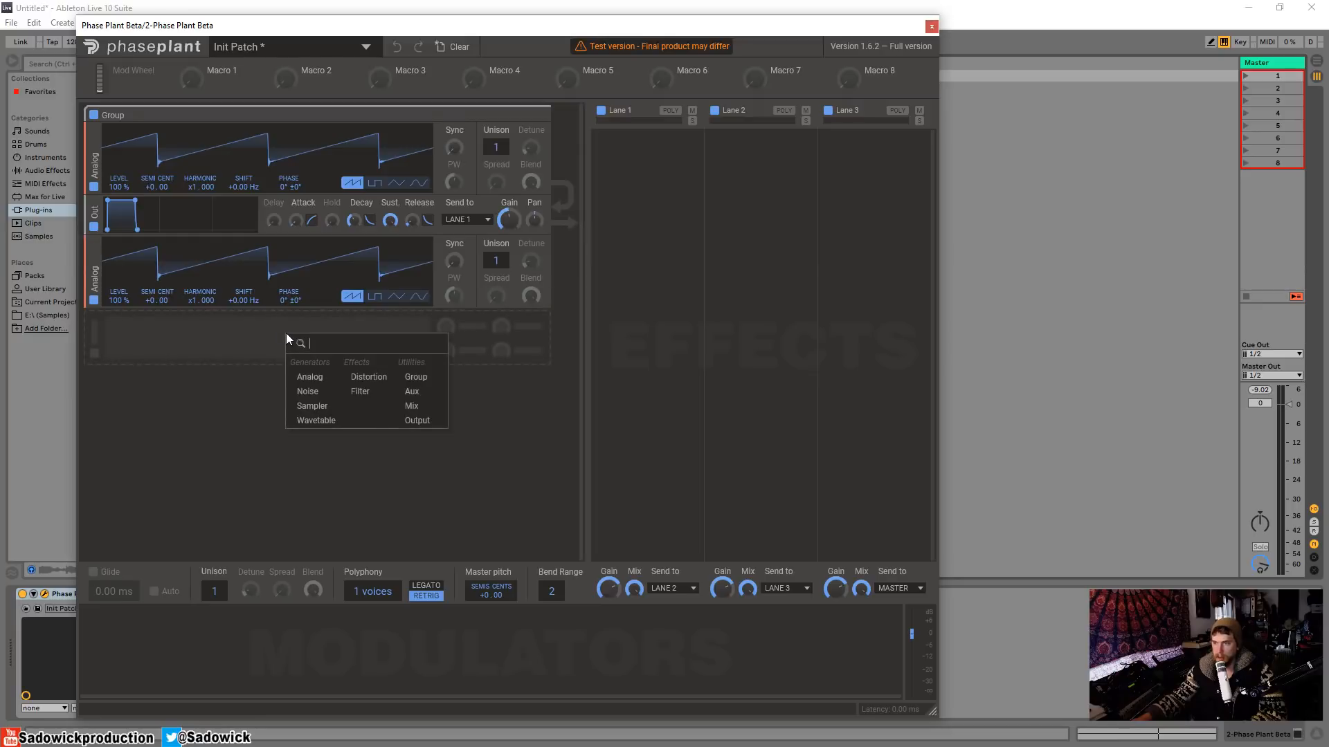
left_click(441, 426)
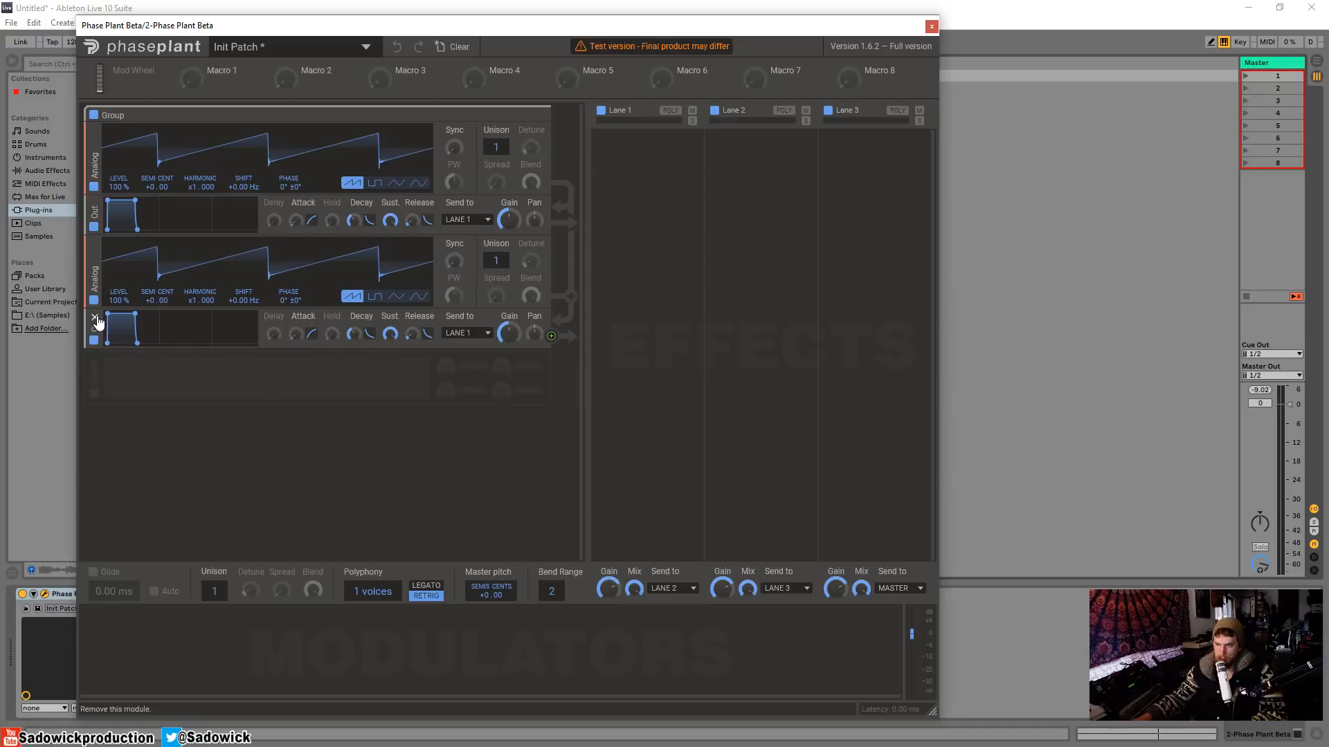
left_click(173, 370)
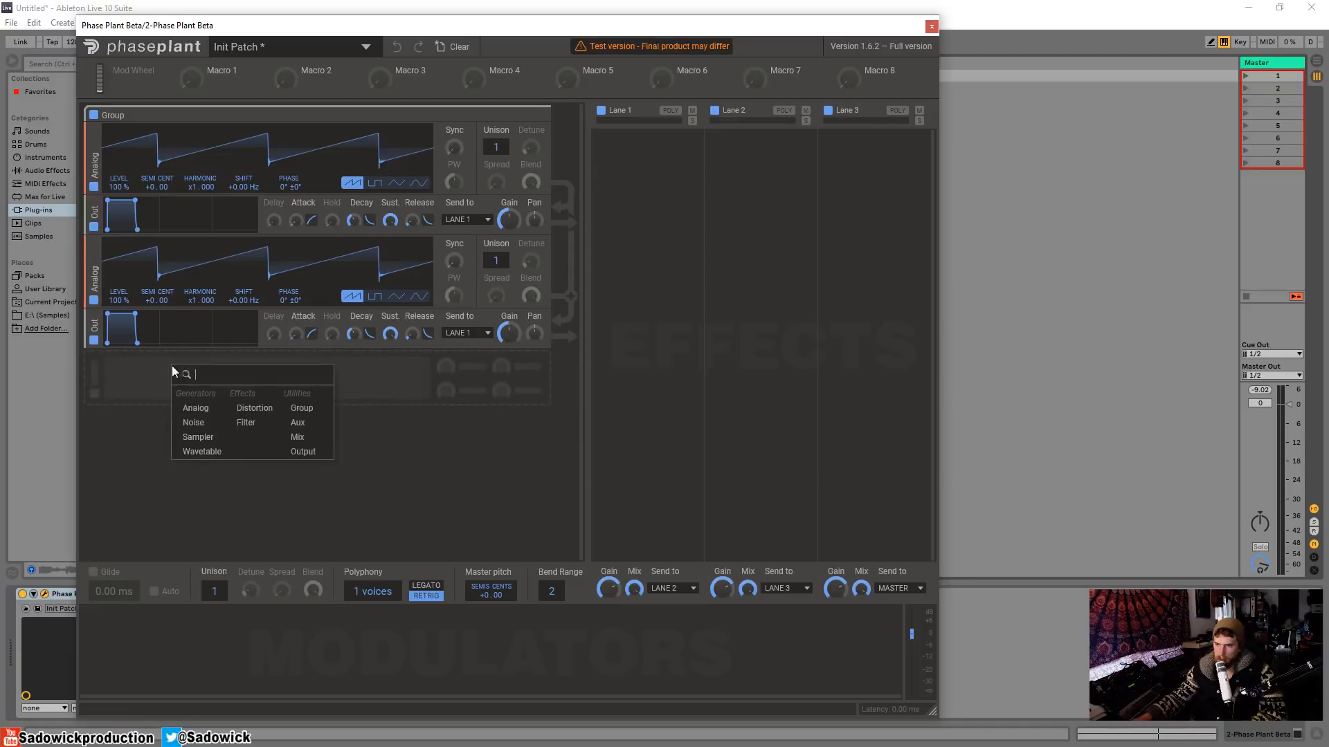
left_click(90, 361)
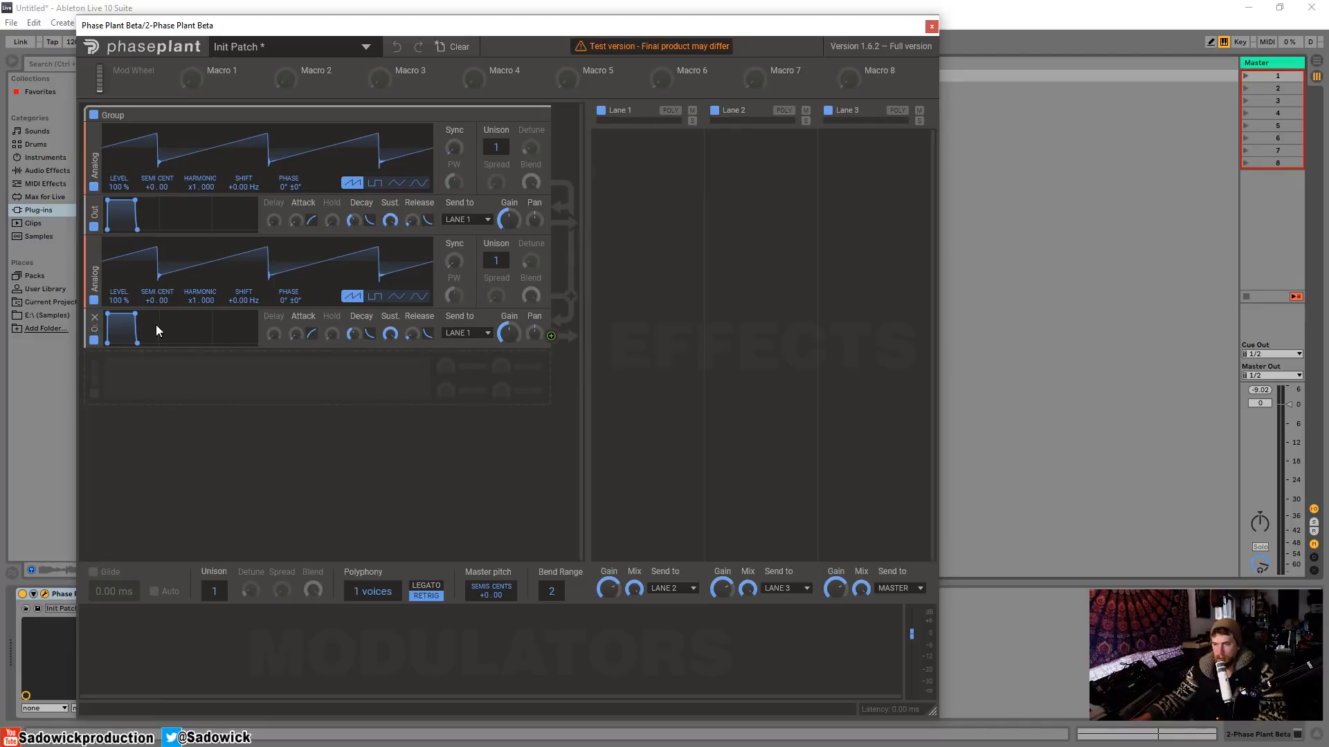
left_click(96, 318)
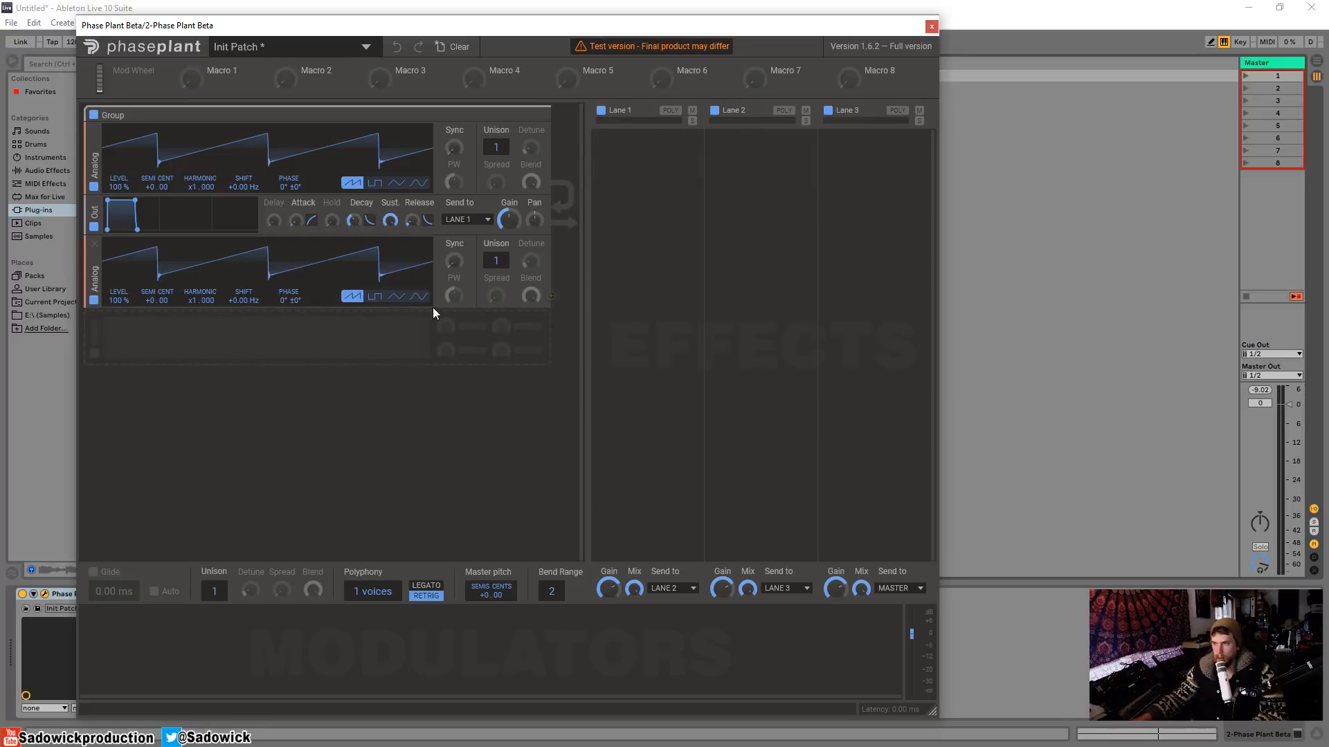
Switch the second Analog generator to a sine wave and route its modulation output to the first generator's Shift
left_click(418, 296)
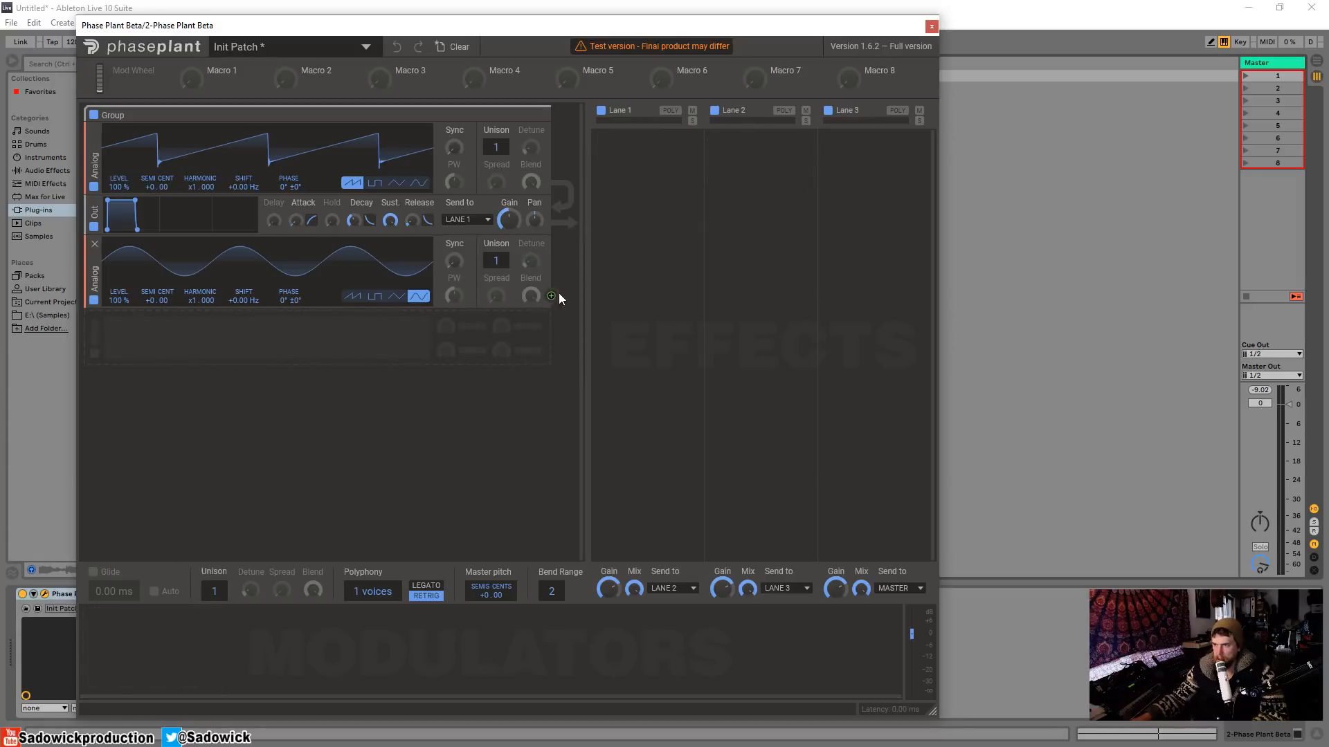
left_click_drag(551, 296, 244, 211)
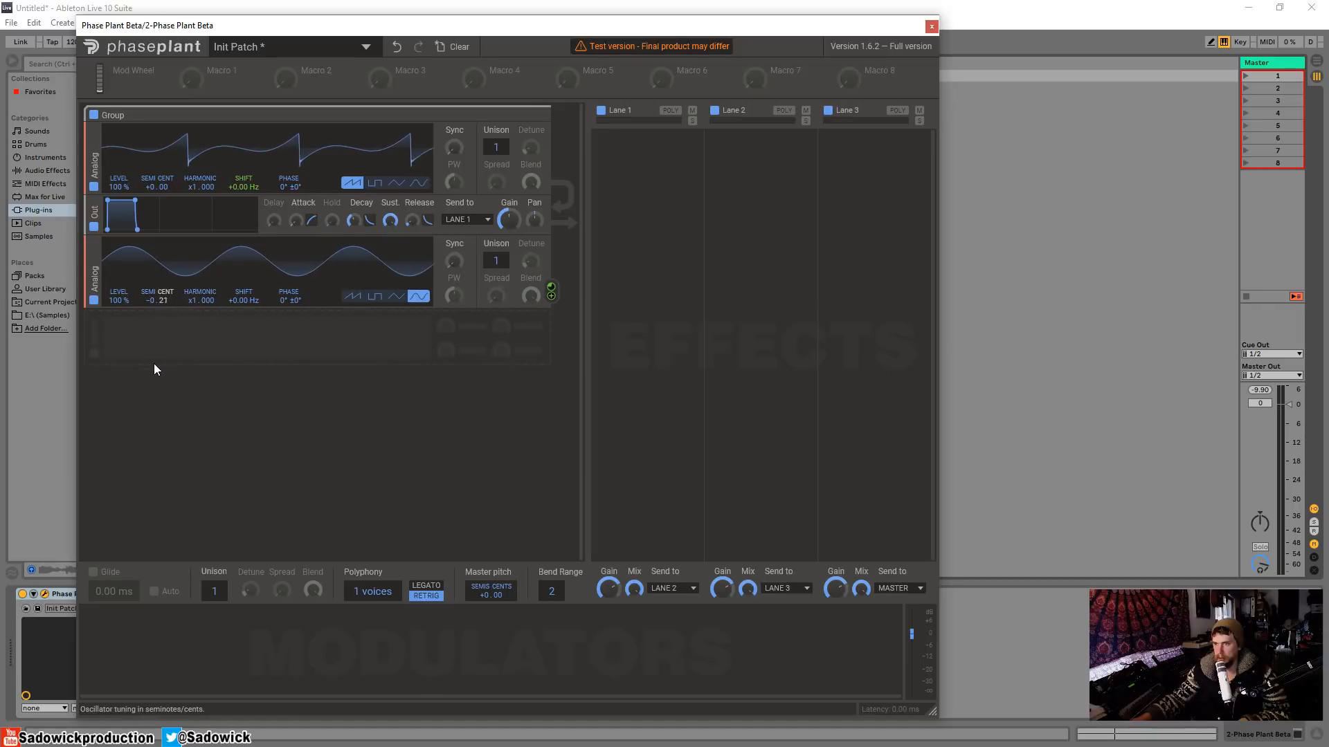
Detune the sine-wave modulator oscillator to about -38 cents
left_click_drag(153, 363, 141, 426)
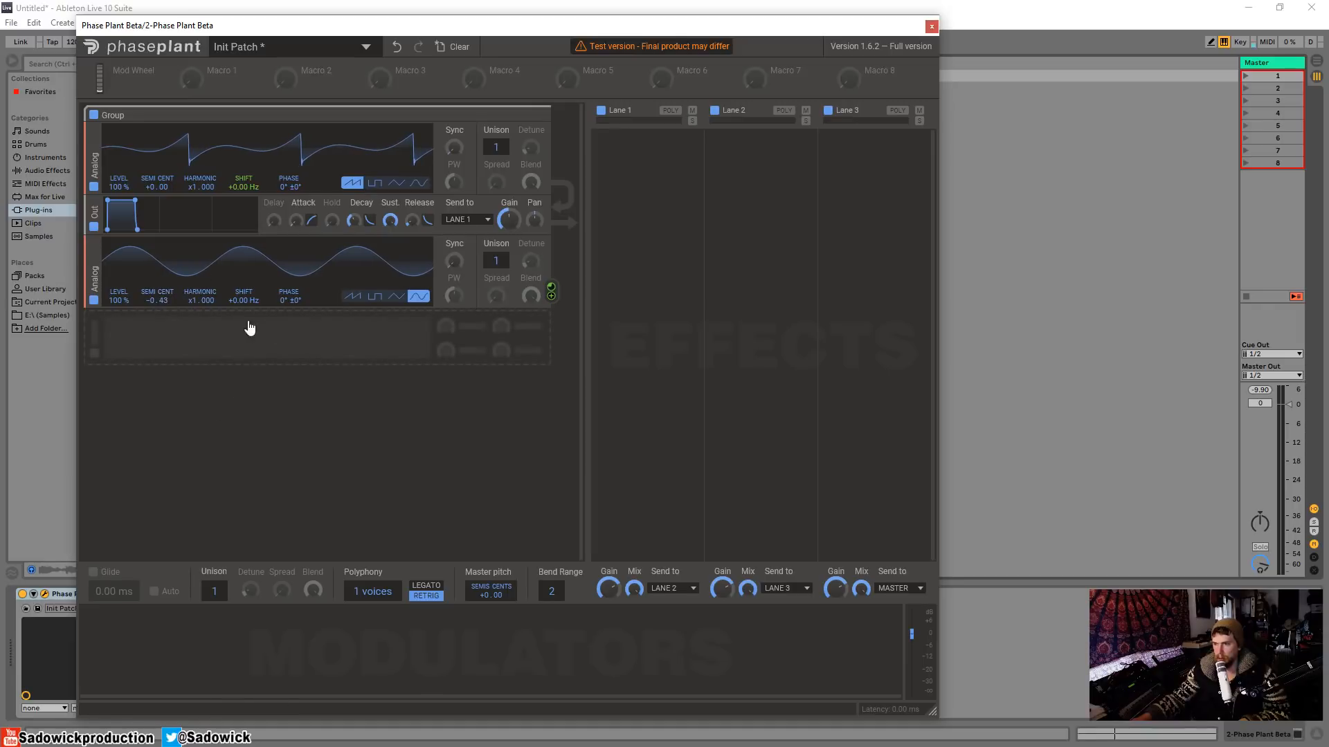
left_click_drag(163, 303, 178, 331)
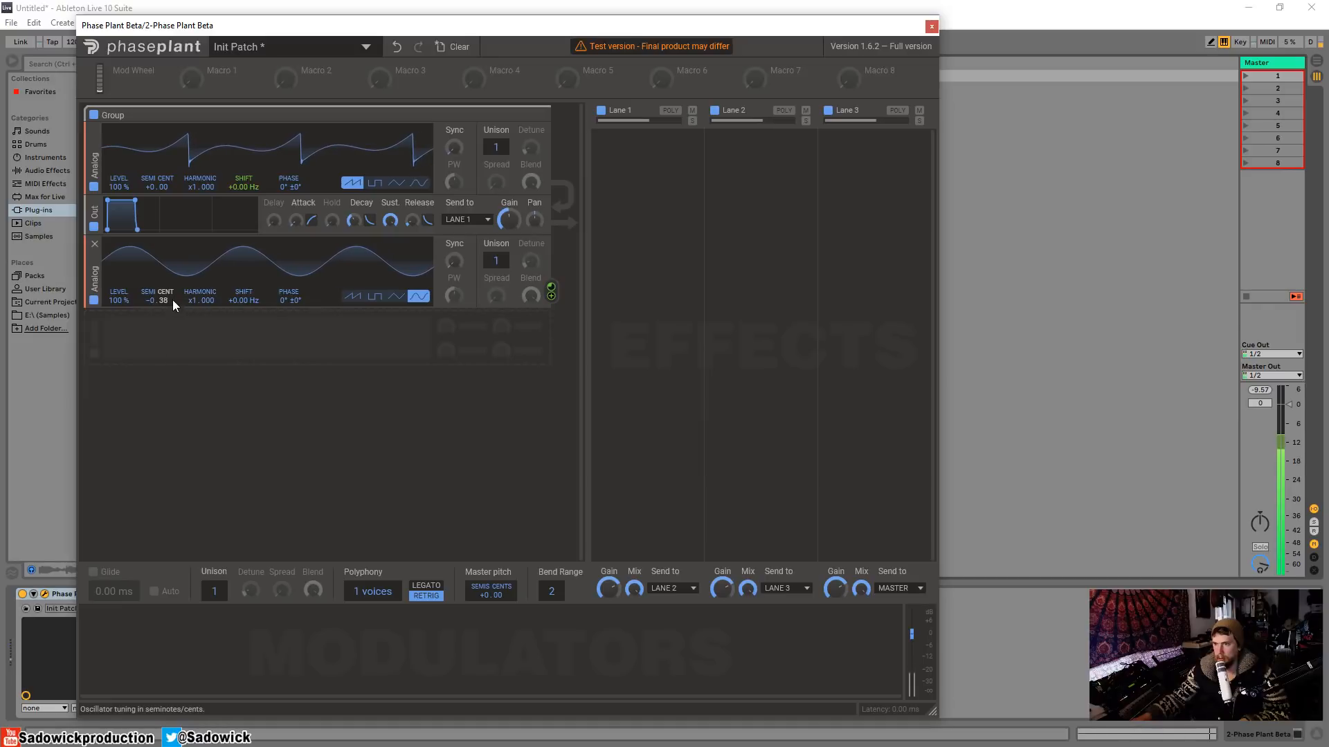
Reset the sine oscillator's cents detuning and transpose it down to -12 semitones
double_click(168, 299)
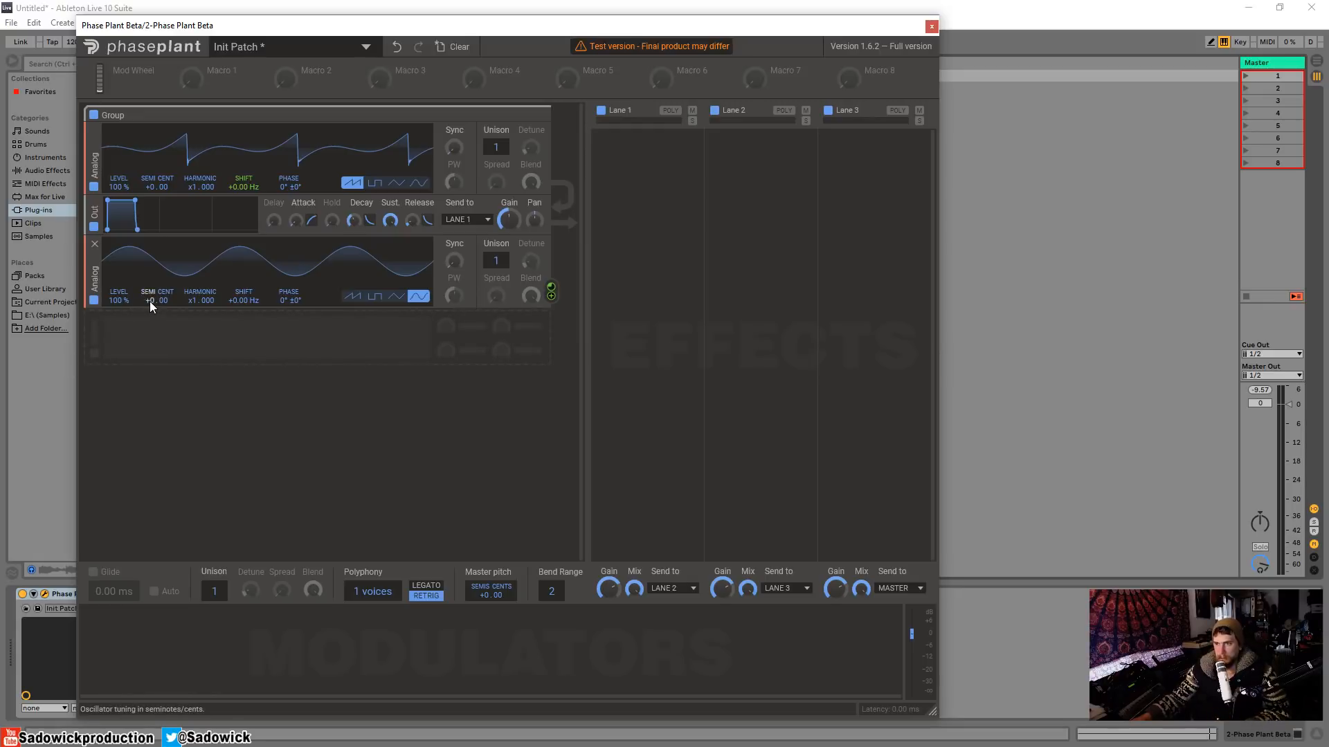
left_click_drag(150, 301, 137, 492)
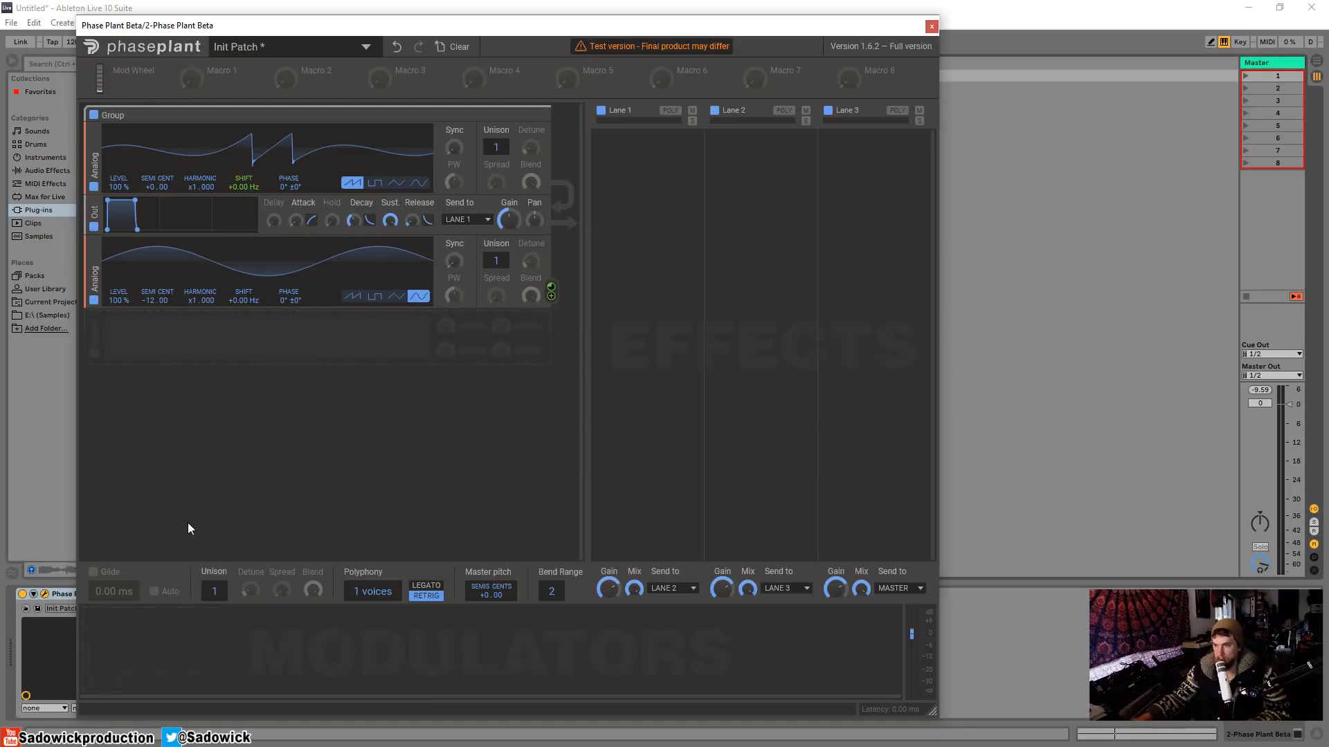
Add an LFO modulator and switch its rate to tempo sync at 4/16
left_click(181, 627)
left_click(196, 634)
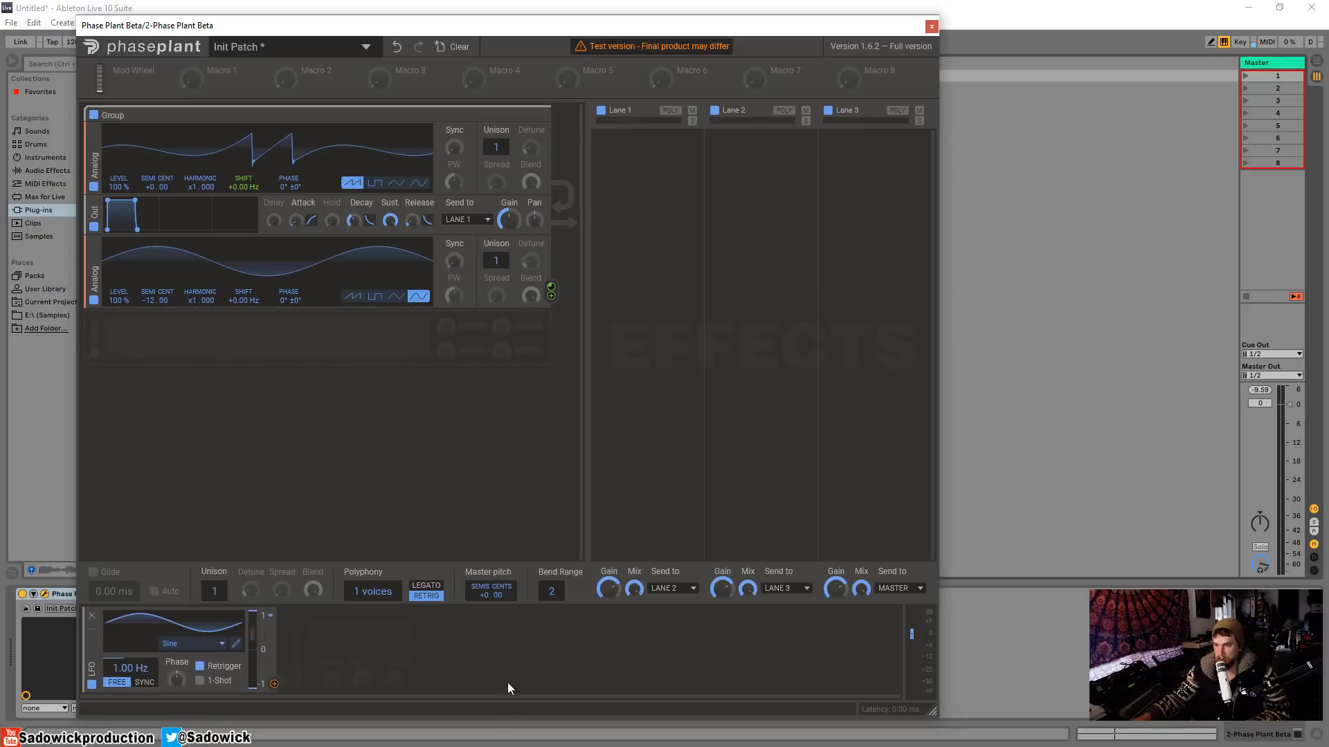
left_click(143, 683)
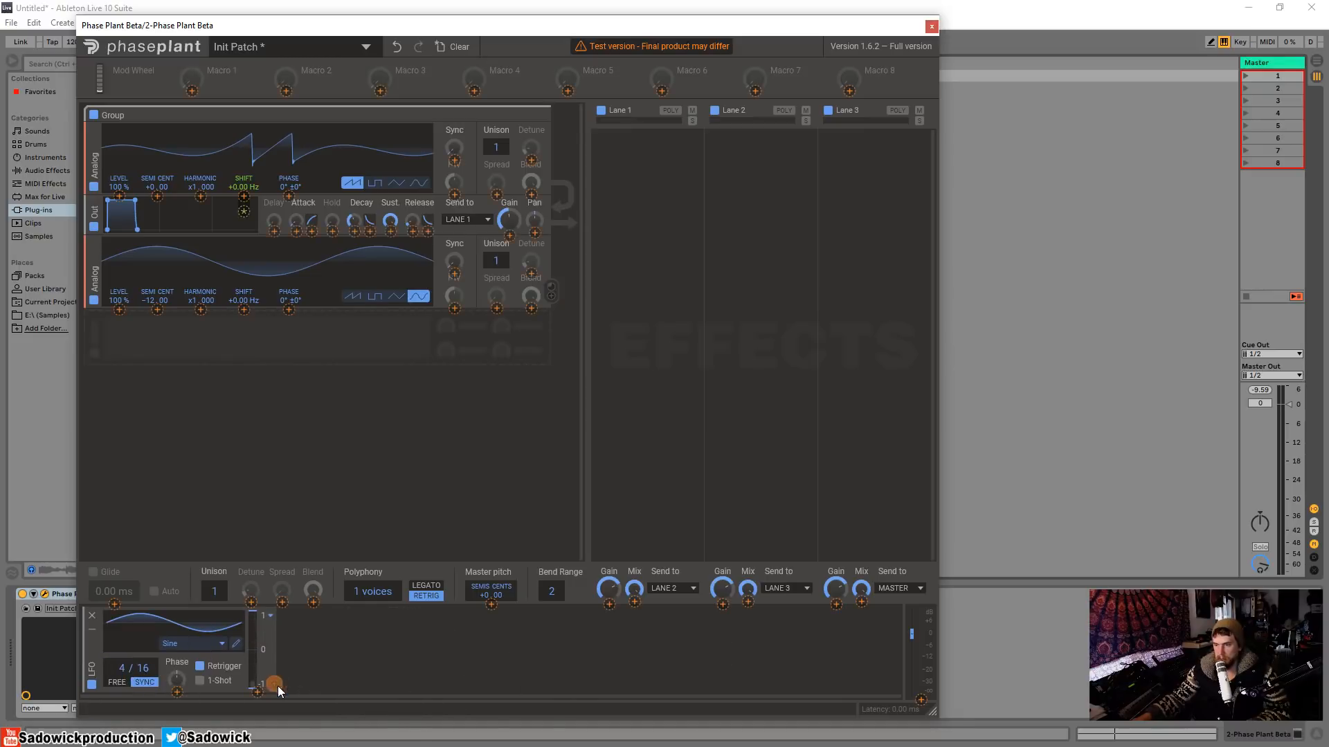
Set the sine oscillator's level to 0% and route the LFO's modulation output to that level
left_click_drag(275, 684, 73, 437)
left_click_drag(274, 683, 118, 300)
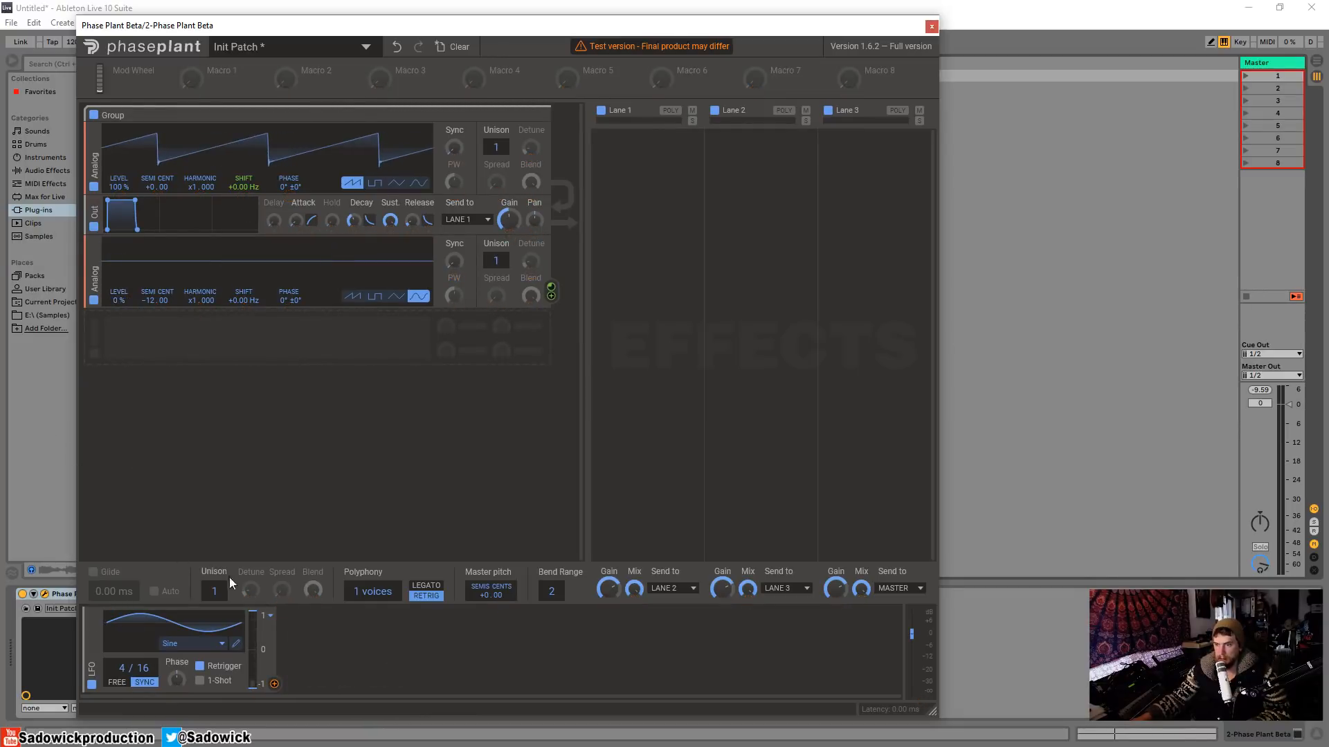
left_click_drag(274, 685, 119, 305)
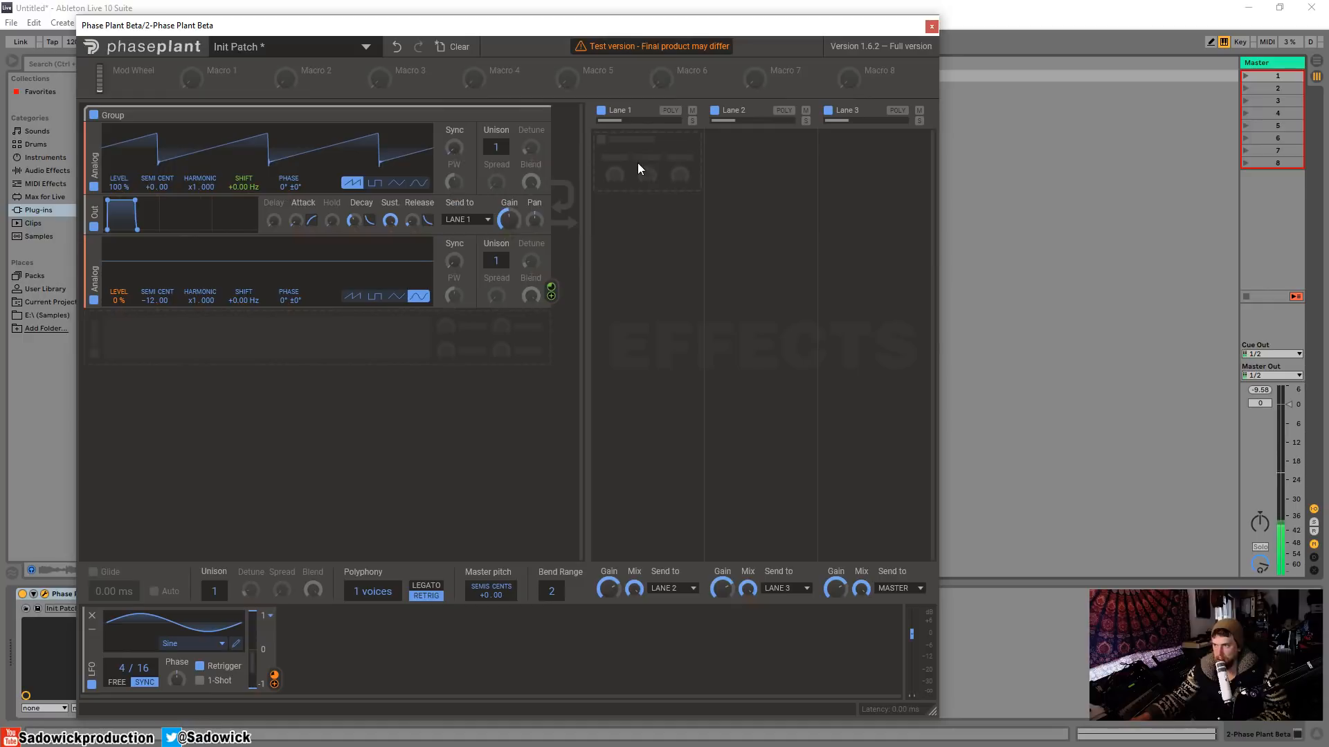
Add a low-pass Filter effect to Lane 1 and adjust its cutoff
left_click(637, 163)
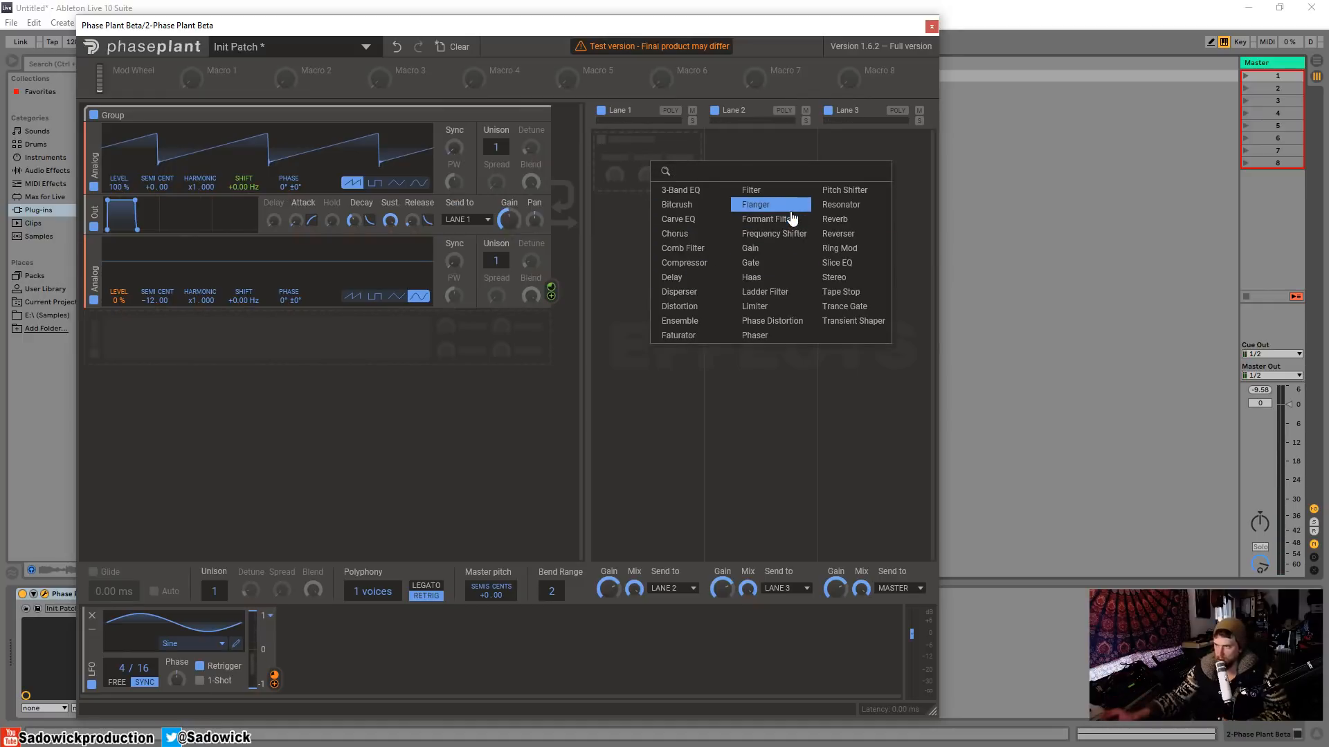
left_click(761, 190)
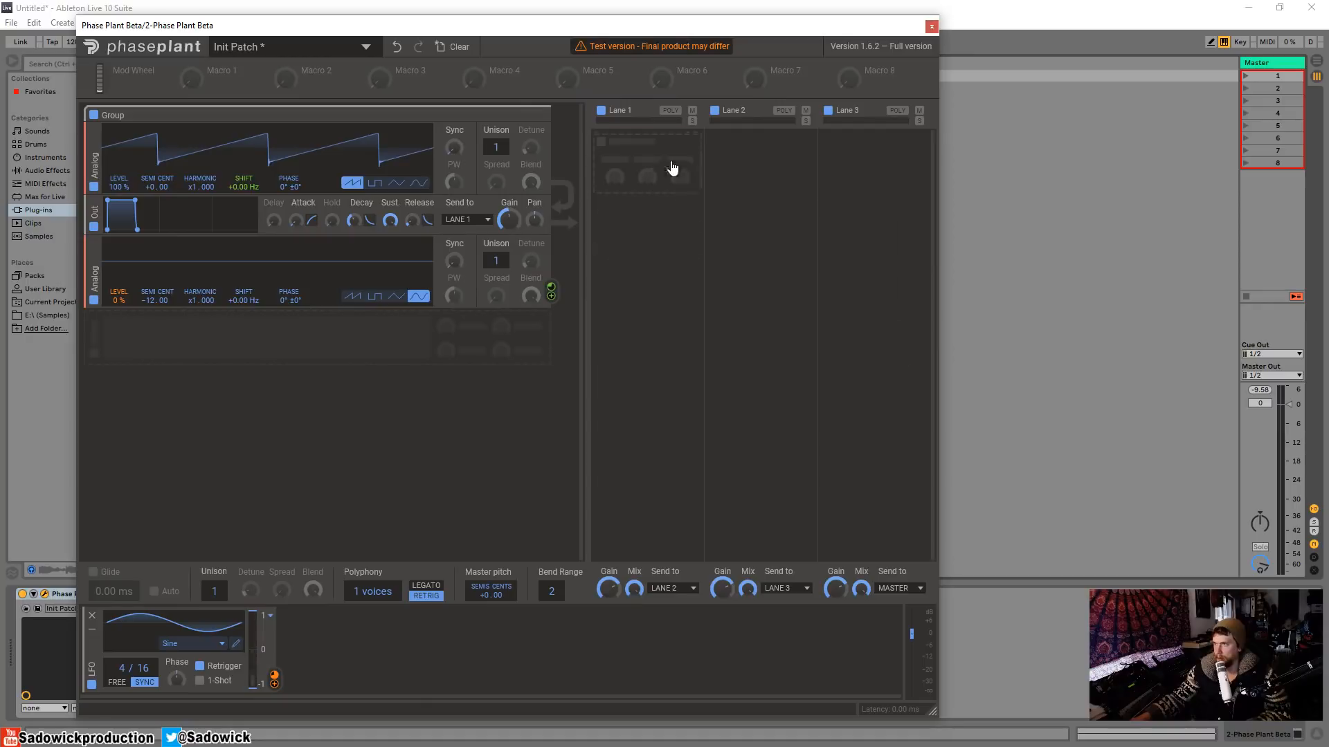
left_click_drag(613, 233, 615, 240)
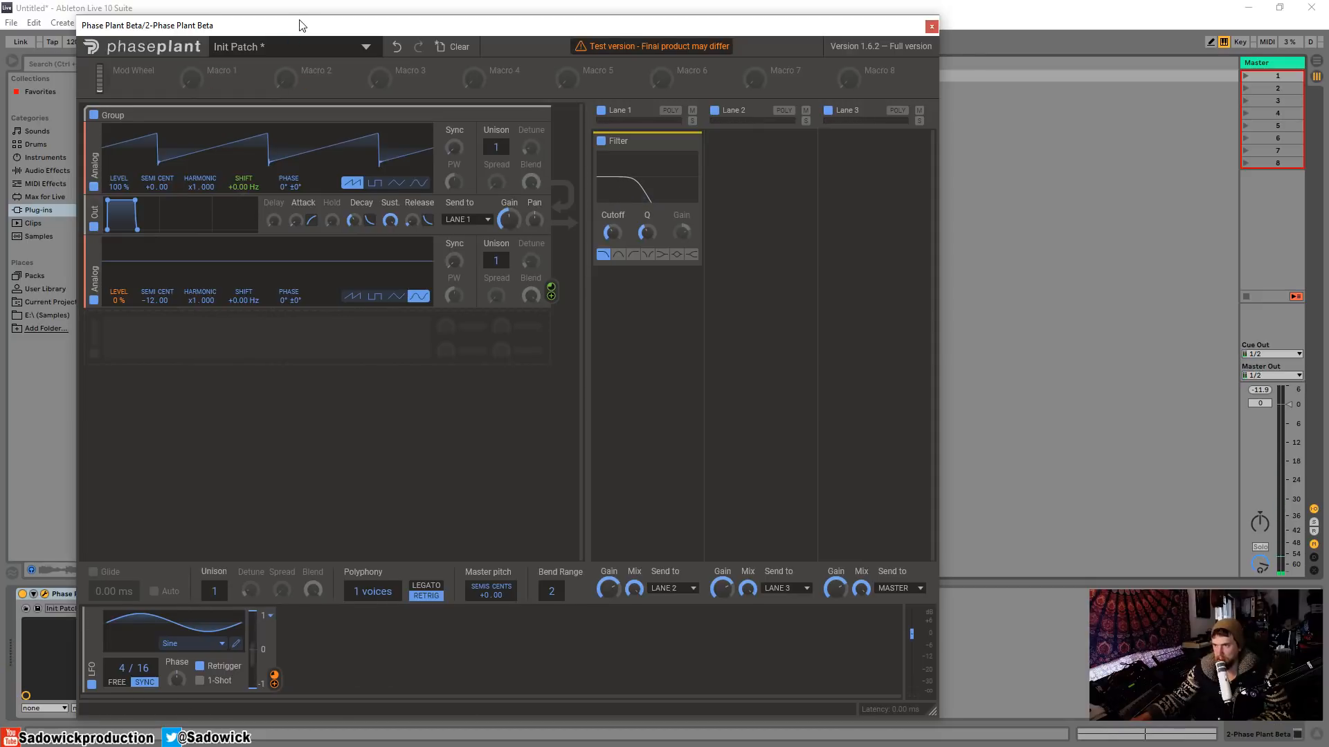
Move the synth window aside, turn on Ableton Live's metronome, start playback, and move the window back
left_click_drag(299, 25, 358, 130)
left_click(159, 43)
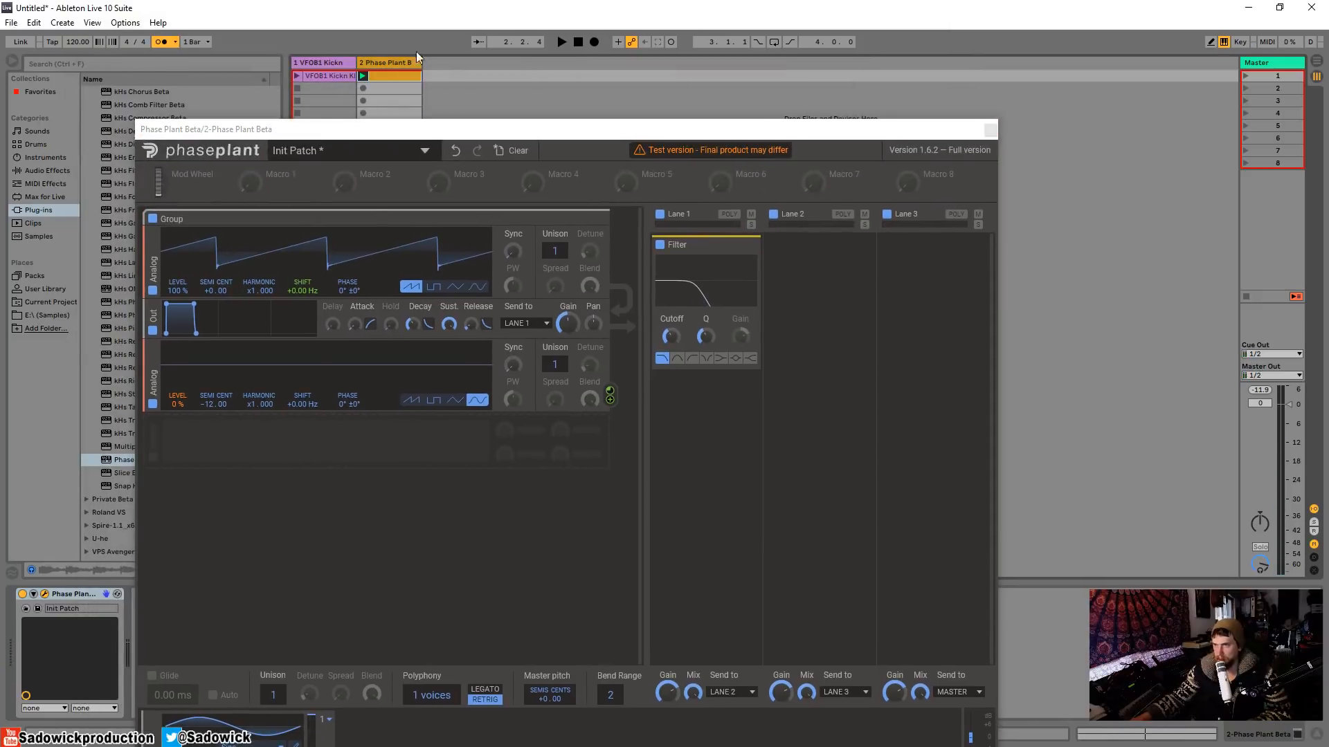
left_click(559, 43)
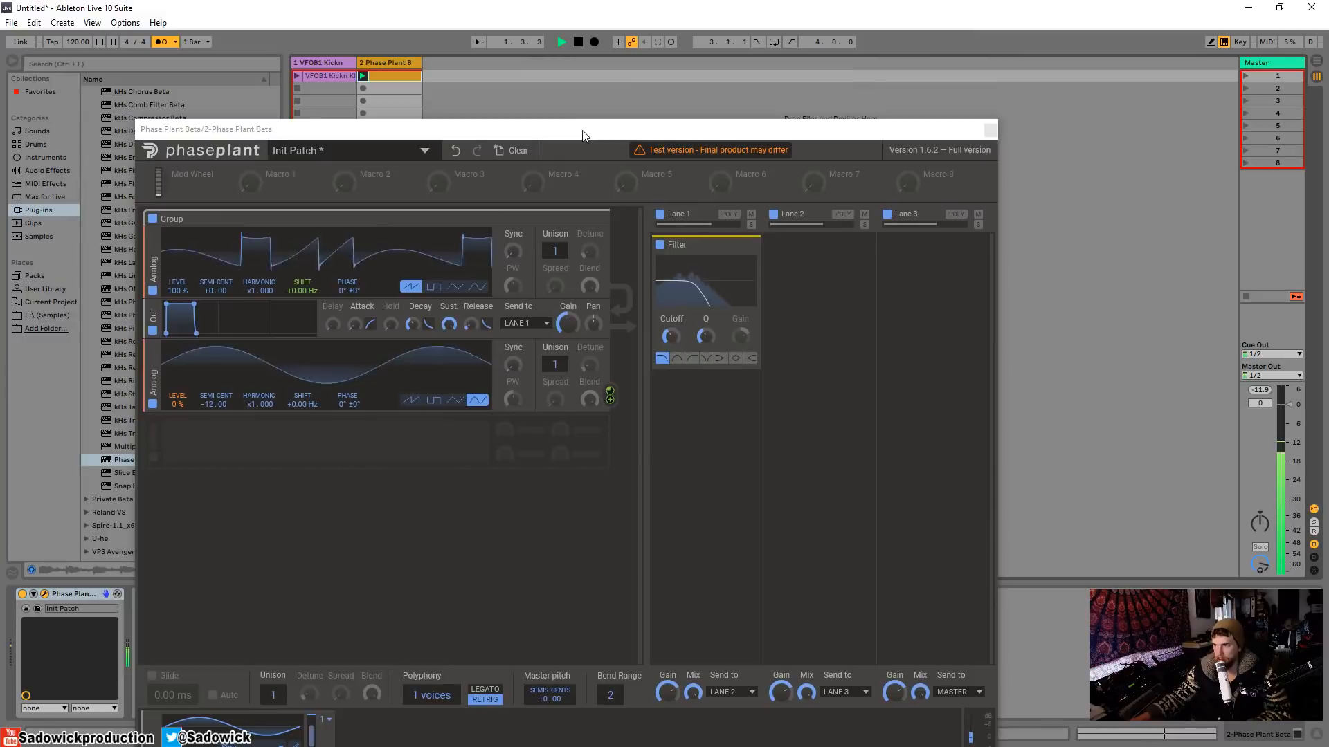
left_click_drag(583, 136, 527, 35)
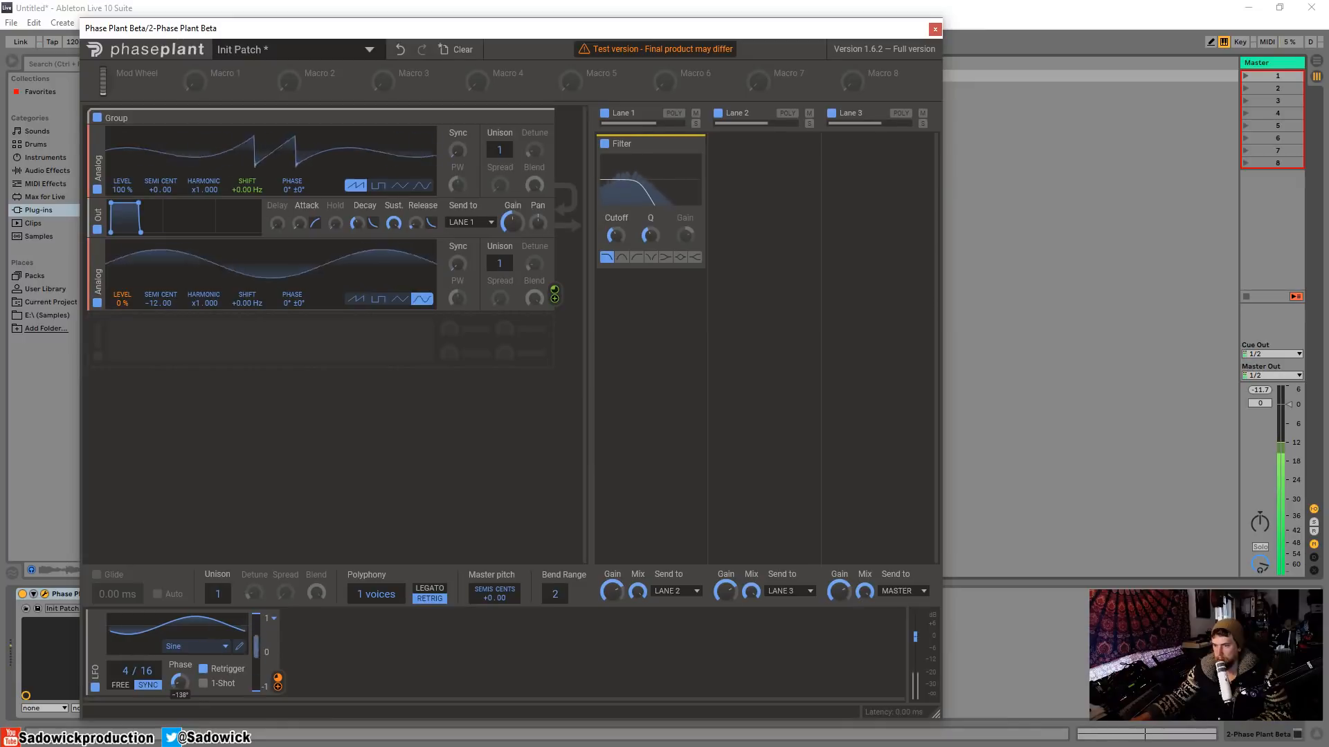
Reset the LFO's phase and reshape its curve to stay at 0% until 2/8, rise to 100% at 6/8 and hold
double_click(183, 682)
left_click(239, 646)
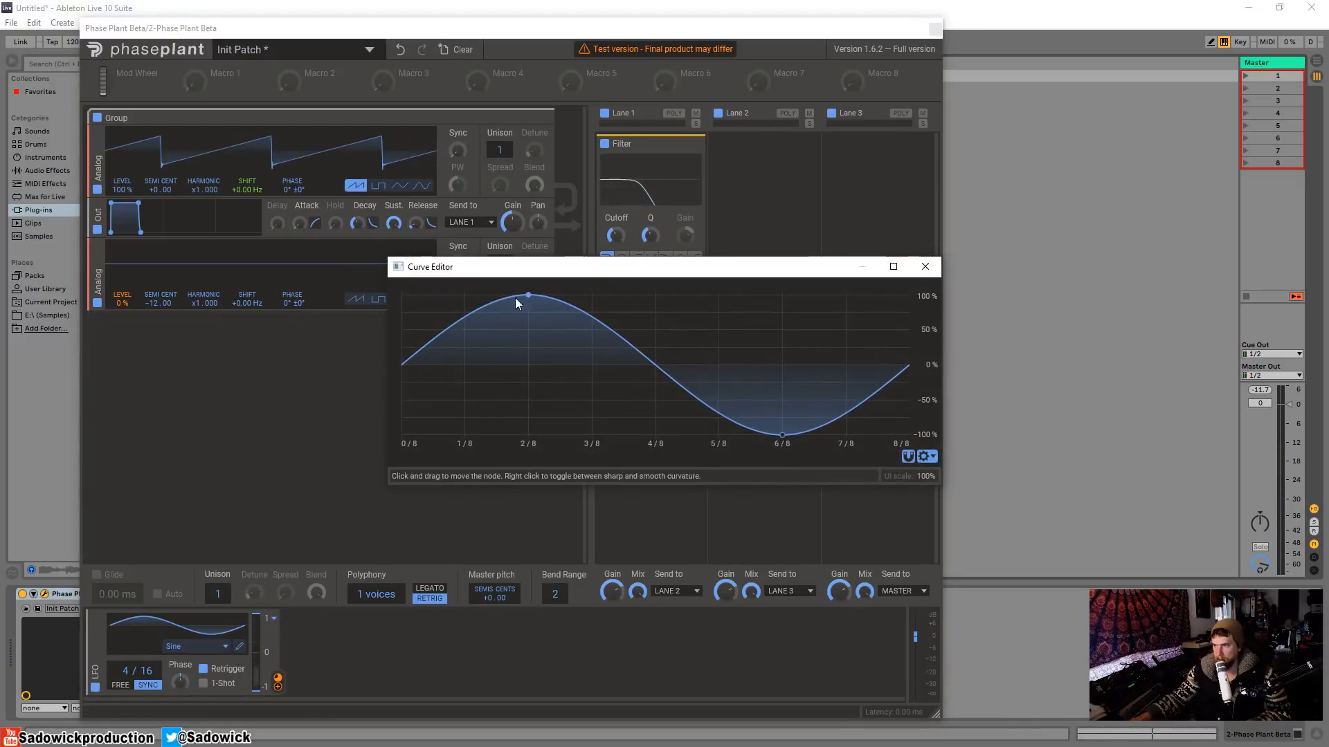
left_click_drag(597, 261, 573, 277)
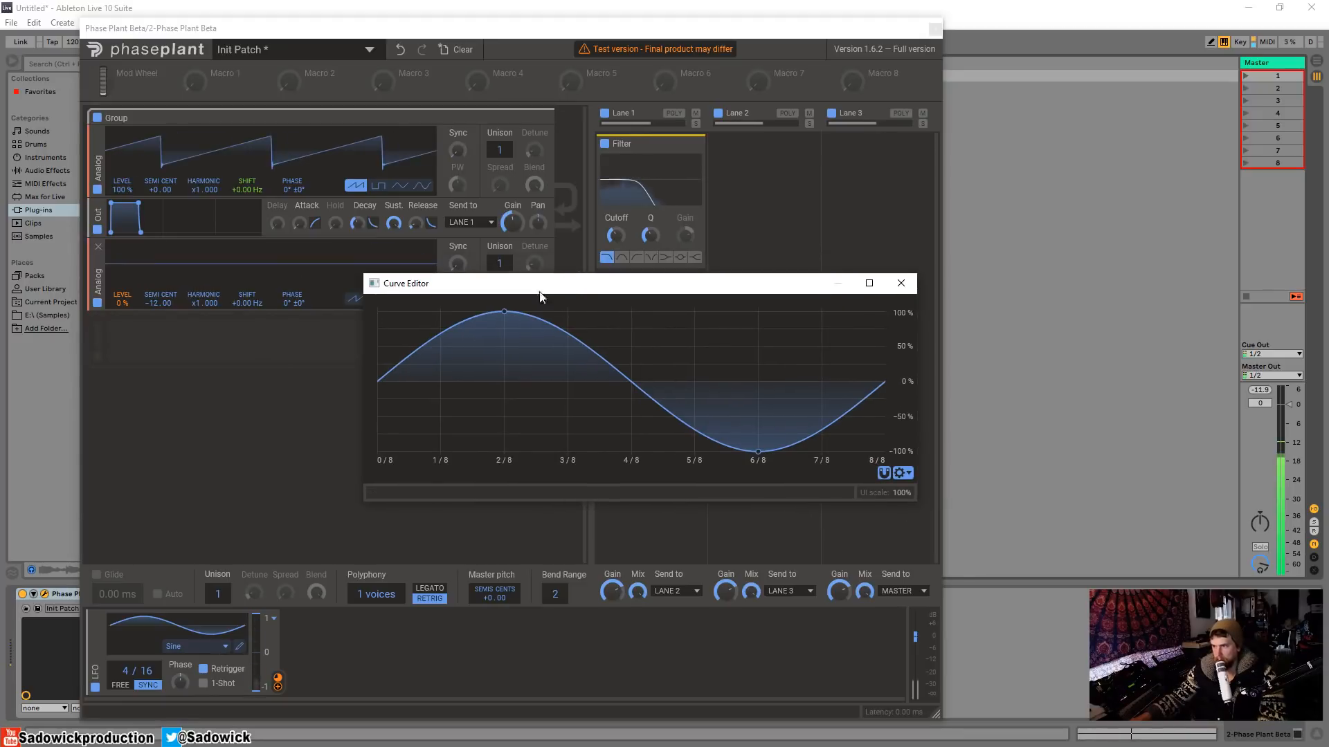
left_click_drag(433, 339, 384, 375)
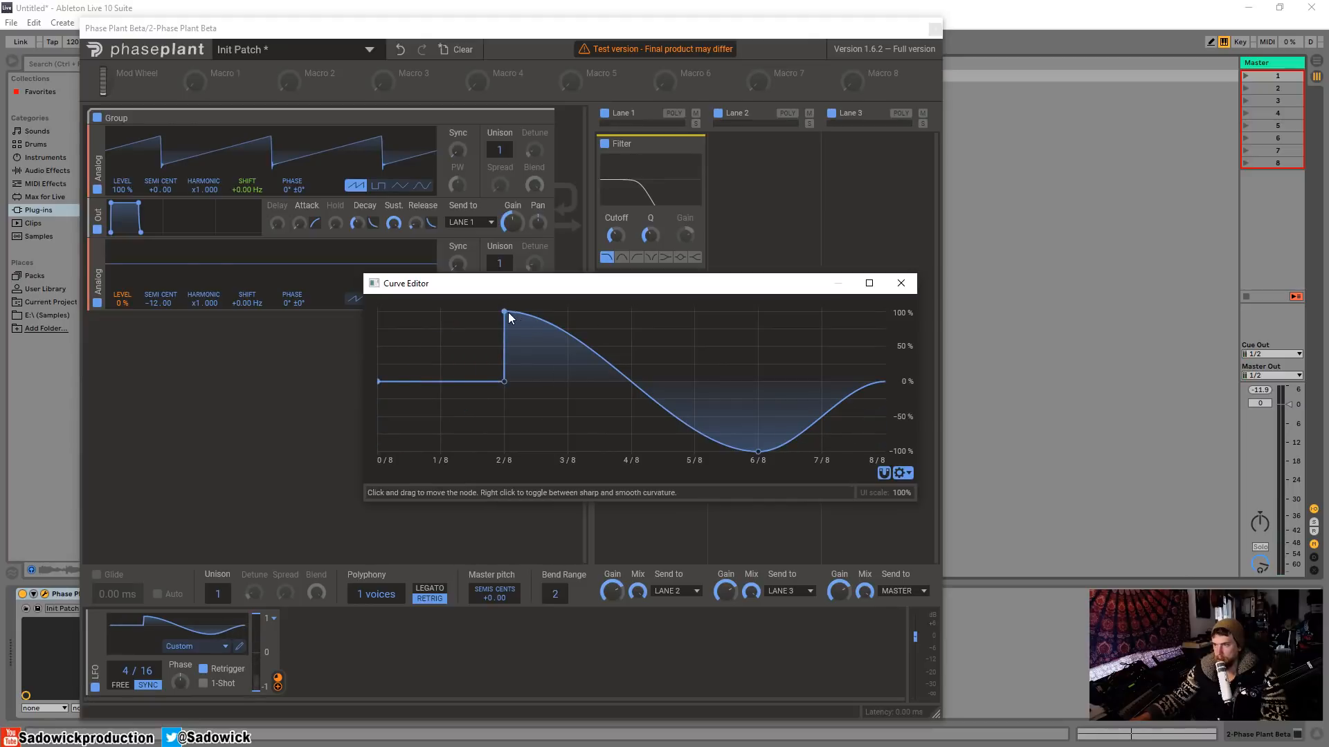
left_click_drag(505, 312, 766, 275)
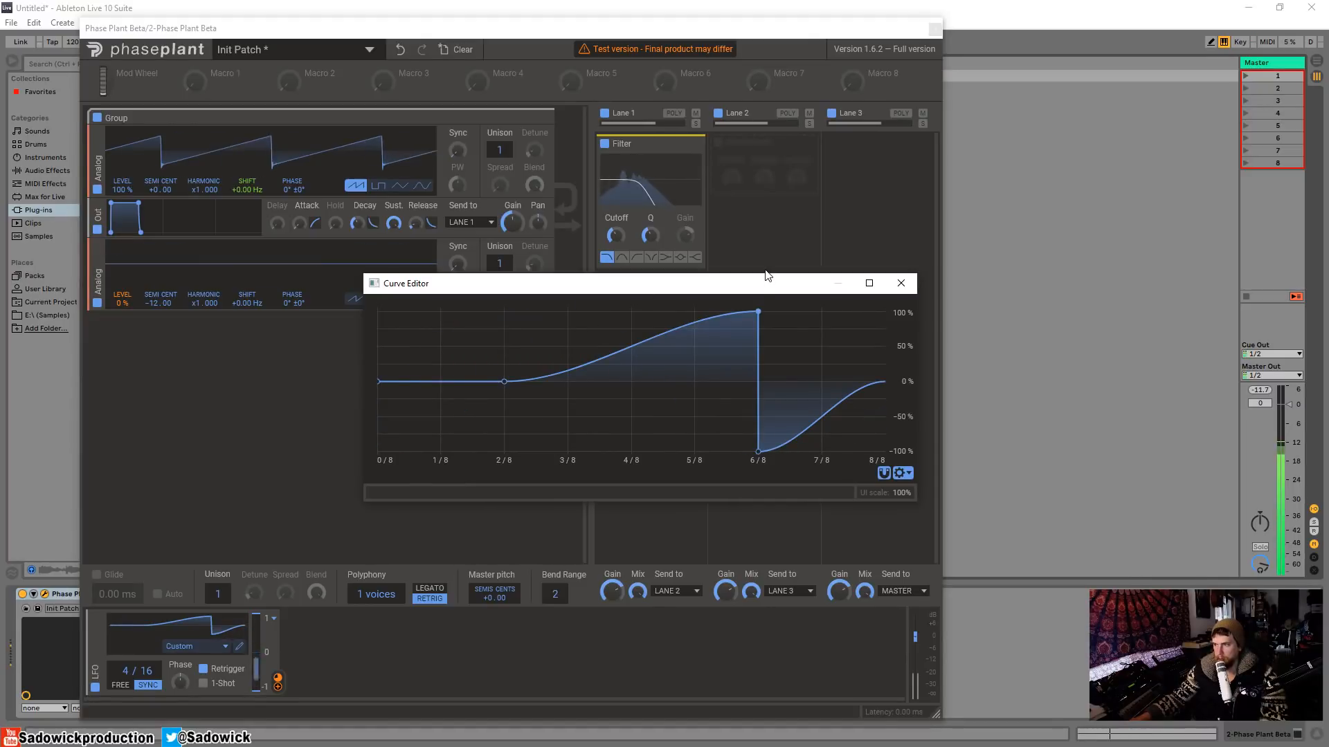
left_click_drag(758, 452, 899, 292)
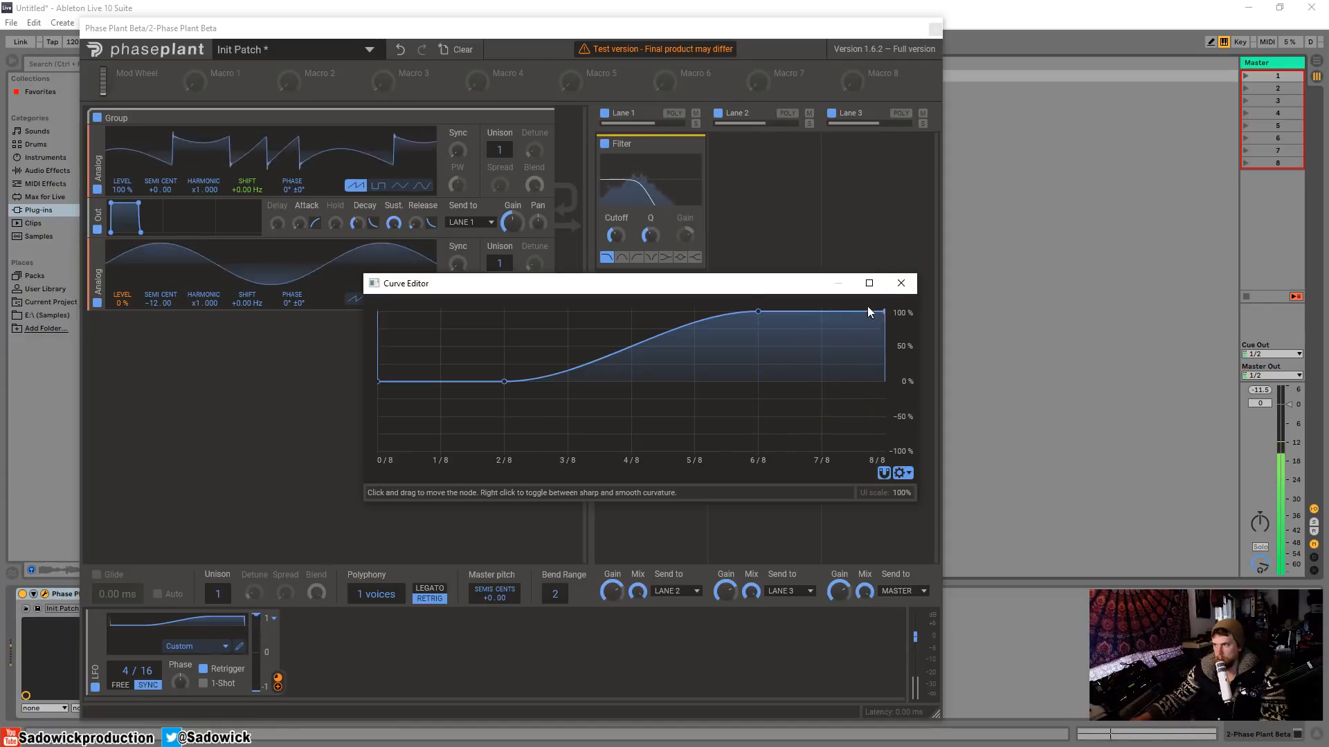
Remove the LFO curve's end node, move its 100% peak to 8/8 and its 0% starting node to 1/8, and close the editor
double_click(884, 313)
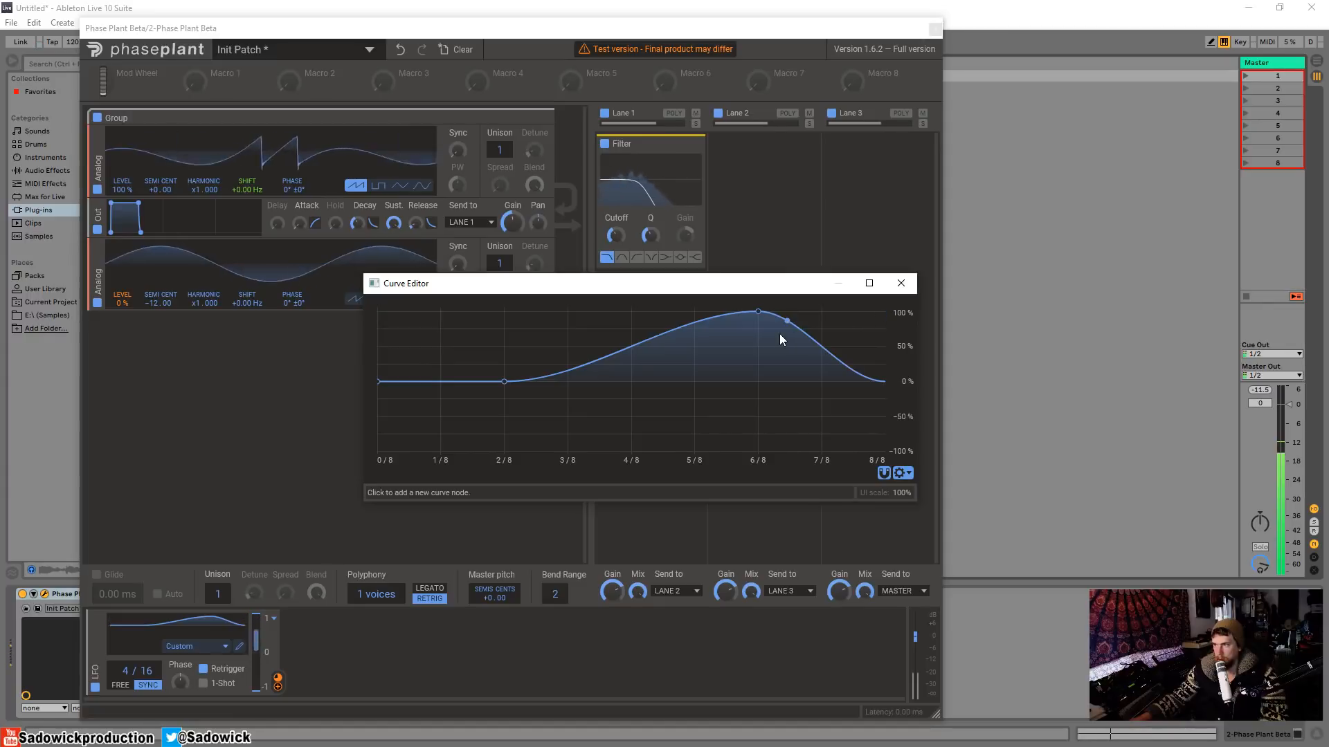
left_click_drag(760, 313, 891, 292)
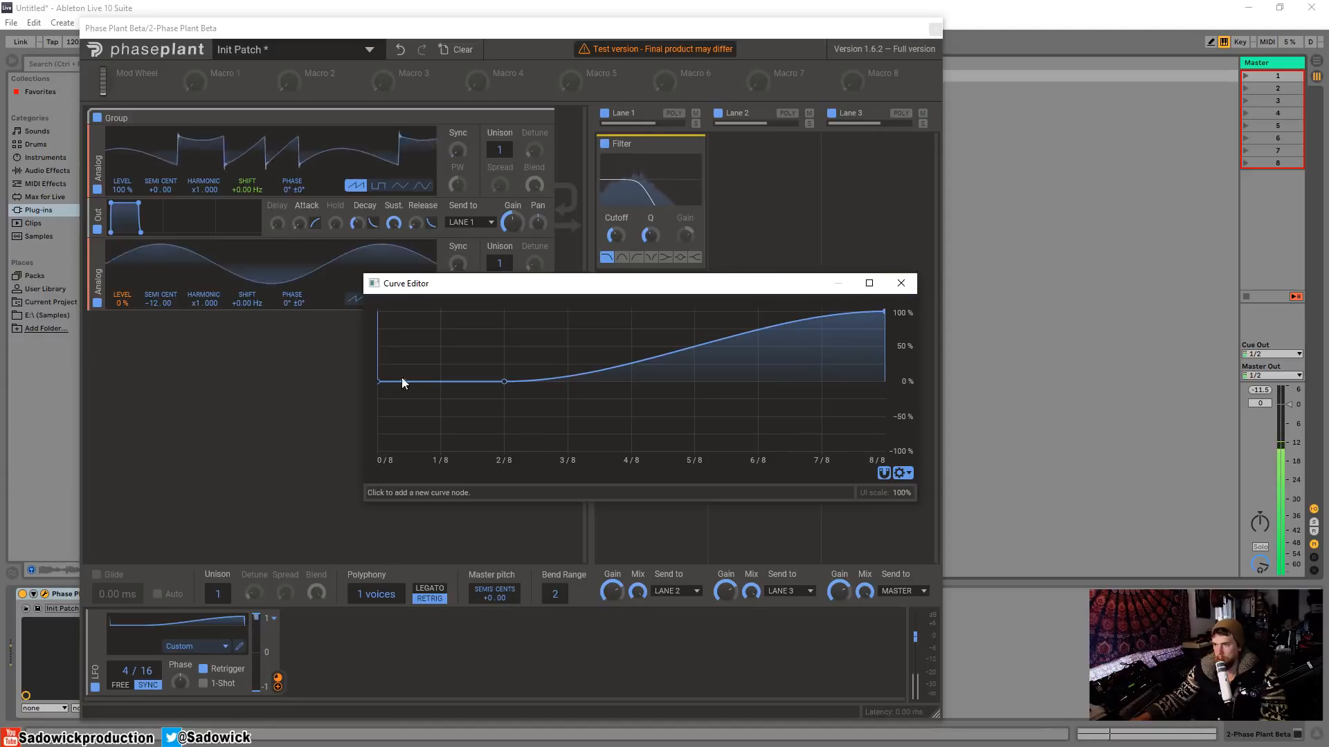
left_click_drag(380, 381, 427, 377)
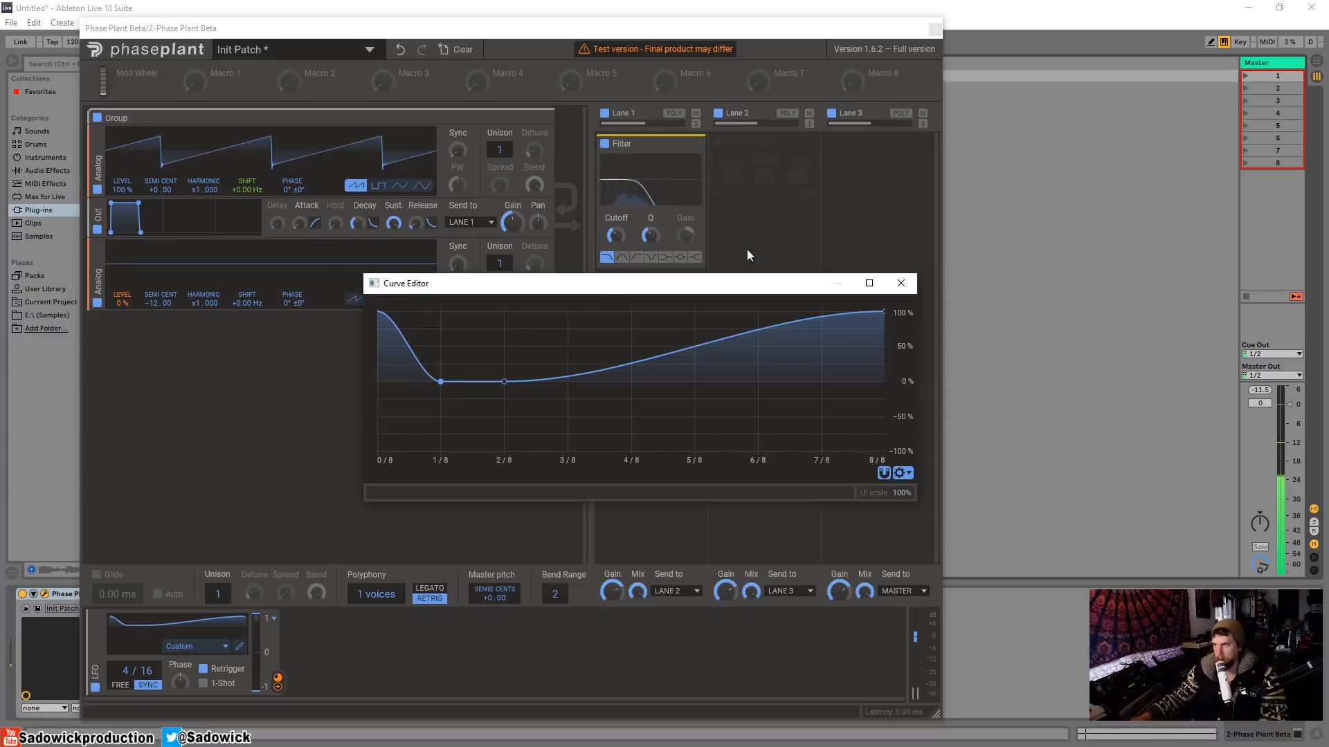
left_click(900, 284)
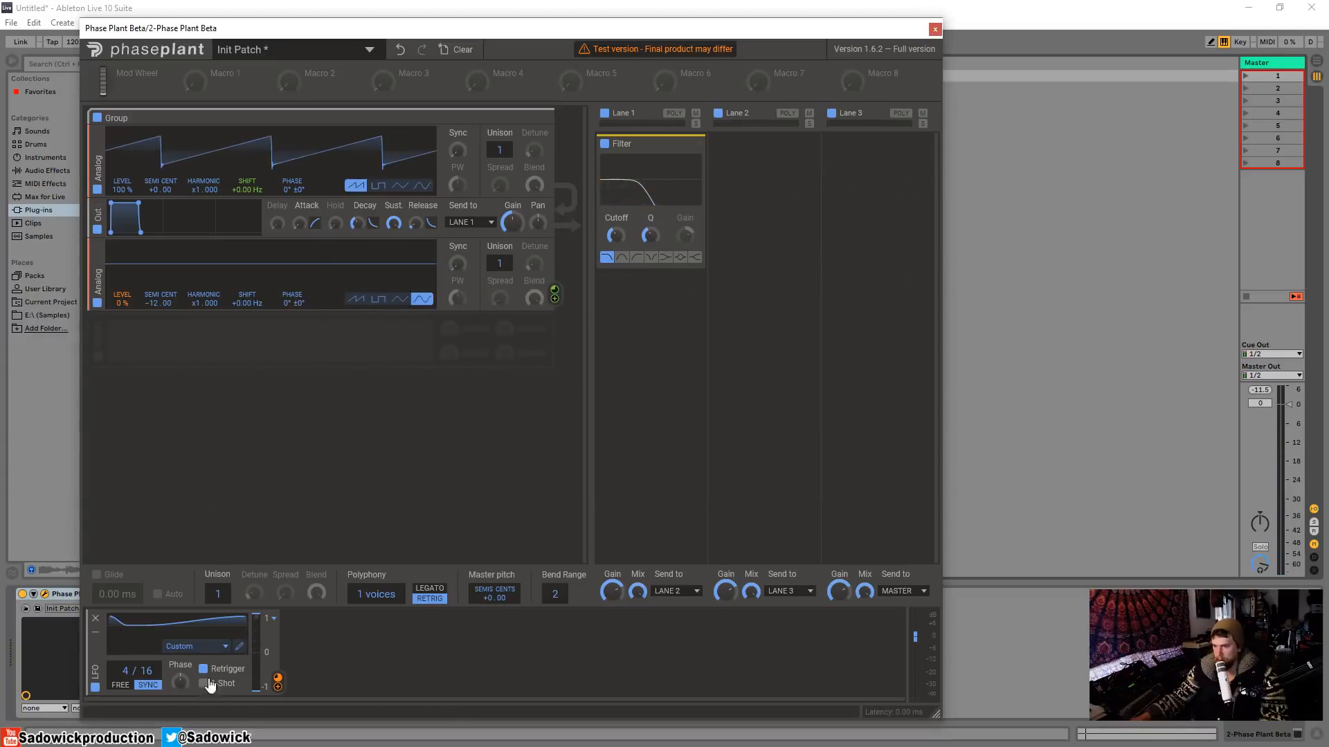
Collapse the LFO module and raise the Lane 1 filter's cutoff slightly
left_click(96, 631)
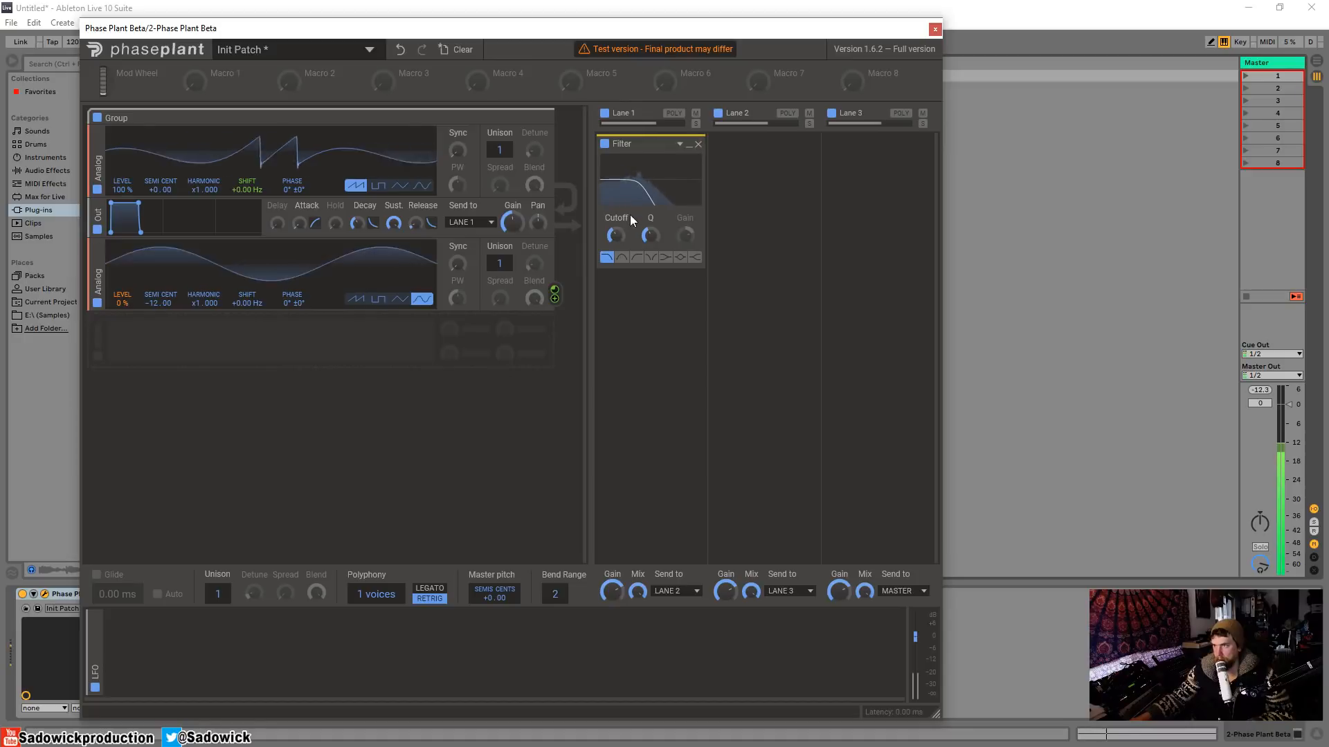
left_click_drag(616, 235, 615, 223)
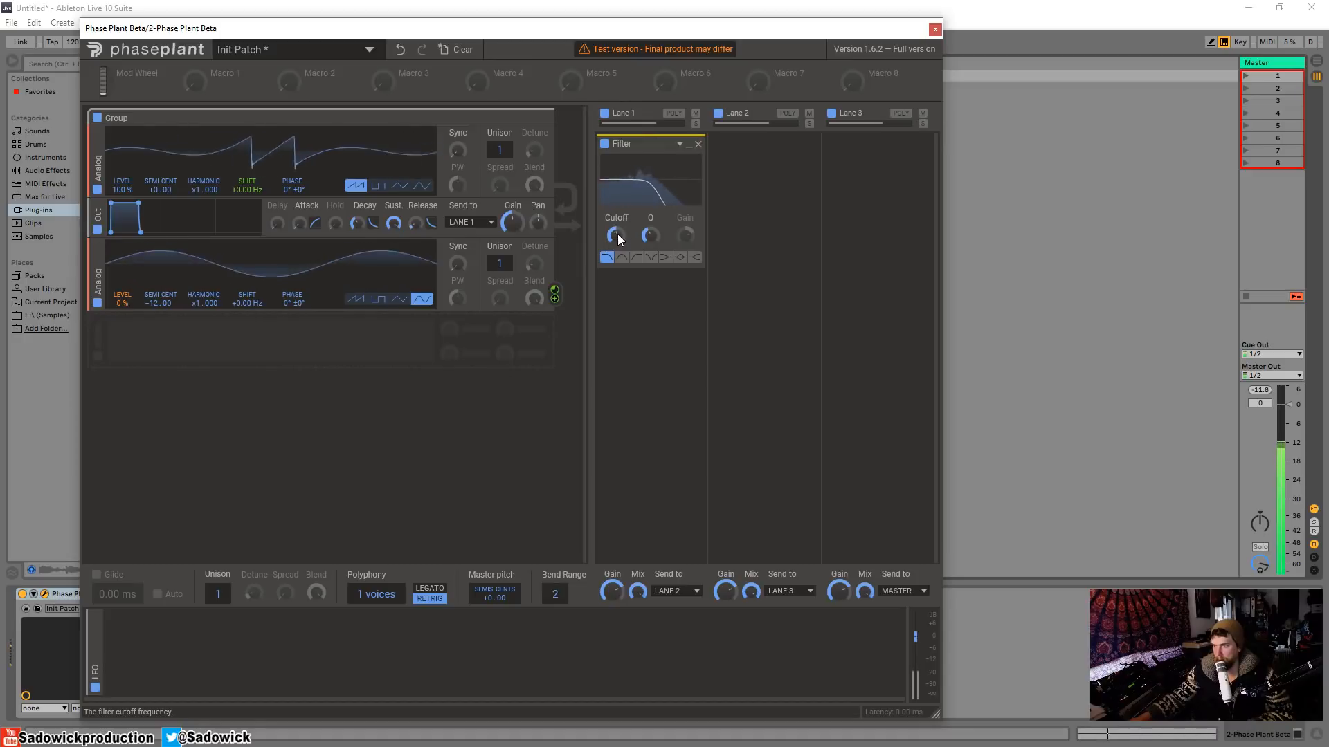
Move the synth window aside, turn off Ableton Live's metronome, and move the window back up
left_click_drag(410, 29, 401, 98)
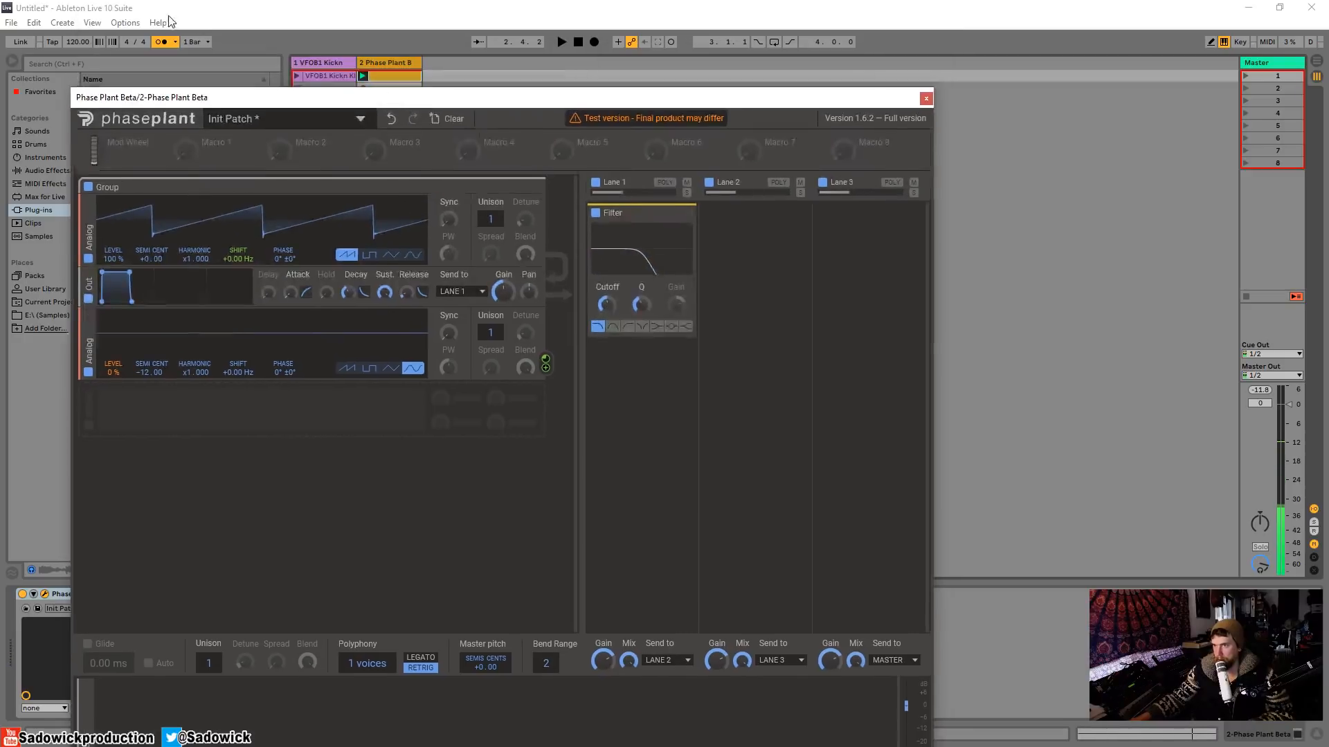
left_click(160, 41)
left_click_drag(289, 105, 286, 62)
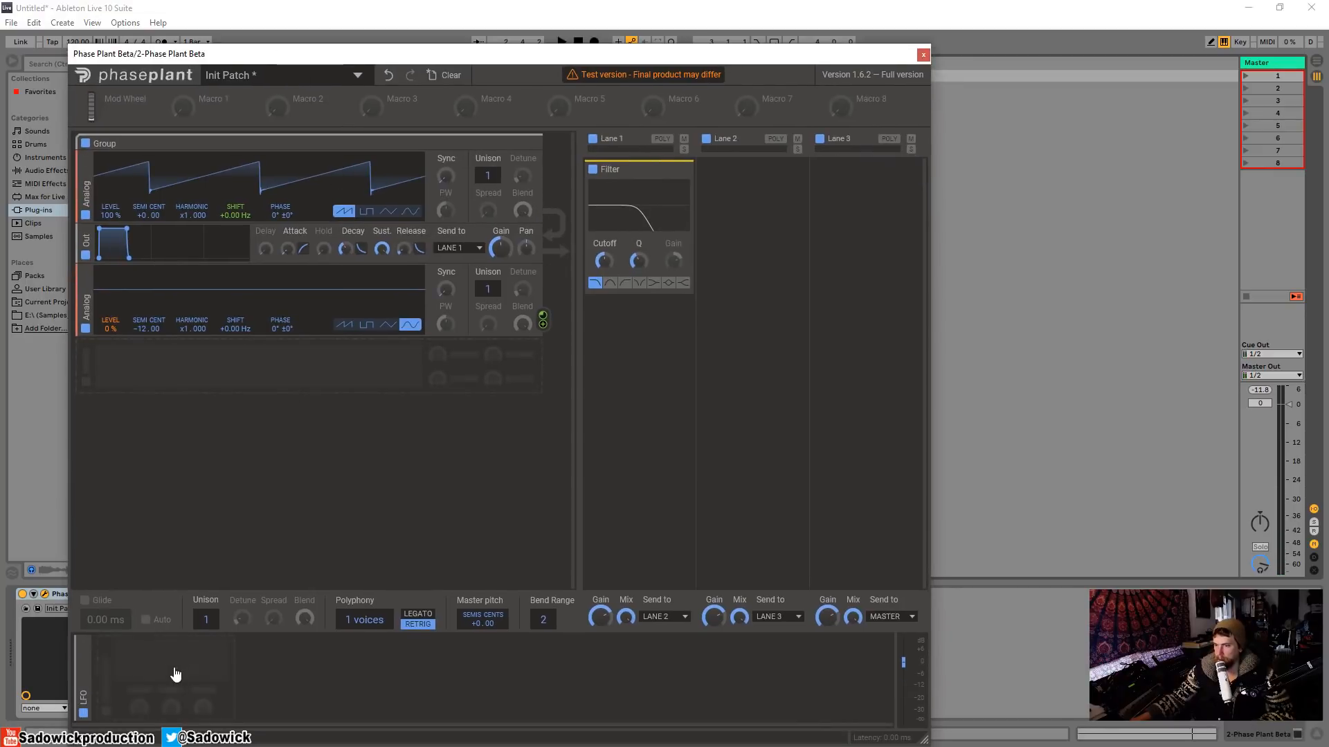
Add a second LFO modulator and set its waveform to Square
left_click(180, 682)
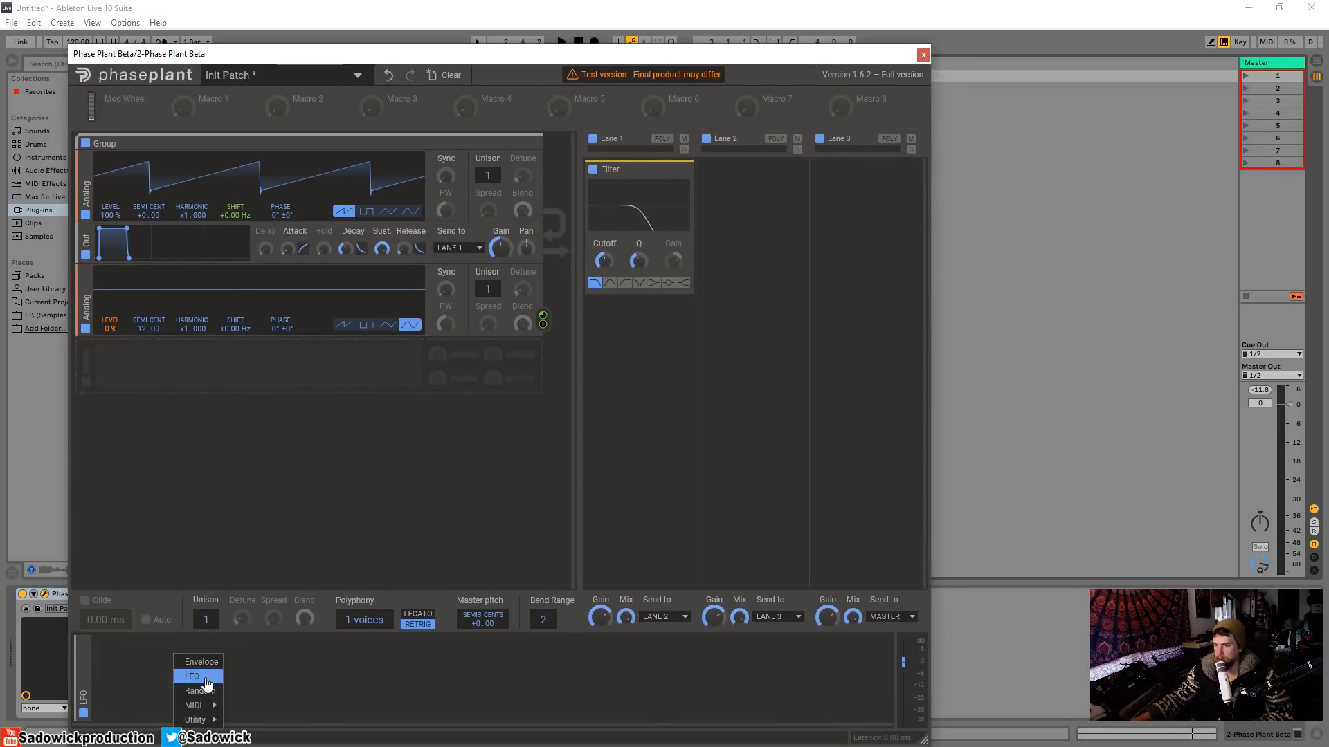
left_click(197, 678)
left_click(235, 675)
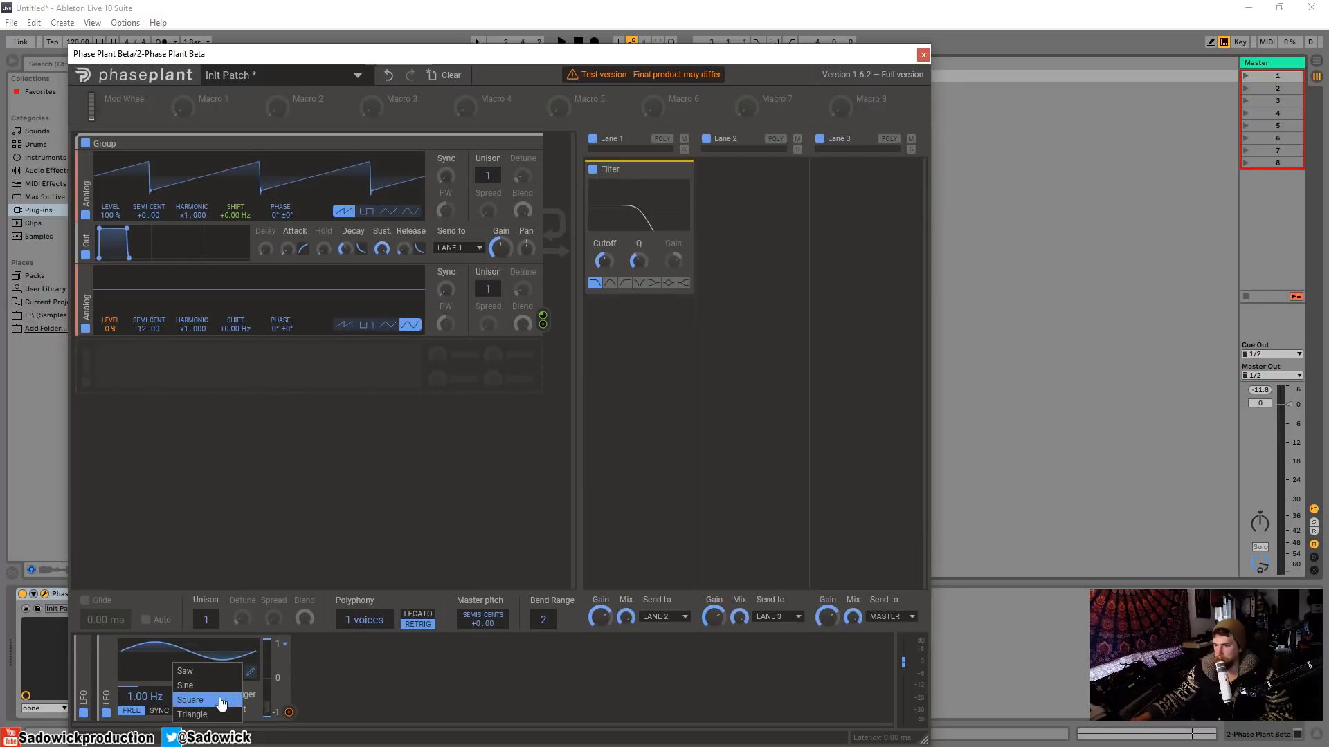
left_click(215, 700)
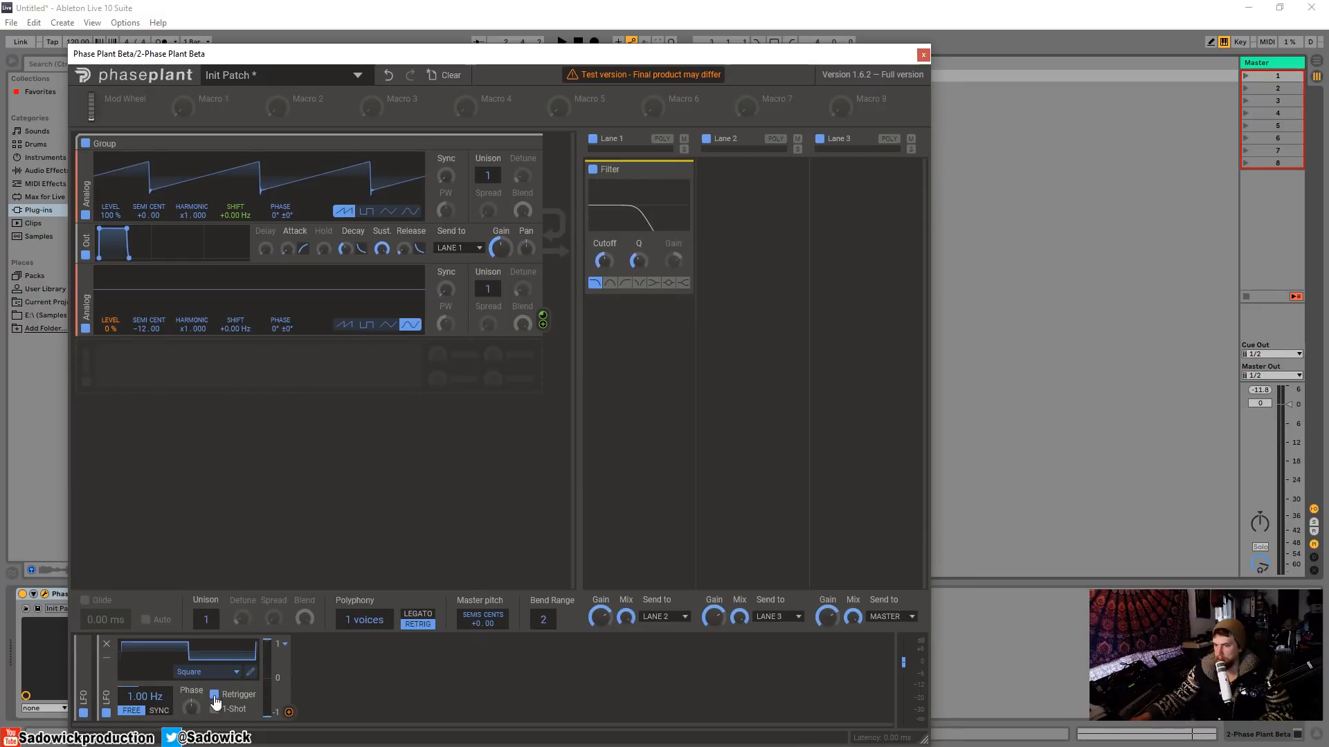
Redraw the second LFO's curve with a curved drop to -100% at 2/8, a straight ramp from 100% to -100% at 4/8, and an arch peaking at 6/8
left_click(250, 673)
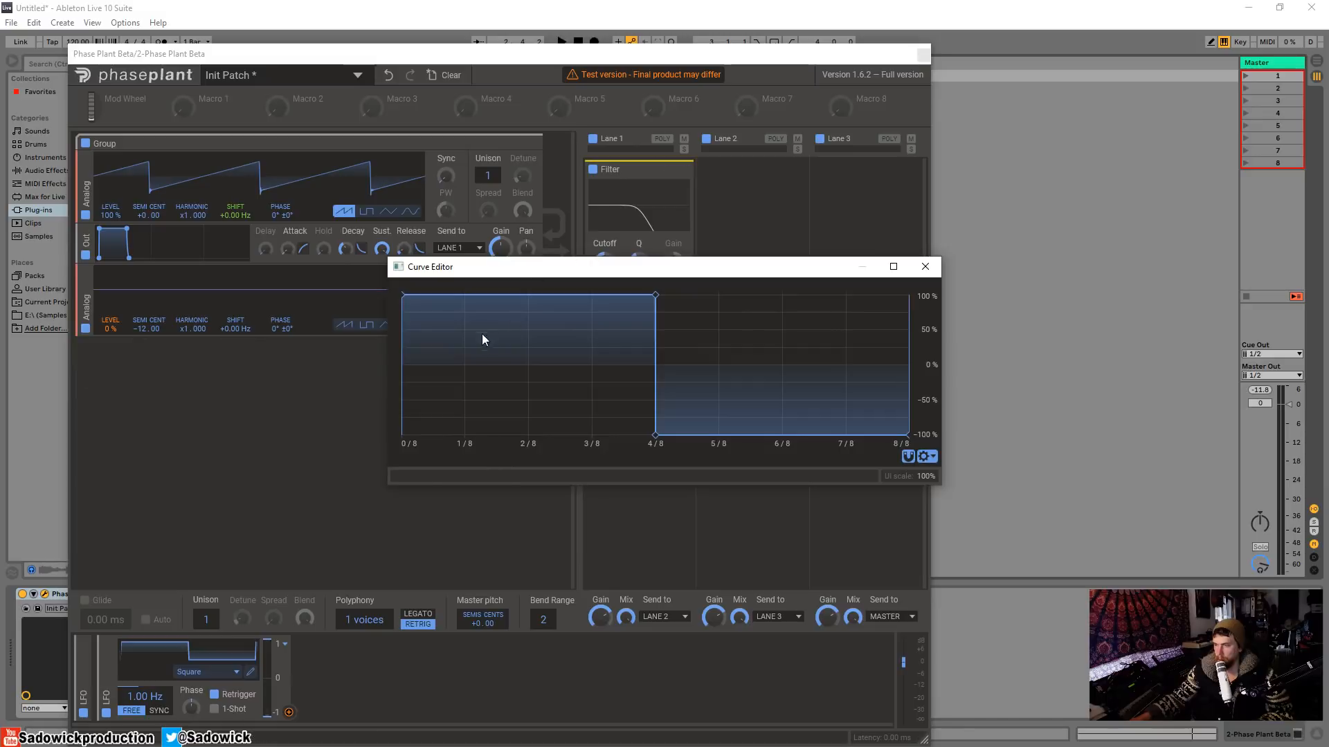
double_click(478, 296)
left_click_drag(478, 404, 556, 445)
left_click_drag(666, 309, 529, 295)
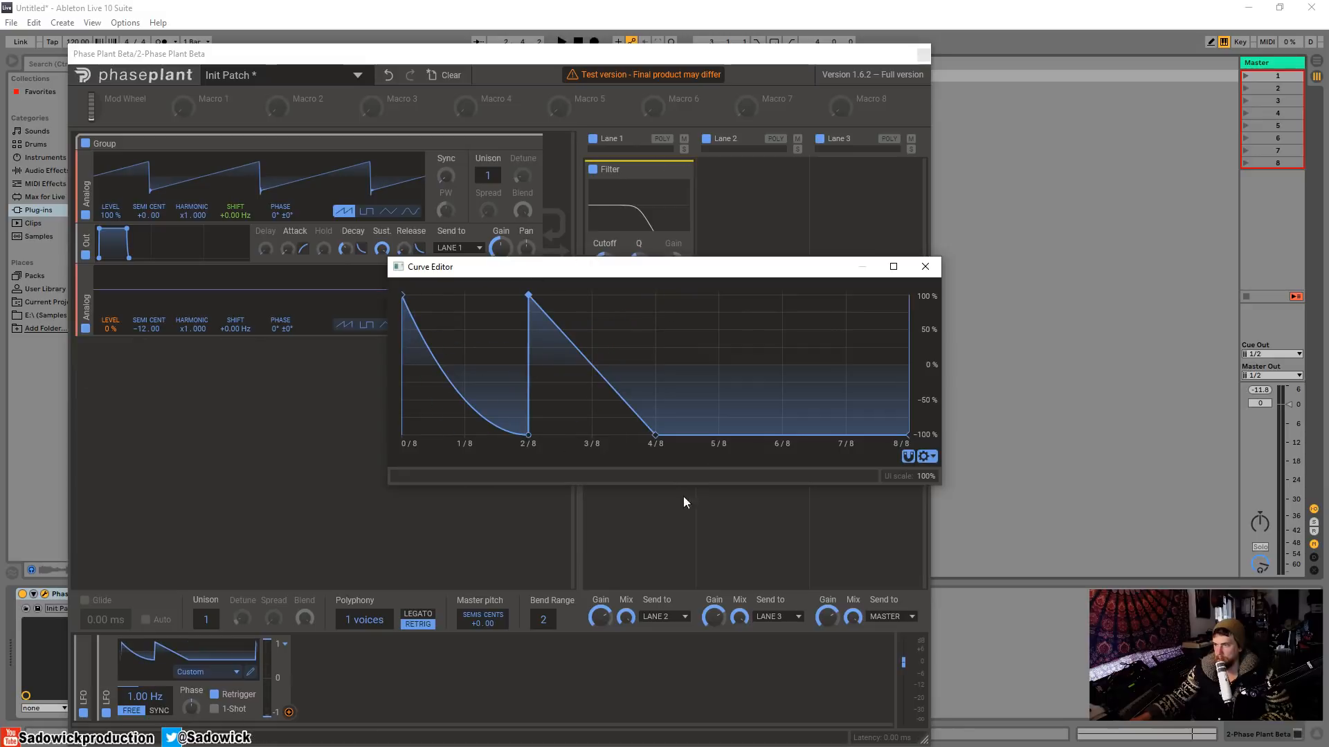
left_click_drag(782, 435, 785, 270)
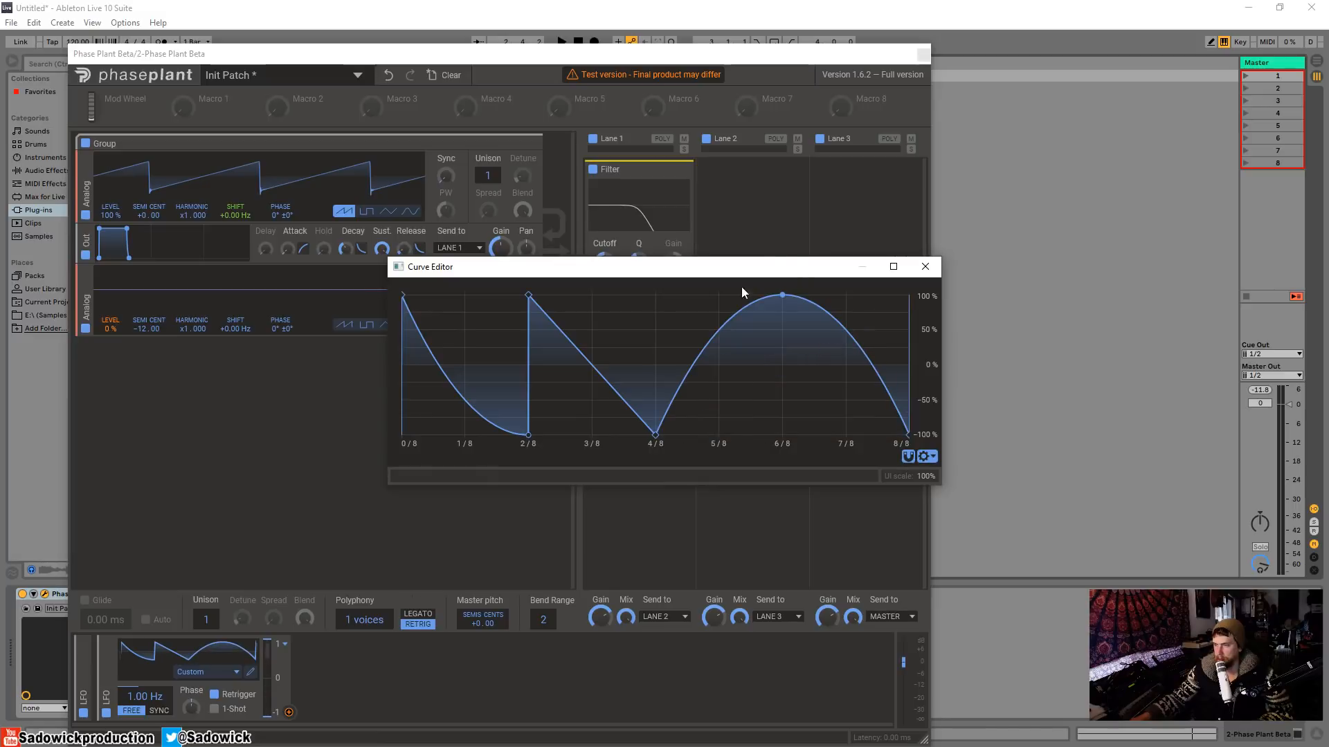
left_click(925, 267)
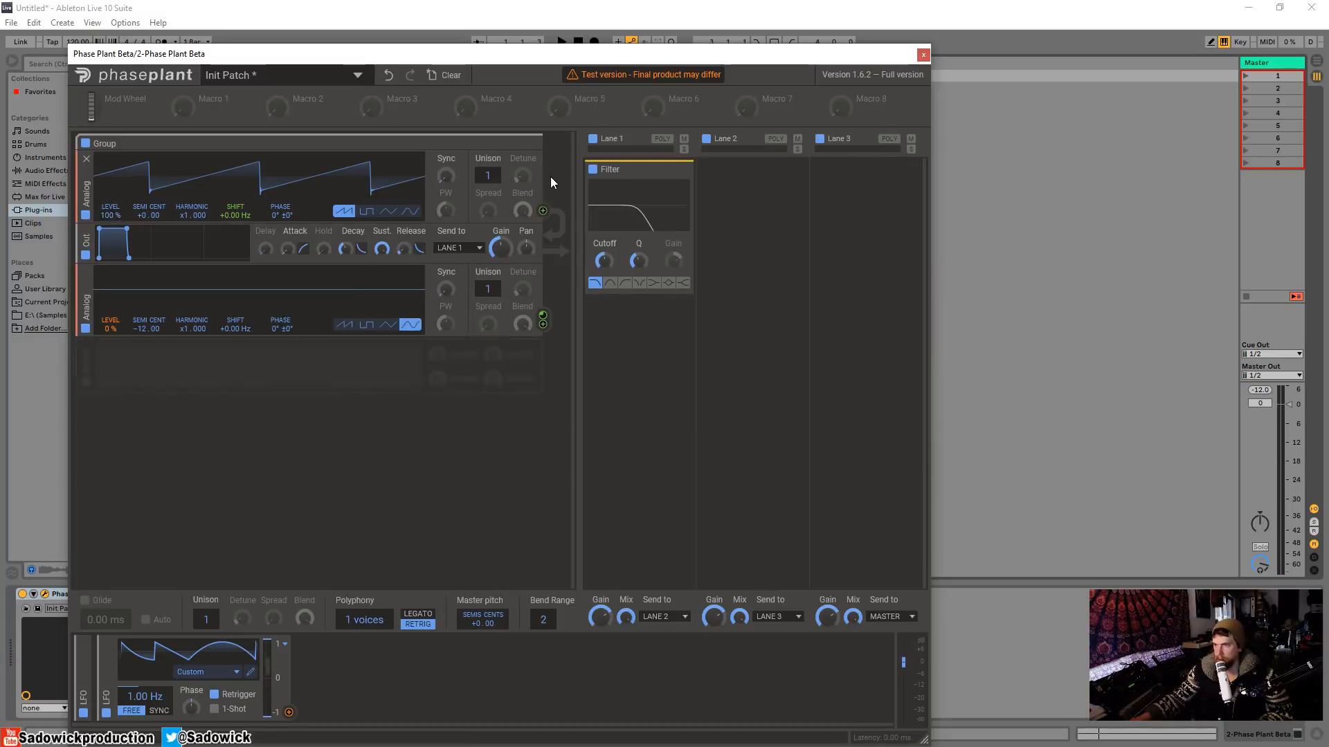
Try adjusting the saw oscillator's Sync amount while the held note plays
key("space")
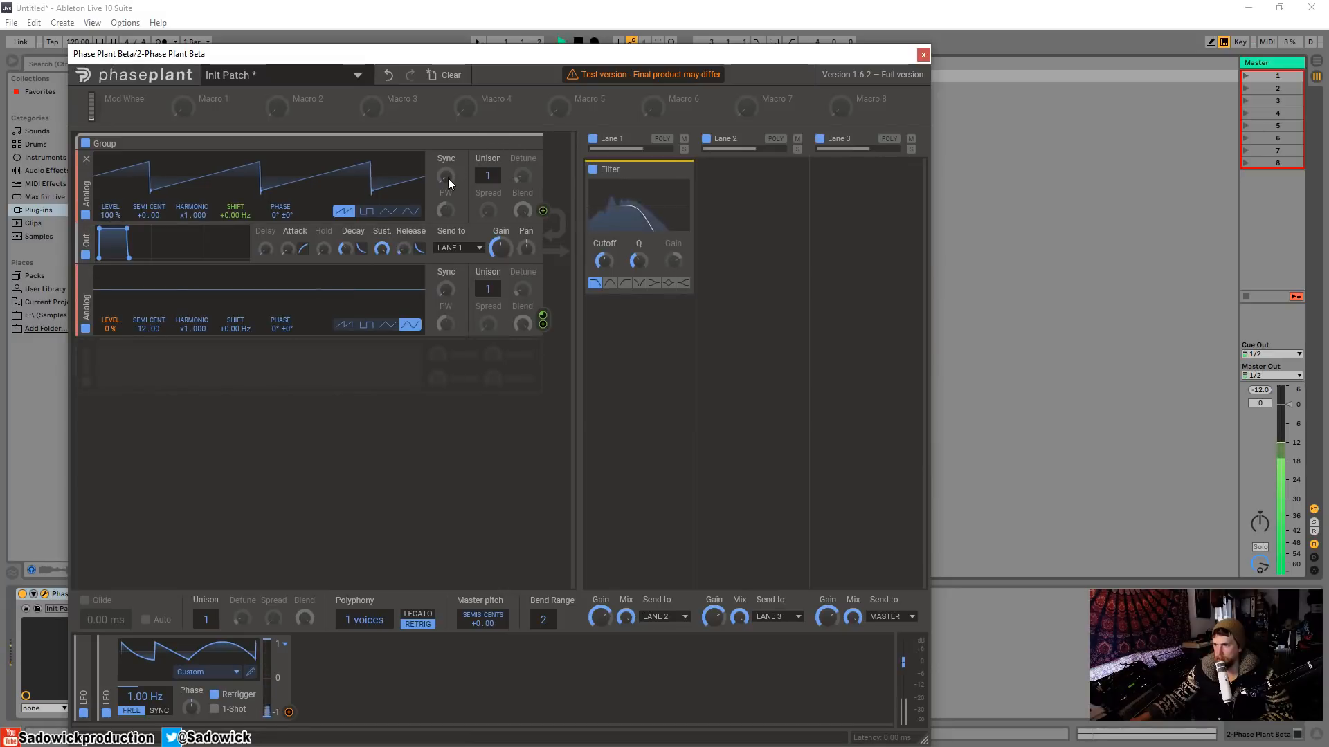
left_click_drag(449, 175, 433, 178)
key("space")
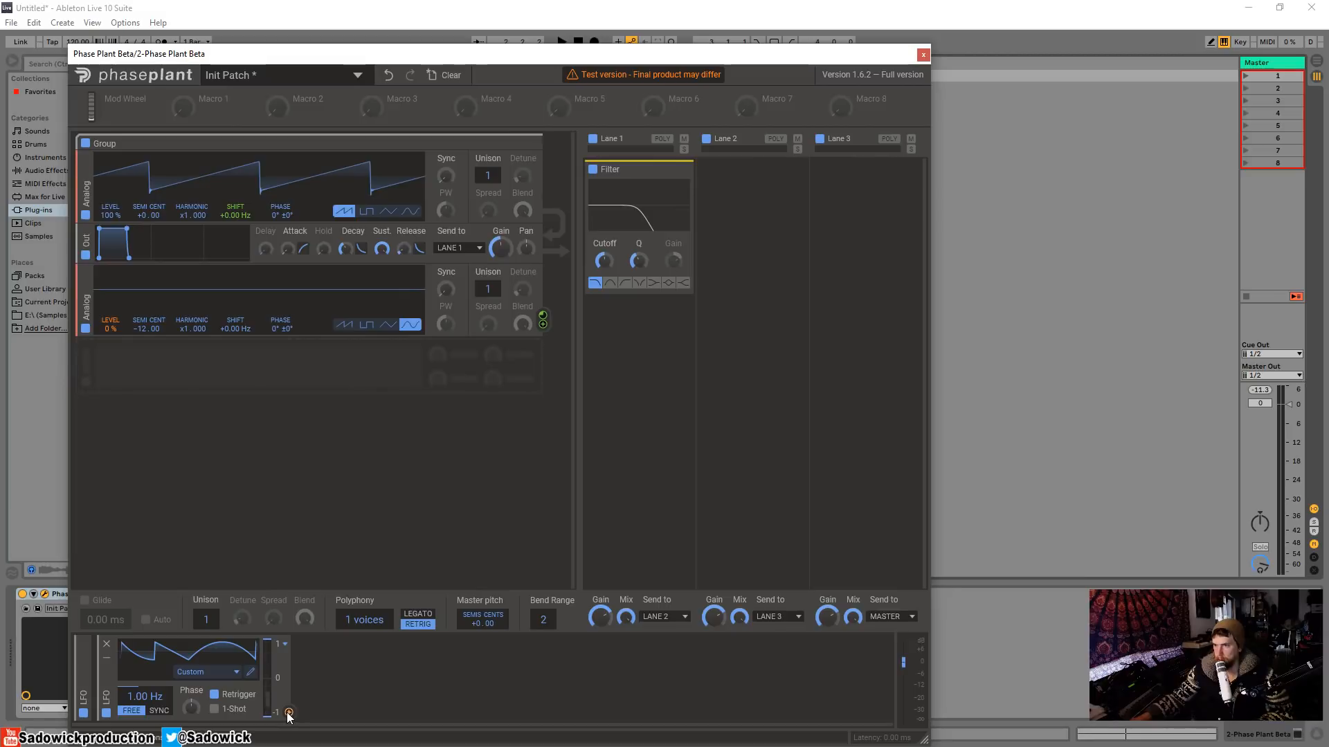
Try modulating the sine modulator's Semi Cent and Harmonic values with the second LFO while the note plays
left_click_drag(288, 713, 632, 367)
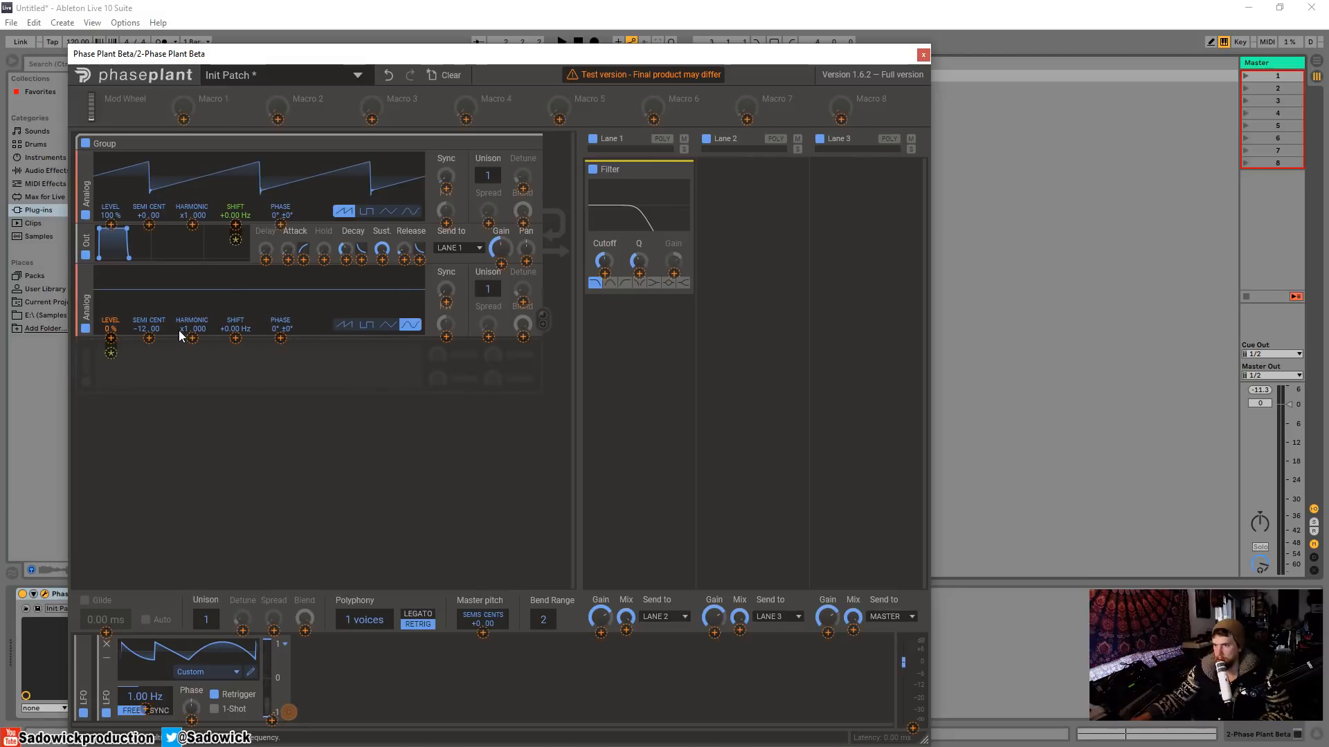
left_click_drag(179, 330, 149, 339)
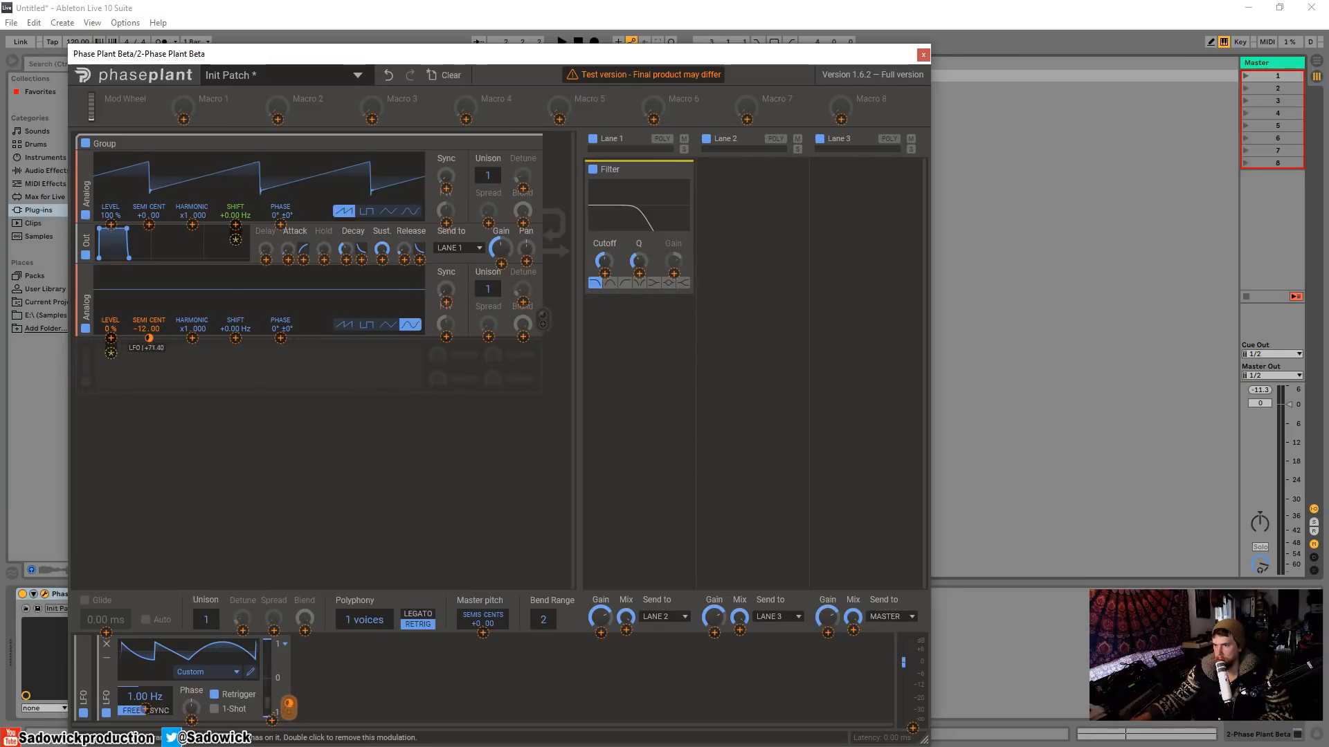
key("space")
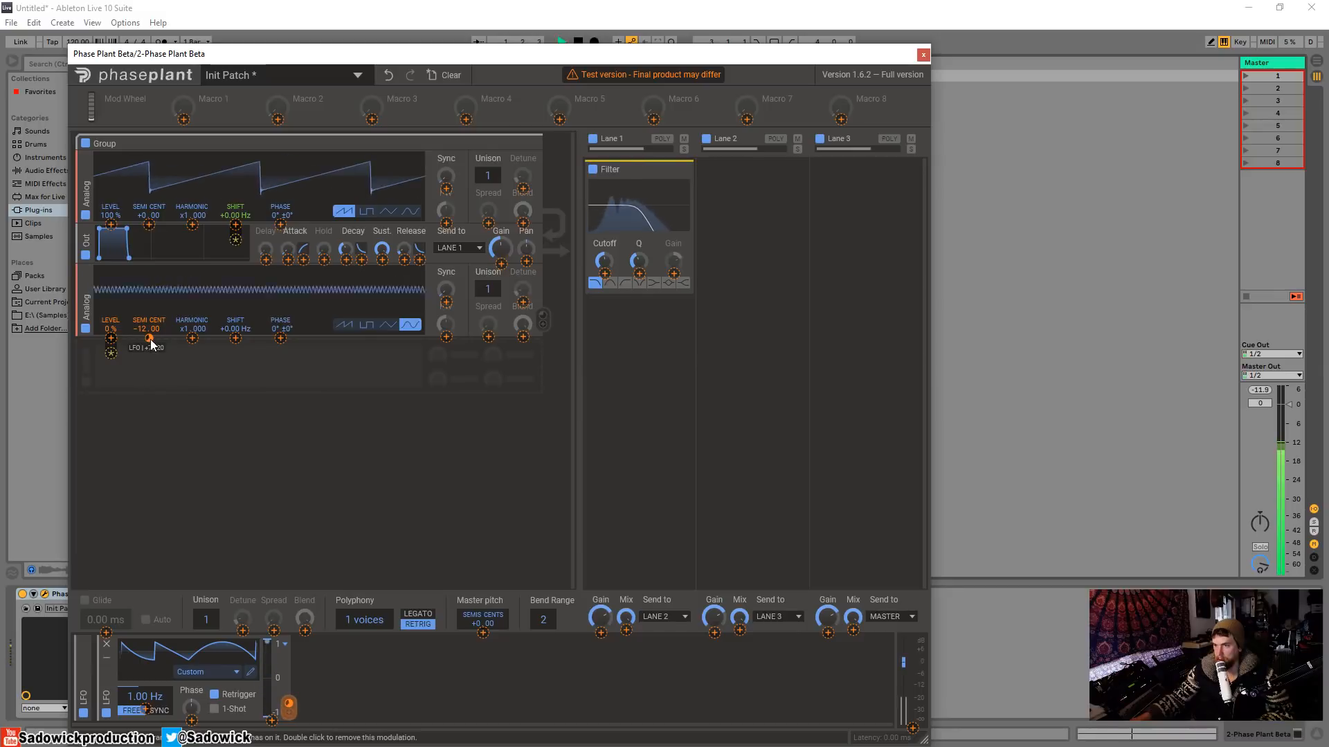
left_click_drag(148, 338, 147, 413)
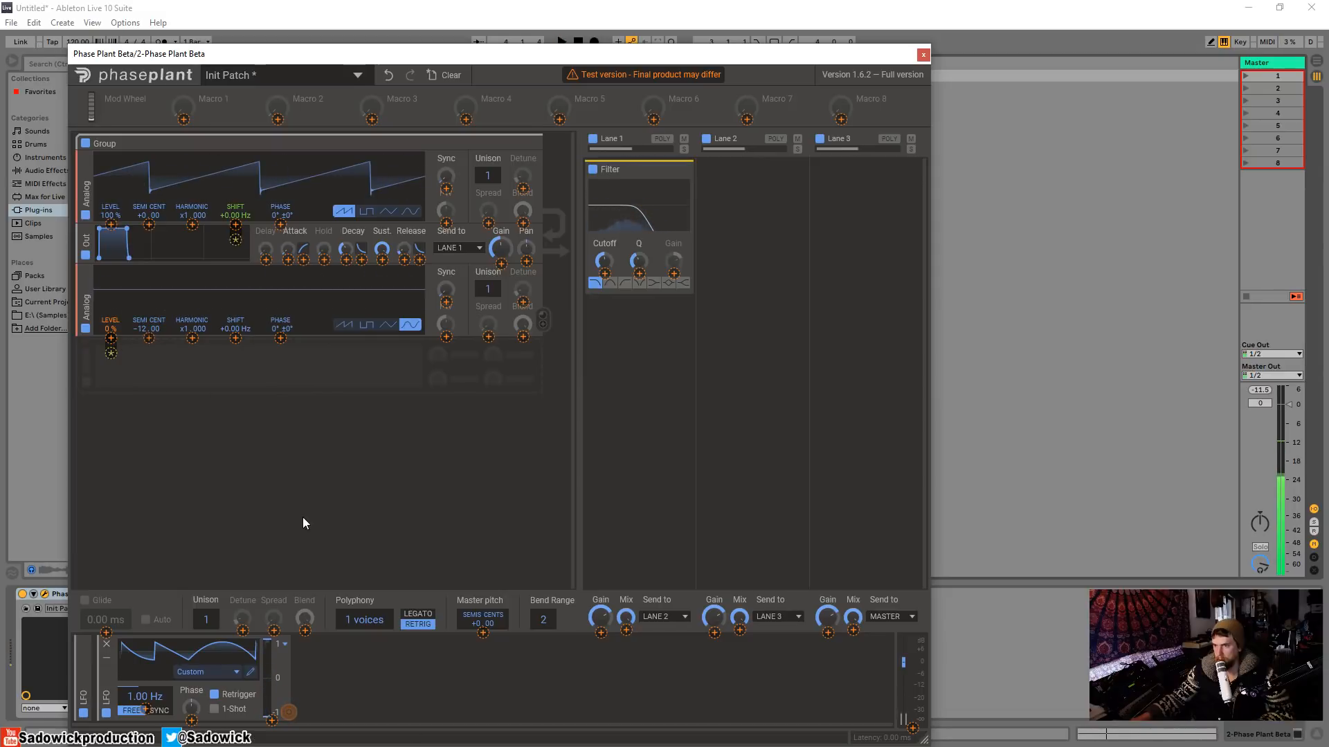
left_click_drag(192, 339, 192, 325)
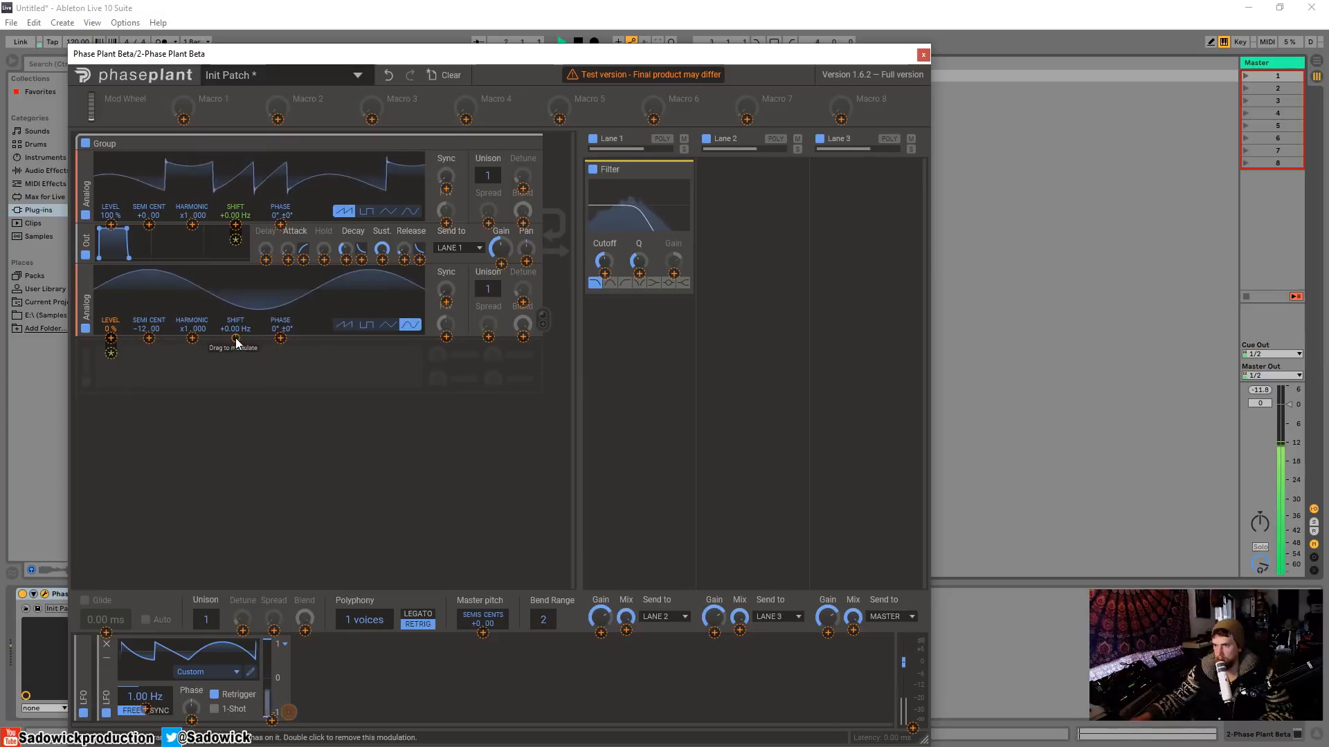
Try modulating the sine modulator's Shift by -12% with the second LFO, raise the filter cutoff slightly and stop playback
left_click_drag(236, 340, 236, 350)
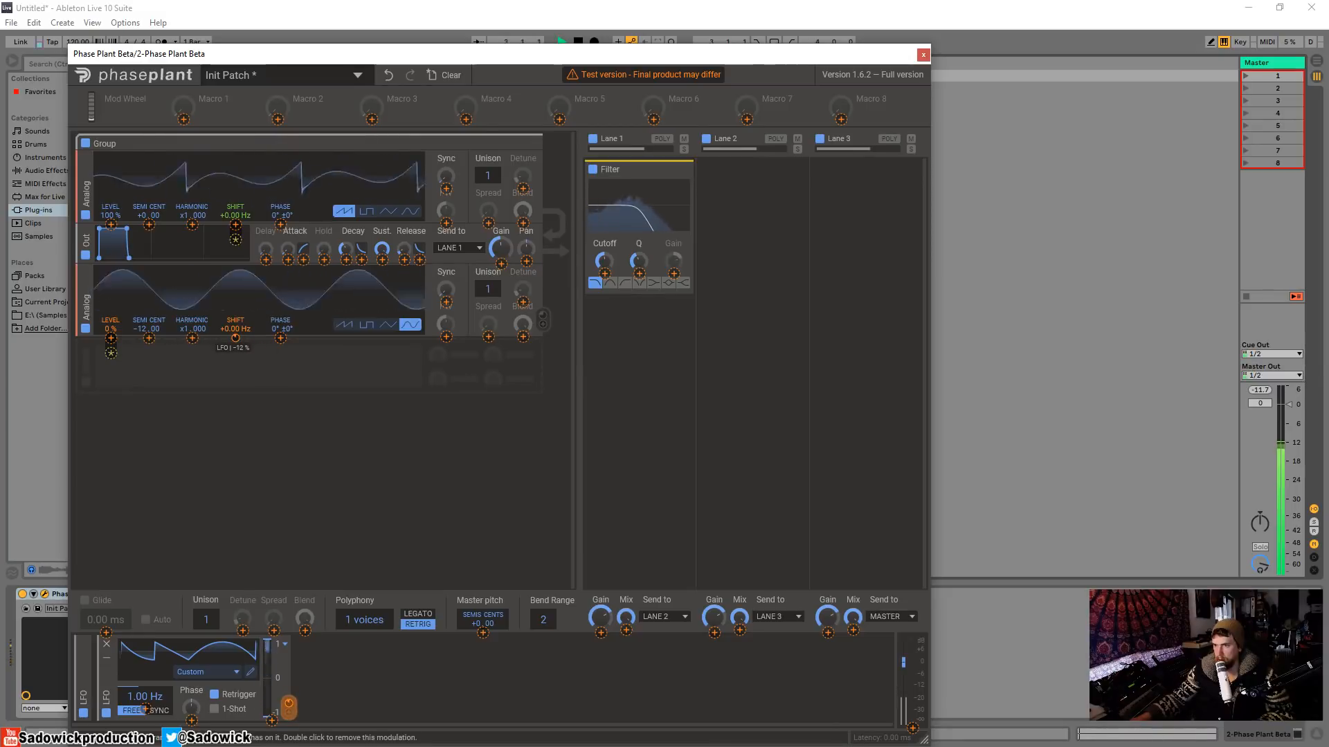
left_click_drag(605, 260, 605, 254)
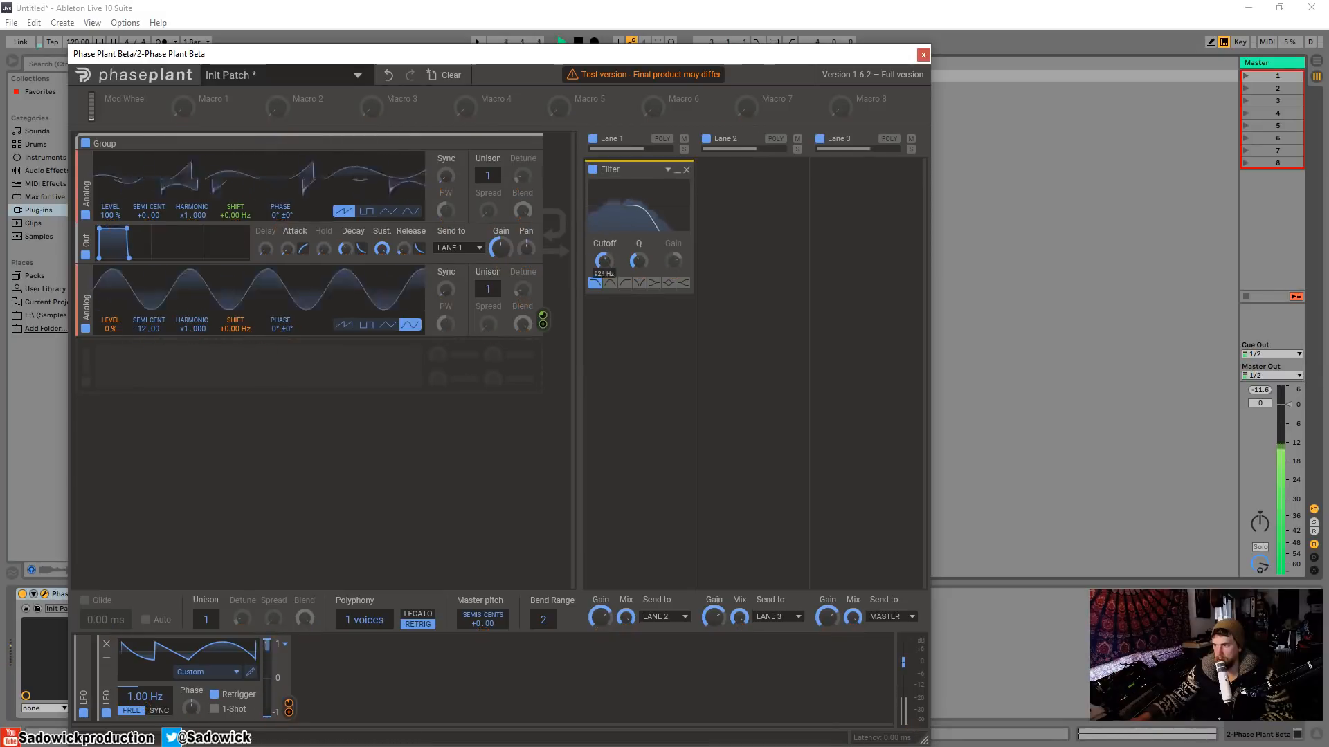
key("space")
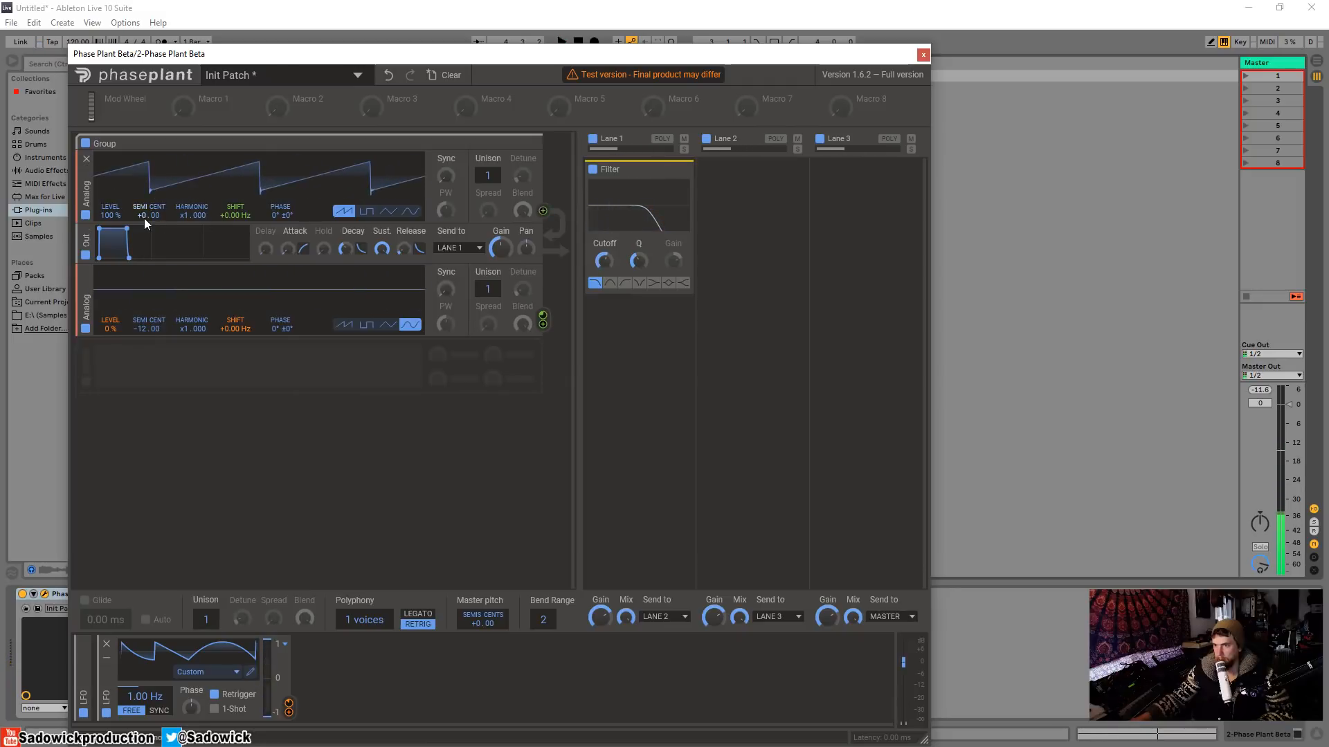
Raise the saw oscillator's tuning to +12.00 semitones and restart playback
left_click_drag(144, 218, 171, 42)
key("space")
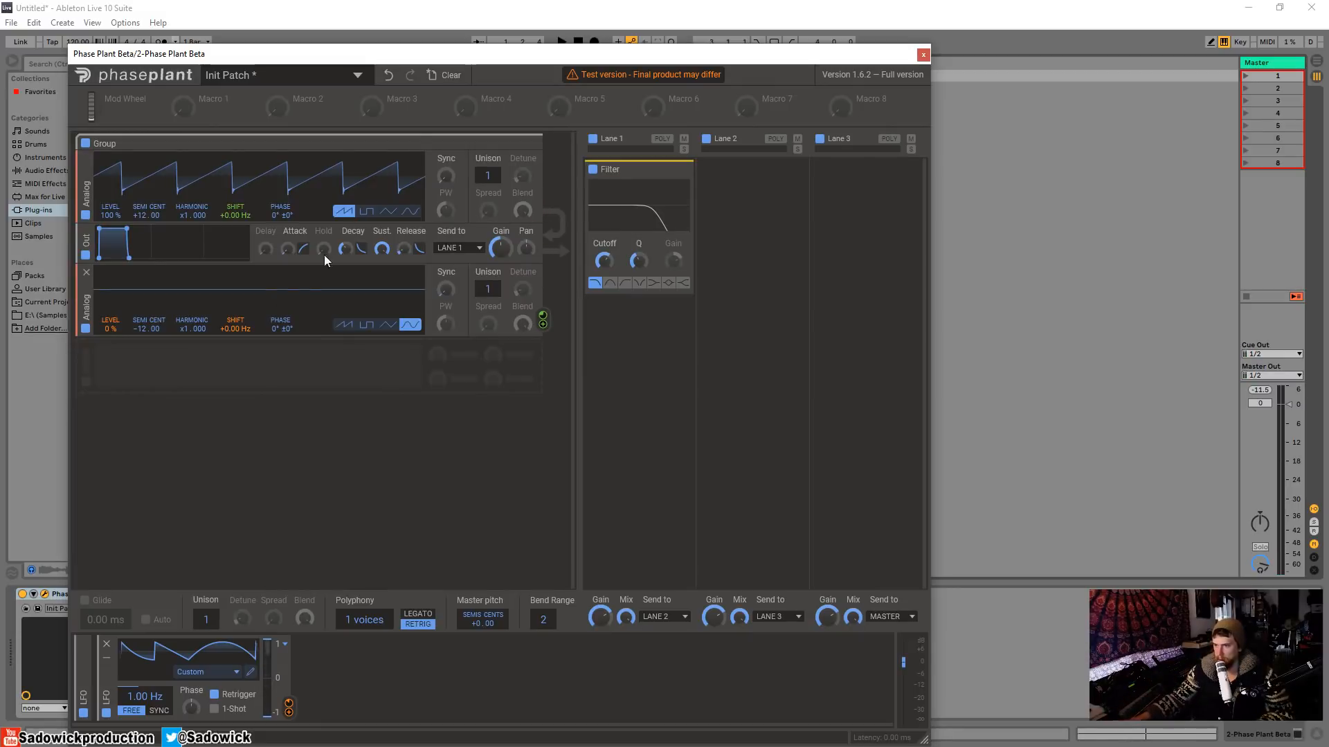
Switch the second LFO to tempo sync with a rate of 5/16 and lower the filter cutoff slightly
left_click_drag(422, 61, 393, 30)
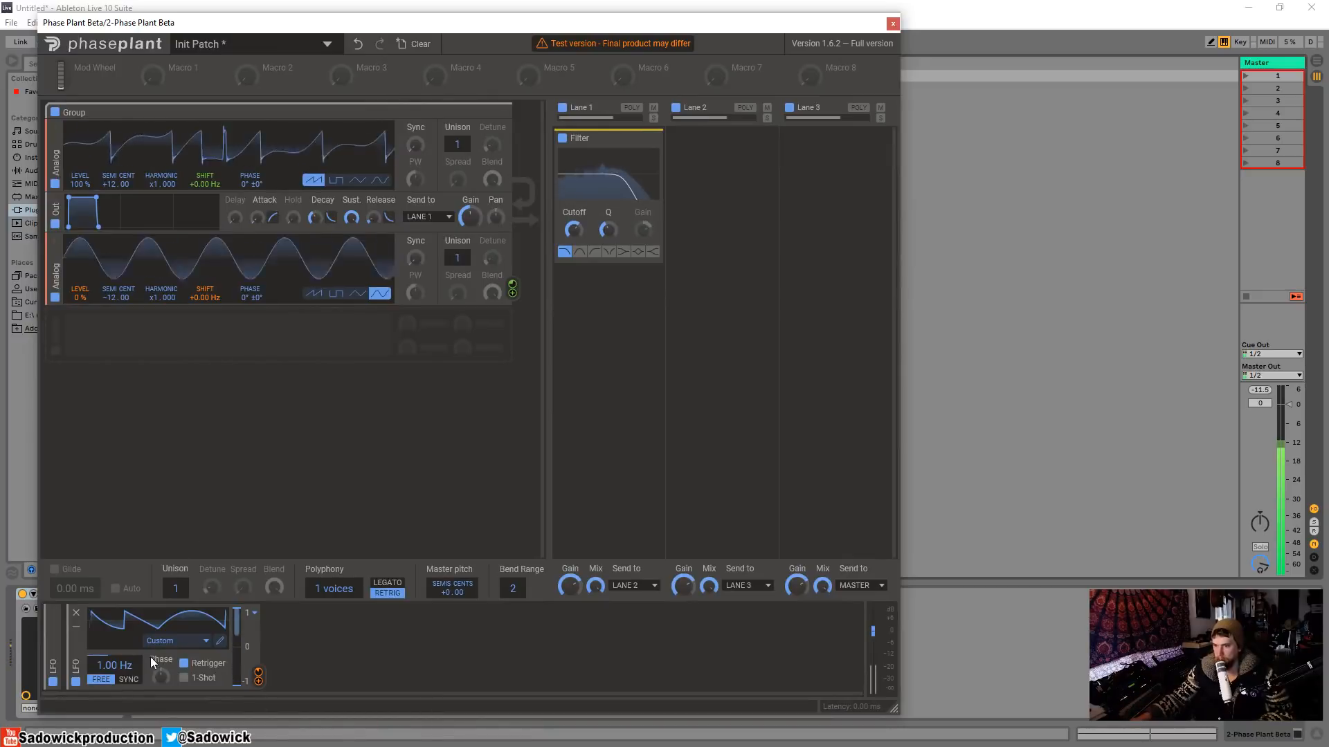
left_click(129, 679)
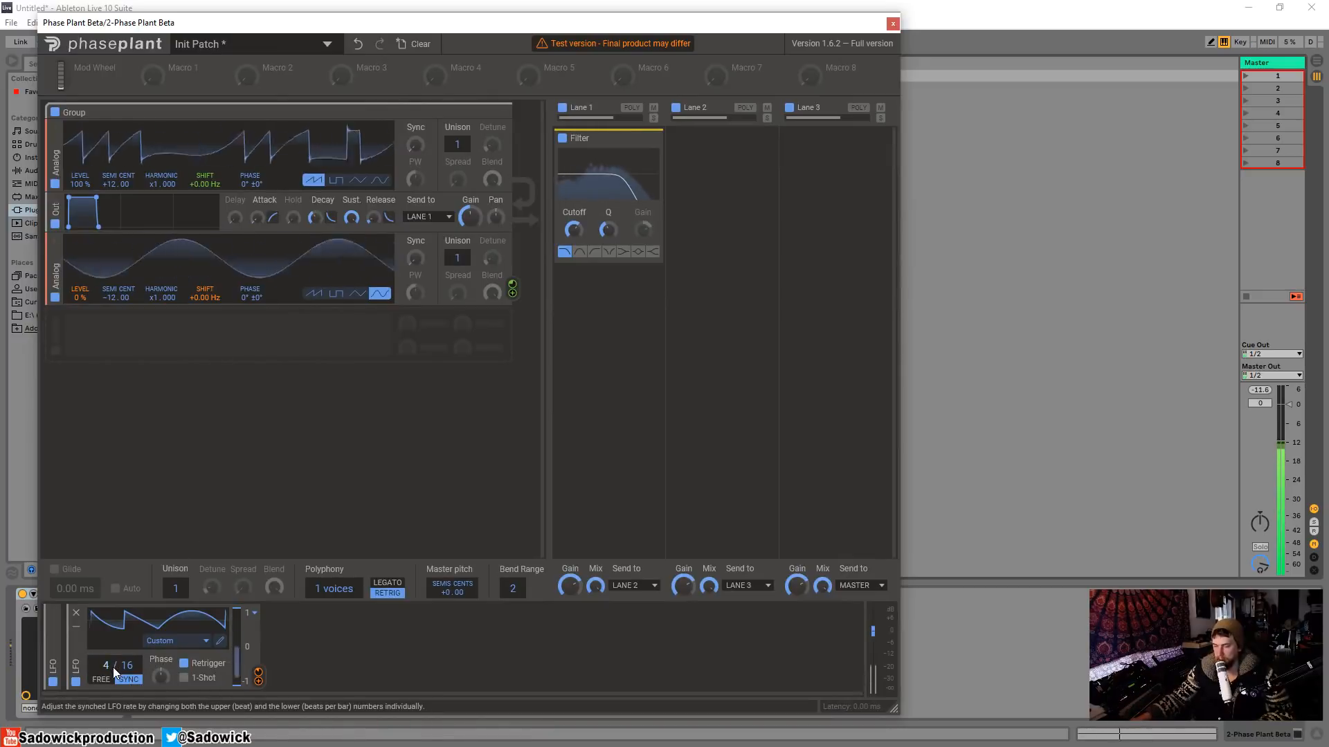
mouse_move(109, 667)
left_mouse_down()
mouse_move(109, 692)
mouse_move(110, 666)
left_mouse_up()
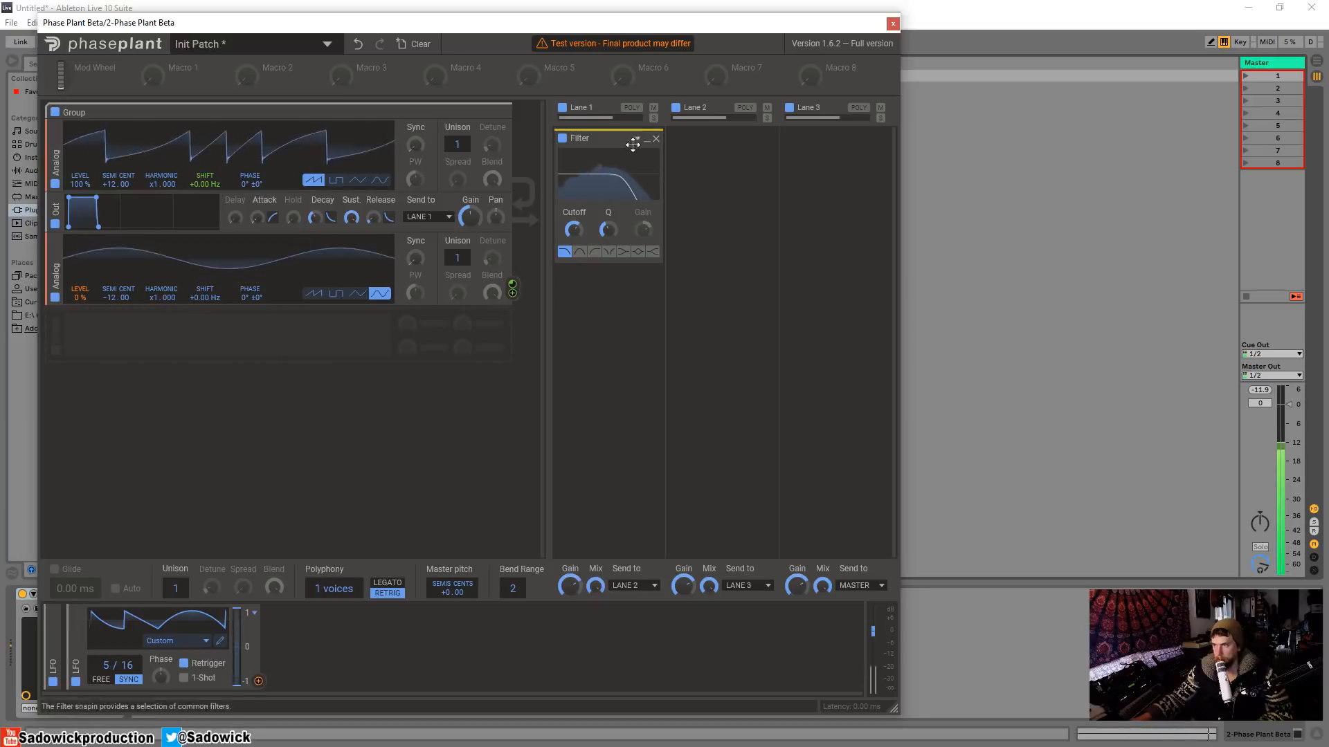
left_click_drag(574, 229, 574, 243)
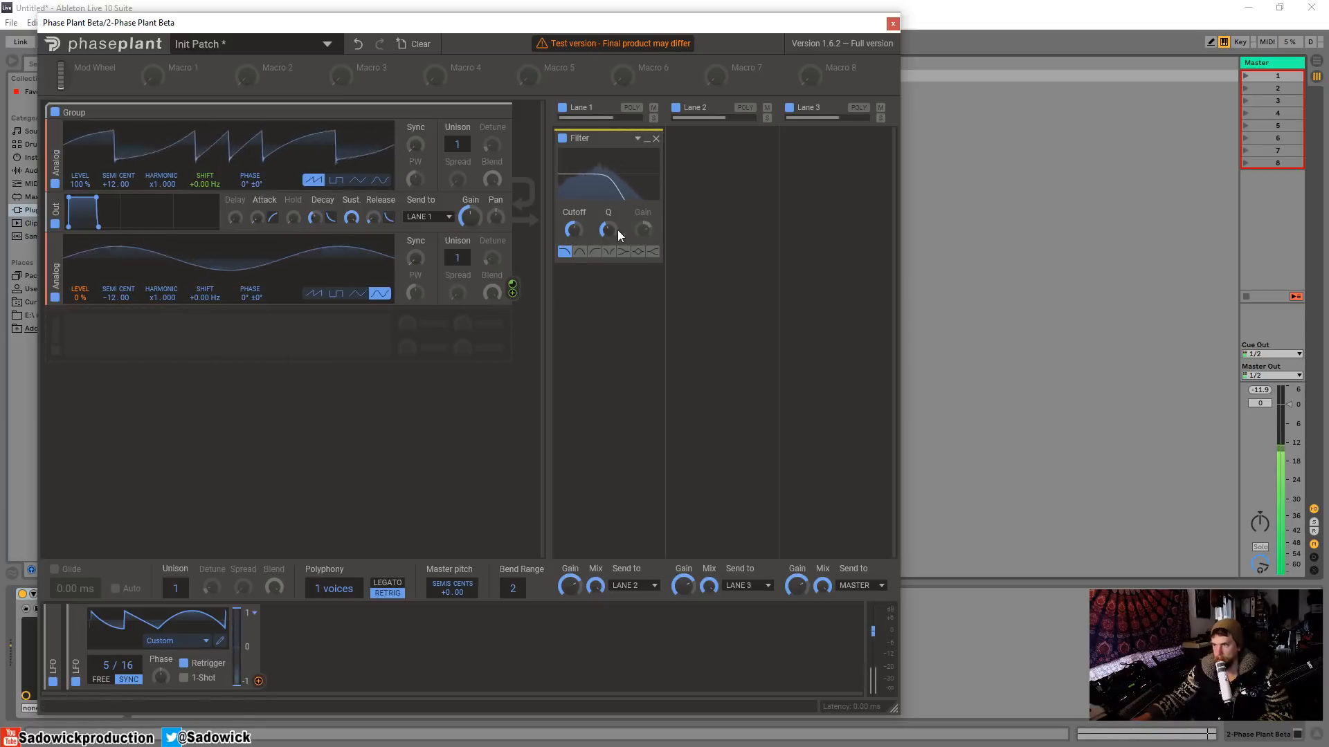
Modulate the sine modulator's Level with the second LFO and set that LFO's rate to 4/4
left_click(262, 681)
left_click_drag(377, 237, 250, 194)
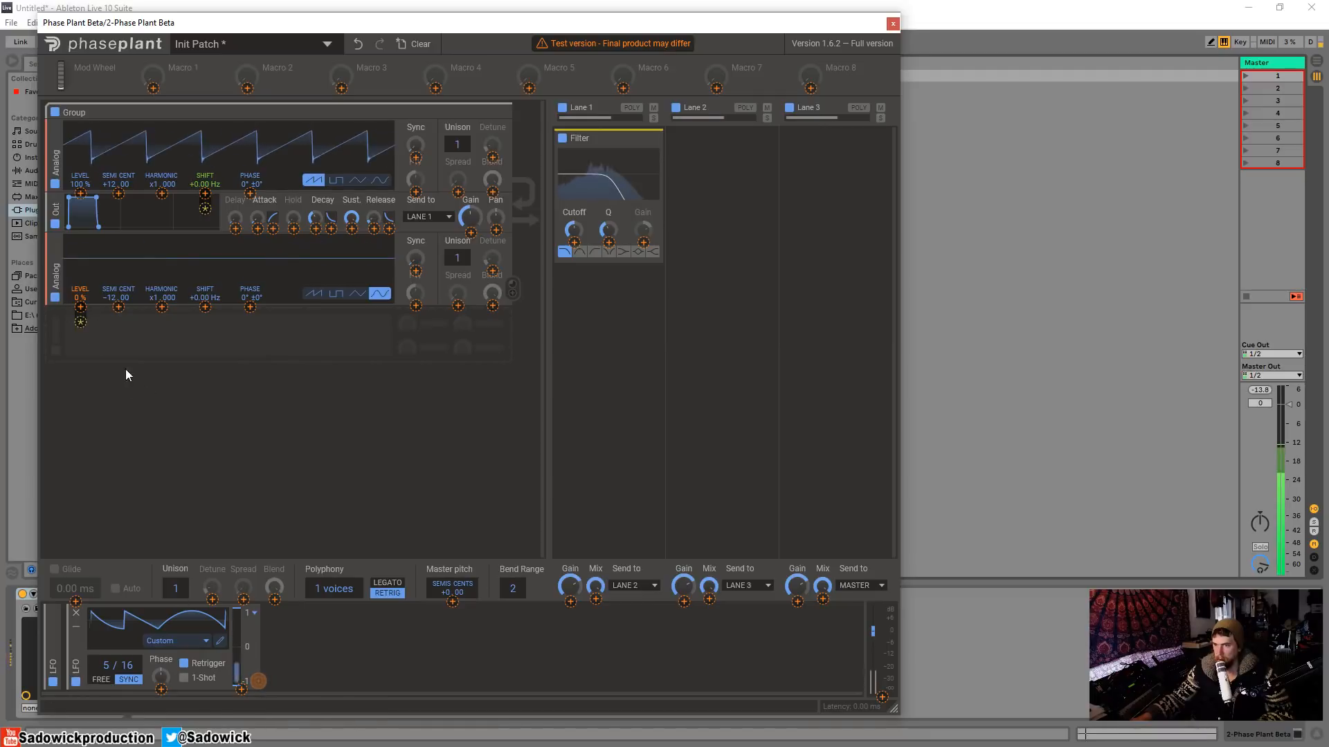
left_click_drag(81, 306, 101, 347)
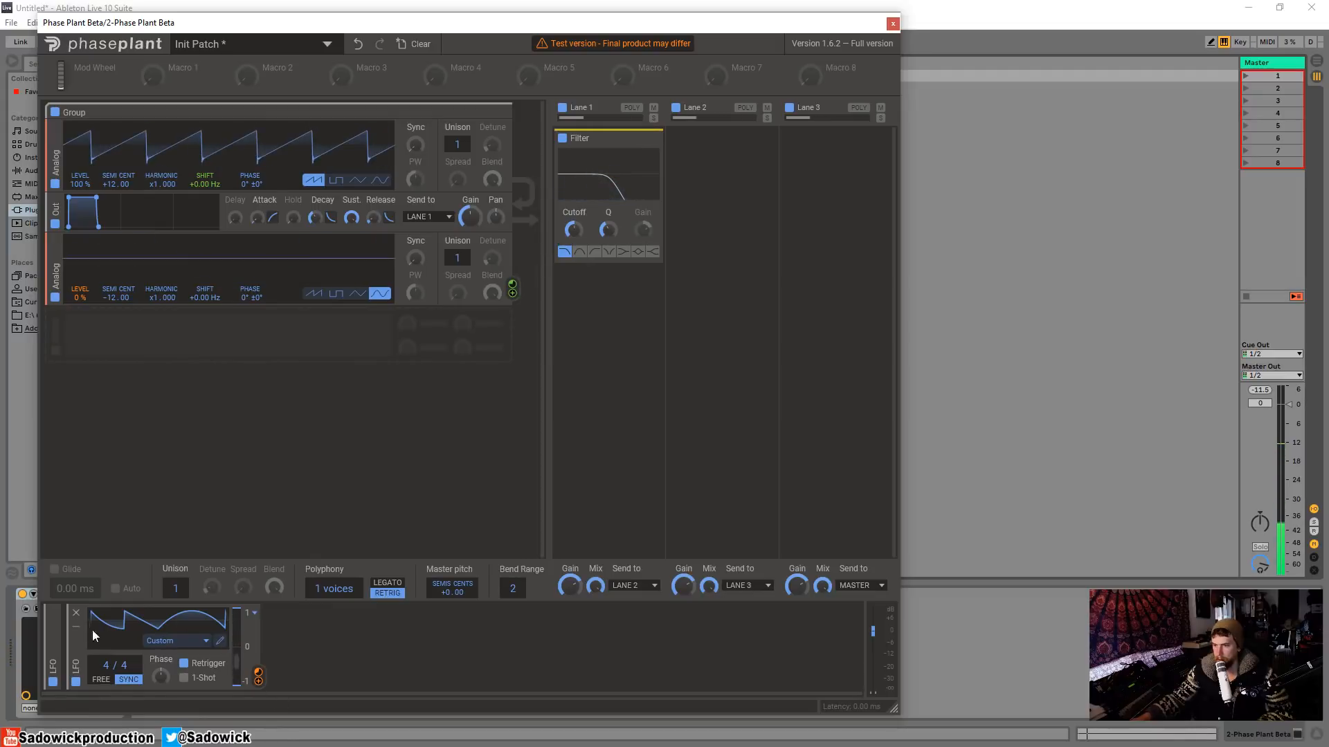
Modulate the filter's Cutoff with the second LFO and set the saw oscillator's tuning to +0.00 semitones
left_click(260, 684)
left_click(575, 243)
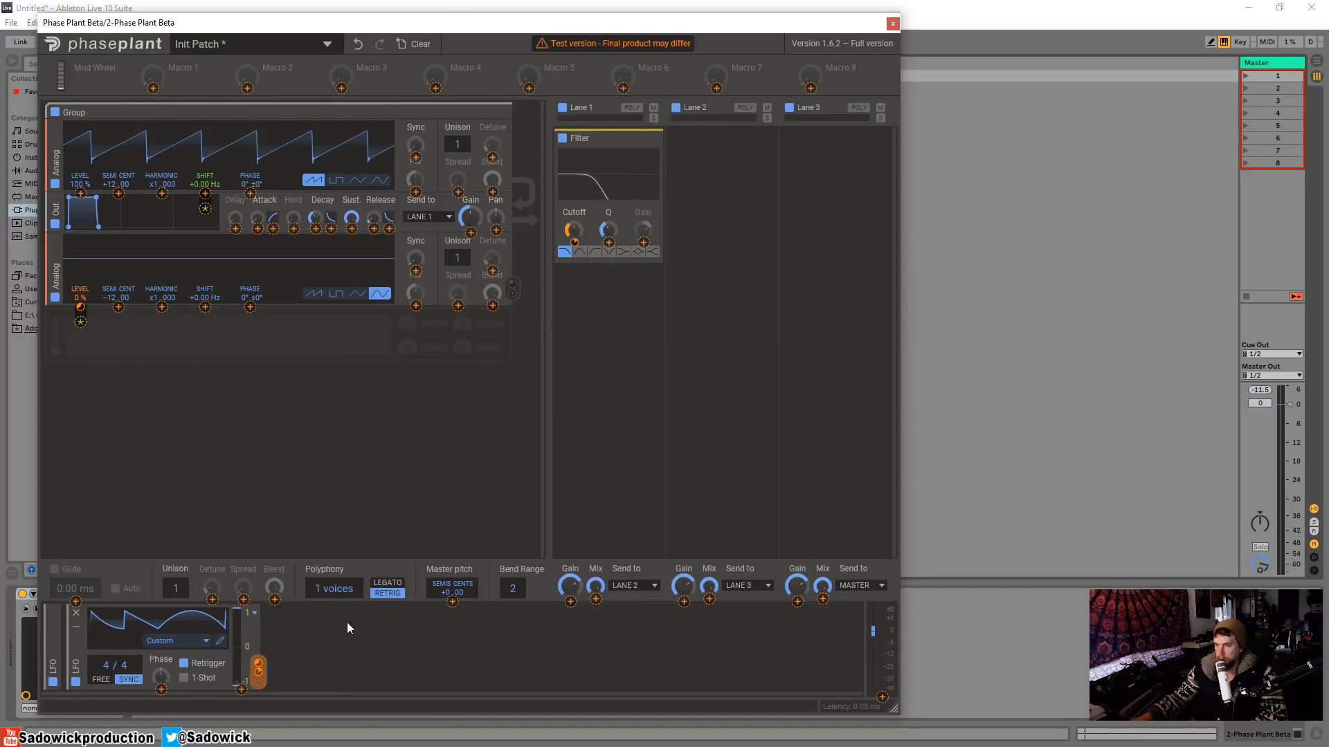
left_click(260, 682)
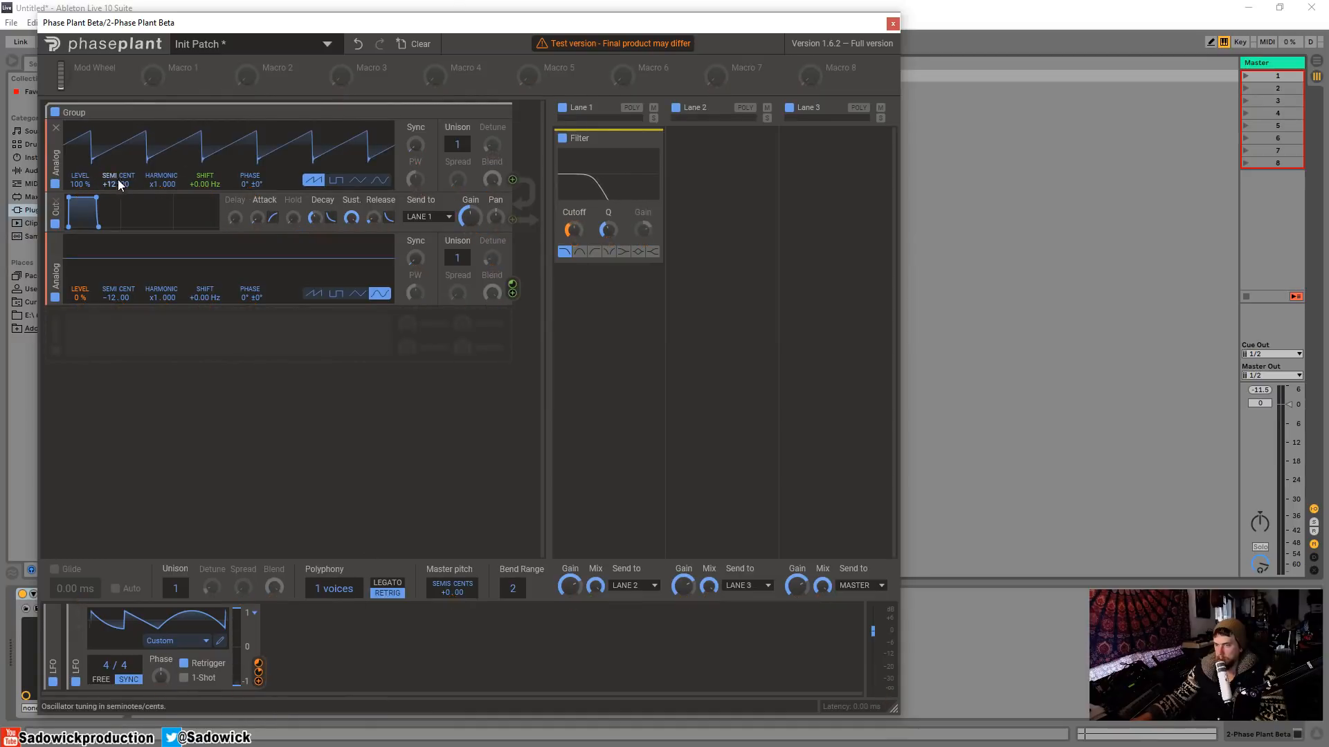
left_click_drag(114, 184, 150, 429)
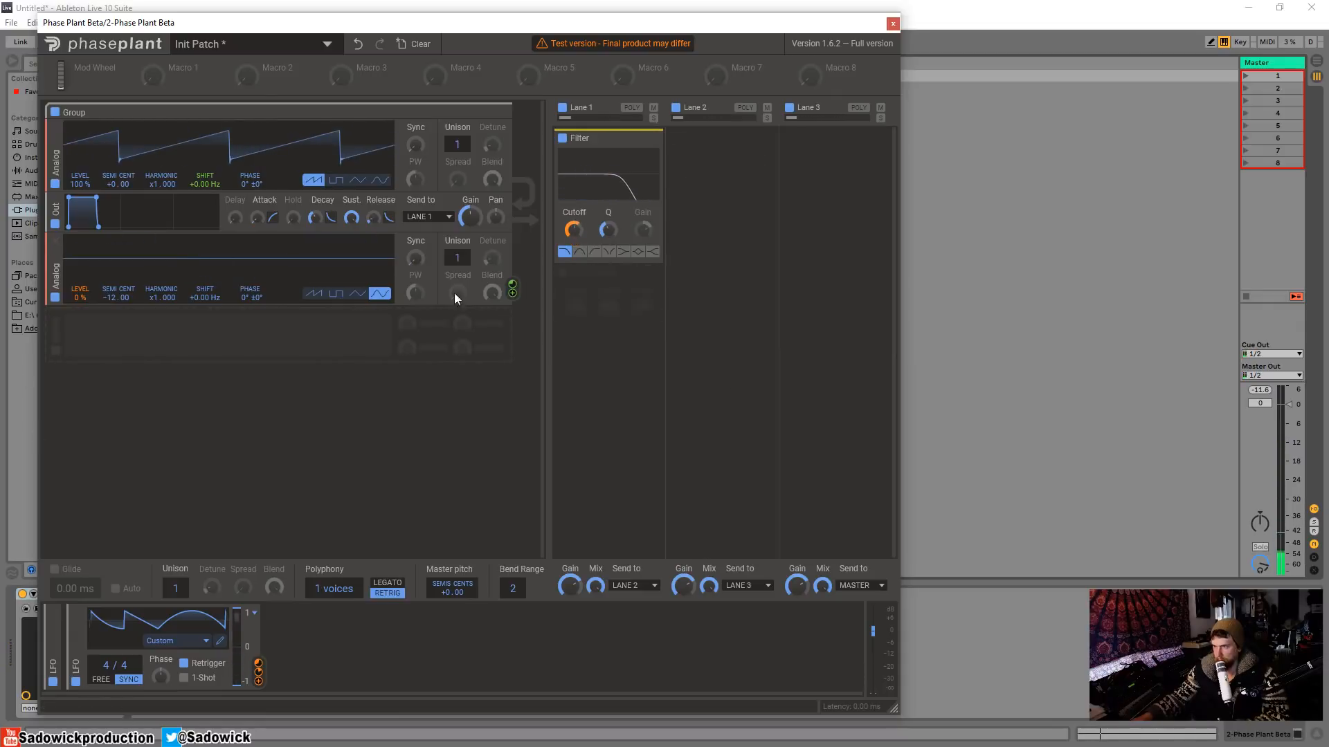
Add a Noise generator below the sine modulator
left_click(211, 339)
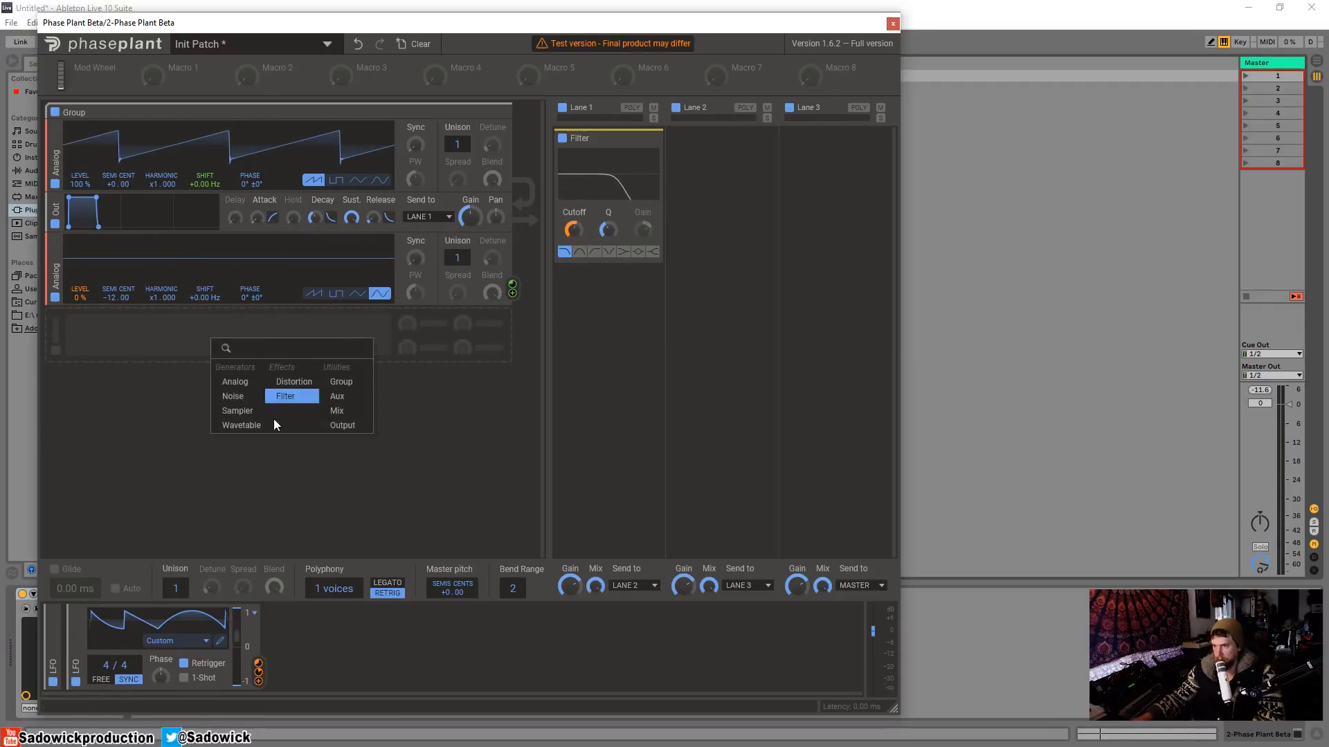
left_click(233, 397)
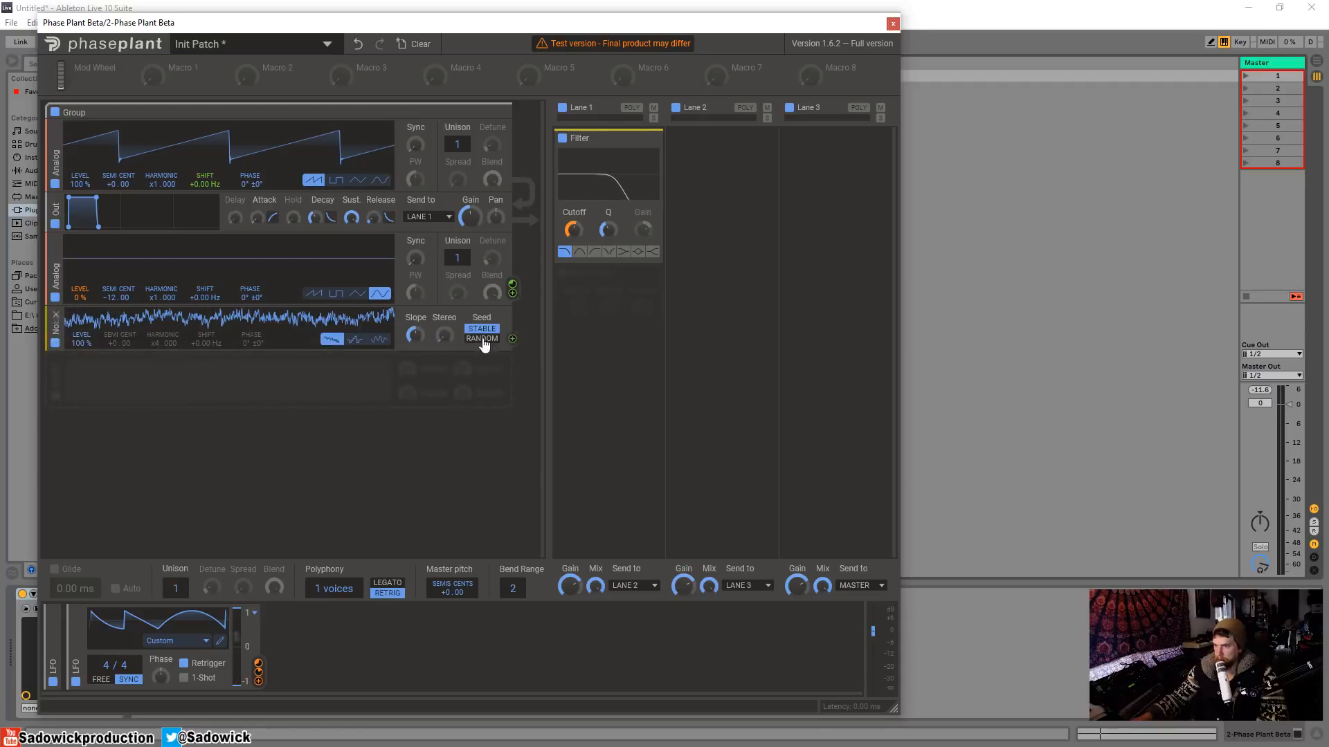
left_click(75, 372)
left_click(96, 426)
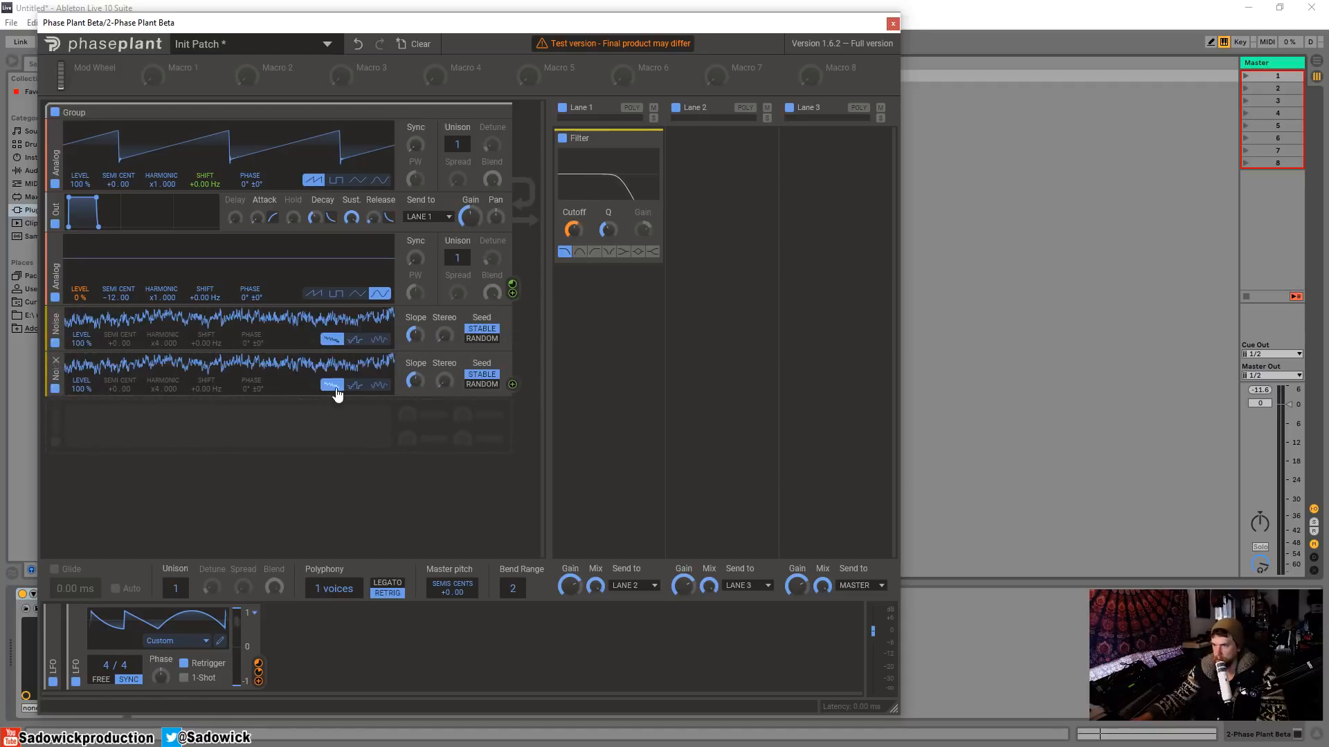
left_click(56, 361)
Add an Output module below the noise generator and lengthen its envelope's decay
left_click(131, 369)
left_click(271, 450)
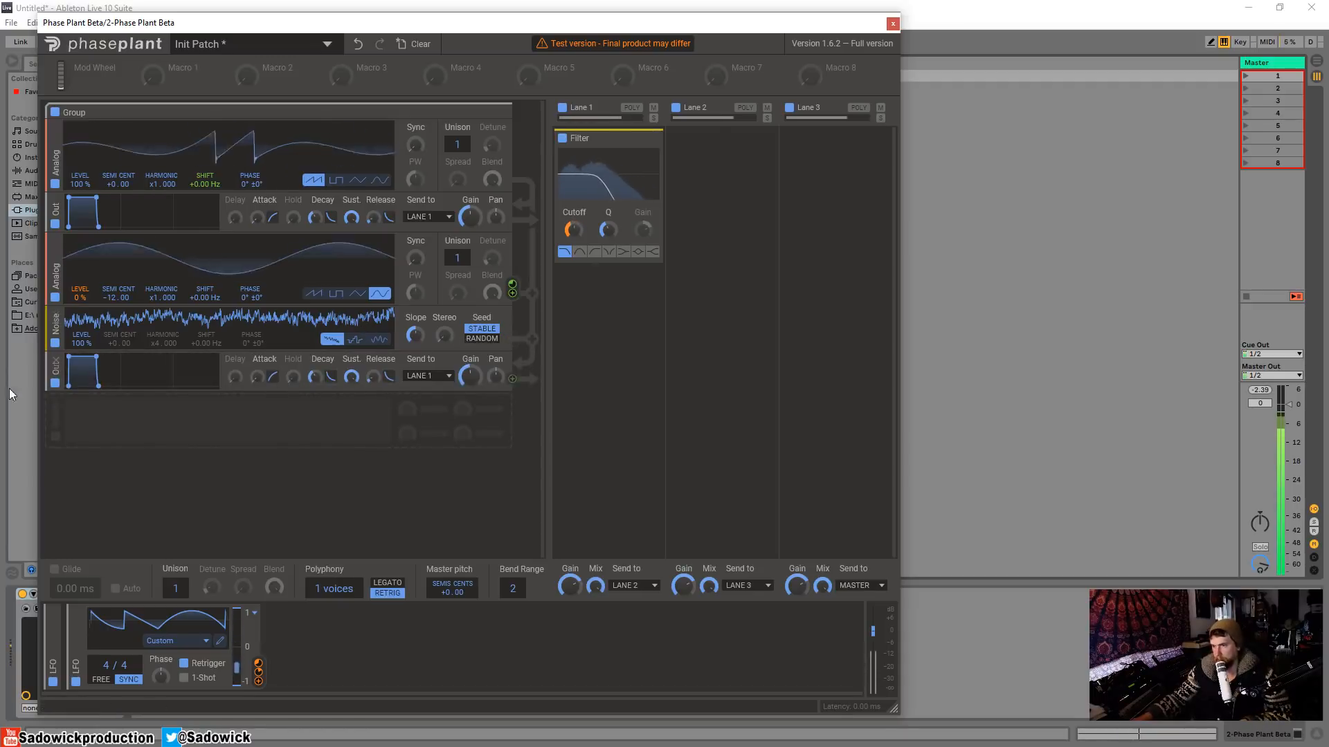
left_click_drag(96, 357, 101, 385)
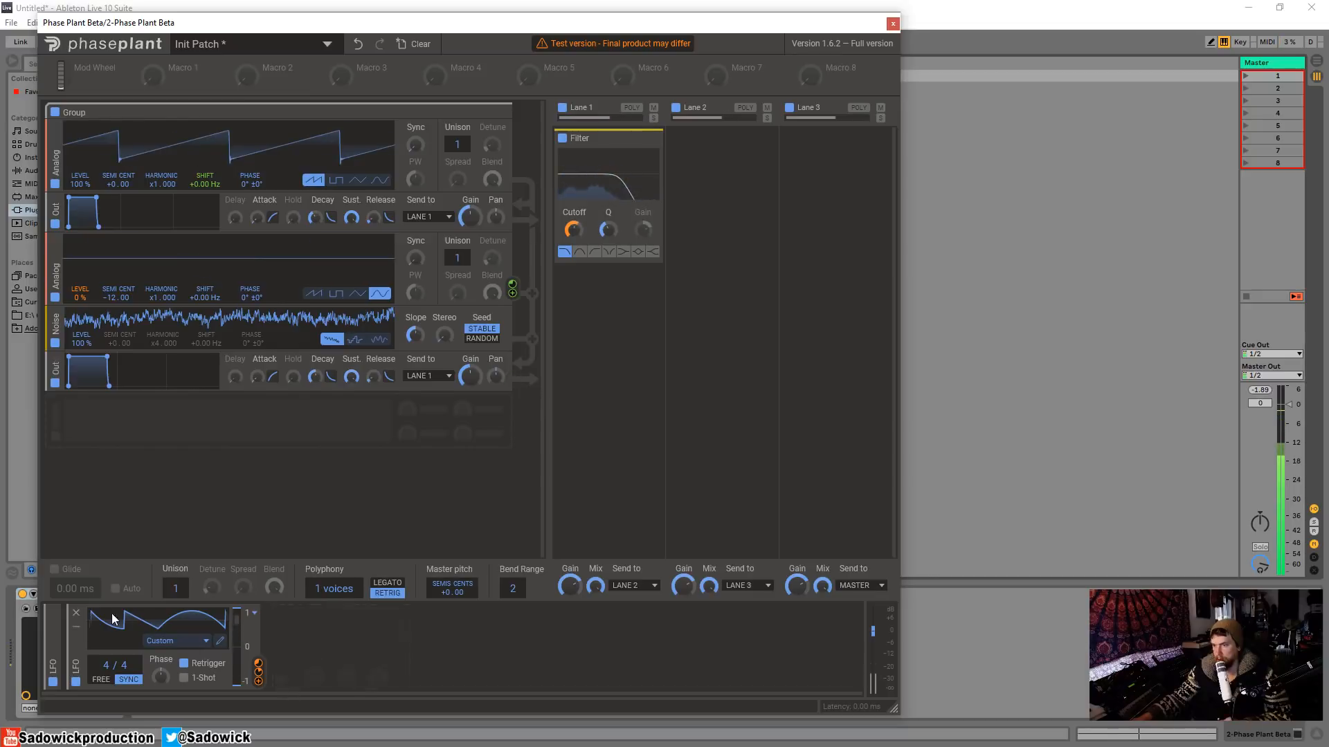
Collapse the second LFO and add a third LFO modulator
left_click(77, 613)
left_click(151, 624)
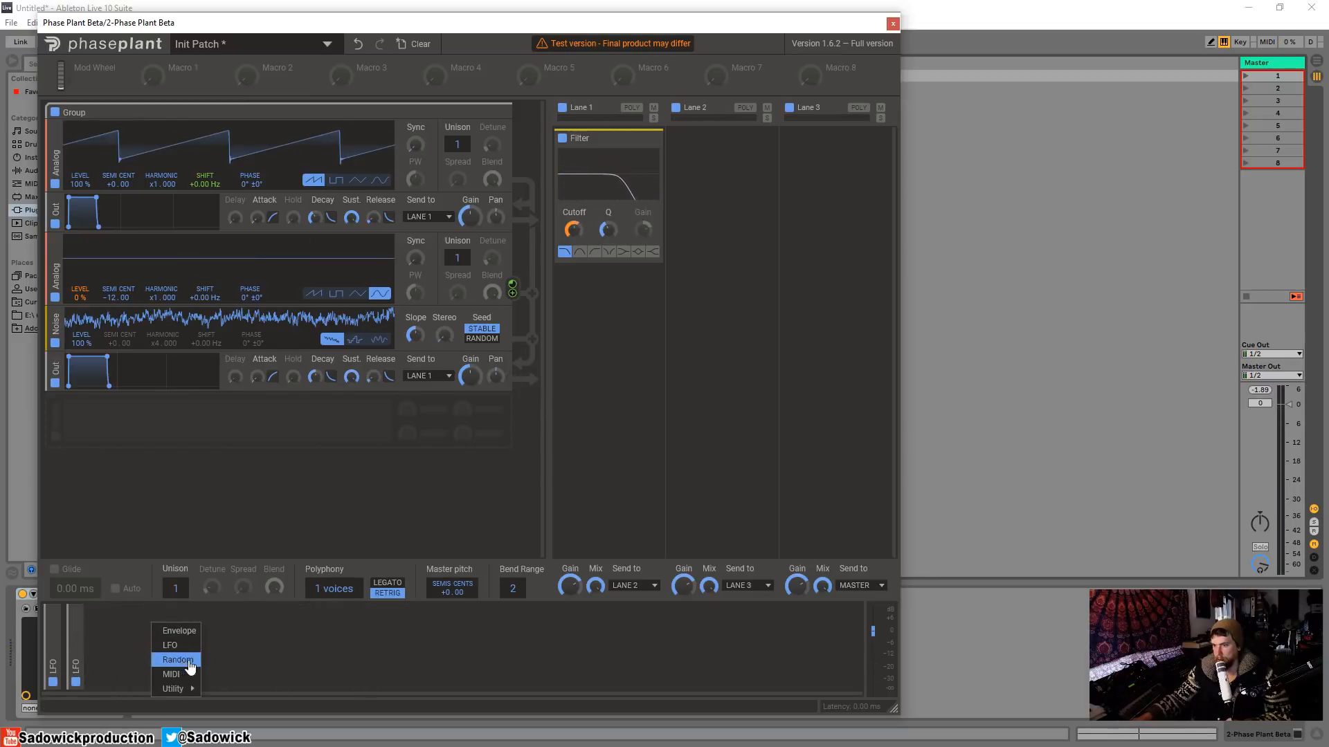
mouse_move(192, 676)
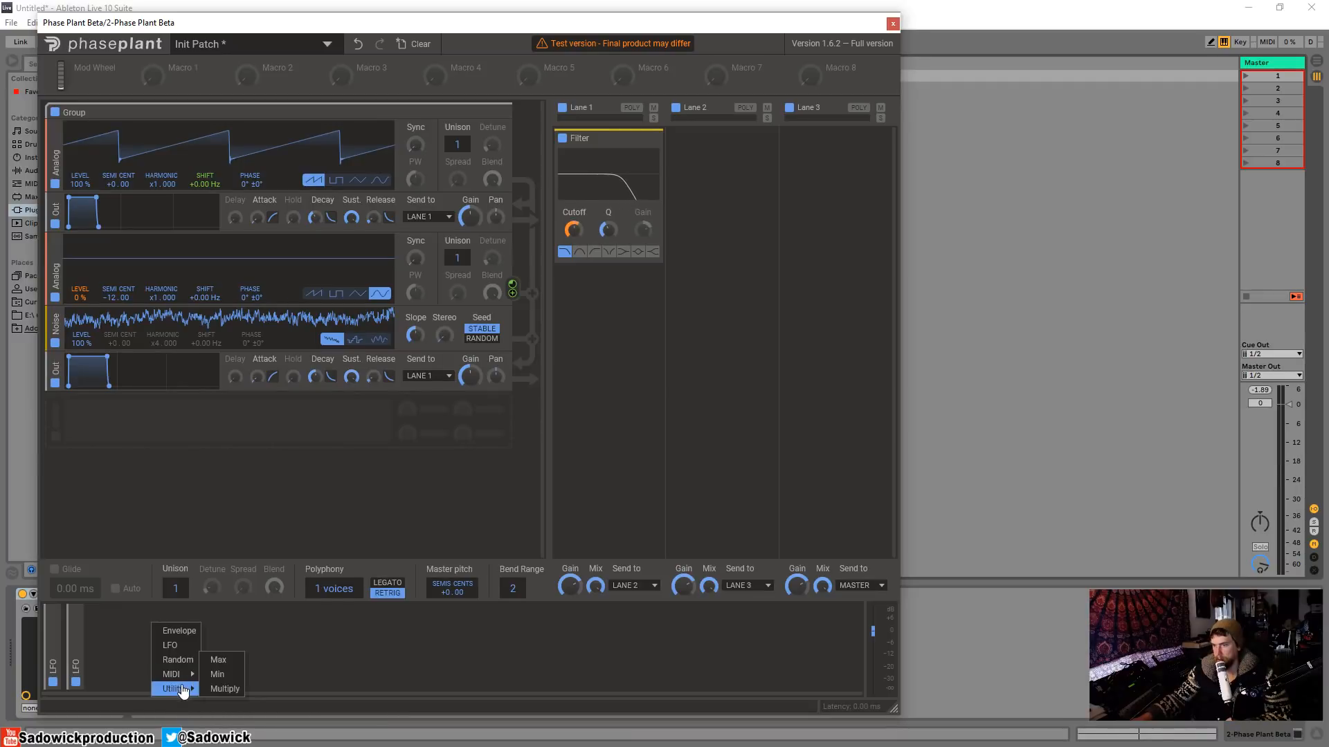
left_click(171, 645)
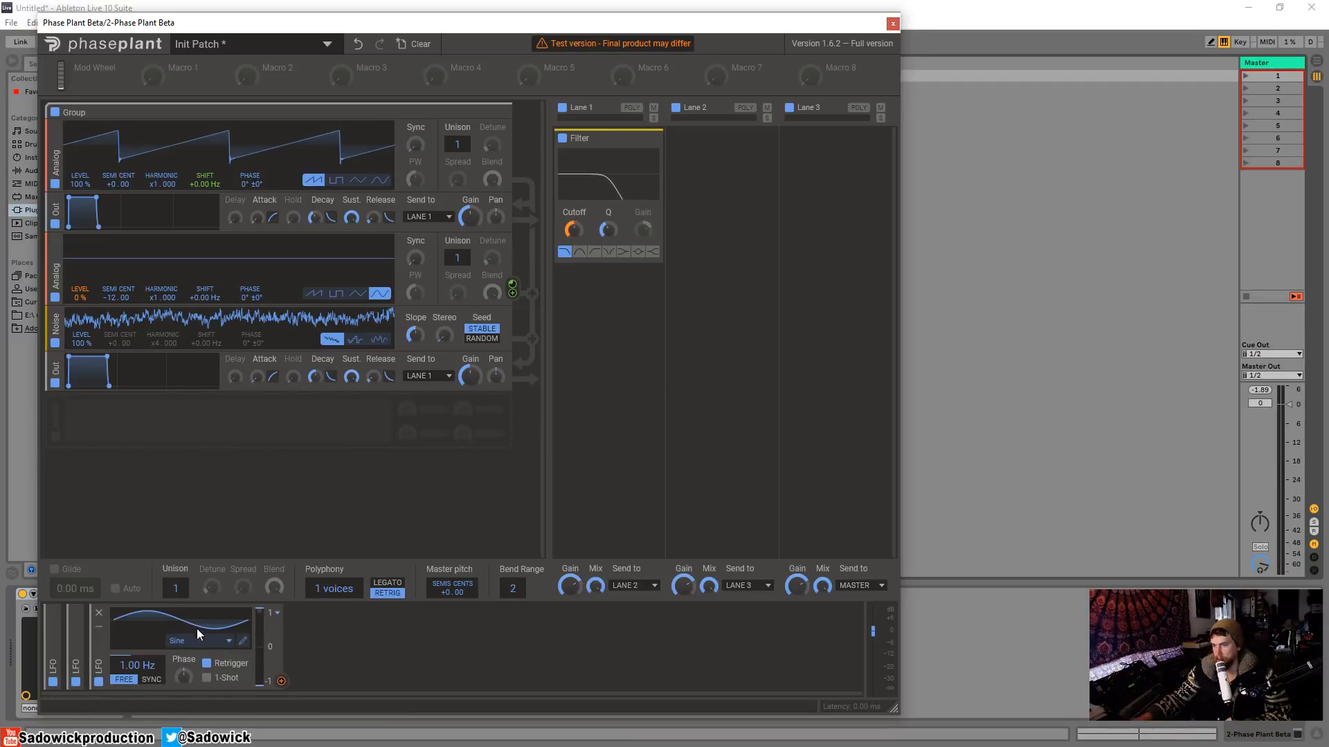
Redraw the third LFO's curve as a smooth fall from 100% through 50% at 1/8 and -50% at 4/8 to -100% at 8/8
left_click(243, 643)
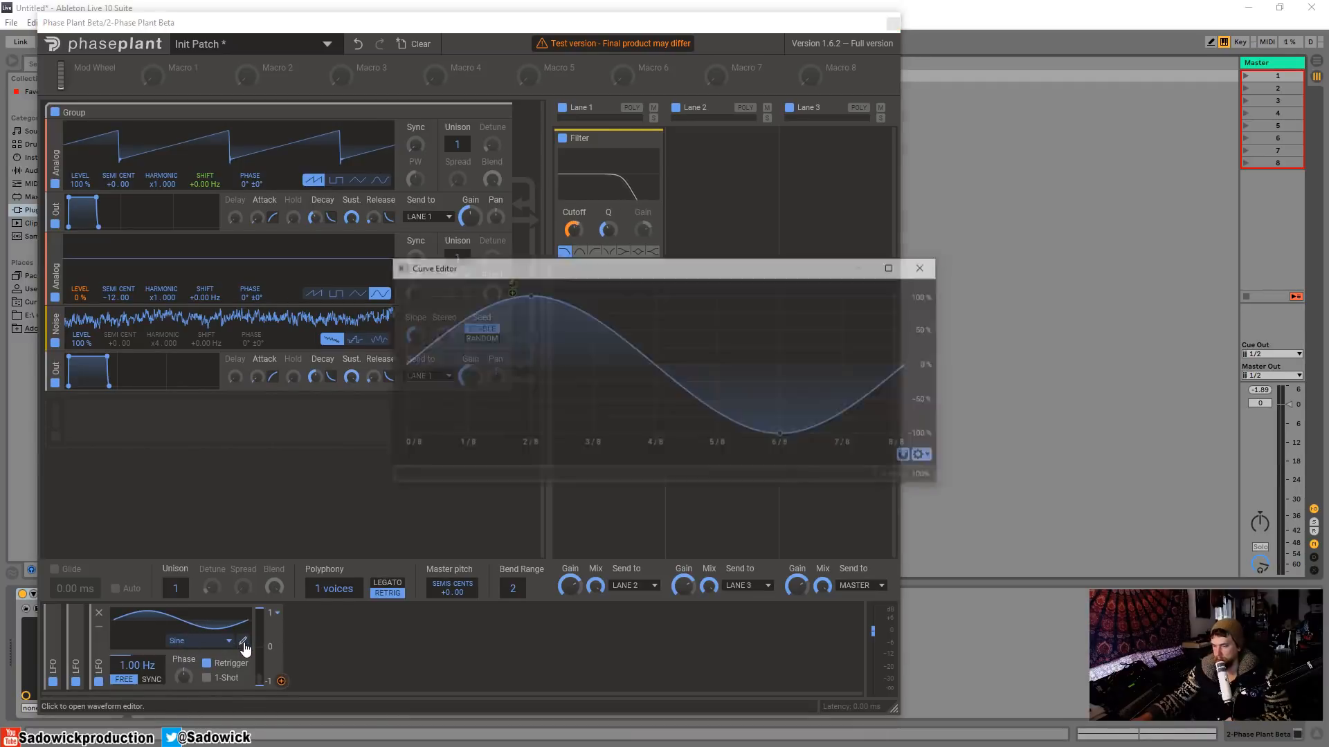
left_click_drag(534, 301, 464, 295)
left_click_drag(417, 253, 401, 256)
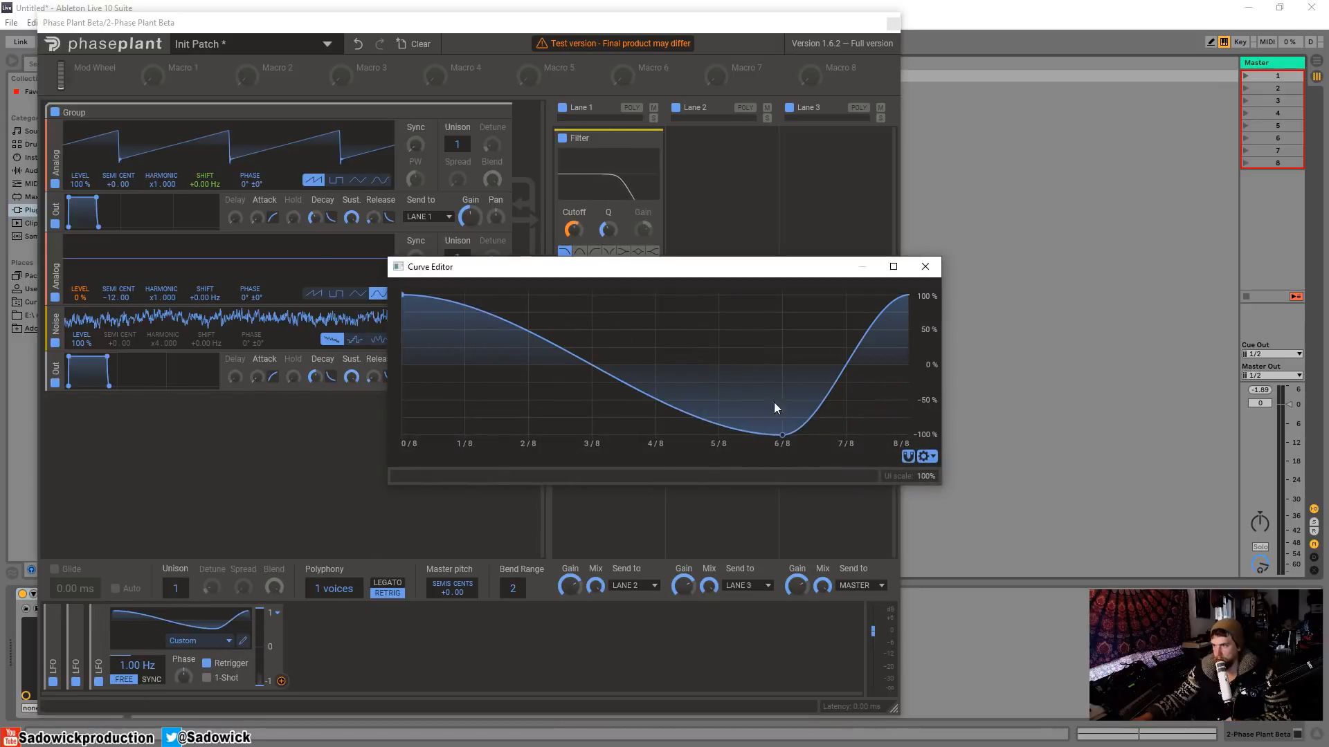
left_click_drag(842, 375, 925, 441)
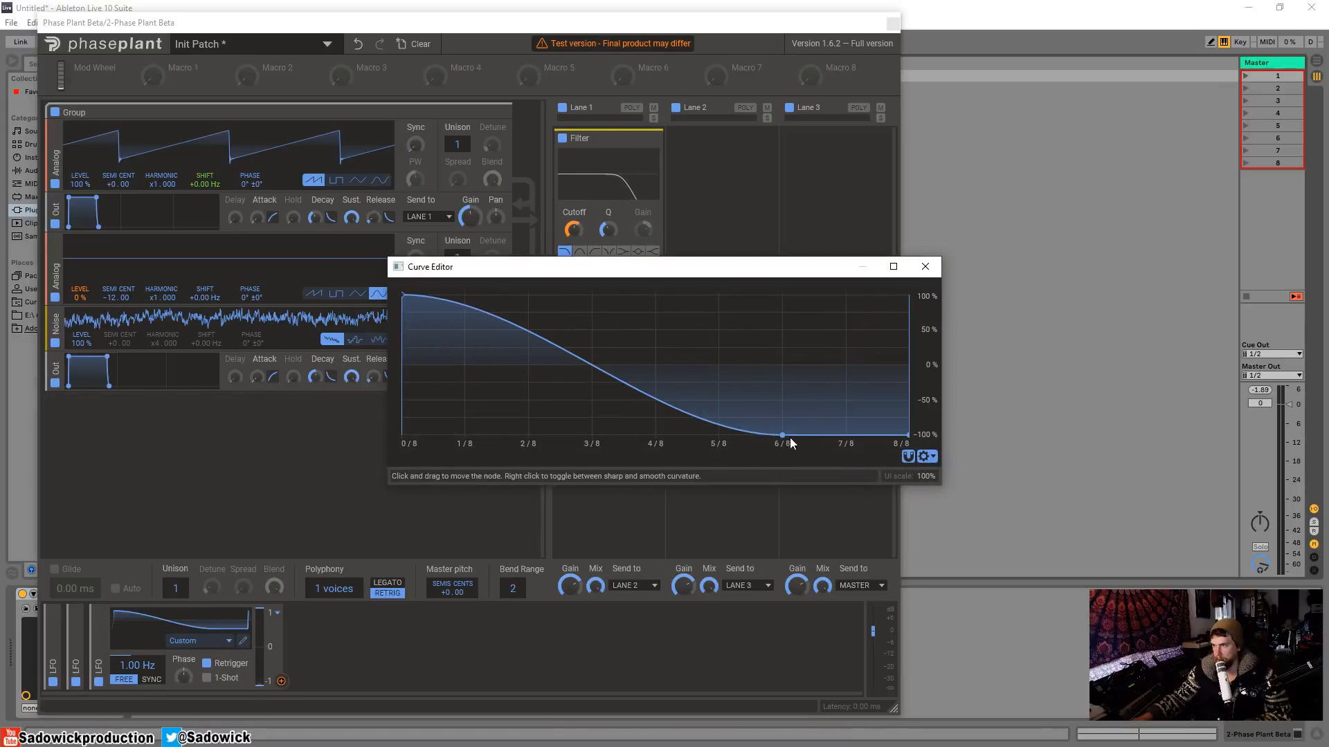
left_click_drag(783, 433, 496, 326)
left_click_drag(601, 370, 656, 400)
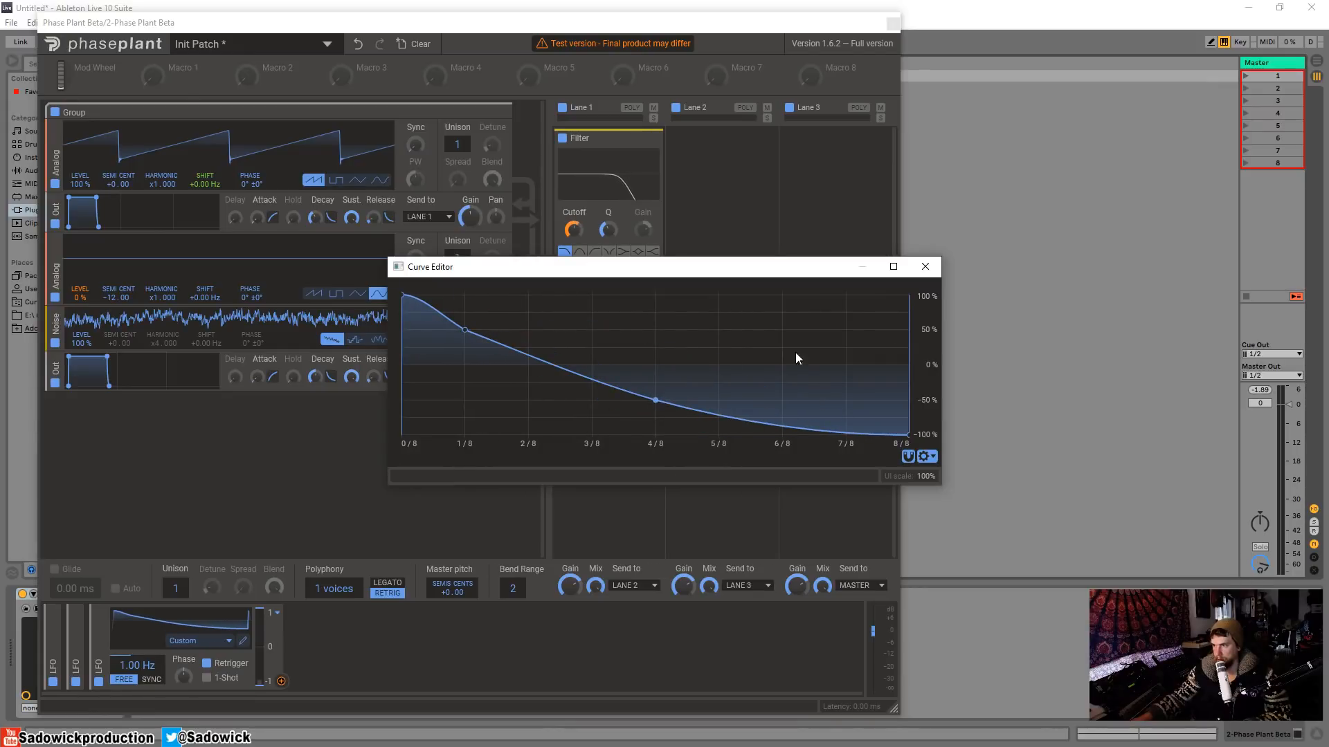
left_click(925, 267)
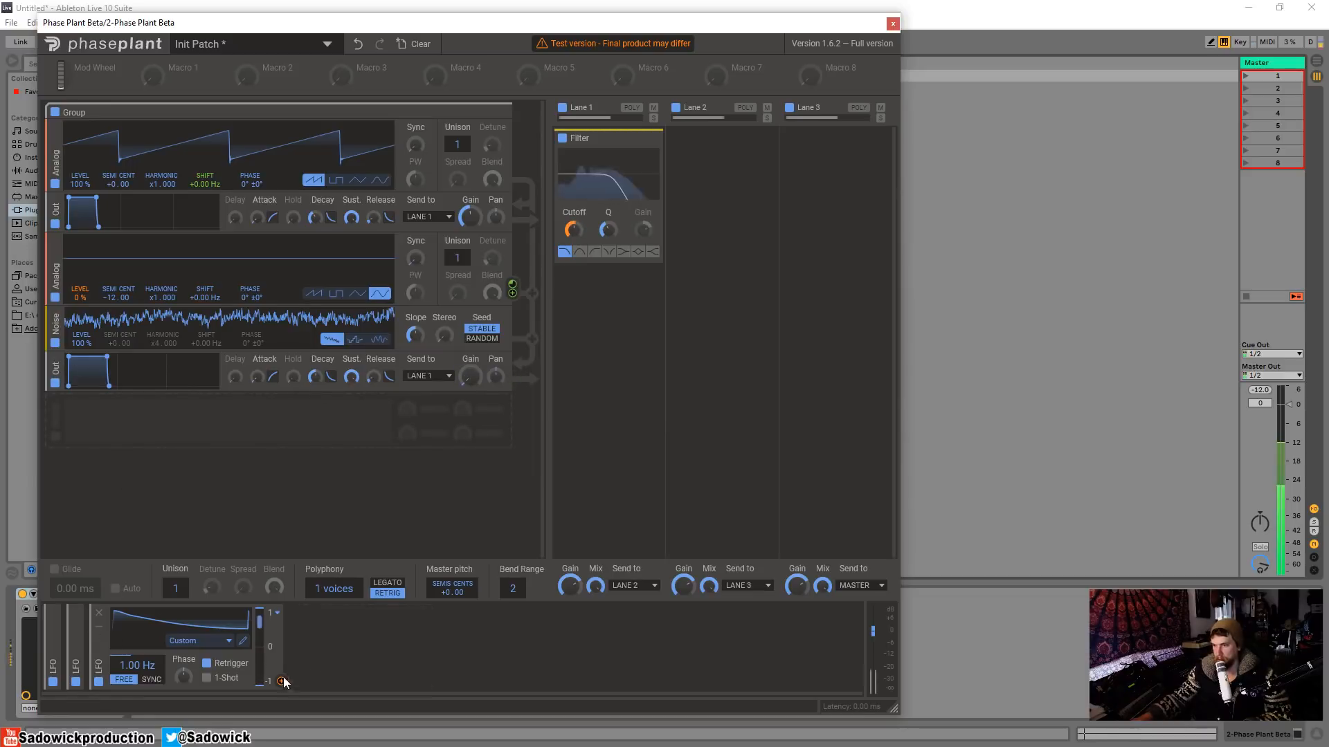
Modulate the noise output's Gain with the third LFO and send that output to Lane 2
left_click_drag(281, 681, 471, 366)
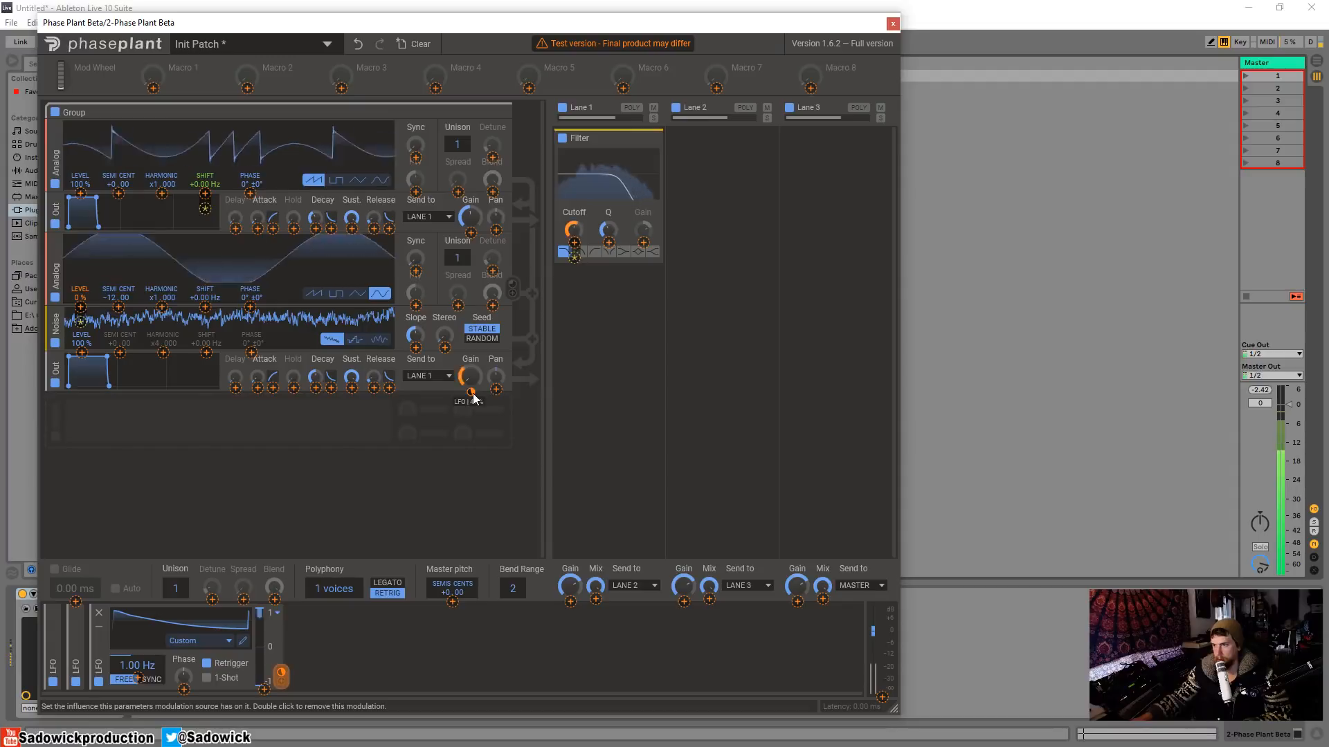
left_click(435, 378)
left_click(435, 375)
left_click(436, 378)
left_click(437, 405)
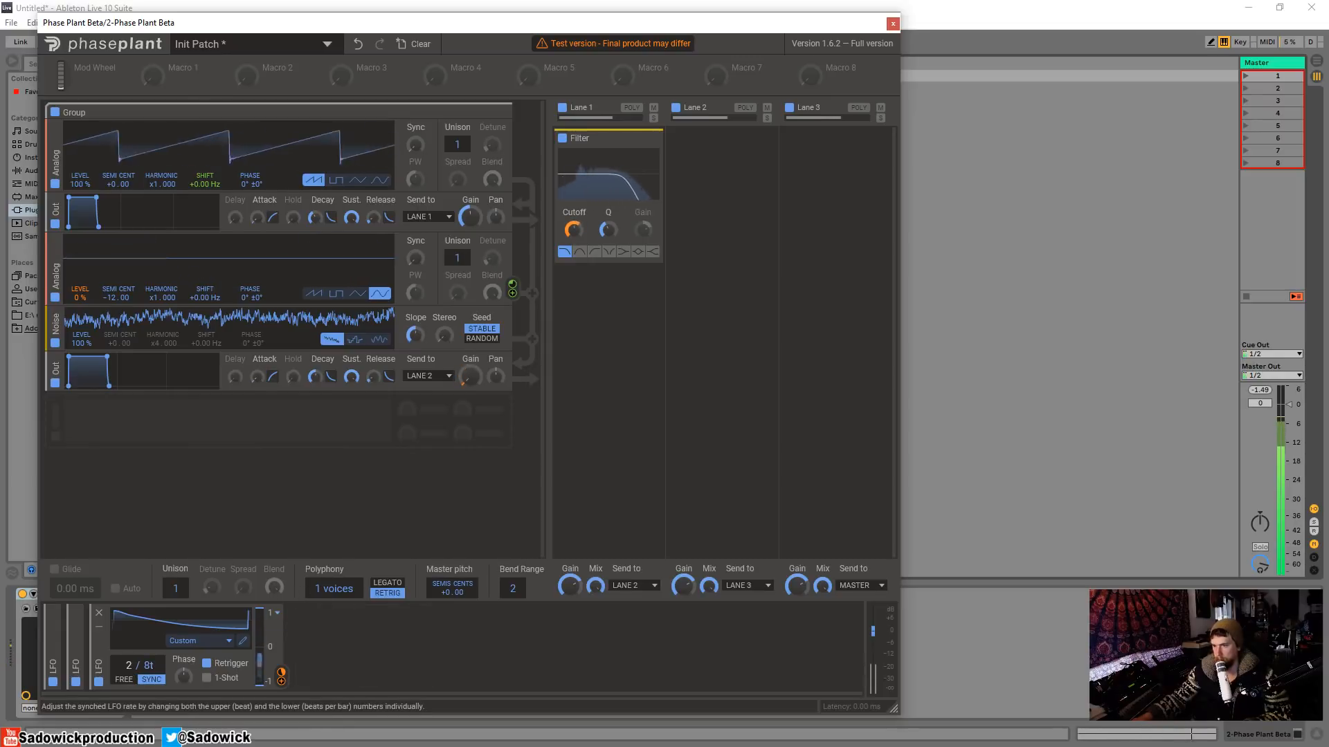
Set the third LFO's synced rate to 1/8 and increase its Phase offset
left_click_drag(129, 666, 148, 676)
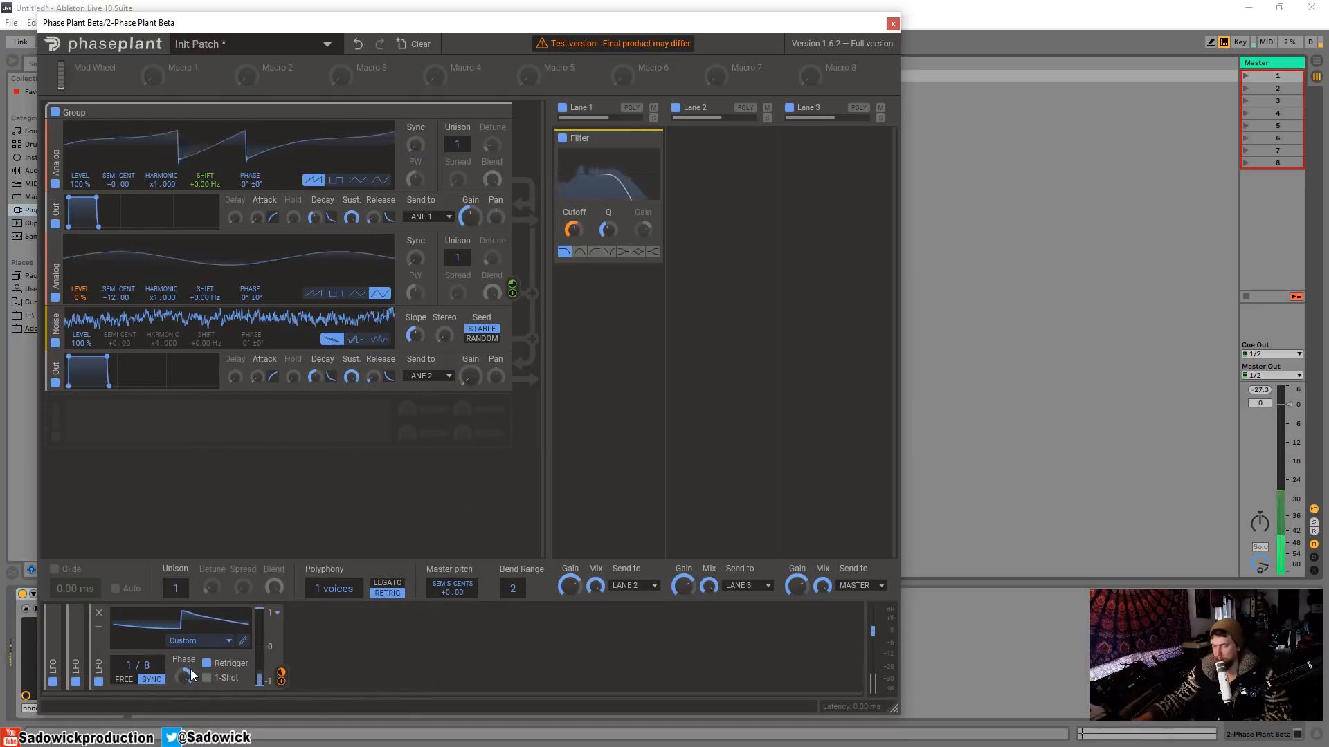
left_click_drag(191, 673, 191, 659)
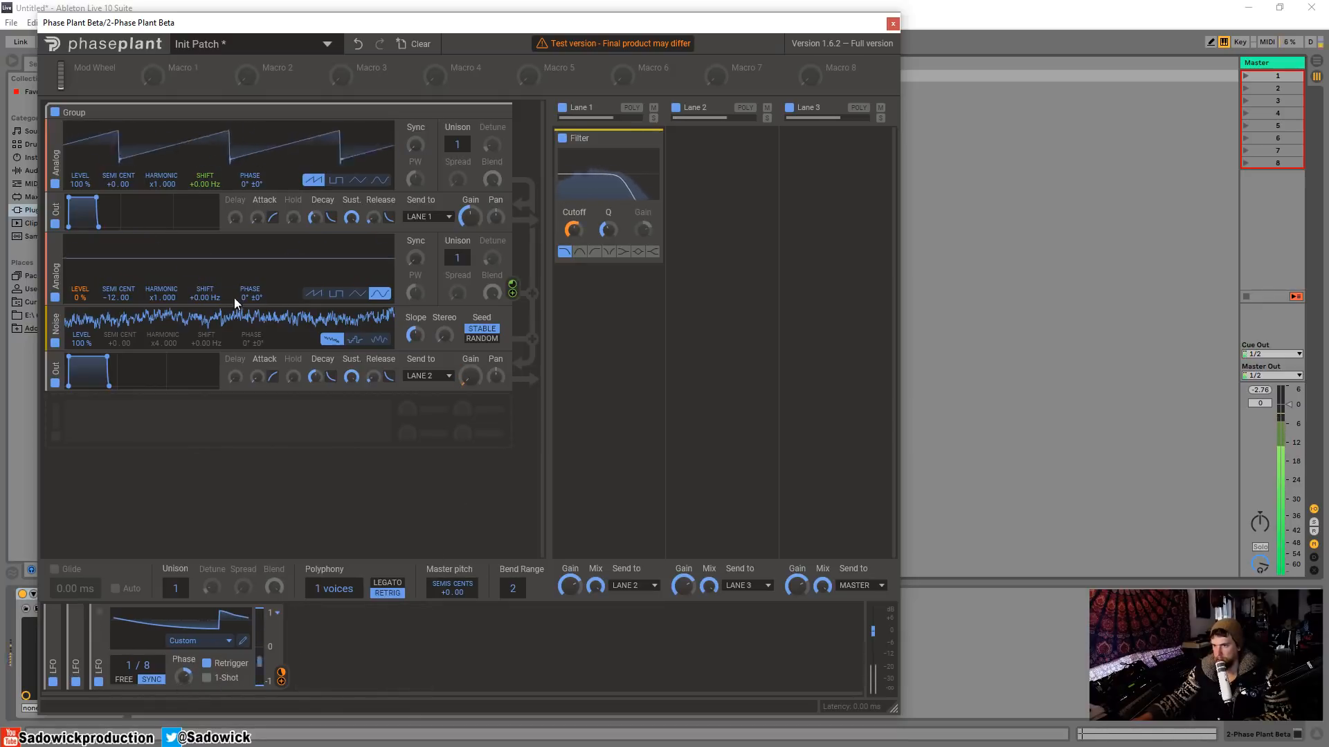
Readjust the third LFO's Phase so its jump falls mid-cycle, and set its synced rate to 1/4
left_click_drag(218, 25, 312, 38)
left_click(170, 44)
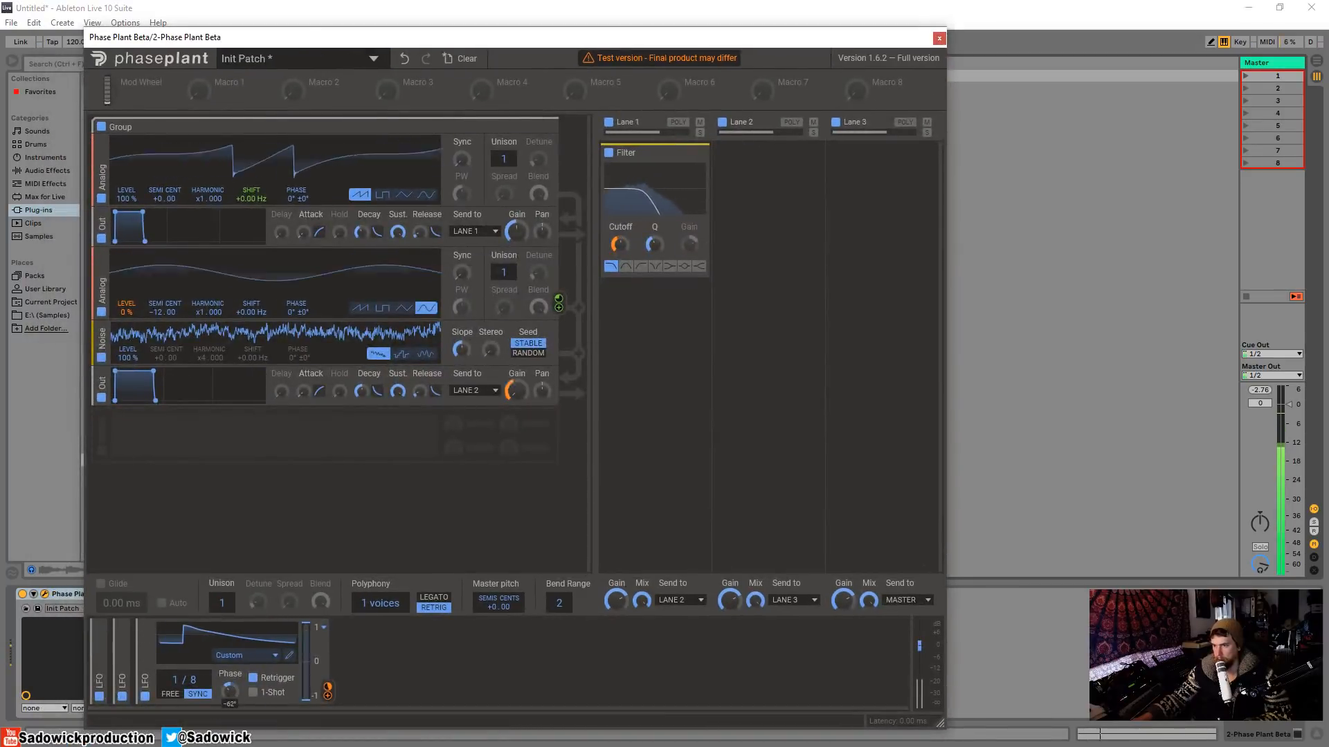
left_click_drag(231, 690, 230, 743)
double_click(226, 694)
double_click(229, 693)
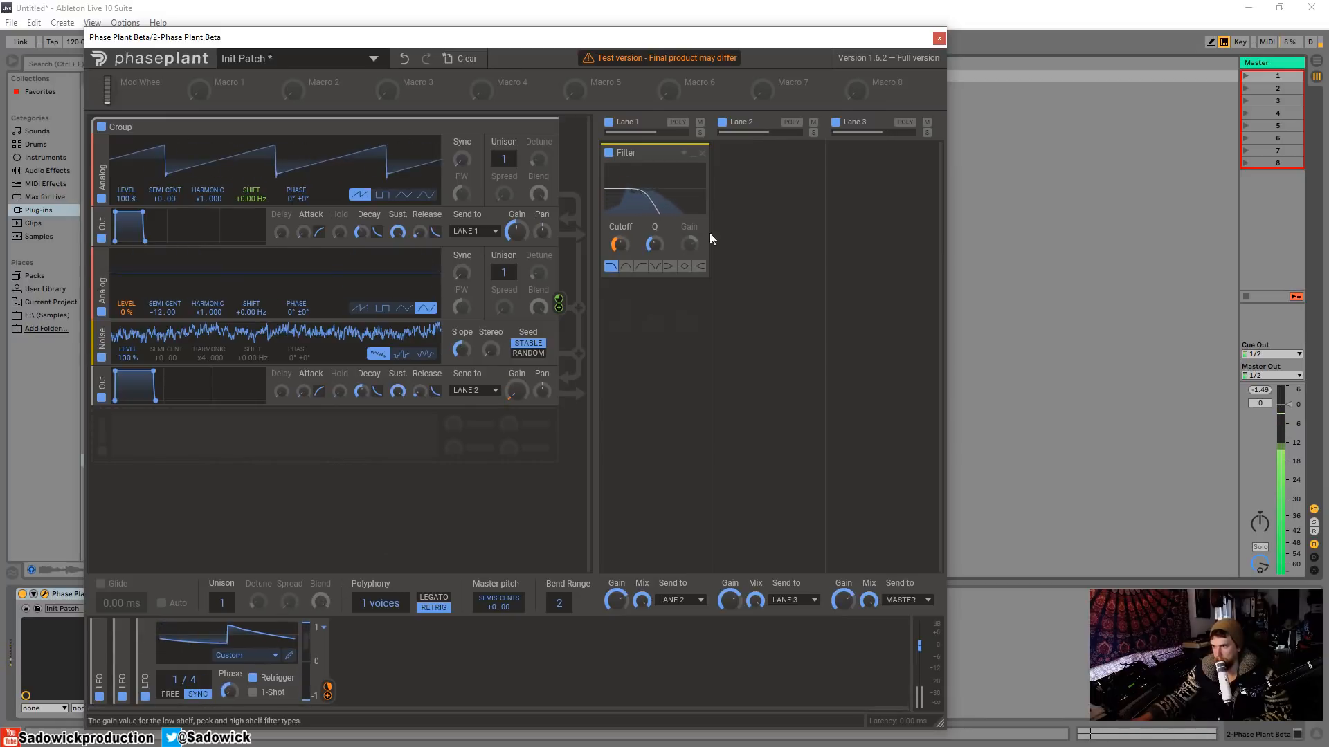
Add a Flanger to Lane 2, shown collapsed, and route Lane 1's output to Master
left_click(750, 172)
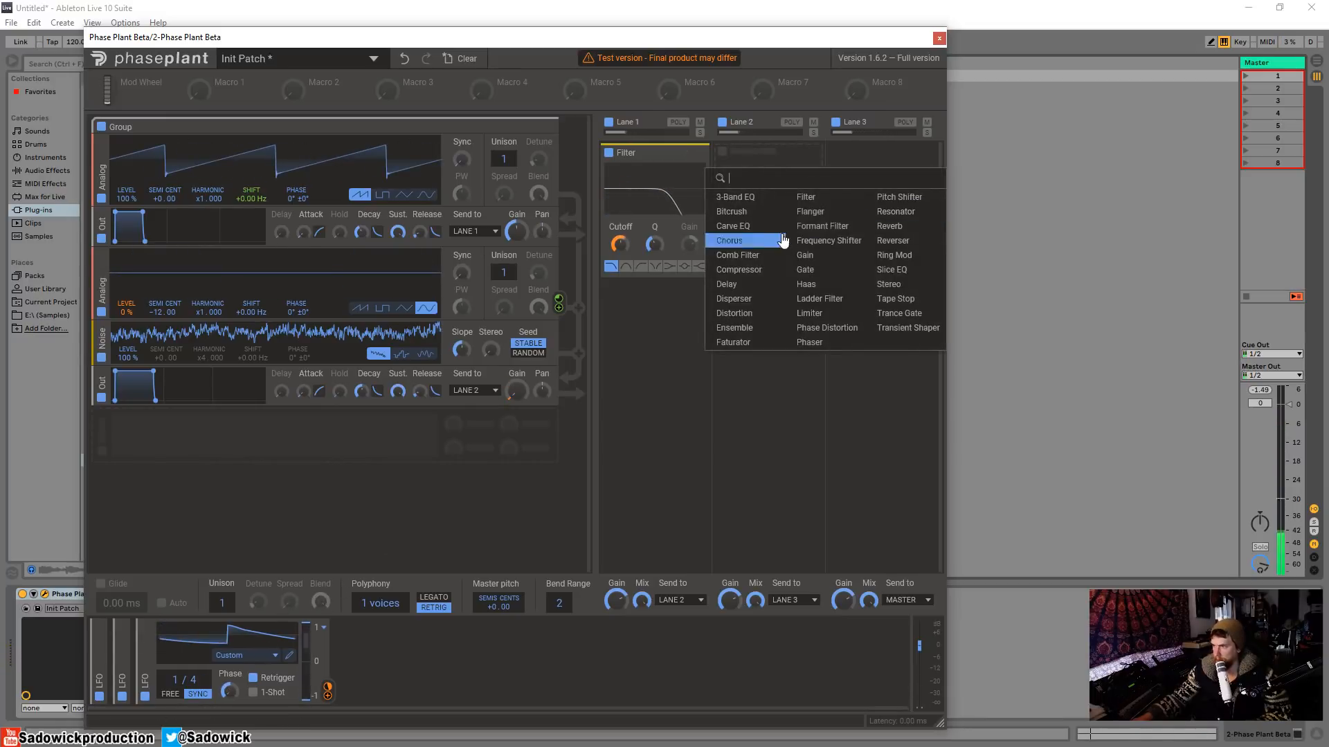
left_click(830, 214)
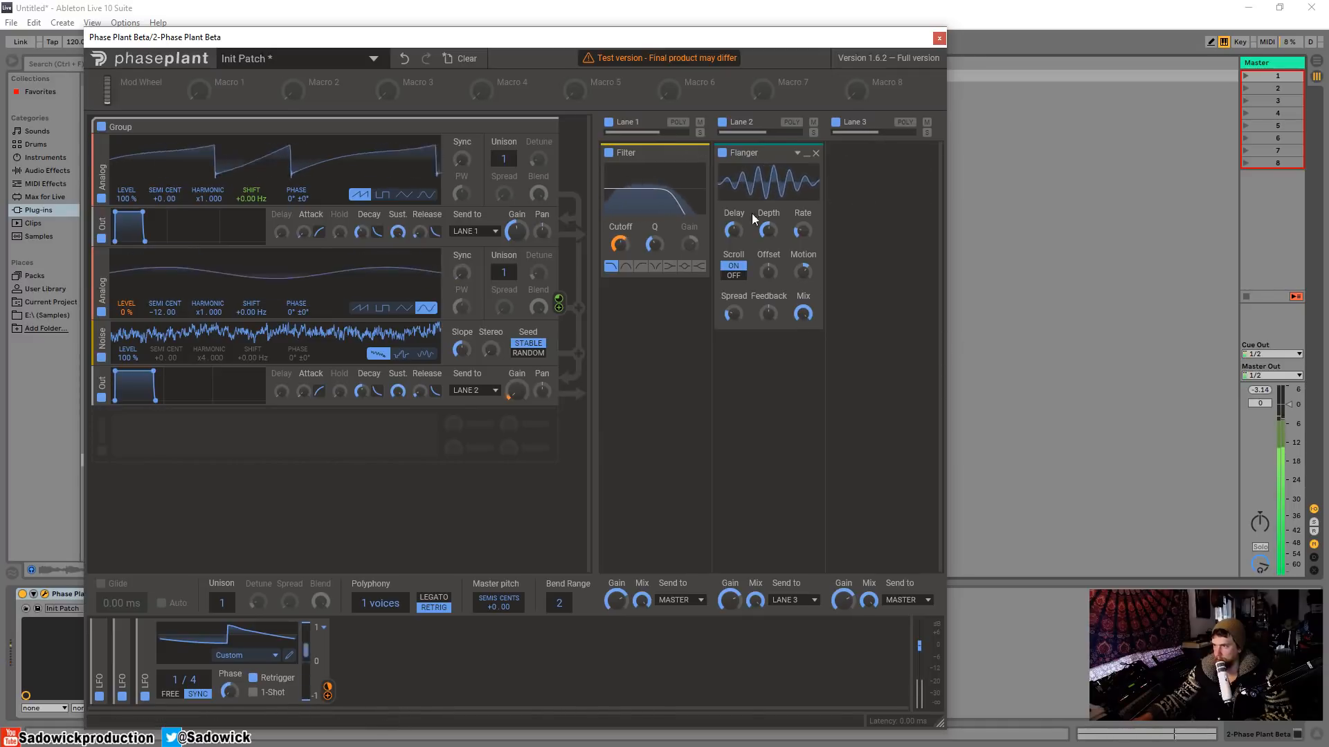
left_click(806, 153)
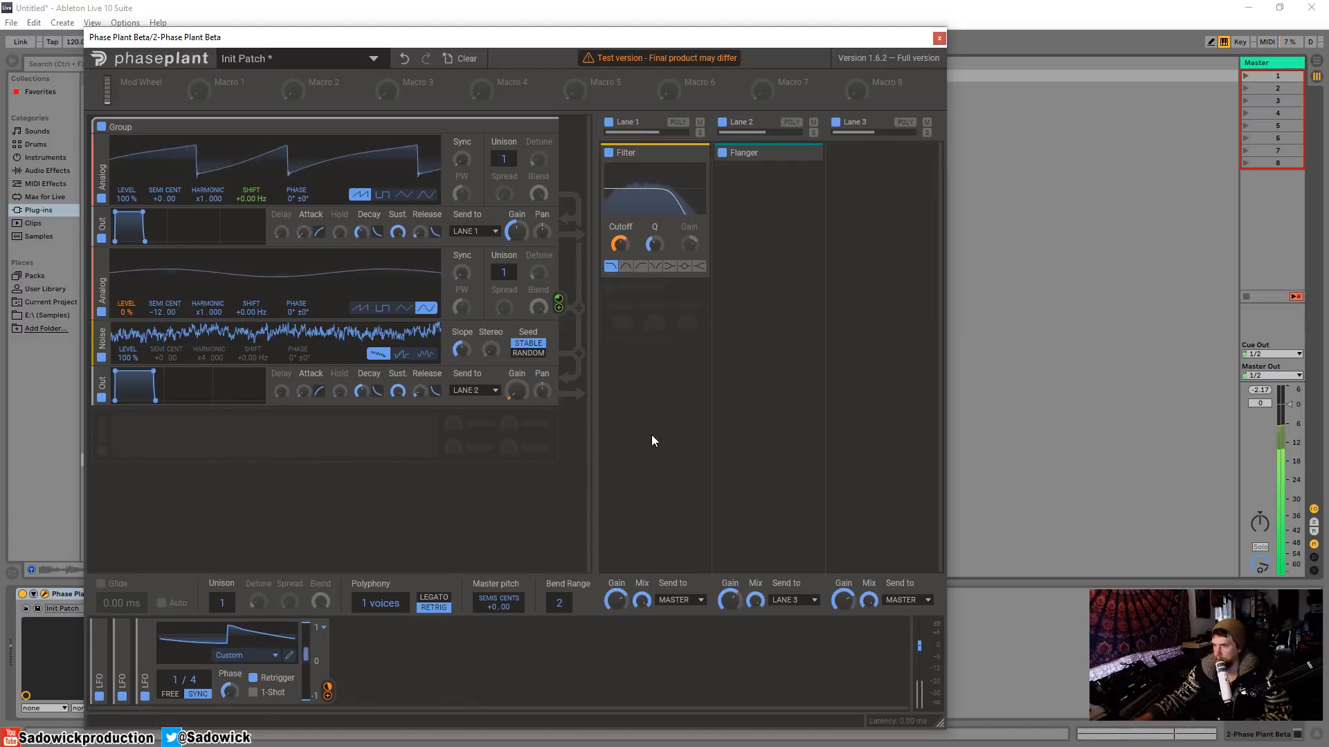
Add a Faturator below Lane 1's Filter, and lower Lane 2's Gain after briefly bypassing that lane
left_click(643, 317)
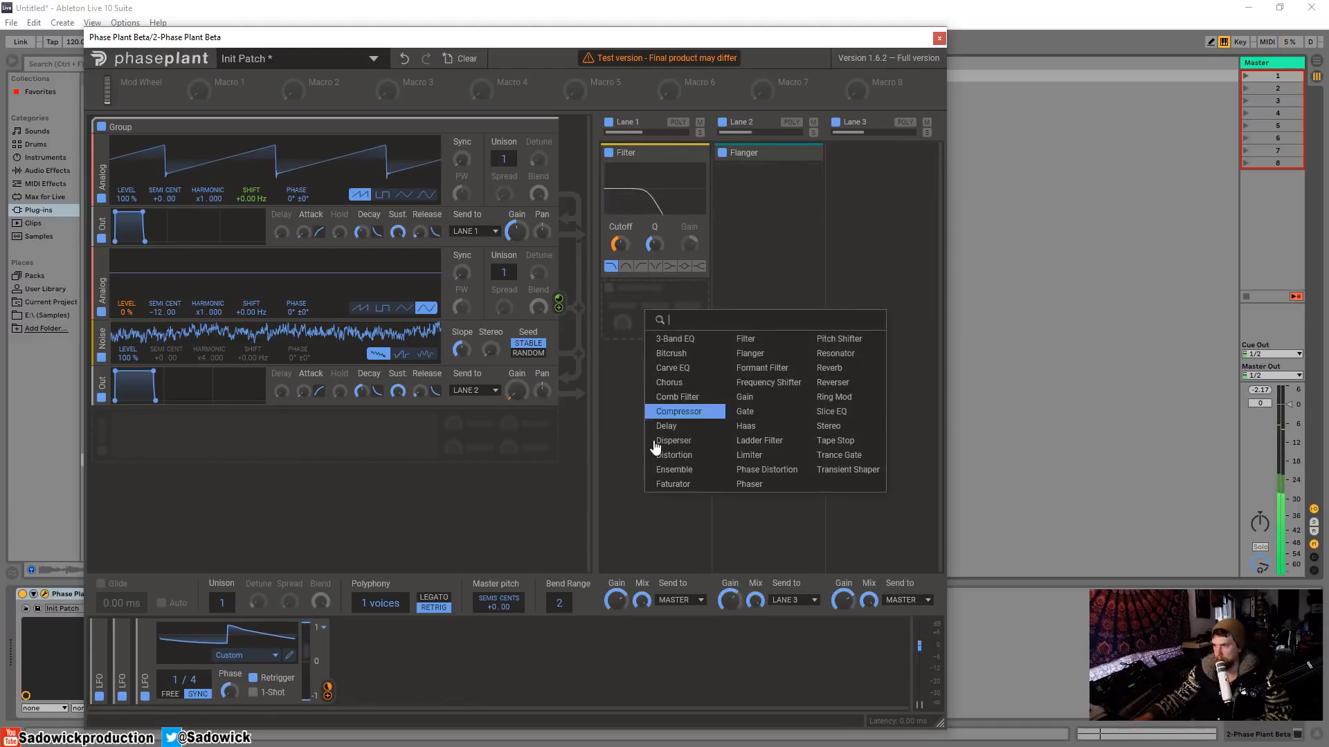
left_click(695, 485)
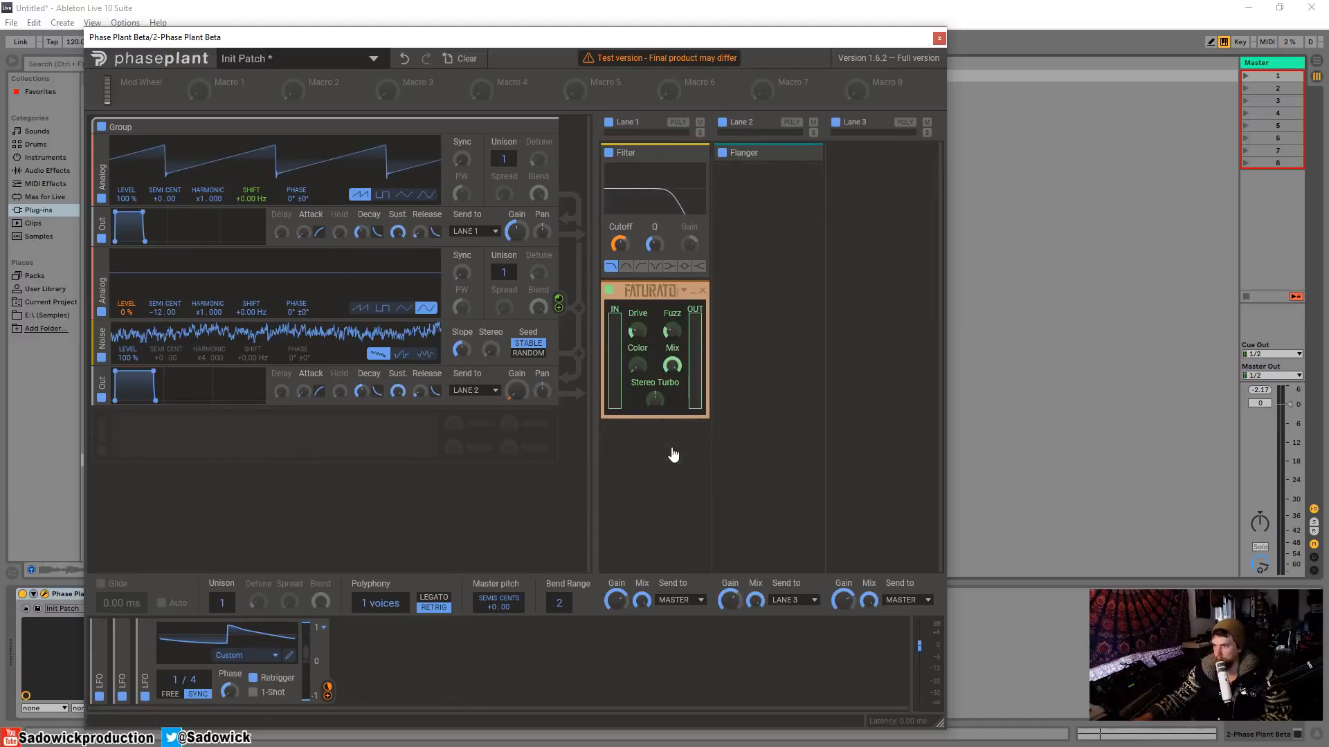
left_click(723, 123)
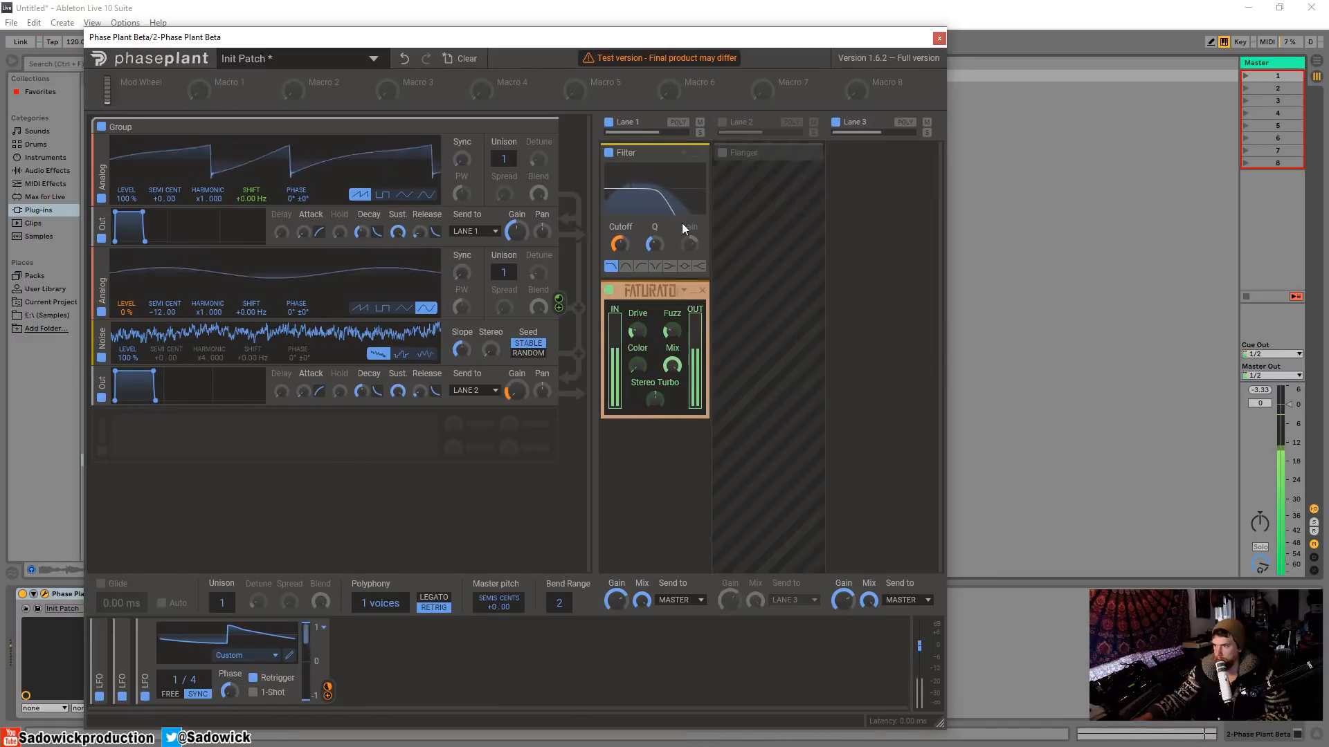
left_click(723, 123)
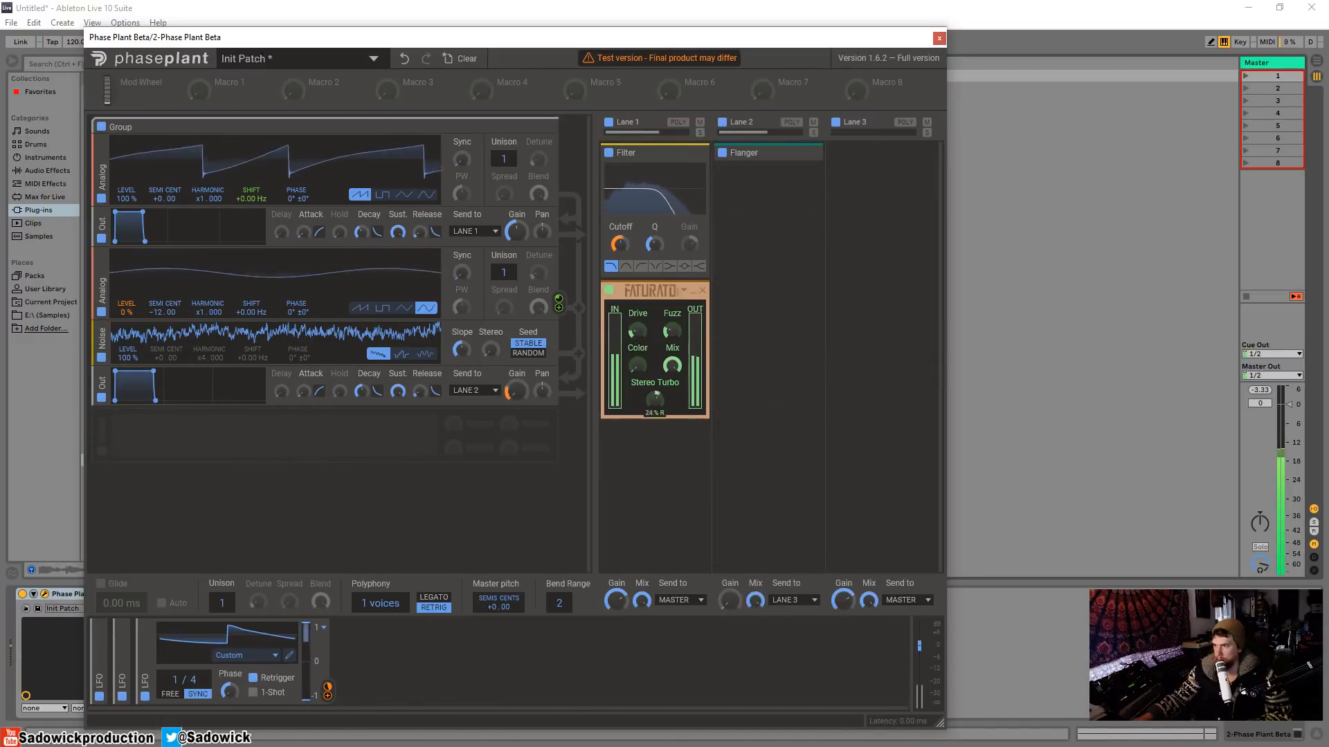
Reset the Faturator's Stereo Turbo, adjust its Drive and set Color to about 1.21 kHz
double_click(658, 396)
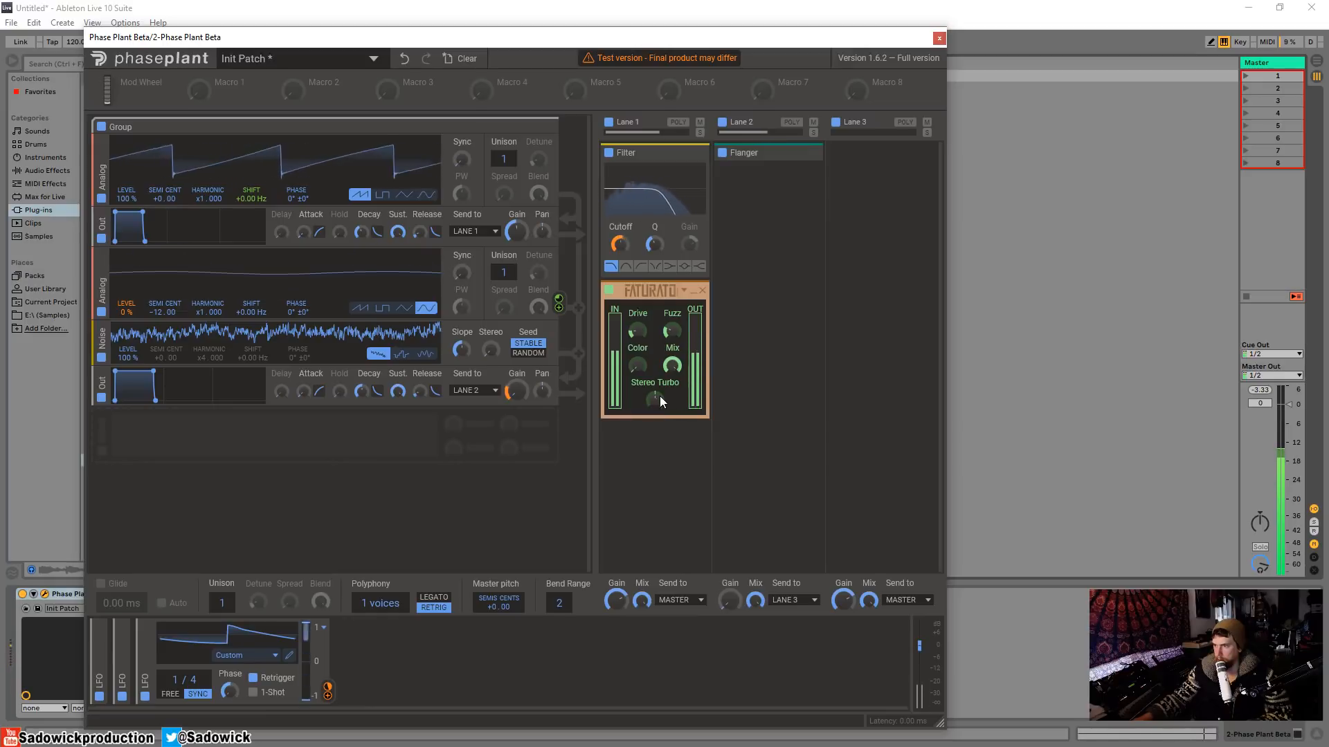
left_click_drag(637, 331, 637, 313)
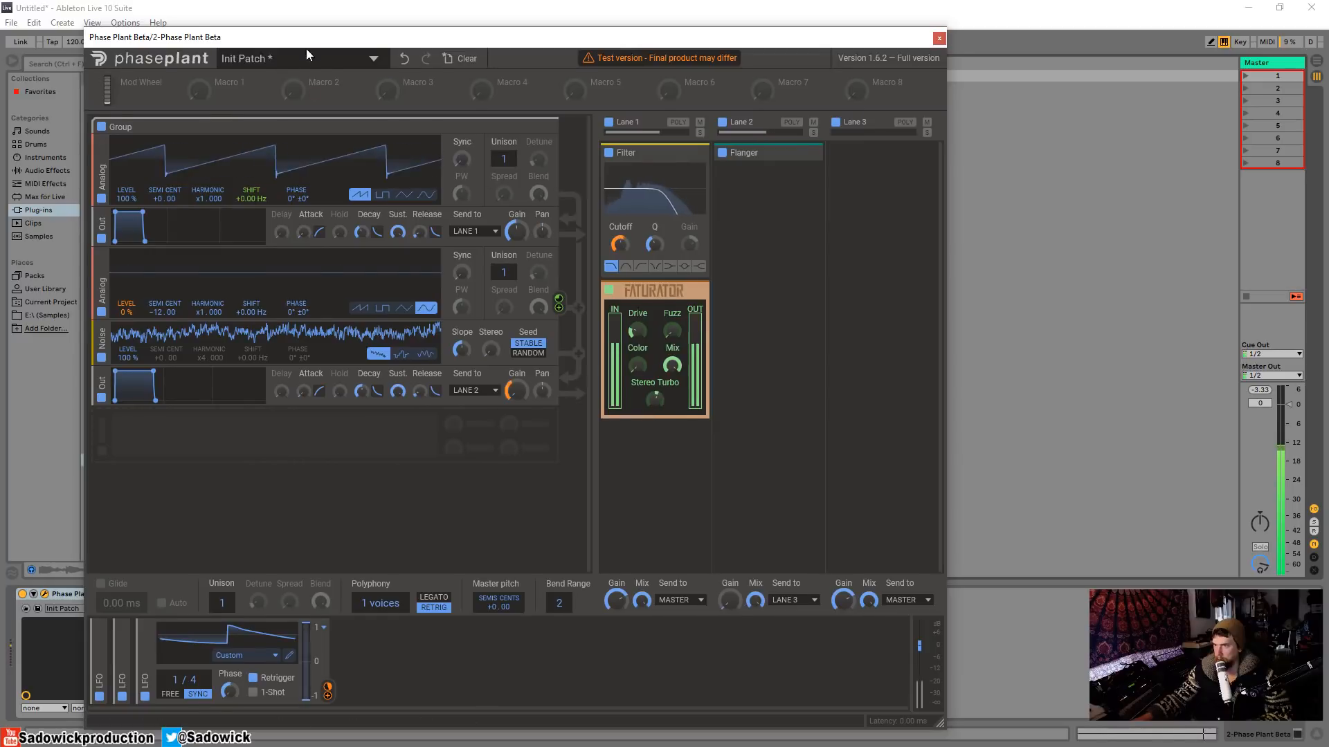
left_click_drag(383, 43, 354, 42)
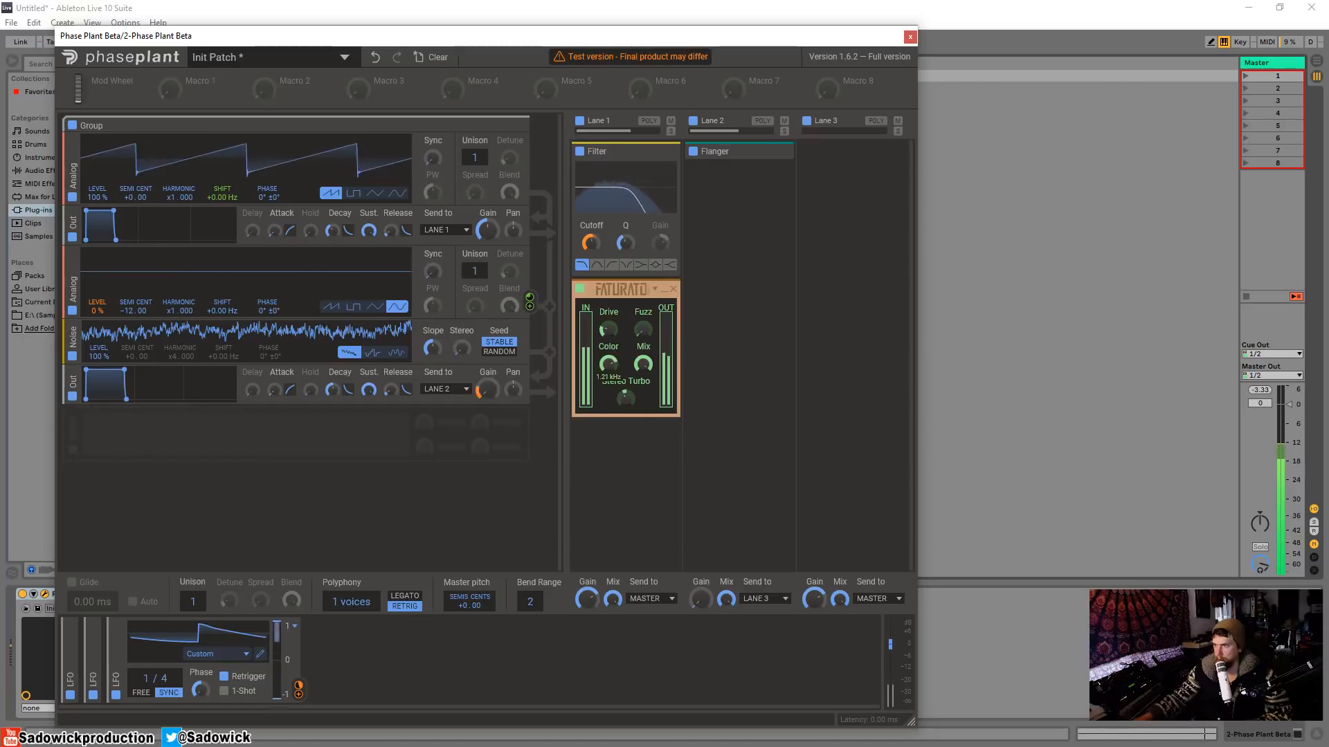
Add a Slice EQ to Lane 1, place it before the Faturator and open its editor
left_click(627, 440)
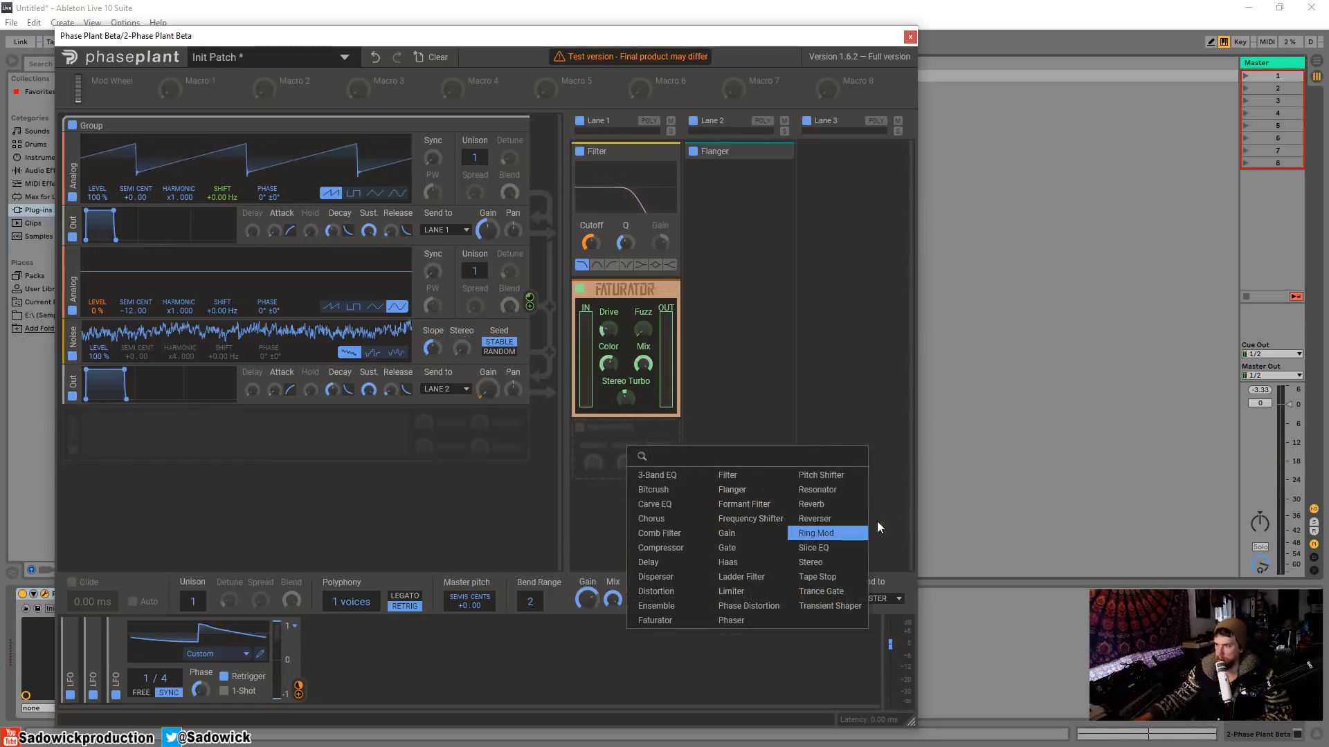
left_click(848, 549)
left_click_drag(632, 435, 622, 323)
left_click(582, 307)
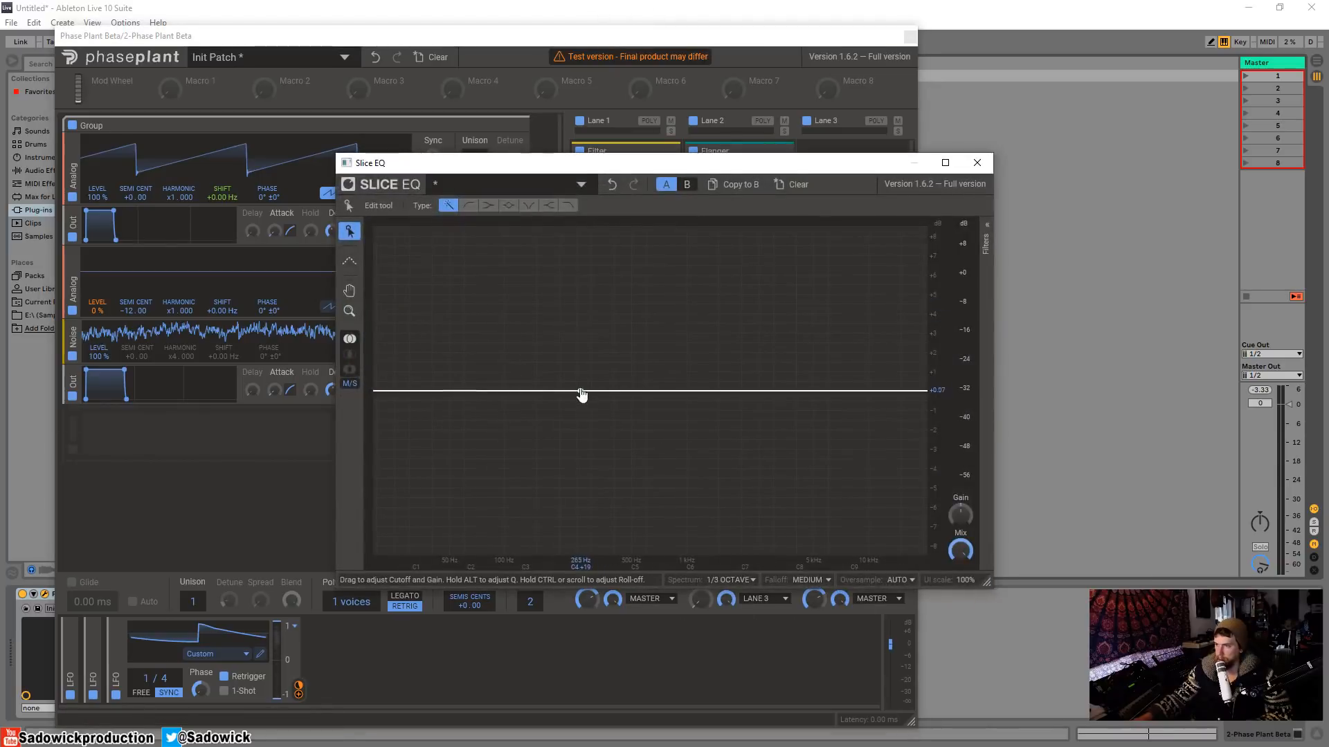
Create a strong boost around 100 Hz in Slice EQ plus a second band near 2.5 kHz pulled back to flat
left_click_drag(581, 395, 395, 391)
left_click_drag(537, 425, 505, 263)
left_click_drag(670, 401, 762, 59)
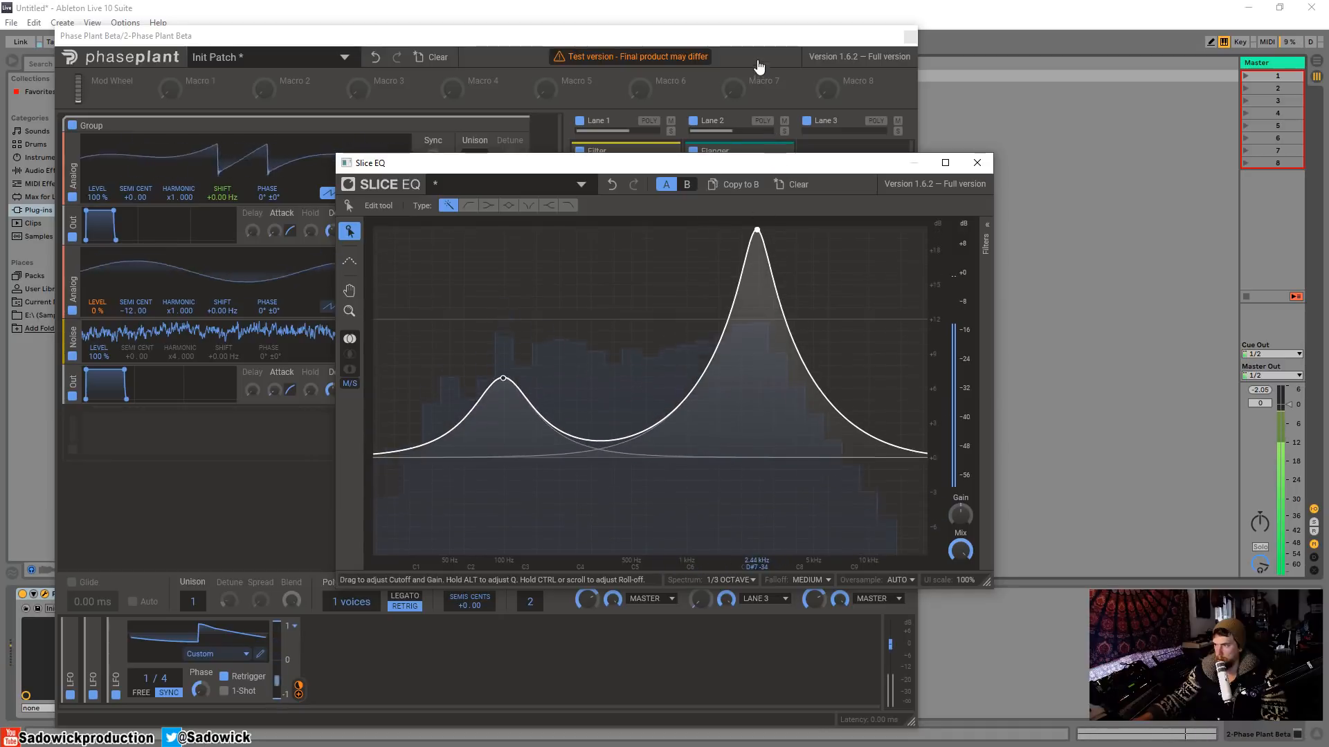
left_click_drag(507, 392, 503, 306)
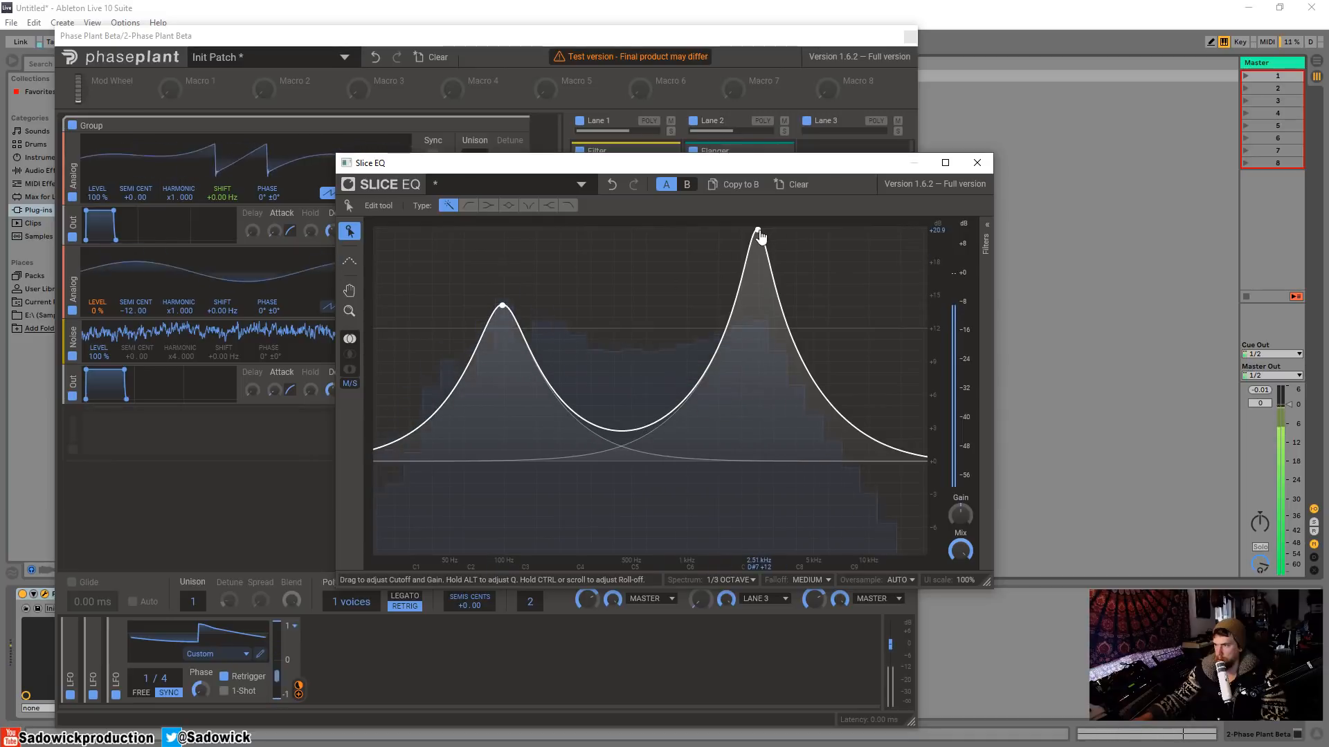
left_click_drag(757, 229, 764, 461)
left_click(976, 164)
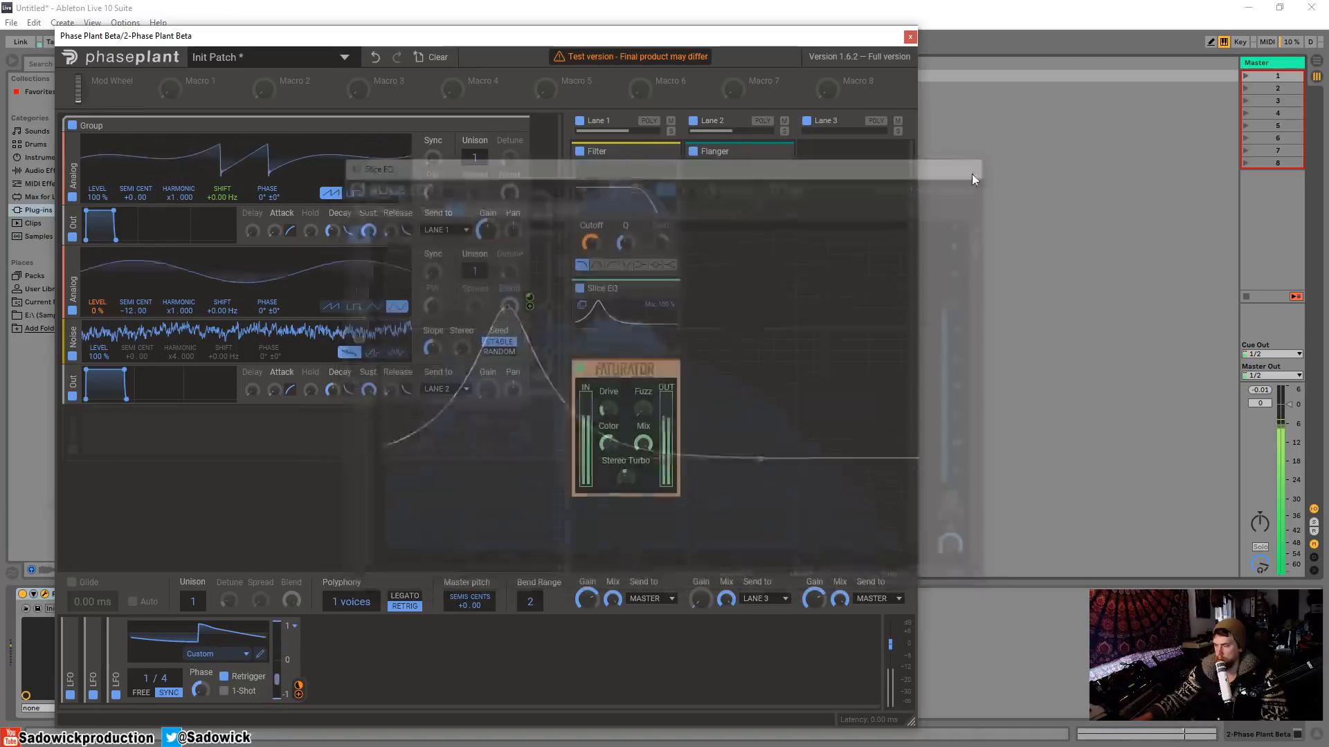
Bypass the Faturator and reduce the Slice EQ boost around 100 Hz to a moderate peak
left_click(580, 370)
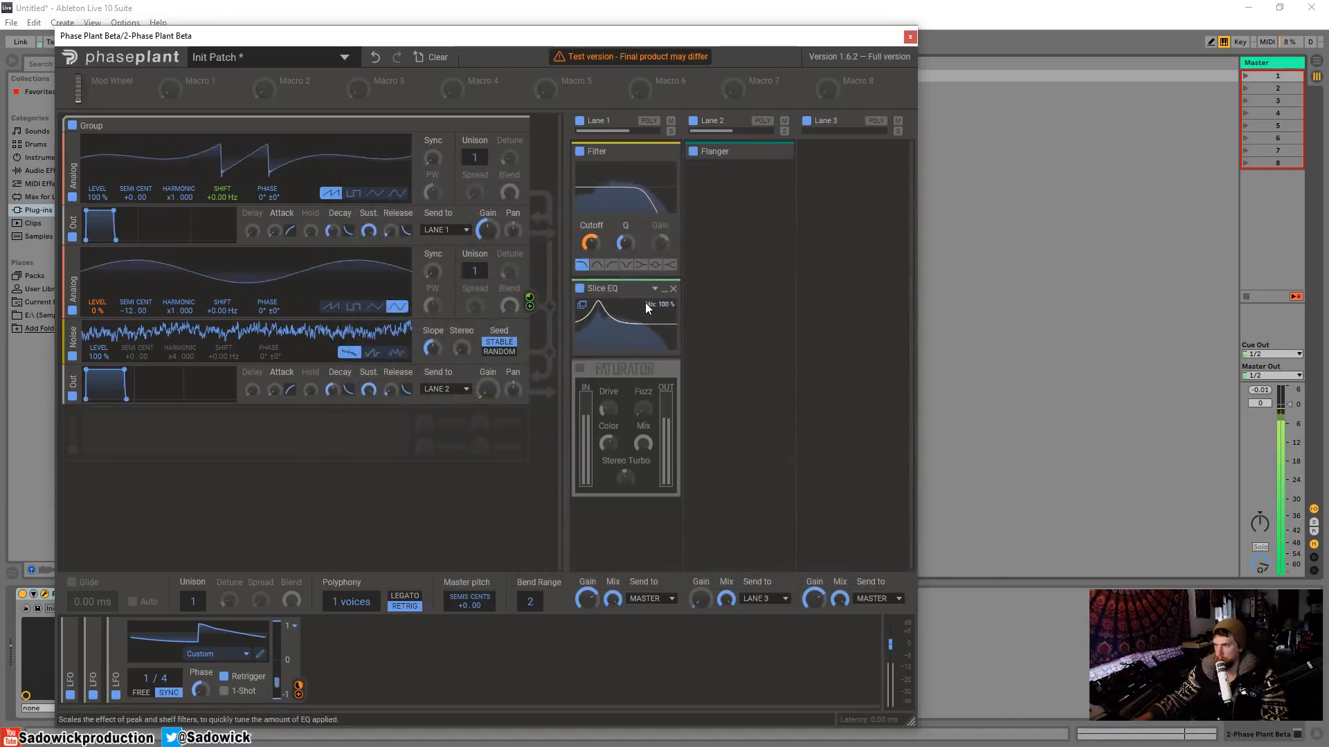
left_click(582, 305)
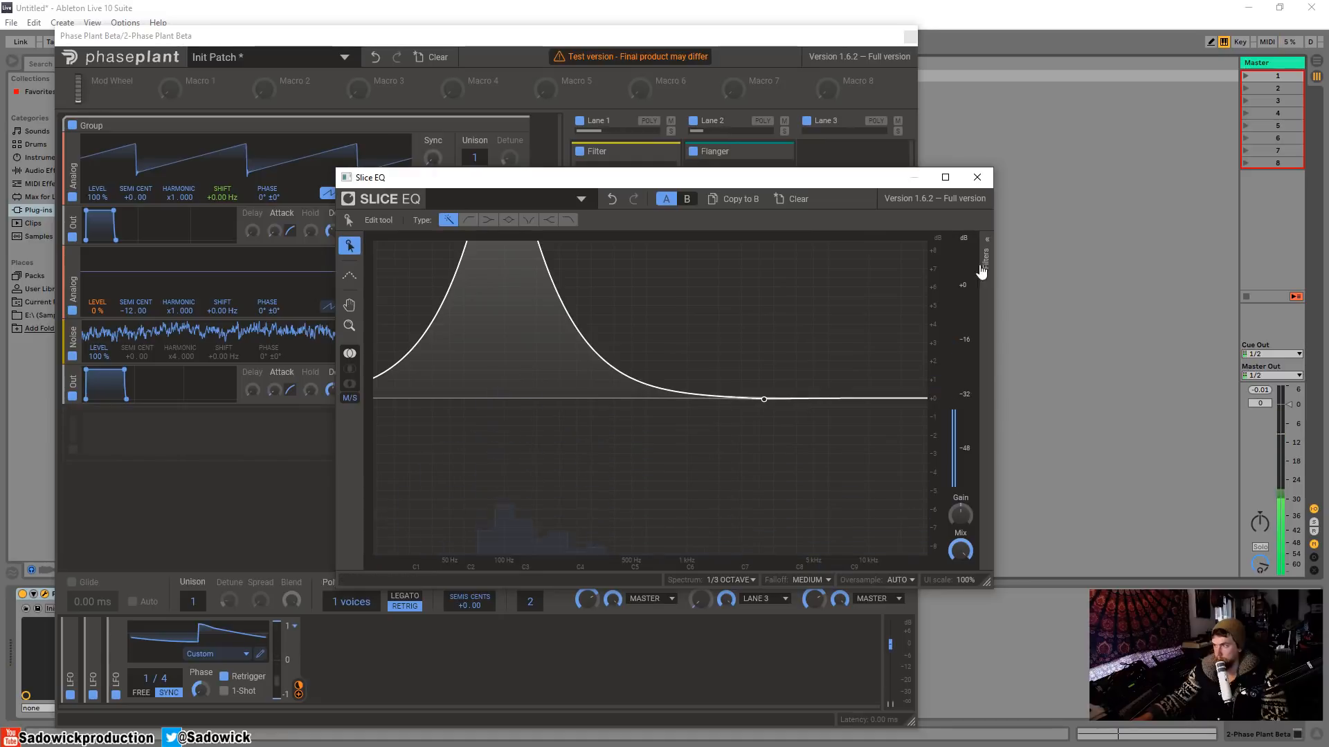
left_click_drag(697, 182, 657, 161)
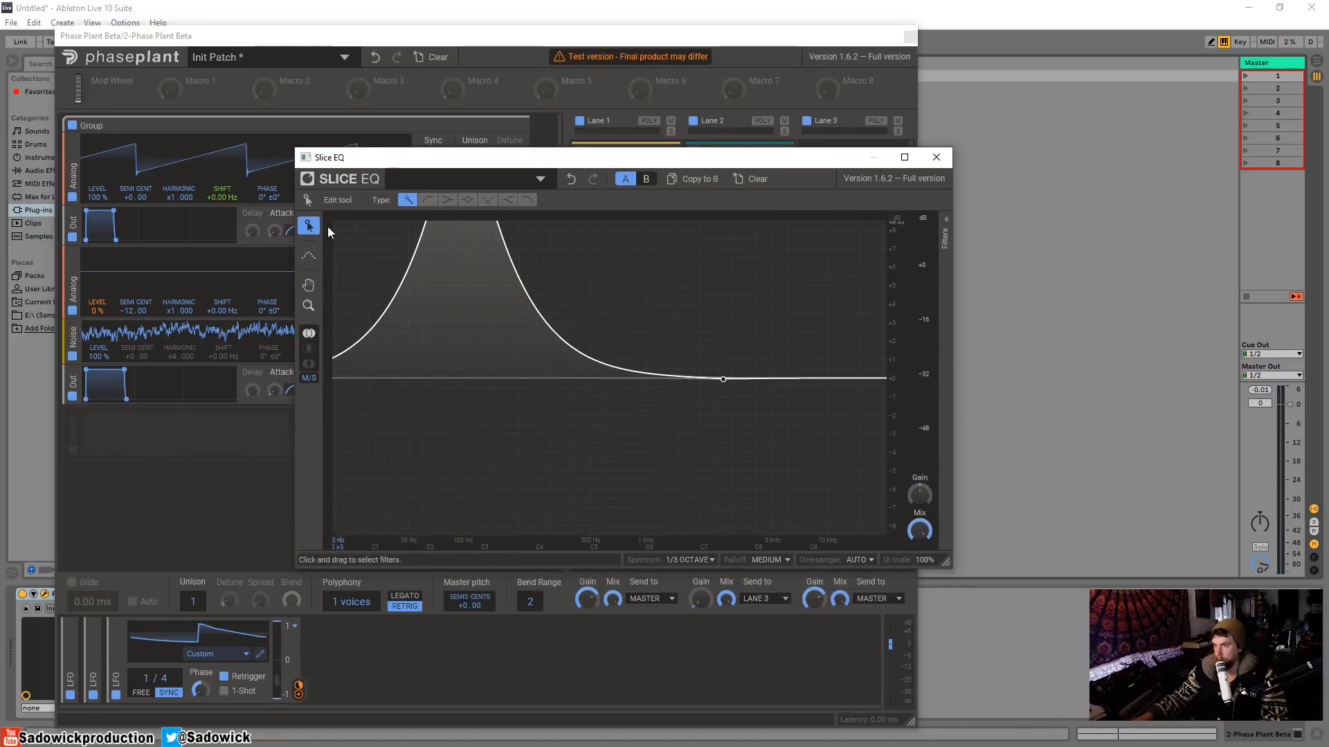
left_click(309, 259)
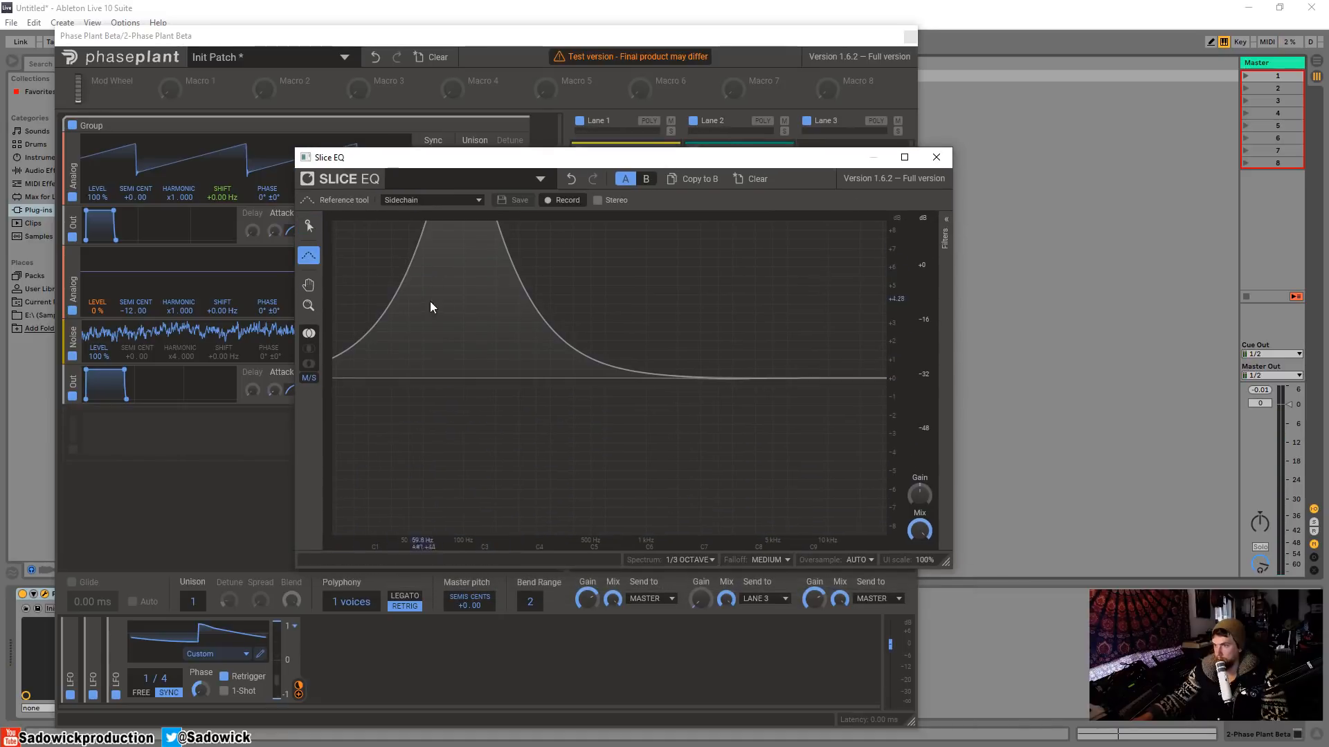
left_click(309, 227)
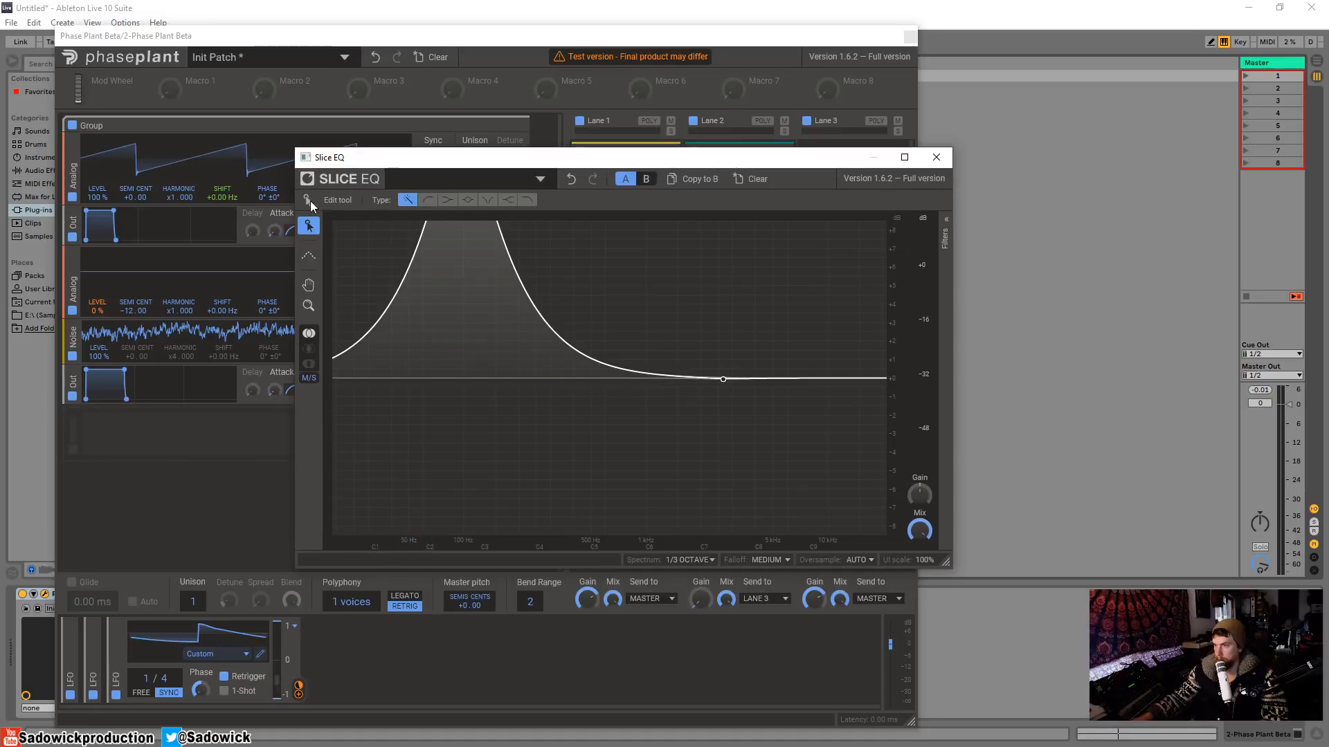
left_click_drag(891, 284, 891, 440)
scroll(891, 440, "down", 3)
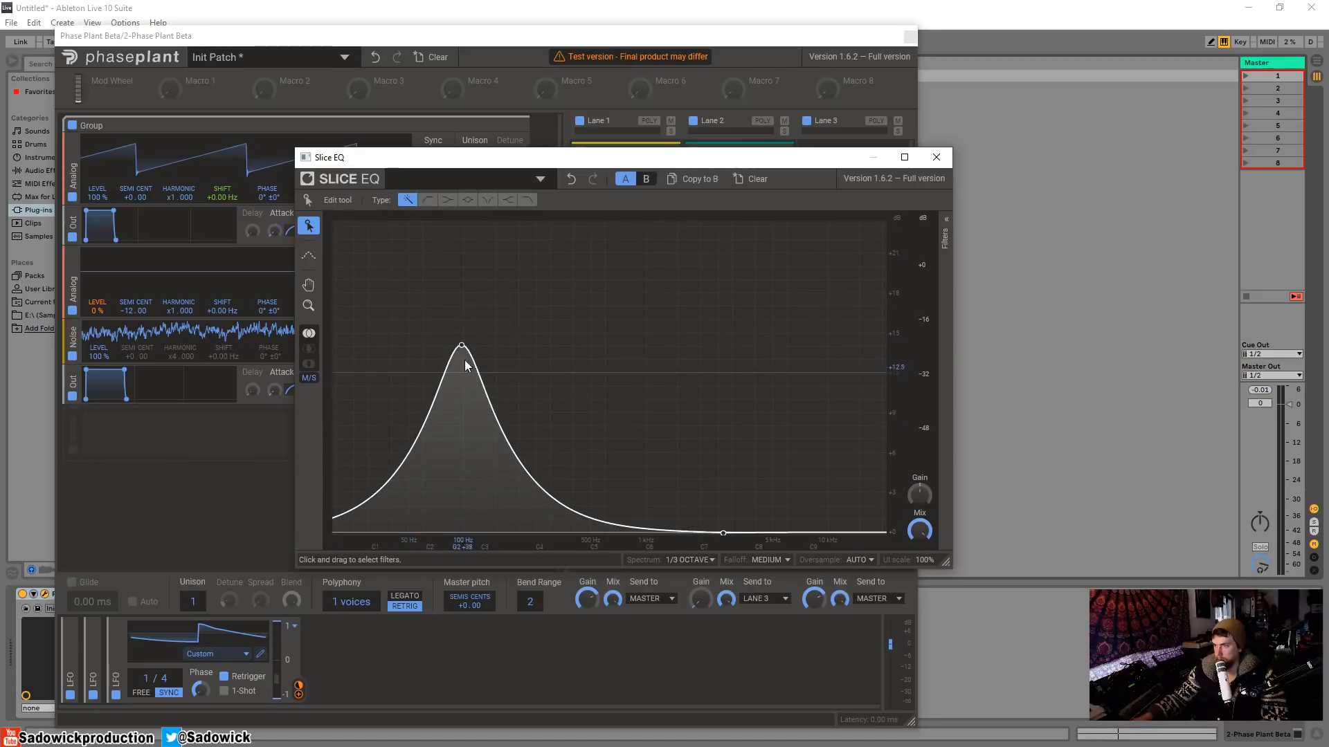
left_click_drag(464, 345, 465, 460)
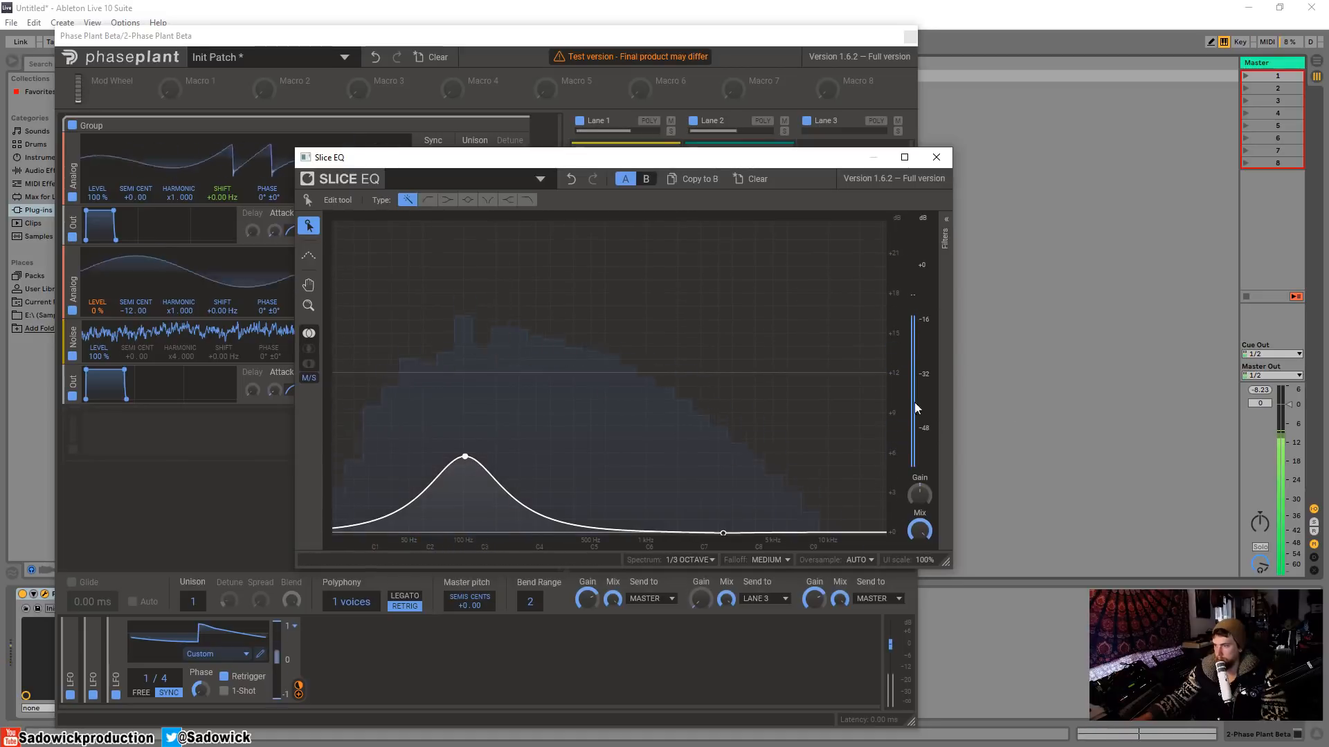
left_click_drag(890, 383, 891, 286)
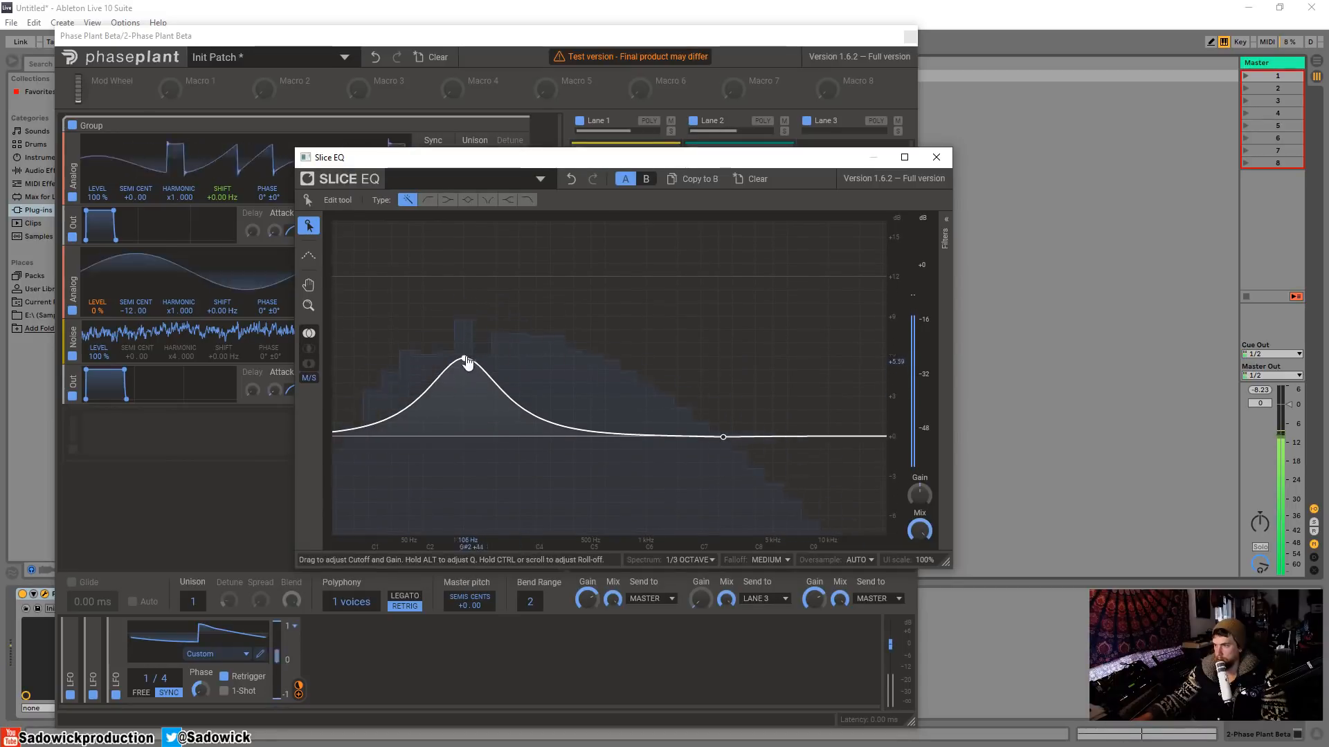
left_click_drag(468, 368, 466, 334)
Add a deep Slice EQ cut between 500 Hz and 1 kHz and slightly boost the band near 2.5 kHz
double_click(624, 447)
left_click_drag(626, 451, 614, 532)
left_click_drag(731, 439, 719, 386)
left_click(945, 156)
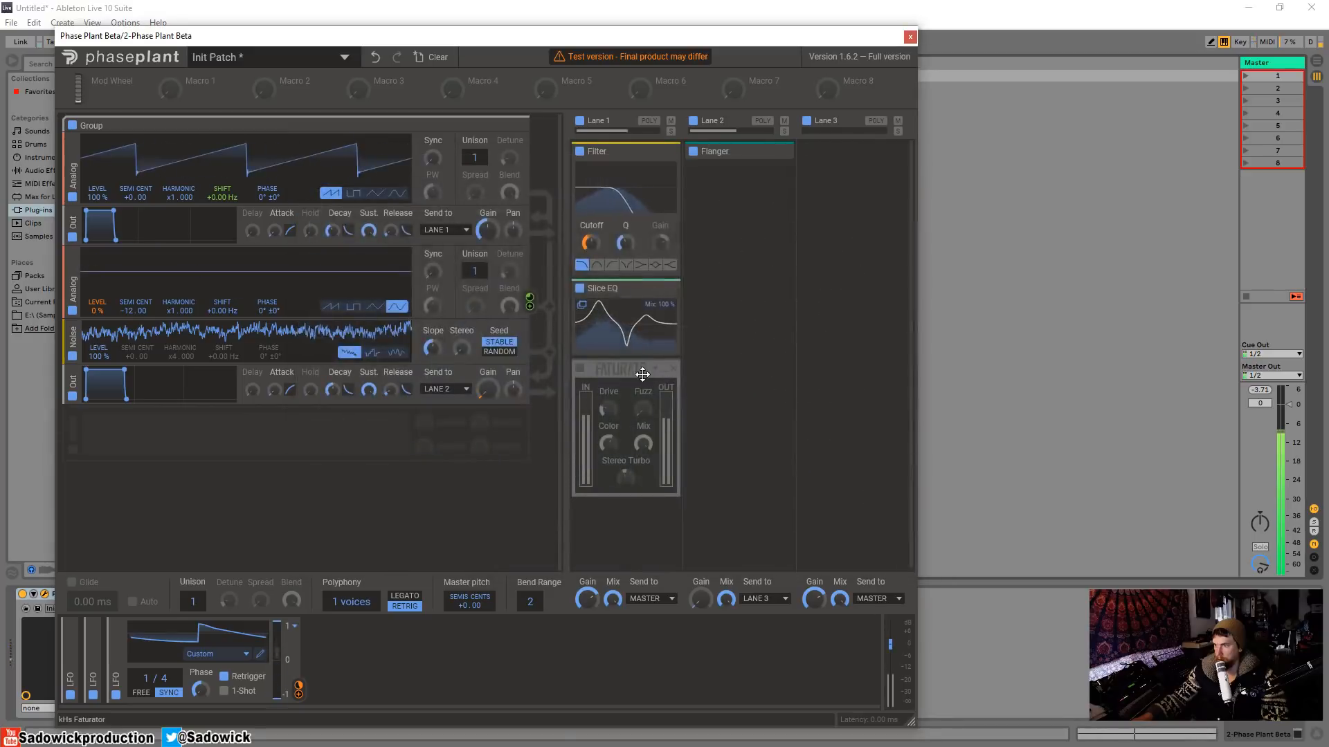
Replace the Faturator on Lane 1 with a Distortion effect
left_click(582, 369)
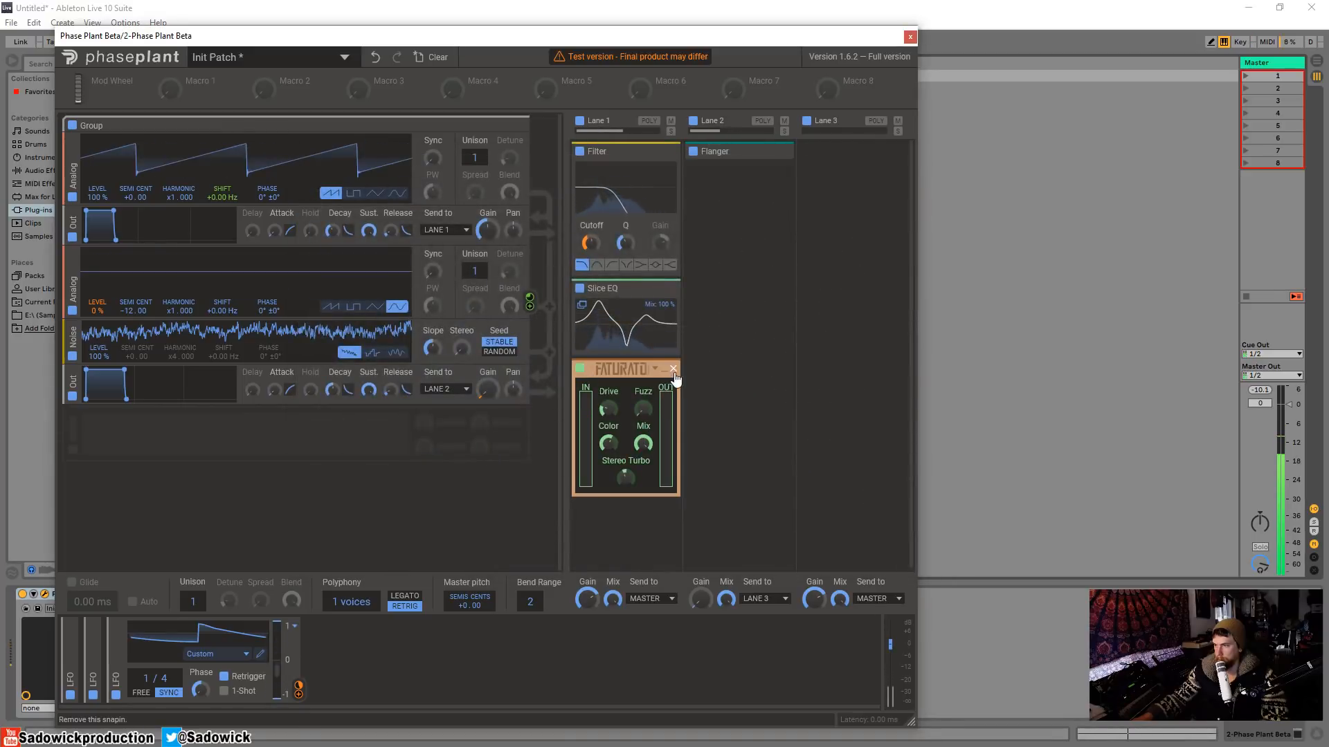
left_click(673, 370)
left_click(630, 401)
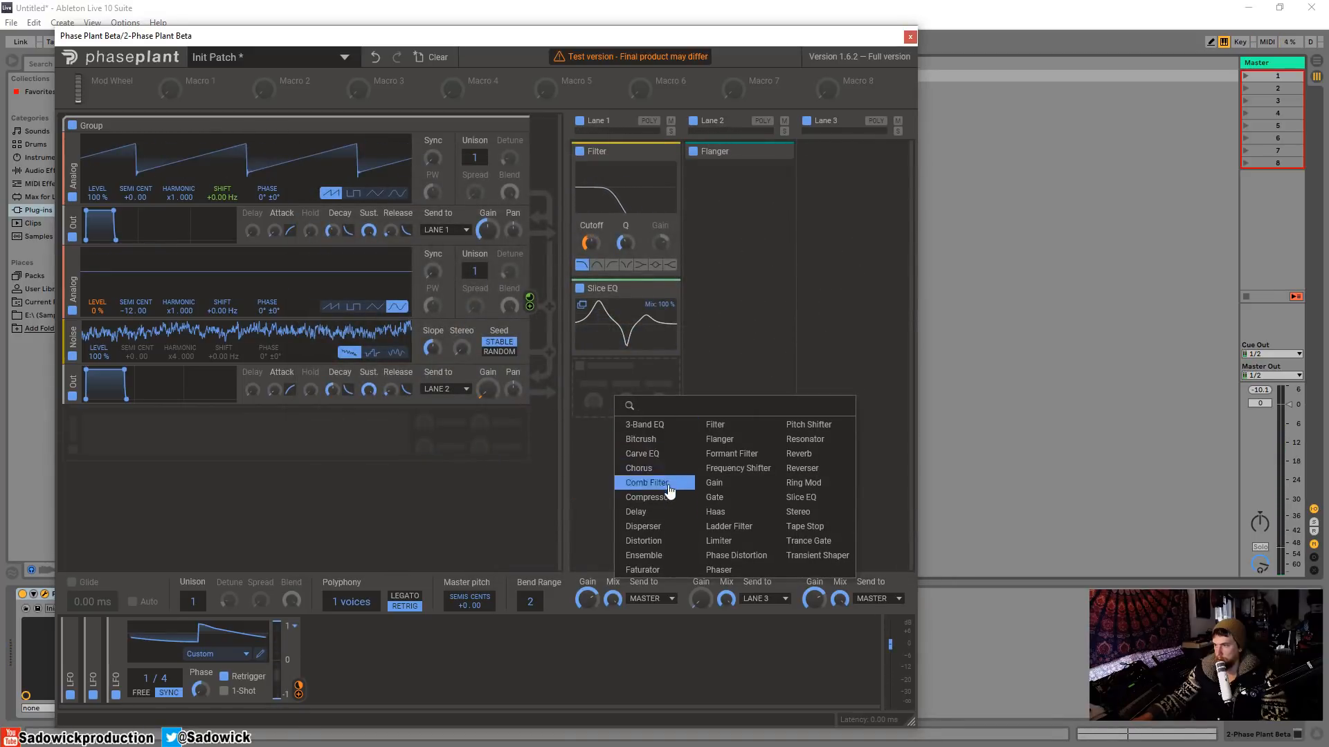
left_click(668, 547)
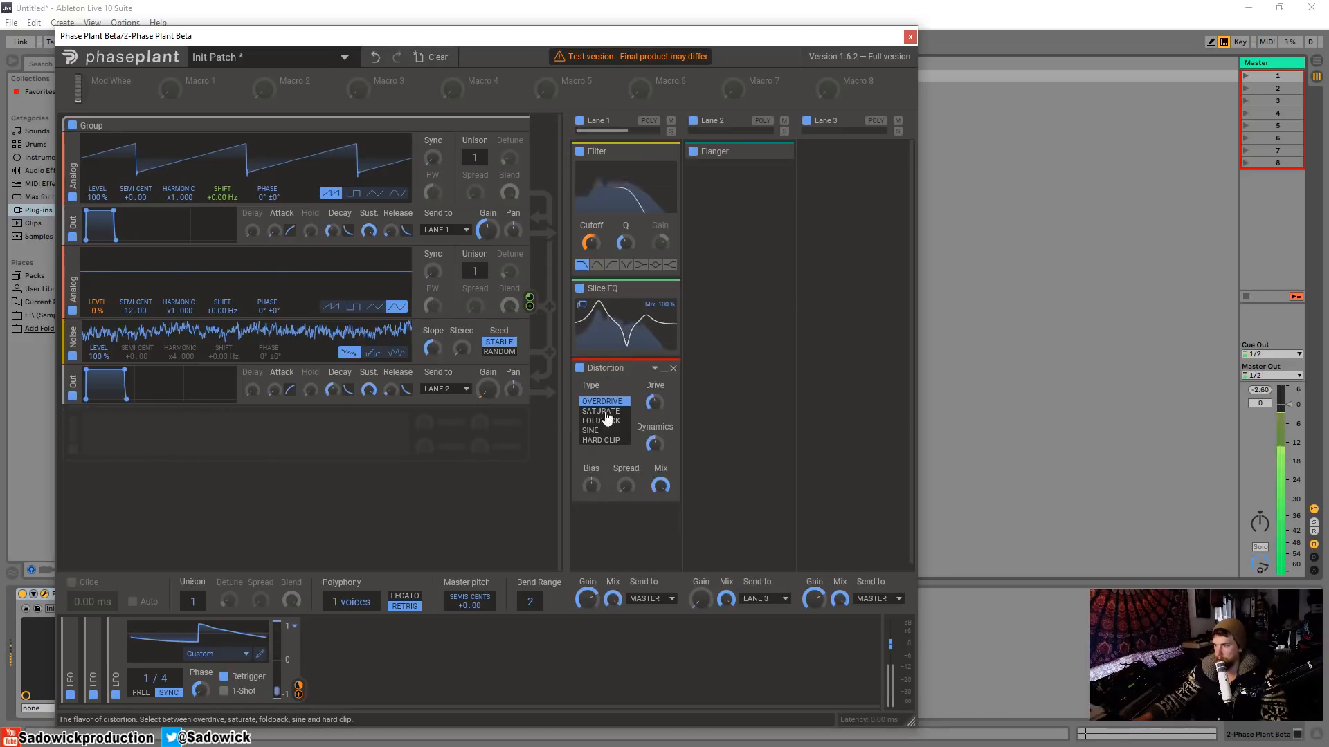
Adjust the Distortion's Drive and Spread, trying the Saturate type before returning to Overdrive
left_click_drag(658, 406, 658, 417)
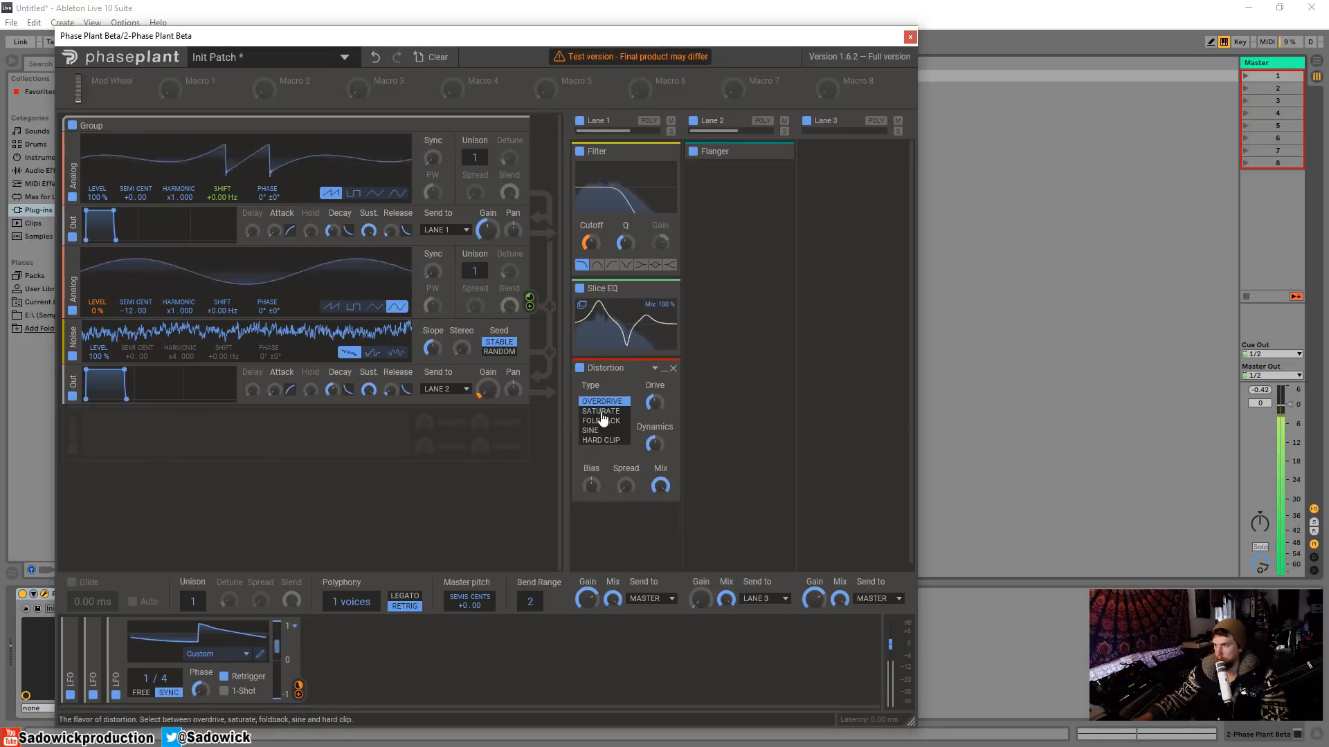
left_click(602, 412)
left_click(602, 401)
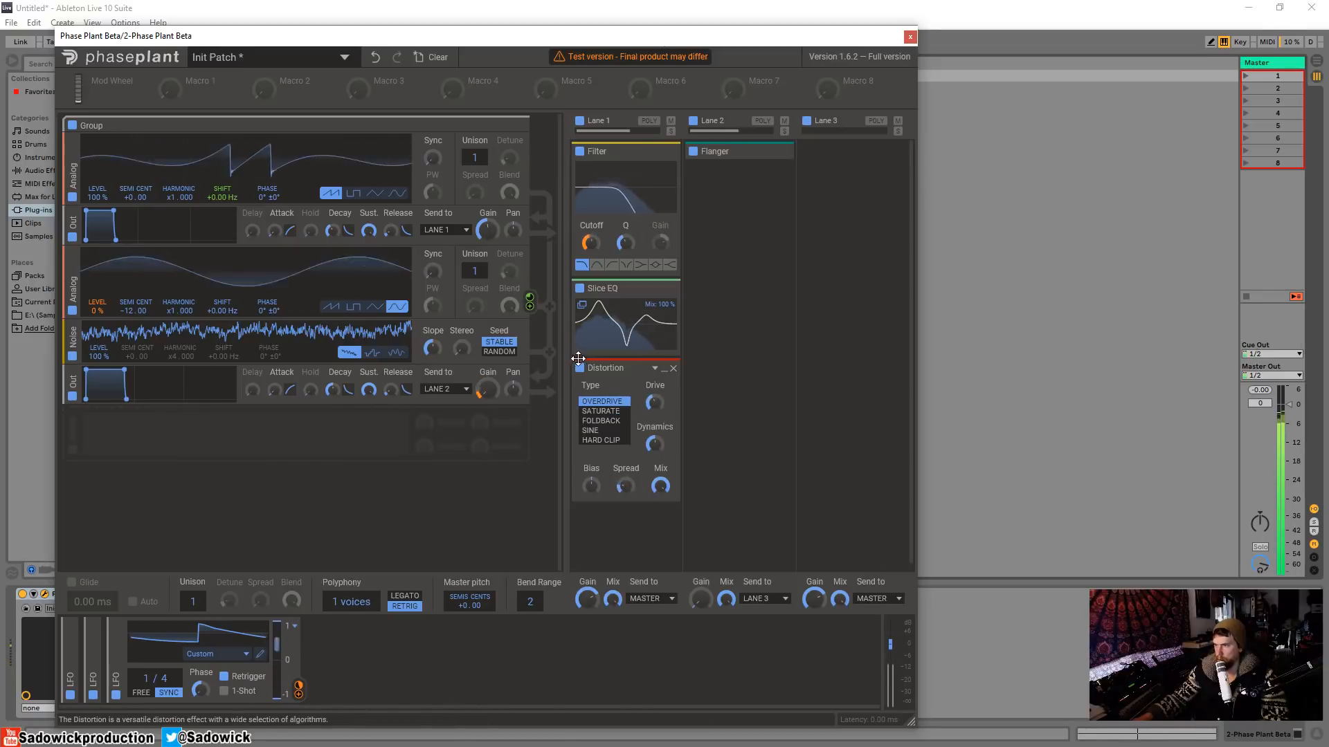
Collapse Lane 1's Filter, Slice EQ and Distortion, and add a Ladder Filter at the end of the chain
left_click(664, 368)
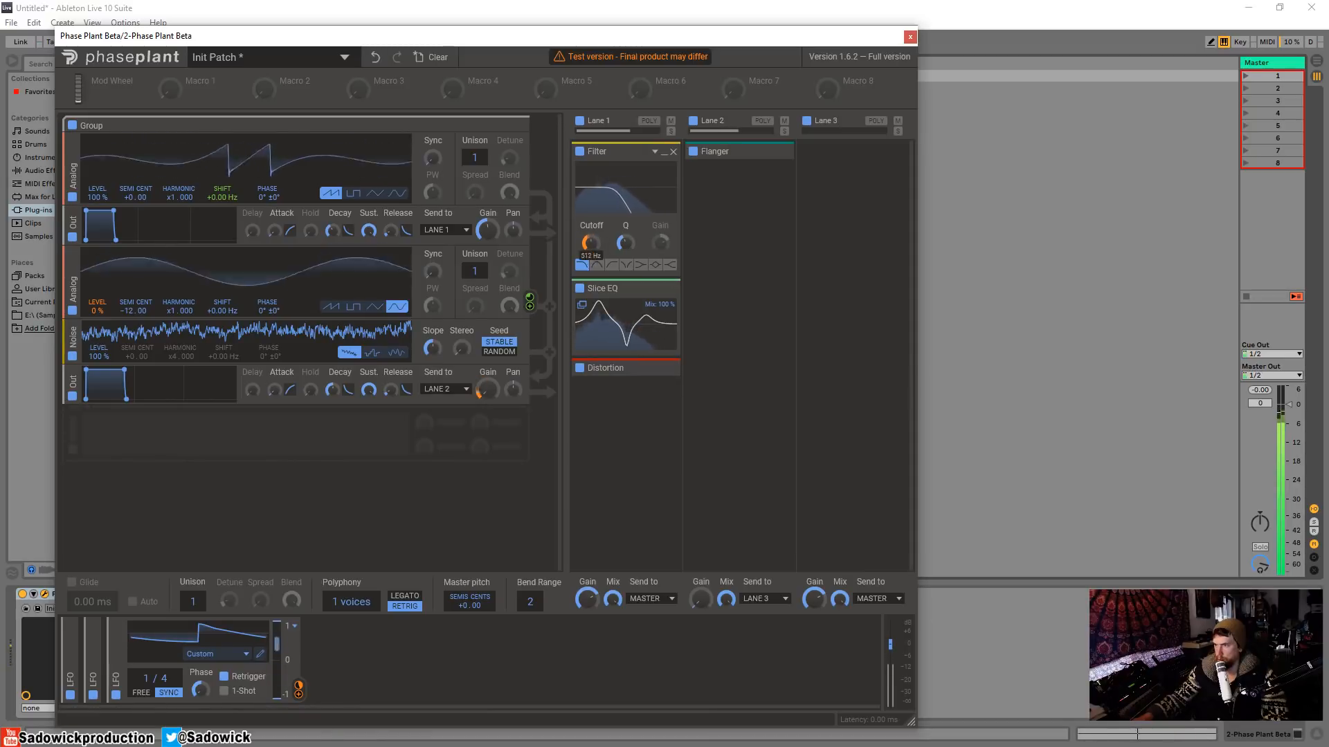
left_click(663, 151)
left_click(663, 184)
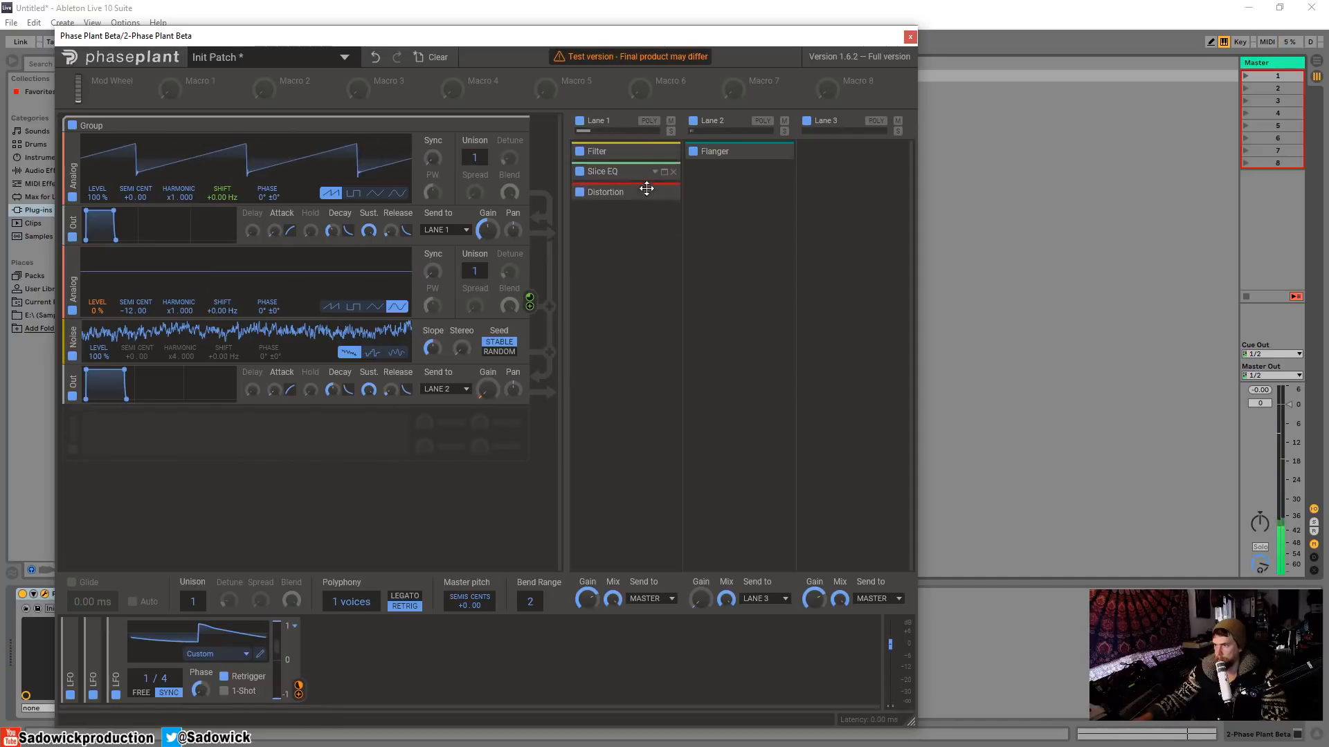
left_click(620, 240)
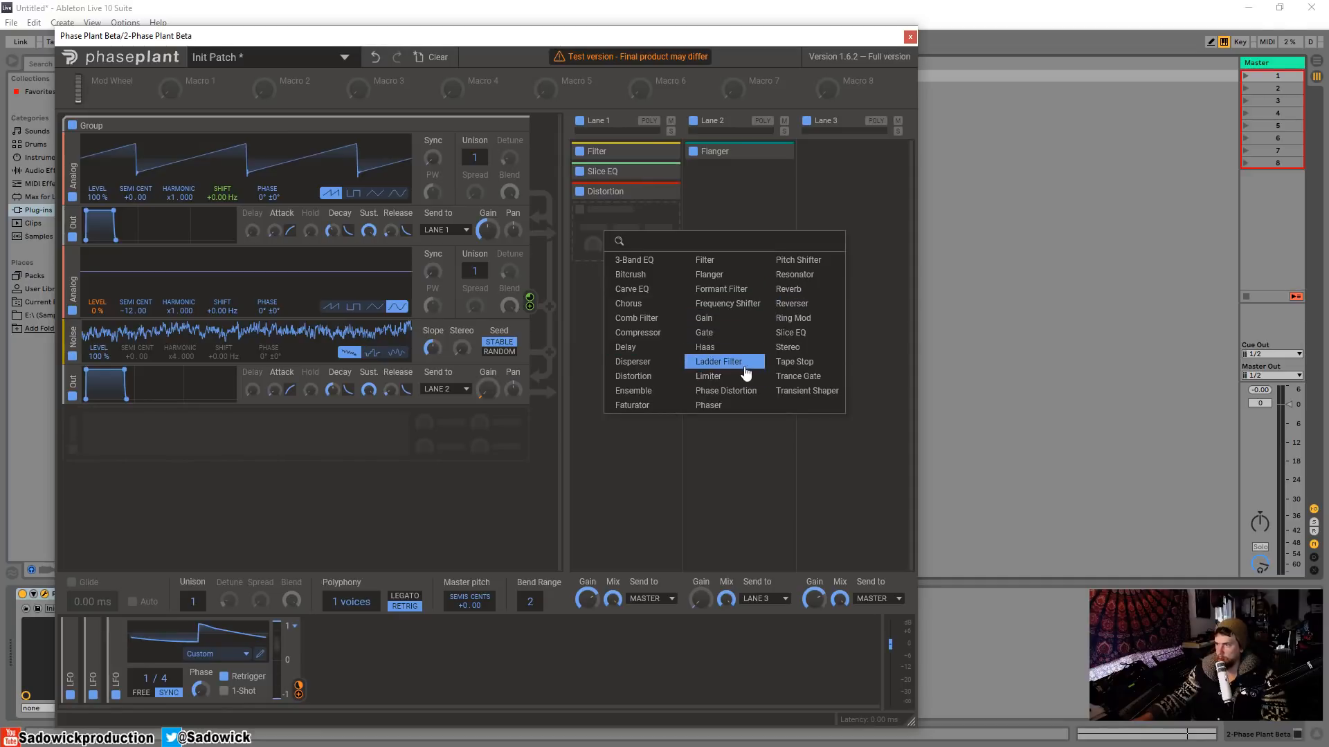
left_click(718, 362)
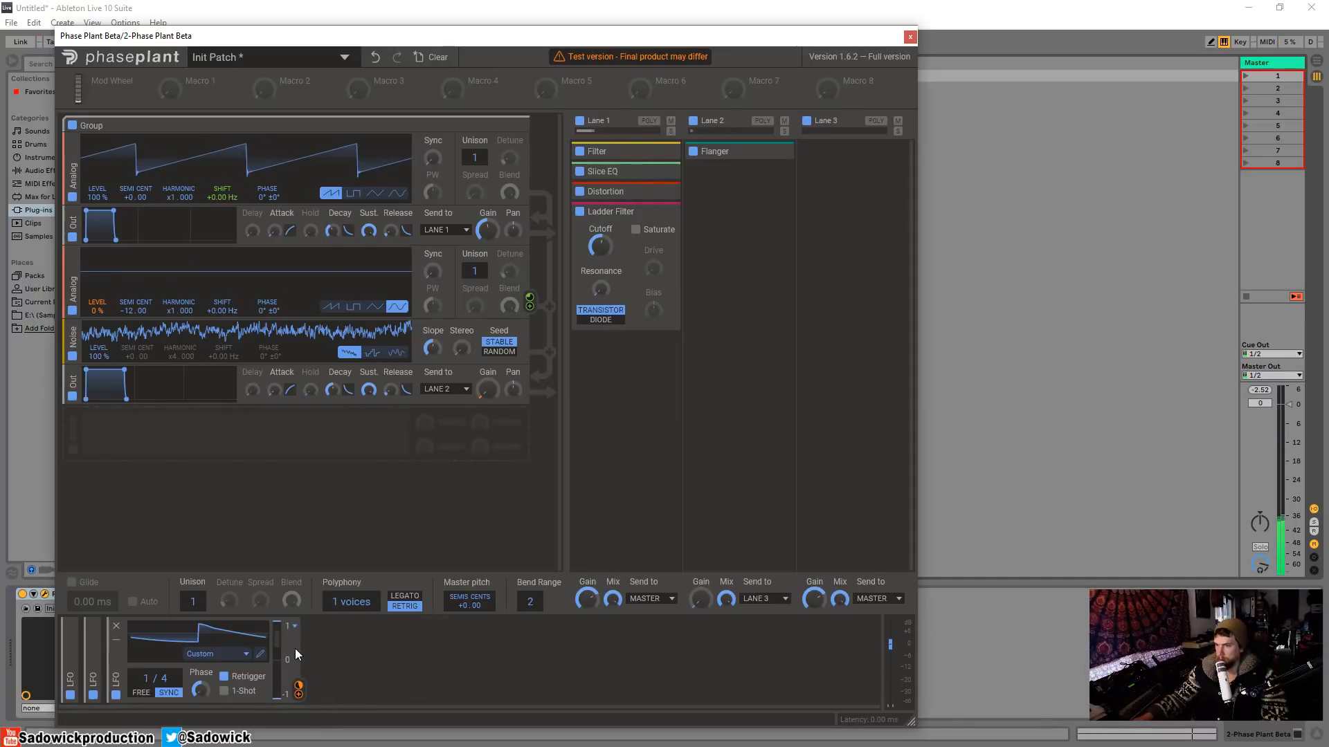
Add a fourth LFO and draw its curve falling from 100% at the start to -100% at 3/8
left_click(351, 647)
left_click(379, 661)
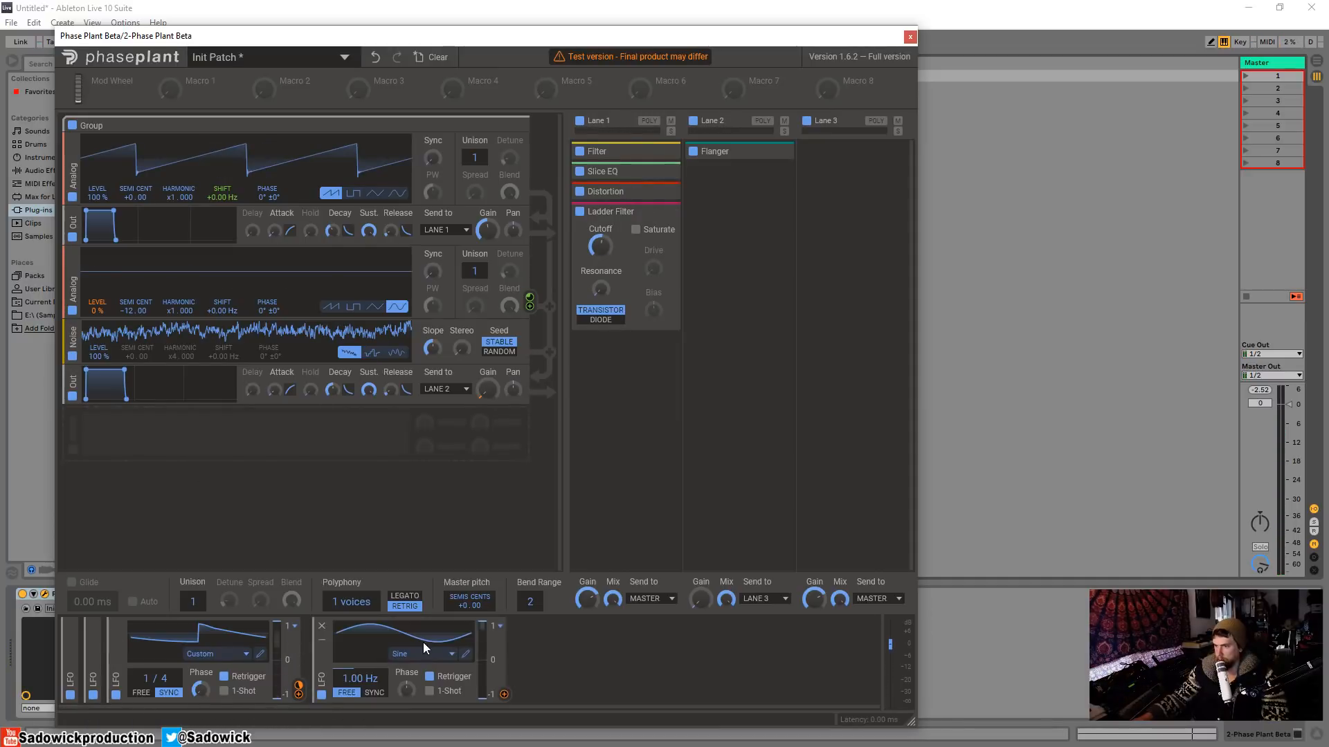
left_click(466, 655)
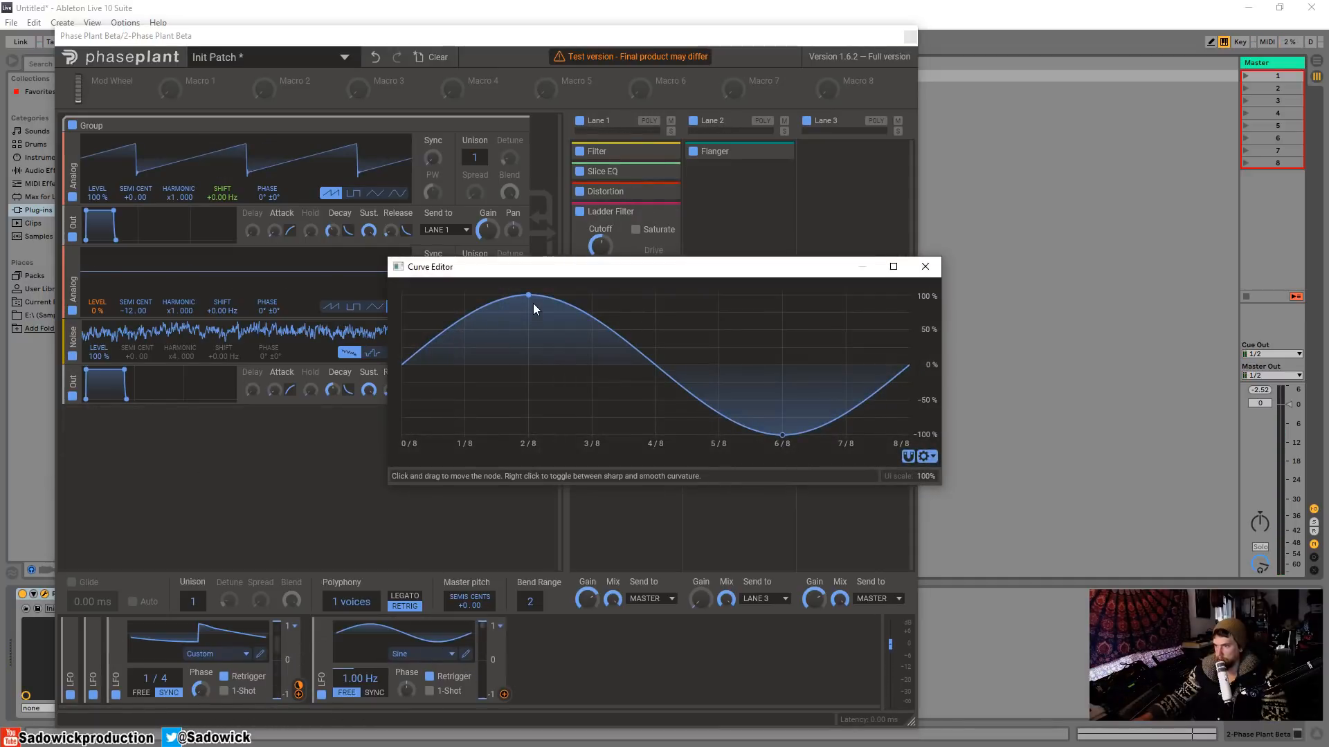
left_click_drag(534, 305, 488, 313)
left_click_drag(851, 372, 909, 435)
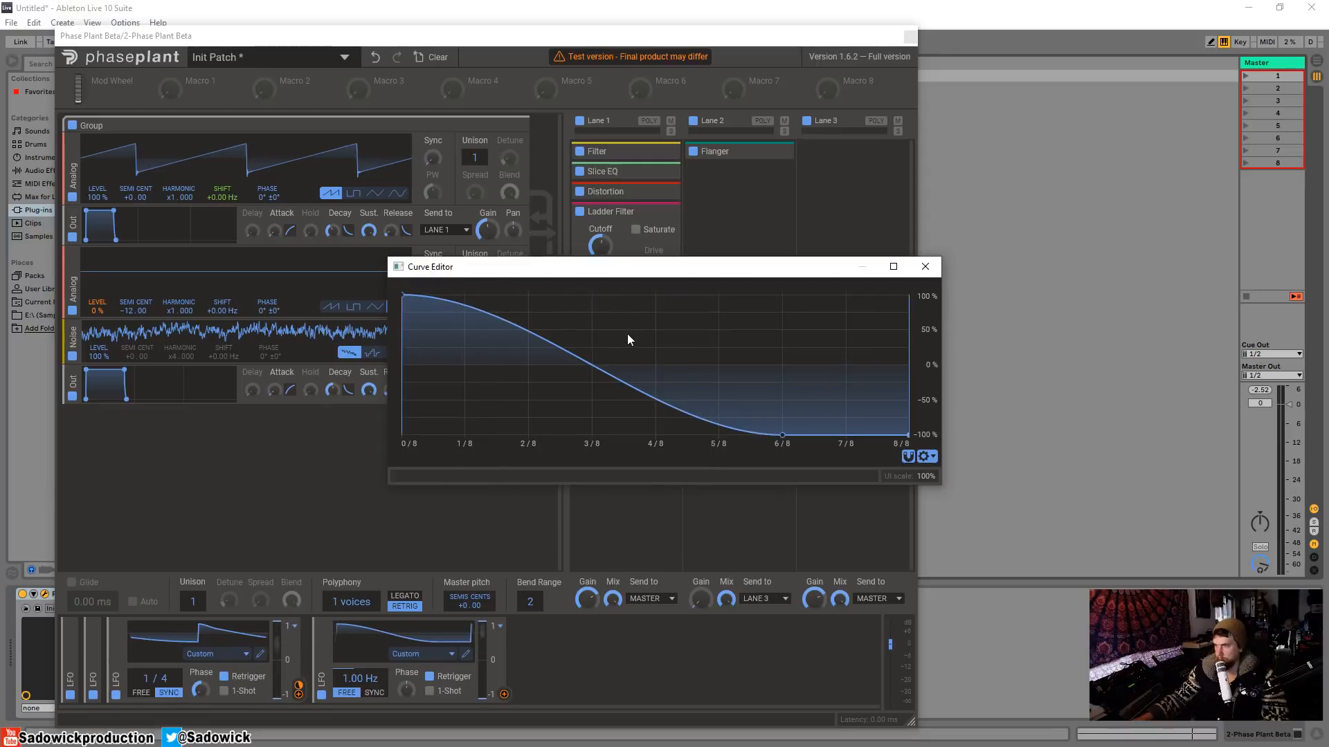
left_click_drag(603, 370, 583, 389)
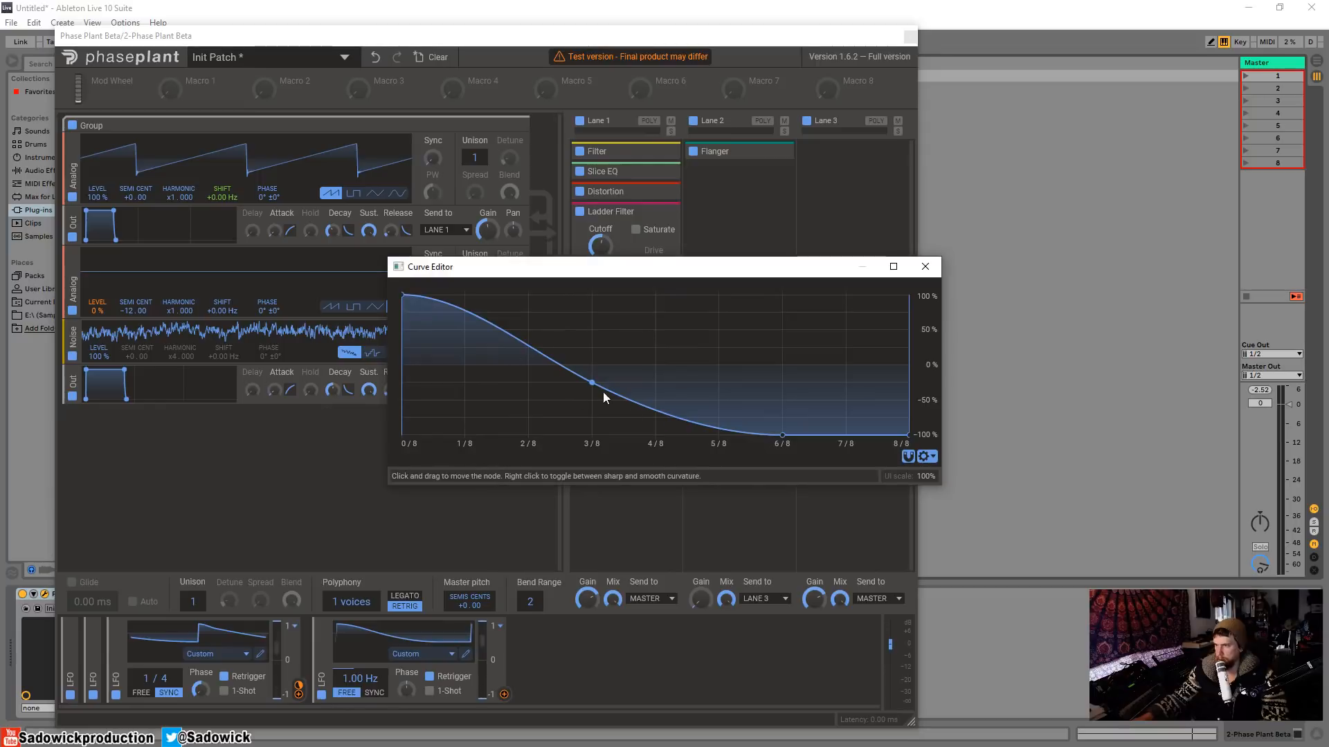
left_click_drag(603, 393, 598, 472)
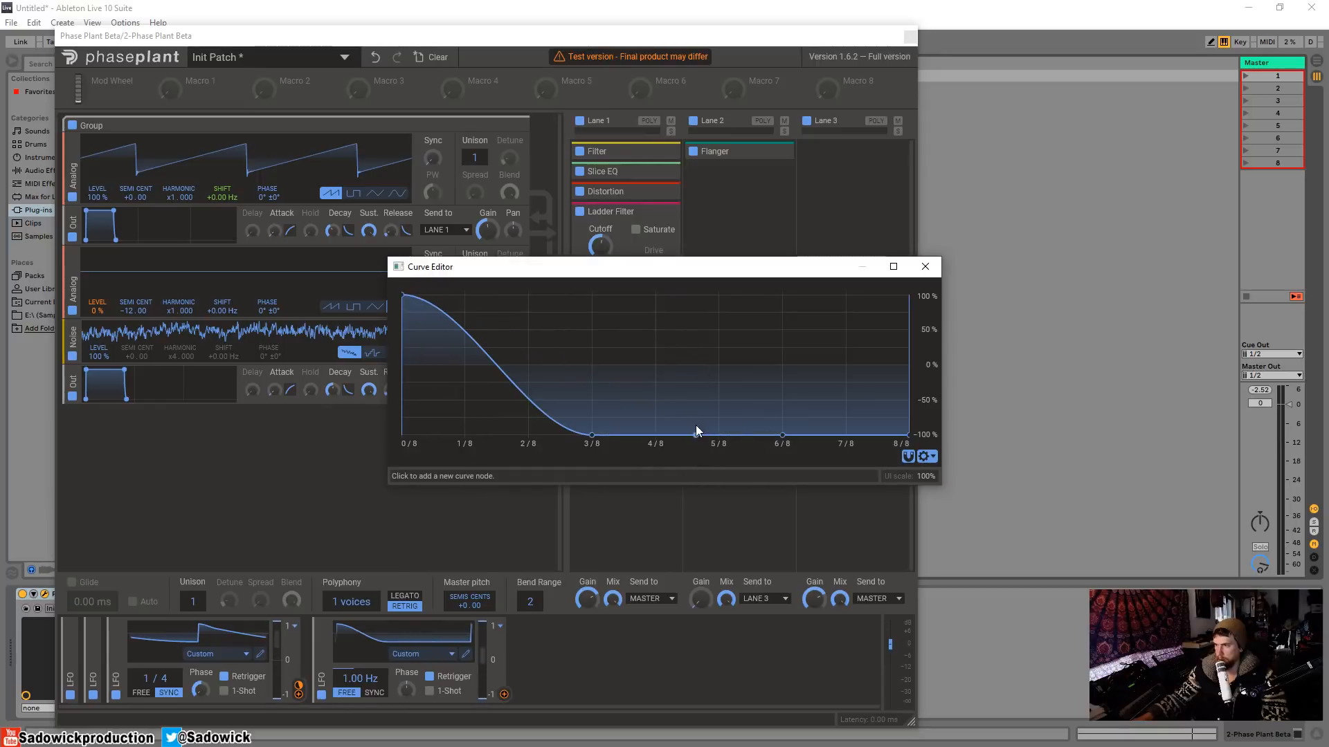
Add two more falling ramps to the LFO curve, from 100% at 4/8 and 6/8, and close the Curve Editor
left_click_drag(696, 426, 676, 284)
left_click_drag(629, 356, 674, 480)
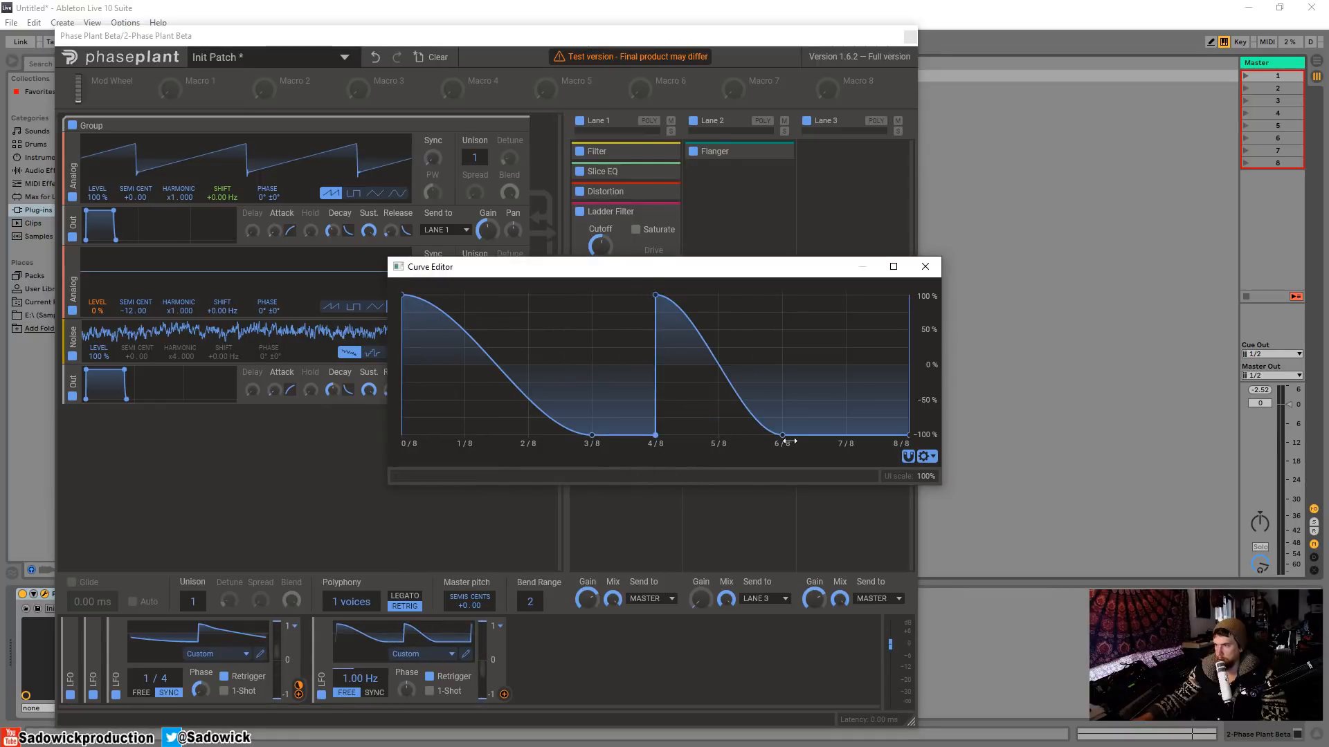
mouse_move(783, 436)
left_mouse_down()
mouse_move(720, 436)
mouse_move(768, 438)
left_mouse_up()
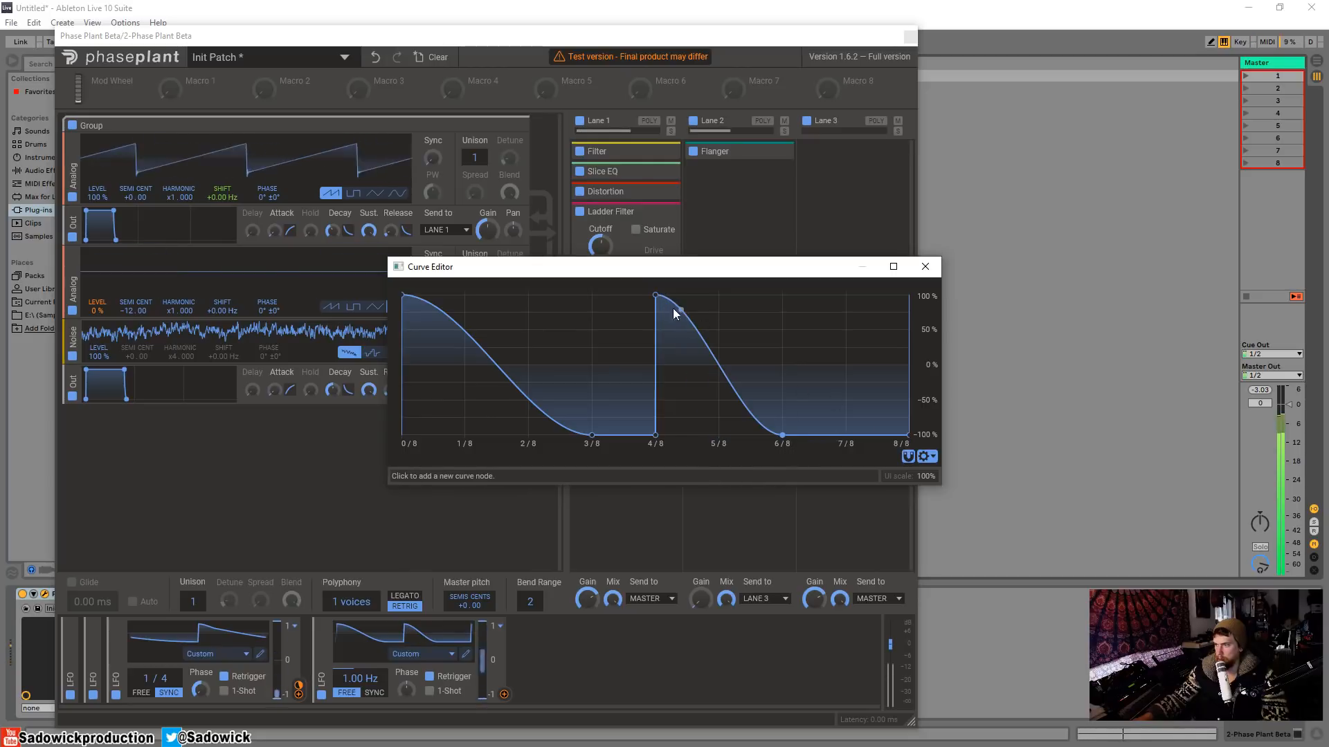
left_click_drag(811, 434, 815, 285)
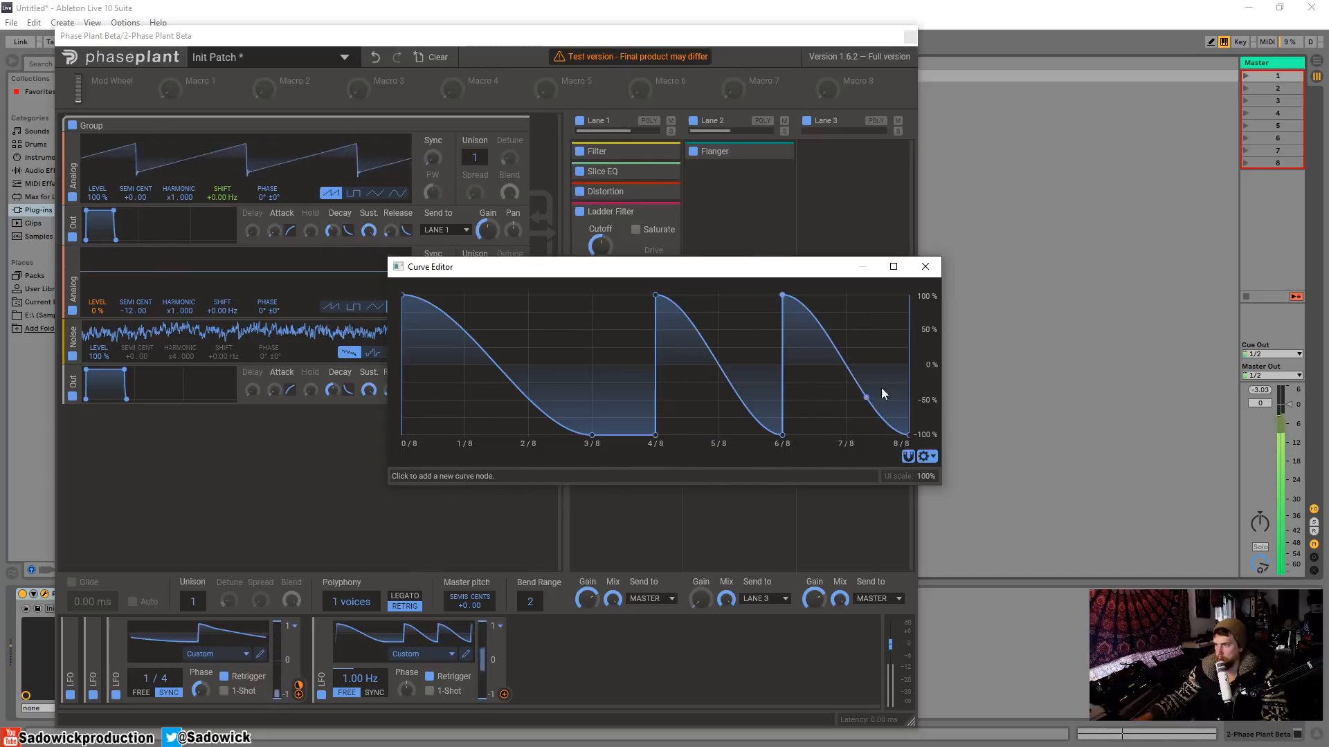
left_click(924, 267)
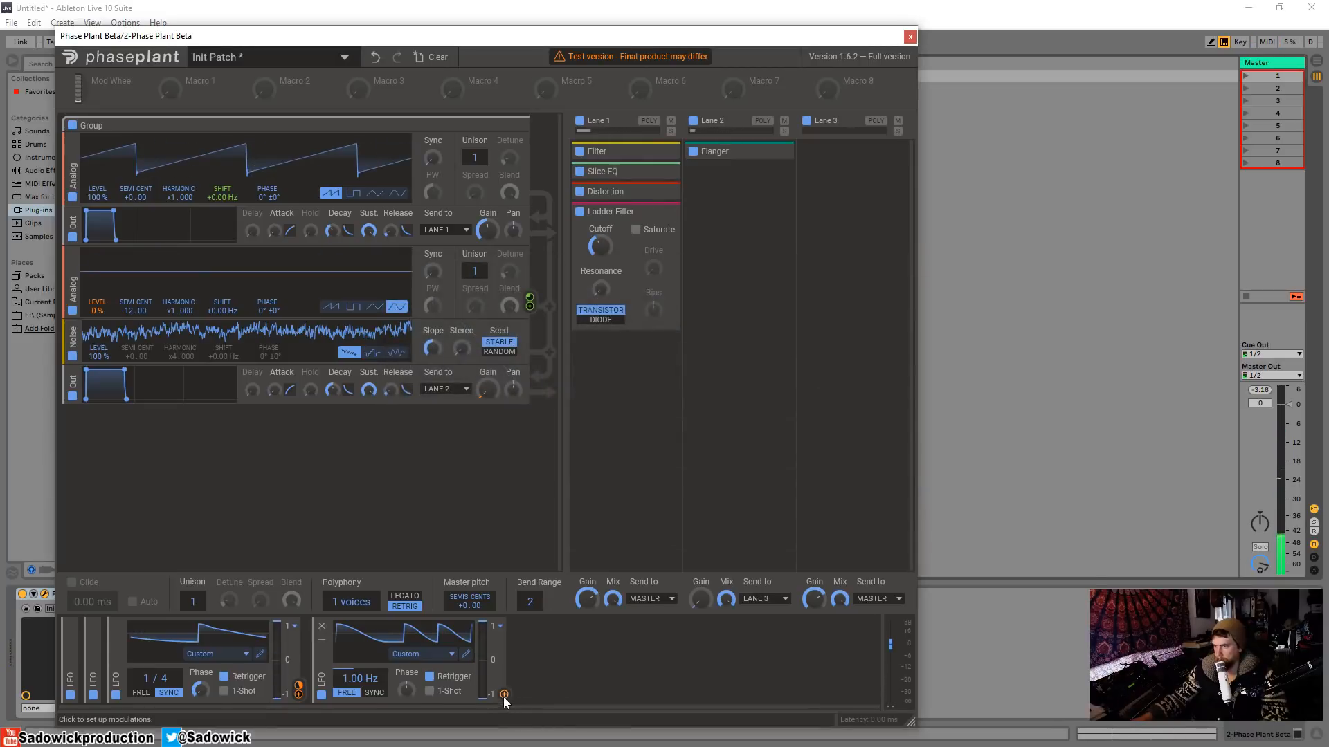
Modulate the Ladder Filter's Cutoff with the new LFO, sync it at 1/4, and adjust the modulation amount
left_click_drag(504, 694, 599, 256)
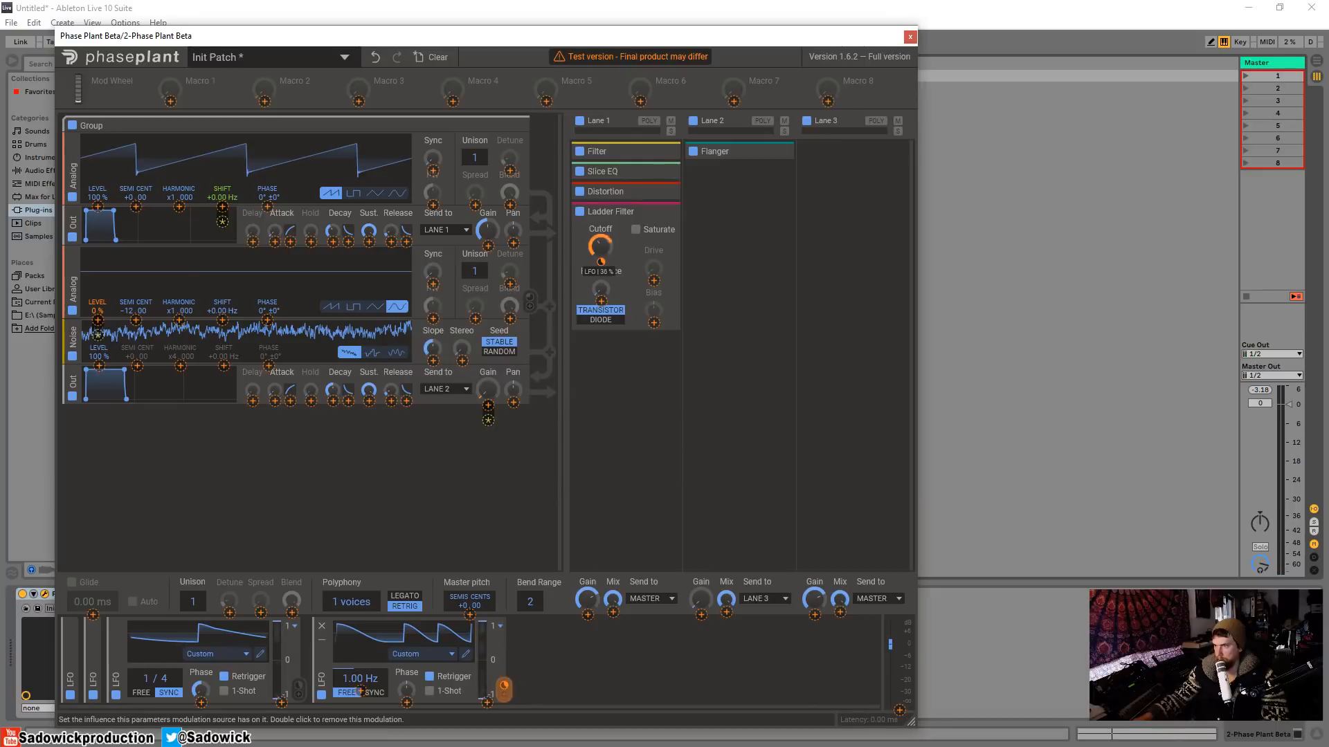
left_click(375, 692)
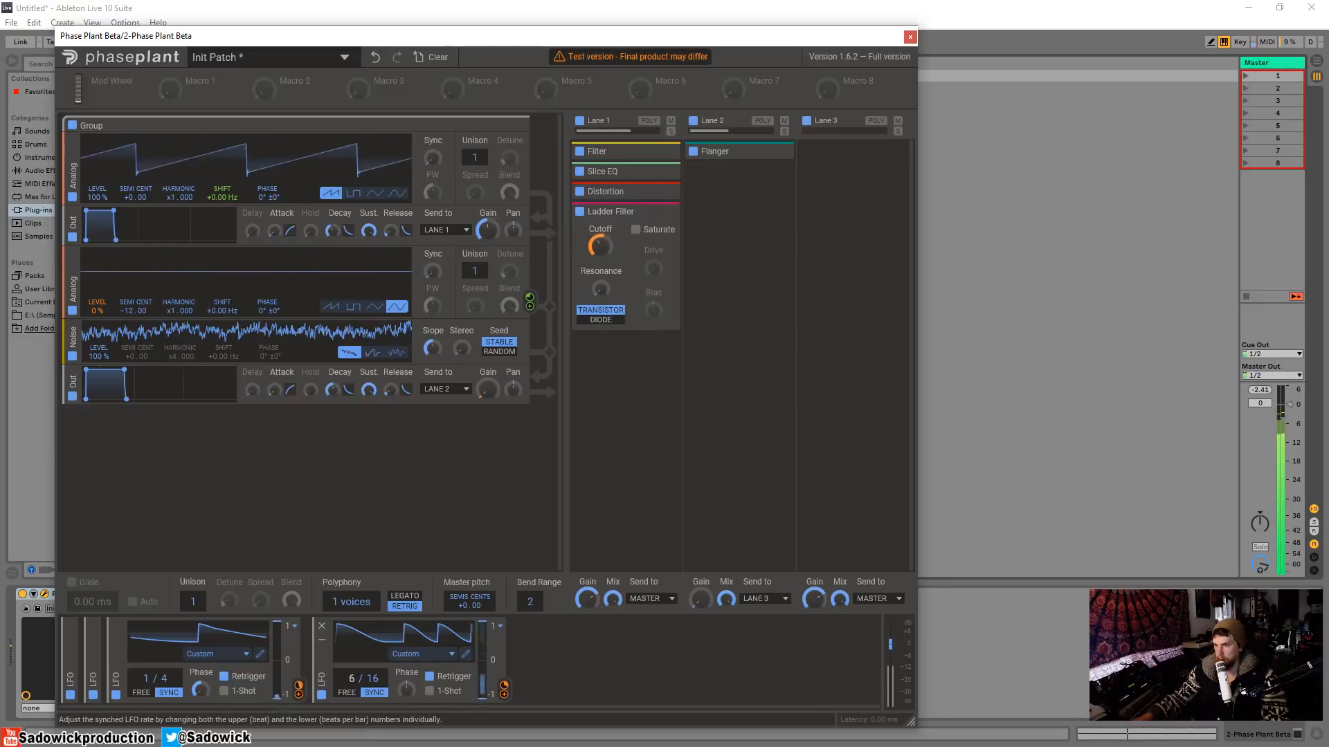
mouse_move(352, 679)
left_mouse_down()
mouse_move(371, 693)
mouse_move(352, 685)
left_mouse_up()
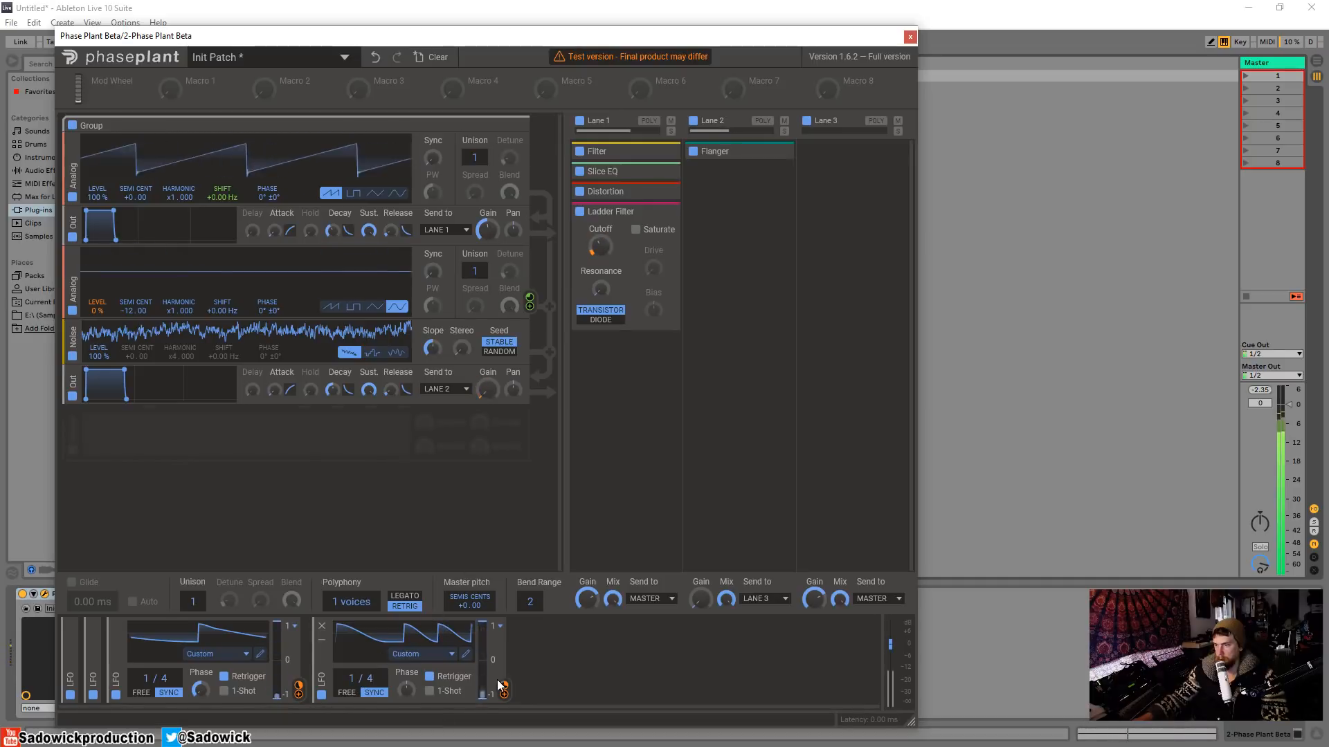
left_click_drag(505, 684, 505, 713)
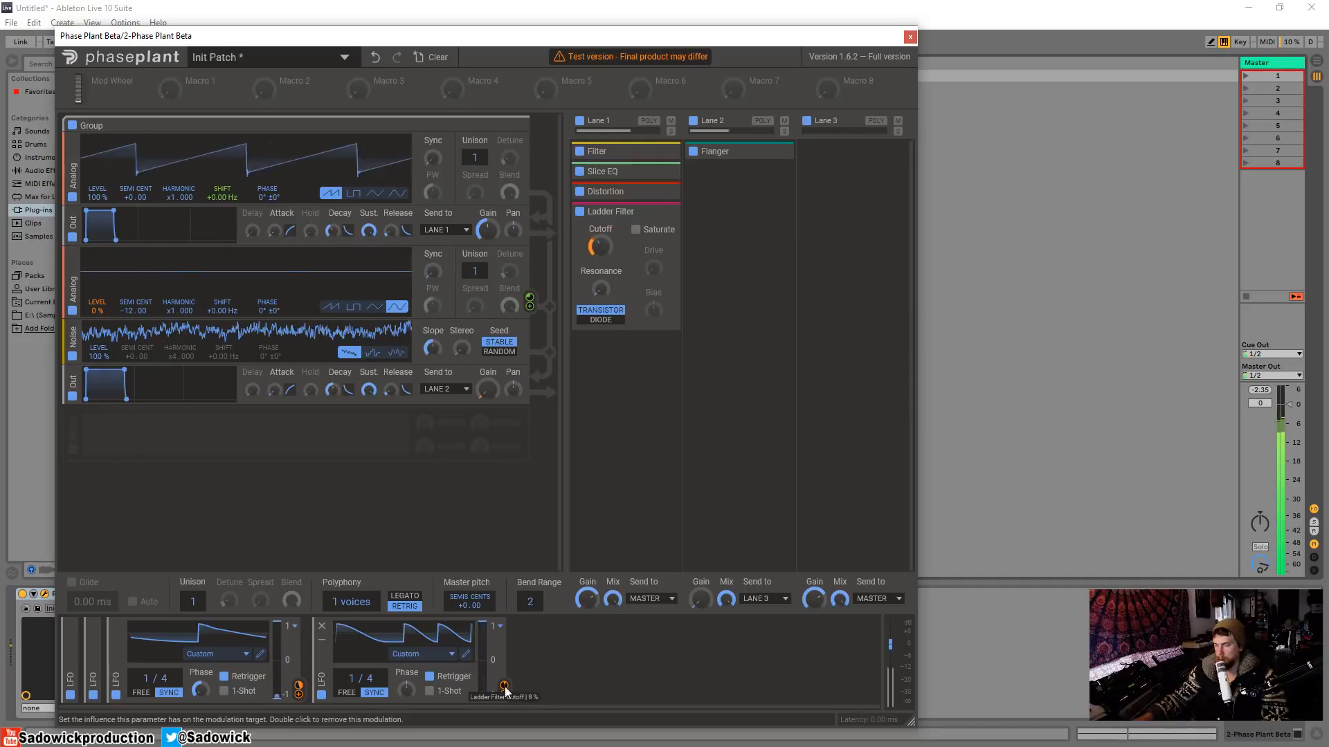
Adjust the Ladder Filter's Cutoff and Resonance, trying the Diode model before returning to Transistor
left_click_drag(601, 247, 601, 239)
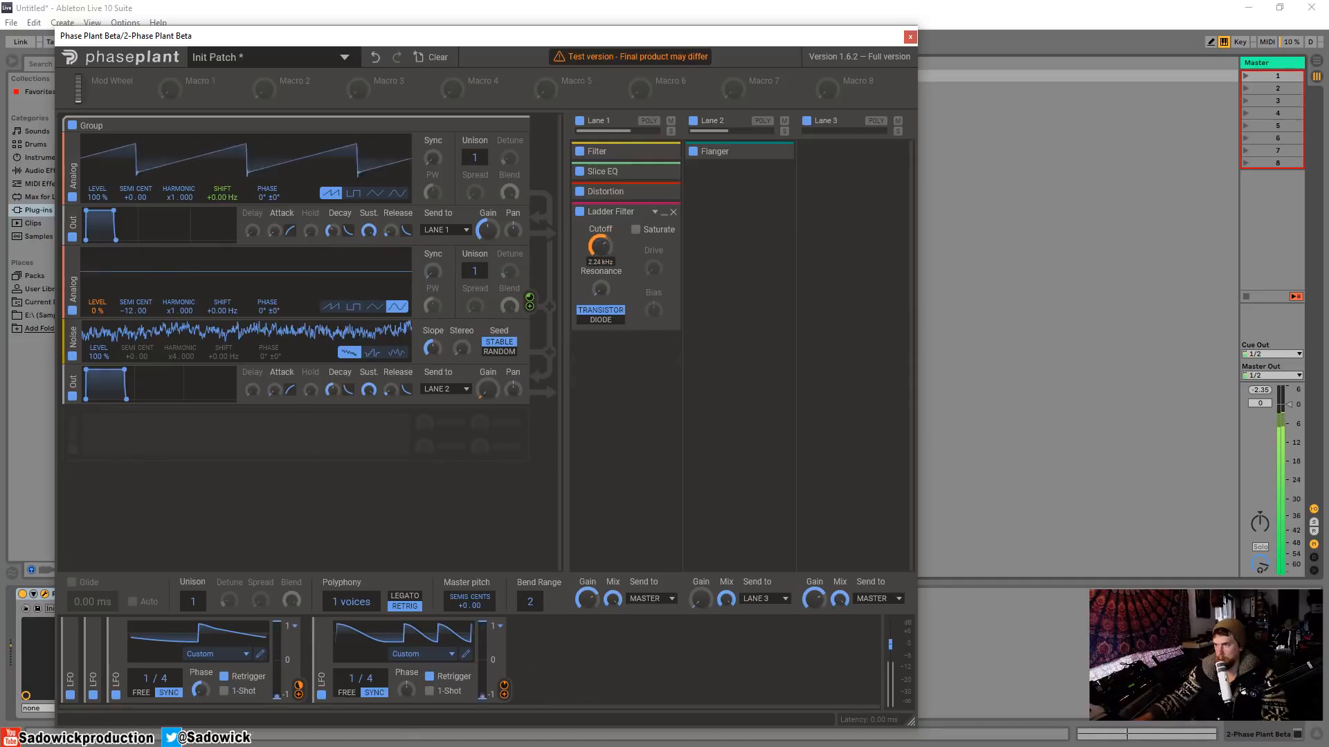
left_click_drag(600, 246, 600, 249)
left_click(605, 321)
left_click(600, 310)
mouse_move(599, 287)
left_mouse_down()
mouse_move(600, 274)
mouse_move(596, 288)
left_mouse_up()
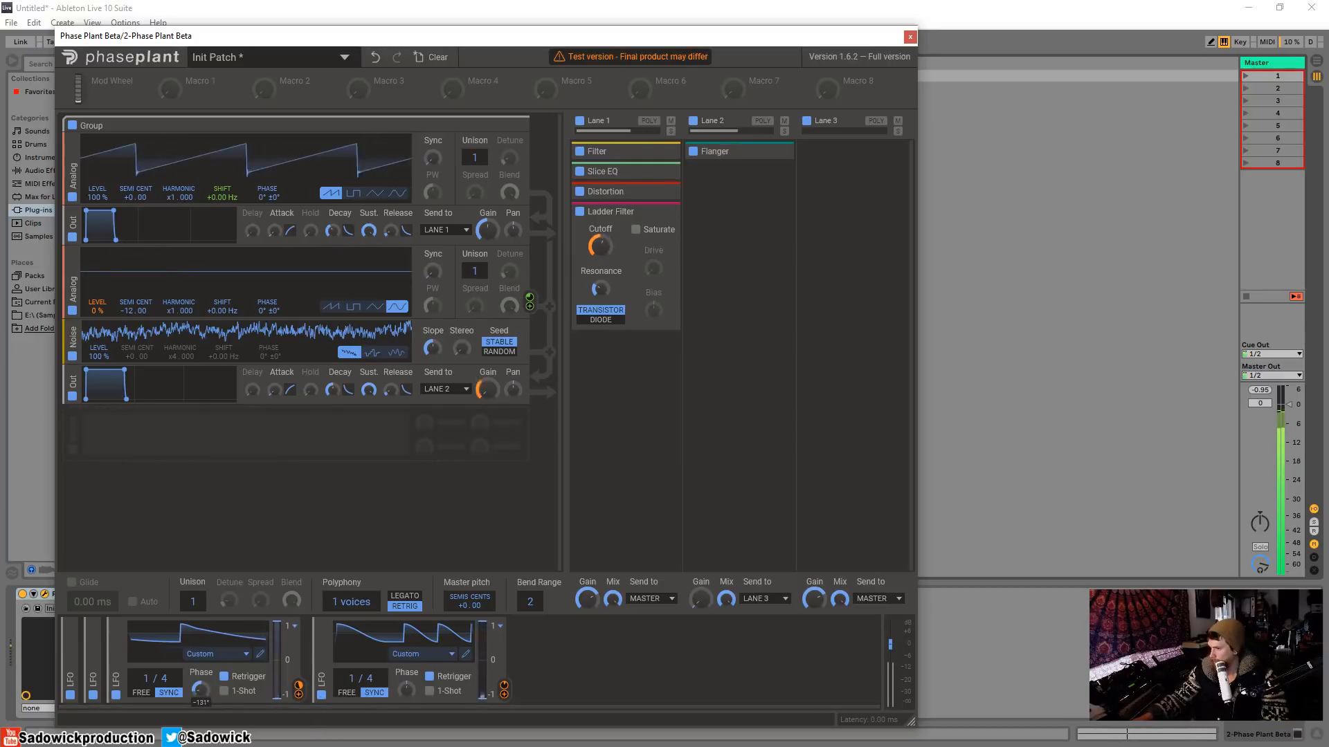
Adjust the new LFO's phase and cutoff modulation amount, set its rate to 4/4, and collapse both expanded LFOs
left_click_drag(406, 690, 407, 640)
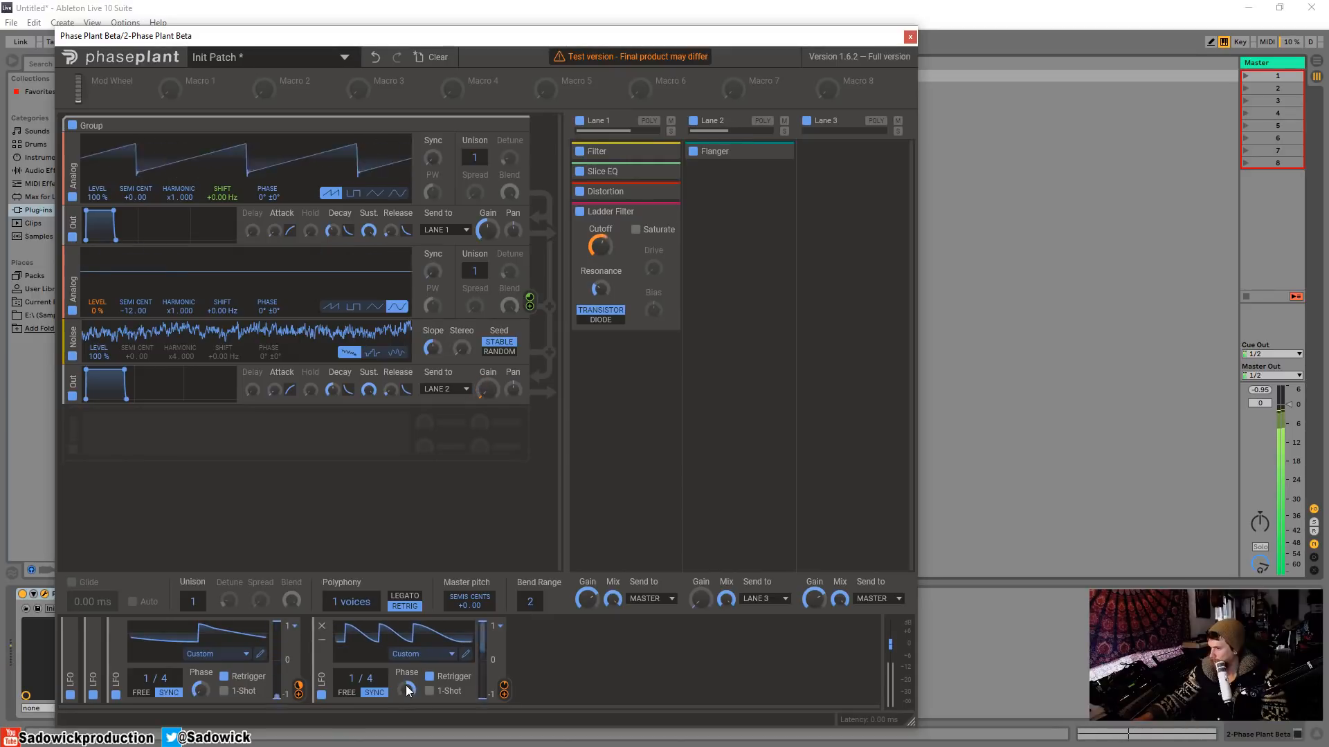
left_click_drag(413, 689, 410, 698)
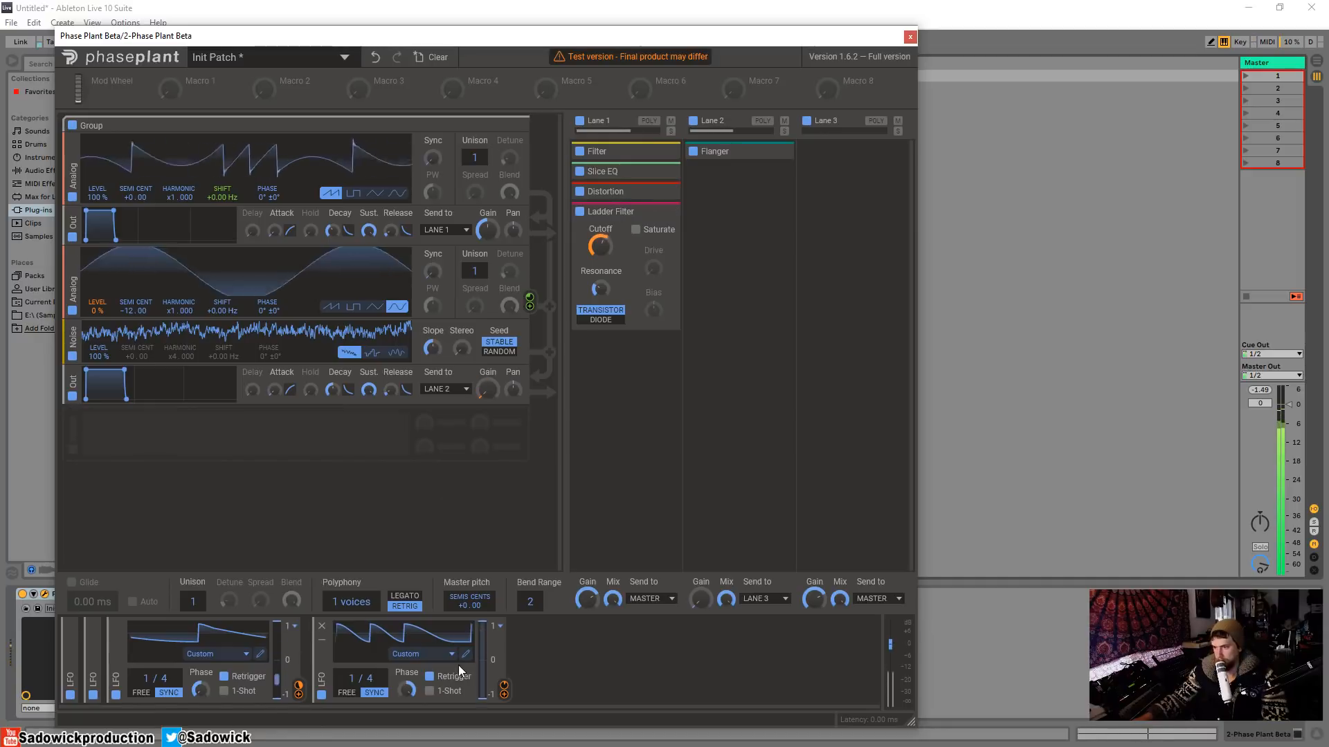
left_click_drag(504, 686, 504, 716)
left_click_drag(409, 691, 409, 671)
double_click(409, 692)
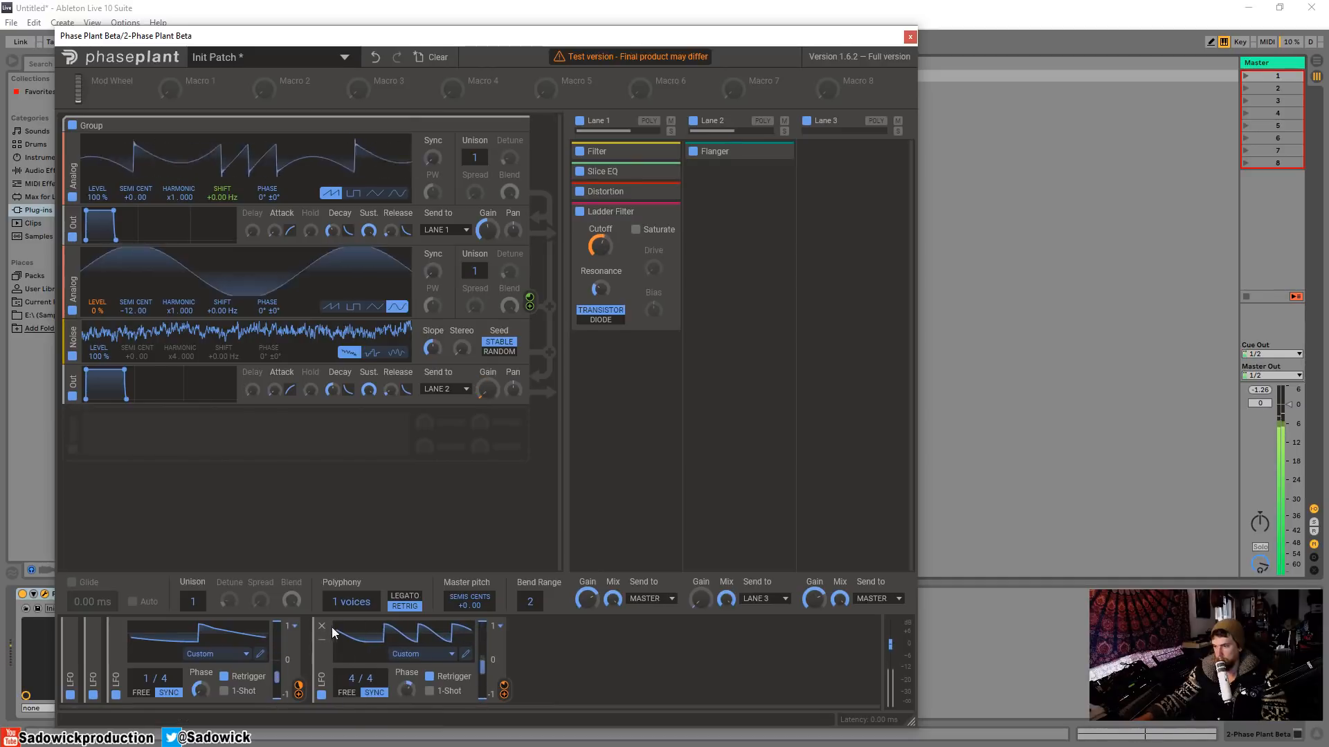
left_click_drag(317, 643, 250, 659)
left_click_drag(115, 649, 116, 643)
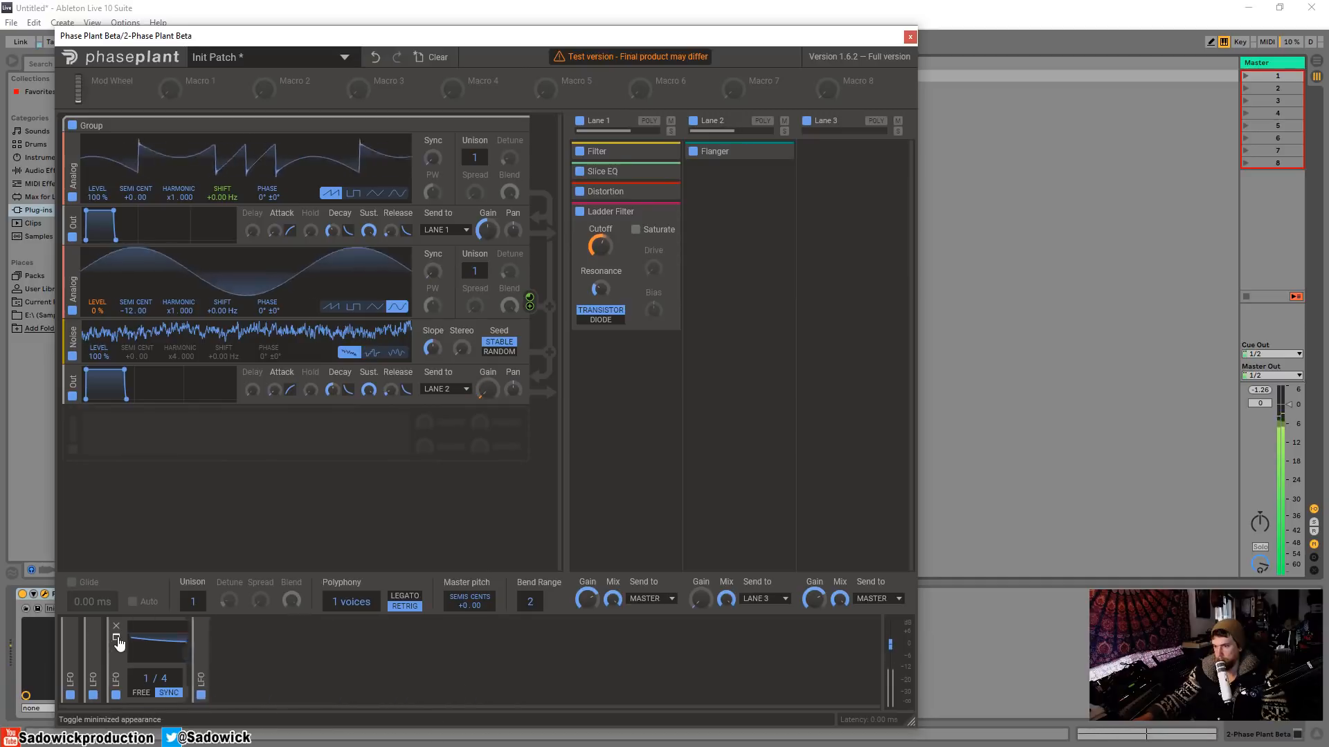
Add a Reverb at the end of Lane 1, adjust its Mix, and fine-tune Lane 2's output gain
left_click(634, 365)
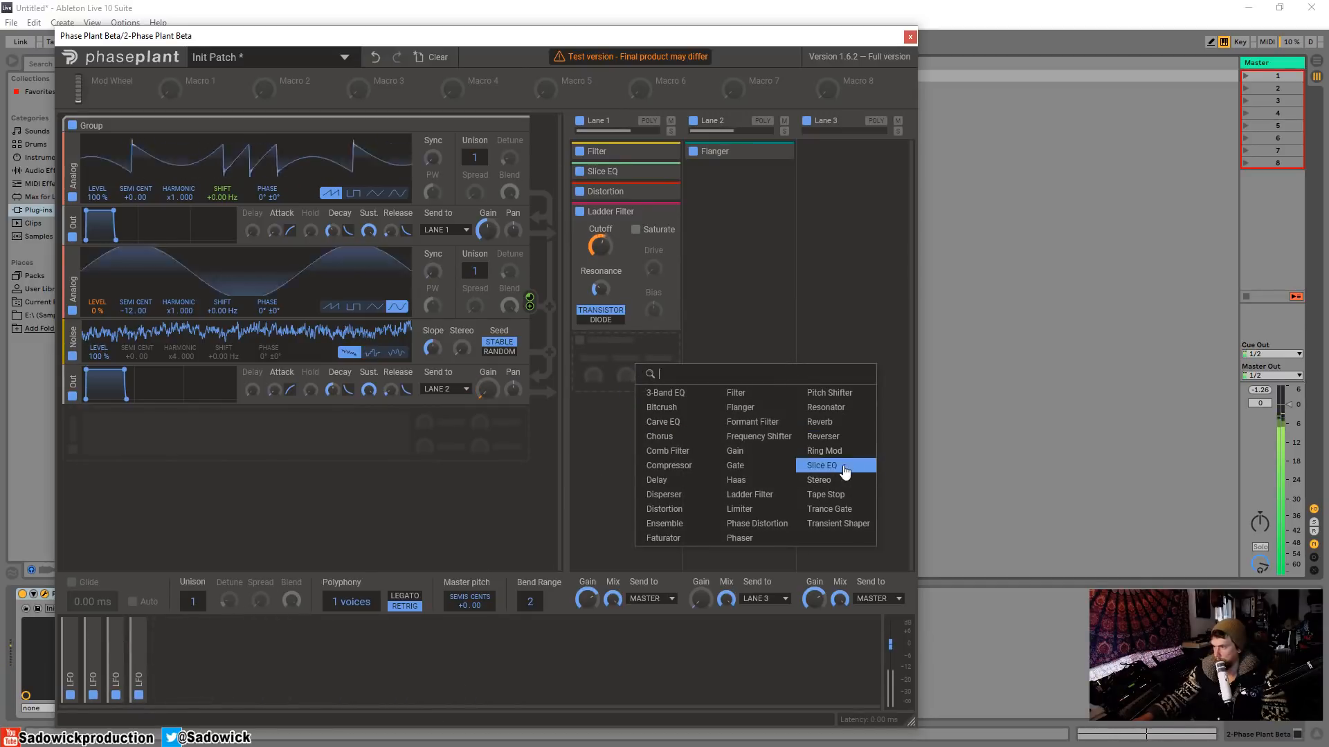
left_click(847, 423)
mouse_move(662, 418)
left_mouse_down()
mouse_move(662, 436)
mouse_move(663, 425)
left_mouse_up()
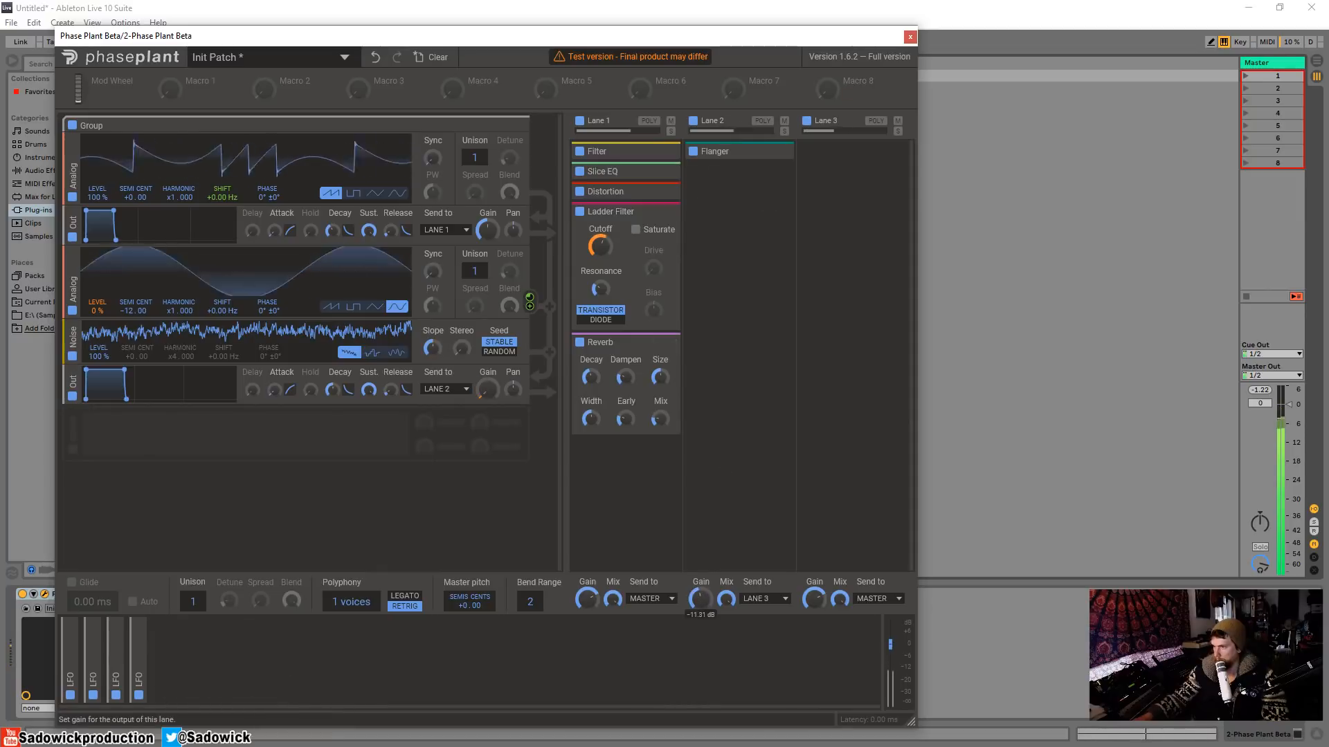
left_click_drag(700, 599, 700, 597)
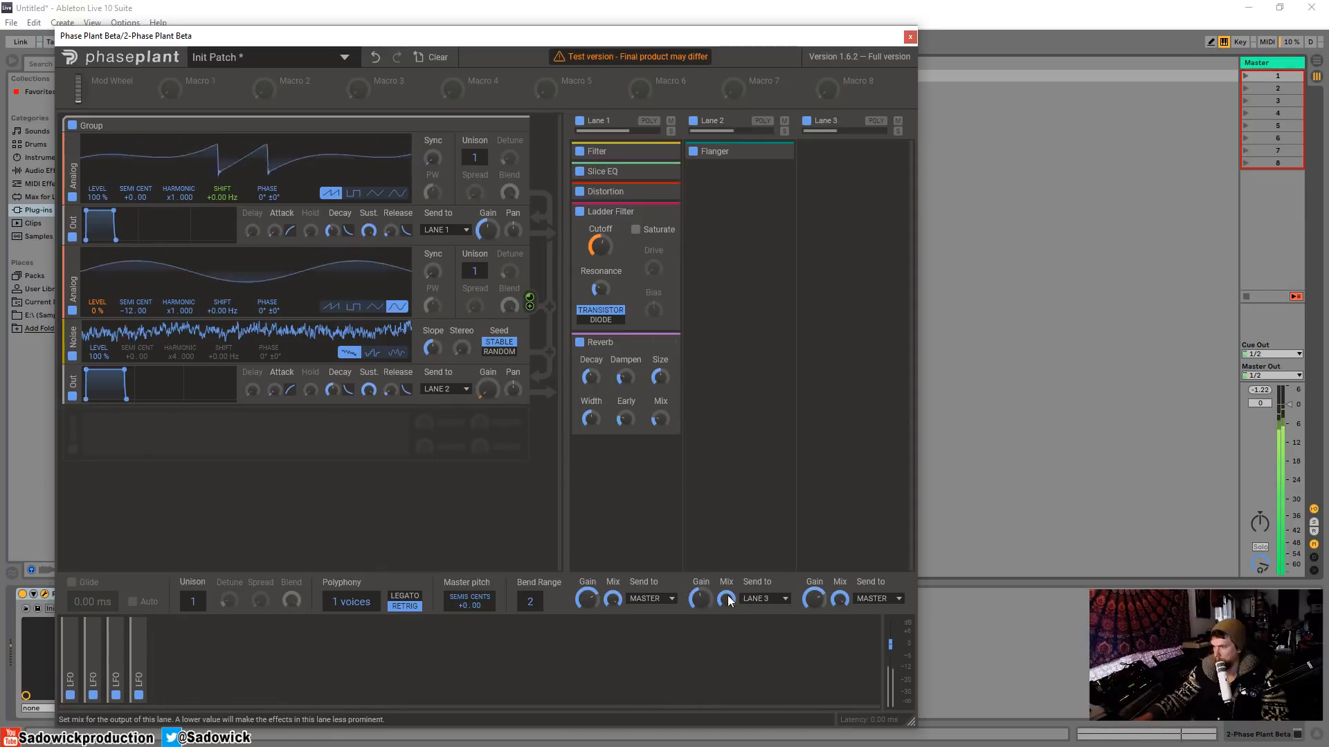
Try a Ring Mod with adjusted Rectify after Lane 2's Flanger, and remove it
left_click(746, 172)
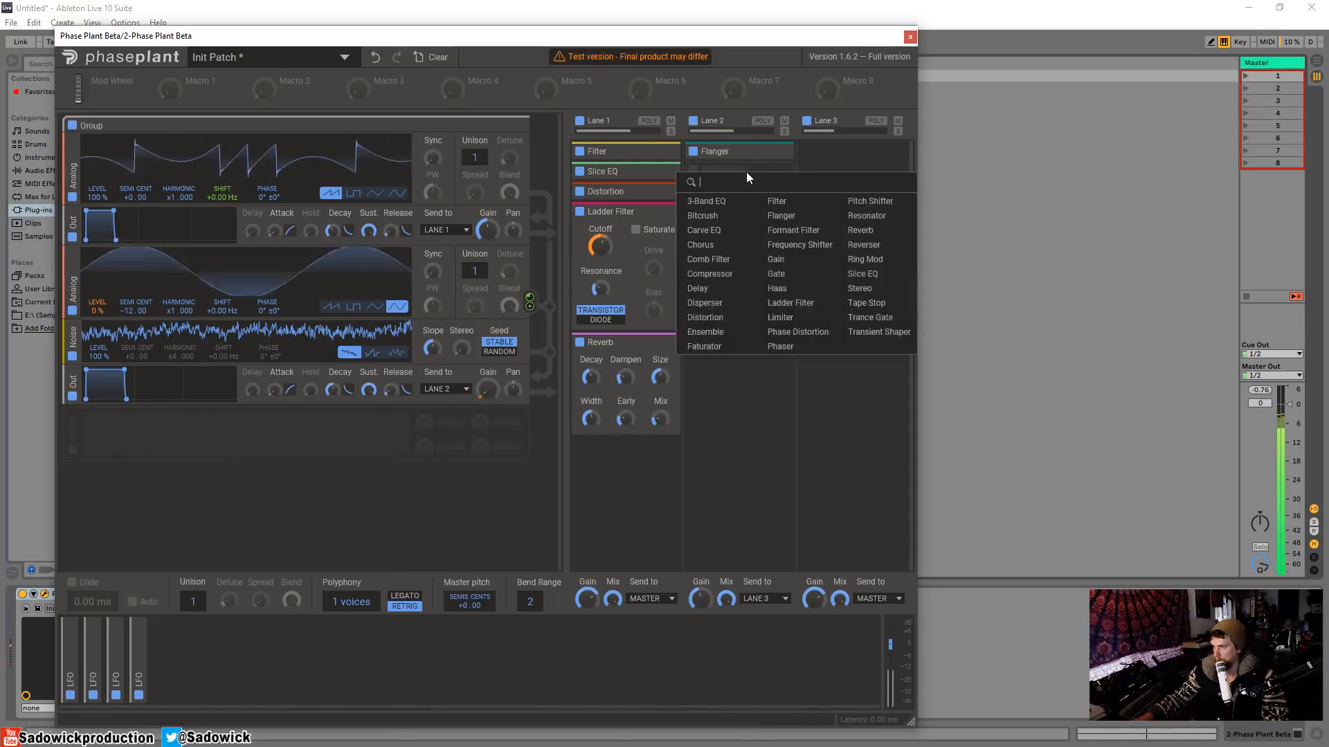
left_click(883, 260)
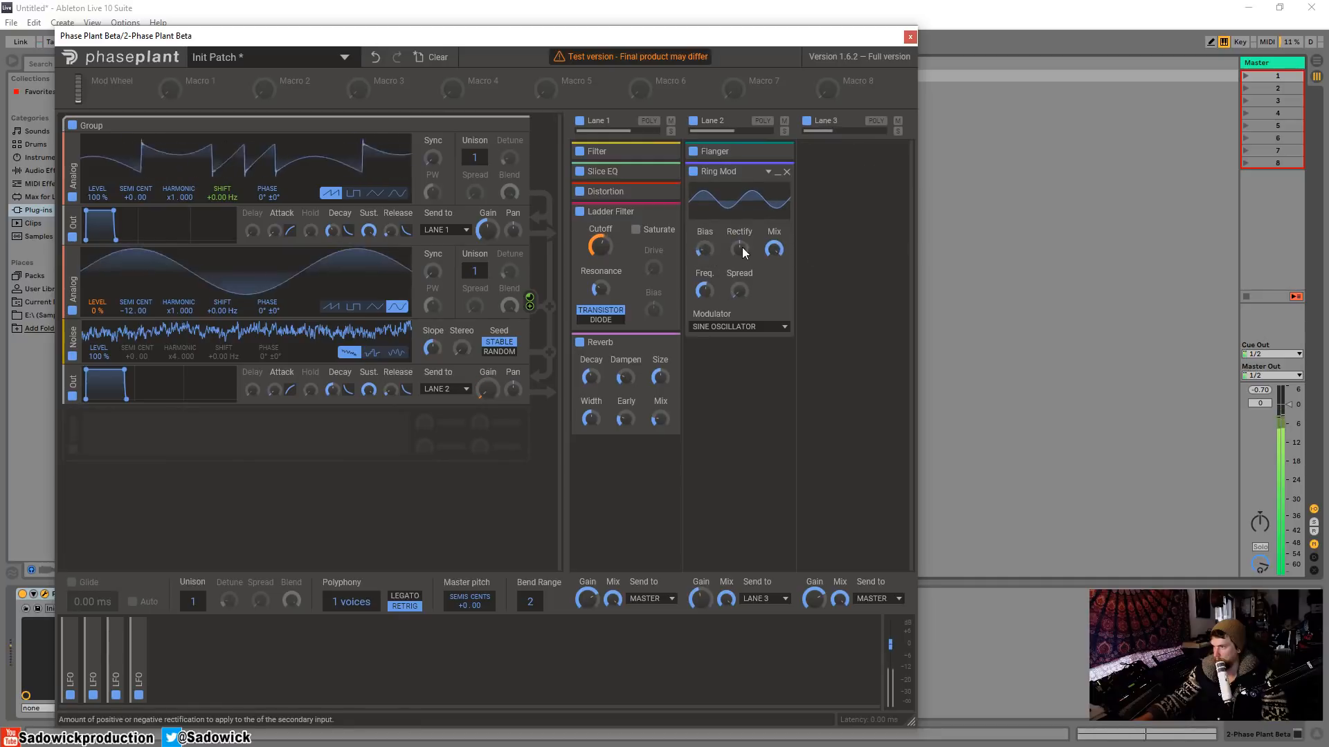
left_click_drag(741, 250, 739, 245)
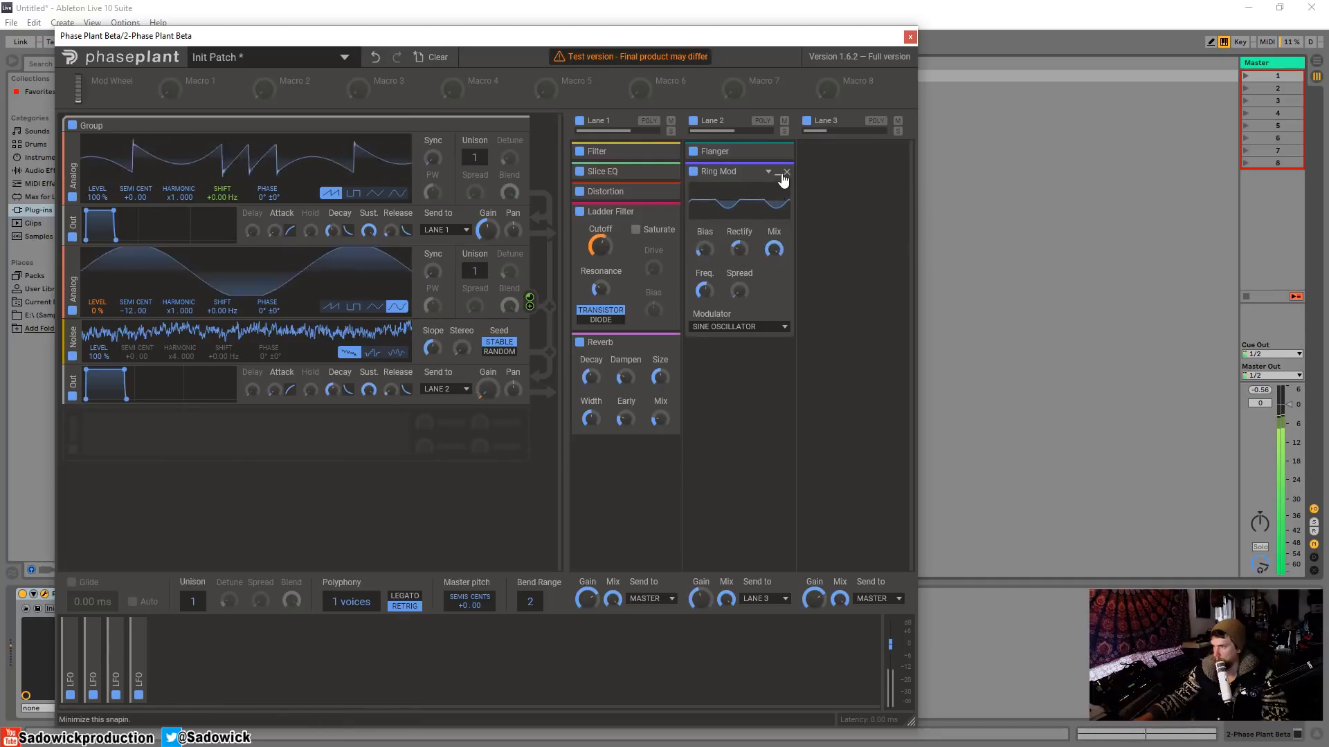
left_click(787, 172)
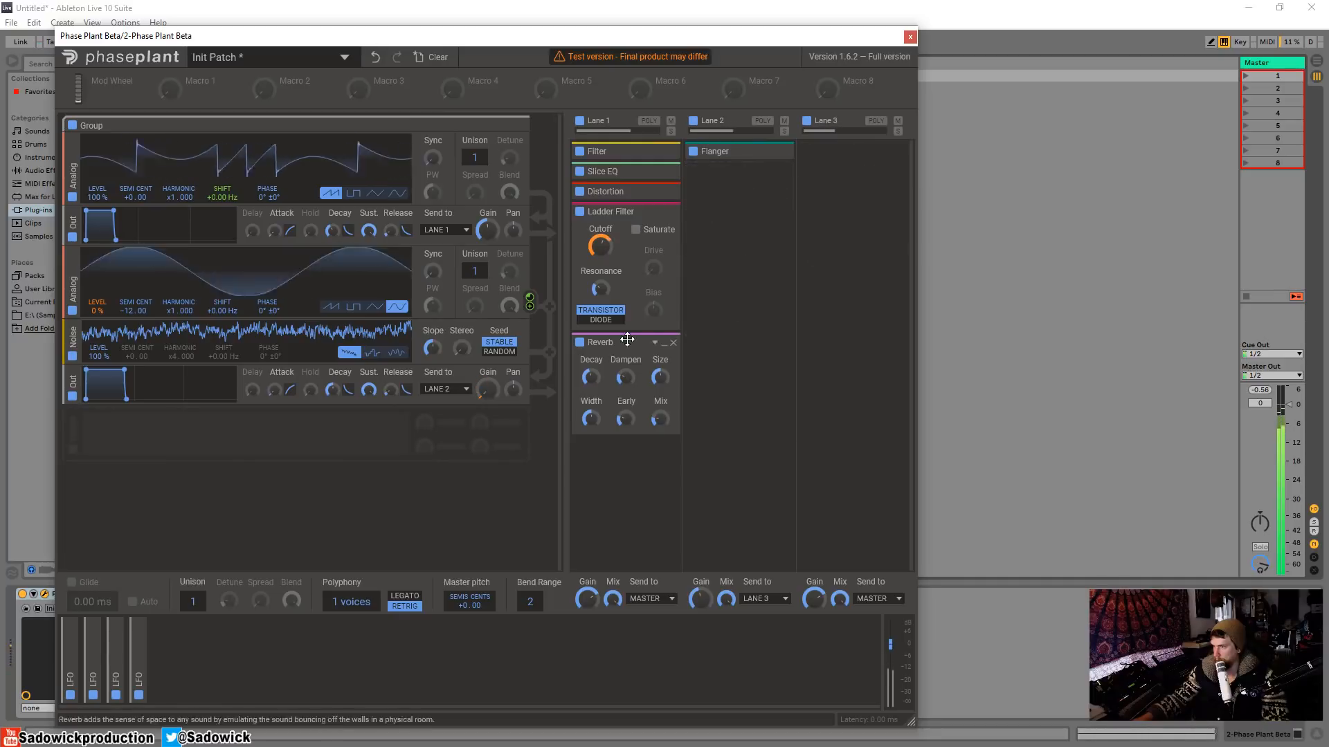
Collapse Lane 1's Reverb and Ladder Filter, and add a Comb Filter at 313 Hz ahead of the Reverb
left_click(664, 345)
left_click(663, 222)
left_click(613, 288)
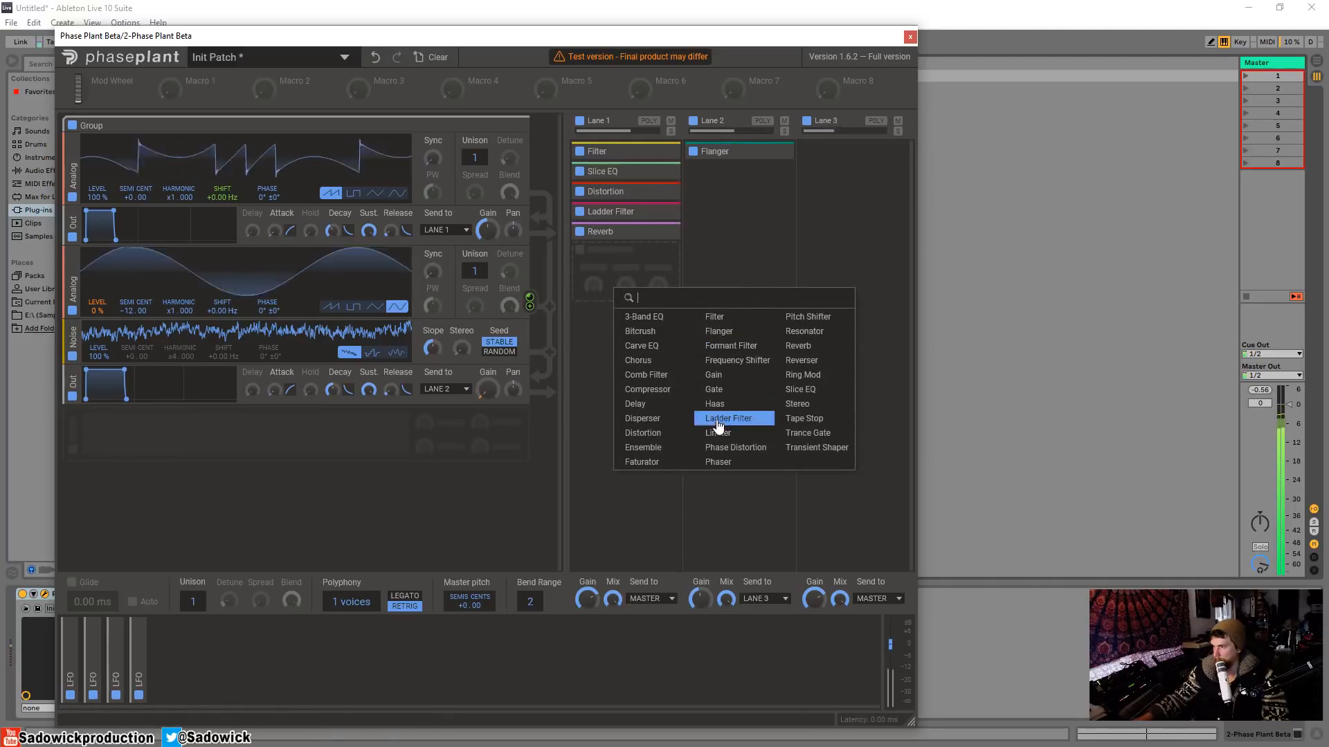
left_click(654, 374)
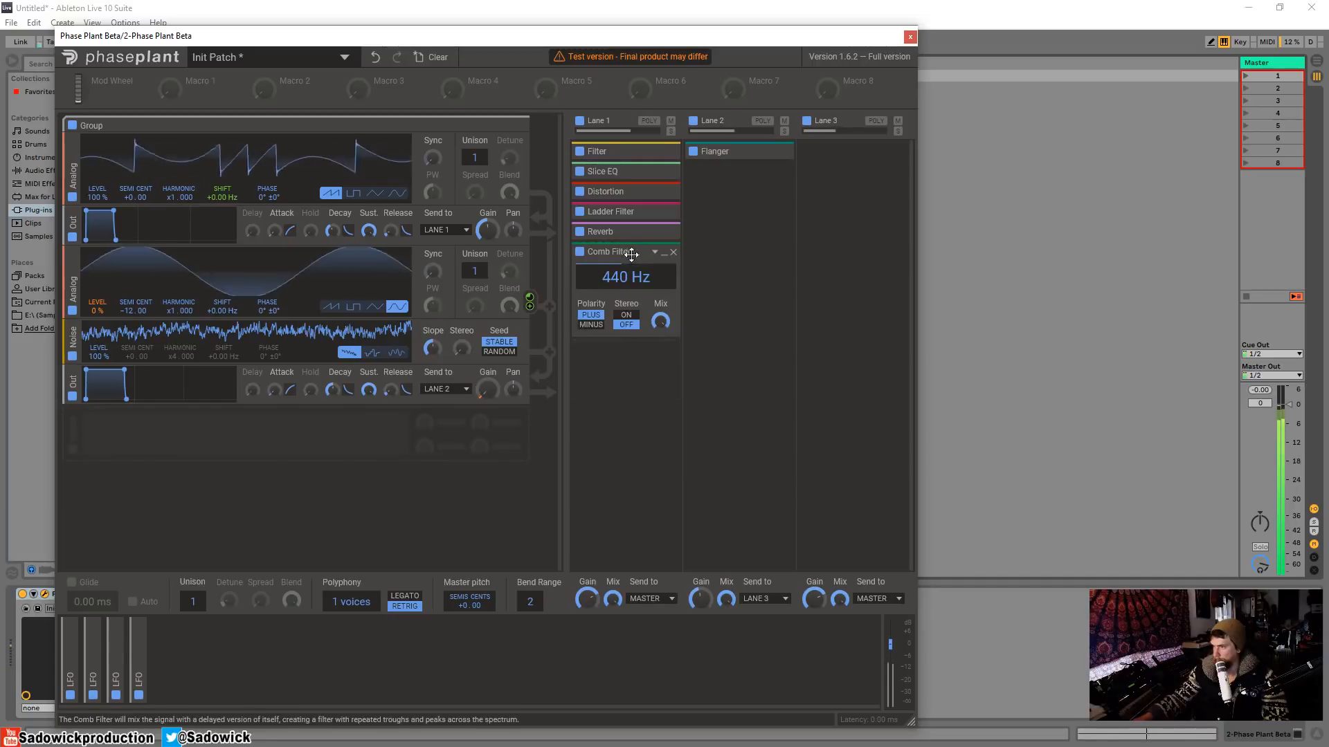
left_click_drag(625, 278, 631, 231)
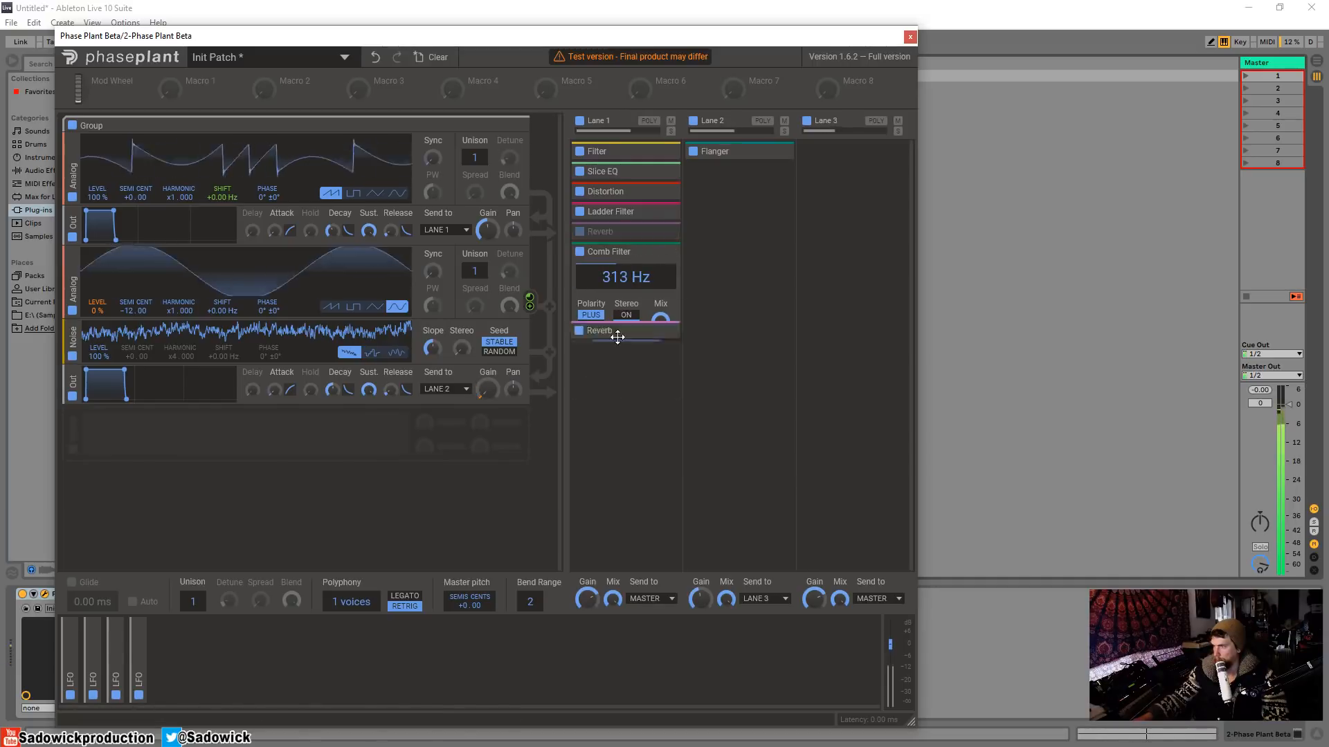
Set the Comb Filter to Minus polarity with Stereo off and its frequency to 308 Hz
left_click(625, 303)
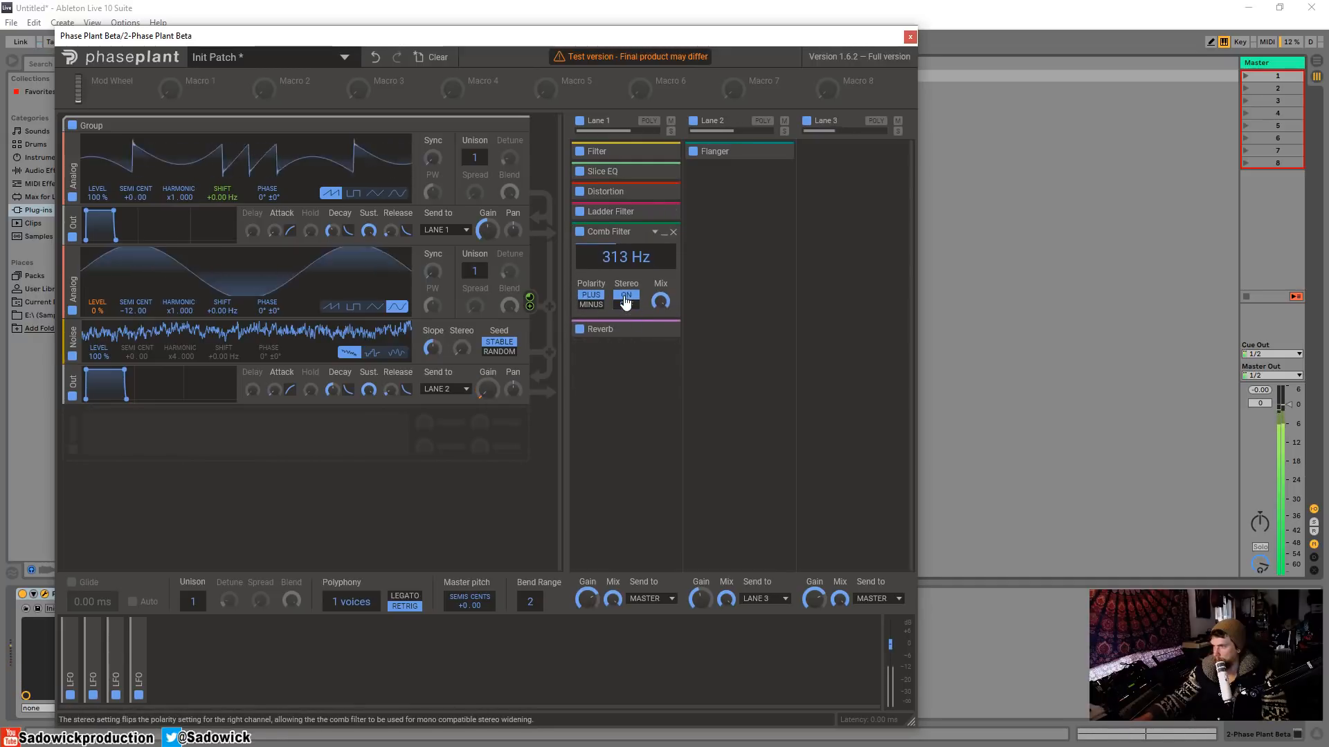
left_click(625, 305)
left_click(591, 304)
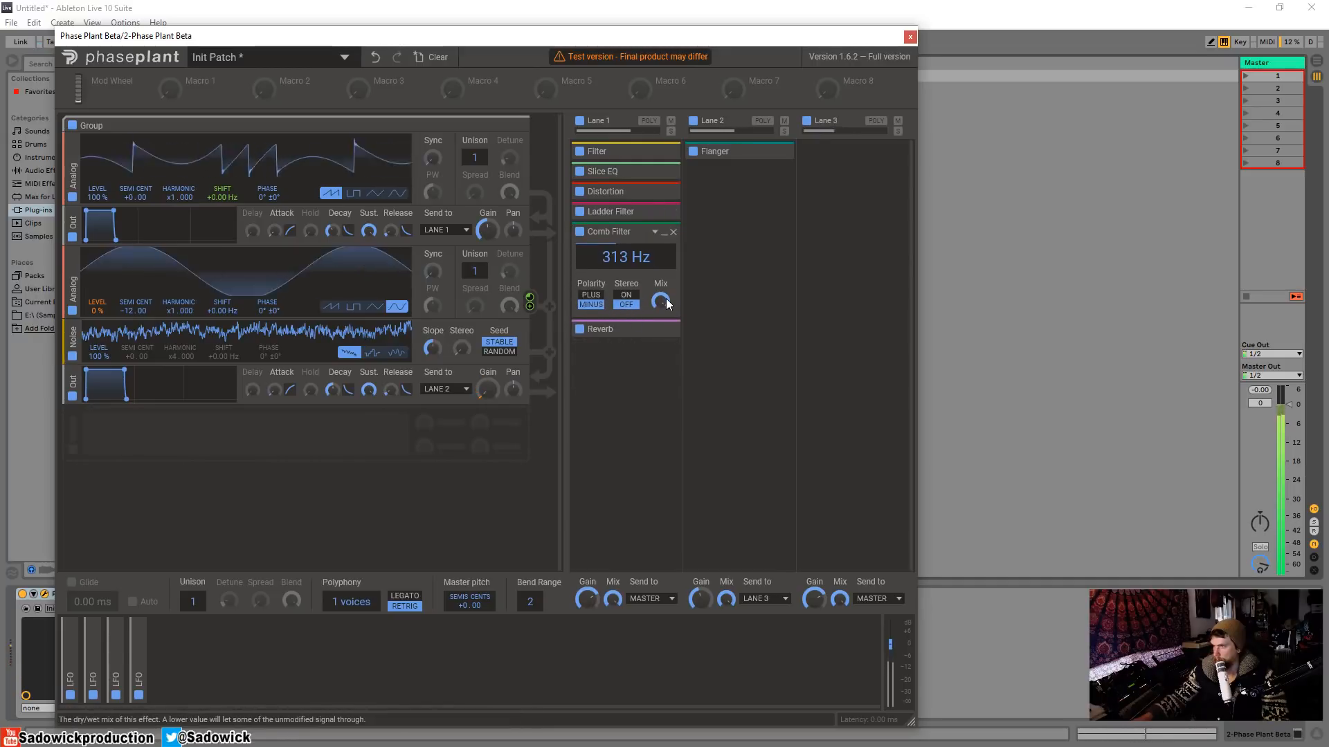
mouse_move(625, 257)
left_mouse_down()
mouse_move(626, 229)
mouse_move(622, 272)
left_mouse_up()
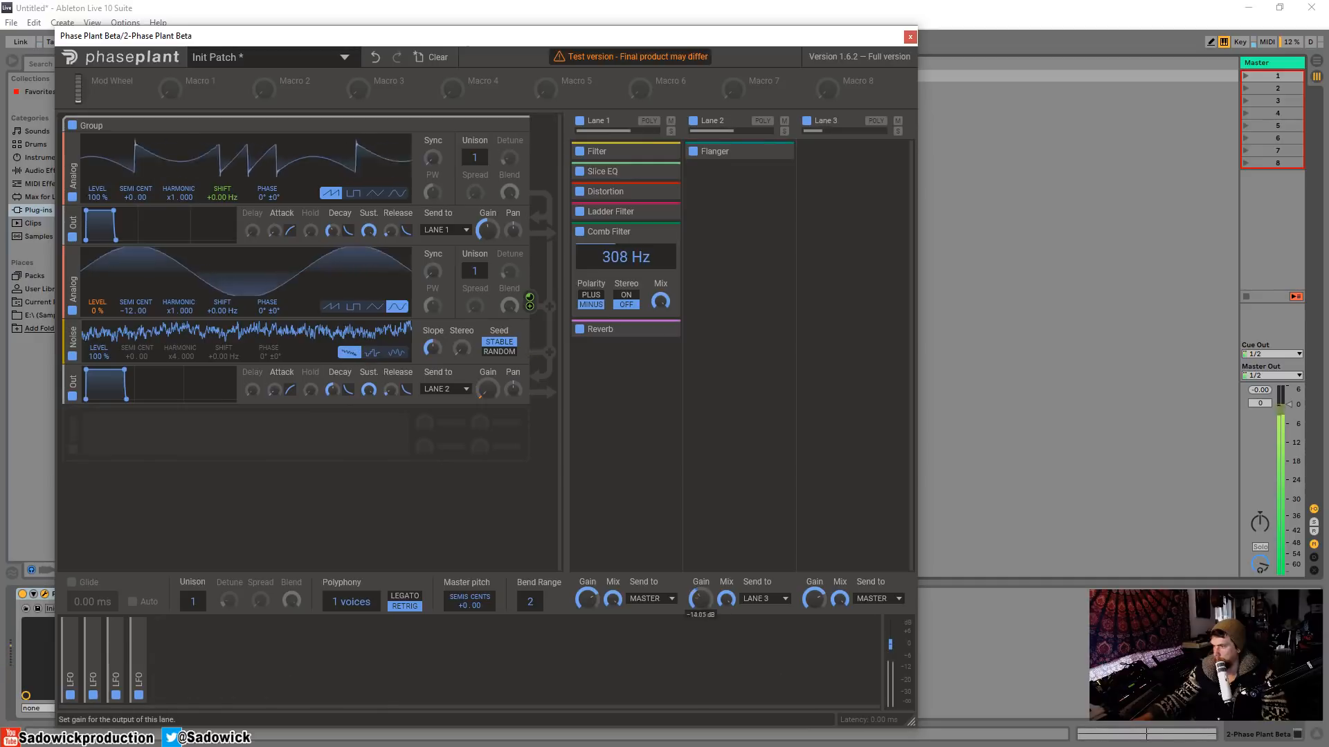
Add a band-pass Filter after Lane 2's Flanger and raise its Q
left_click(714, 186)
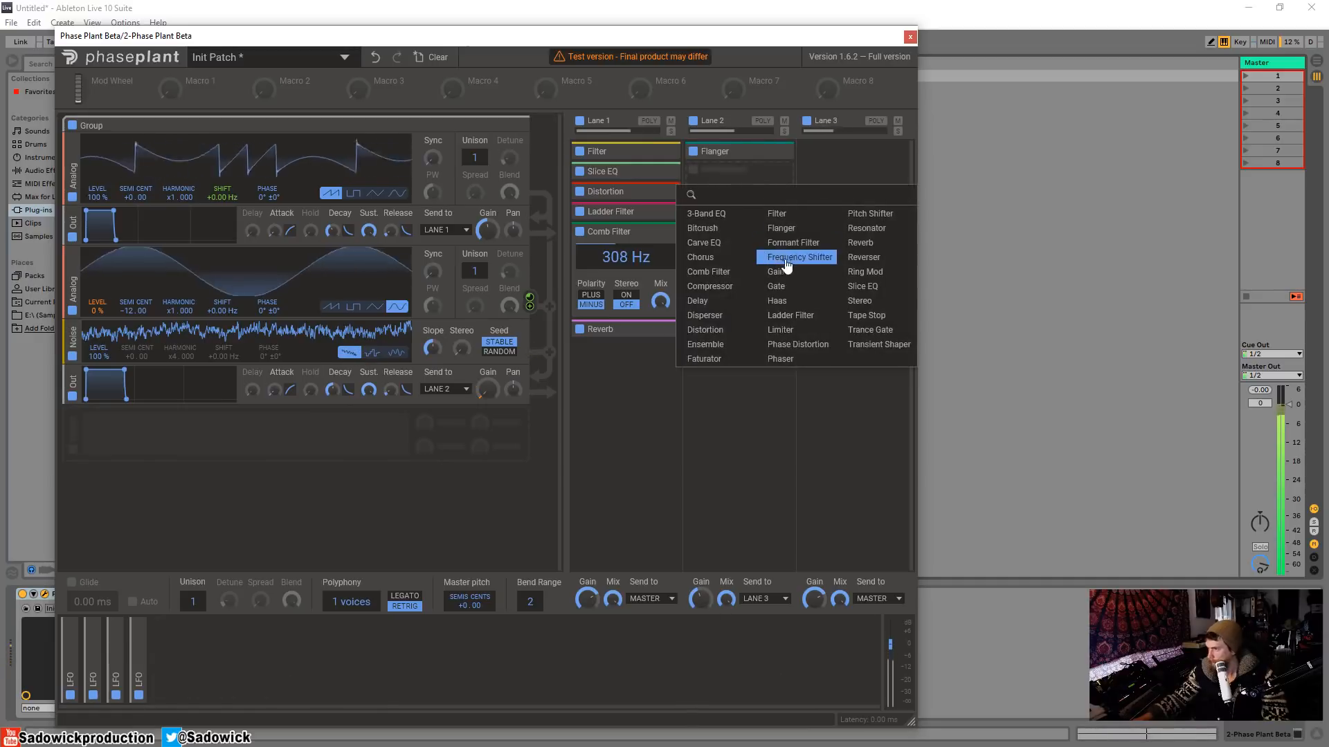
left_click(783, 216)
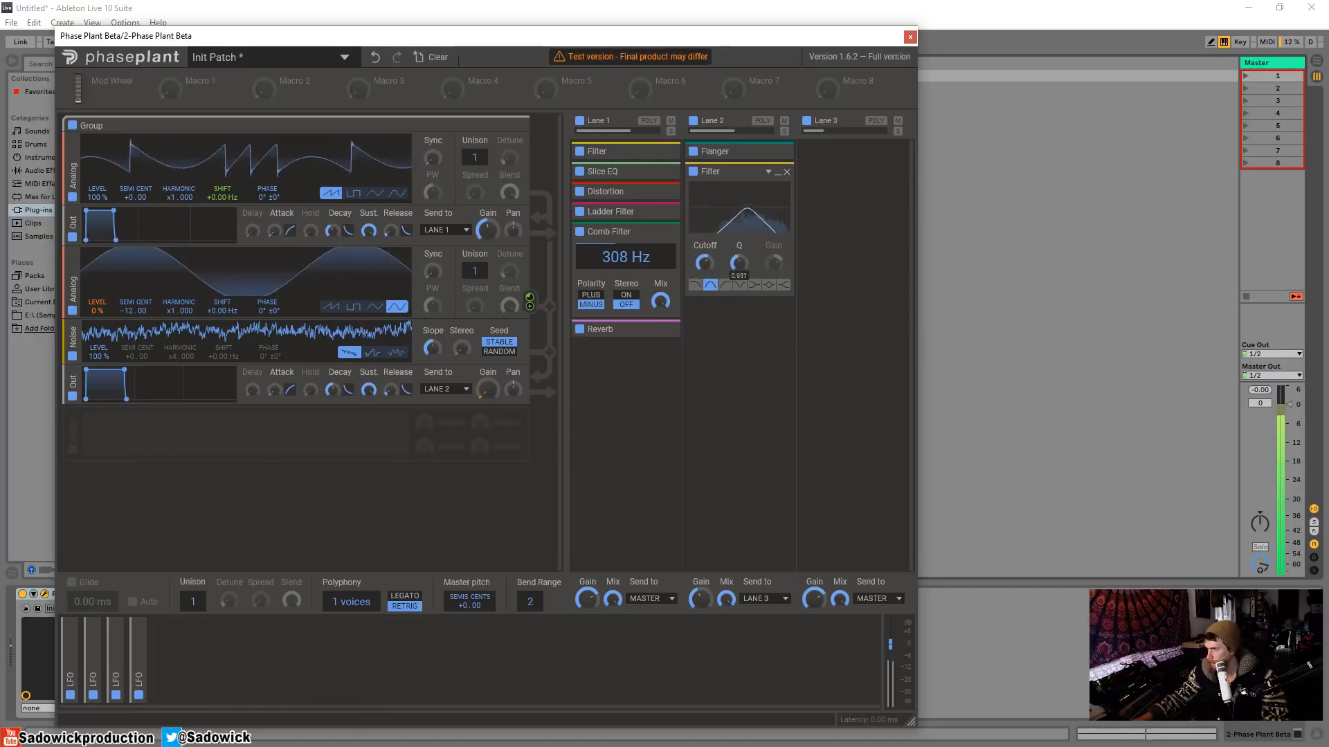
left_click(710, 284)
Add a Pitch Shifter after Lane 2's Filter and set it to +16.00 semitones
left_click(708, 305)
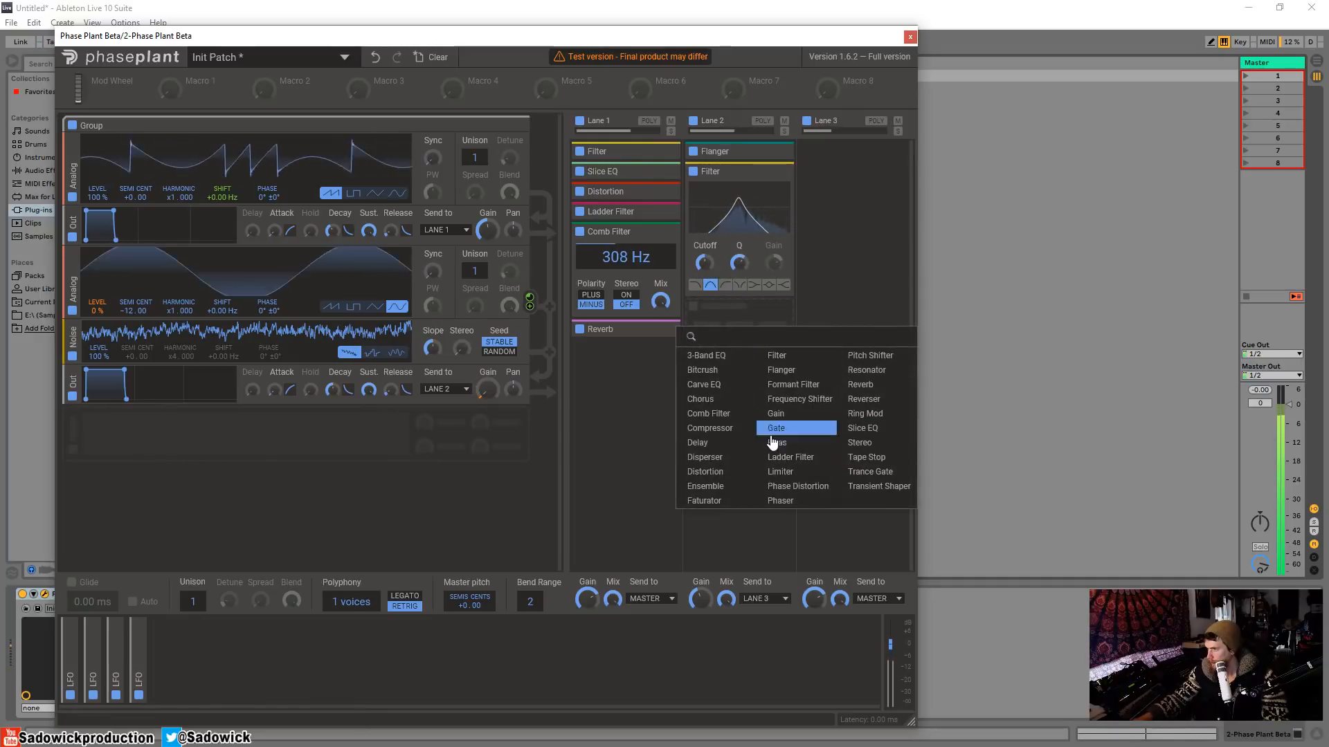
left_click(870, 355)
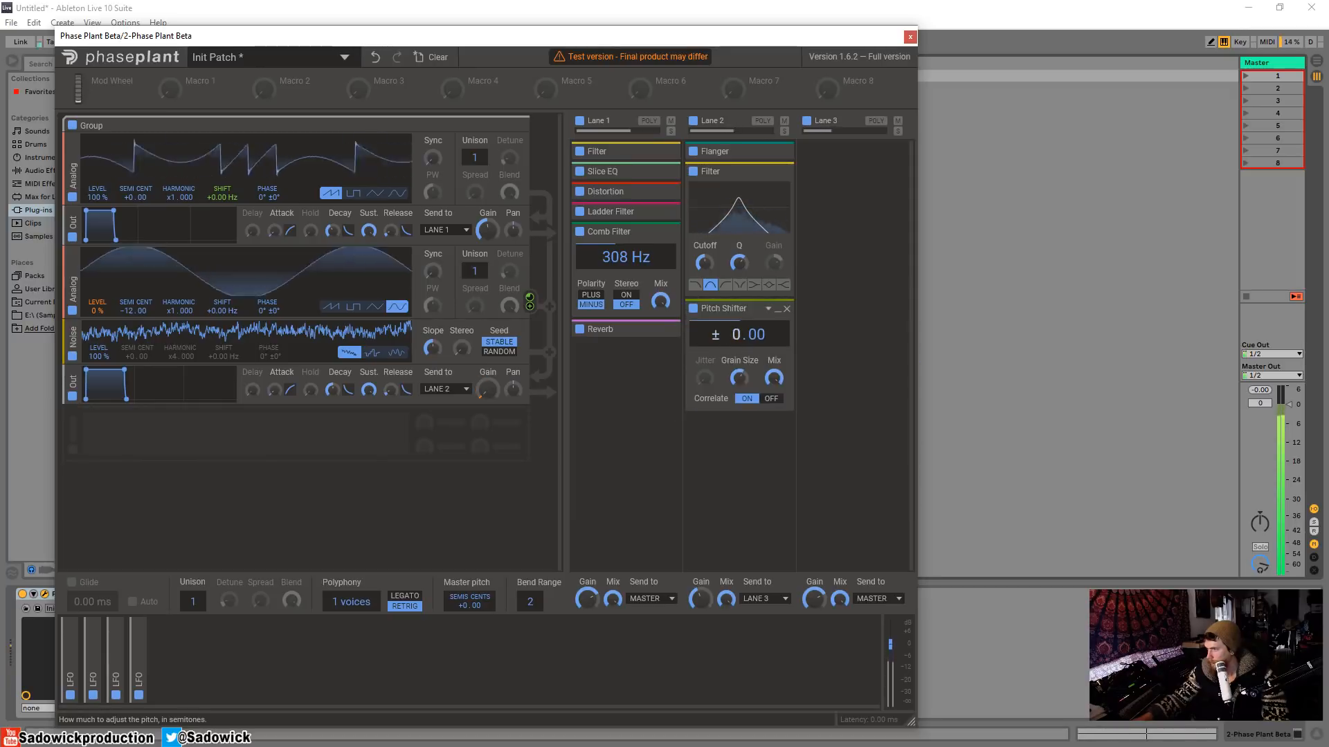
left_click_drag(724, 334, 724, 312)
Add a Haas effect at the end of Lane 2 and collapse the Filter, Pitch Shifter and Haas
left_click(741, 421)
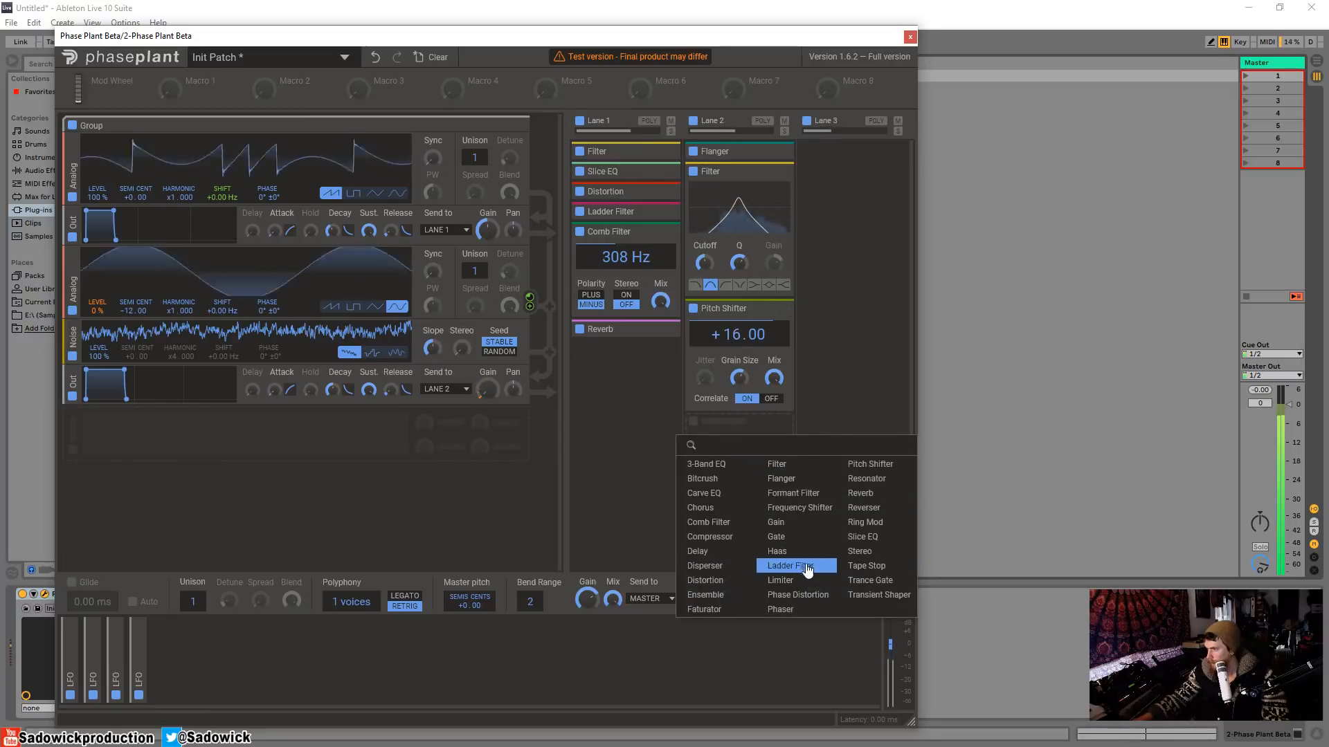
left_click(808, 557)
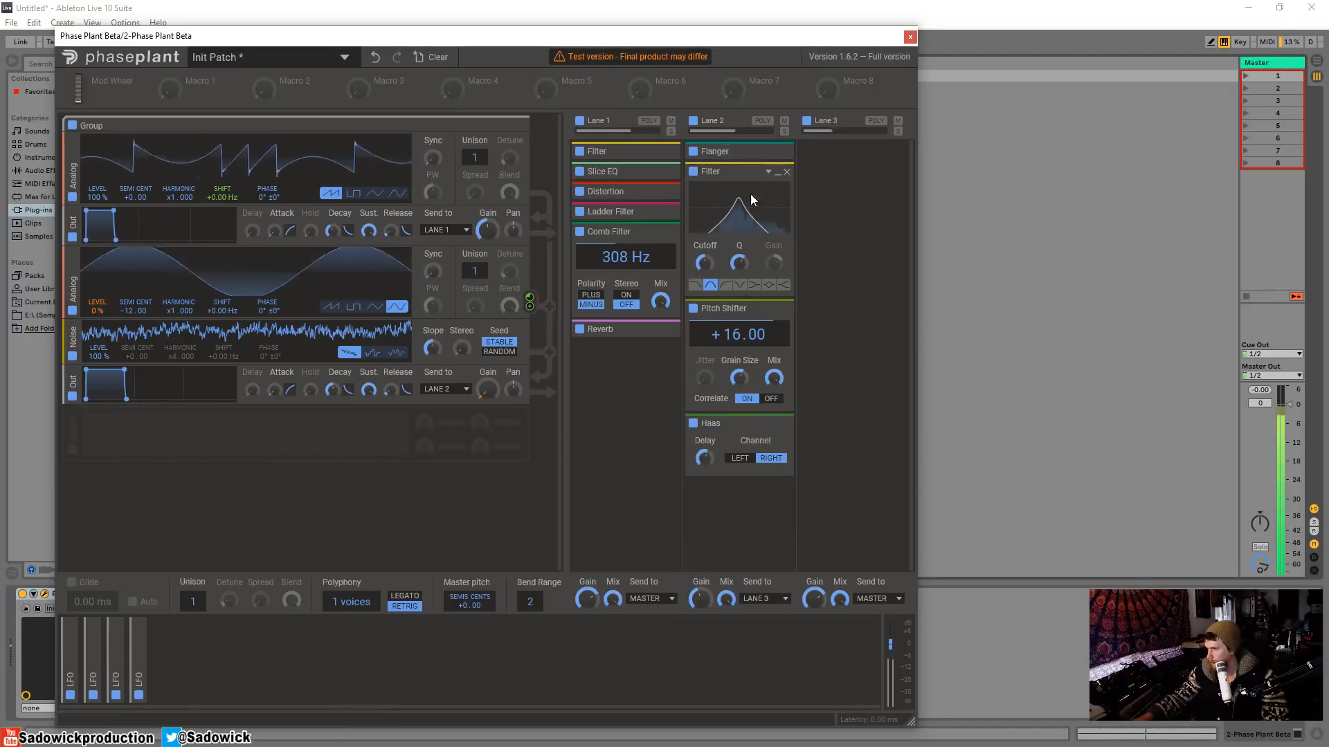
left_click(779, 175)
left_click(778, 193)
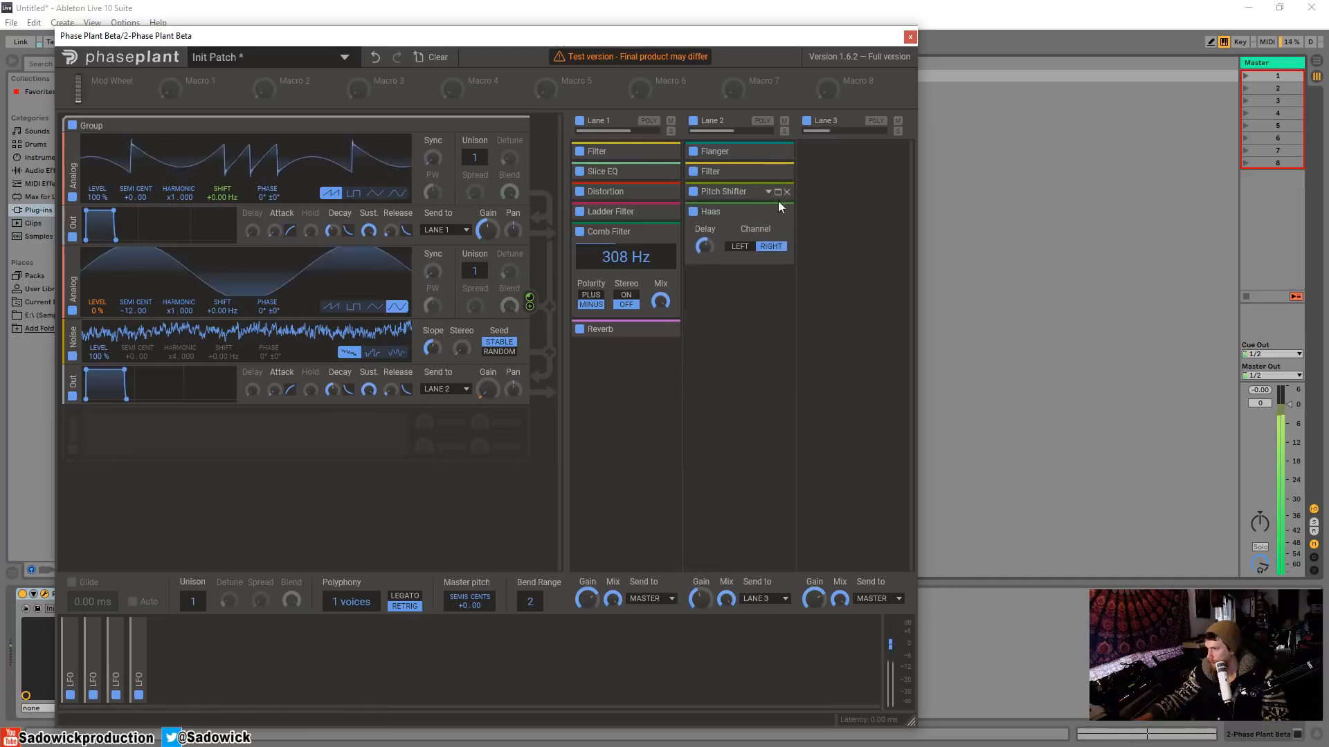
left_click(778, 213)
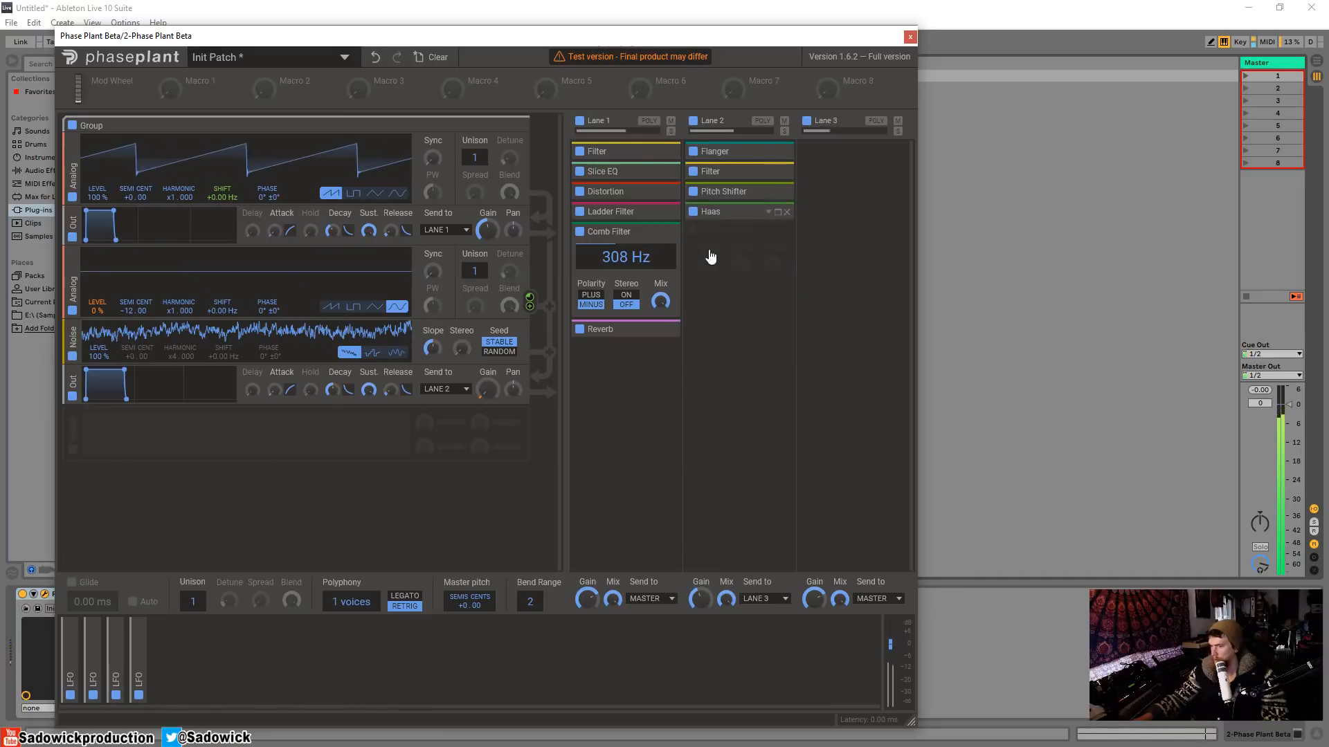
Expand the third and fourth LFOs, and set the third to a 1/16 synced rate with an adjusted phase
left_click(138, 637)
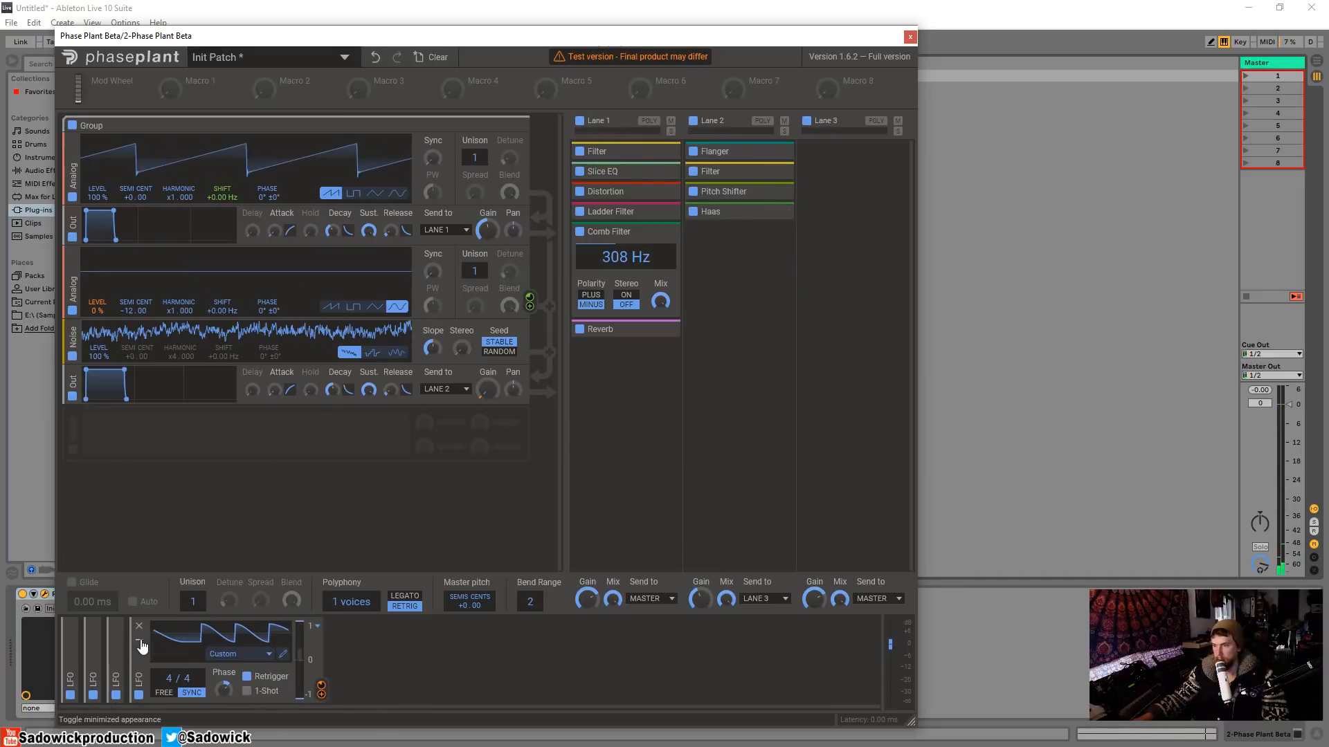
left_click(117, 640)
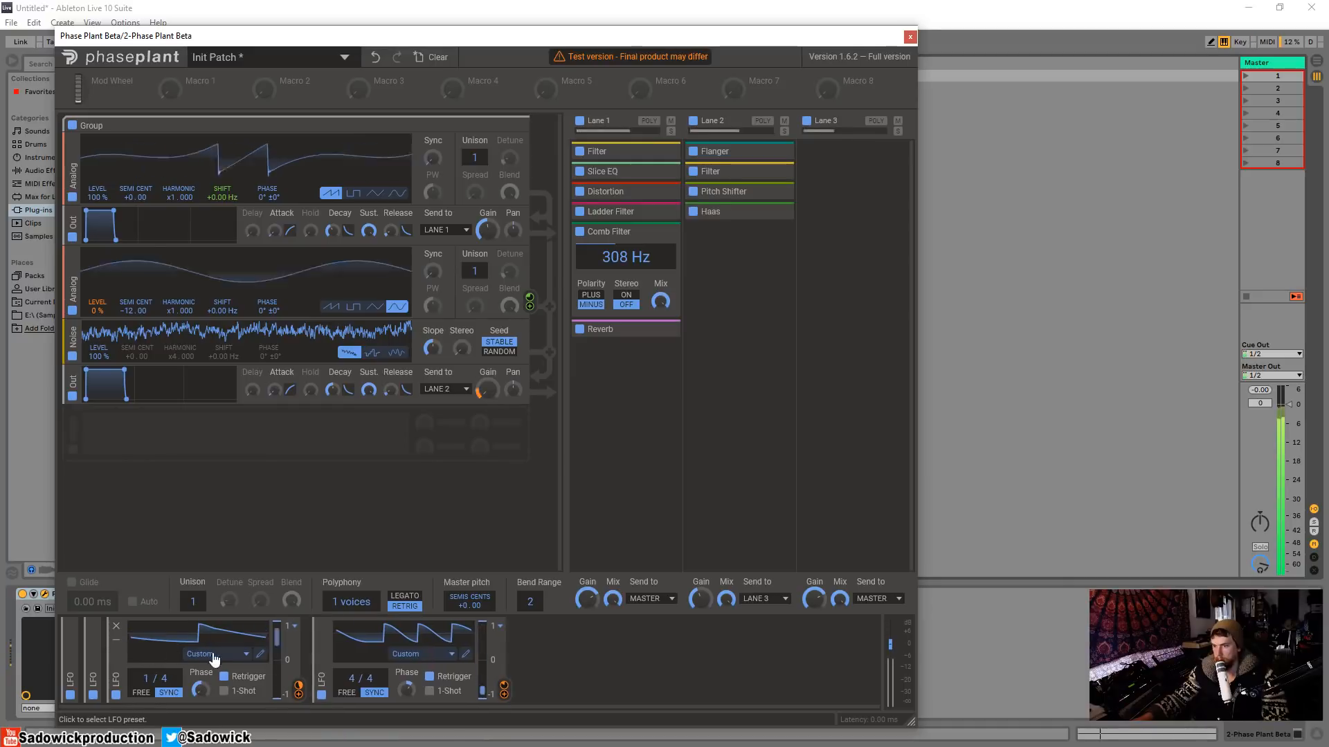
left_click_drag(200, 690, 200, 713)
double_click(200, 690)
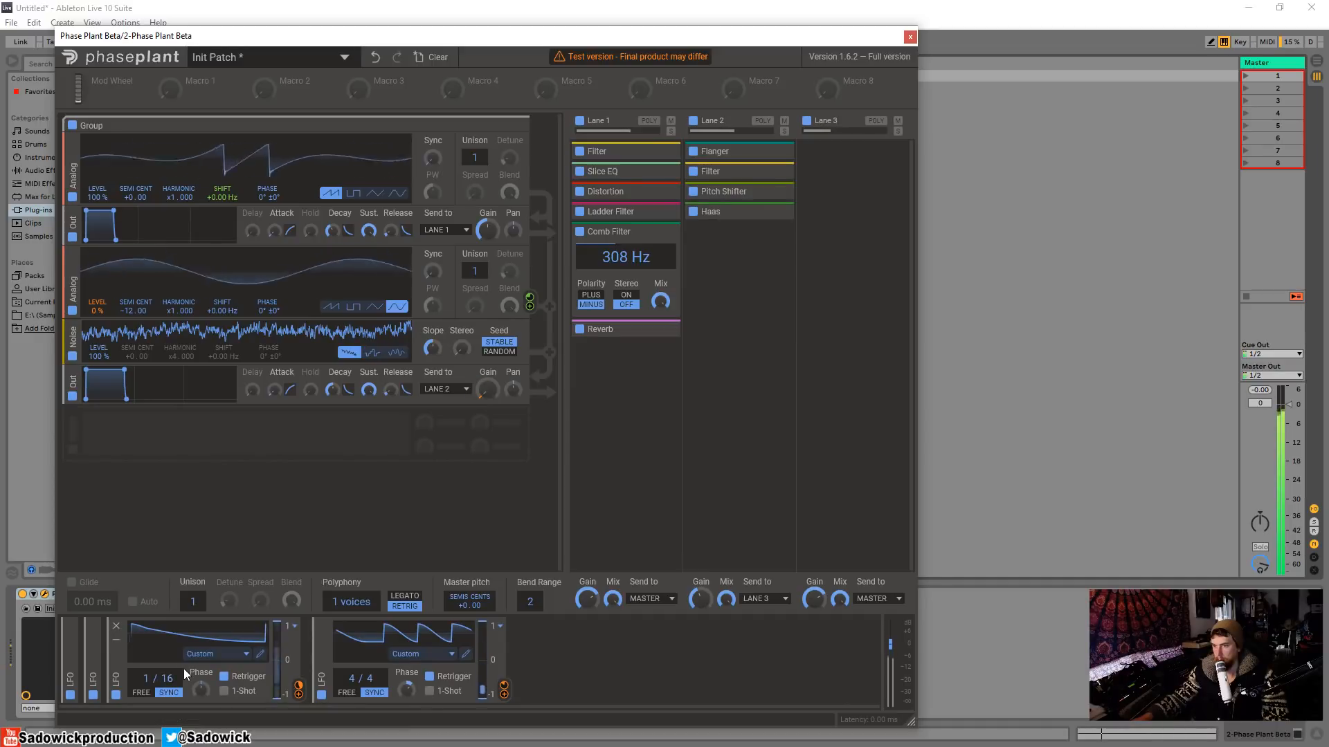
left_click_drag(198, 690, 198, 667)
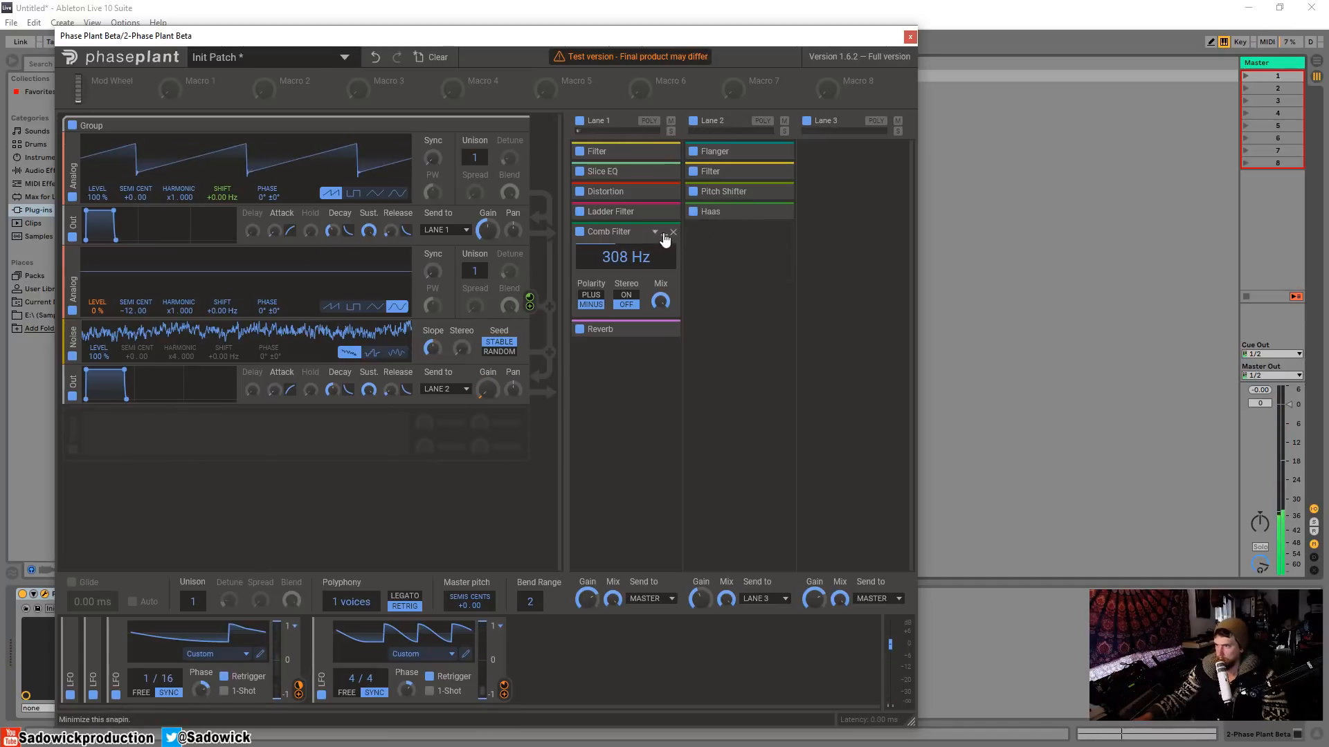
Collapse Lane 1's Comb Filter and send the outputs of Lanes 1 and 2 to Lane 3
left_click(663, 234)
left_click(754, 599)
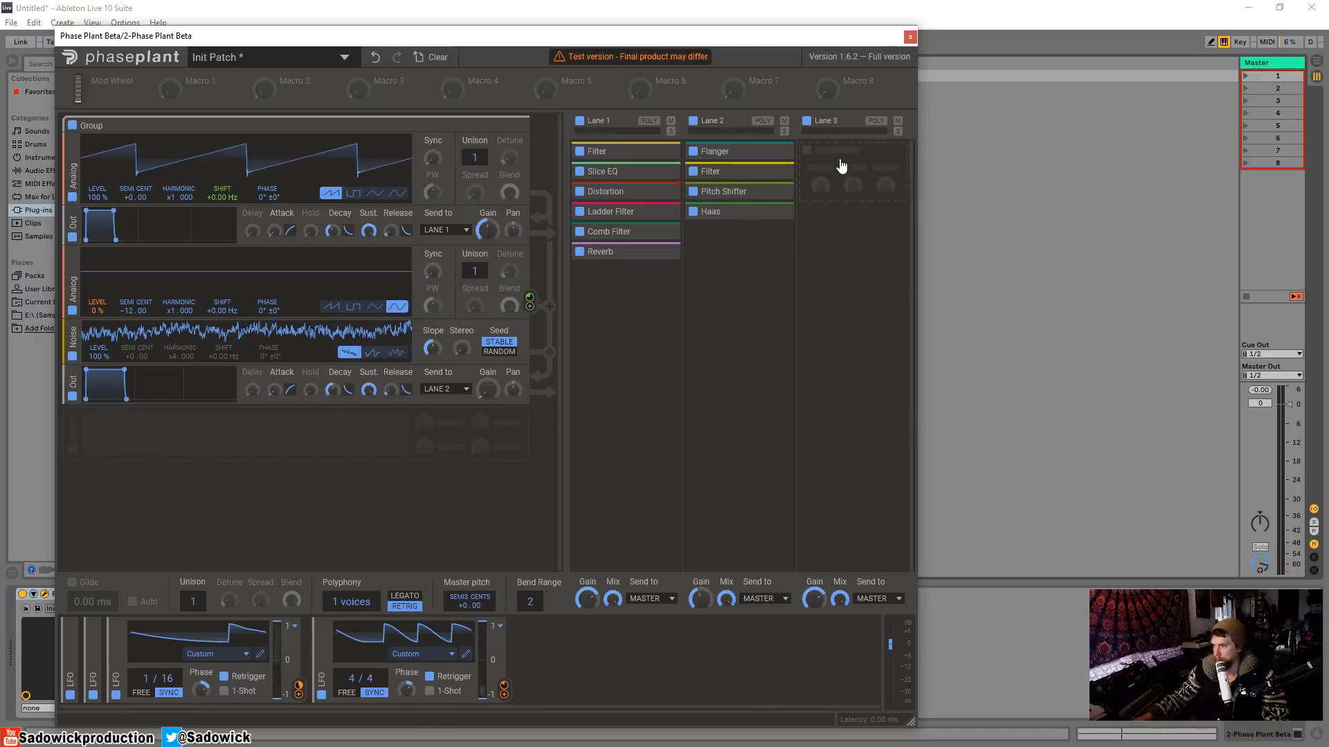
left_click(661, 604)
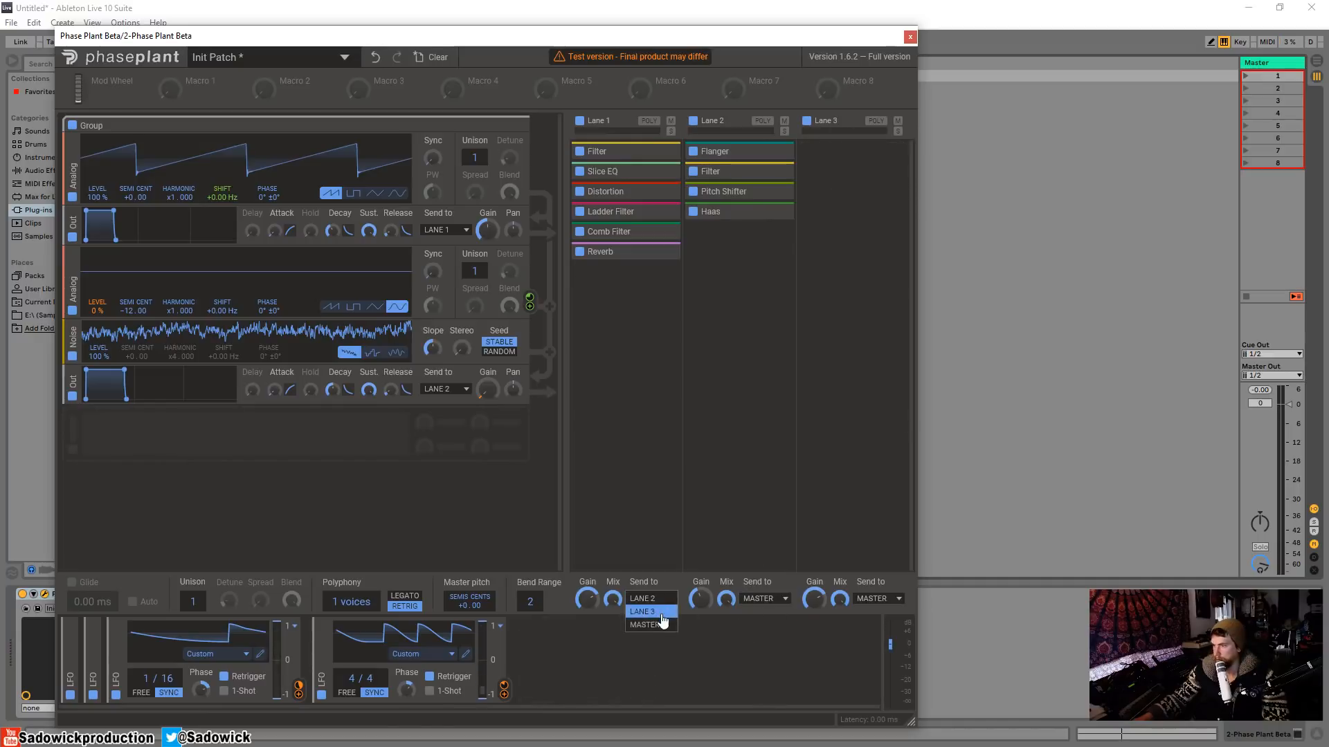
left_click(654, 599)
left_click(761, 599)
left_click(761, 599)
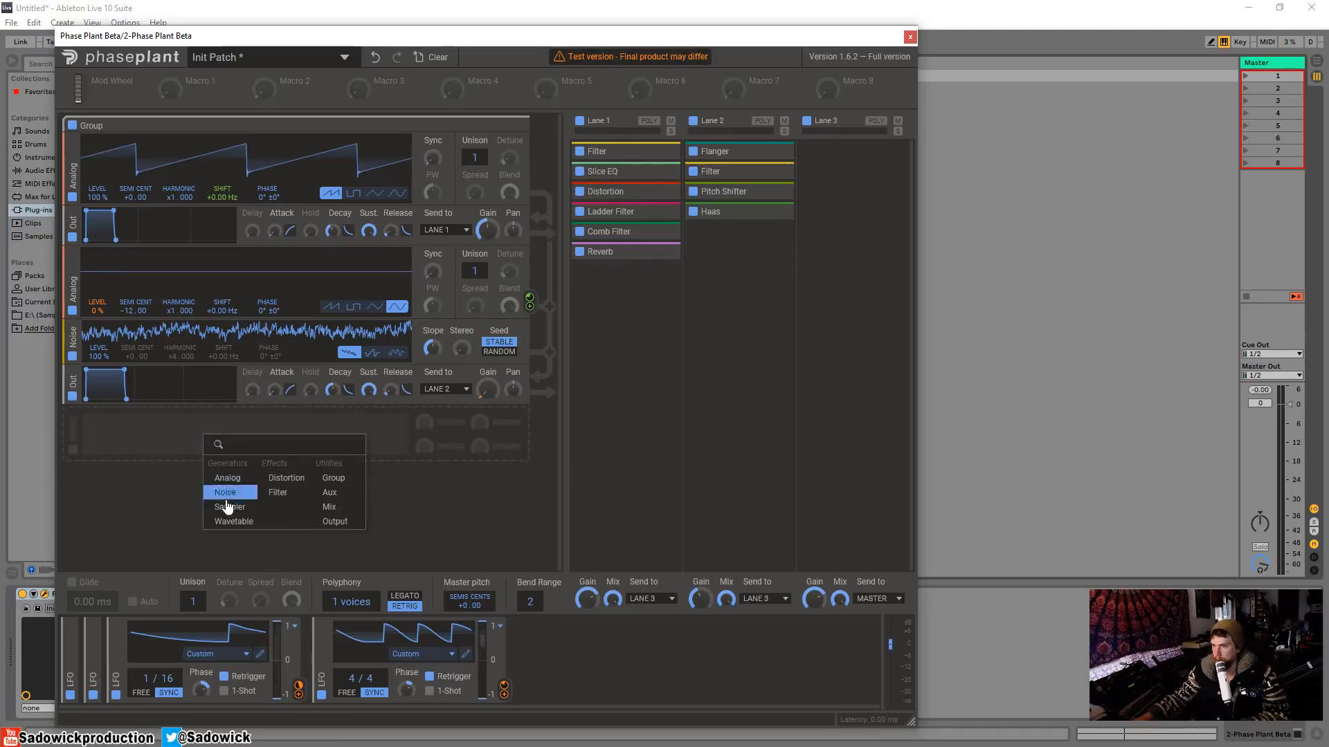
Add a Wavetable generator at frame 121 and route it to modulate the first Analog oscillator's phase
left_click(235, 522)
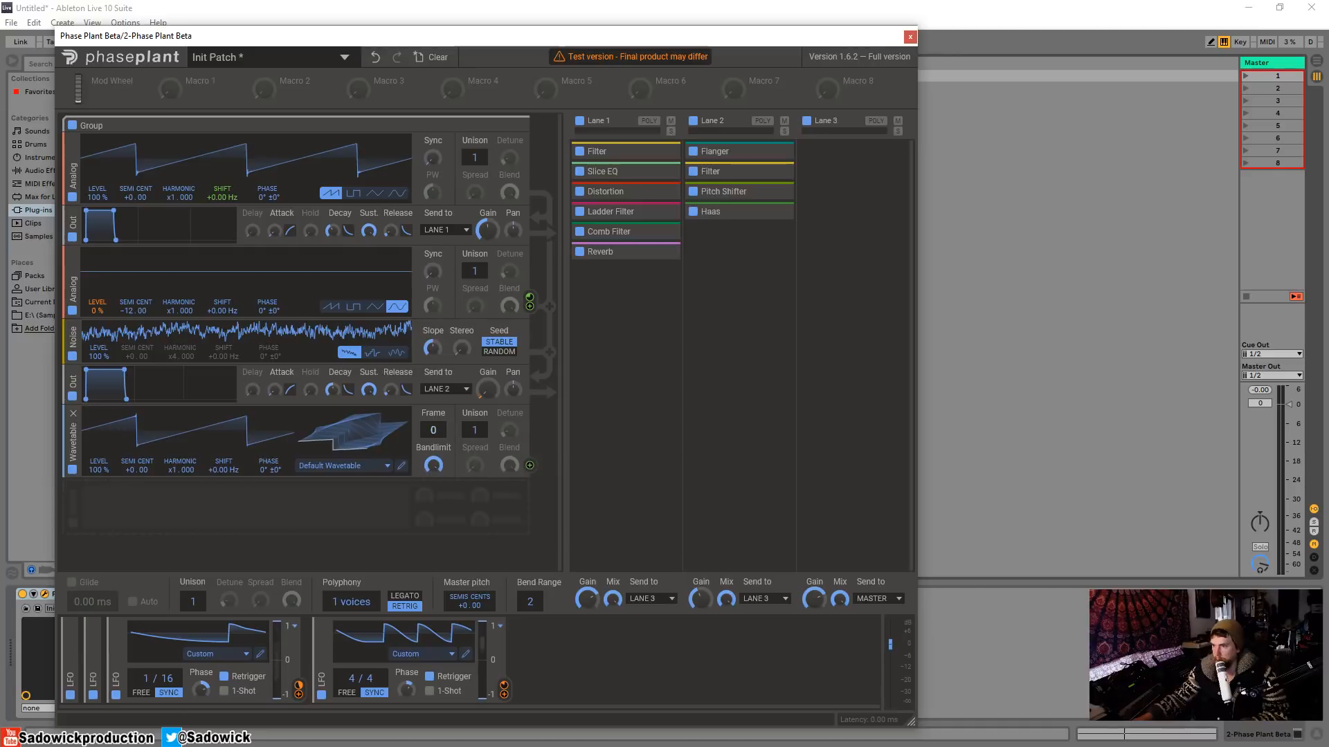
left_click_drag(437, 430, 437, 379)
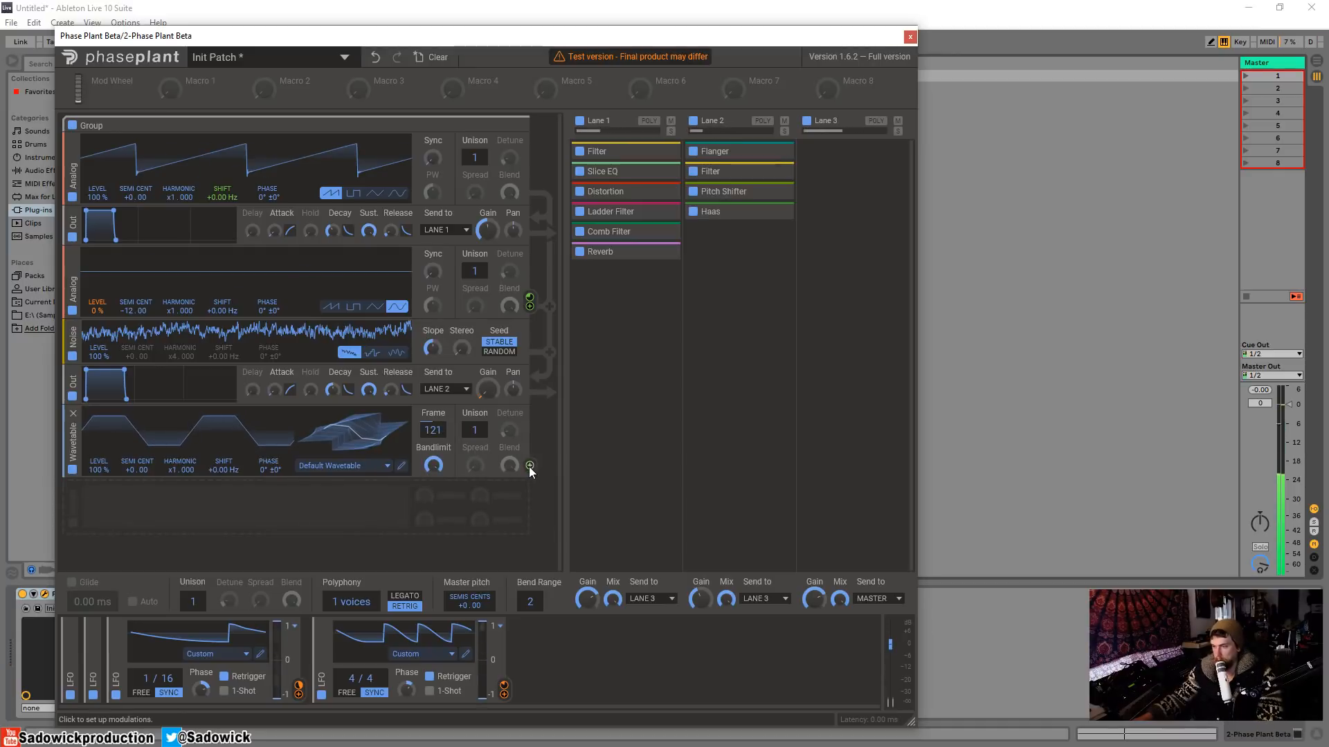
left_click_drag(529, 466, 227, 314)
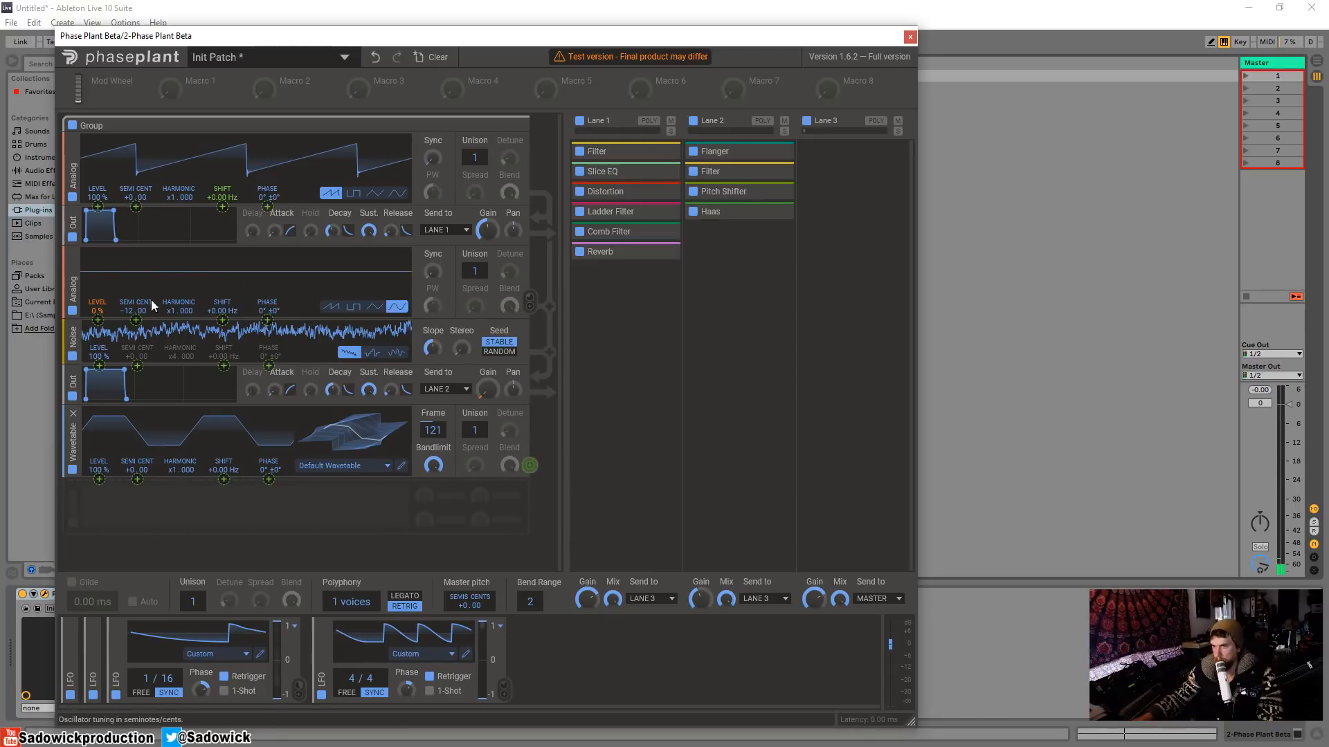
left_click_drag(106, 198, 268, 206)
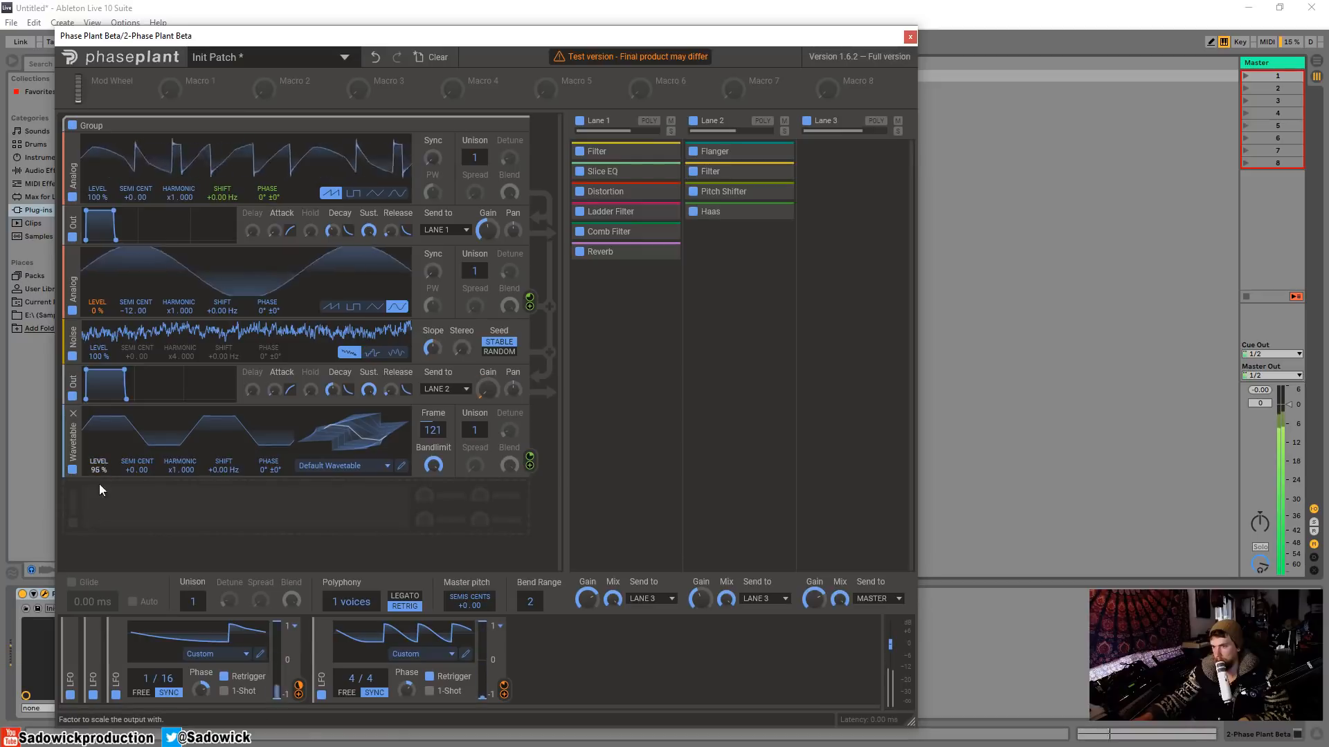
Set the Wavetable's level to 180% and its pitch to +12 semitones
left_click_drag(99, 470, 94, 313)
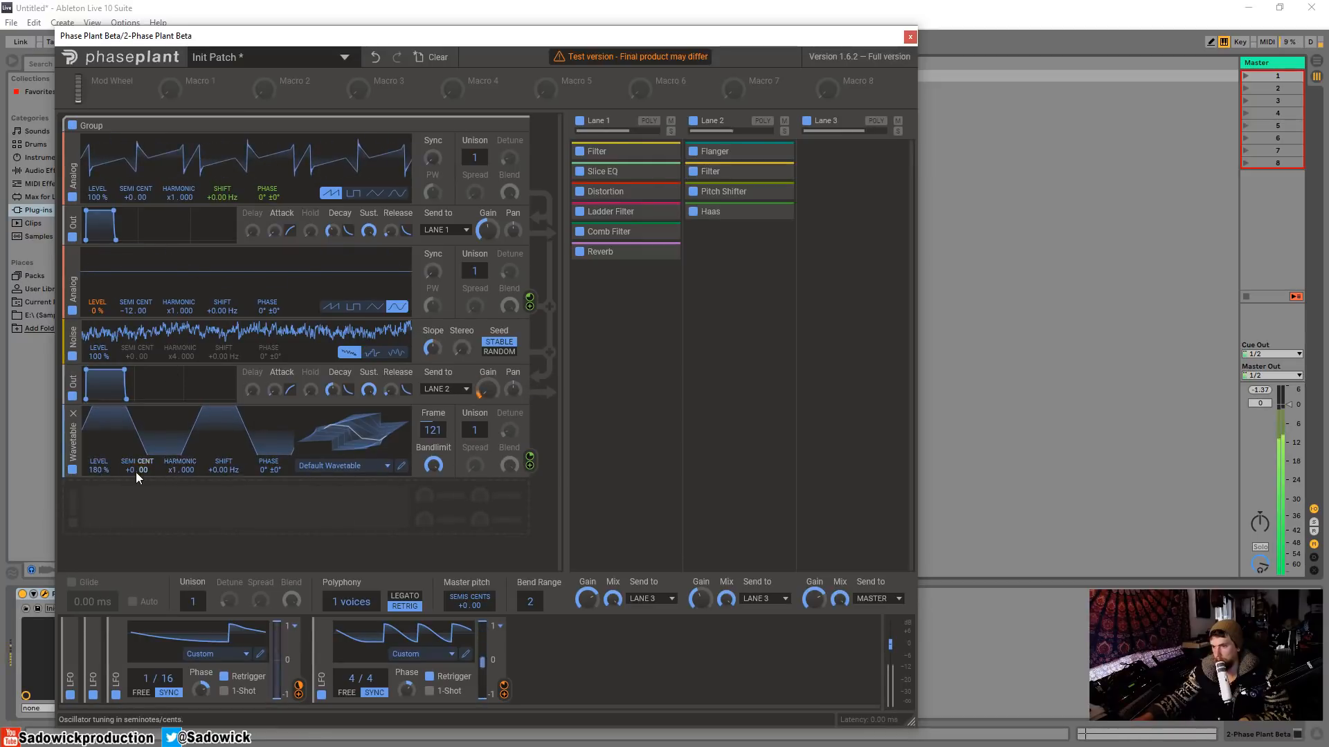
left_click_drag(135, 472, 171, 310)
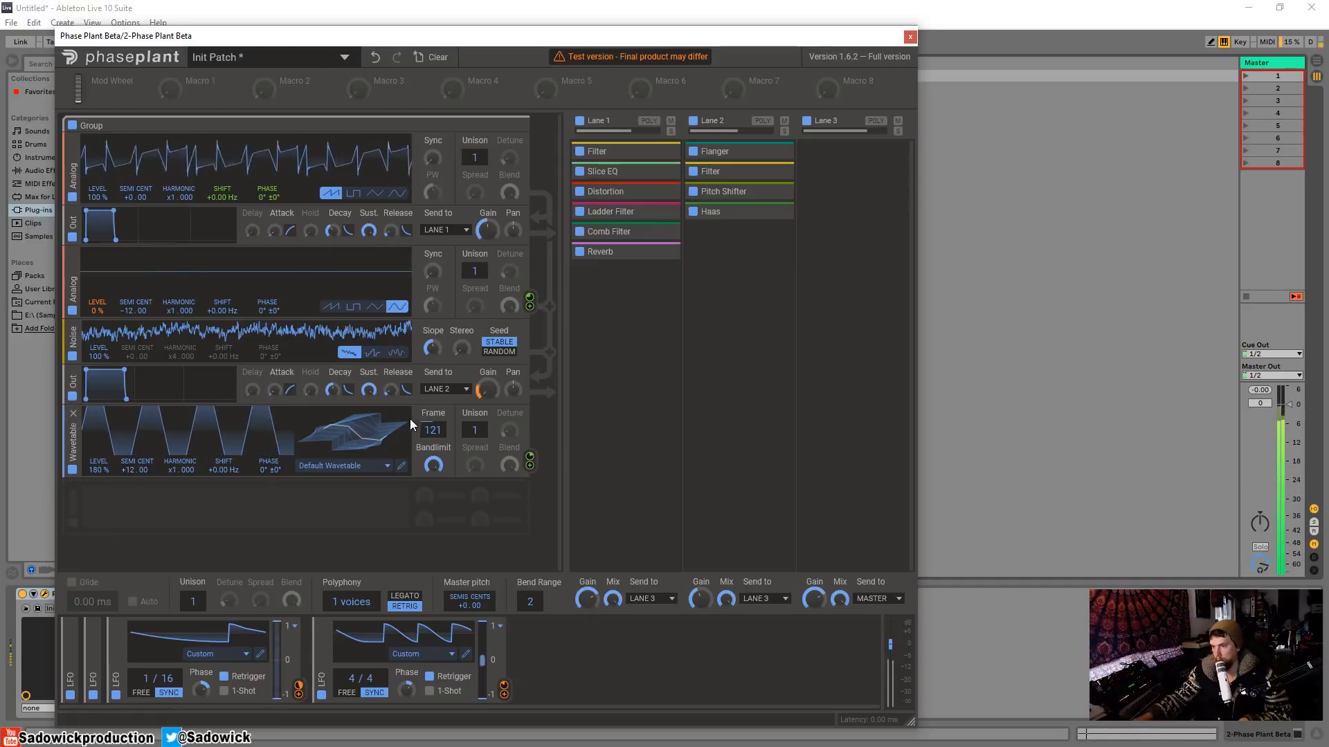
Bypass and re-enable Lane 2 to compare the sound, and lower its output gain
left_click(694, 122)
left_click(693, 122)
left_click_drag(708, 598, 692, 606)
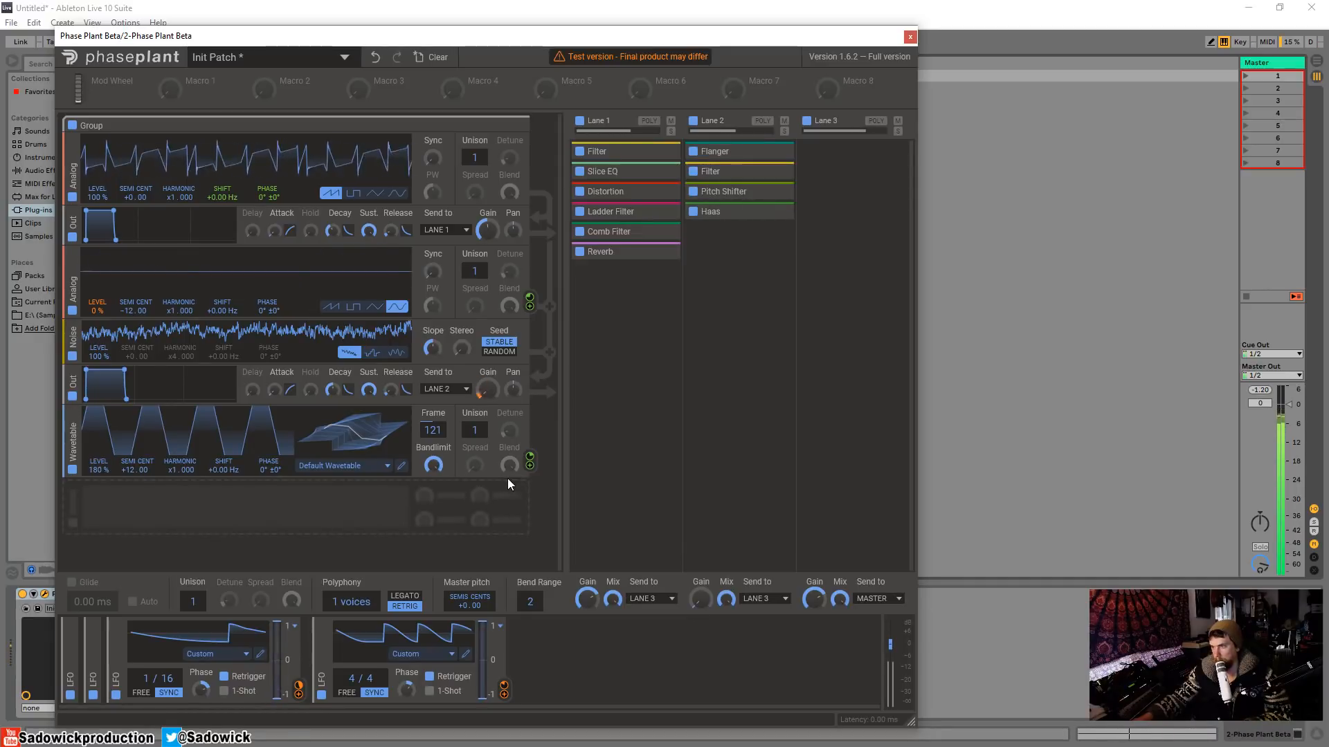
Try a Reverser in Lane 3 with an adjusted Mix
left_click(832, 158)
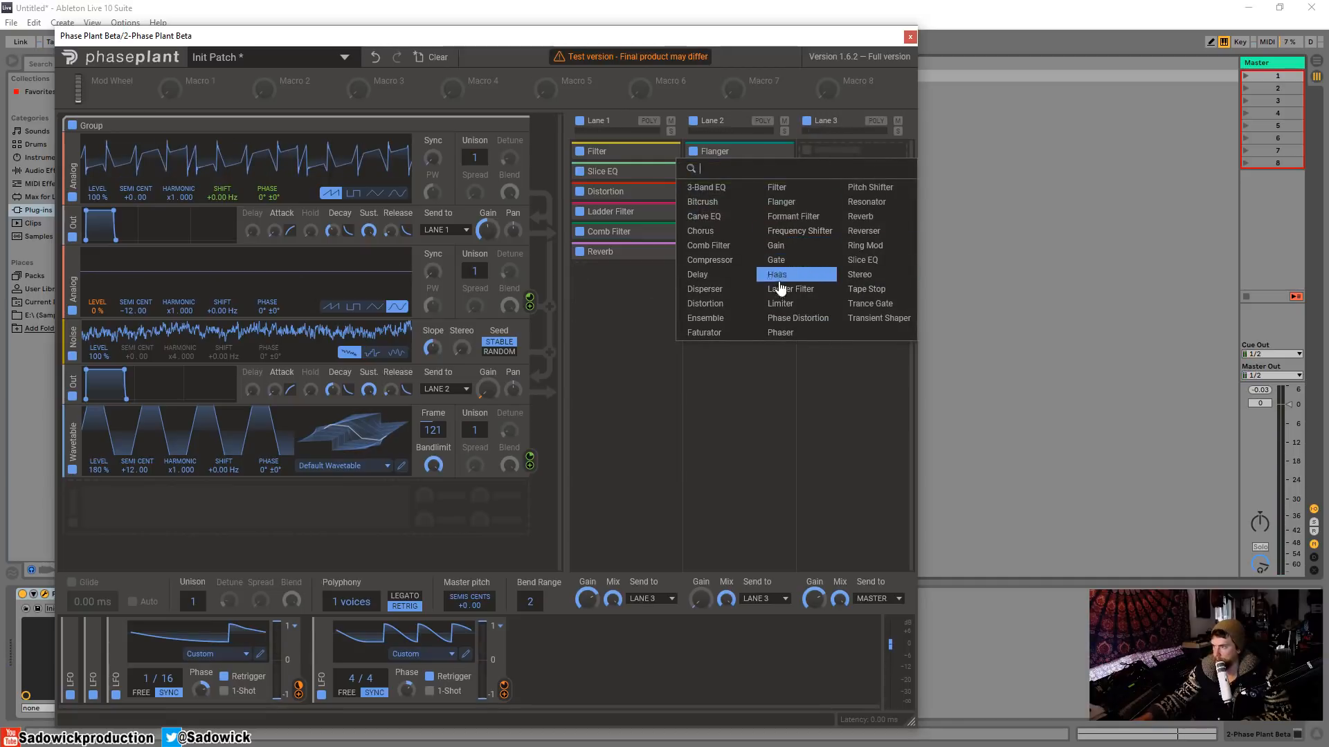
left_click(868, 231)
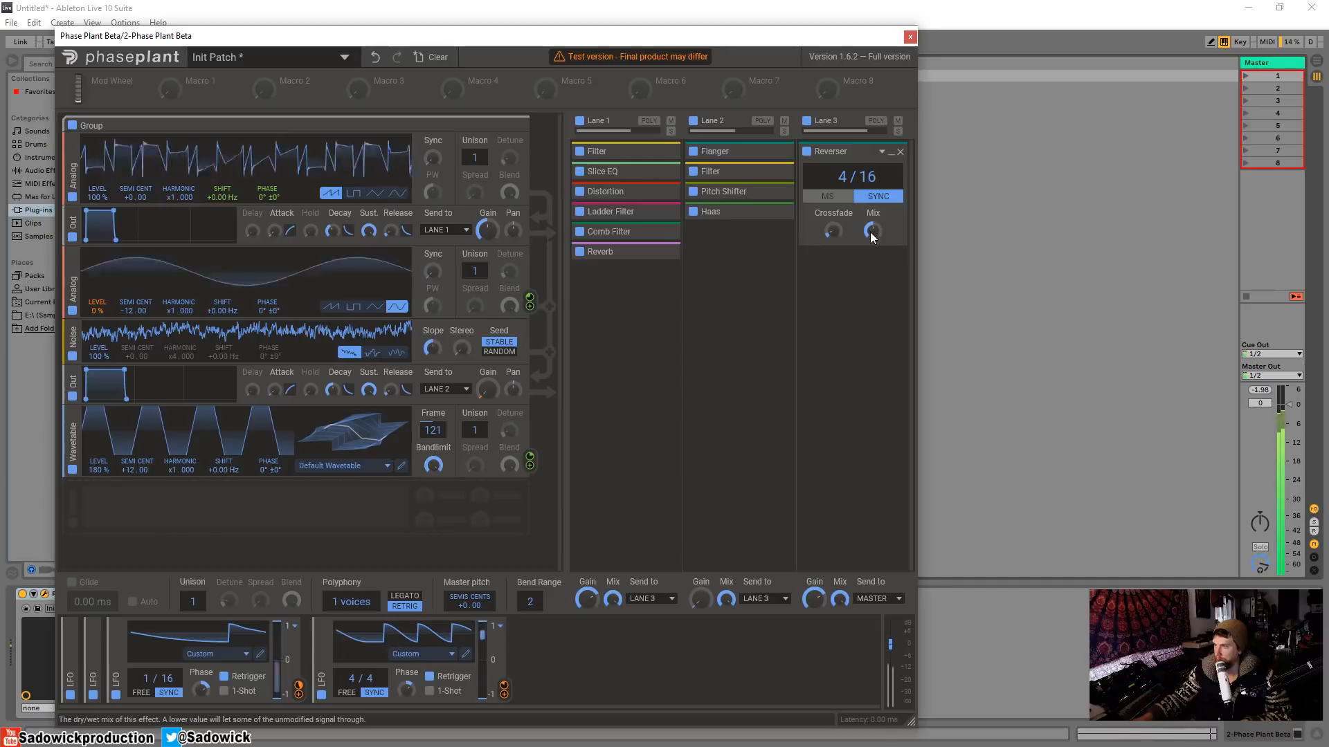
left_click_drag(871, 237, 872, 237)
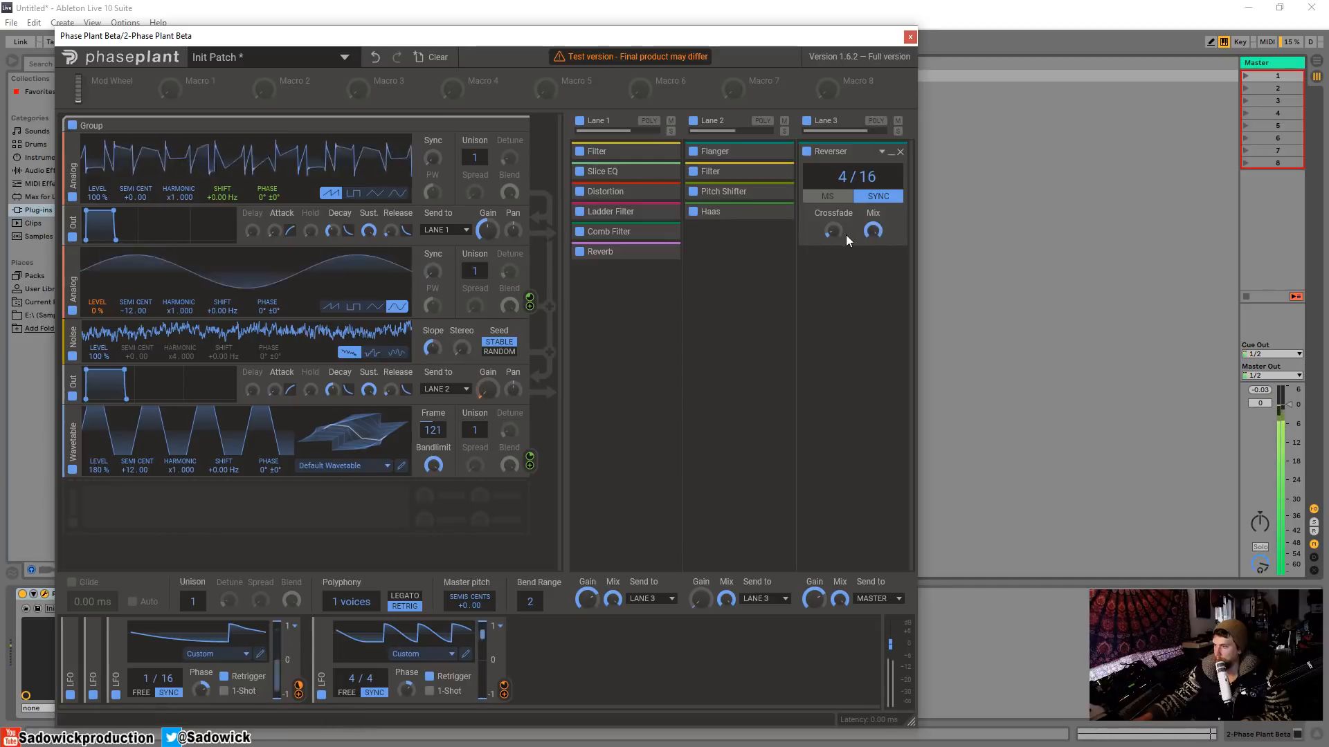
Try the Reverser at a 4/8 synced time with an adjusted Crossfade, and remove it from Lane 3
left_click_drag(490, 40, 510, 86)
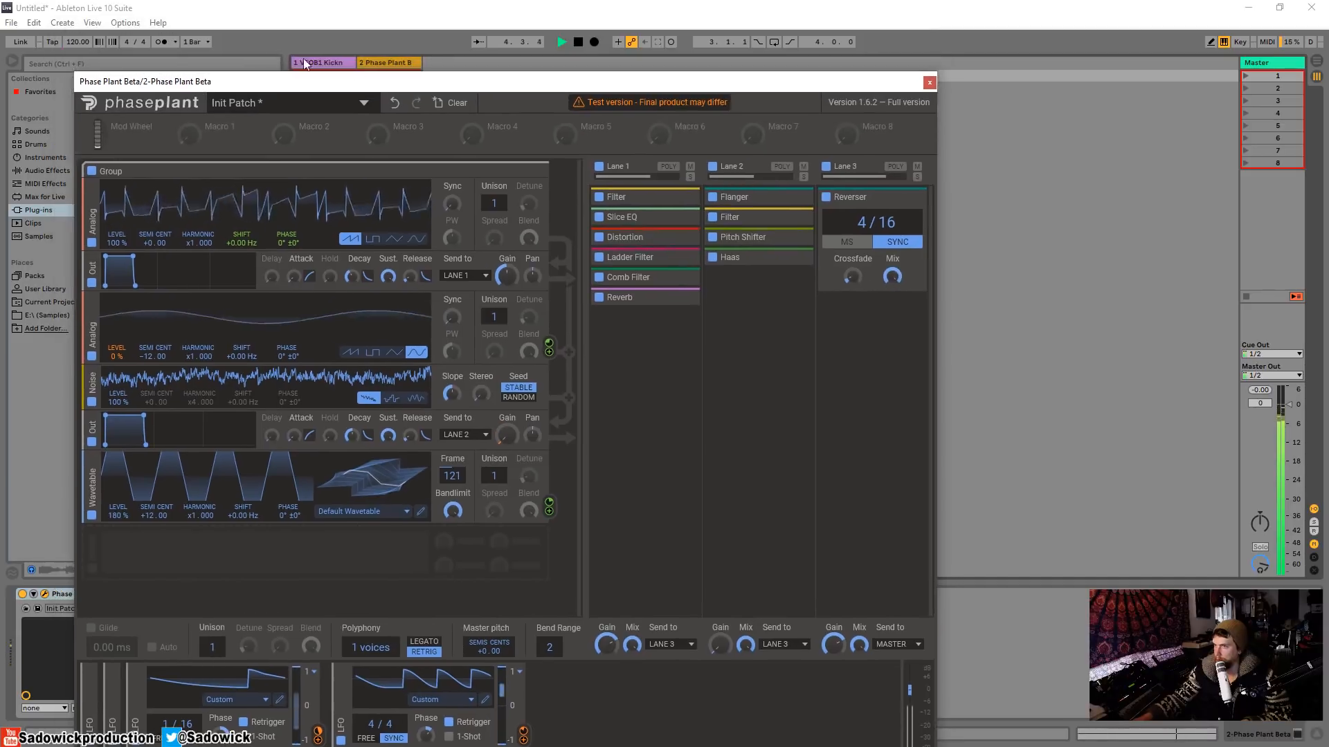
left_click(160, 42)
left_click(161, 42)
left_click_drag(794, 81, 736, 55)
mouse_move(804, 197)
left_mouse_down()
mouse_move(805, 224)
mouse_move(830, 214)
mouse_move(804, 177)
left_mouse_up()
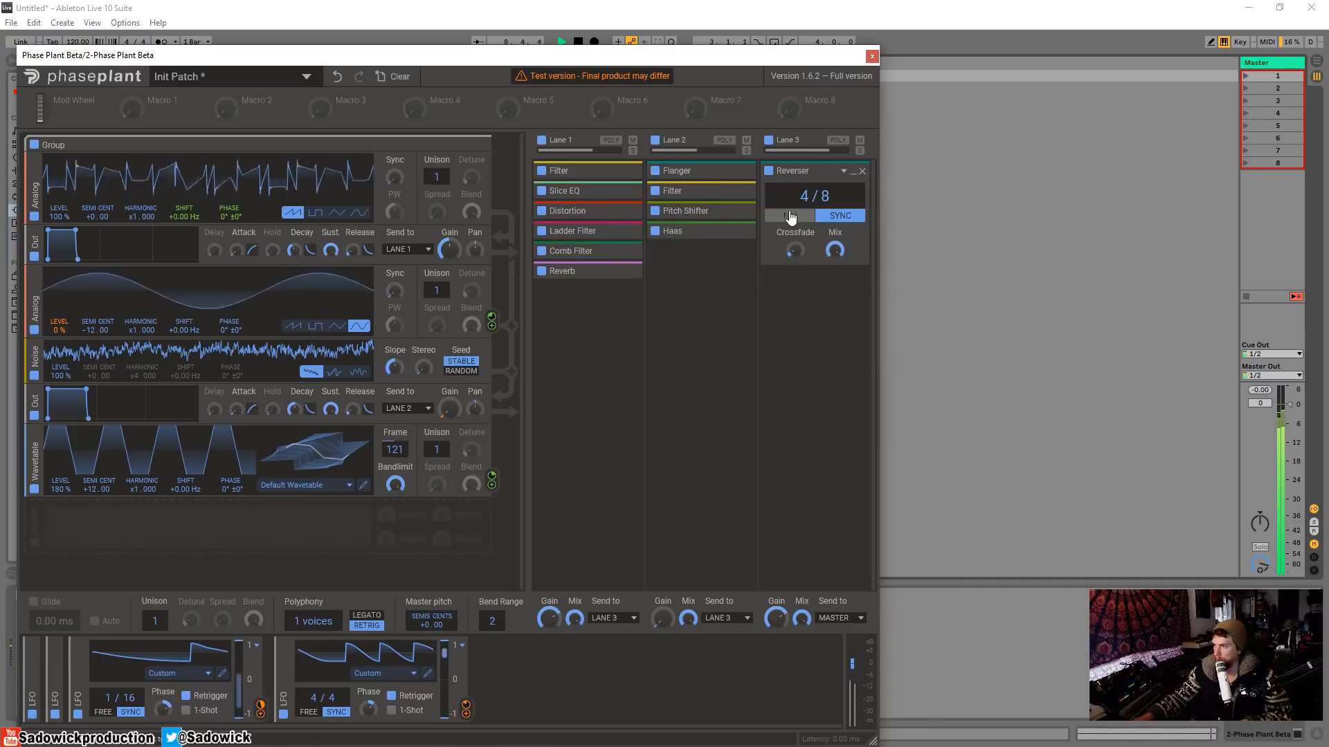
left_click_drag(766, 56, 876, 38)
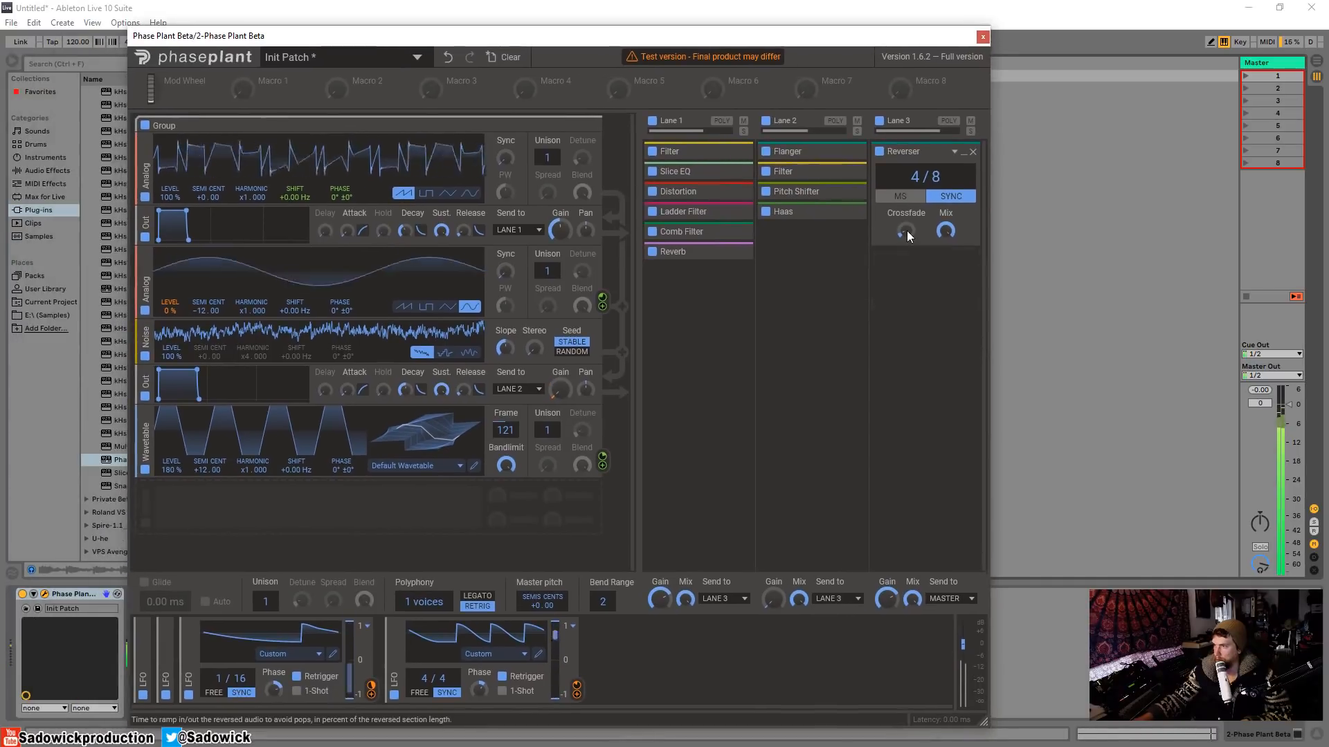
left_click_drag(907, 230, 907, 251)
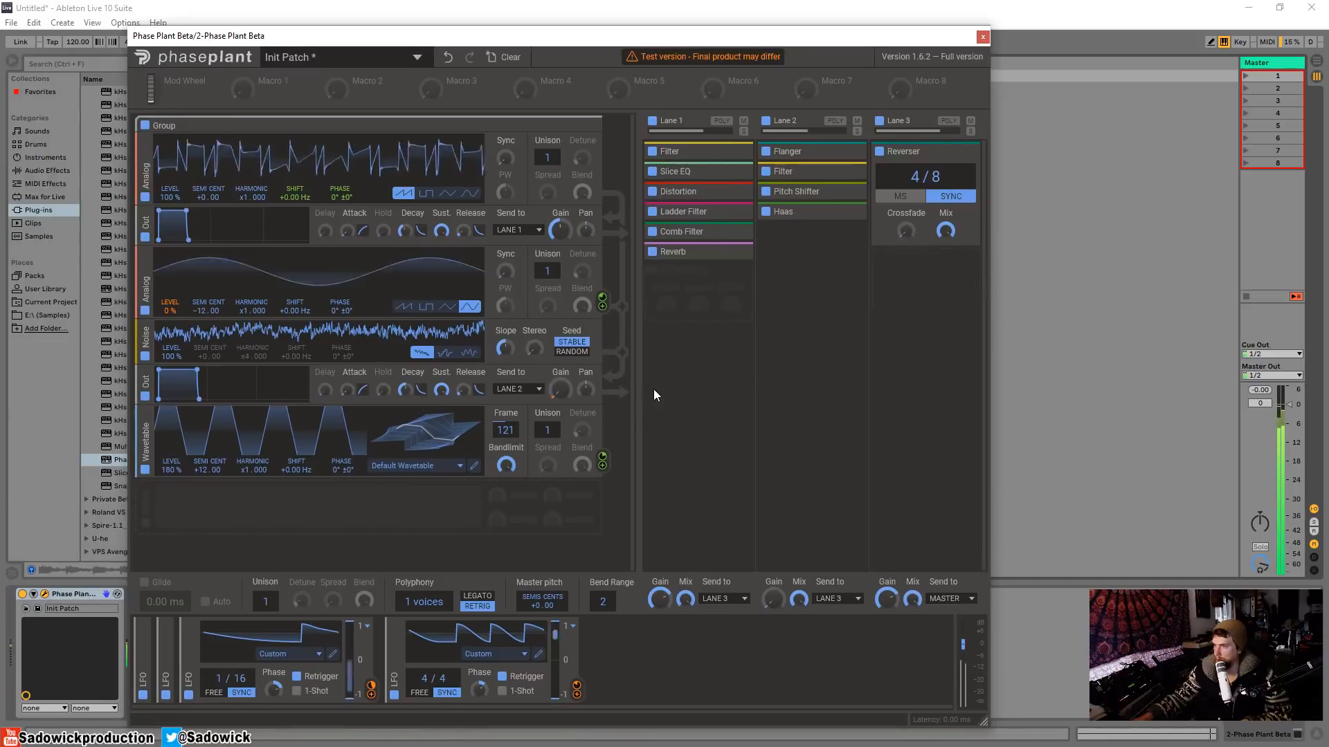
left_click(963, 152)
left_click(972, 152)
Add a Limiter and a Compressor to Lane 3, placing the Limiter after the Compressor
left_click(940, 169)
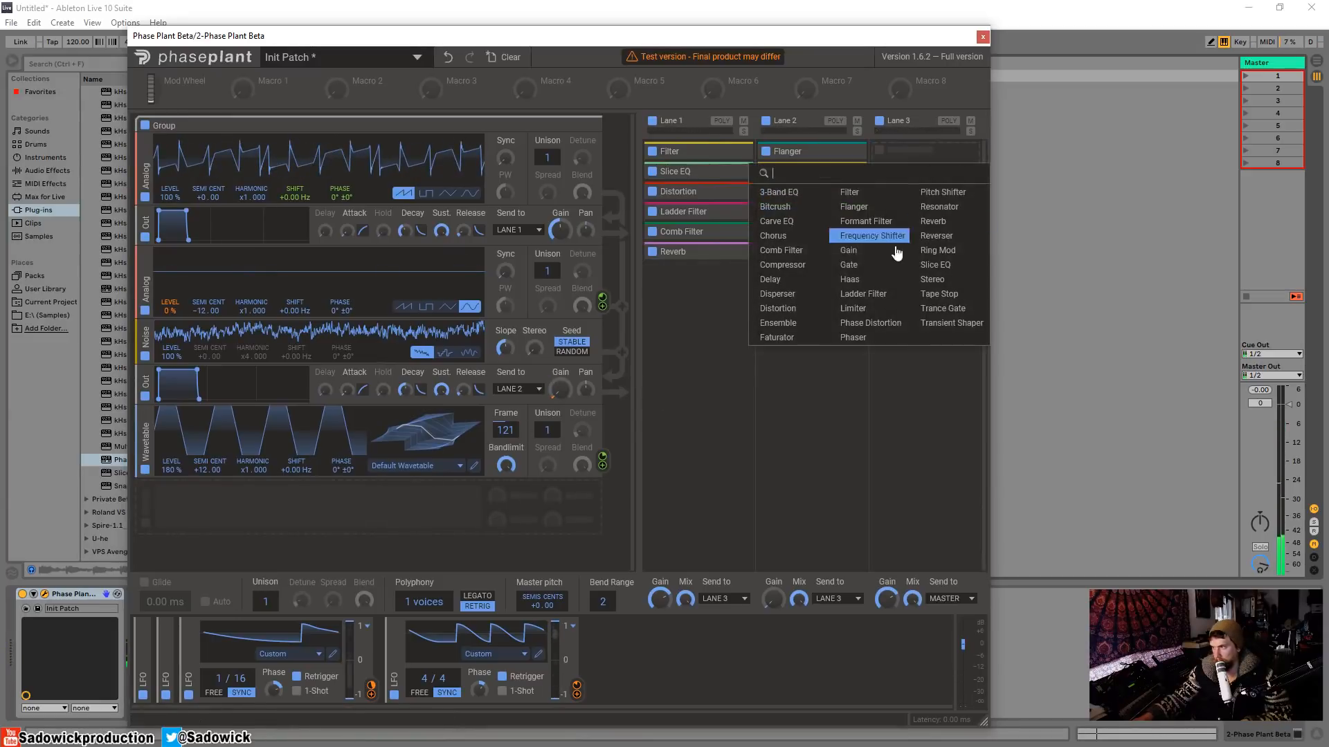
left_click(852, 308)
left_click(910, 272)
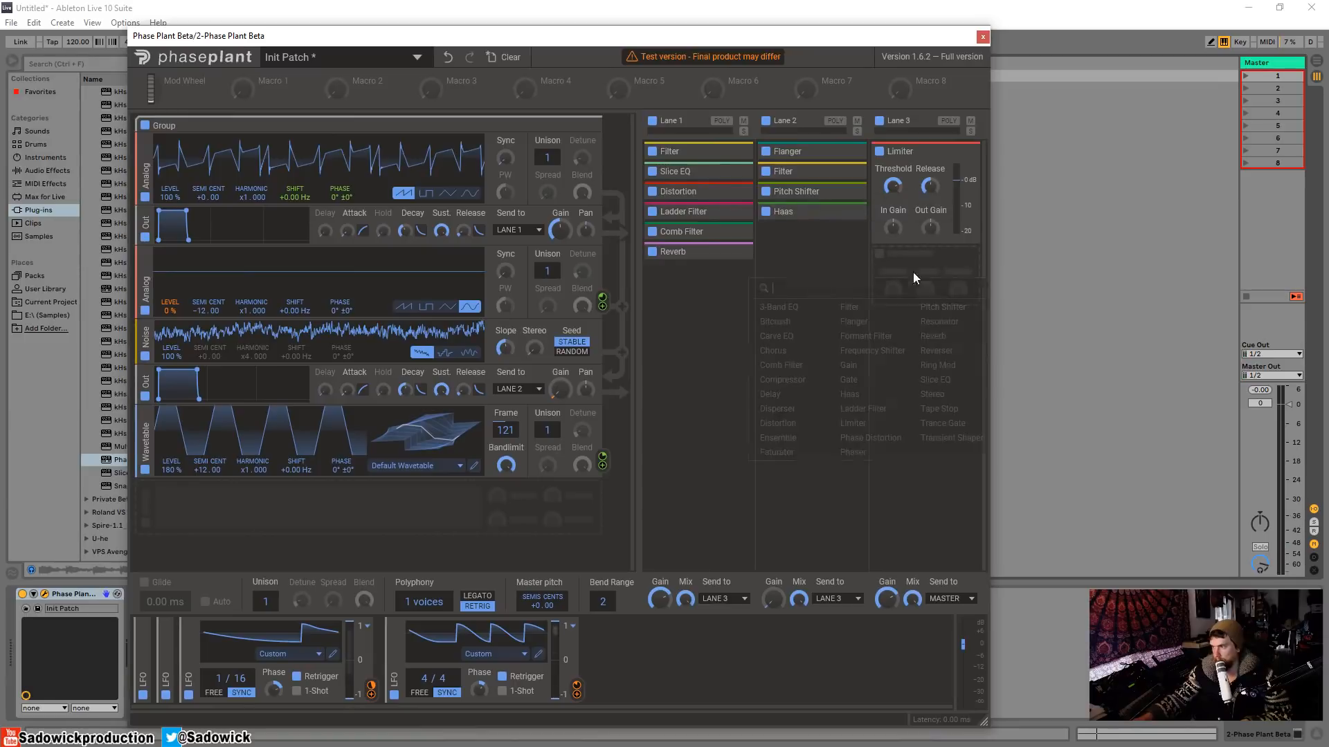
left_click(811, 383)
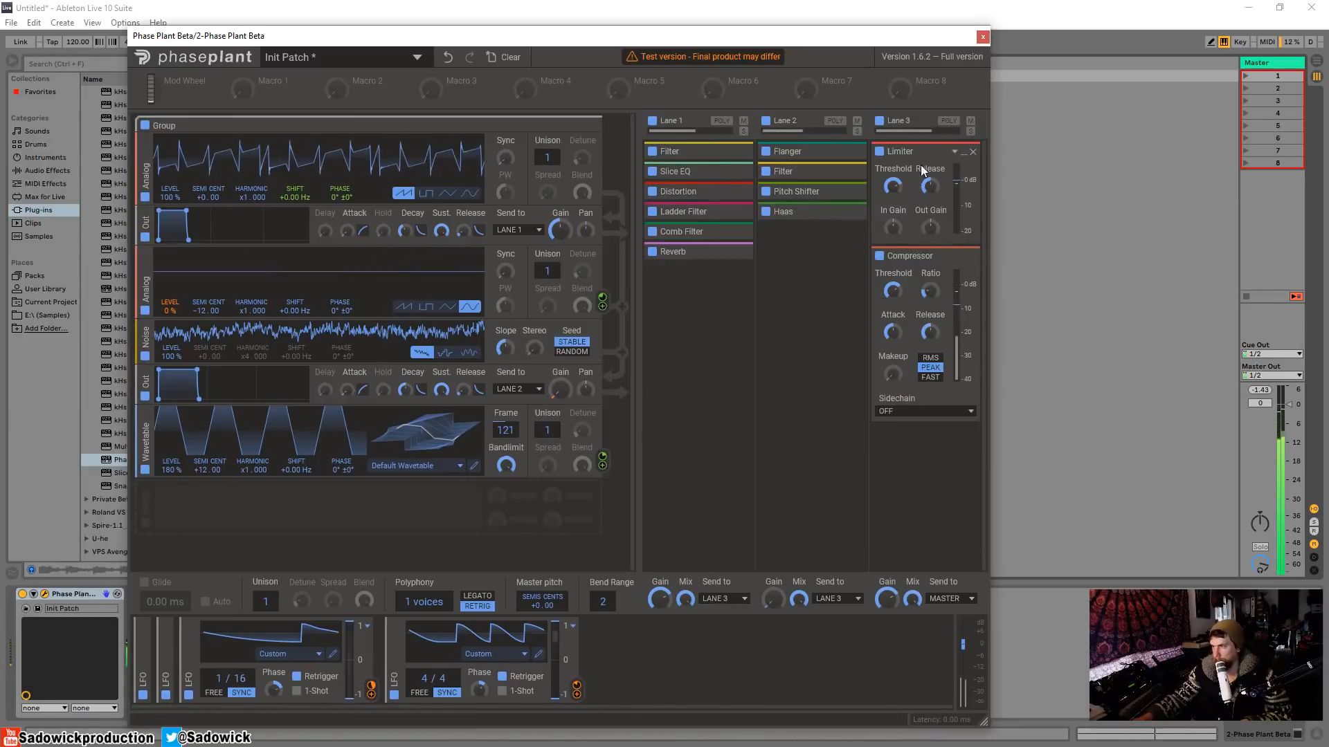
left_click_drag(906, 150, 919, 411)
Add a Trance Gate, place it first in Lane 1 and set its resolution to 1/16
left_click(926, 462)
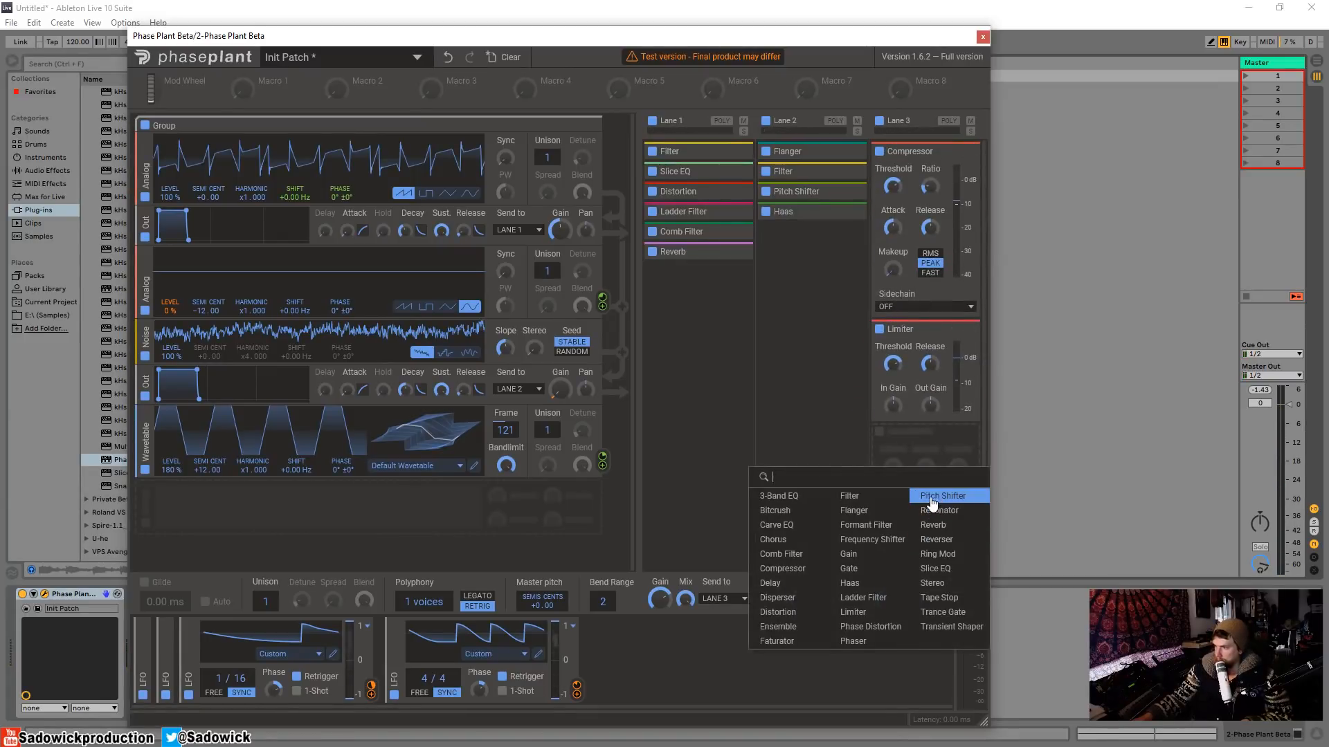
left_click(945, 618)
left_click_drag(930, 440, 734, 156)
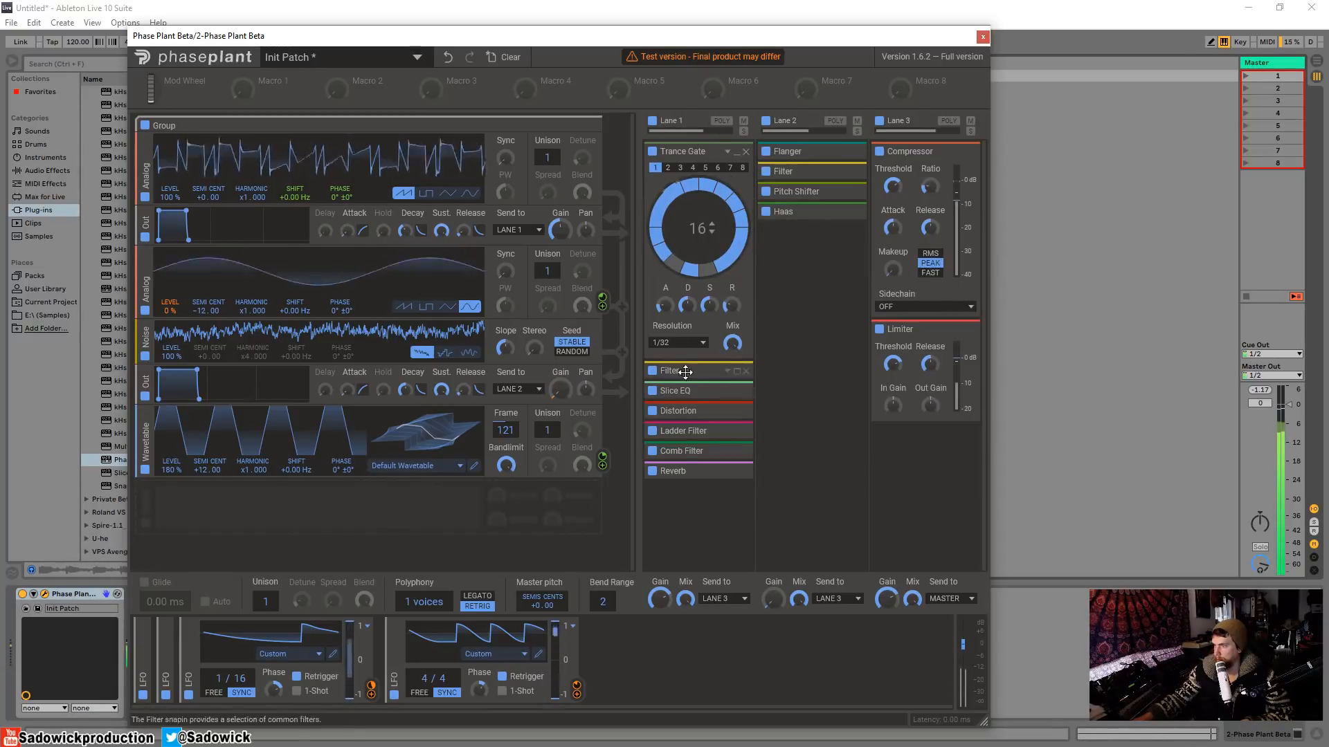
left_click(687, 344)
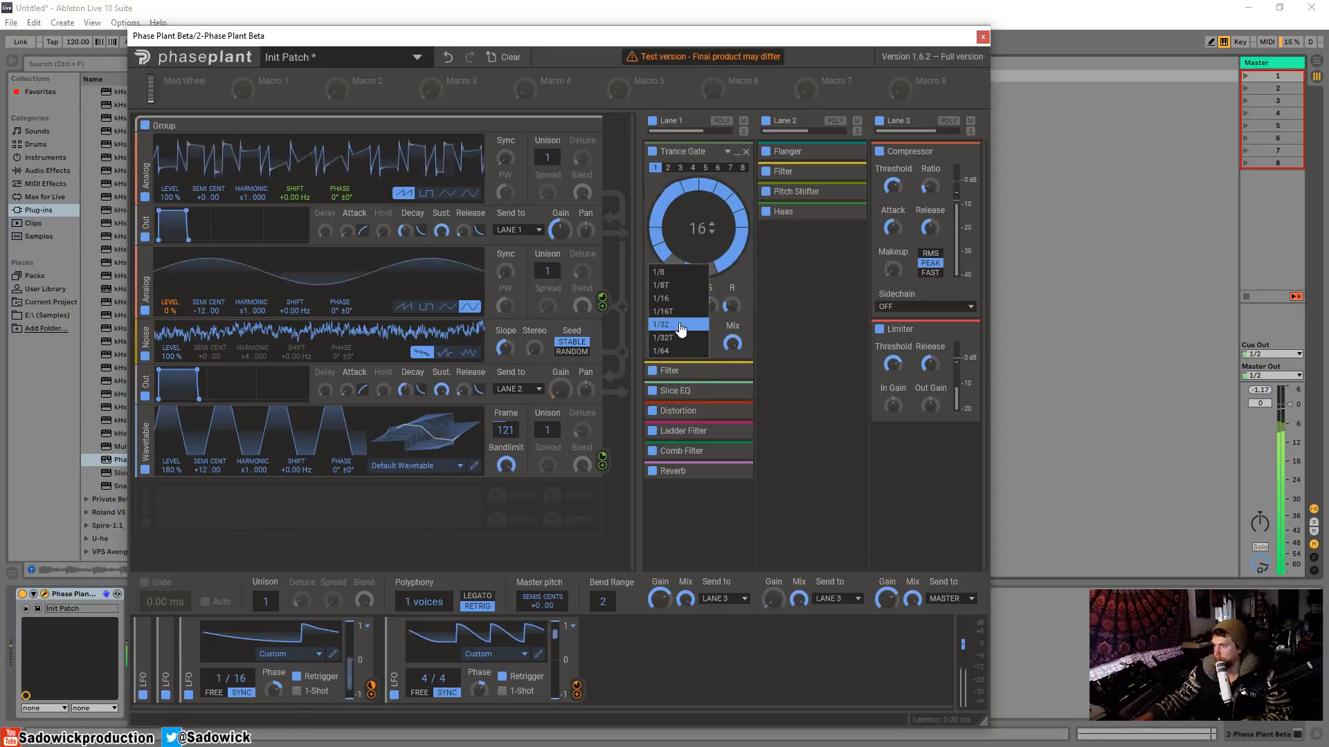
left_click(682, 301)
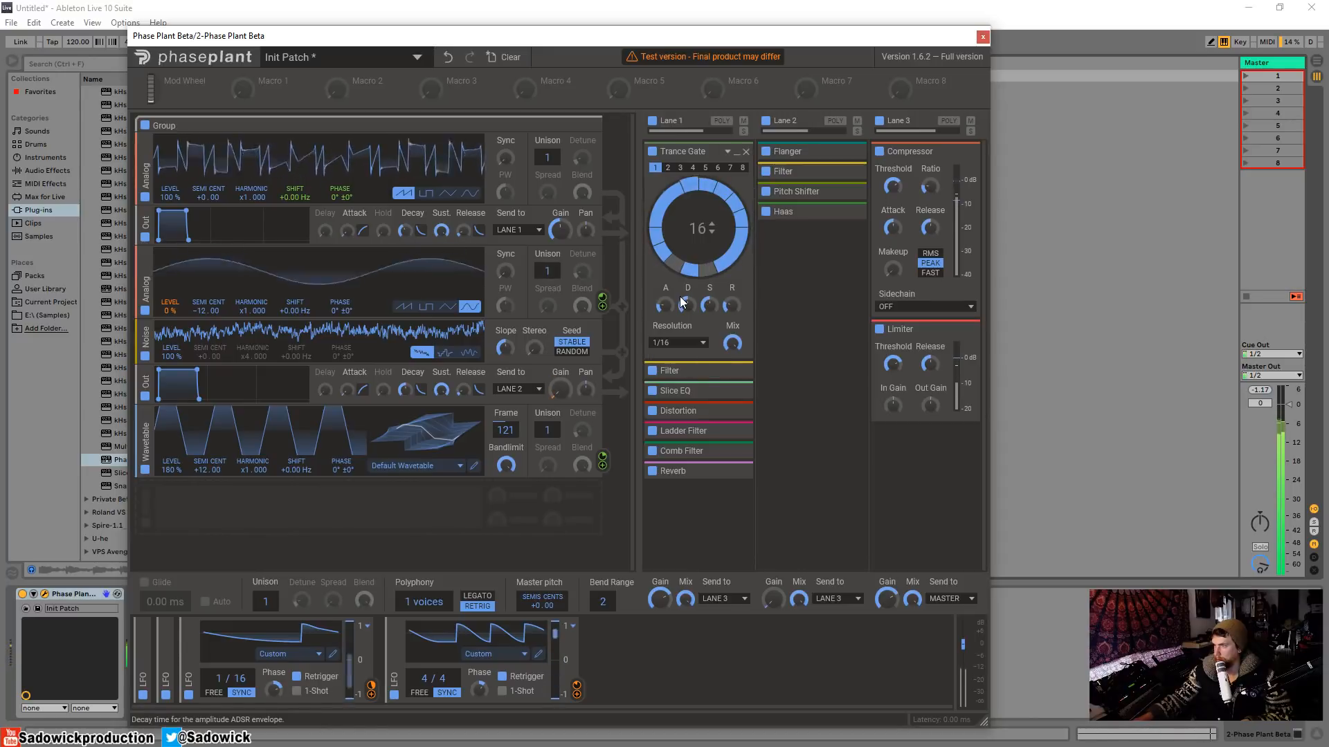
Toggle steps around the Trance Gate's 16-step ring to vary the rhythm, and lower its Mix
left_click(674, 195)
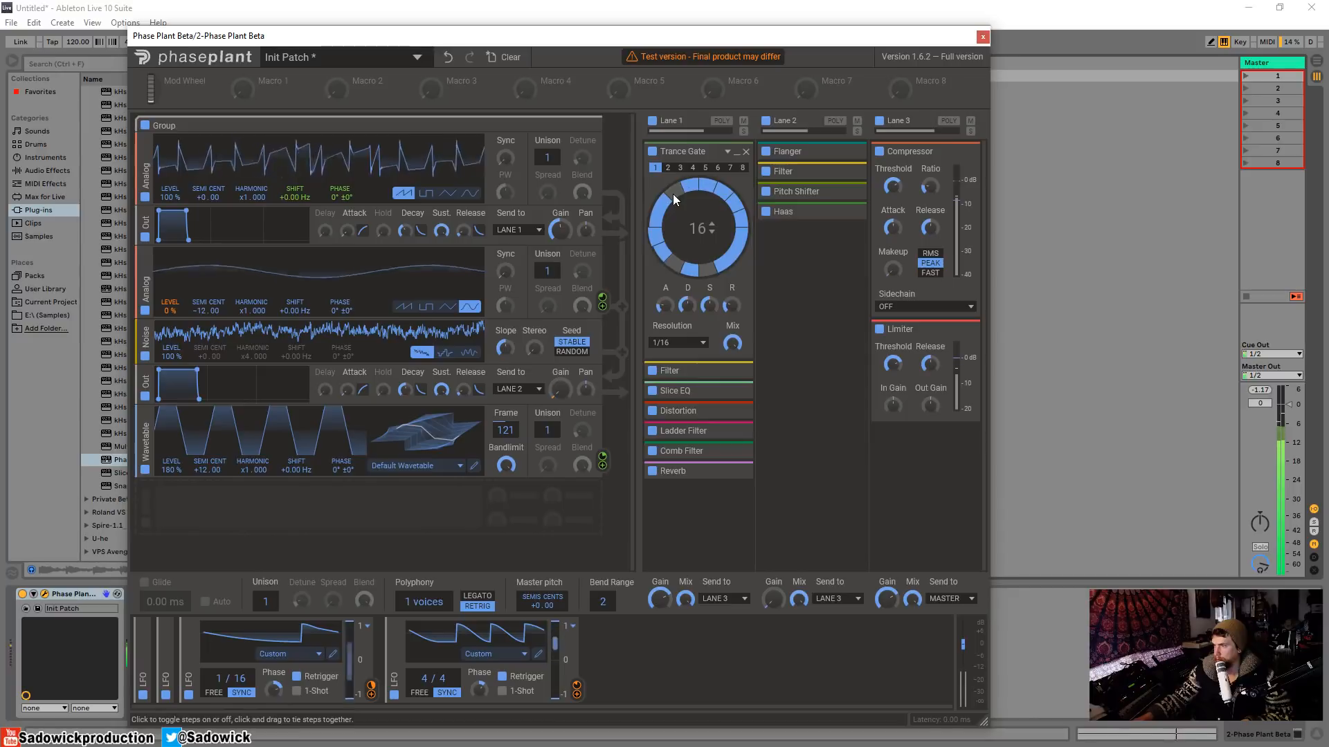
left_click(712, 188)
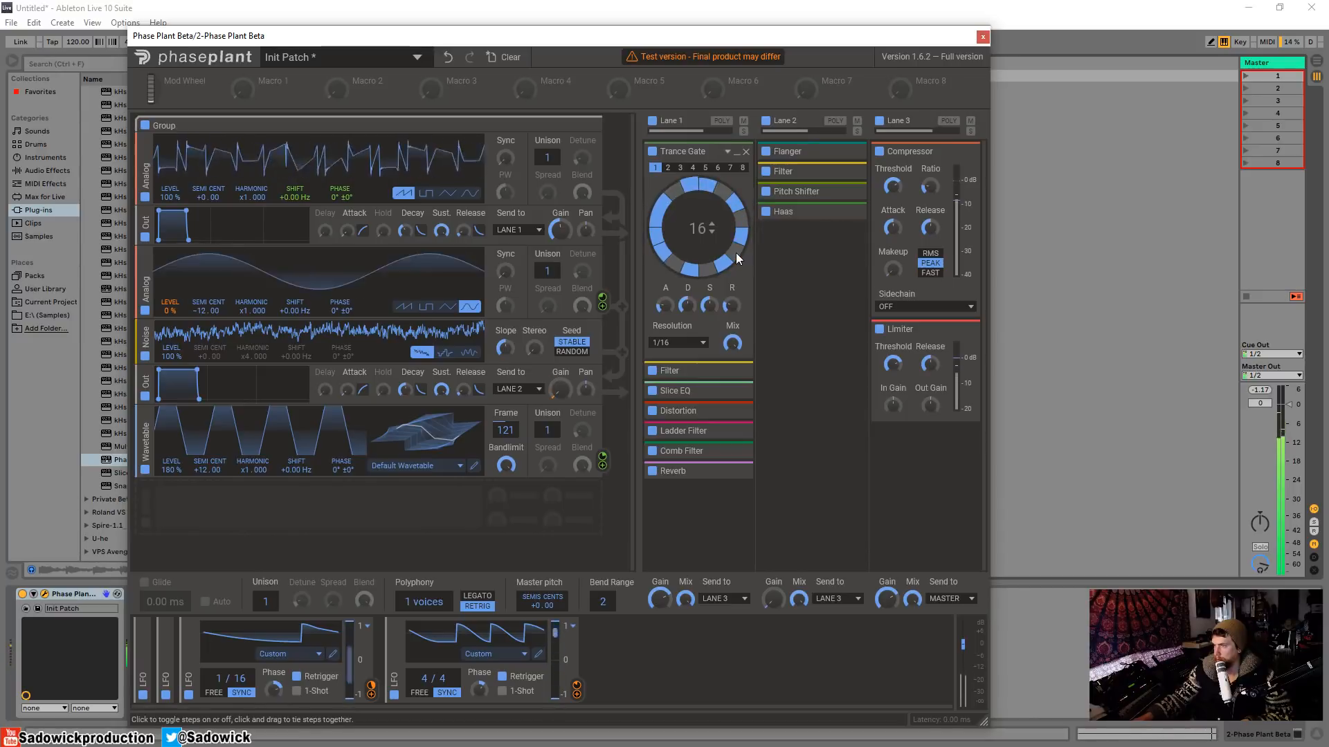
left_click(671, 254)
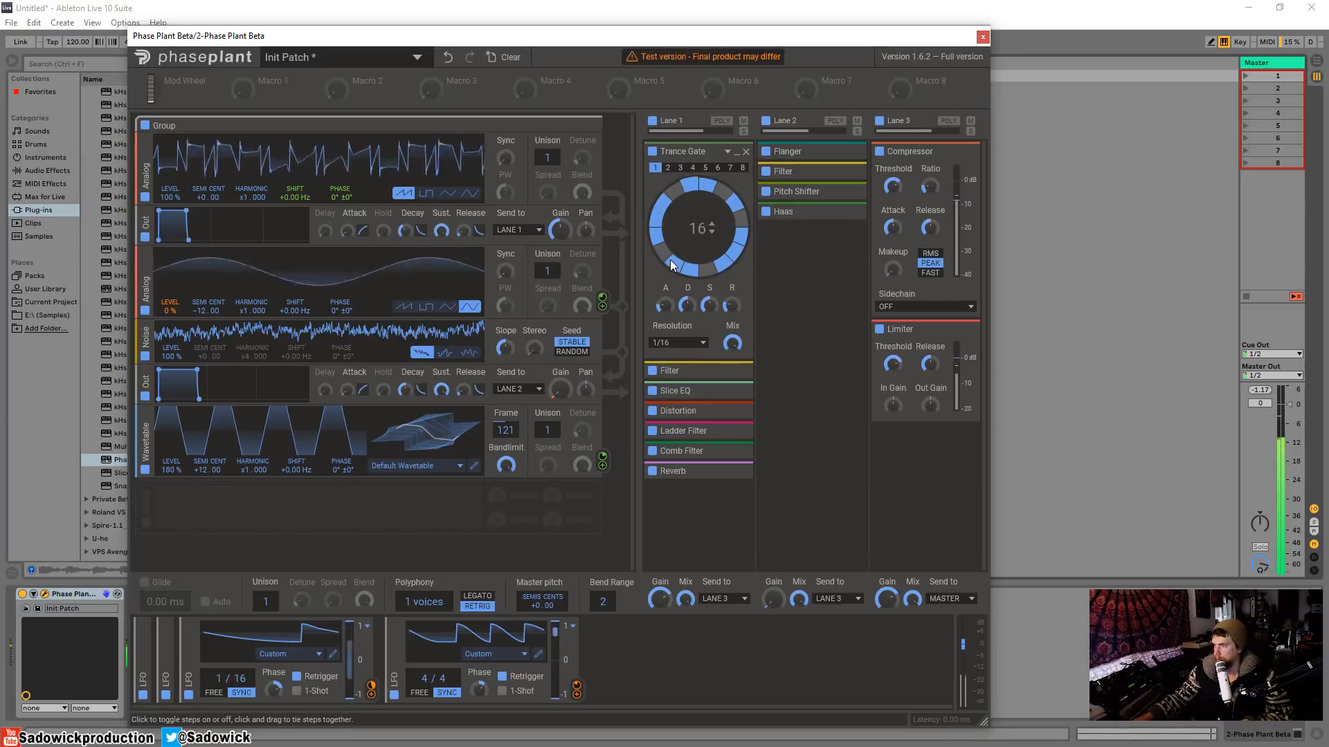
left_click(663, 249)
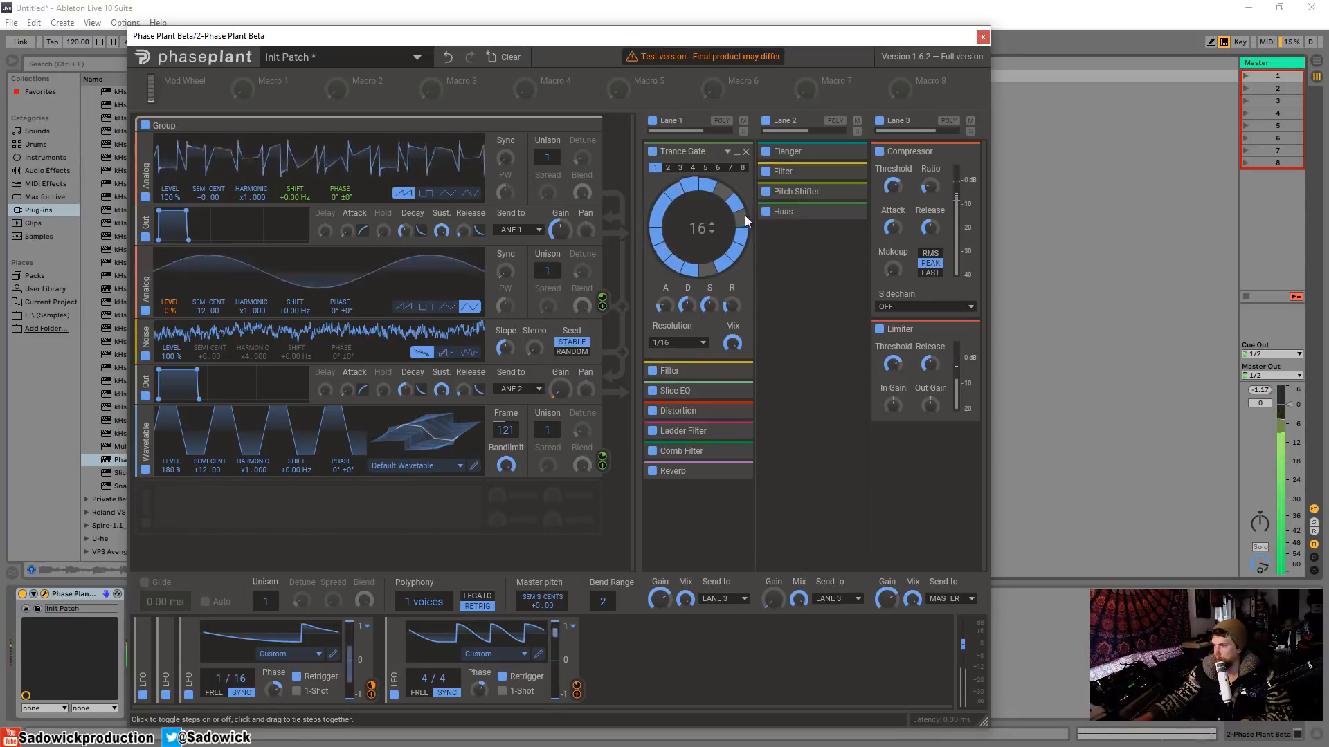
left_click_drag(733, 344, 733, 374)
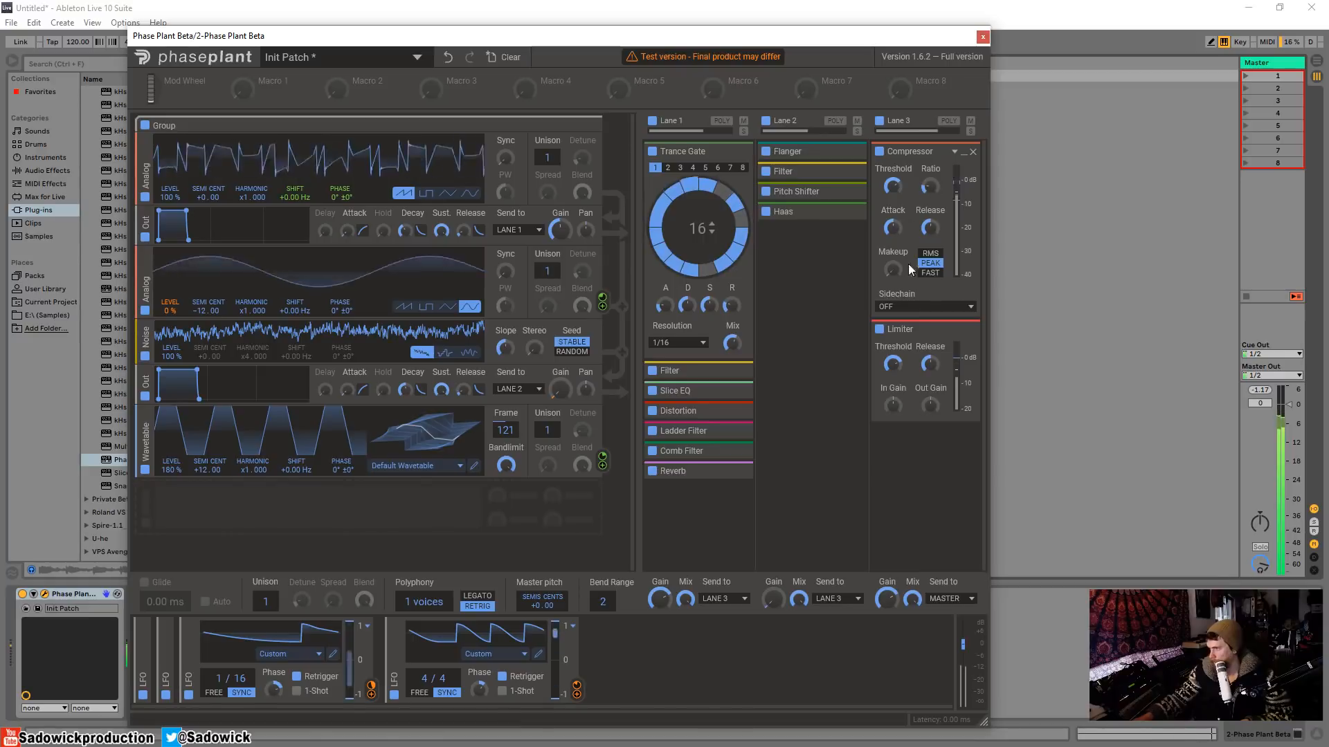
Shorten the Lane 3 Compressor's attack, lower its threshold and collapse the module
left_click_drag(893, 227, 892, 249)
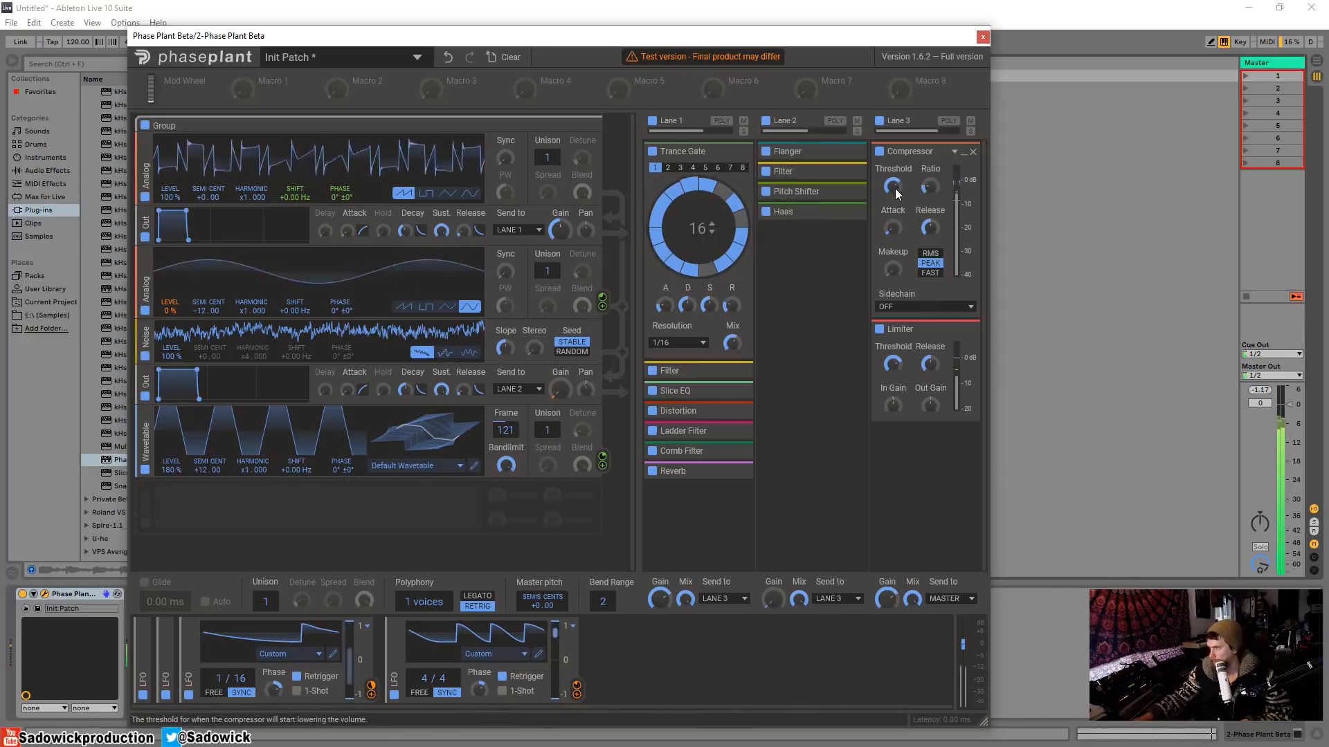
left_click_drag(895, 188, 895, 209)
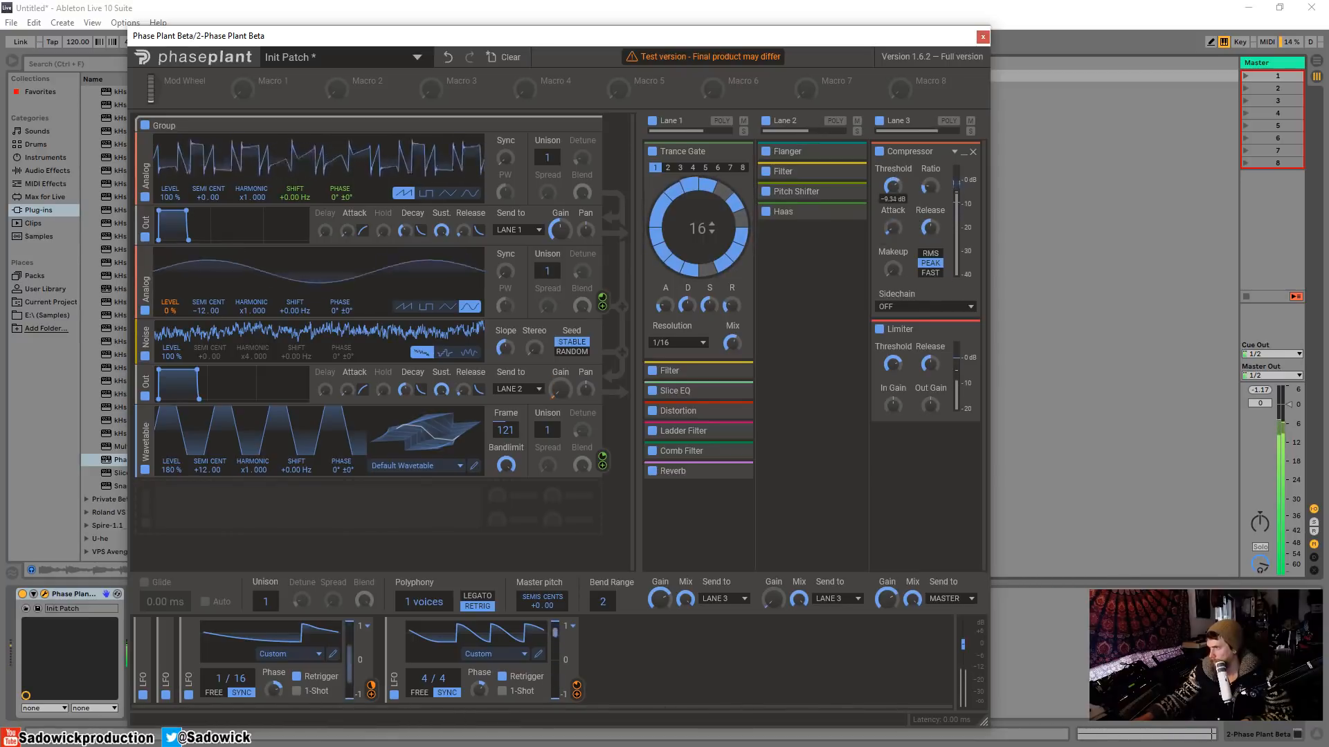
left_click(955, 152)
Add a Faturator to Lane 3 and move it between the Compressor and the Limiter
left_click(929, 326)
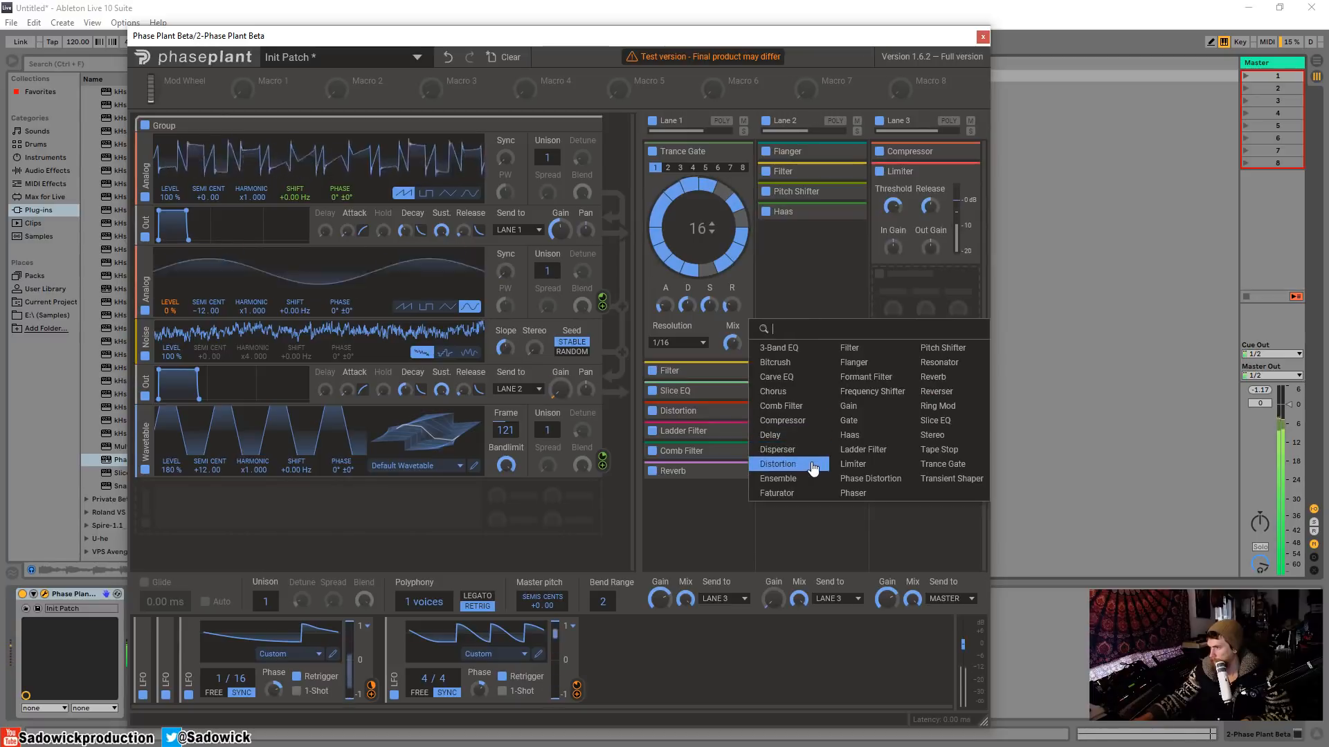
left_click(809, 494)
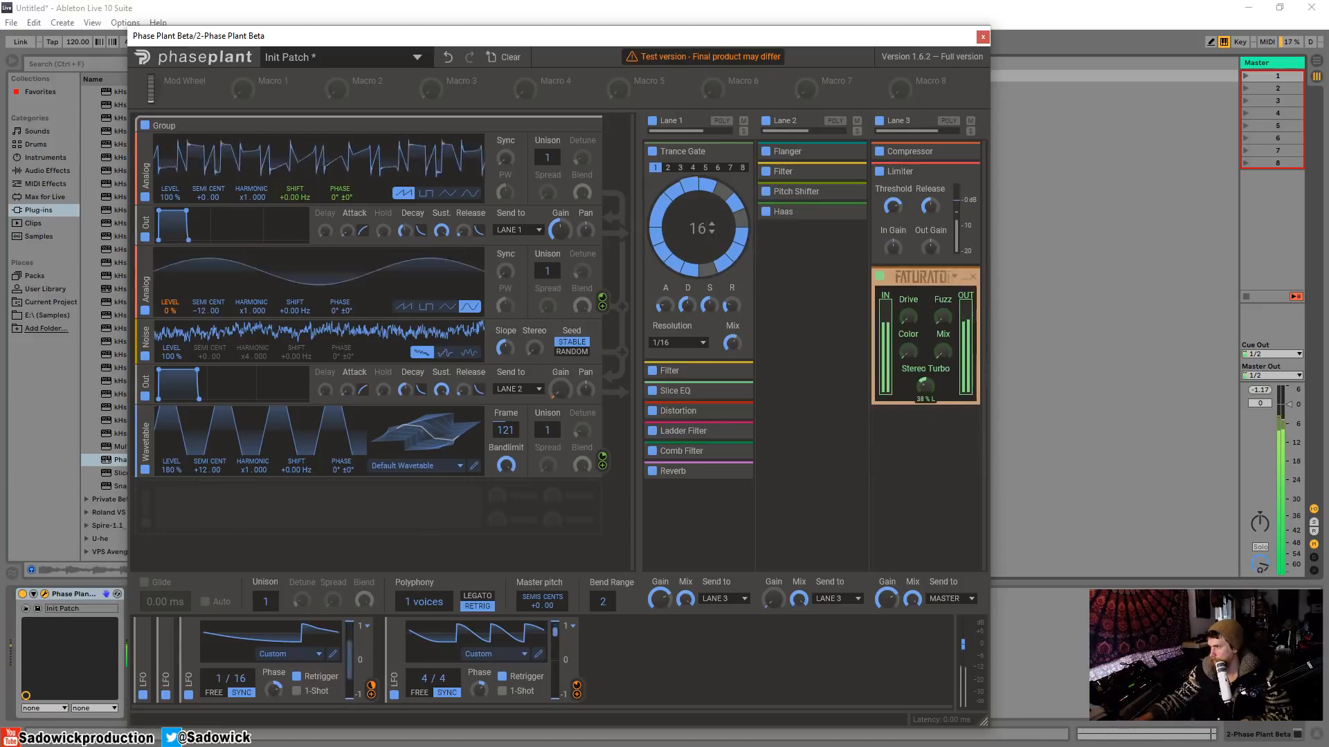
left_click_drag(918, 269, 930, 163)
Add a Slice EQ to Lane 3 and place it between the Faturator and the Limiter
left_click(920, 436)
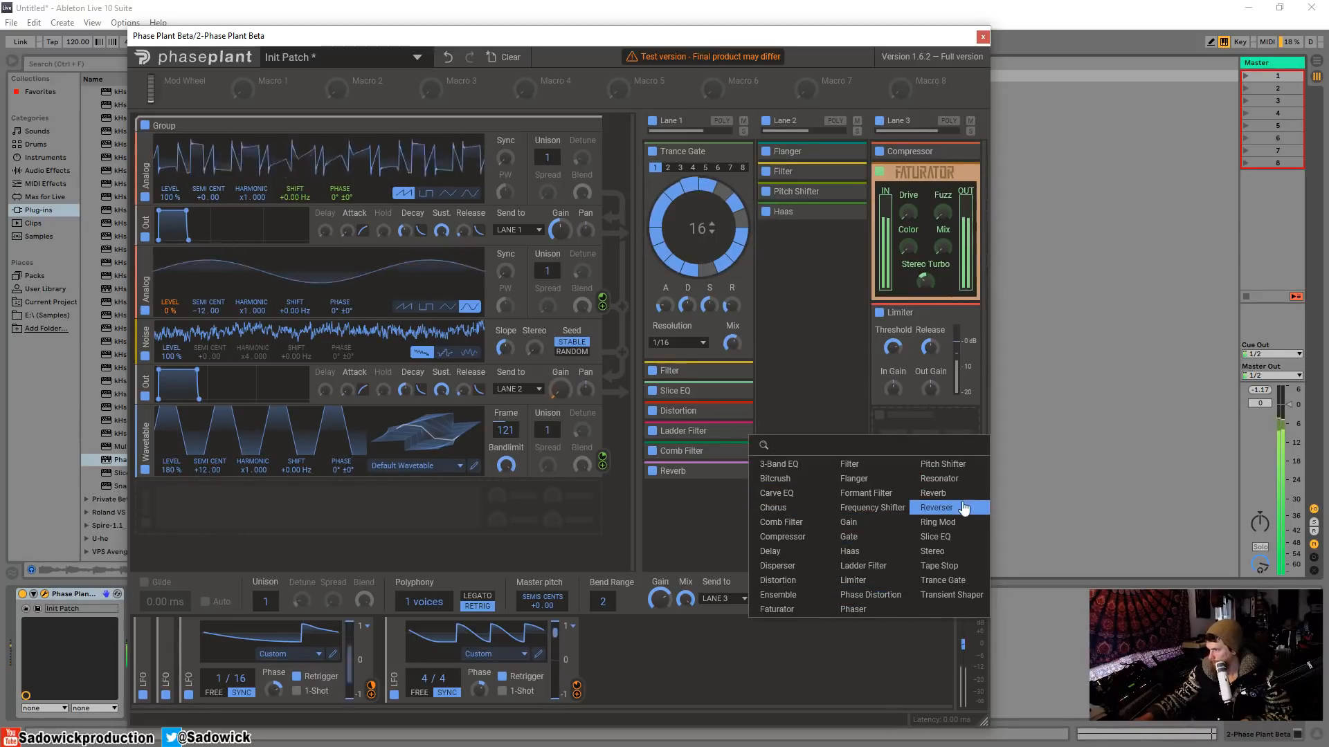
left_click(935, 536)
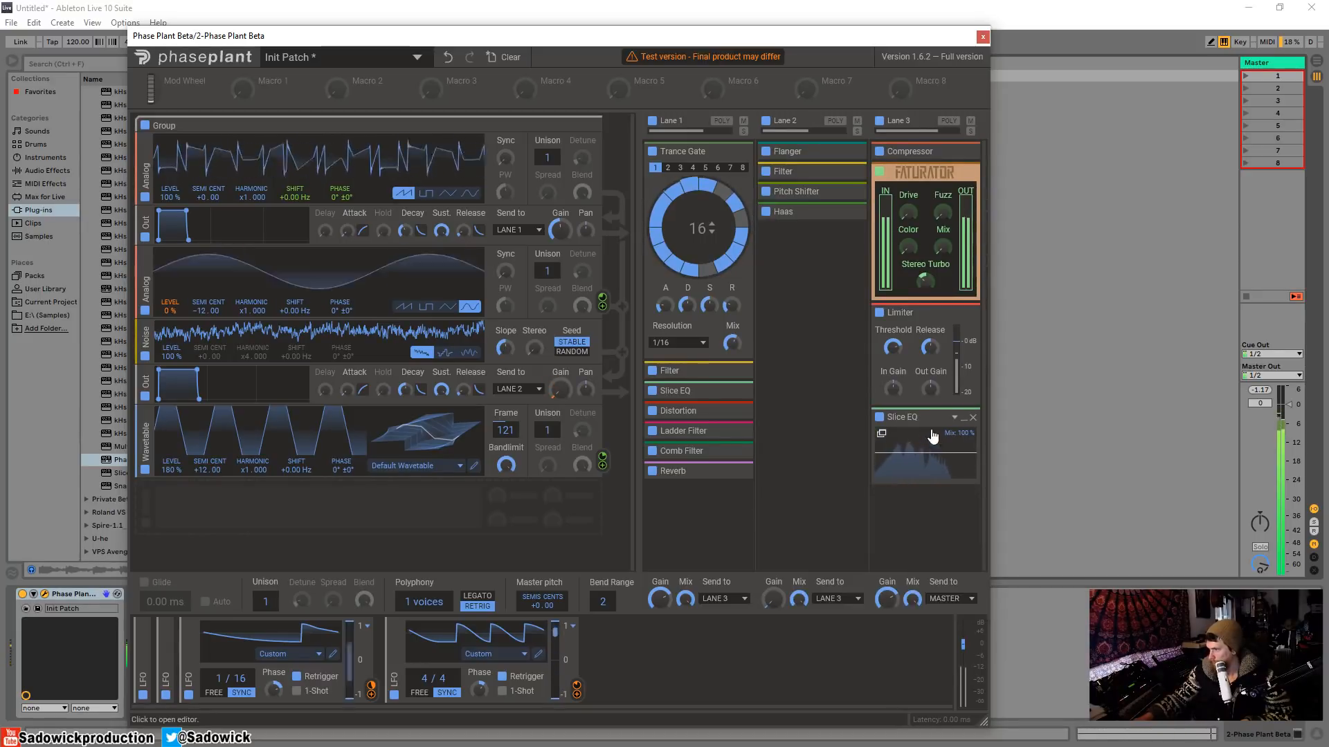
left_click_drag(923, 417, 925, 350)
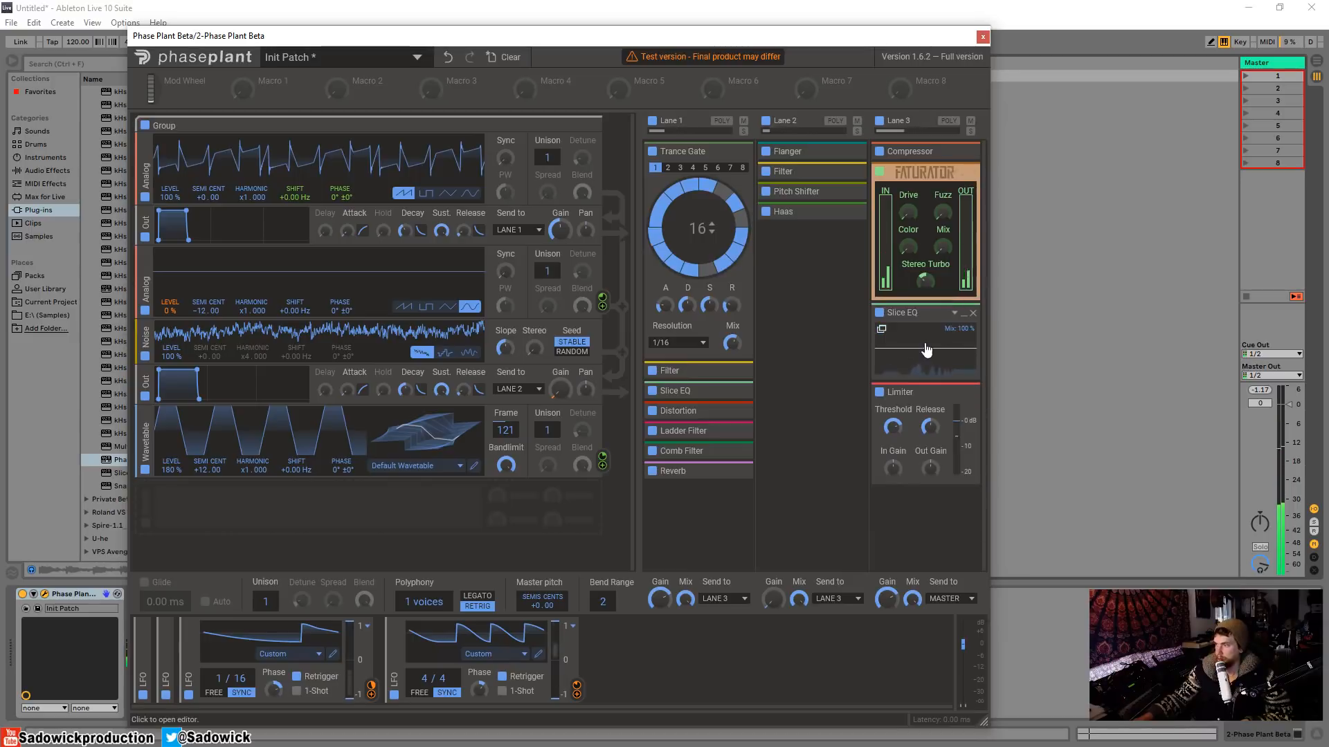
Create a boost of about 5.6 dB near 62 Hz in Lane 3's Slice EQ and close both plug-in windows
left_click(882, 331)
left_click_drag(551, 390, 480, 333)
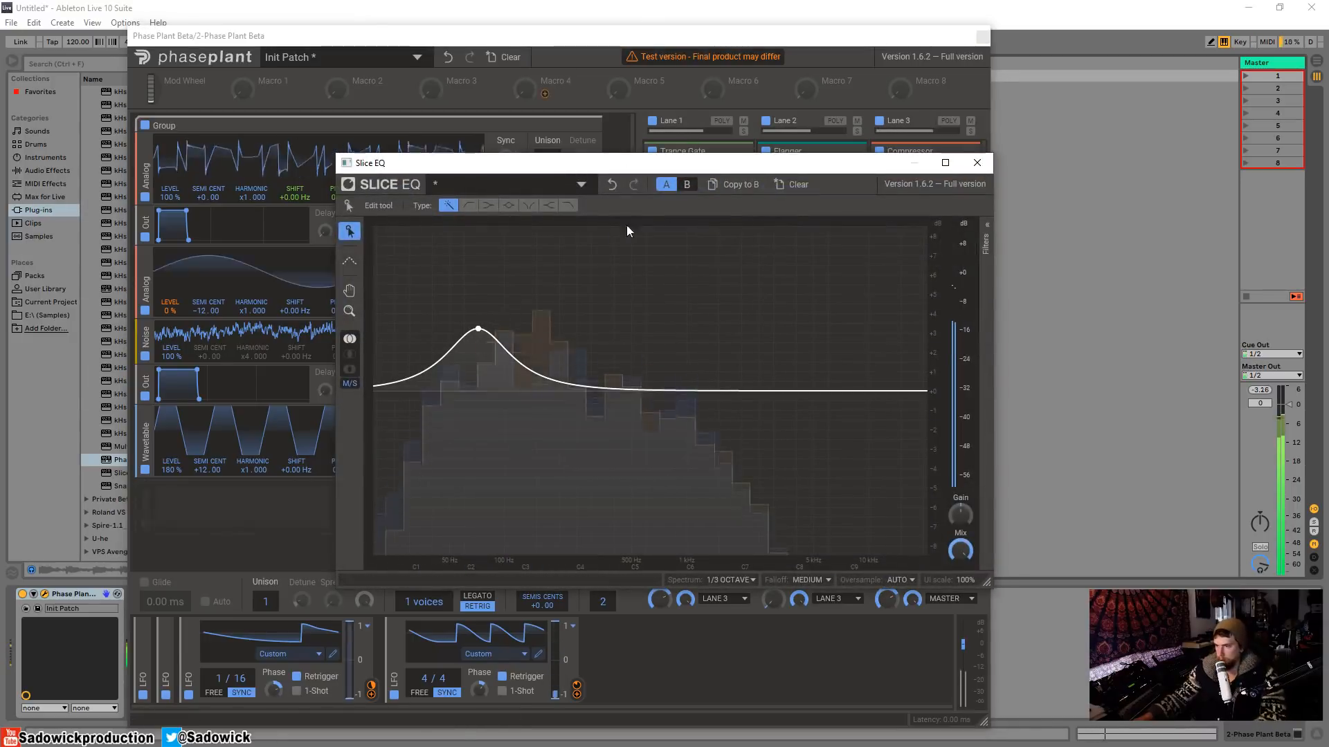
left_click_drag(478, 328, 469, 290)
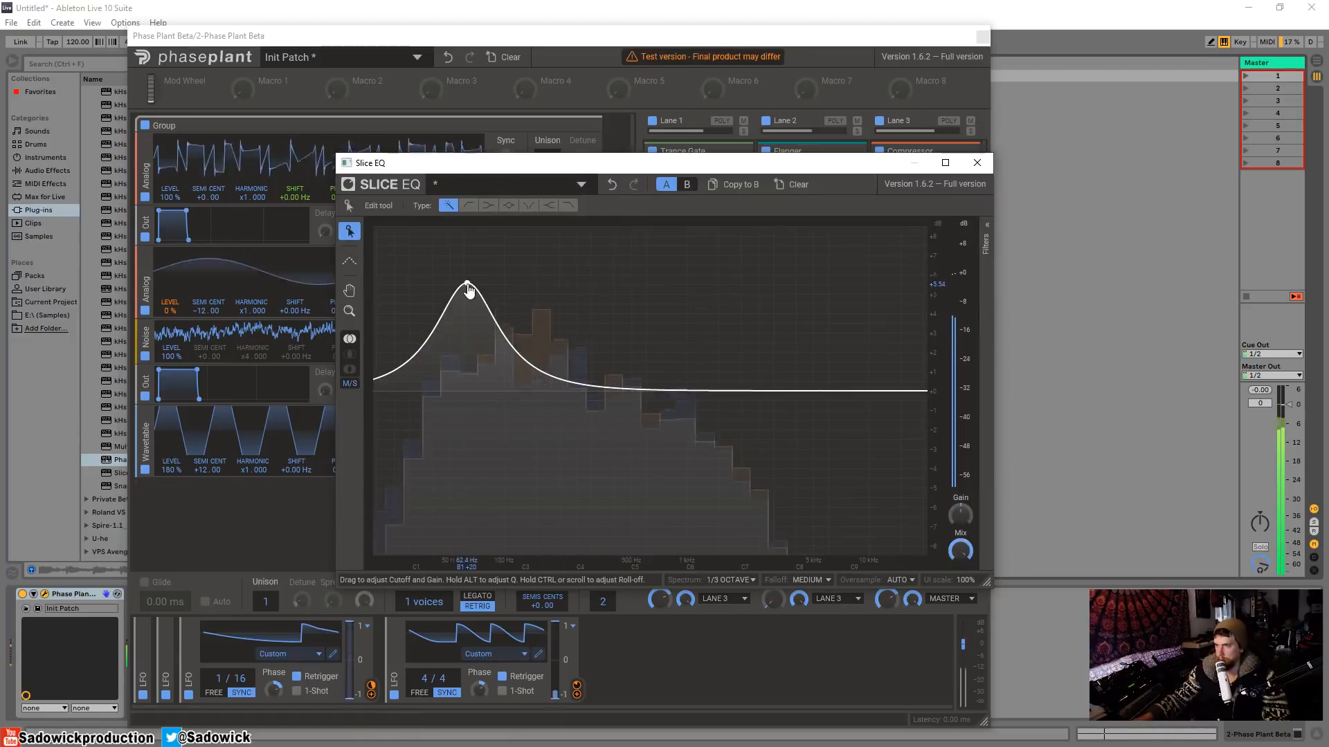
left_click(977, 162)
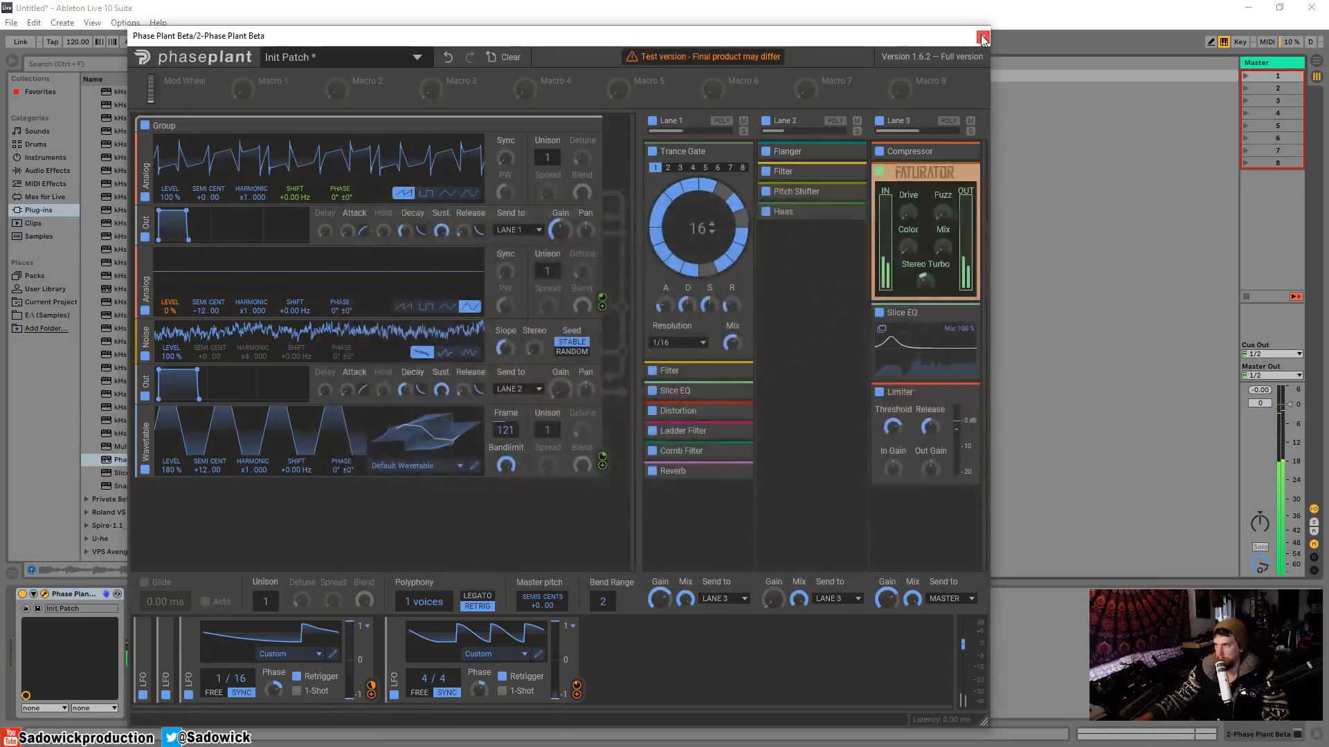
left_click(983, 36)
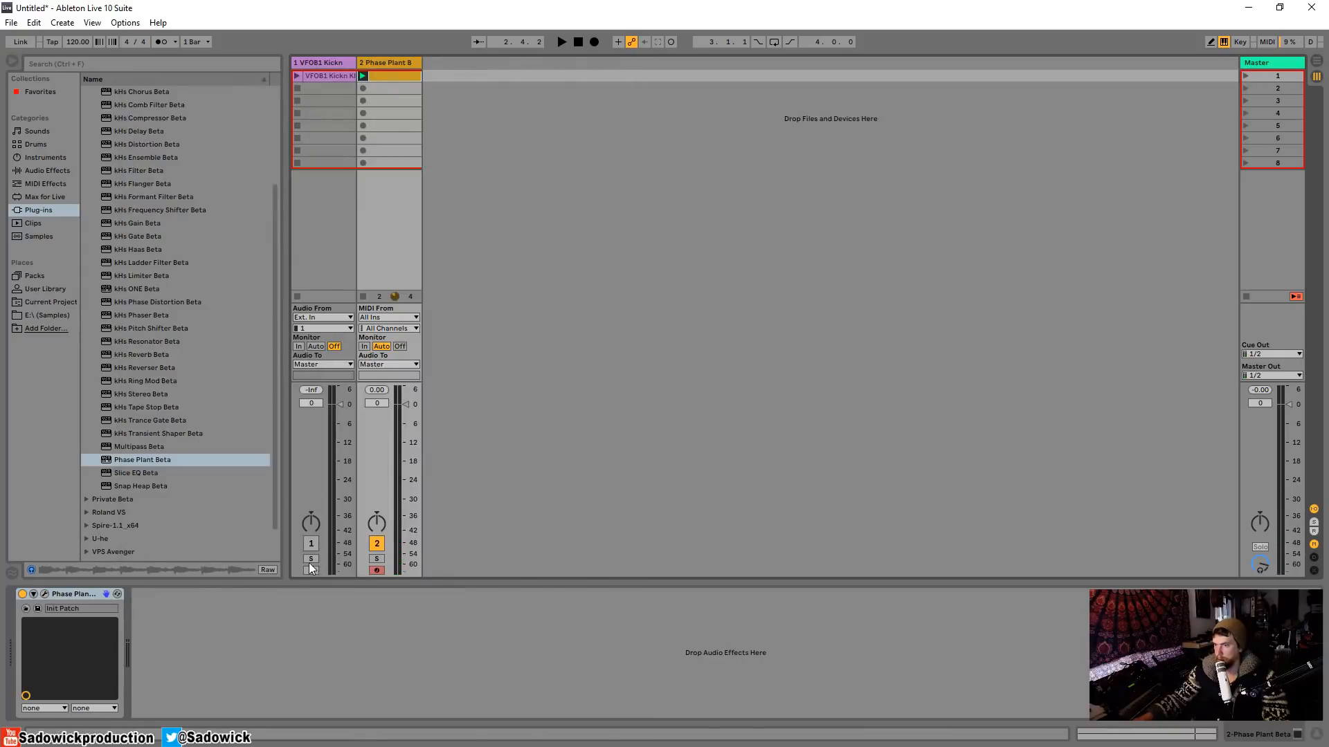
Launch the first scene to hear the kick with the bass, and load LFOTool_x64 onto the Phase Plant track
left_click(1246, 77)
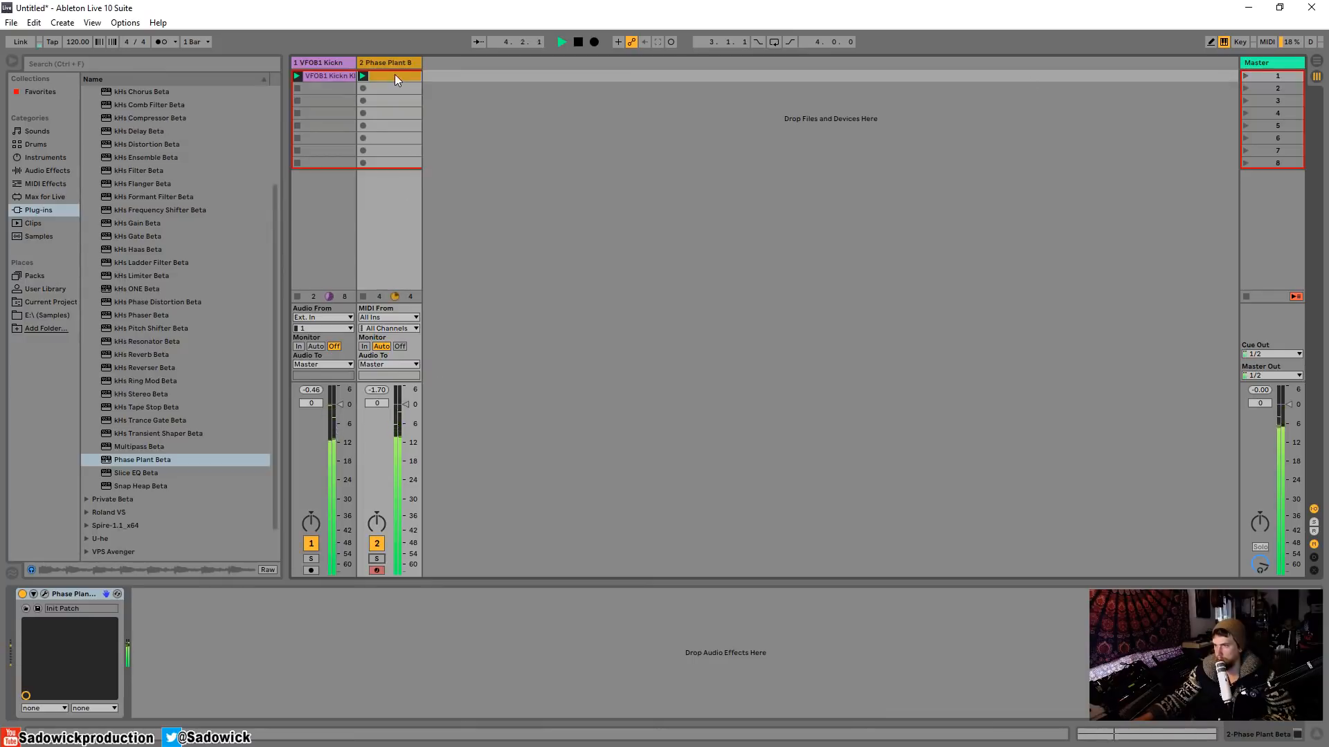
scroll(147, 442, "down", 3)
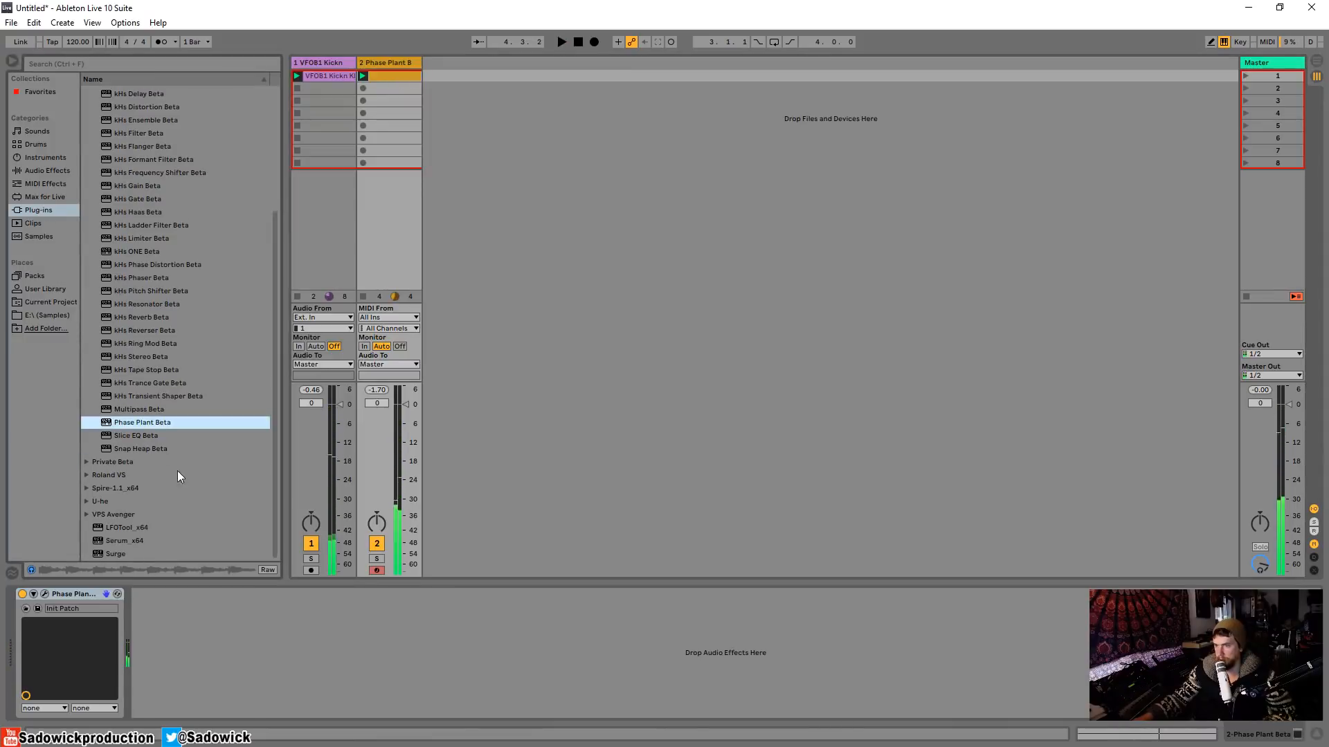
double_click(118, 528)
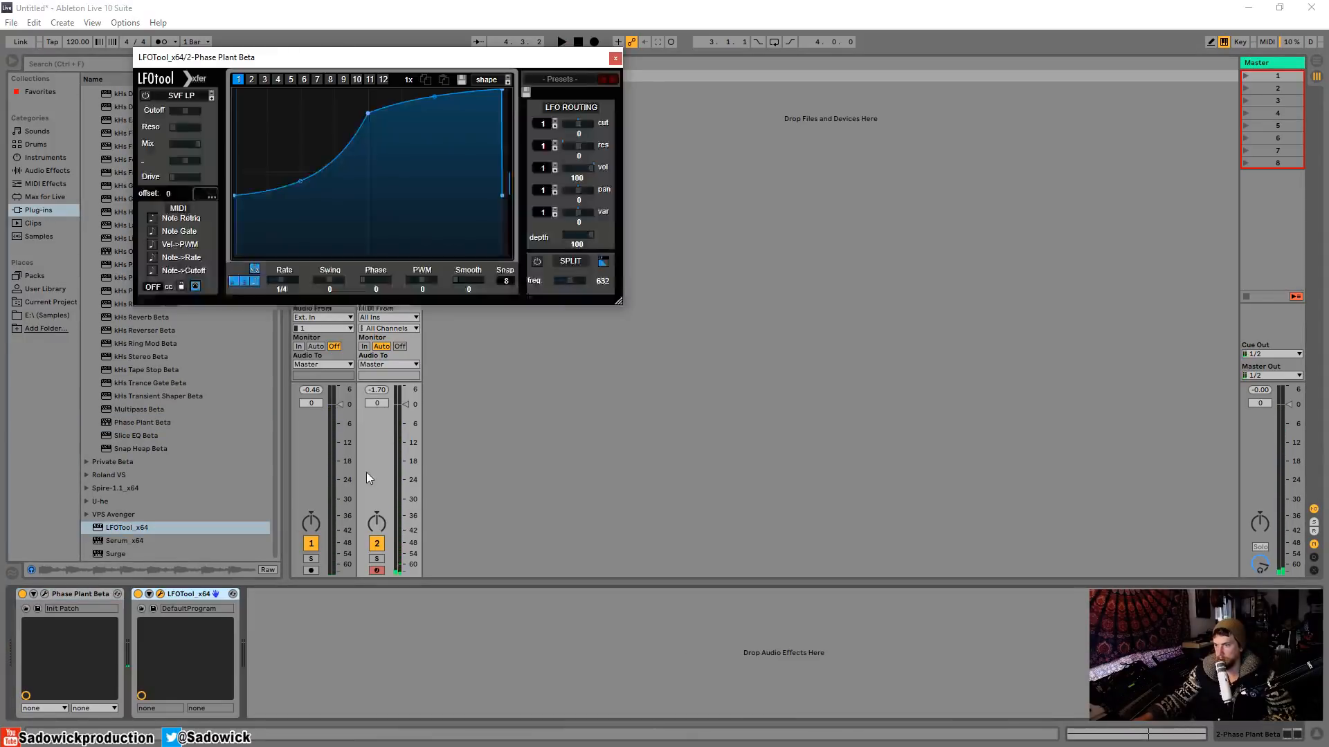
left_click_drag(410, 56, 554, 201)
Reshape LFOTool's volume curve to dip at the start and reach full level by mid-cycle, auditioning it with the kick, and close the plug-in
left_click_drag(506, 253, 507, 236)
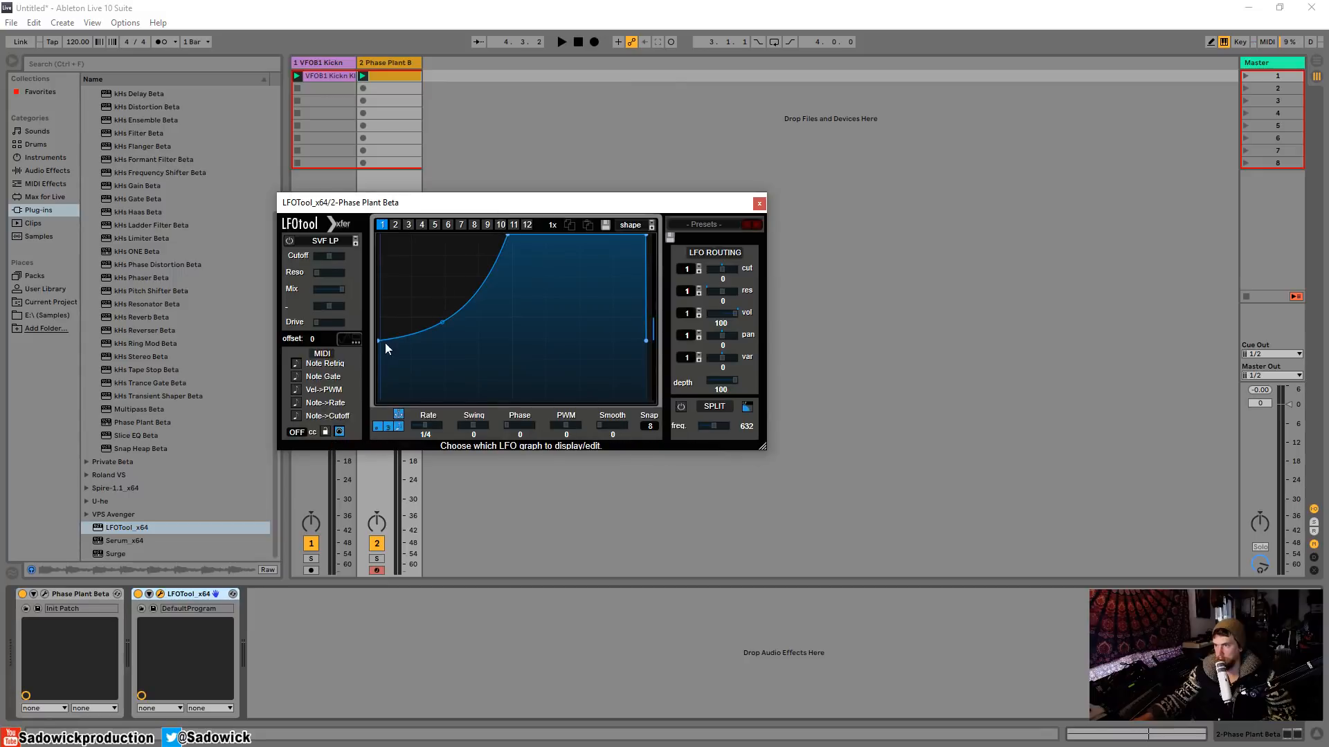
left_click_drag(384, 342, 449, 348)
key("space")
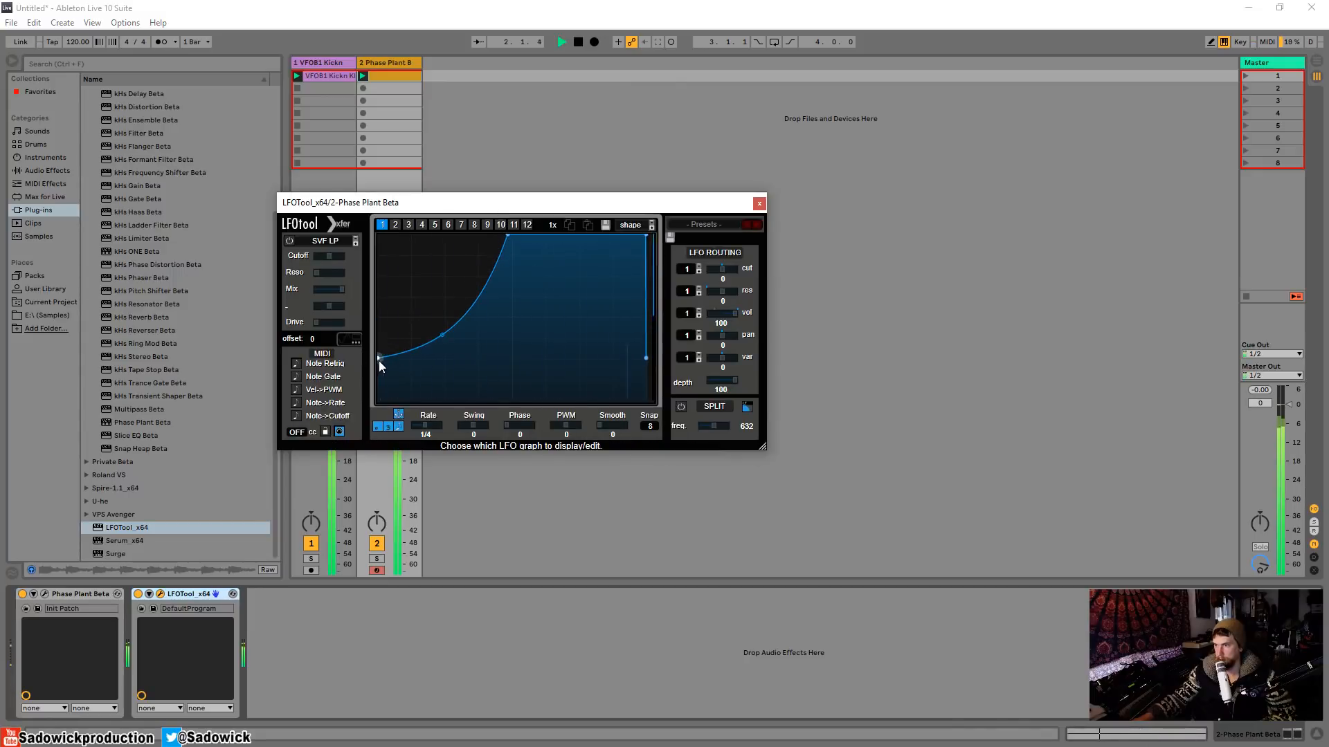
left_click_drag(379, 358, 379, 320)
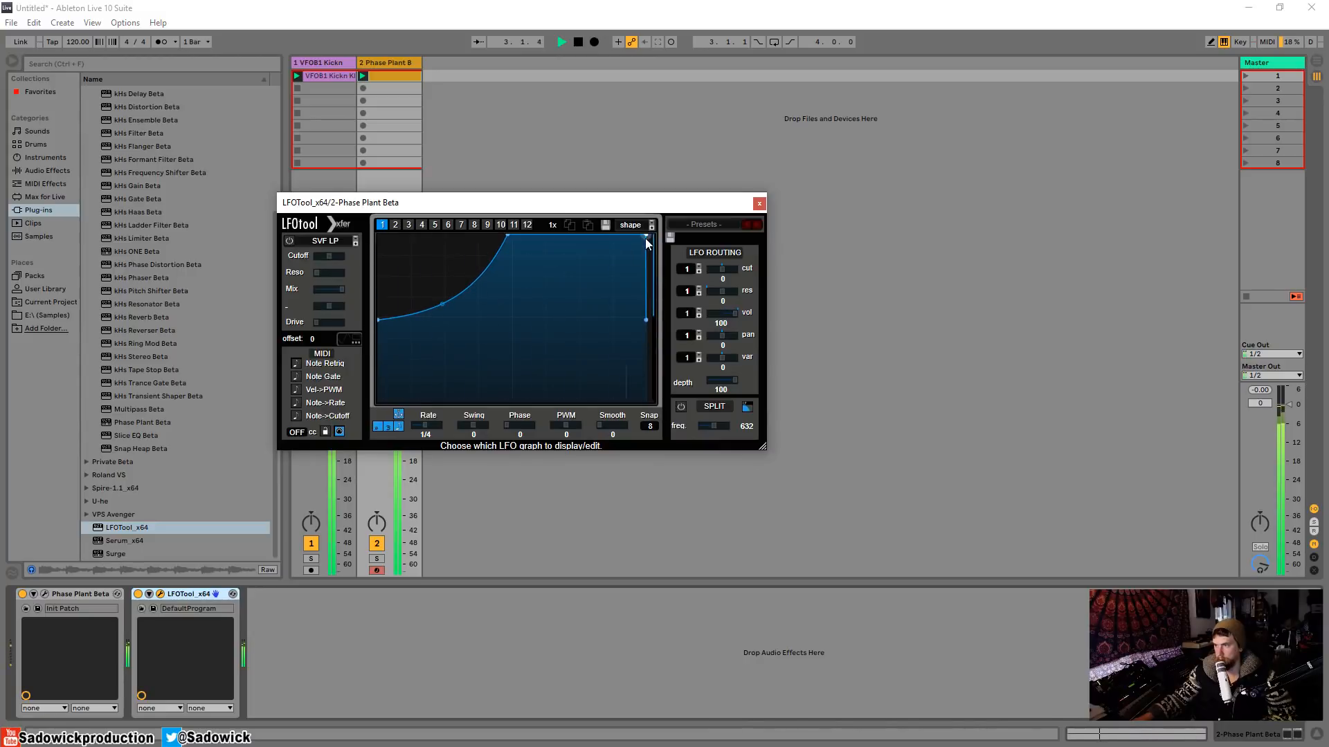
left_click_drag(645, 238, 622, 221)
left_click(759, 203)
key("space")
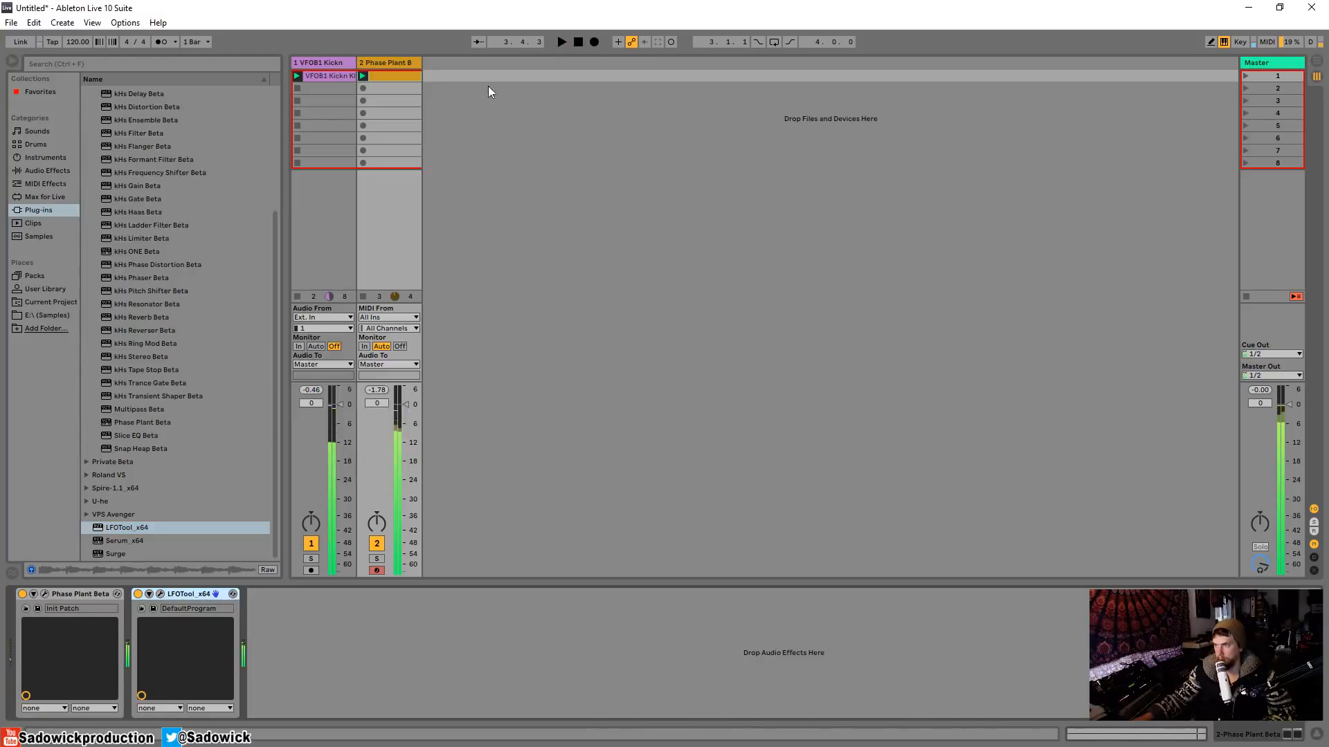
Open the Phase Plant track's MIDI clip to show its notes in the piano roll
double_click(396, 74)
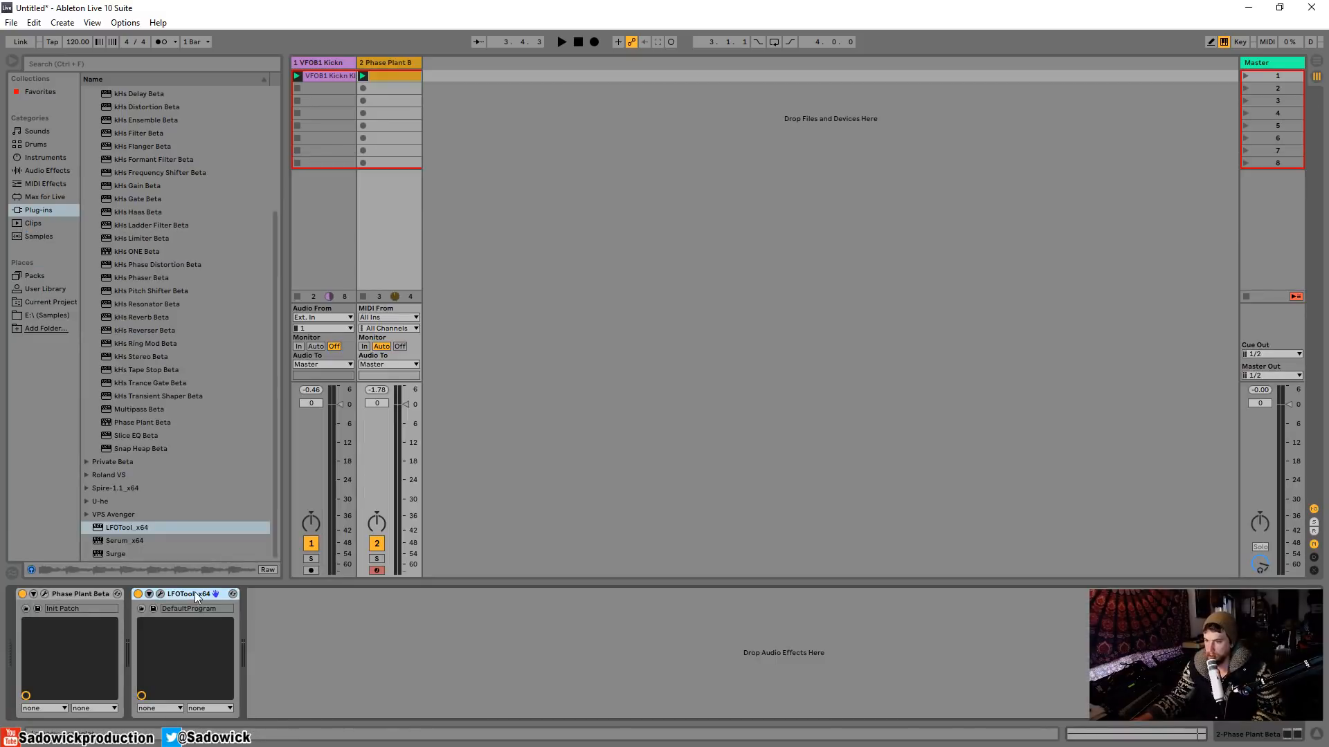
double_click(195, 595)
key("shift+Tab")
key("shift+Tab")
key("shift+Tab")
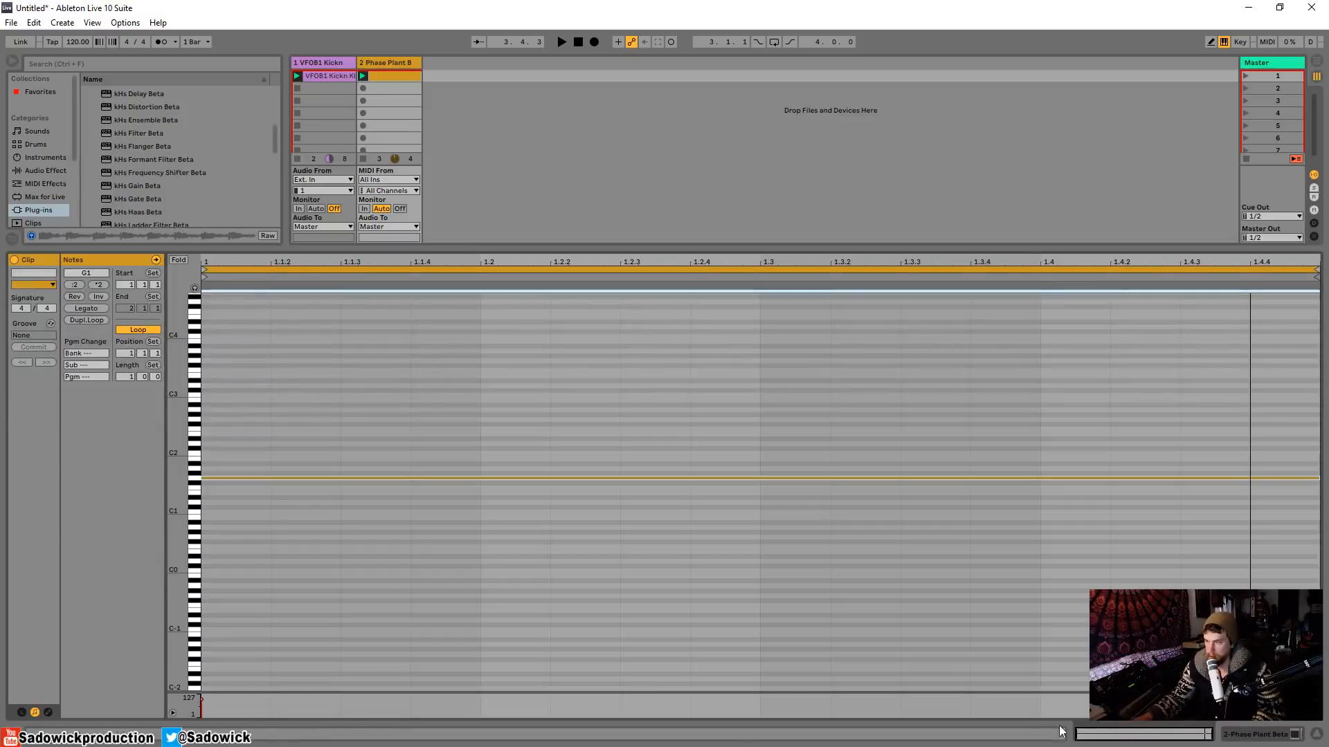
Open the Phase Plant Beta plug-in's editor from the track's device chain, enlarge its window and move it clear of the clip slots
left_click(1227, 735)
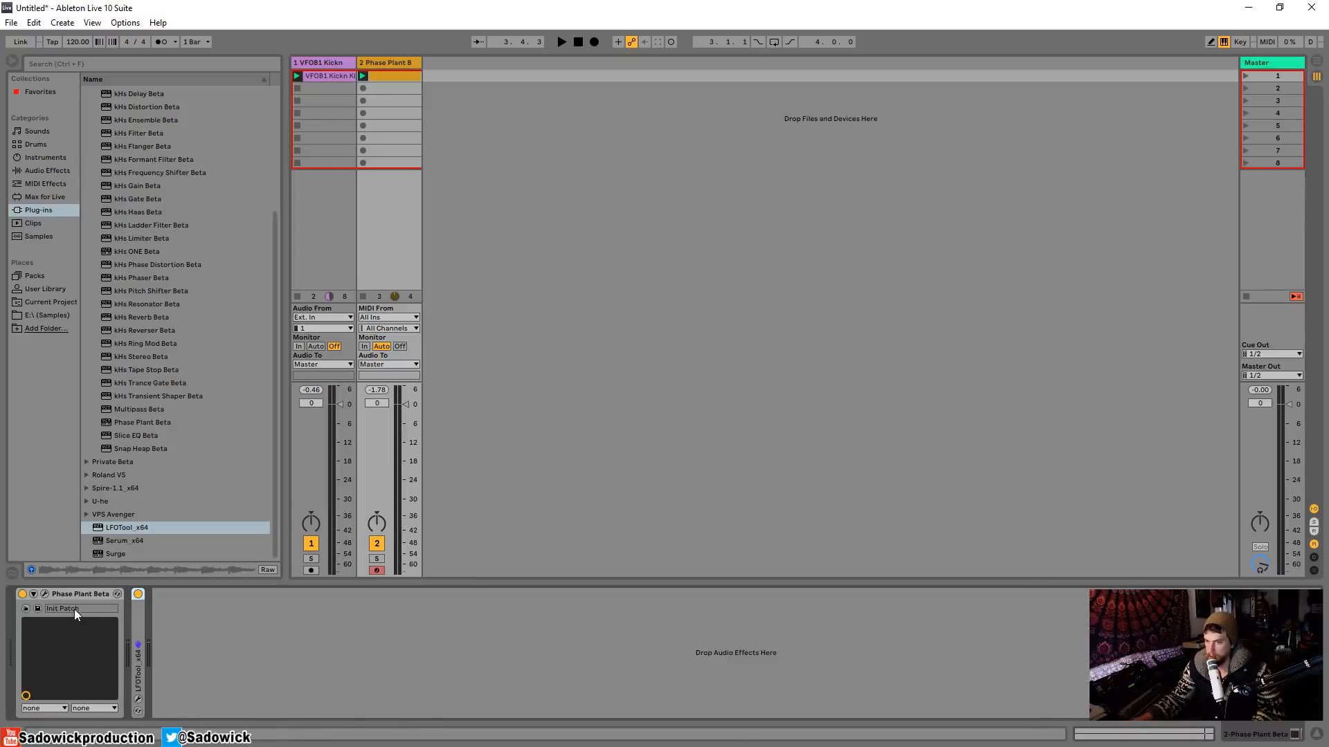
left_click(45, 595)
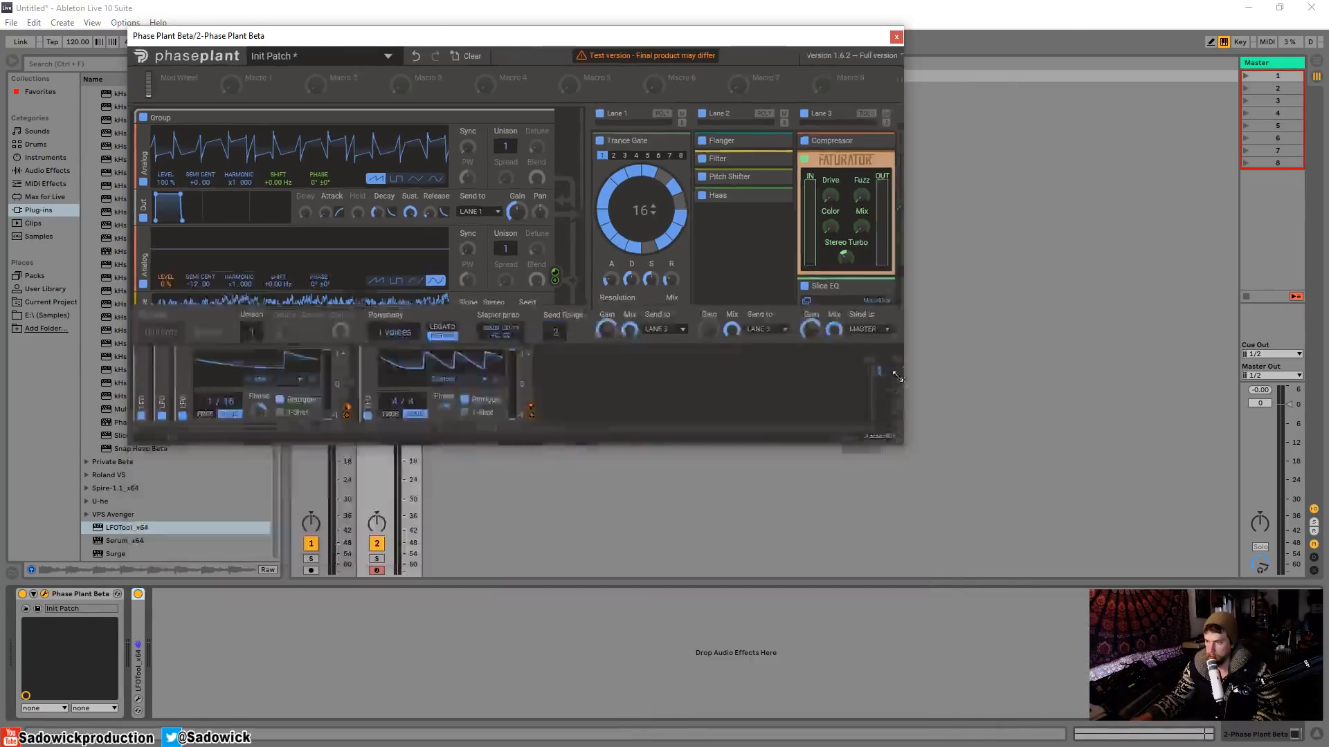
left_click_drag(898, 375, 1038, 400)
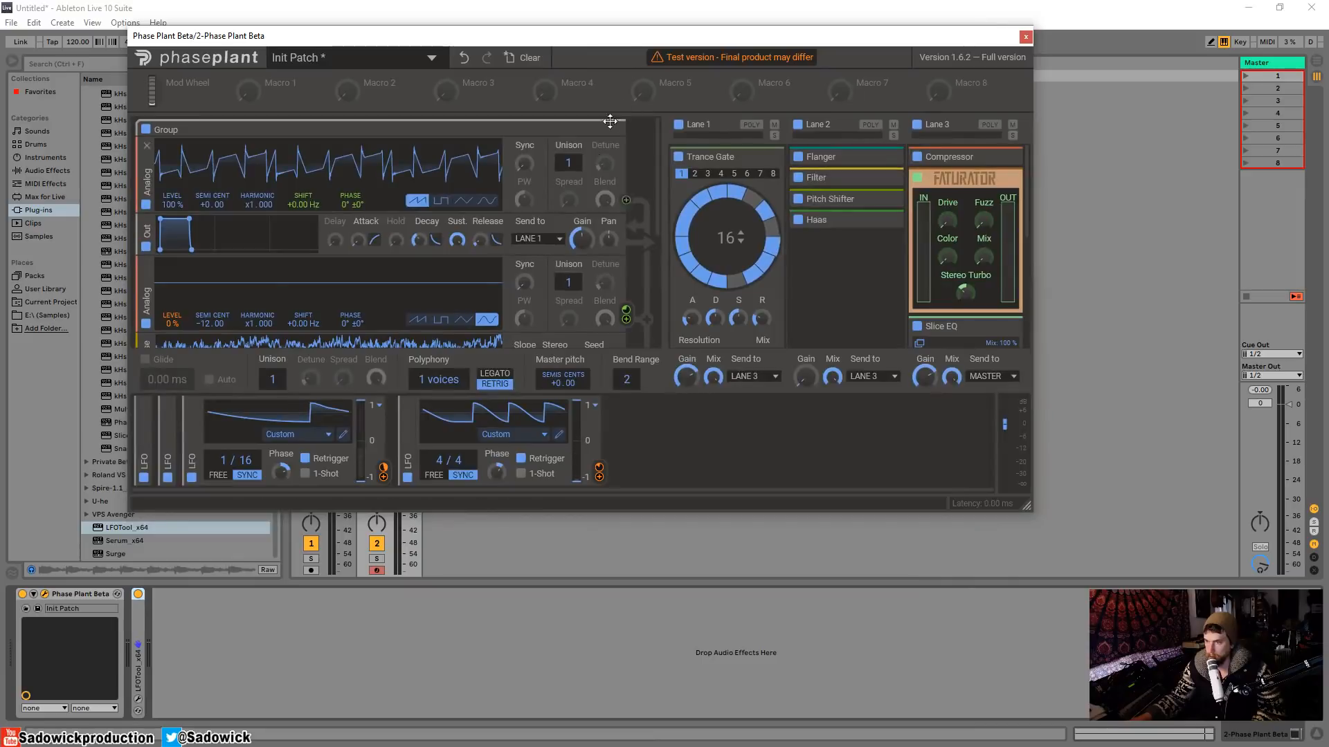
left_click_drag(625, 41, 573, 264)
Open the first clip on the Phase Plant track, show its envelopes, and place the plug-in window above the clip view
double_click(384, 77)
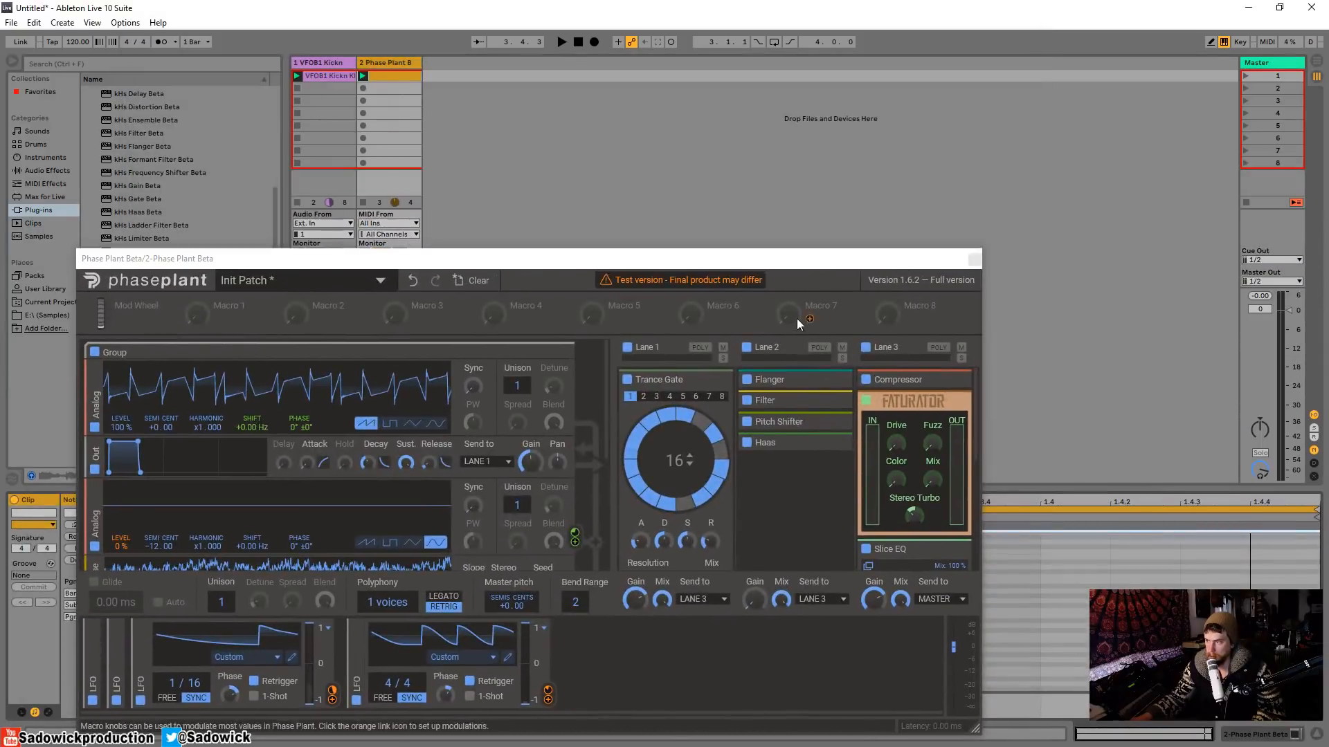
left_click_drag(769, 264, 810, 38)
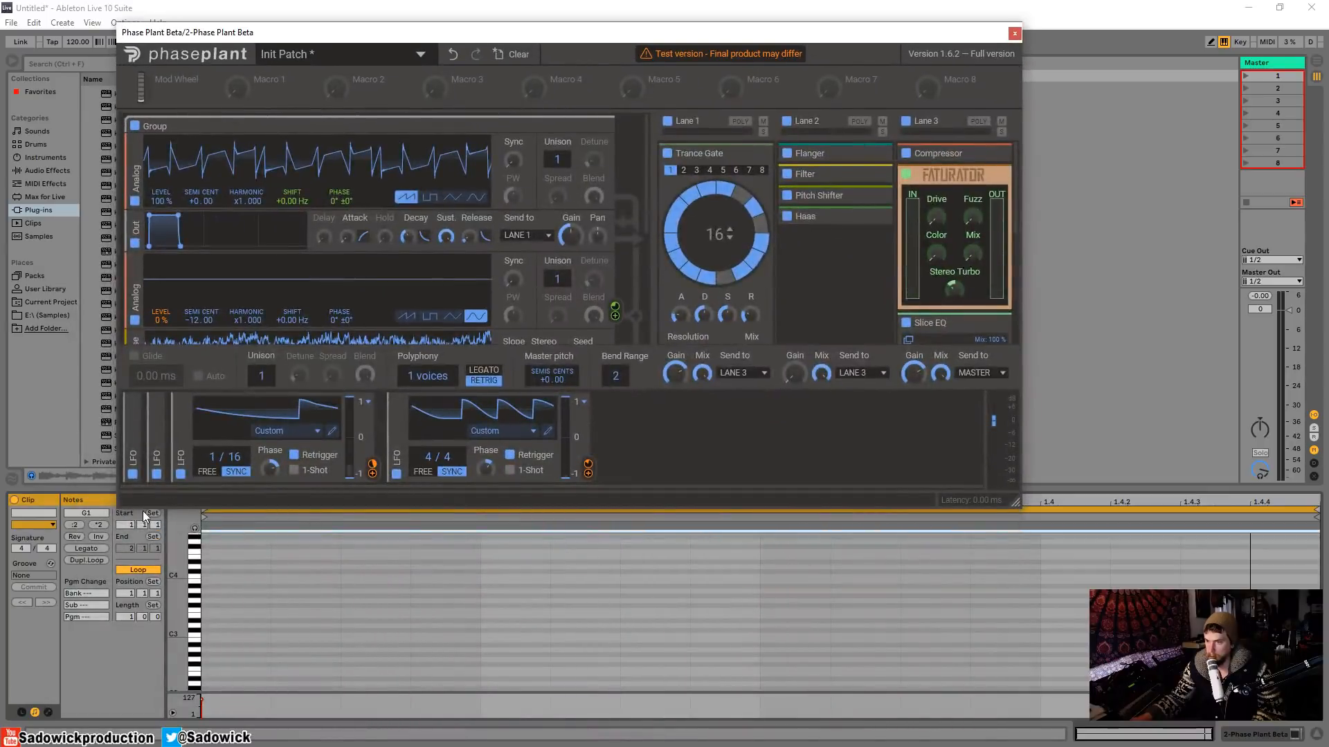
left_click(48, 712)
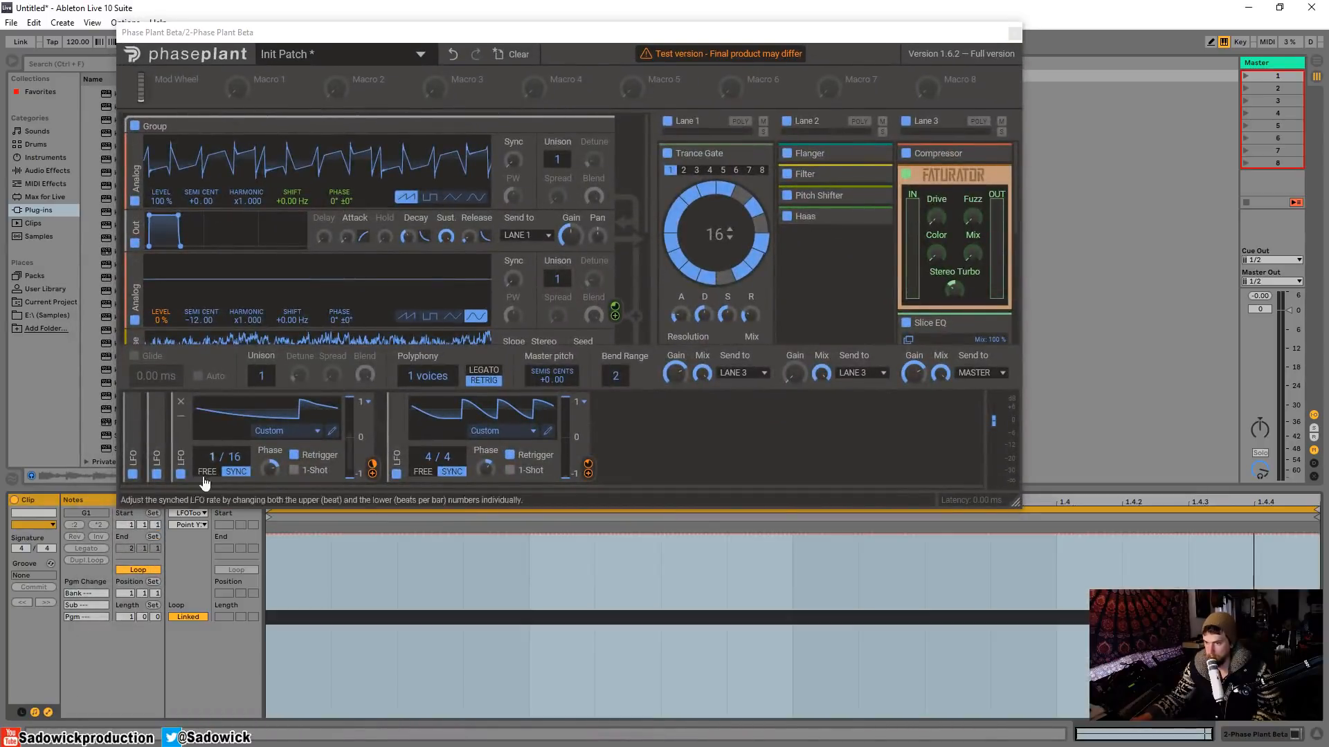
left_click(198, 514)
left_click_drag(349, 32, 349, 13)
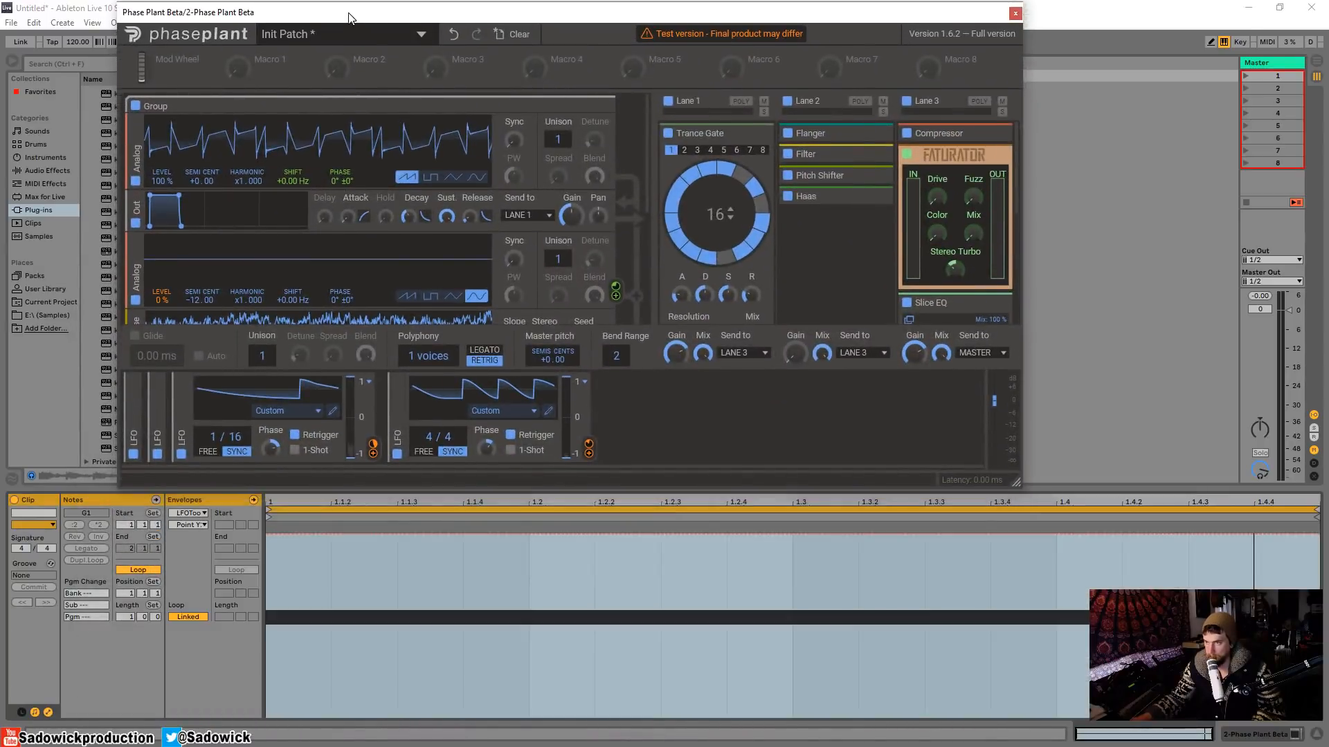
Choose Phase Plant Beta as the clip envelope's device and check which parameters it offers
left_click(188, 512)
left_click(210, 541)
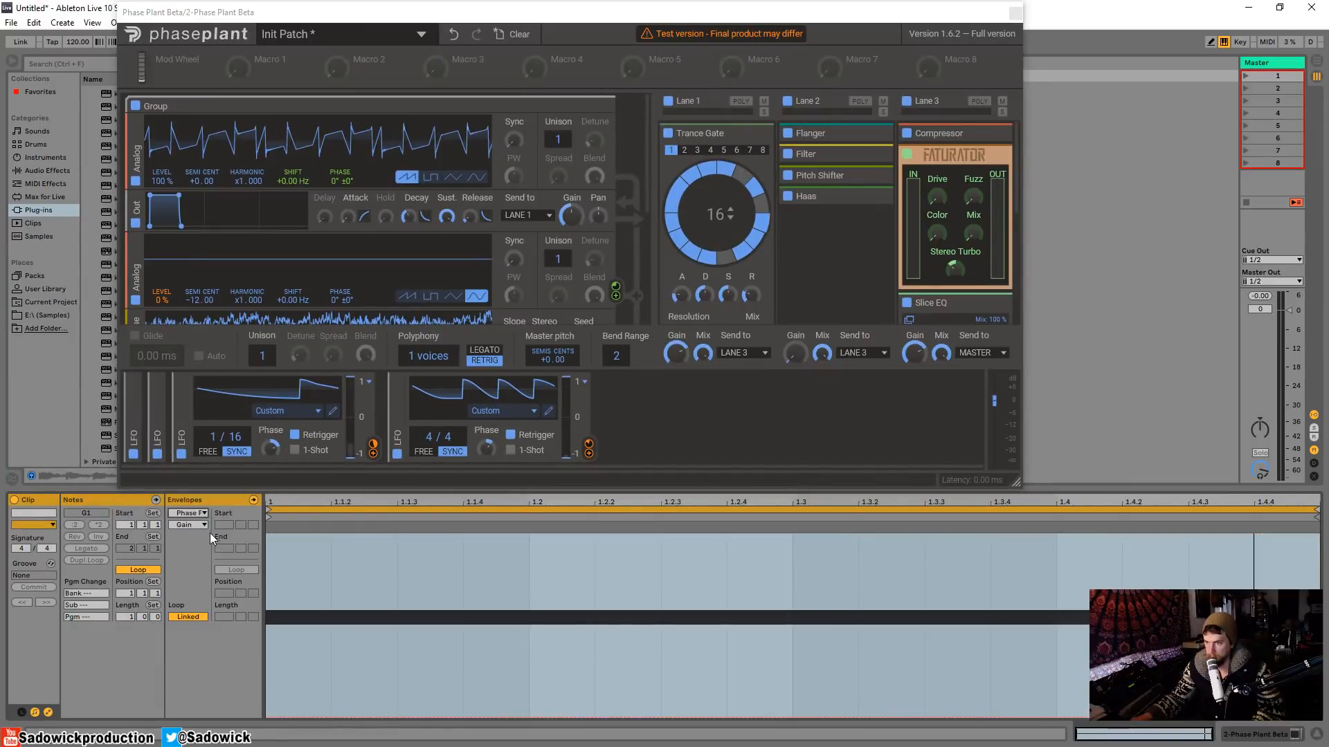
left_click(184, 524)
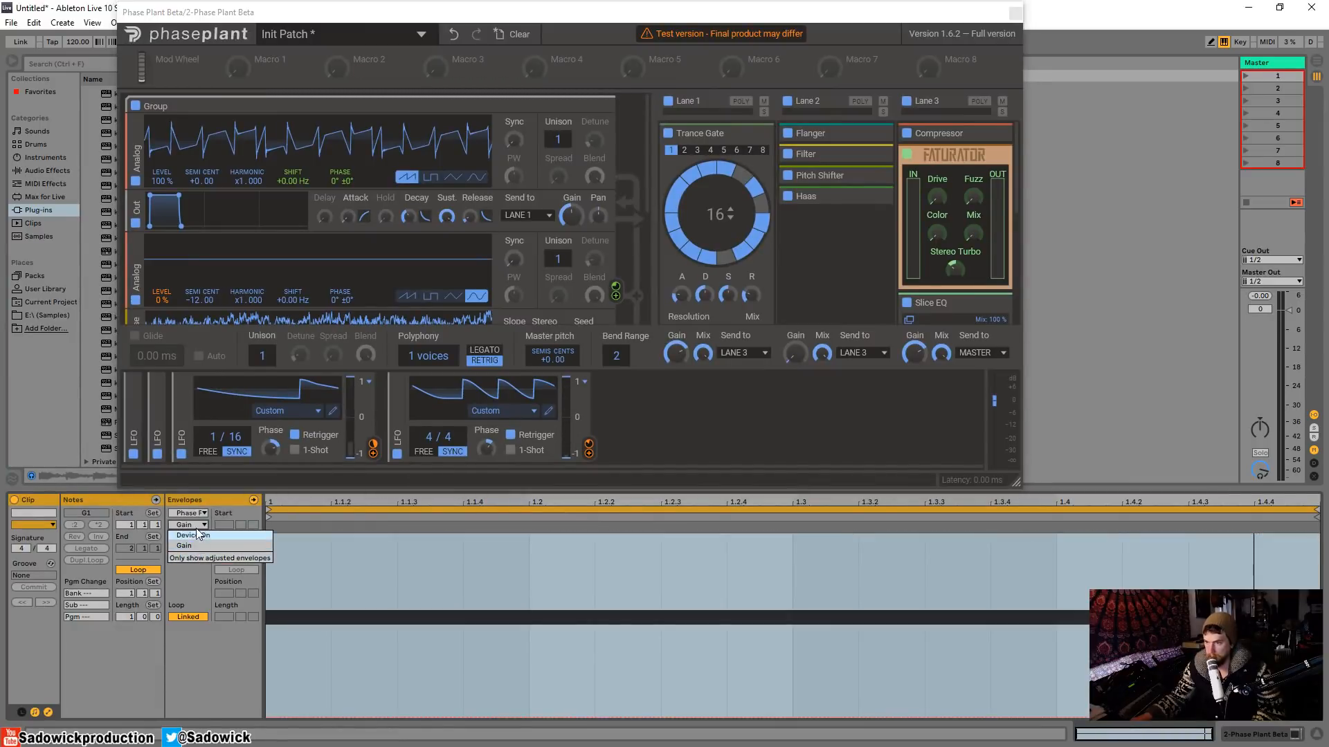
left_click(191, 515)
left_click(191, 516)
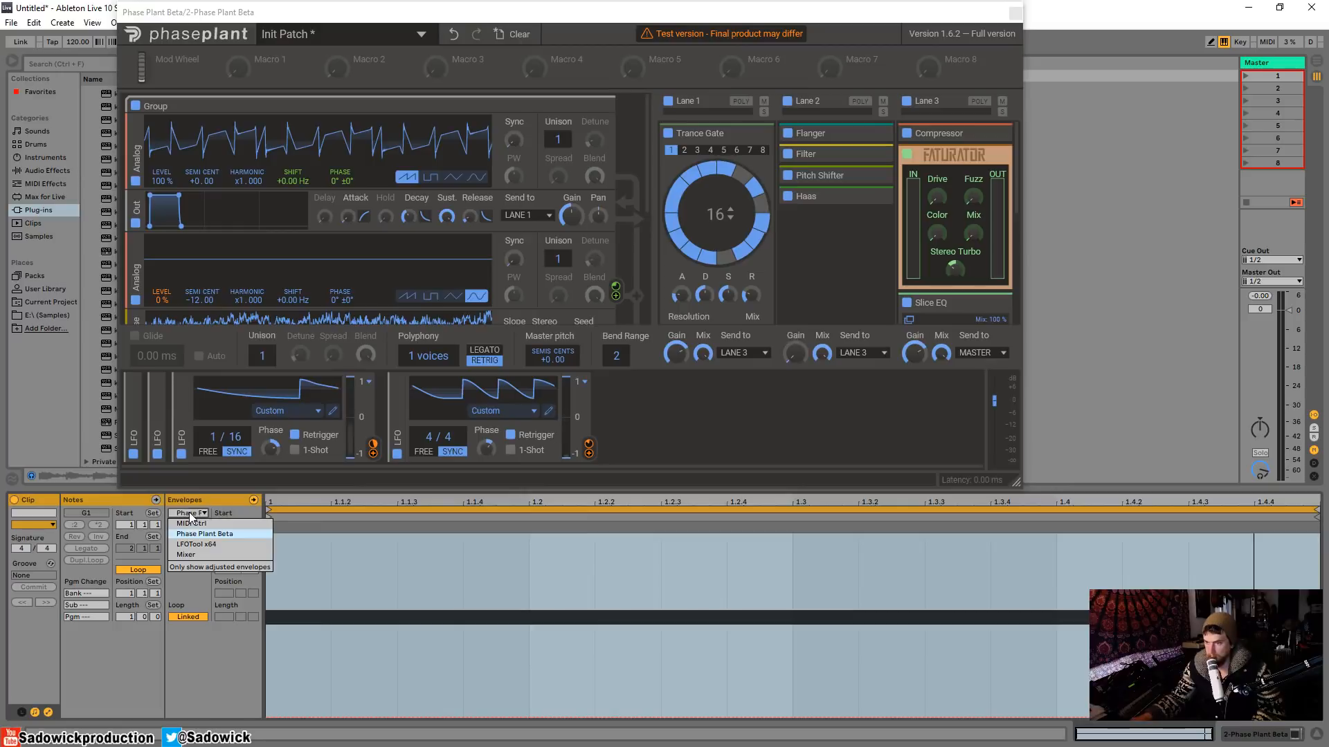
left_click(219, 534)
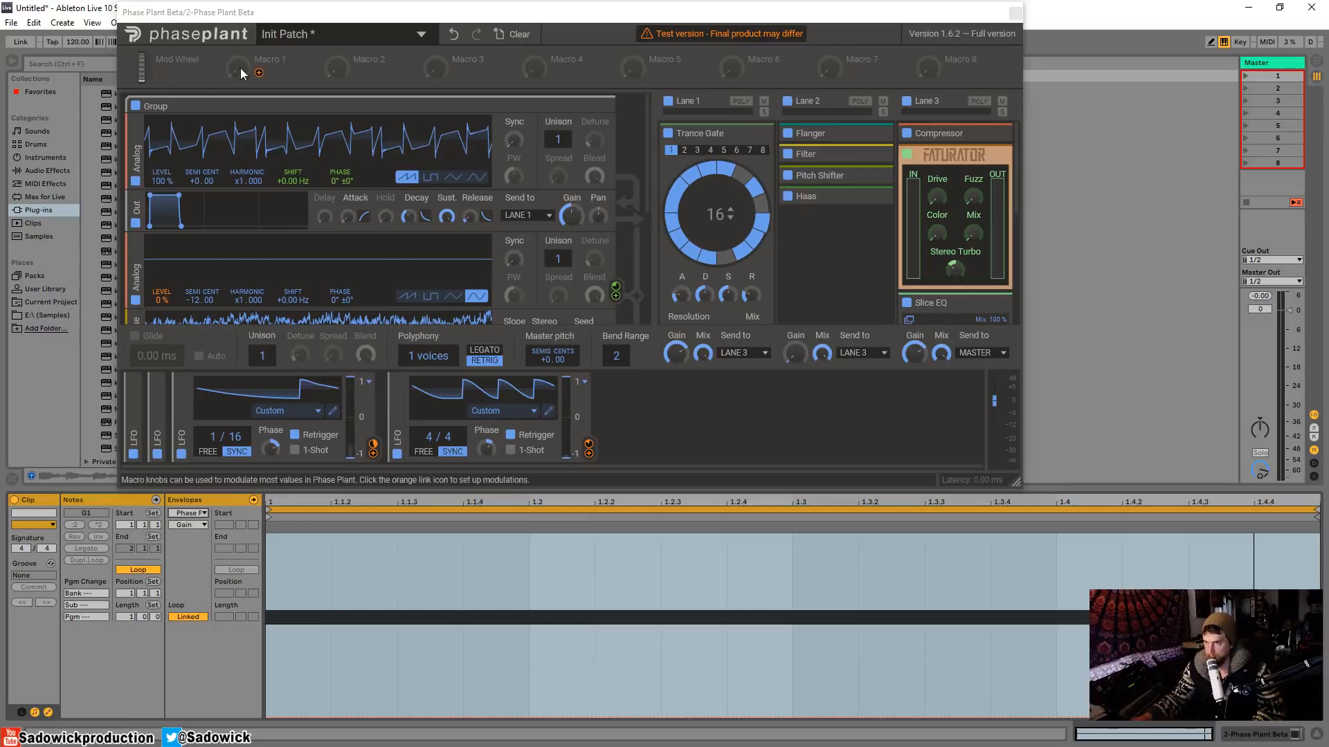
Try limiting the envelope choosers to adjusted envelopes, and restore the full list
left_click(185, 526)
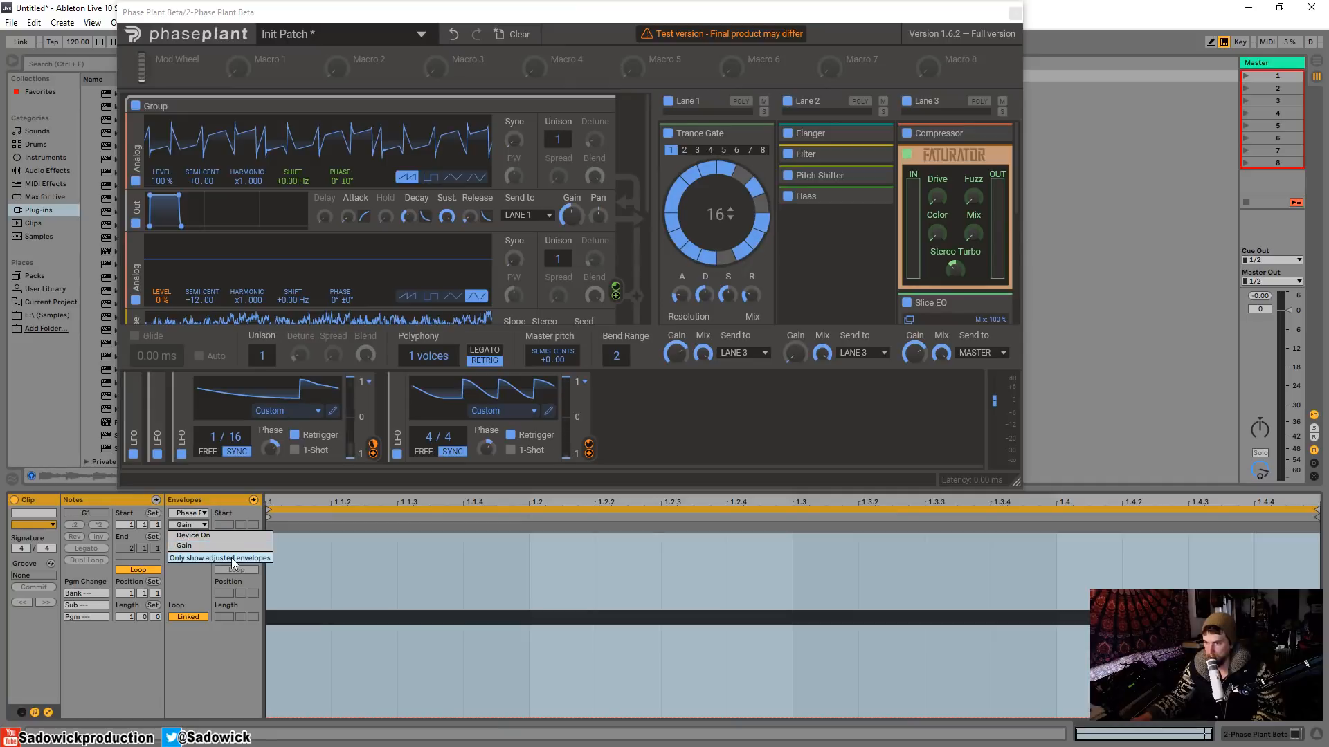
left_click(233, 558)
left_click(191, 514)
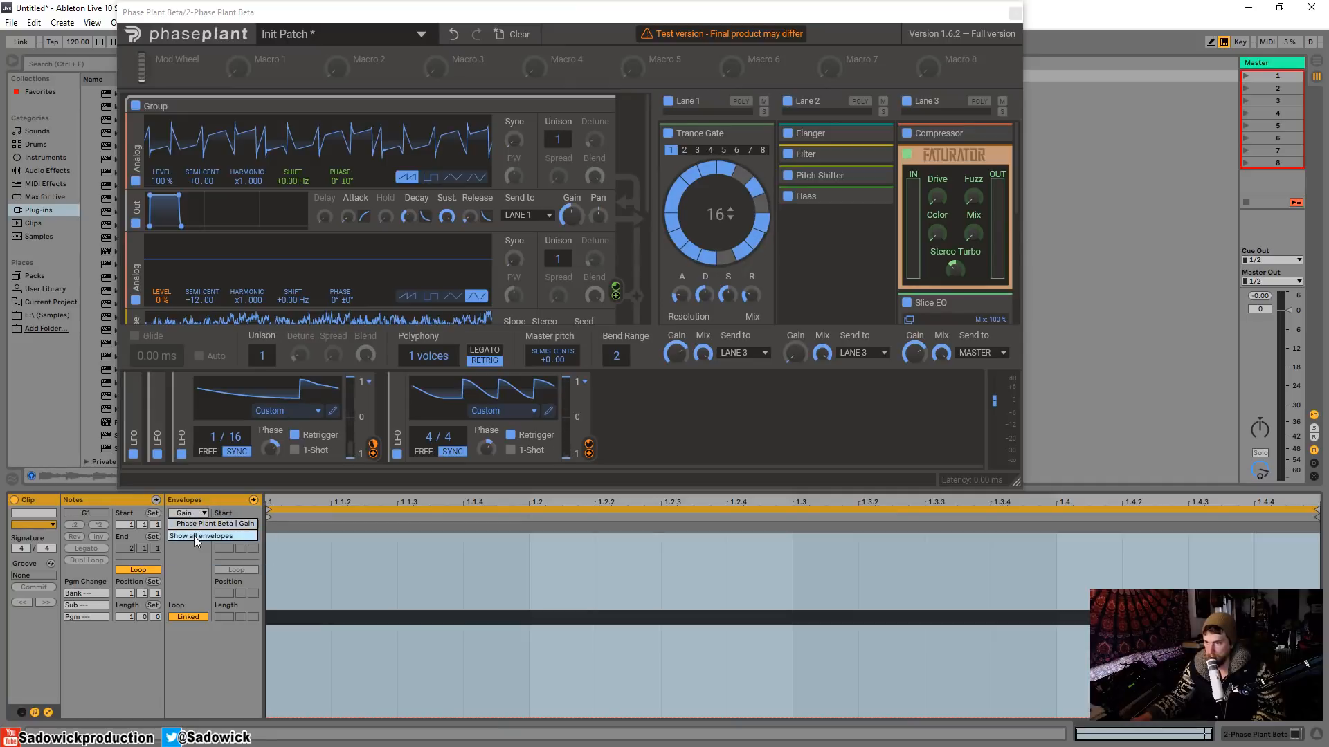
left_click(194, 536)
Choose LFOTool_x64 as the clip envelope's device and check its available parameters
left_click(185, 513)
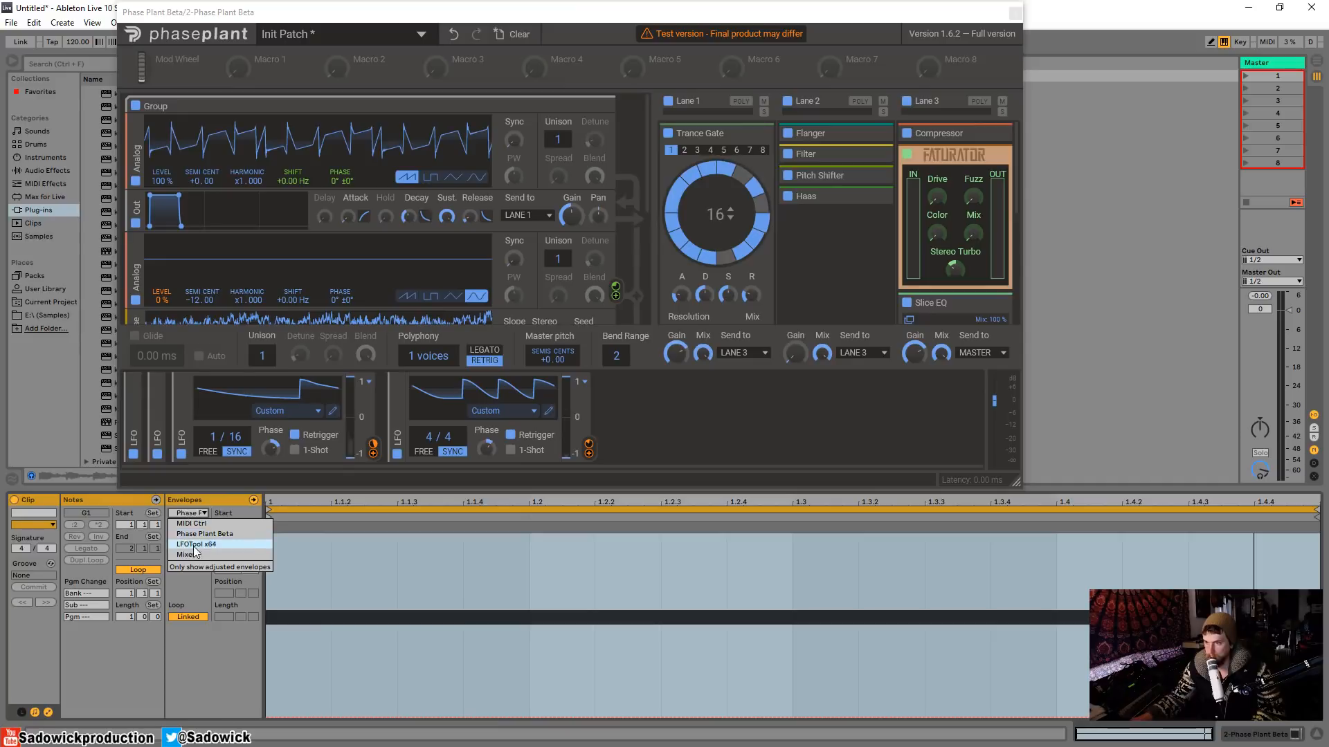
left_click(196, 544)
left_click(188, 526)
left_click(191, 530)
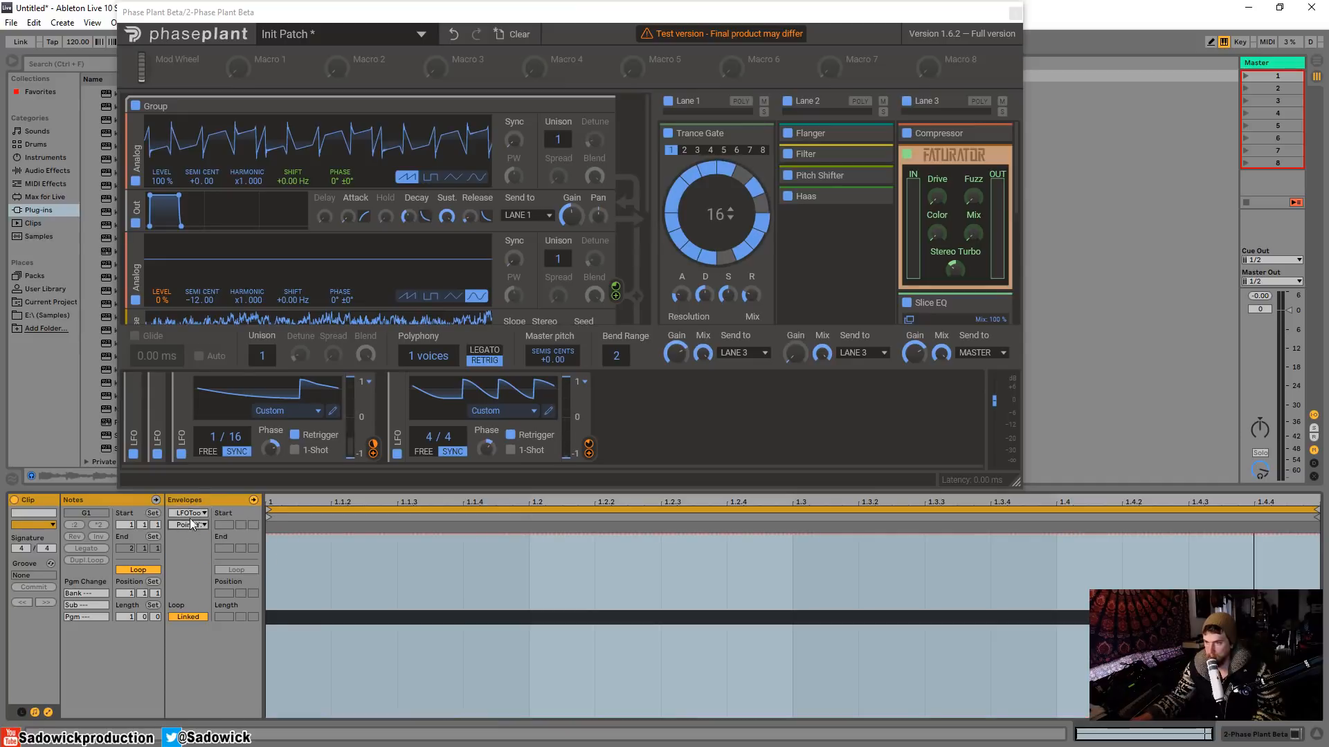
left_click(188, 513)
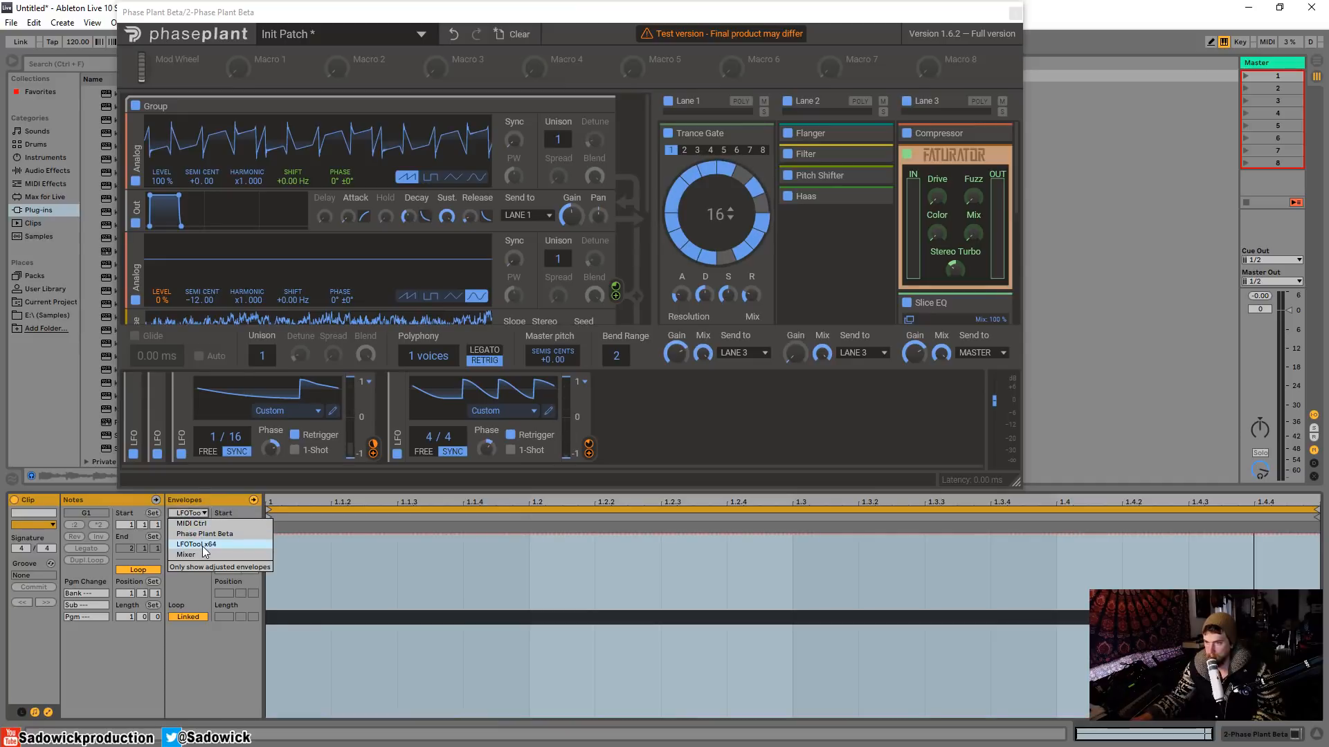
left_click(201, 544)
left_click(198, 526)
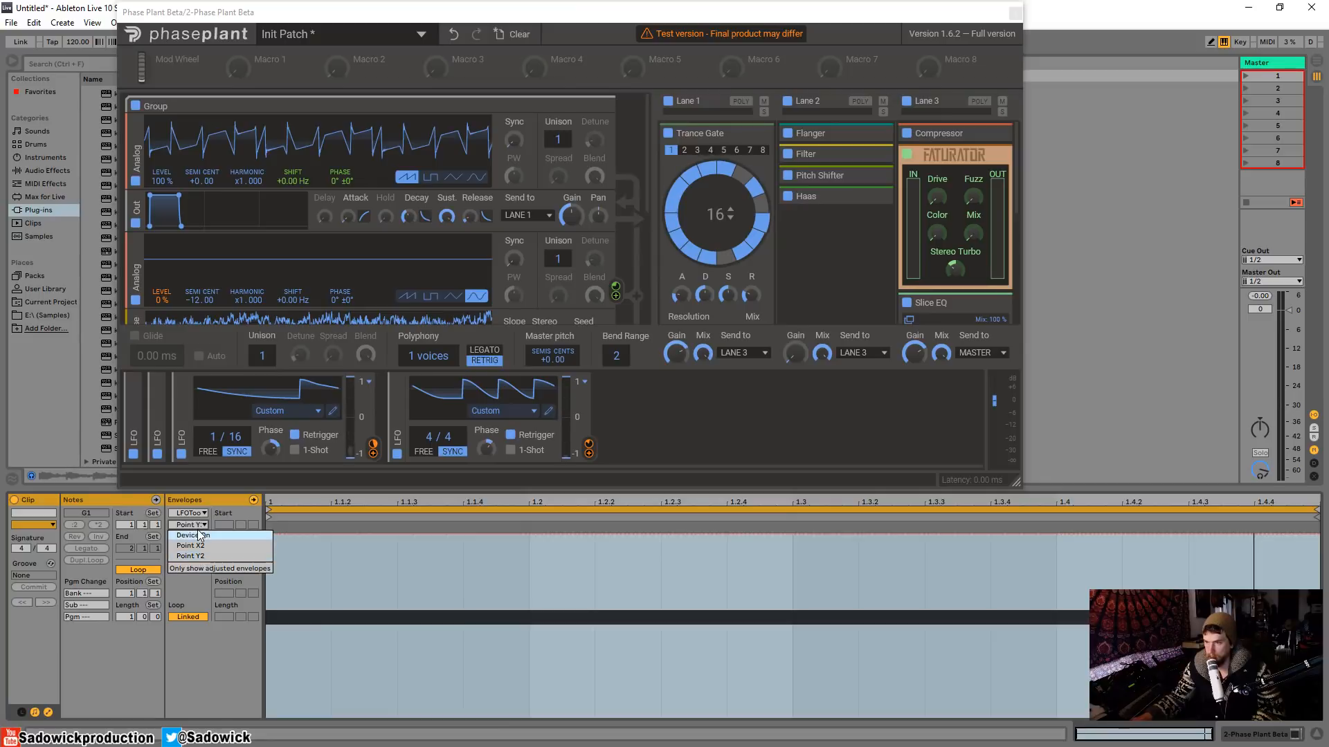
left_click(195, 525)
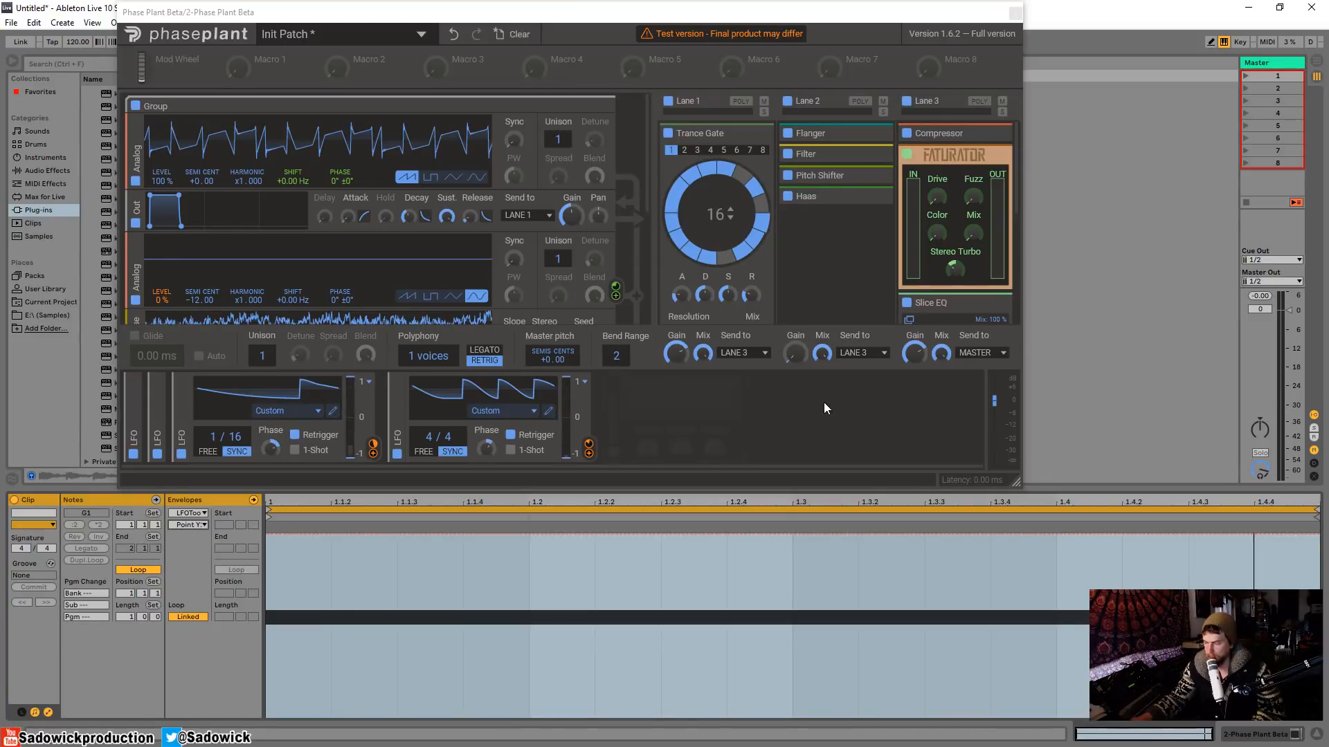
Move the Macro 6 knob slightly in Phase Plant to bring it up as the clip's envelope parameter
left_click(732, 66)
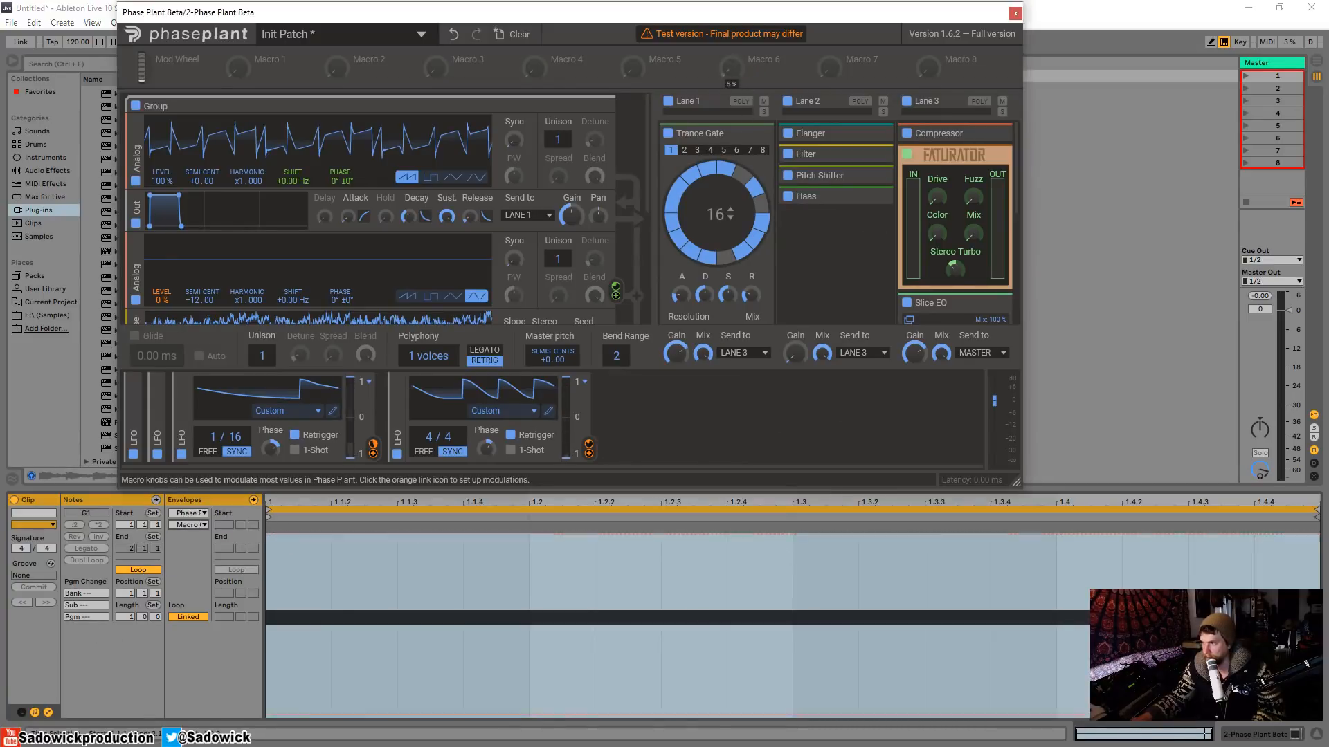
left_click_drag(732, 66, 732, 77)
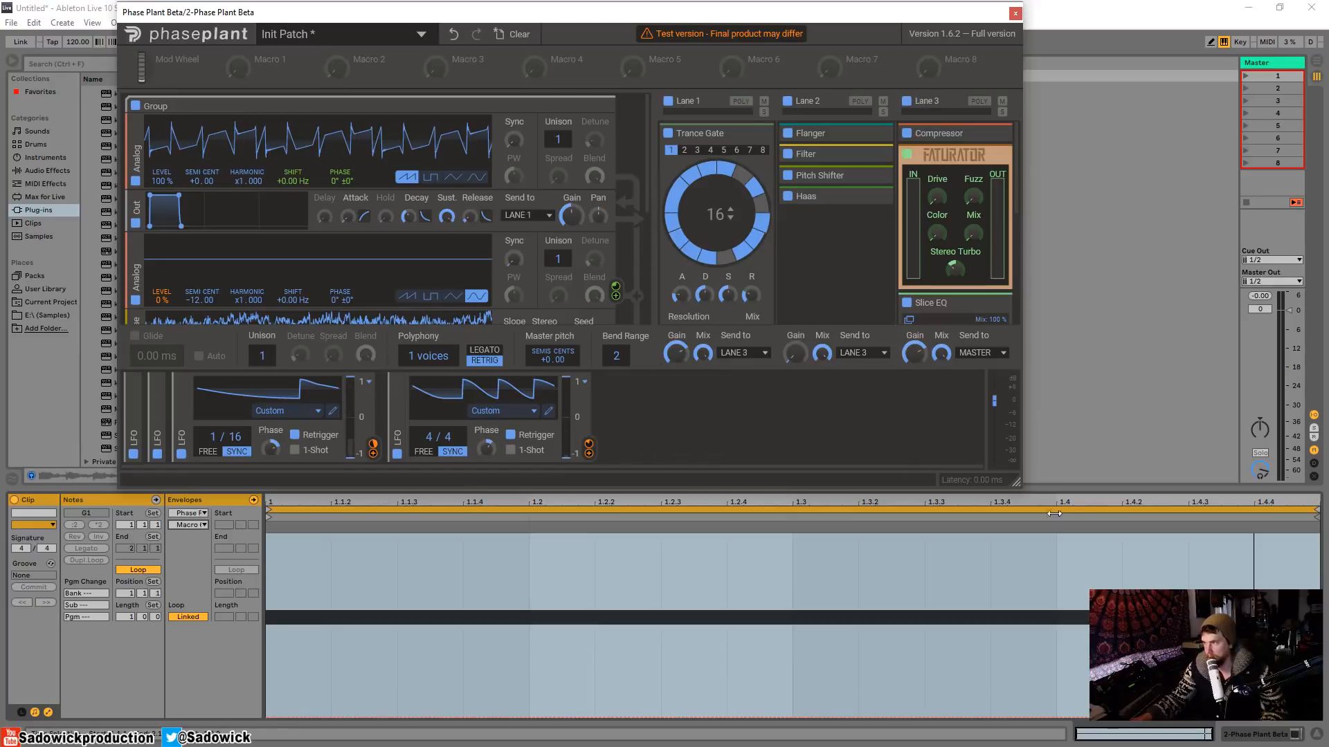
Set the wavetable oscillator's level to 184%
scroll(357, 313, "down", 2)
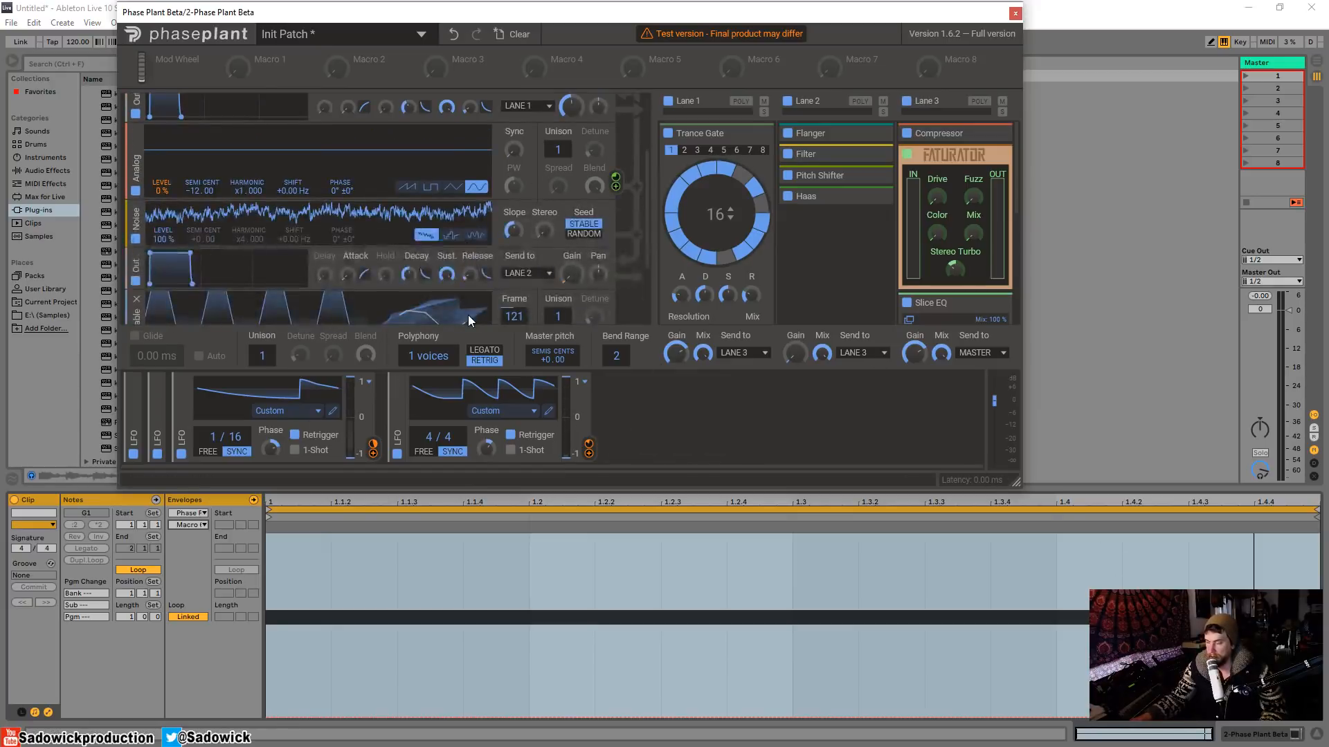
scroll(468, 315, "down", 3)
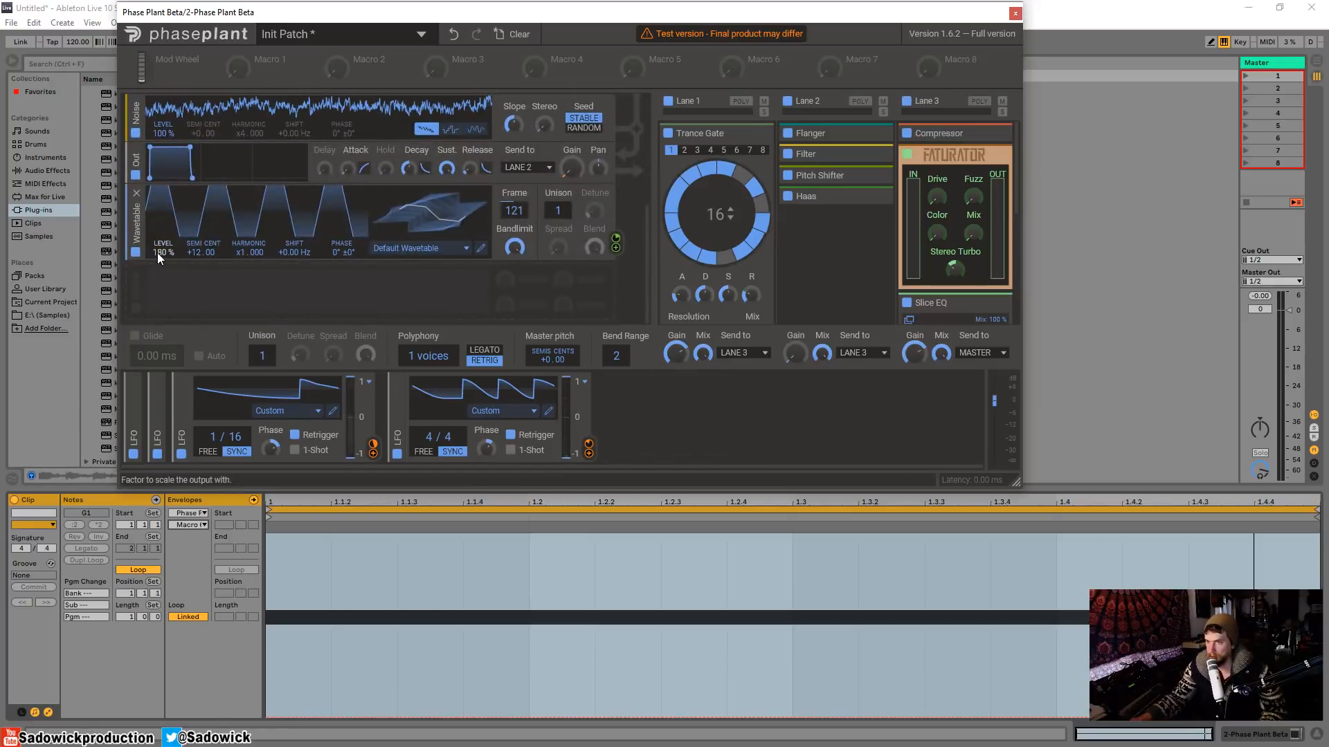
left_click_drag(156, 252, 162, 295)
Try a new LFO modulator with its rate lowered to 0.82 Hz, and remove it
left_click(681, 413)
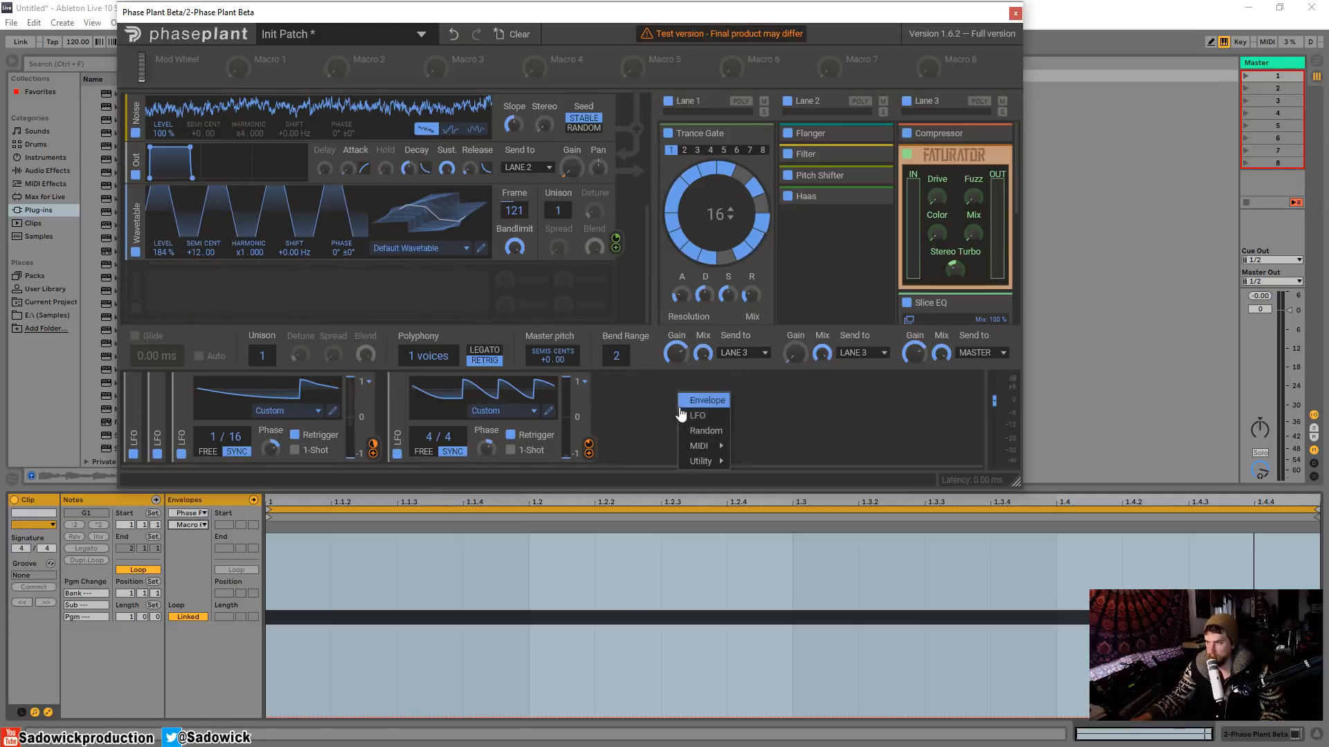
left_click(709, 419)
left_click_drag(652, 435, 652, 447)
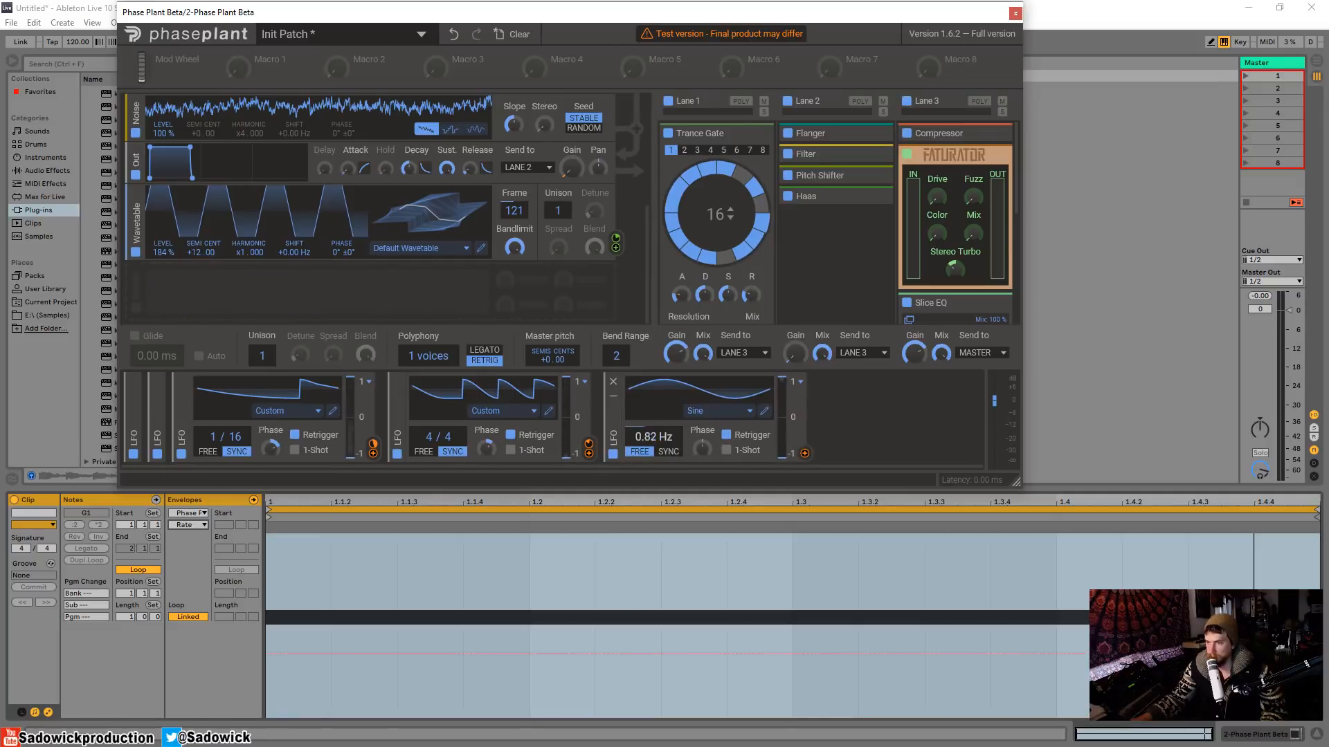
left_click(613, 381)
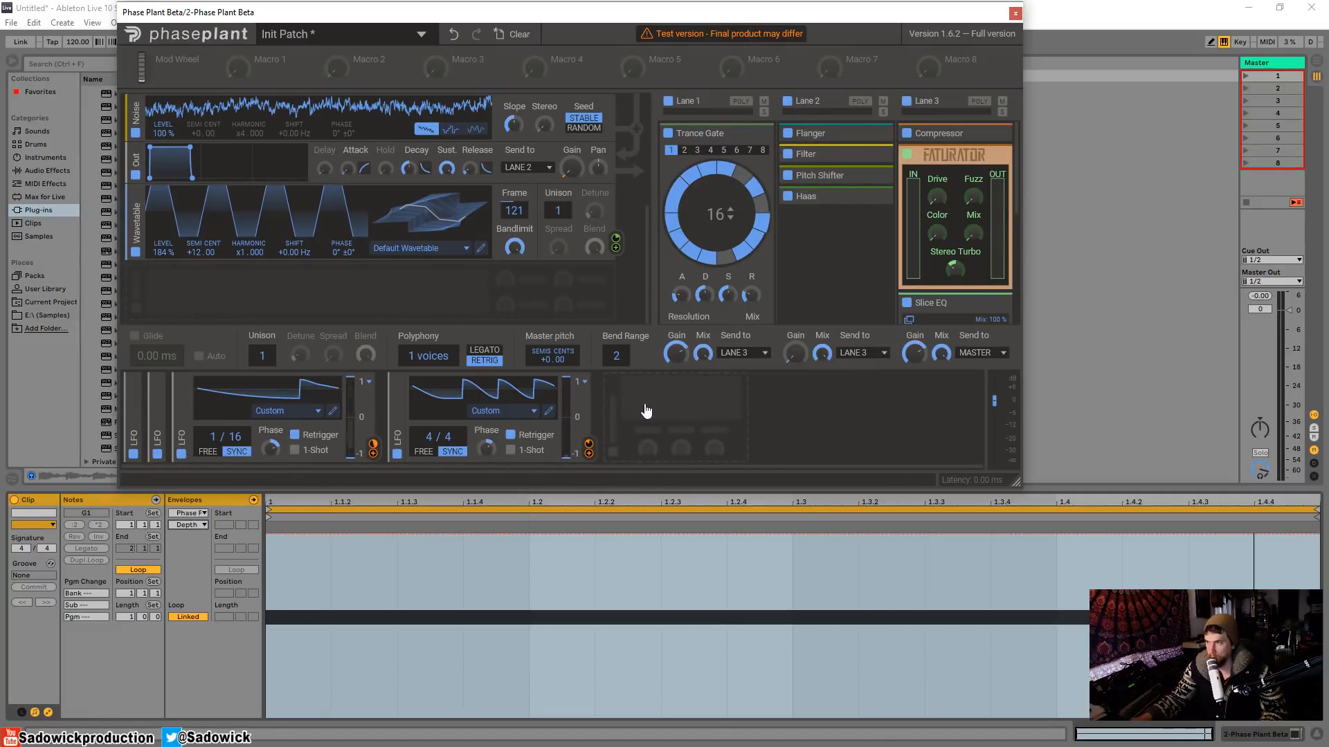
Set the wavetable oscillator's frame to 195
scroll(475, 157, "up", 3)
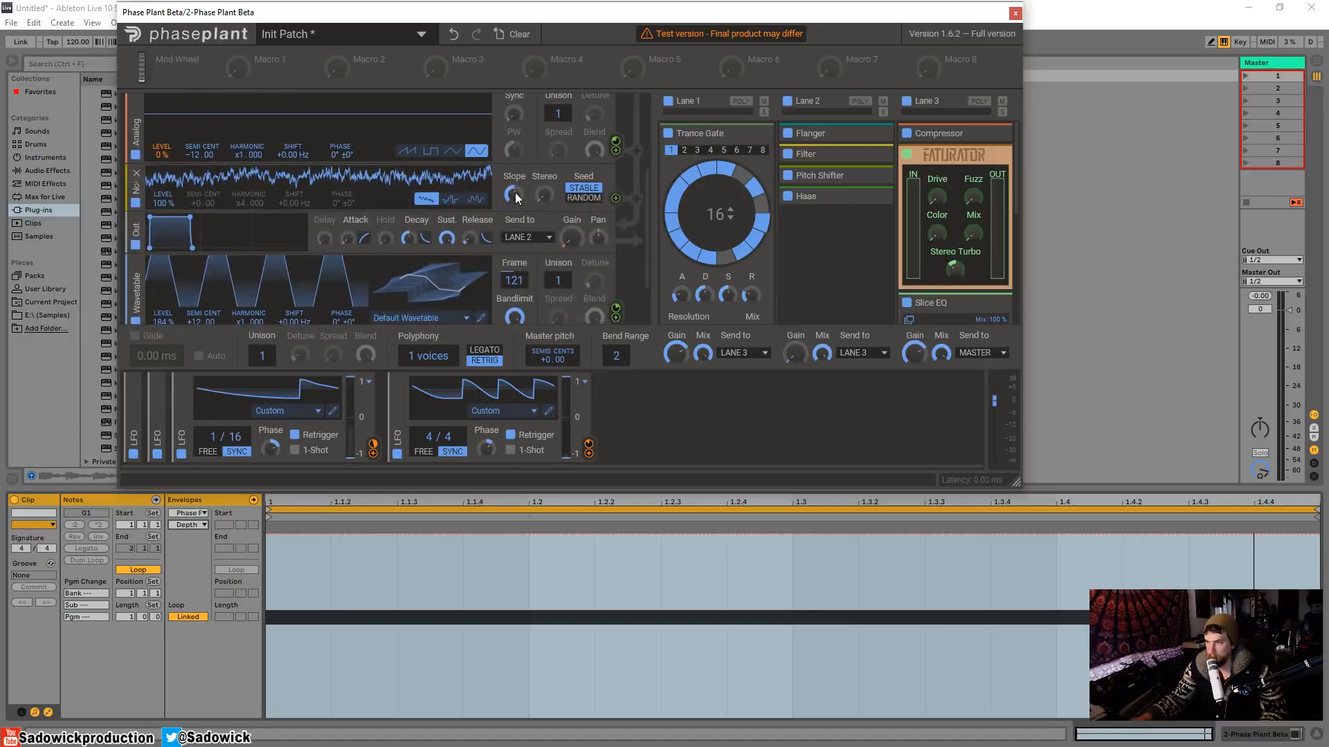
scroll(504, 261, "down", 3)
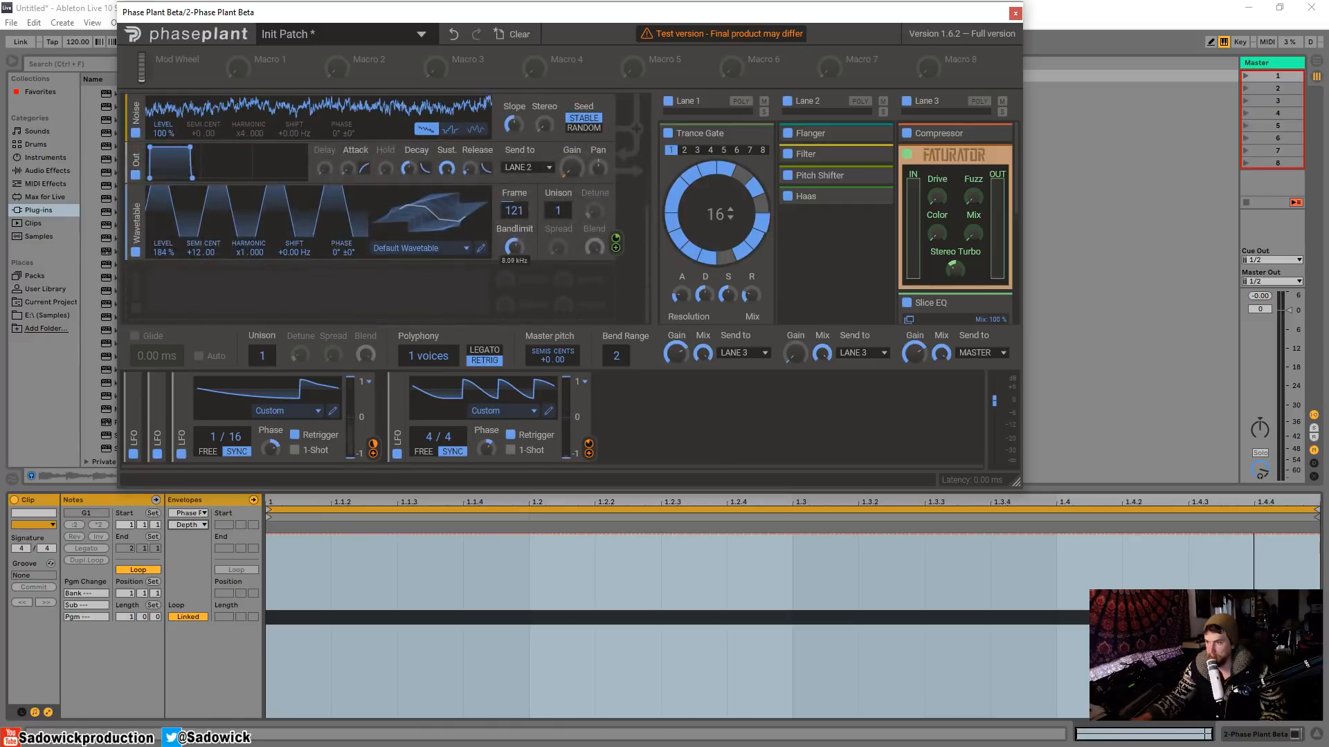
left_click_drag(514, 210, 514, 163)
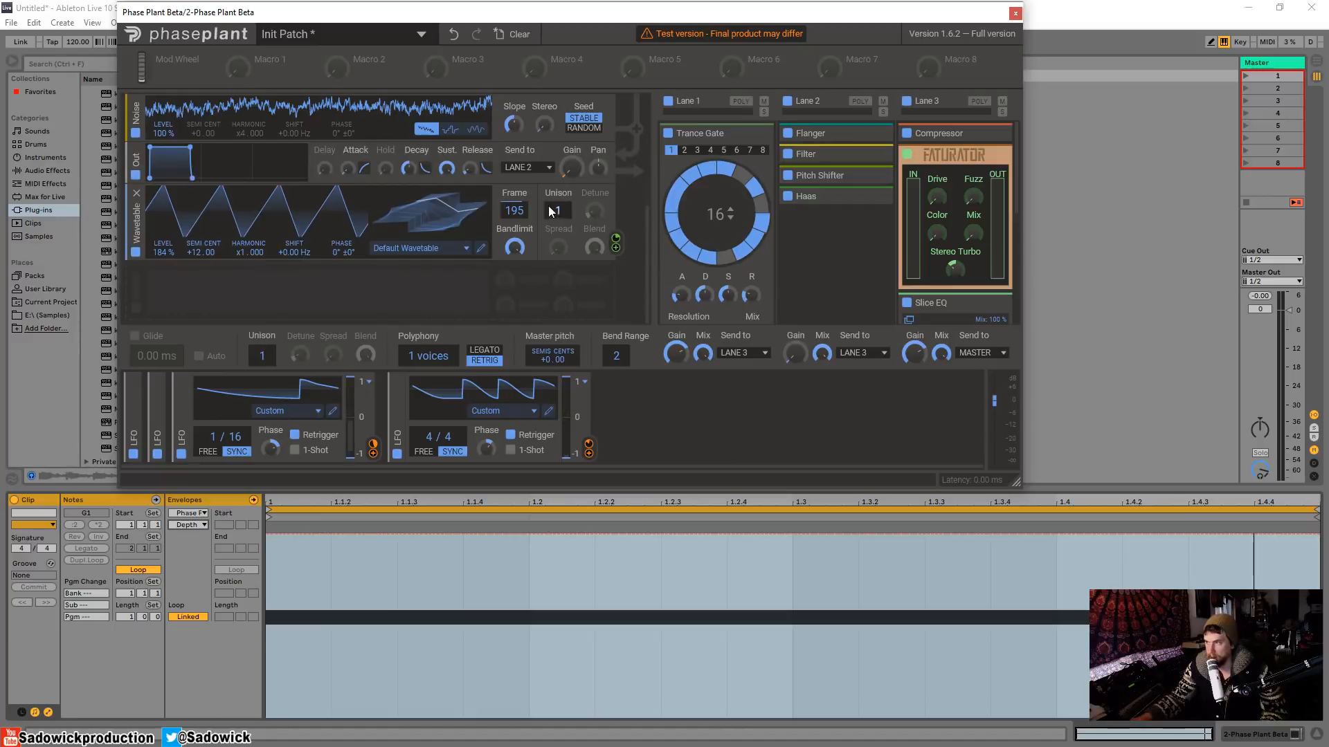
Review the Phase Plant oscillators and the parameters available for Phase Plant Beta in the clip's envelope list
scroll(546, 199, "up", 5)
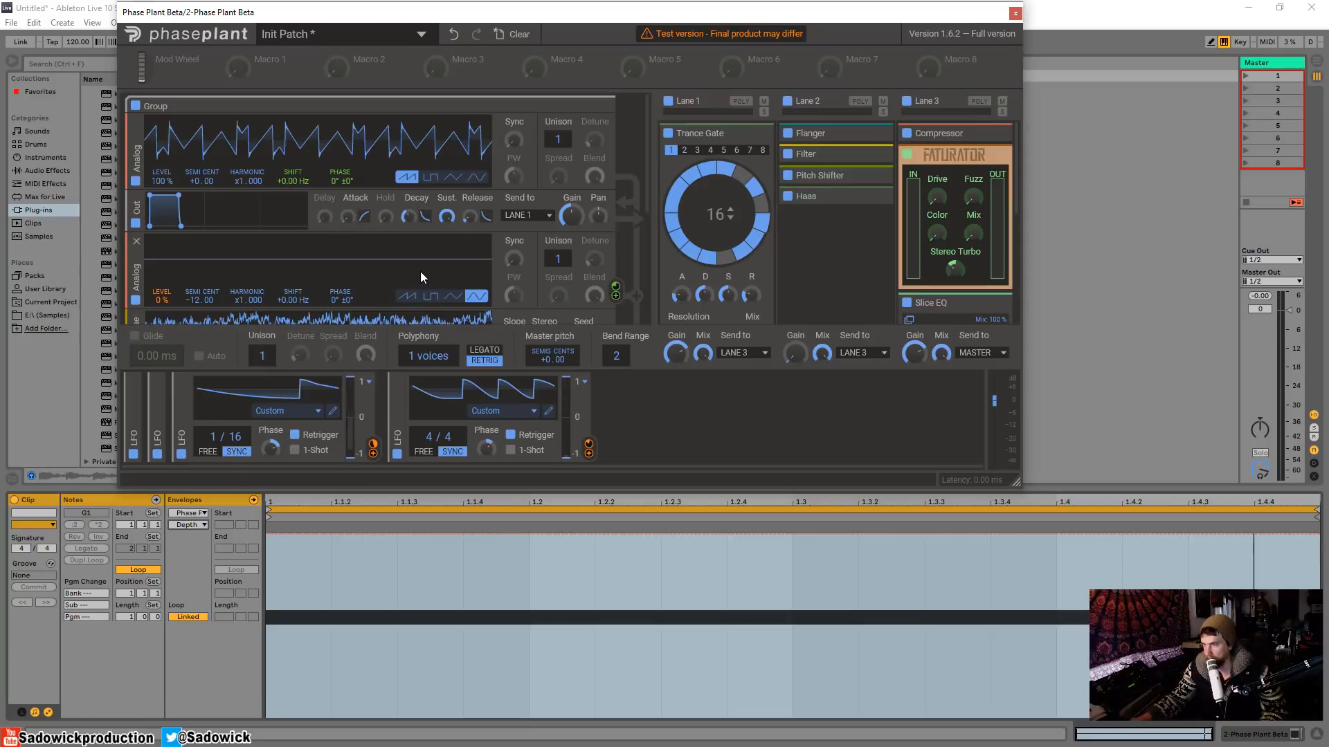
scroll(421, 269, "down", 3)
left_click(187, 513)
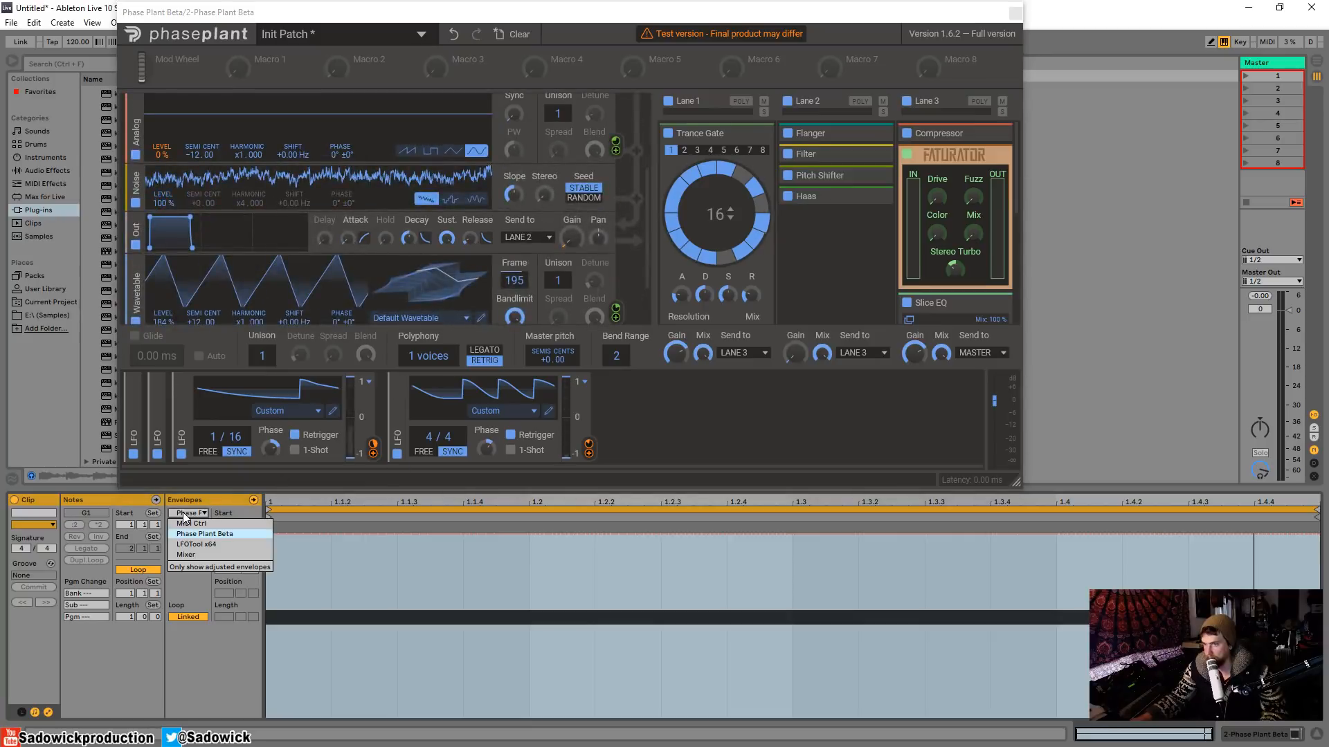
left_click(205, 533)
left_click(191, 526)
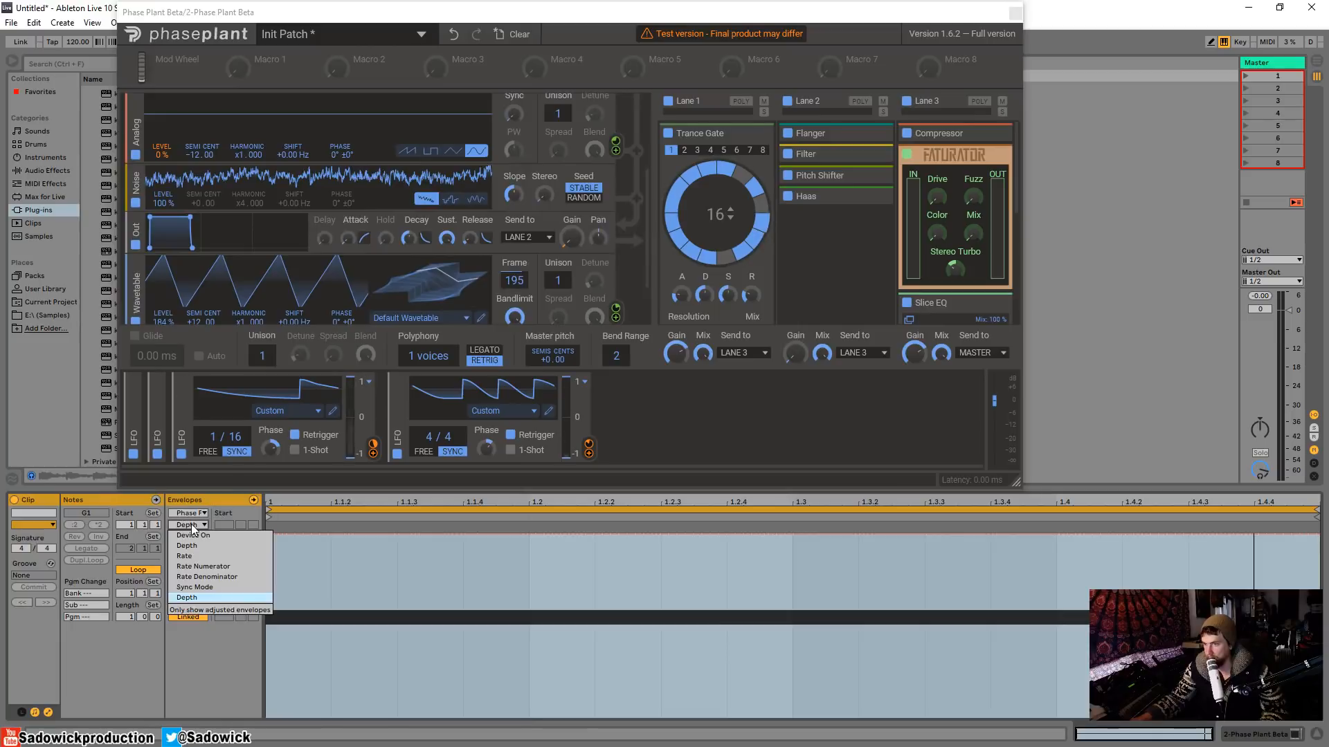
left_click(192, 526)
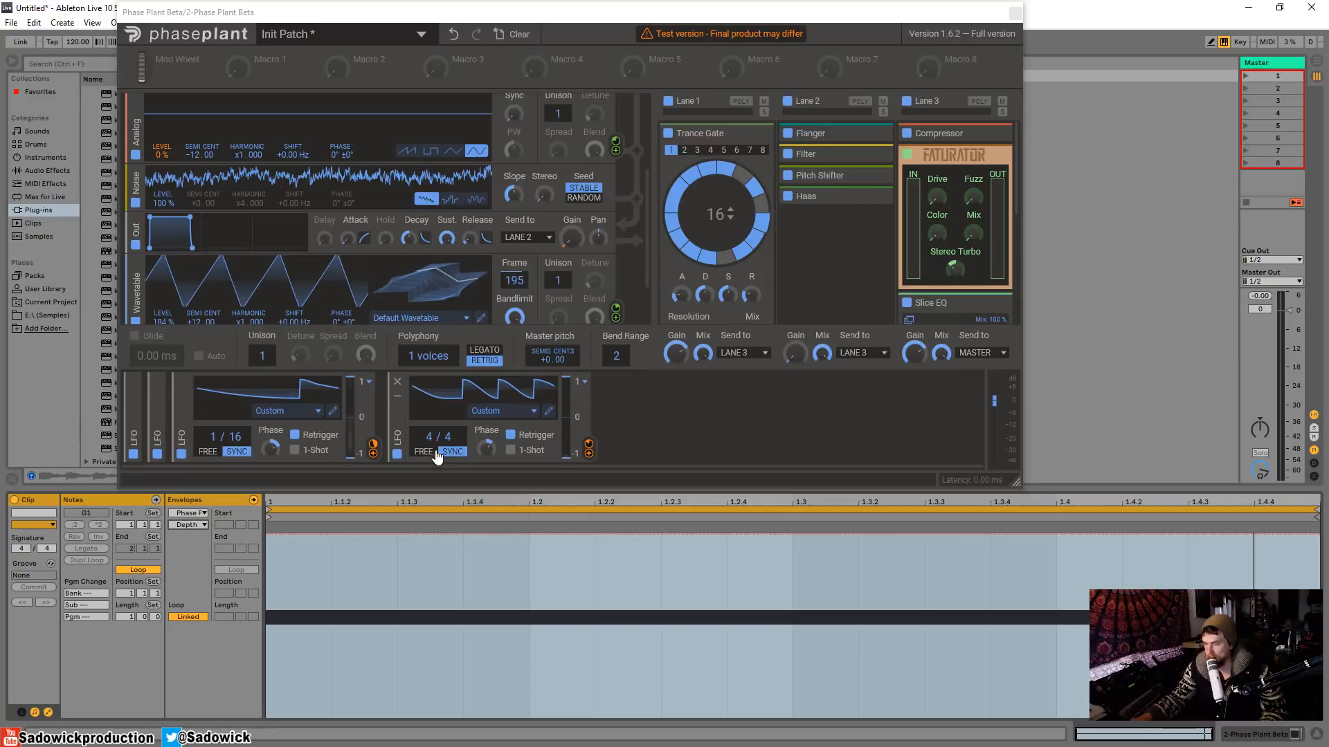
Add a new sine LFO after the existing modulators and look over the lane effects for a modulation target
left_click(659, 412)
left_click(675, 400)
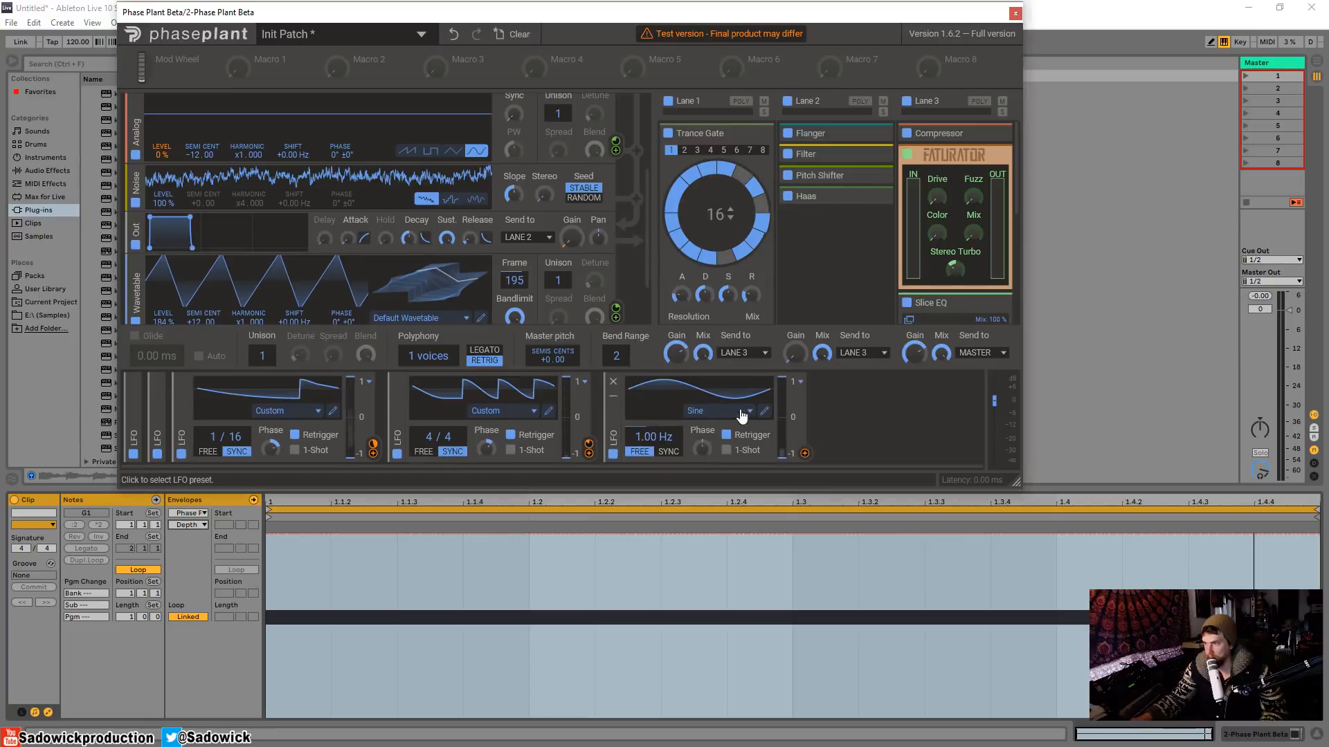
left_click(805, 455)
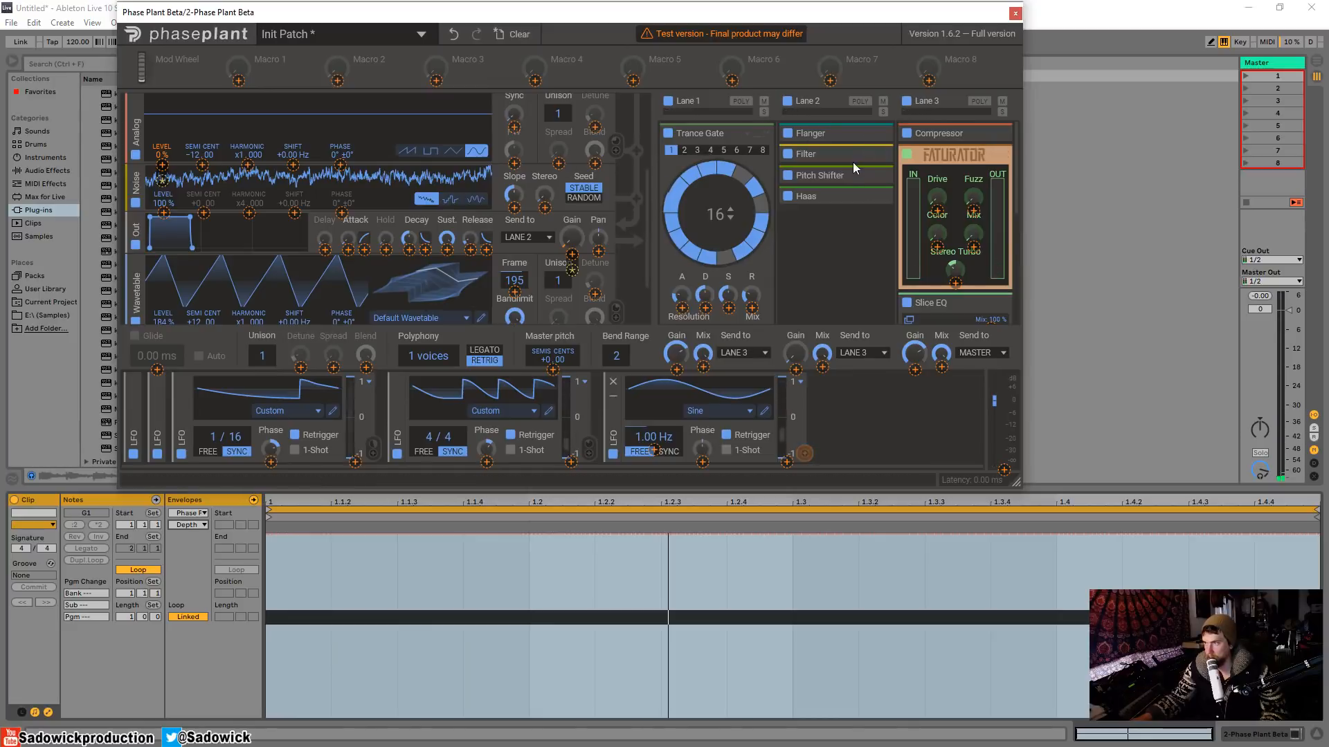
left_click(866, 133)
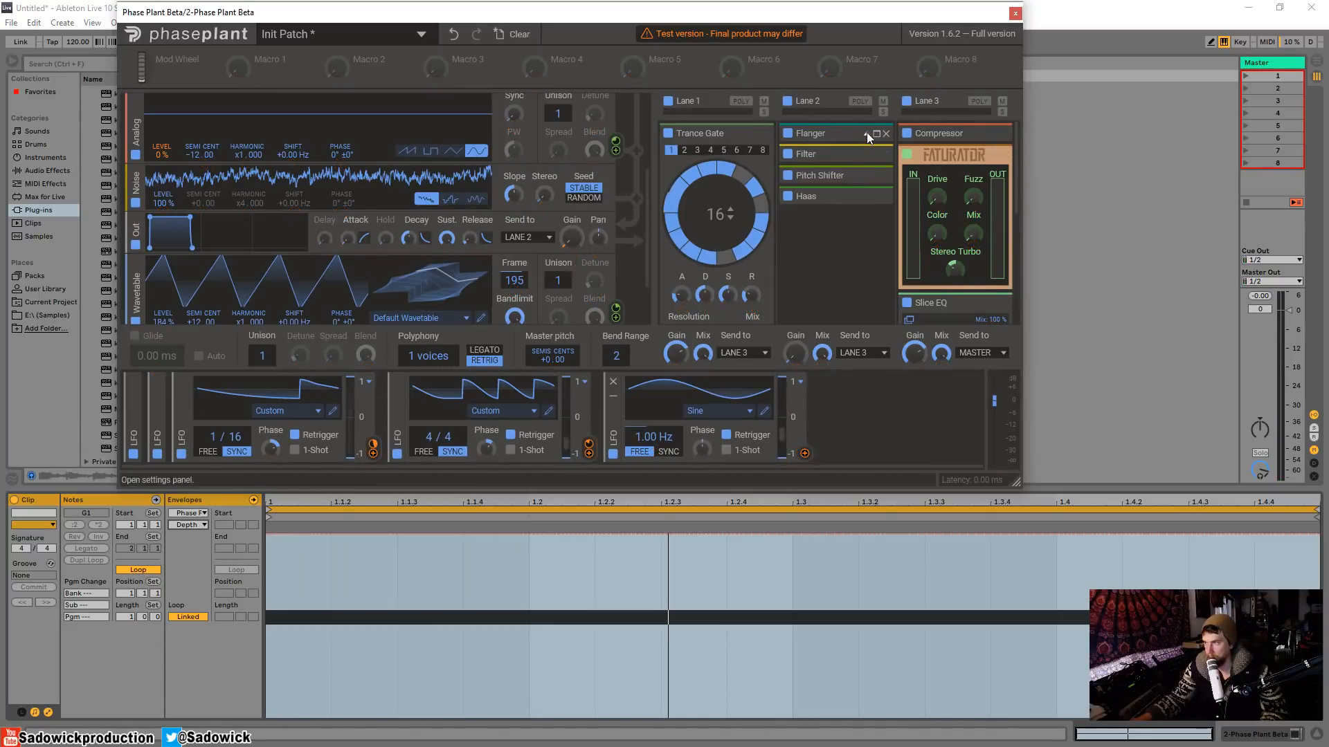
scroll(928, 241, "down", 3)
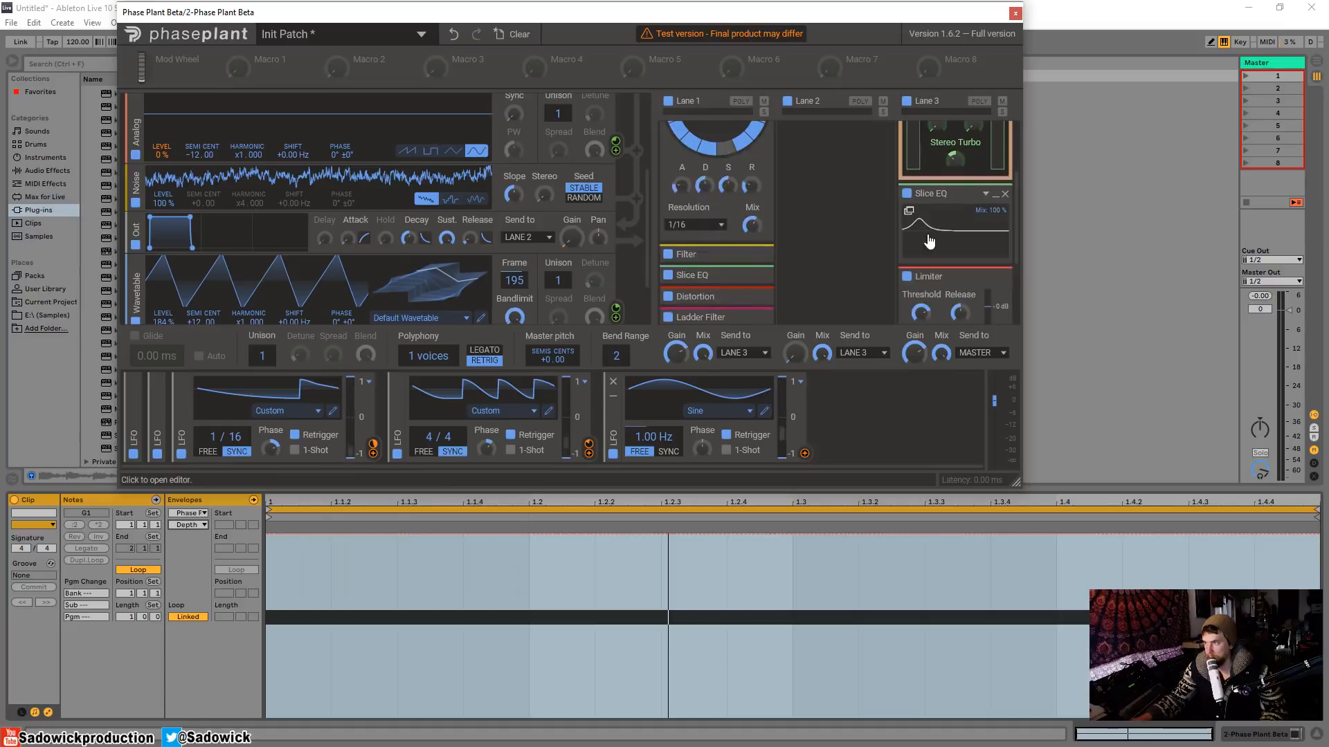
scroll(928, 241, "up", 3)
scroll(724, 191, "down", 4)
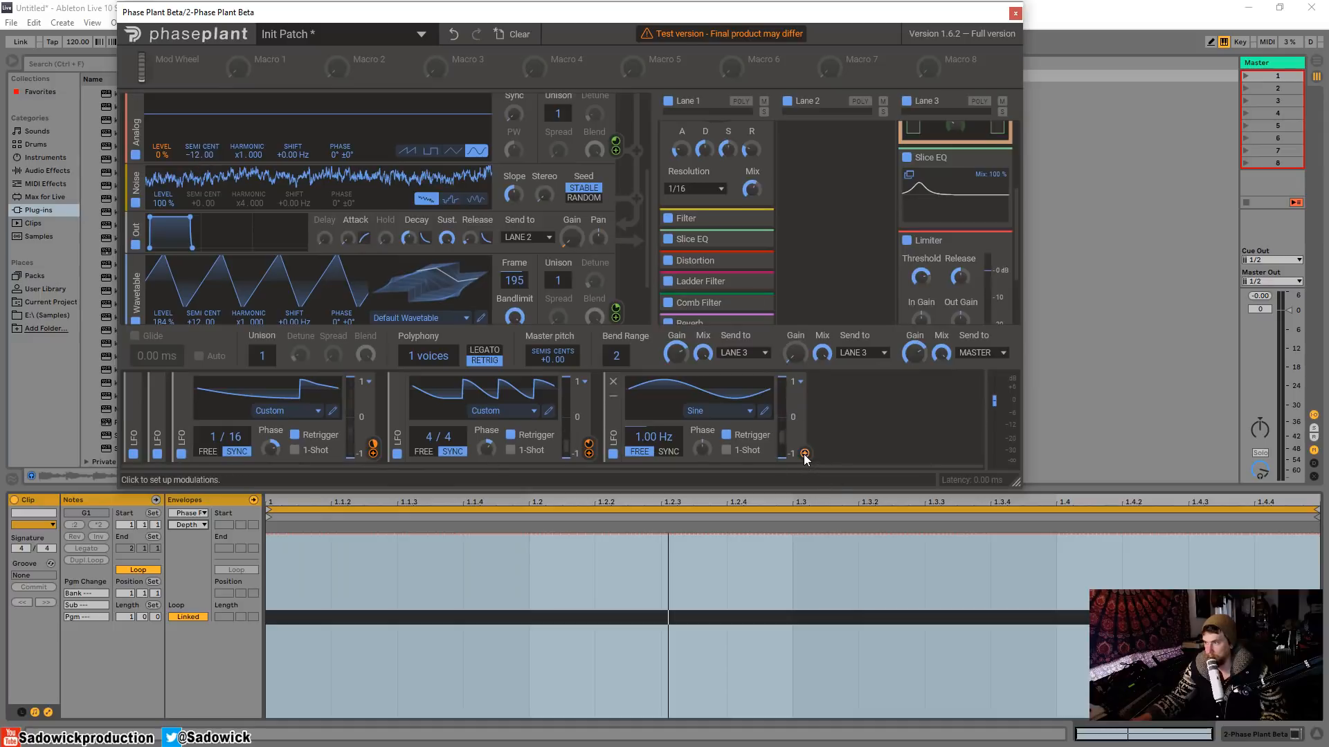
Route the new sine LFO to the Sync of the first analog oscillator and reset the LFO's rate to 1.00 Hz
left_click_drag(804, 453, 800, 457)
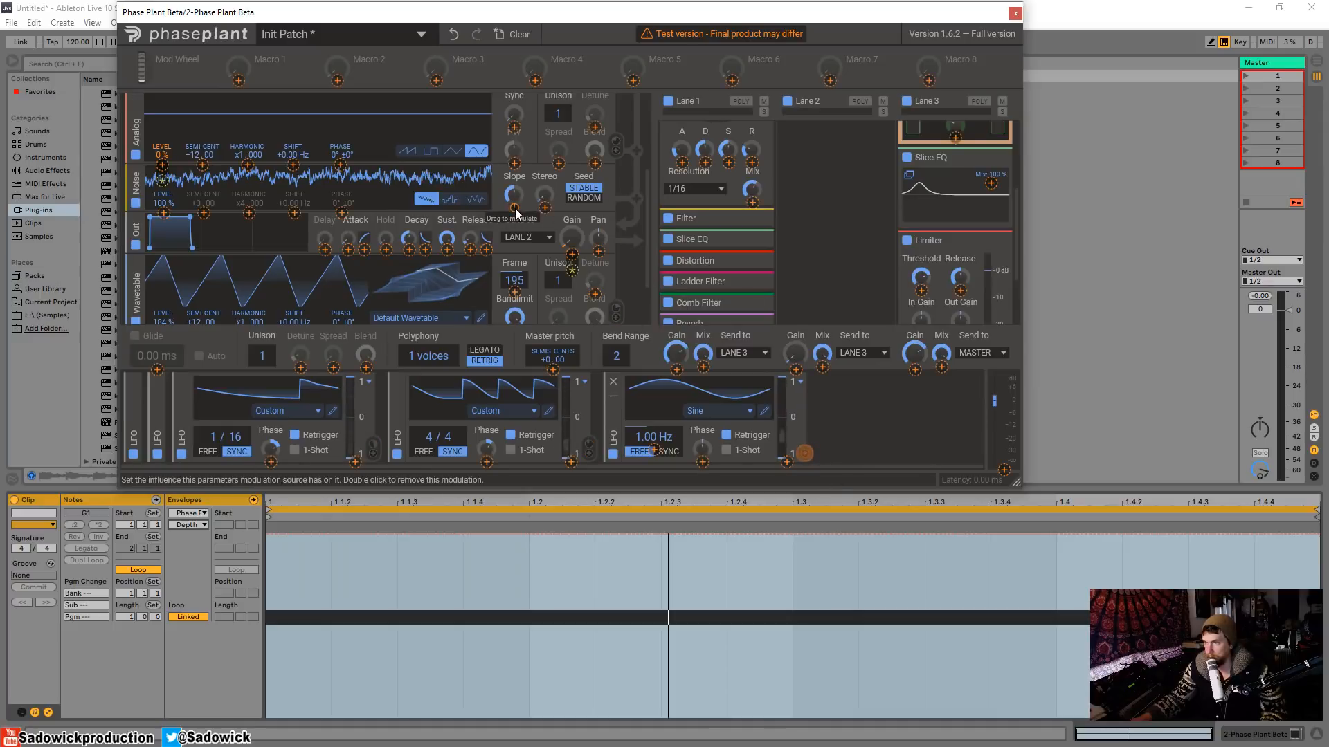
scroll(517, 168, "up", 3)
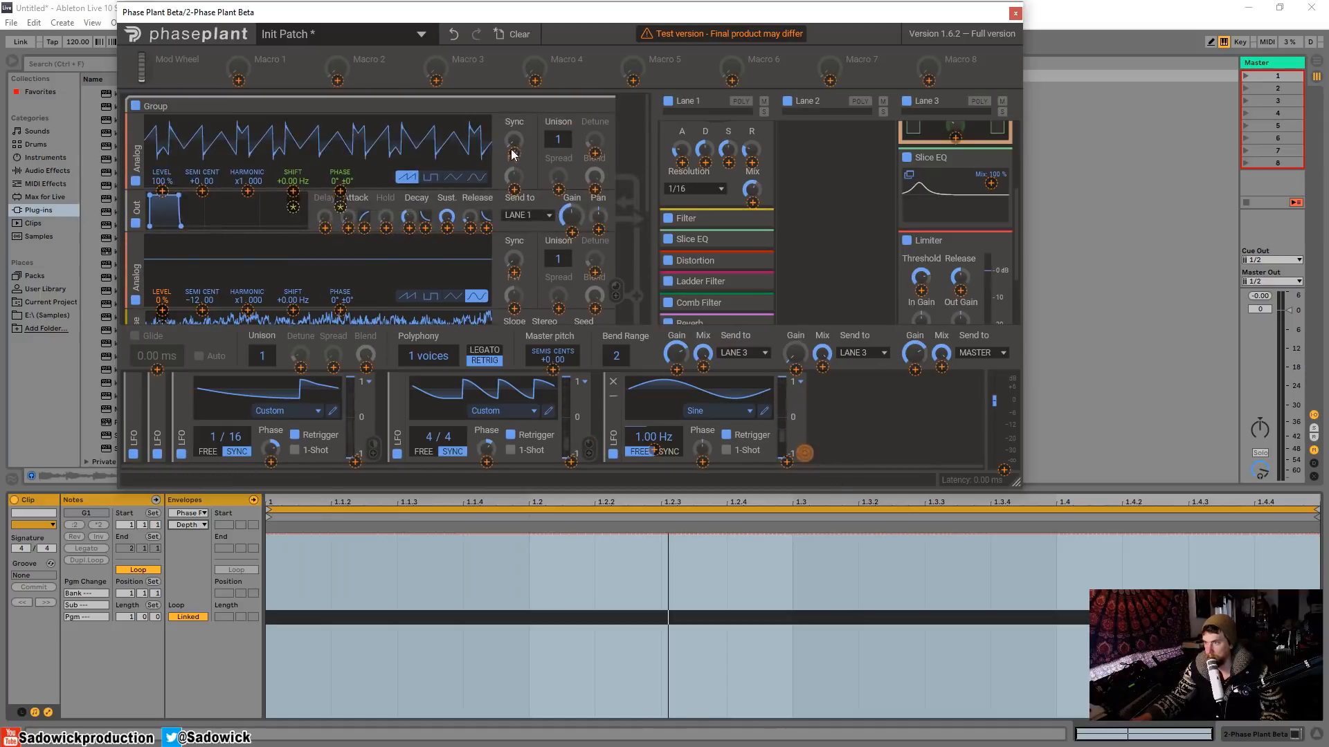
key("space")
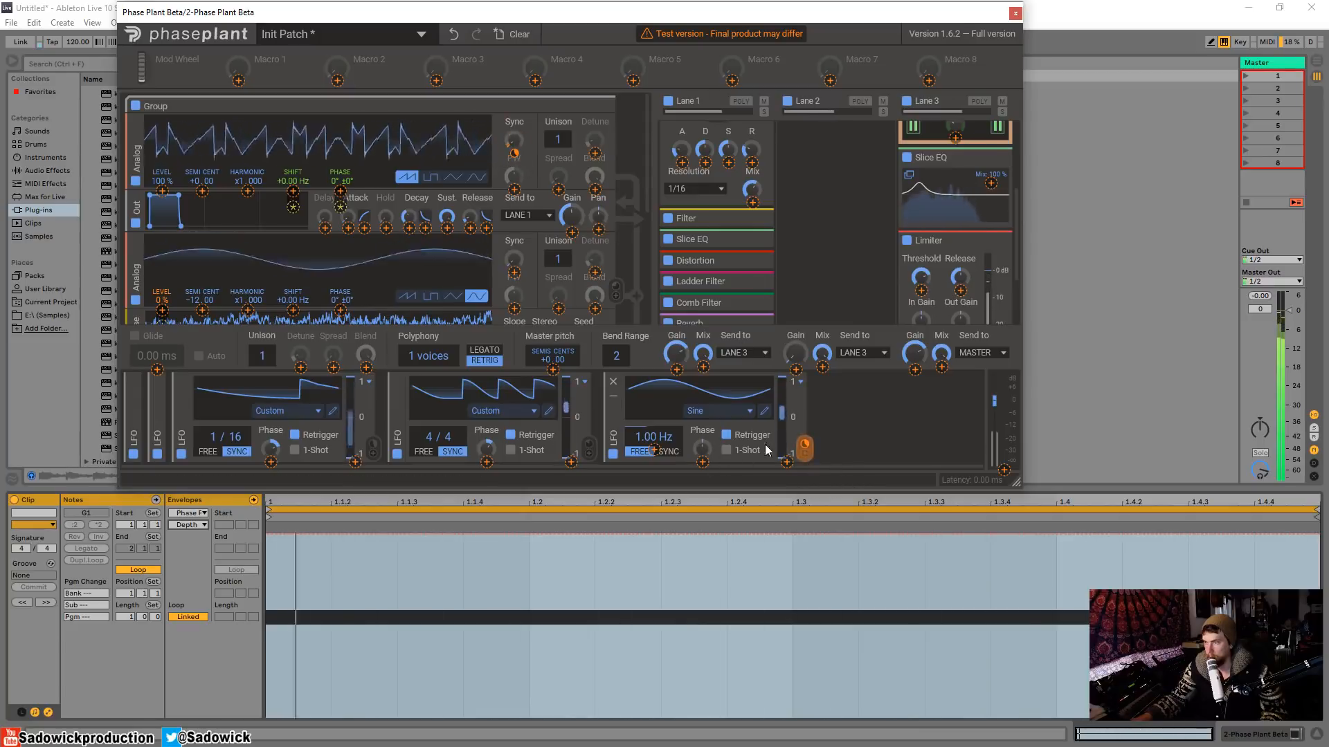
mouse_move(668, 439)
left_mouse_down()
mouse_move(668, 391)
mouse_move(669, 437)
mouse_move(646, 444)
left_mouse_up()
double_click(646, 444)
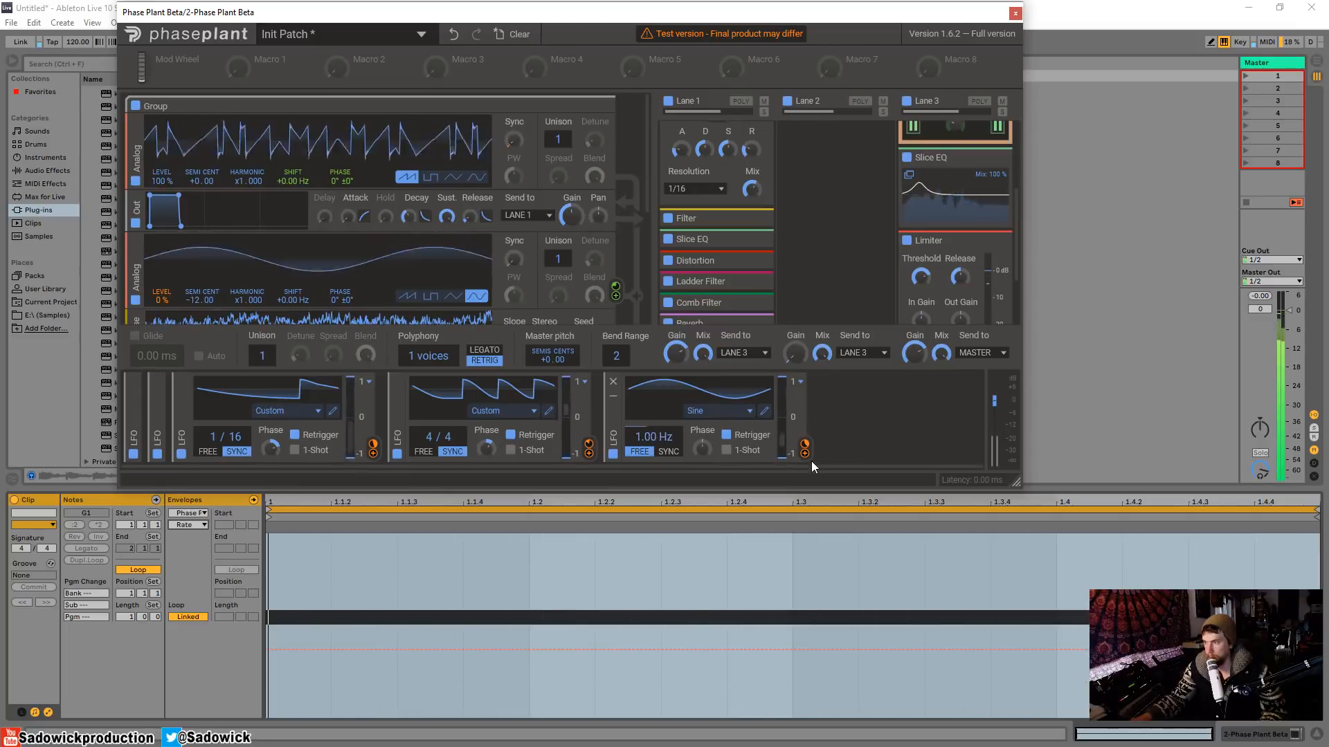
Try modulating the first analog oscillator's semitone tuning with the sine LFO during playback, and remove that modulation
left_click_drag(804, 448, 202, 191)
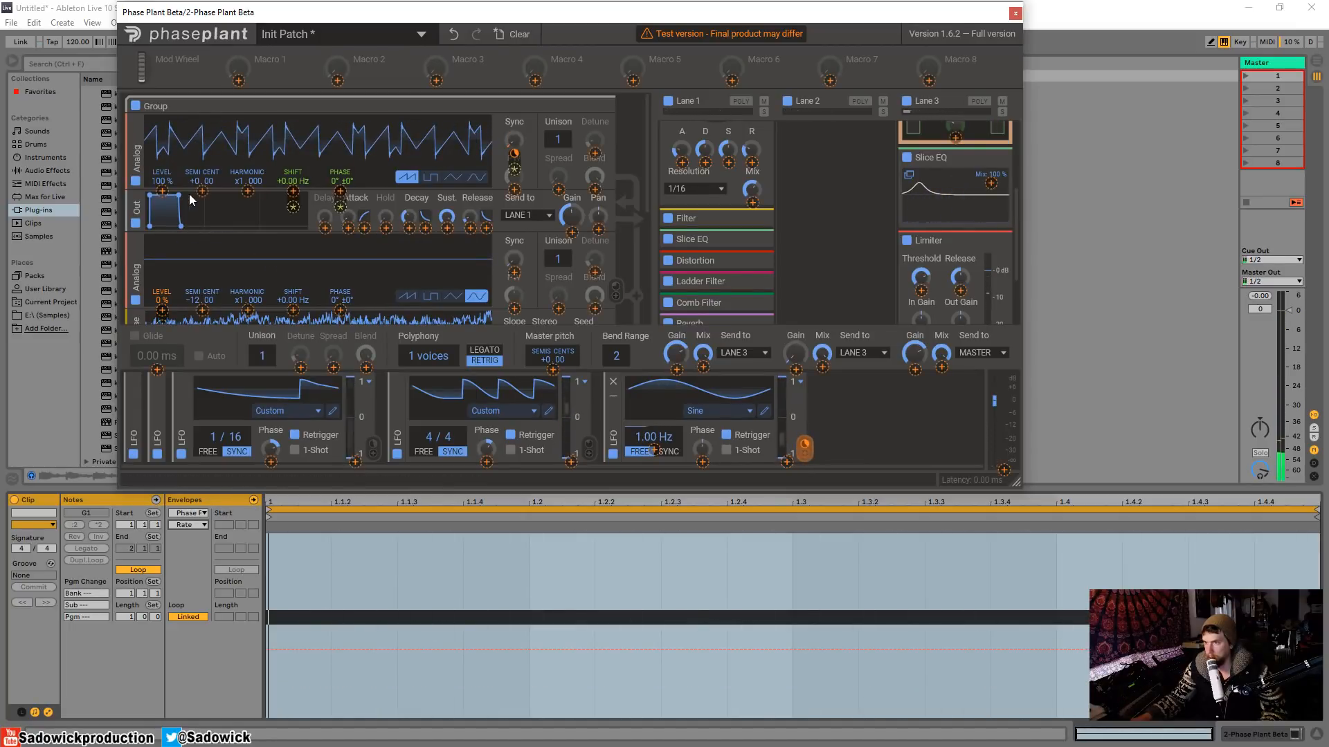
key("space")
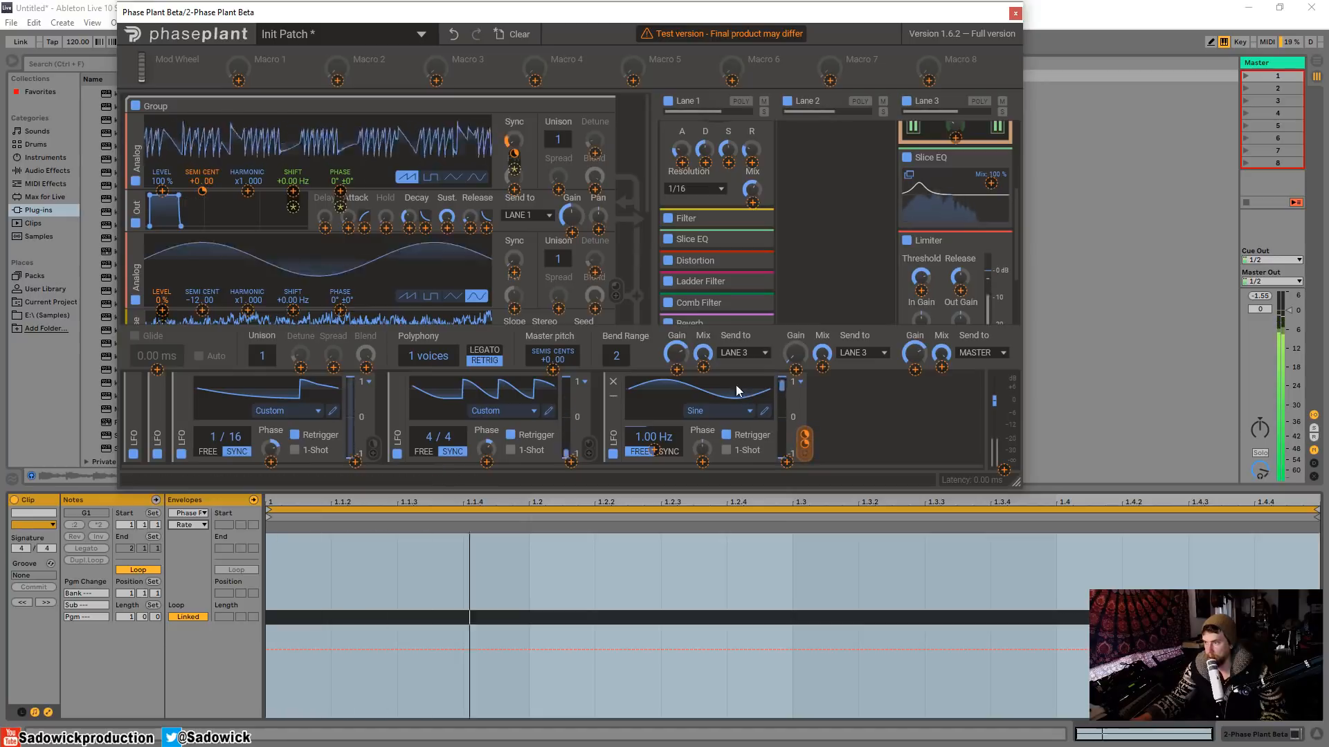
double_click(204, 192)
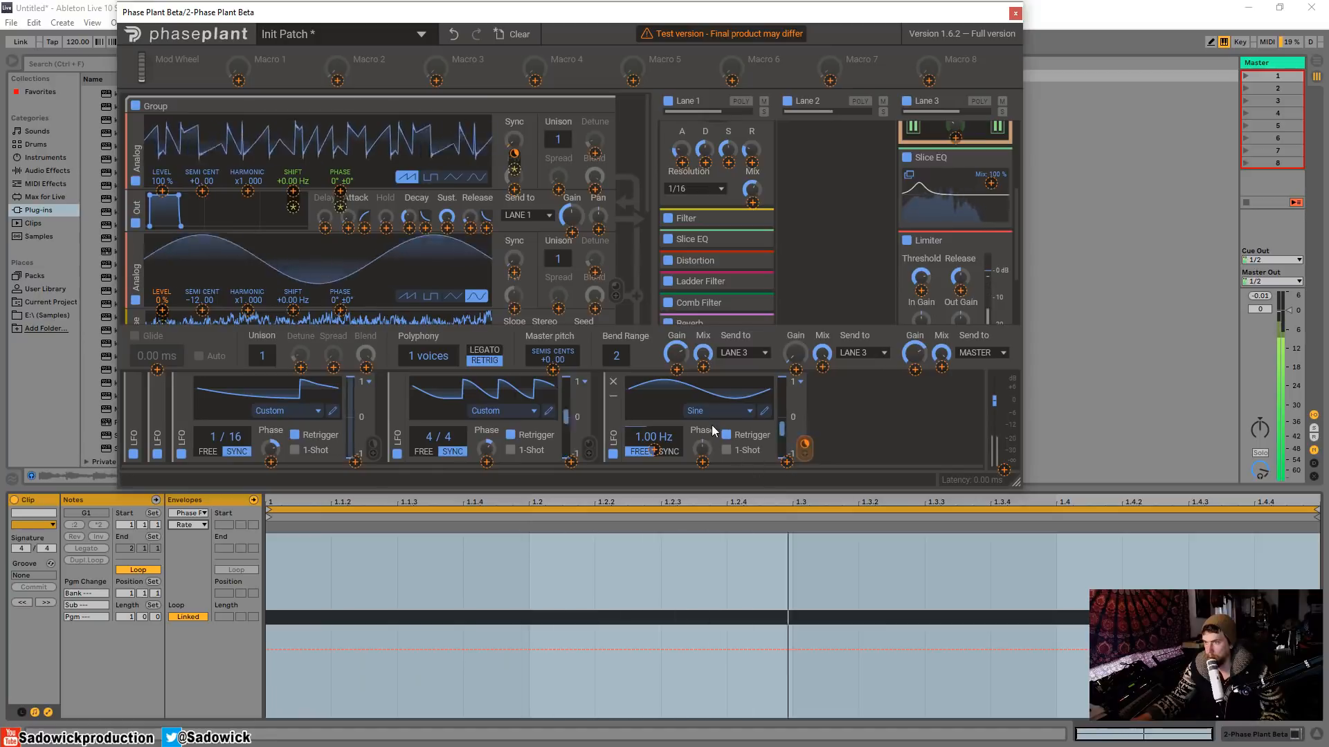
Try modulating the first analog oscillator's phase with the sine LFO during playback, and remove that modulation
left_click(807, 454)
left_click(807, 455)
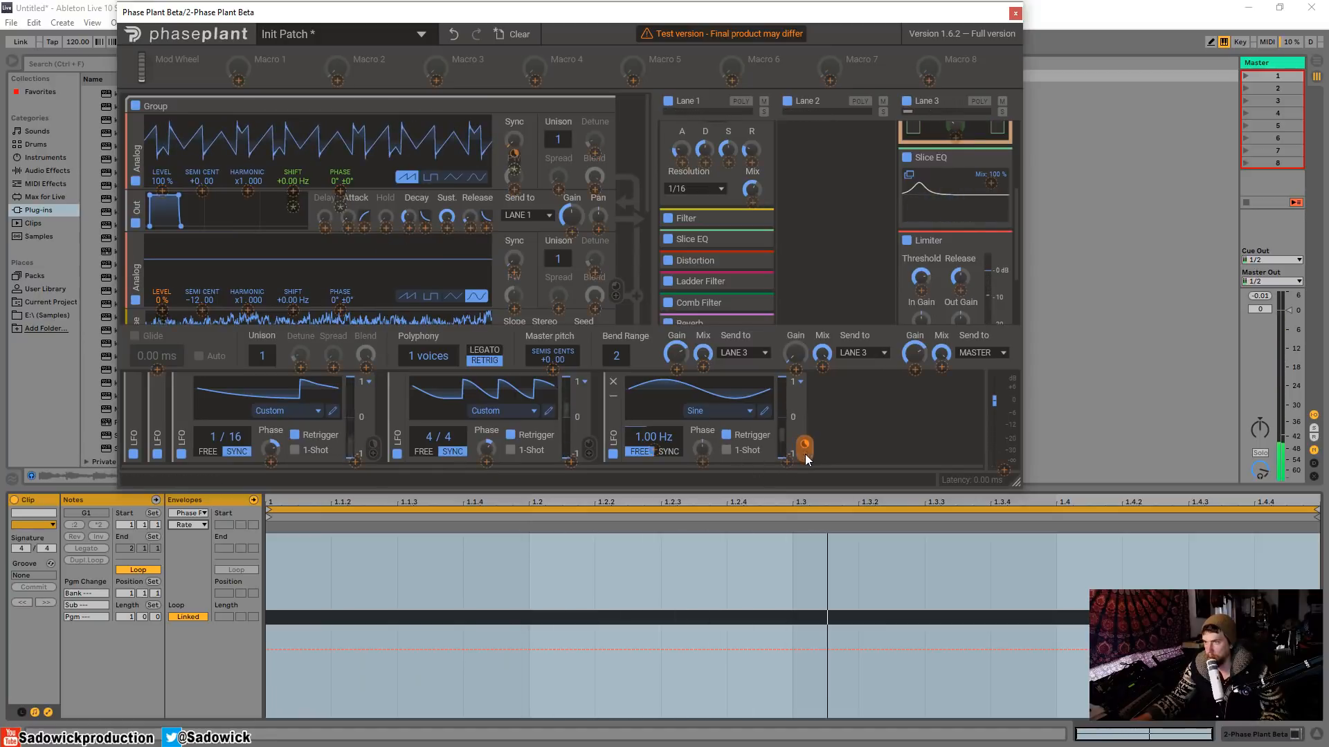
left_click_drag(341, 191, 344, 135)
key("space")
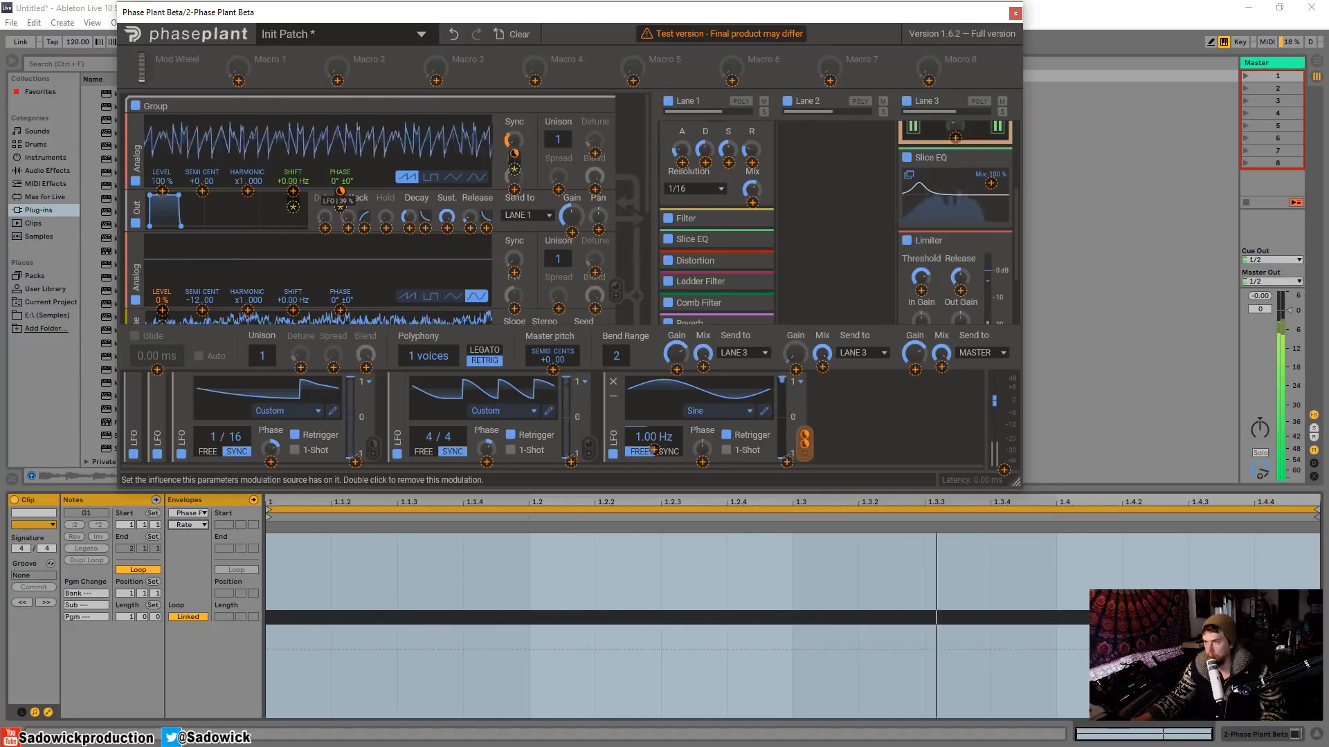
double_click(340, 192)
key("space")
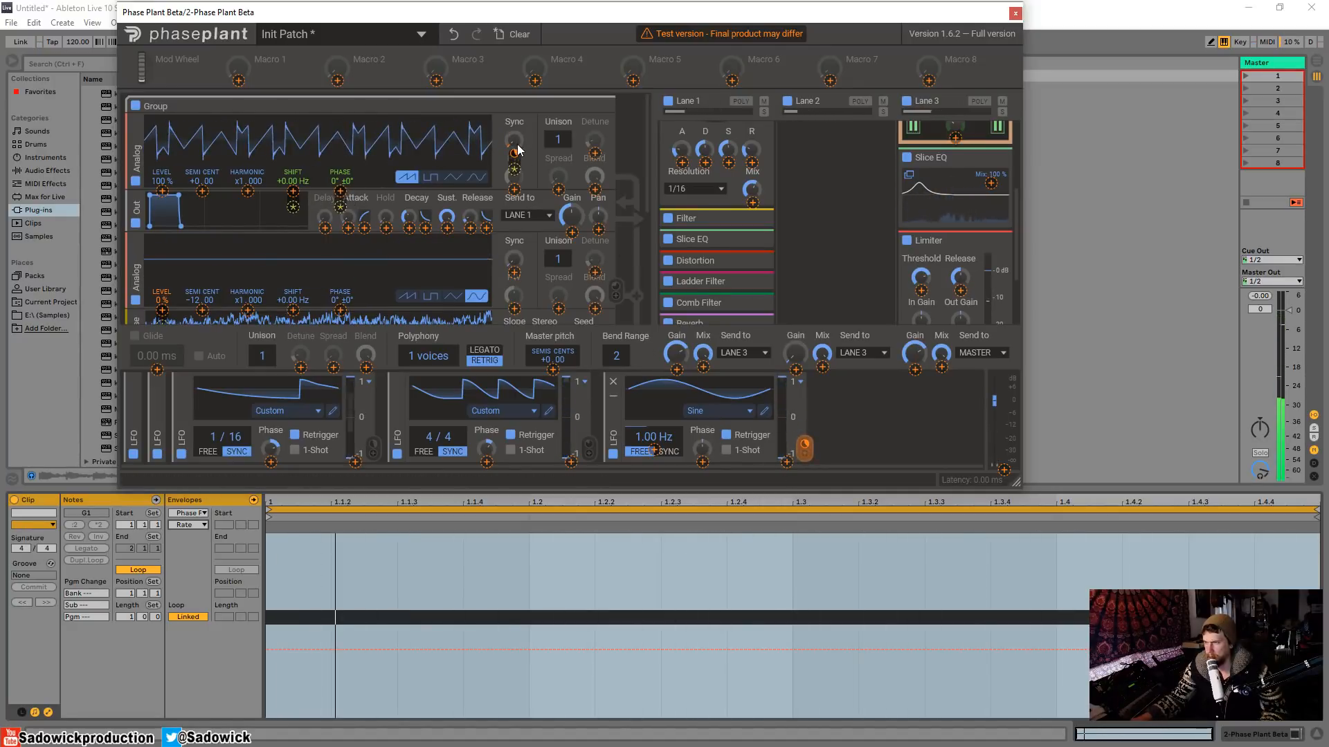
left_click(804, 446)
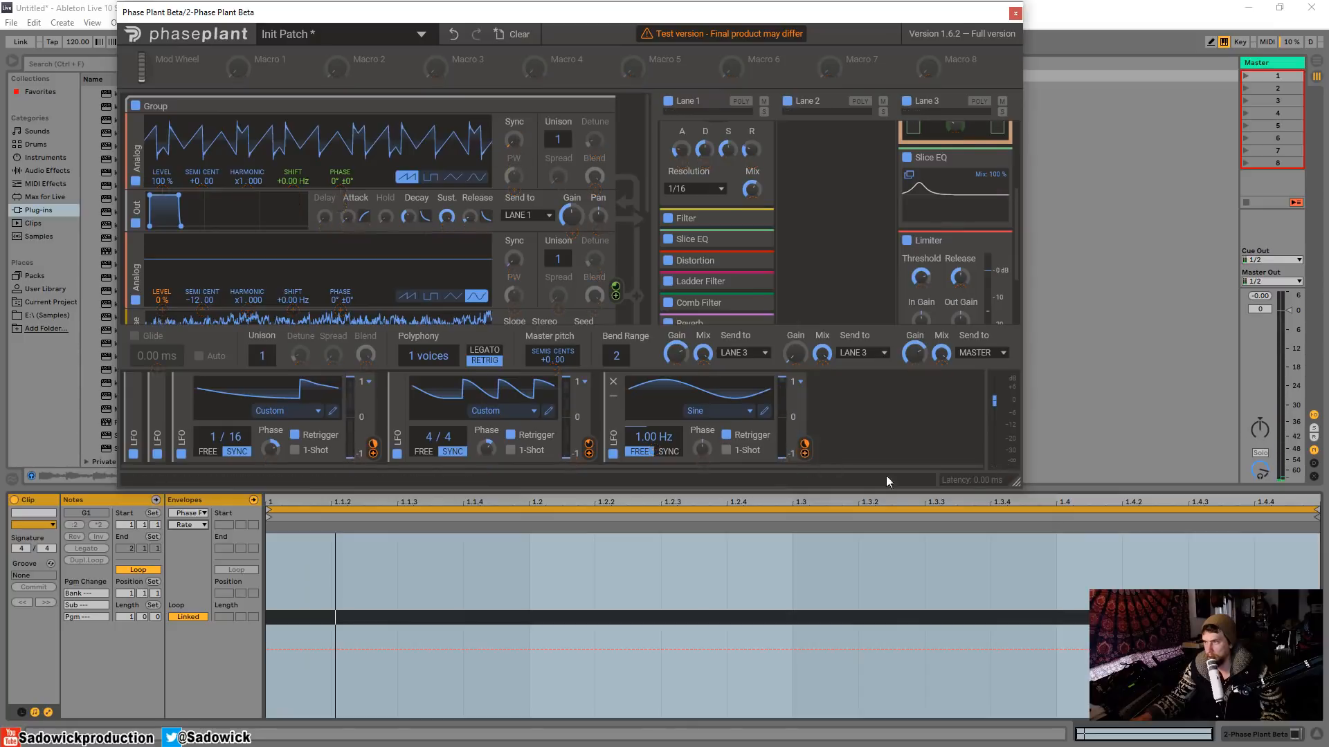
Make the sine LFO unipolar and lower its rate to 0.14 Hz
key("space")
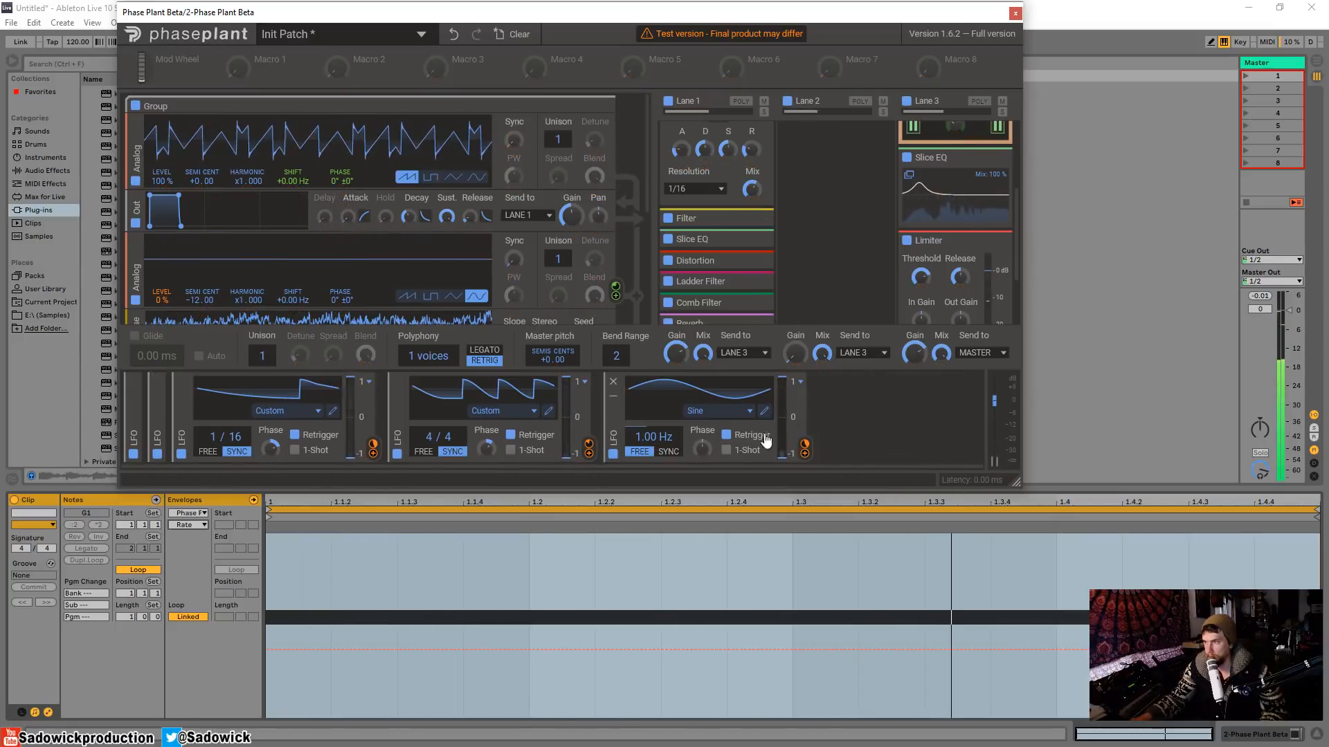
left_click(800, 380)
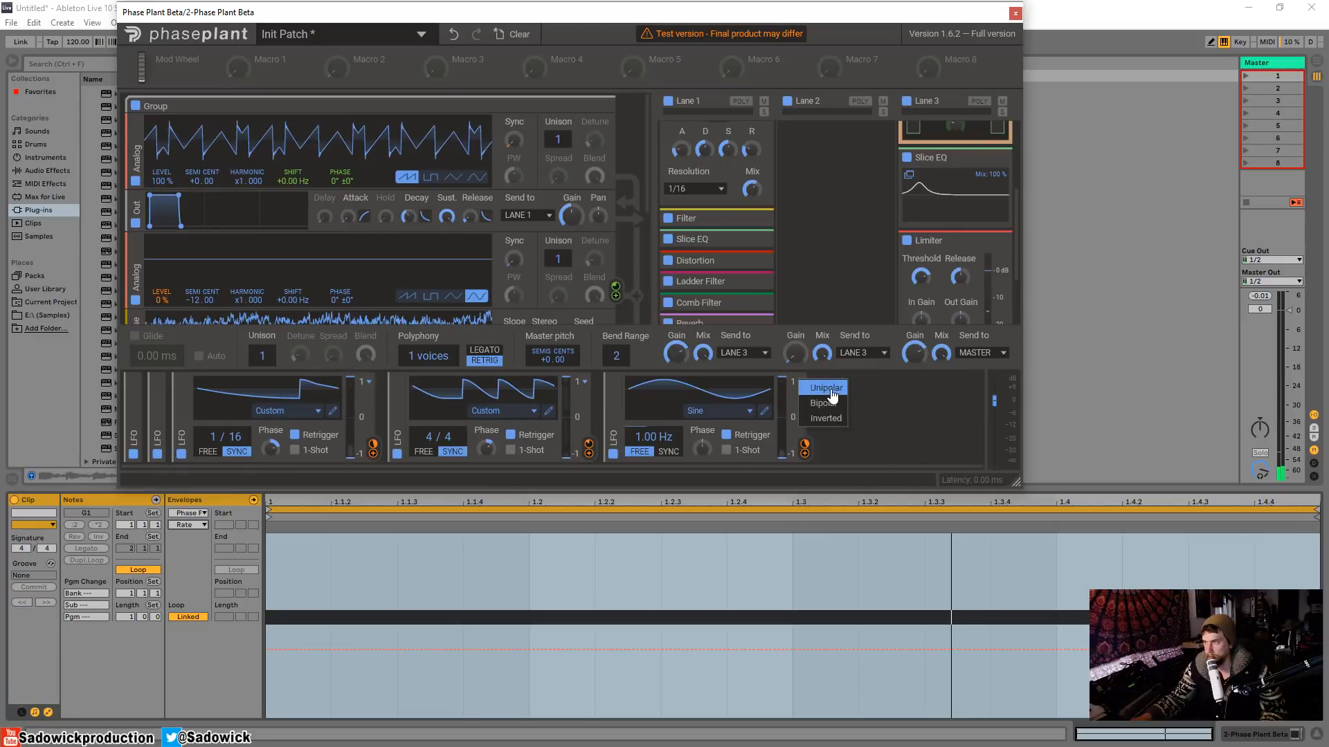
left_click(832, 395)
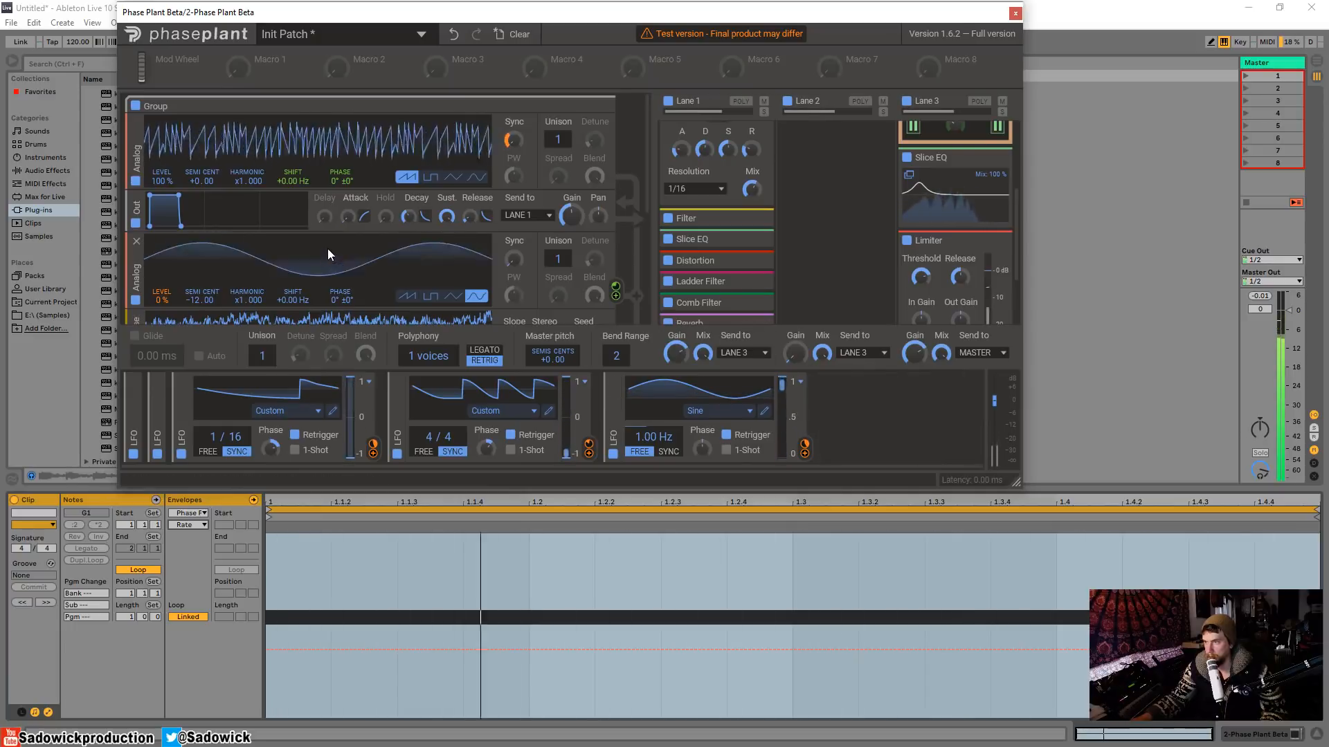
left_click_drag(654, 437, 654, 486)
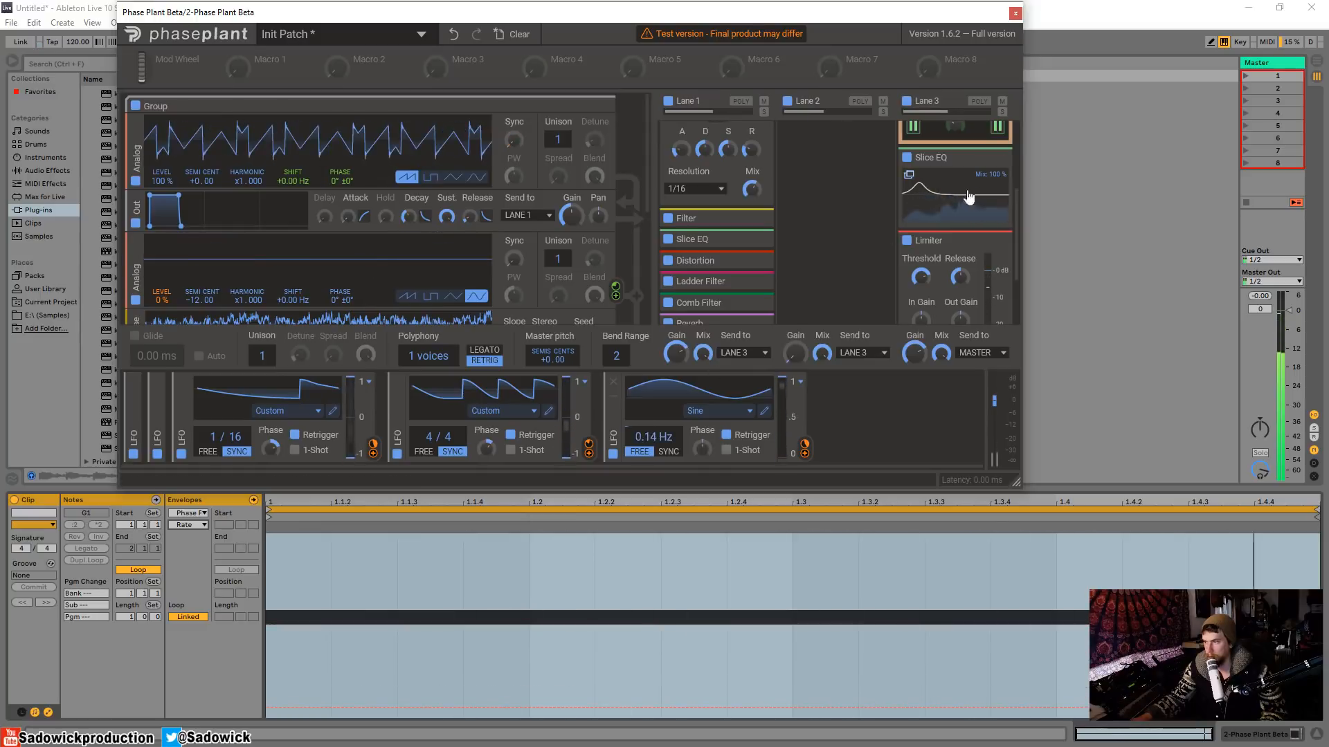
Collapse Lane 1's Trance Gate, expand the Filter below it, and route the sine LFO to the filter's cutoff
left_click_drag(1018, 202, 1020, 88)
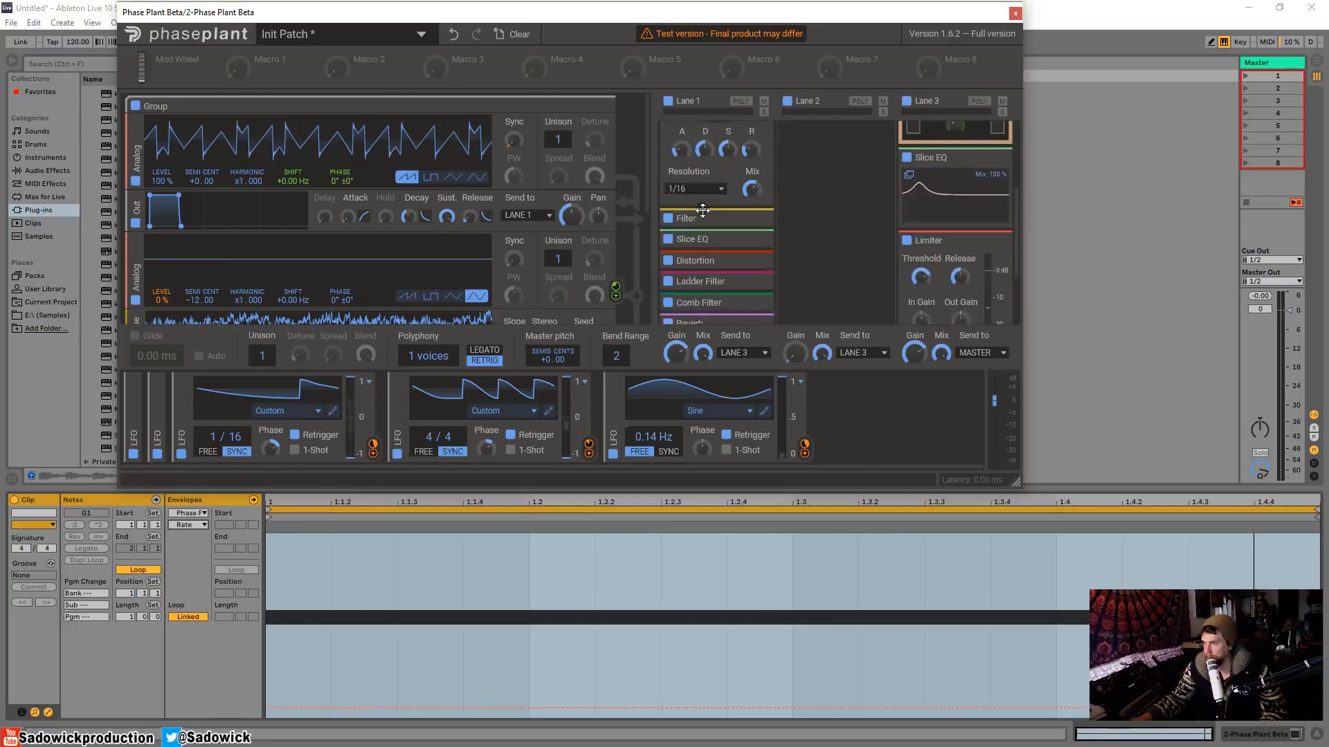
left_click(758, 137)
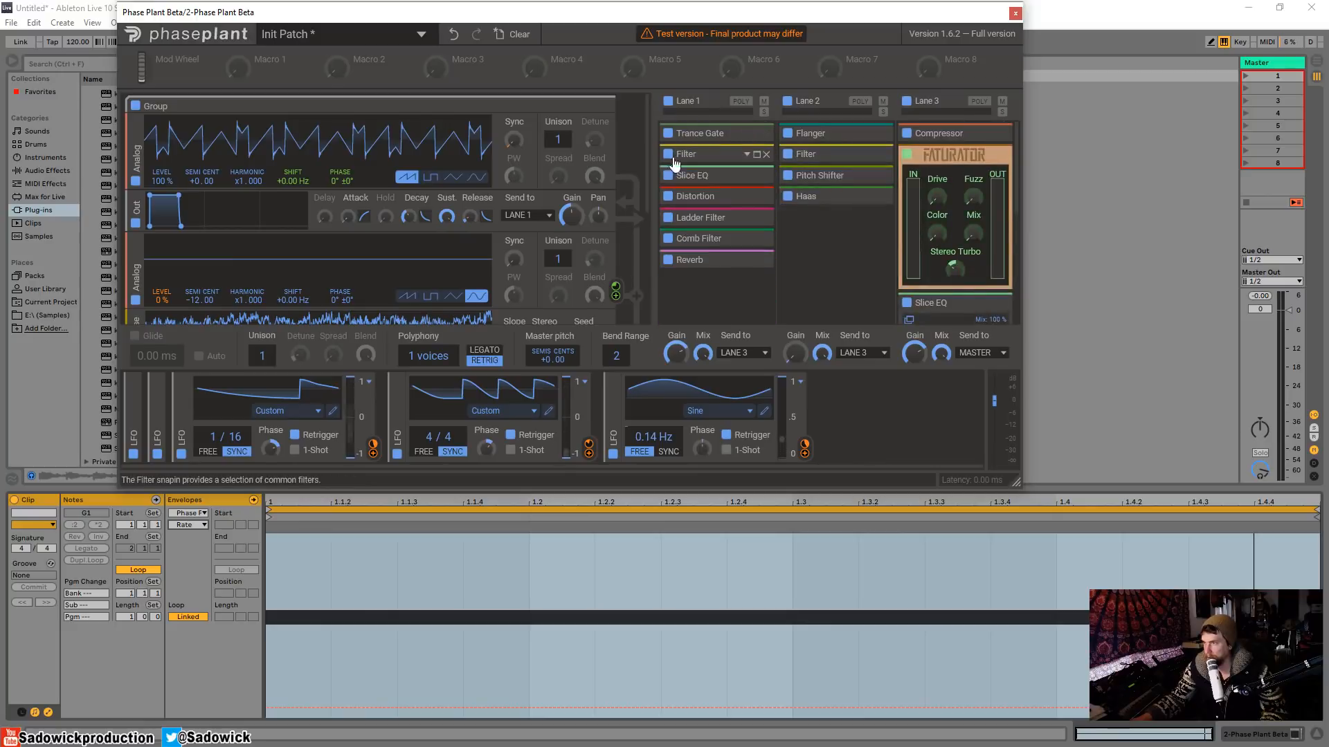
left_click(758, 155)
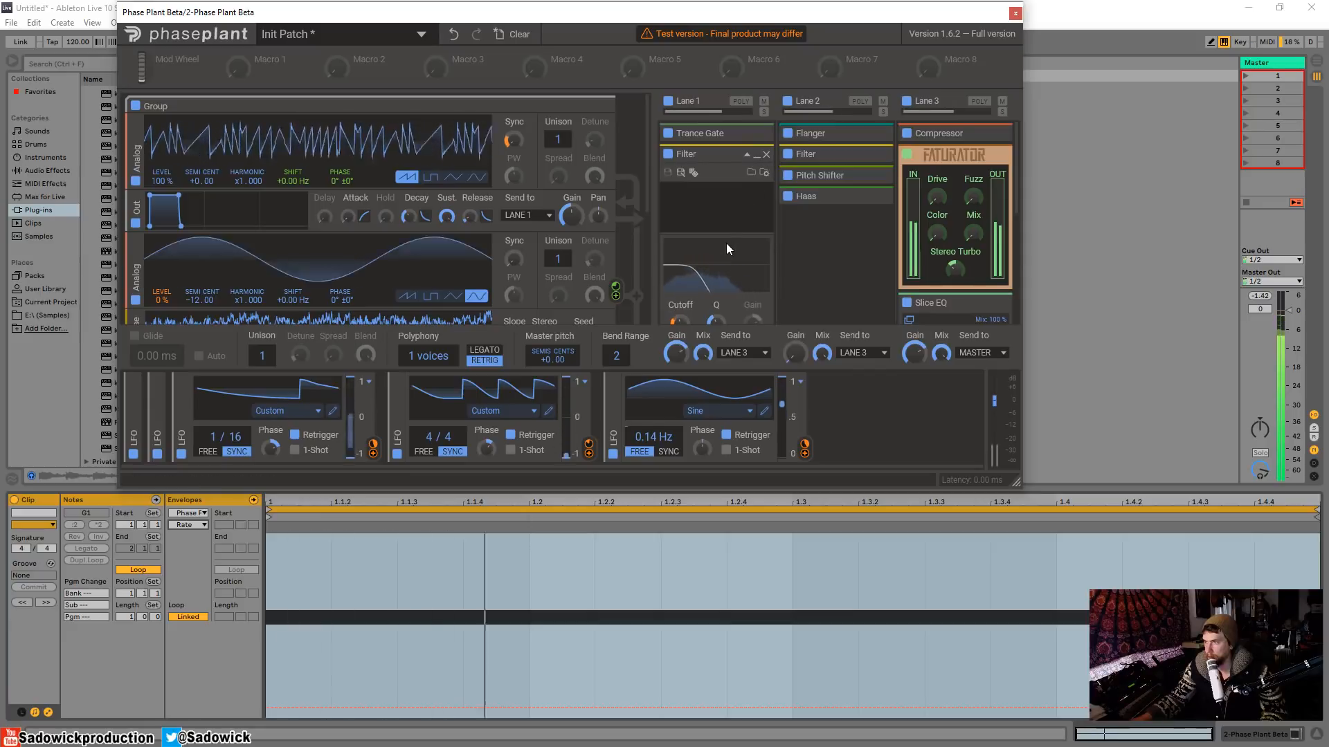
scroll(725, 243, "down", 3)
left_click_drag(804, 453, 683, 231)
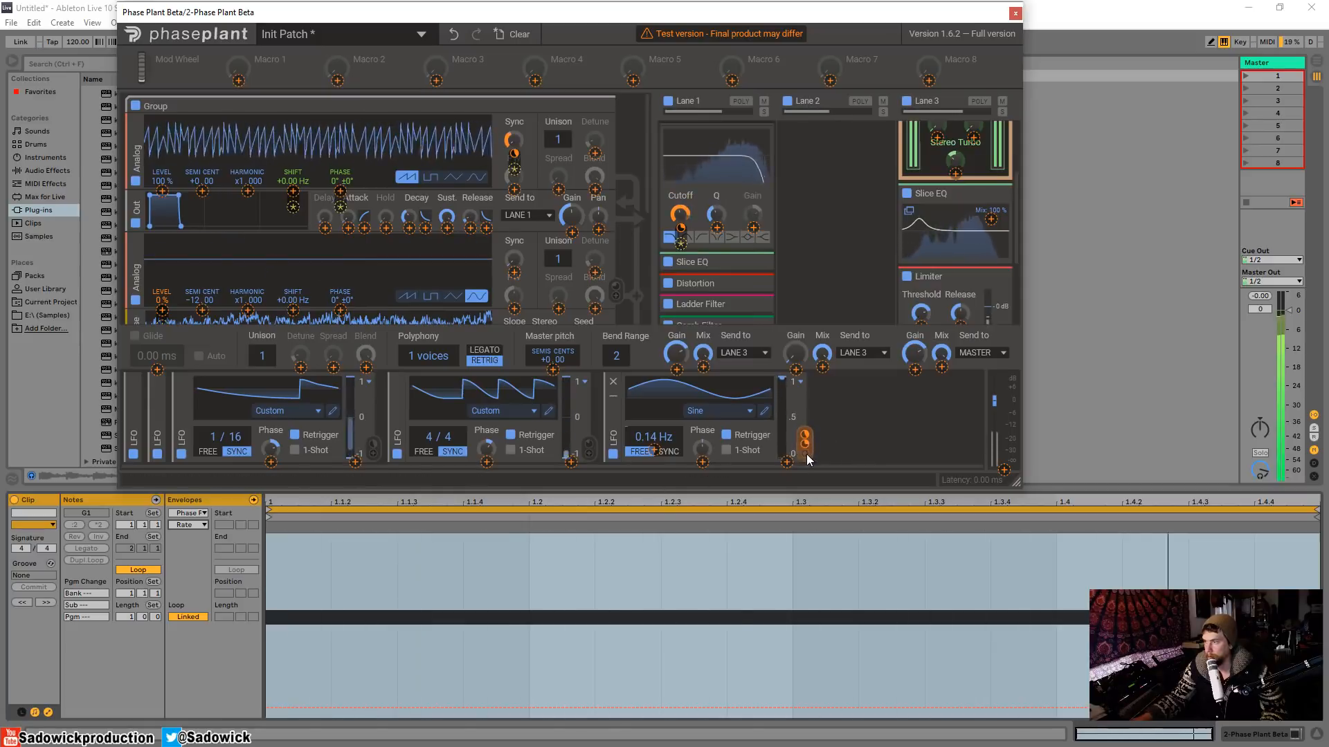
Try several faster rates on the sine LFO and set it to 0.53 Hz
left_click_drag(661, 438, 652, 395)
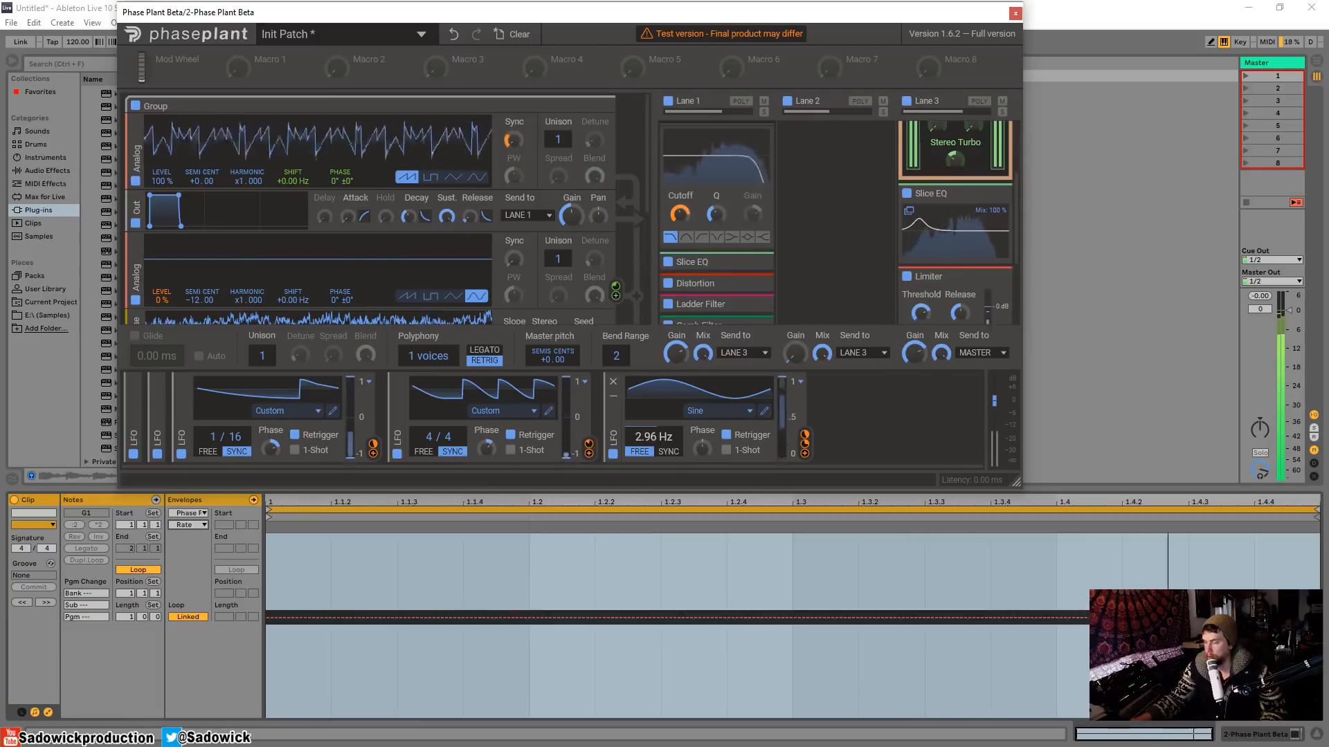
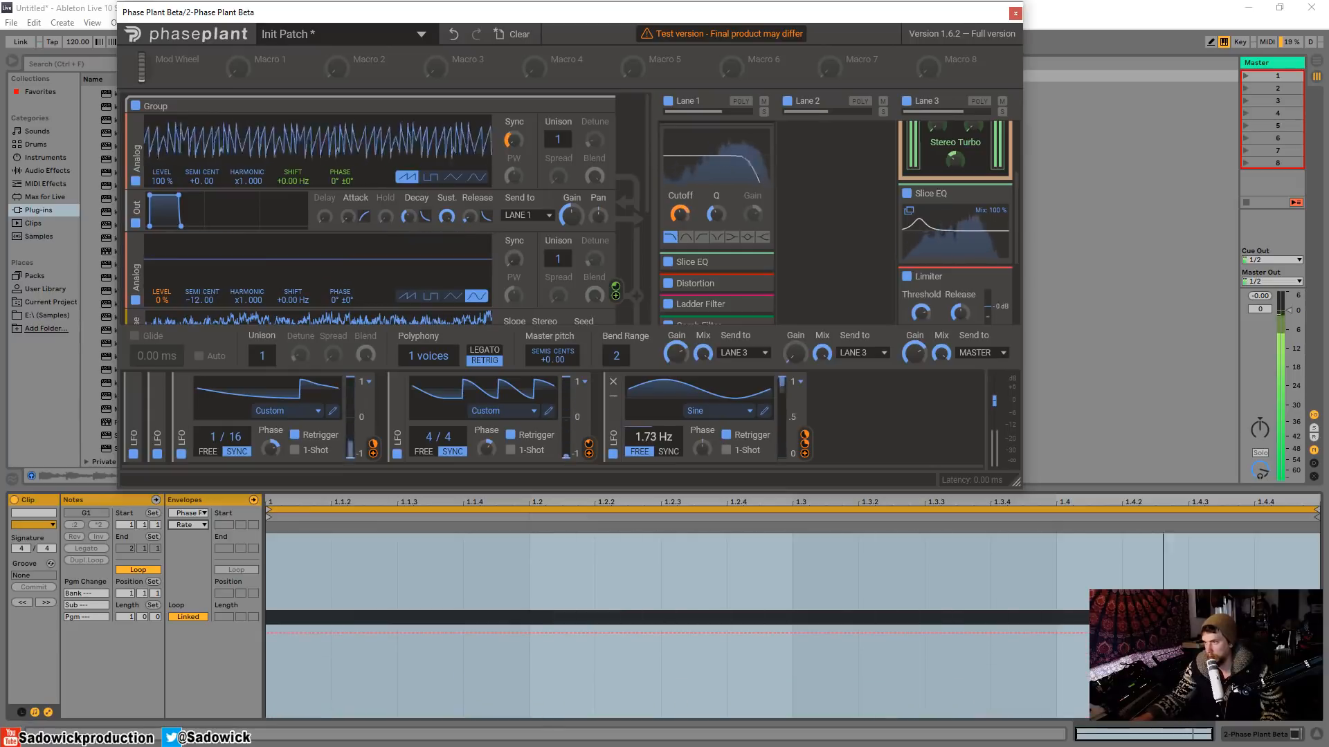
left_click(640, 451)
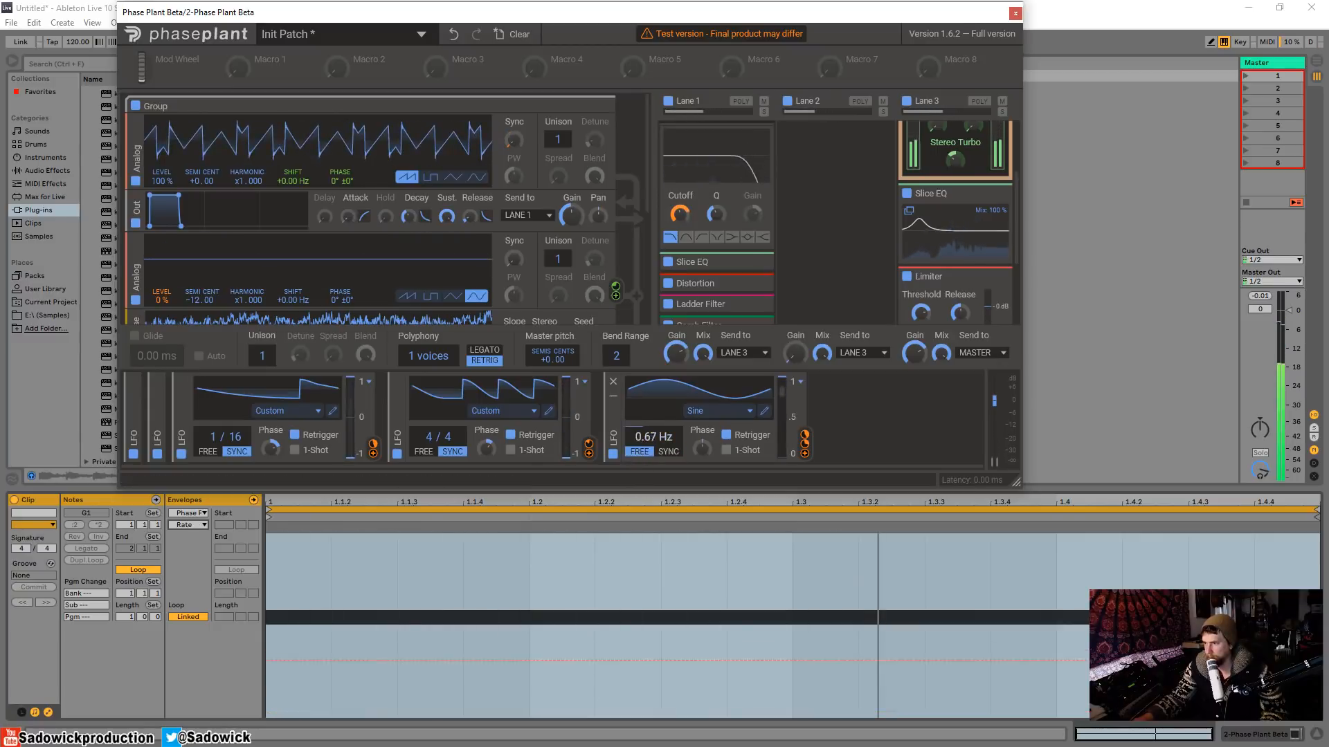
left_click_drag(643, 438, 643, 443)
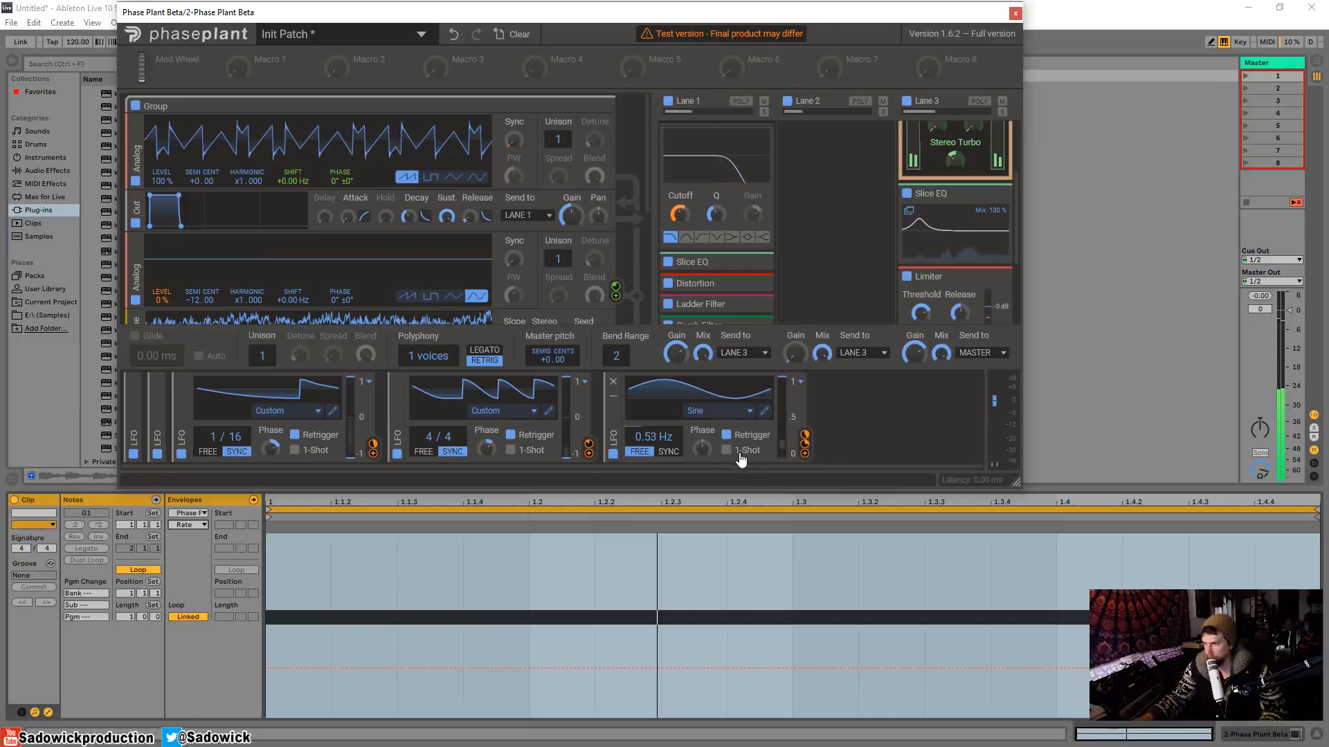
Draw a Rate envelope in the clip that curves up from 0.27 to 0.60 at 1.3 and drops at 1.4
left_click(426, 669)
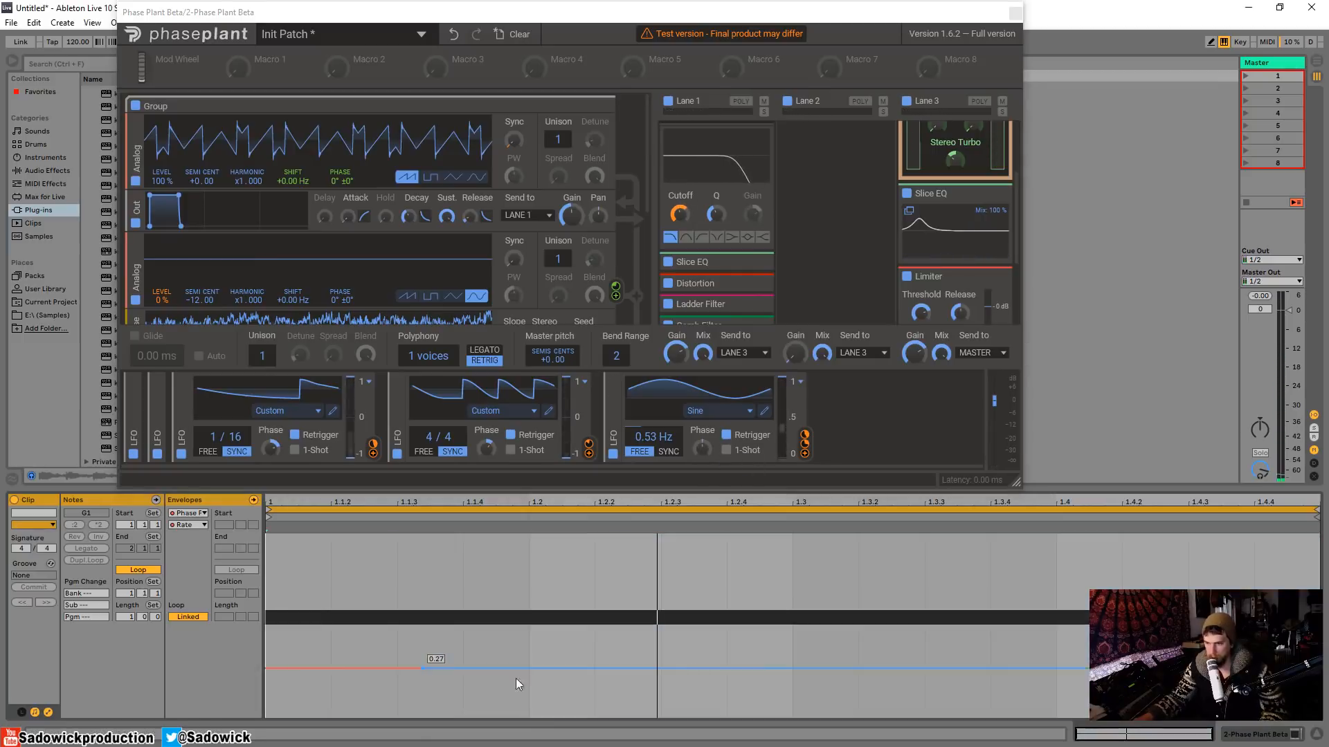
left_click_drag(661, 669, 789, 615)
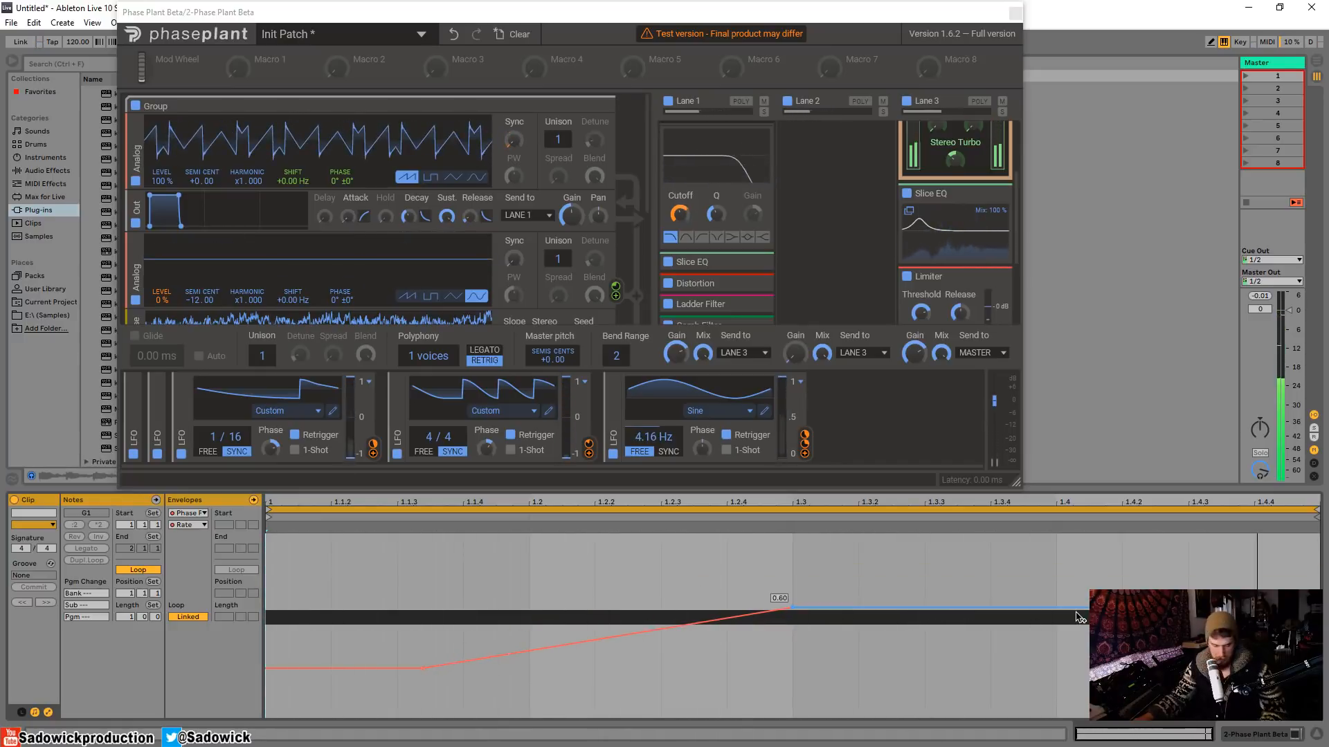
key("b")
left_click_drag(1077, 613, 1077, 663)
key("b")
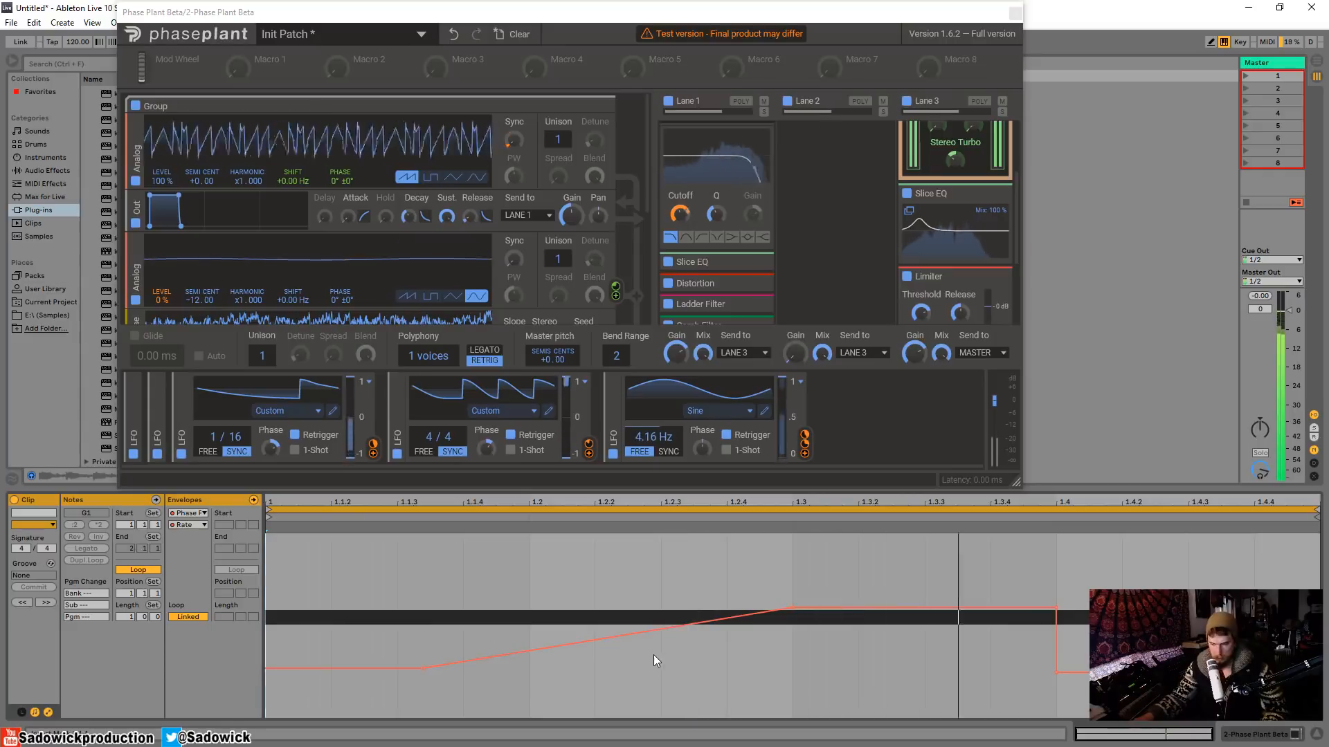
left_click_drag(644, 632, 645, 650)
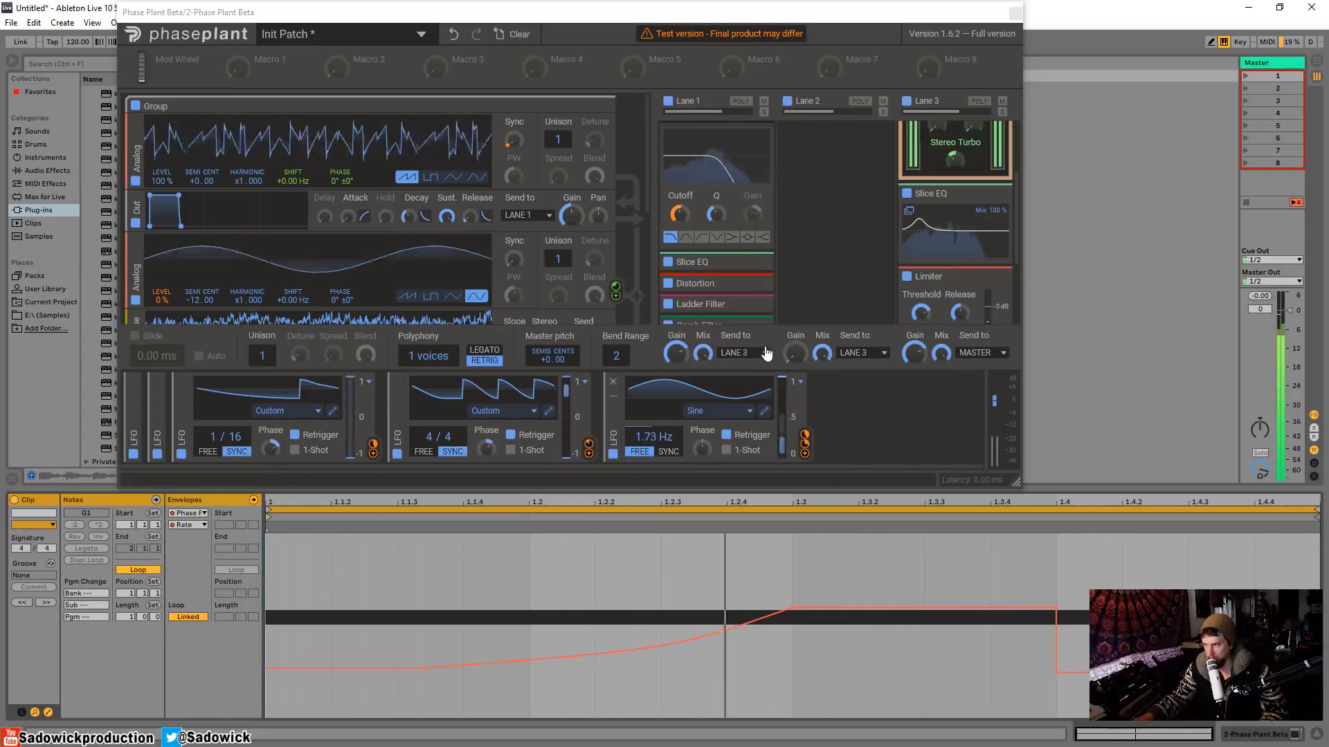
Disable the Comb Filter in Lane 1 and remove it from the lane
scroll(762, 291, "down", 3)
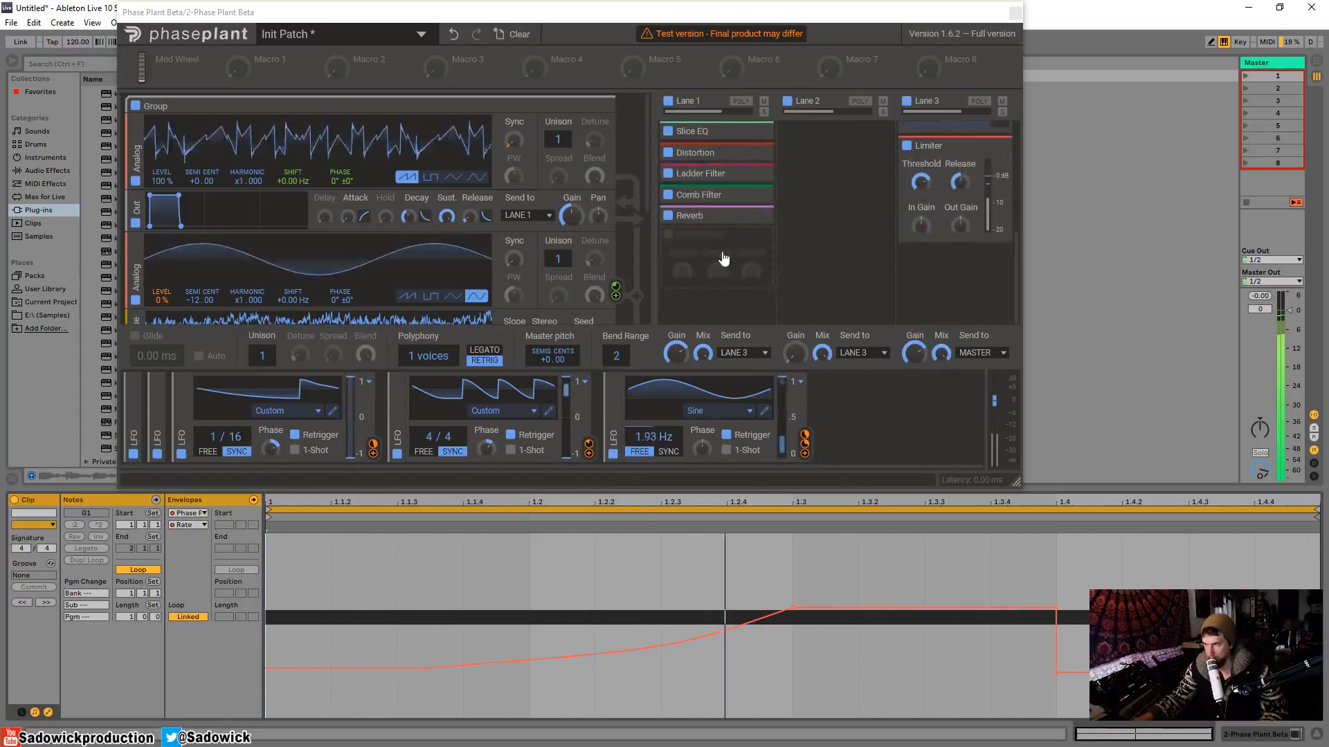
left_click(668, 195)
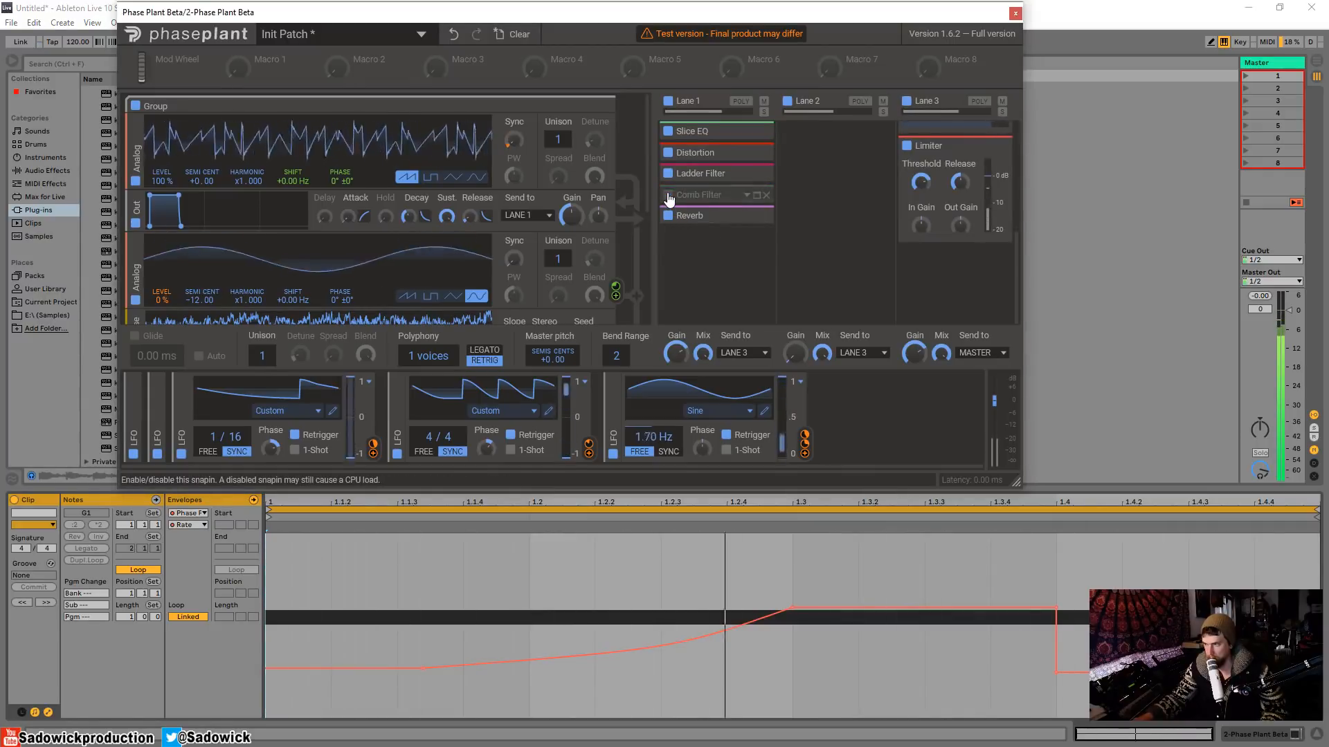
left_click(766, 195)
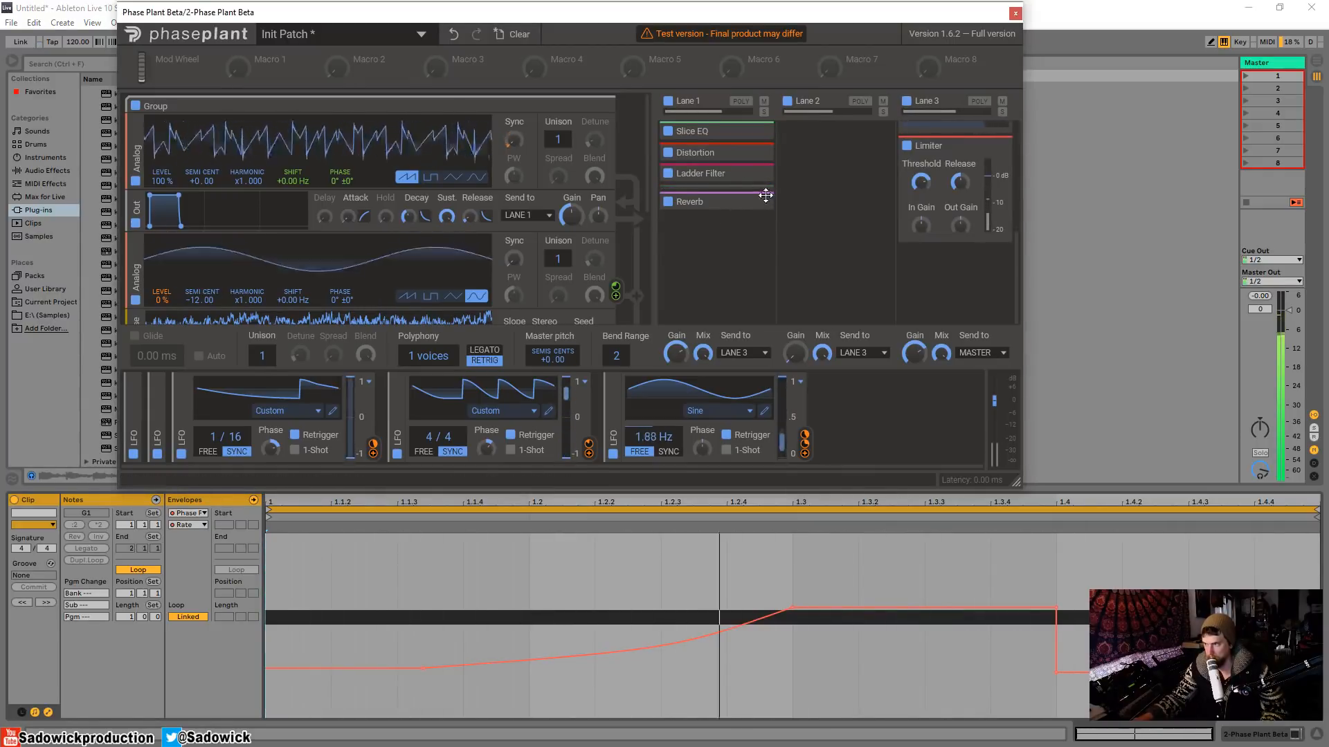
Bypass the Reverb in Lane 1 and switch it back on to compare the sound
left_click(668, 196)
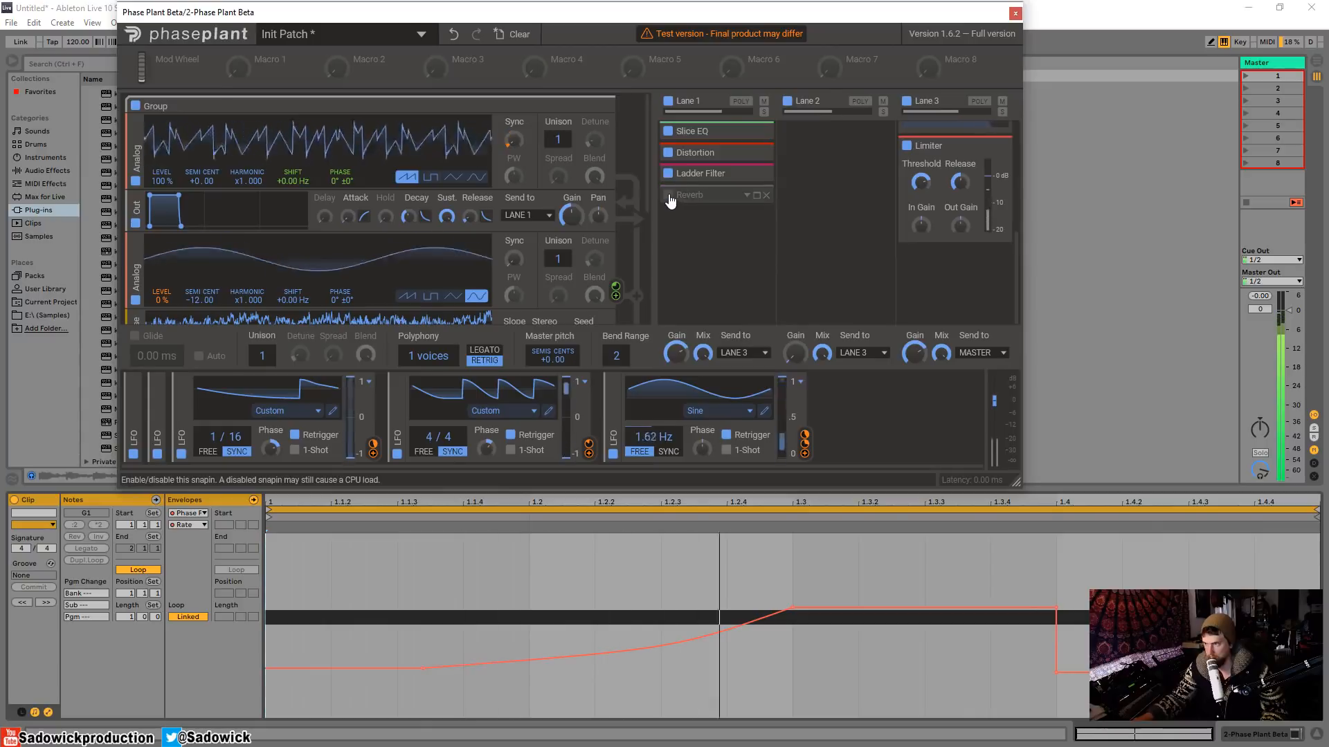
left_click(668, 196)
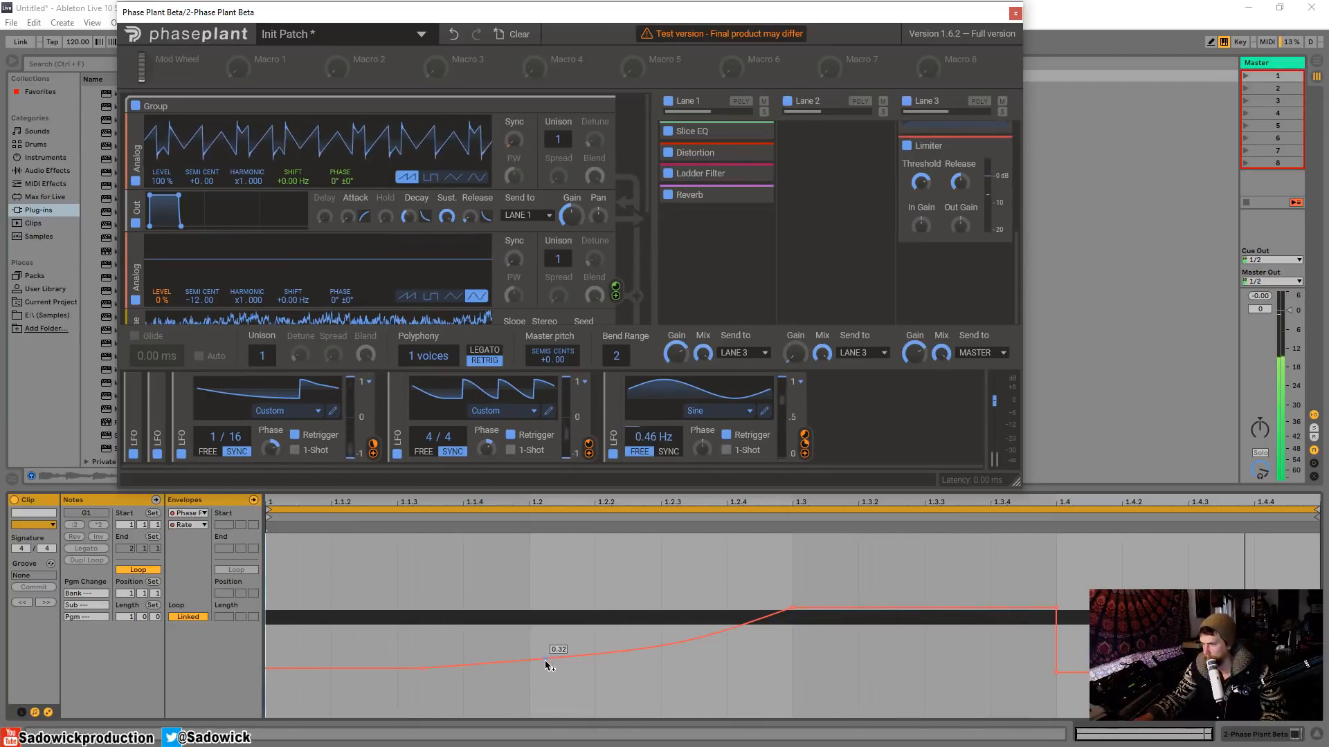
Reshape the Rate envelope to rise to a peak at 1.2, curve down to 1.3, and ramp back up to 1.4
left_click_drag(546, 660, 528, 539)
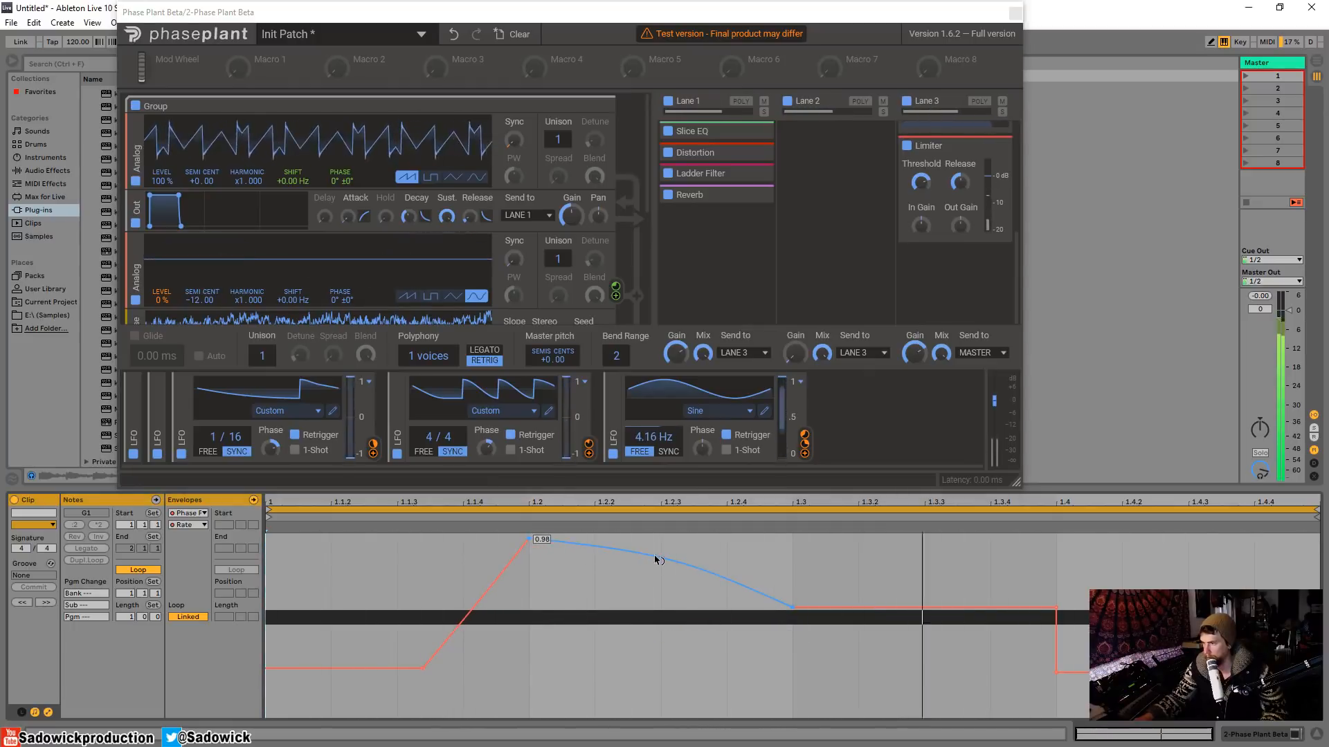
mouse_move(657, 560)
left_mouse_down()
mouse_move(657, 584)
mouse_move(657, 540)
left_mouse_up()
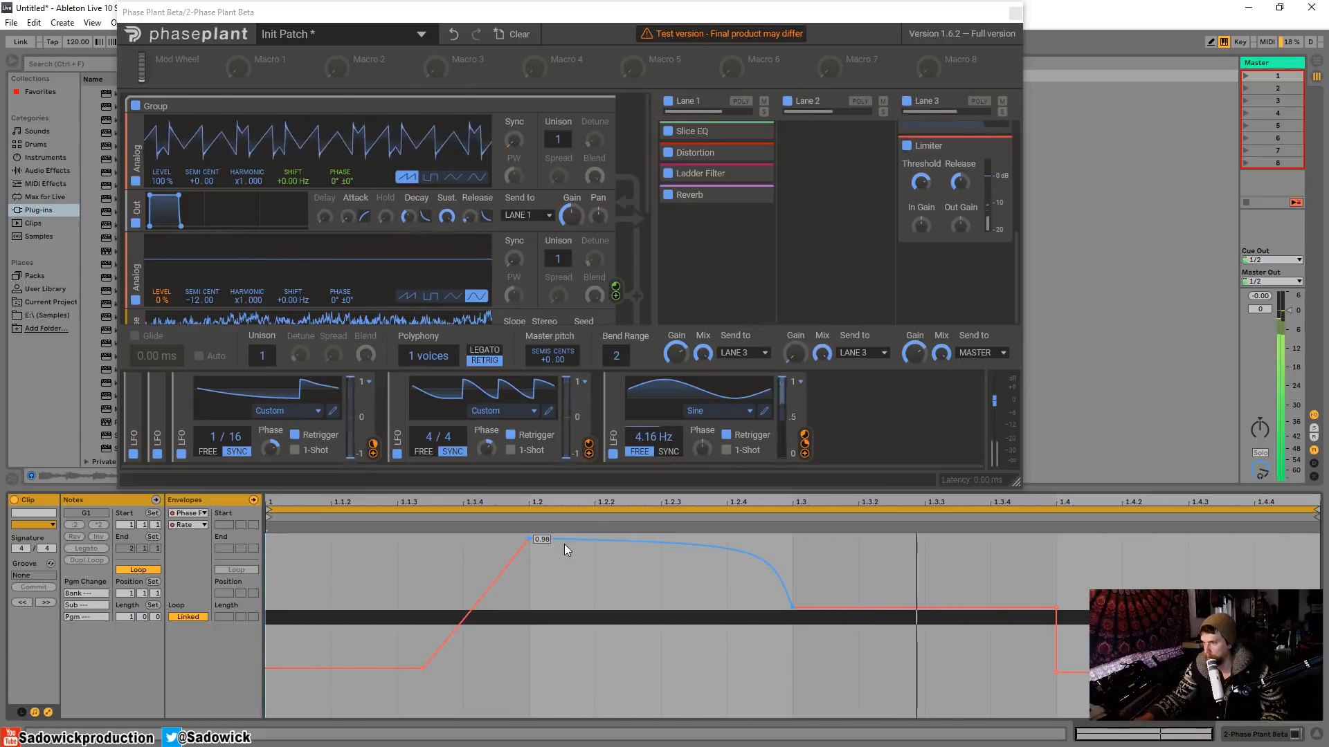
left_click_drag(547, 541, 543, 591)
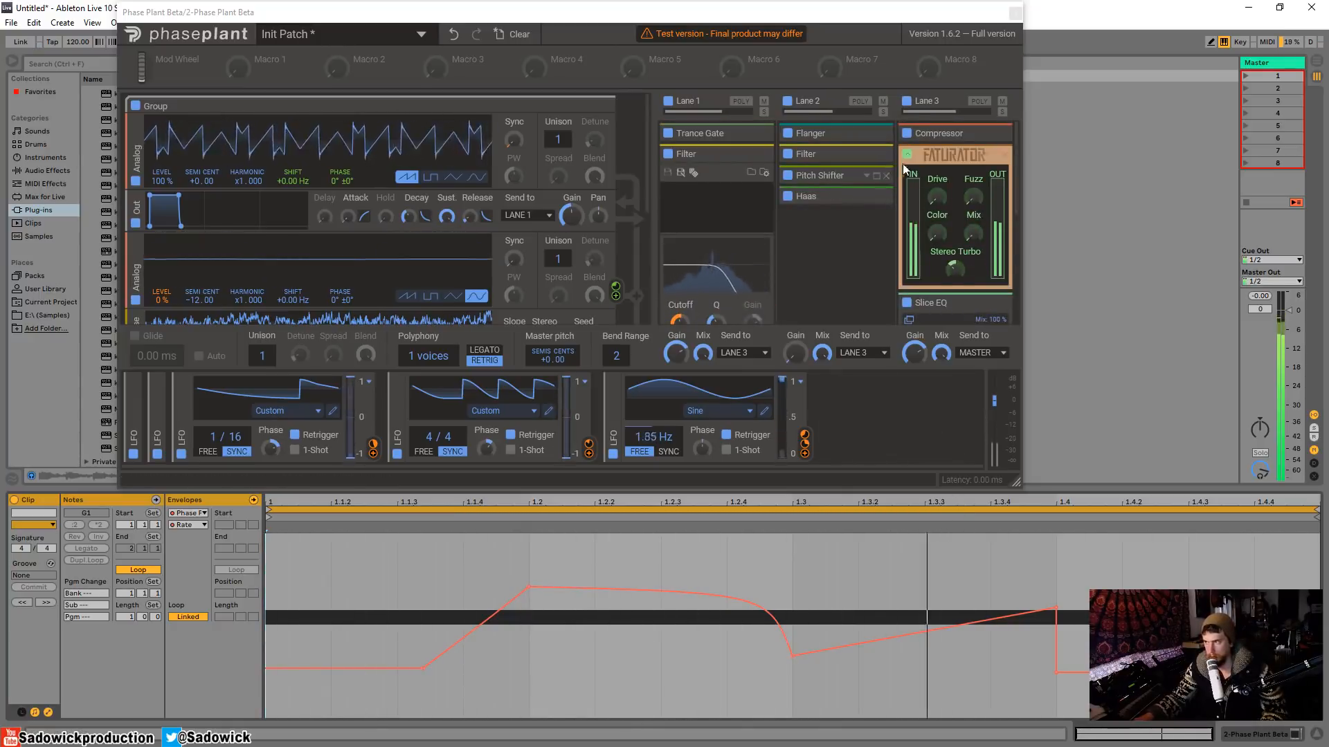
Disable the Faturator in Lane 3 and remove it from the lane
left_click(907, 155)
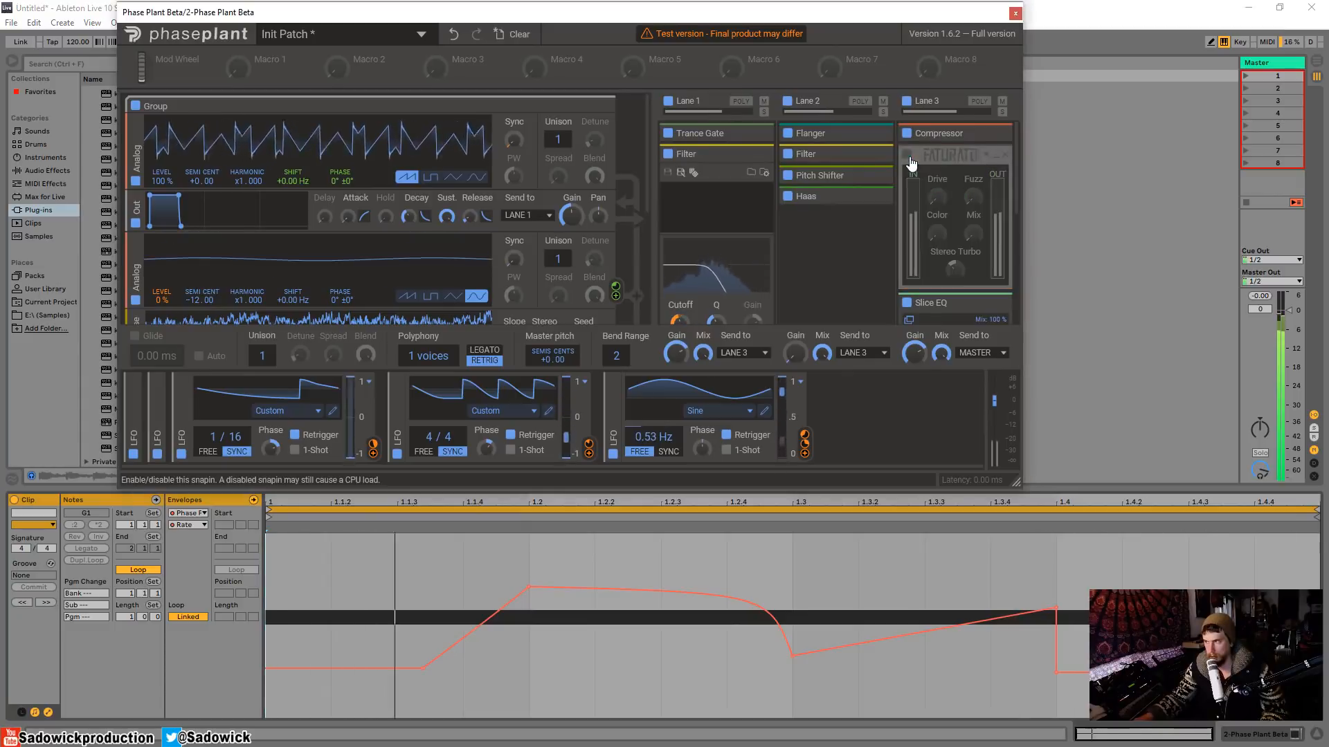
left_click(1005, 154)
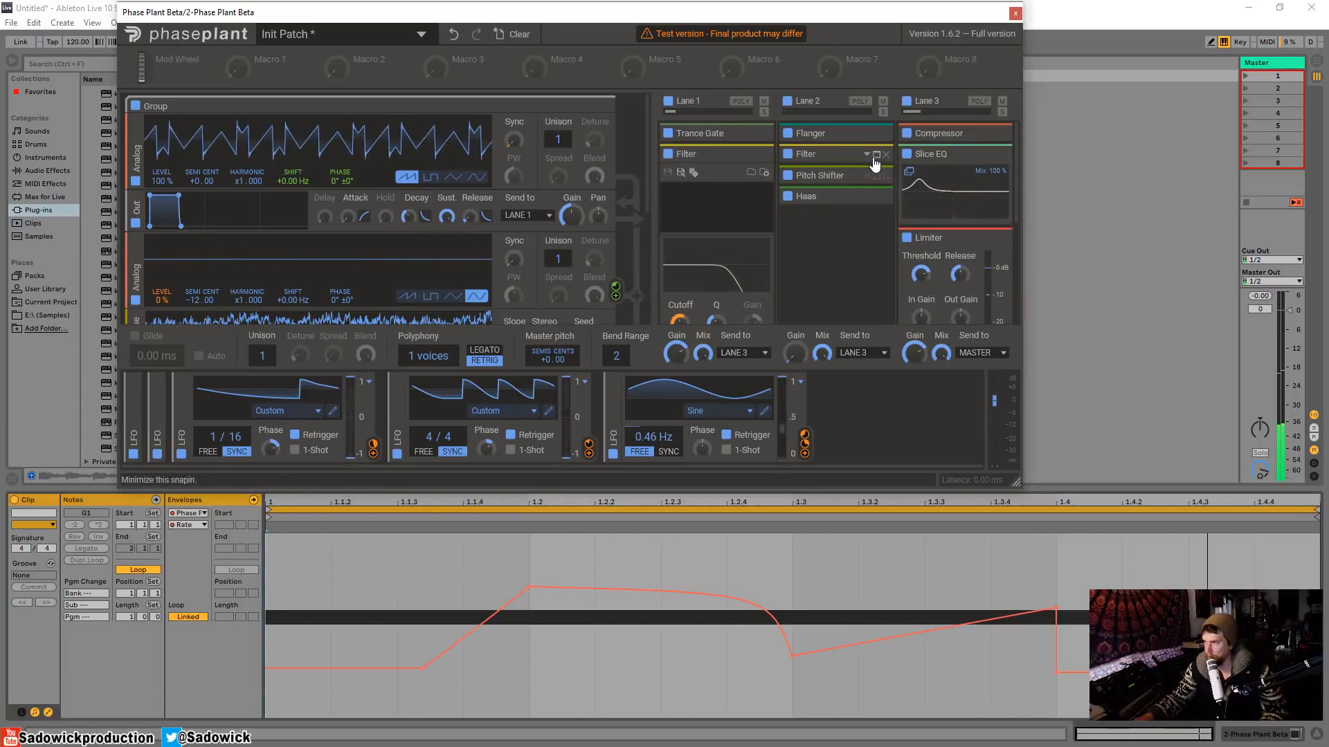
Check Lane 2's Filter, collapse Lane 1's Filter, and expand the Distortion and Ladder Filter in Lane 1
left_click(876, 155)
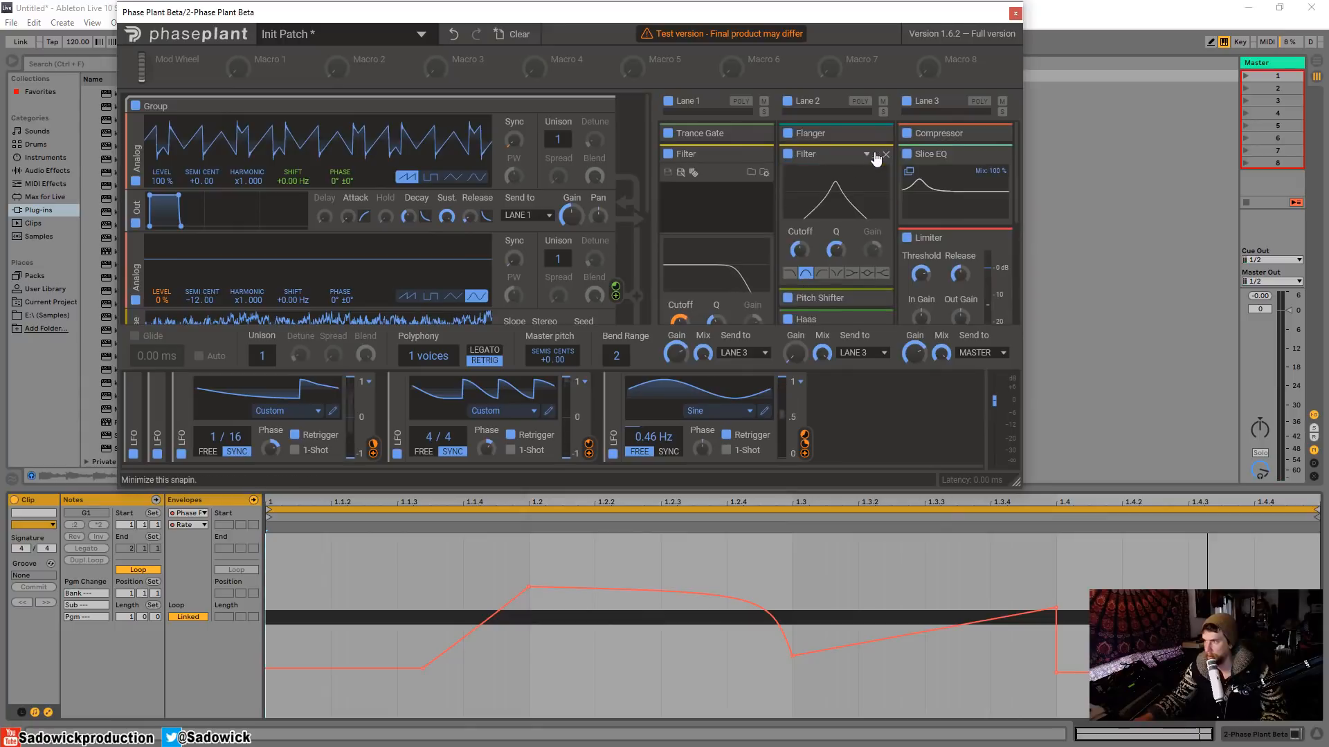
left_click(876, 155)
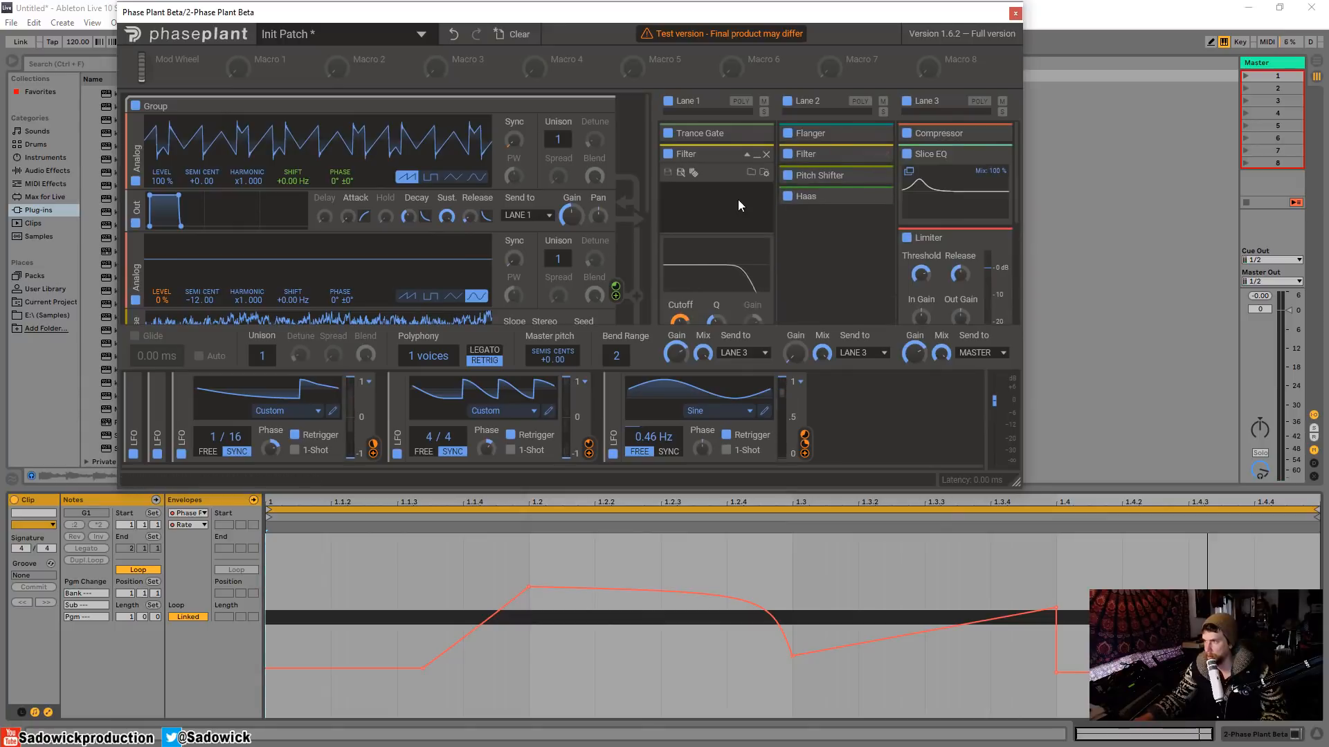
left_click(756, 154)
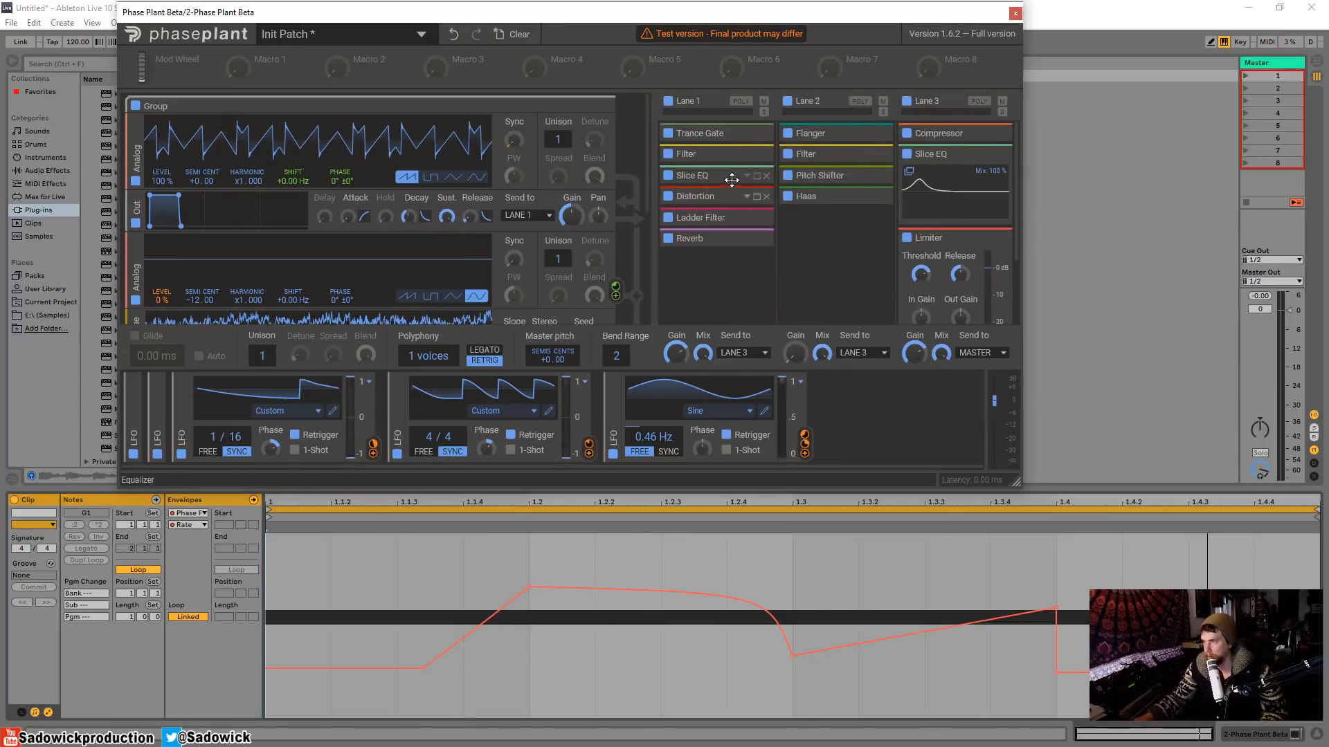
left_click(756, 196)
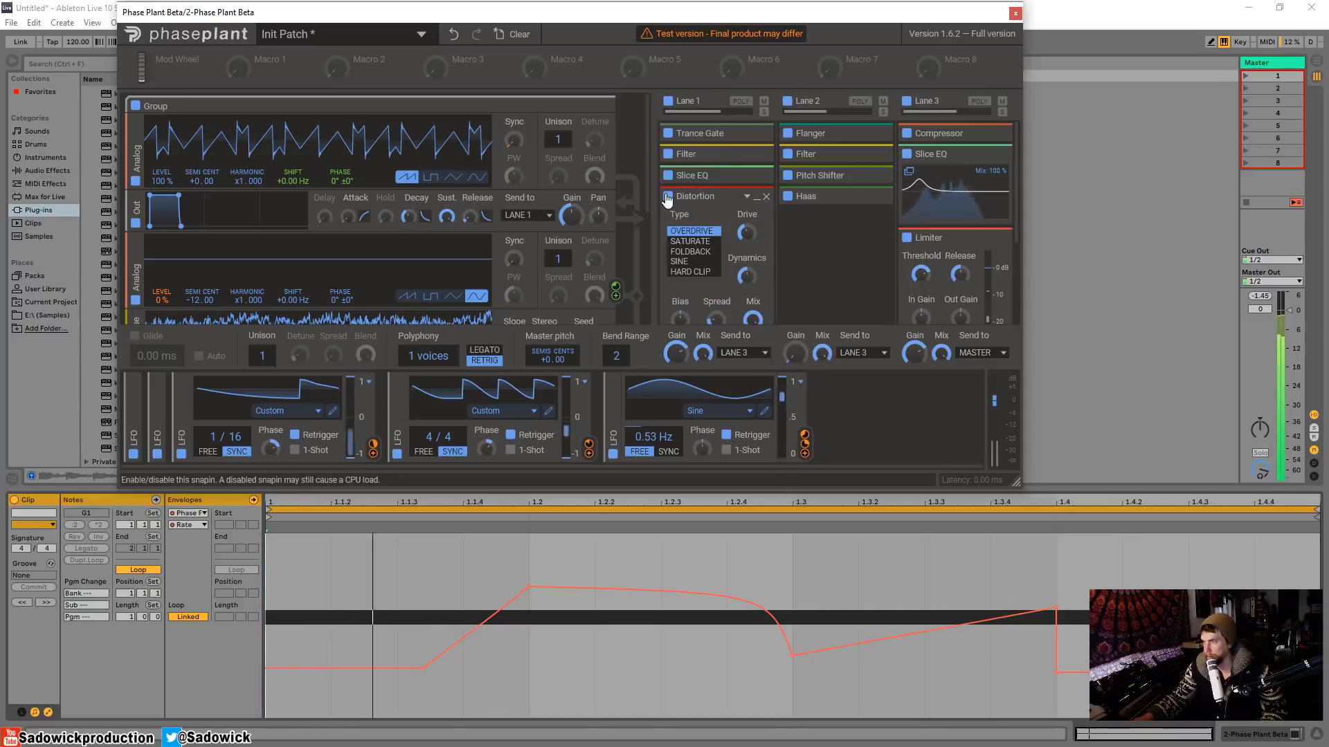
scroll(735, 230, "down", 3)
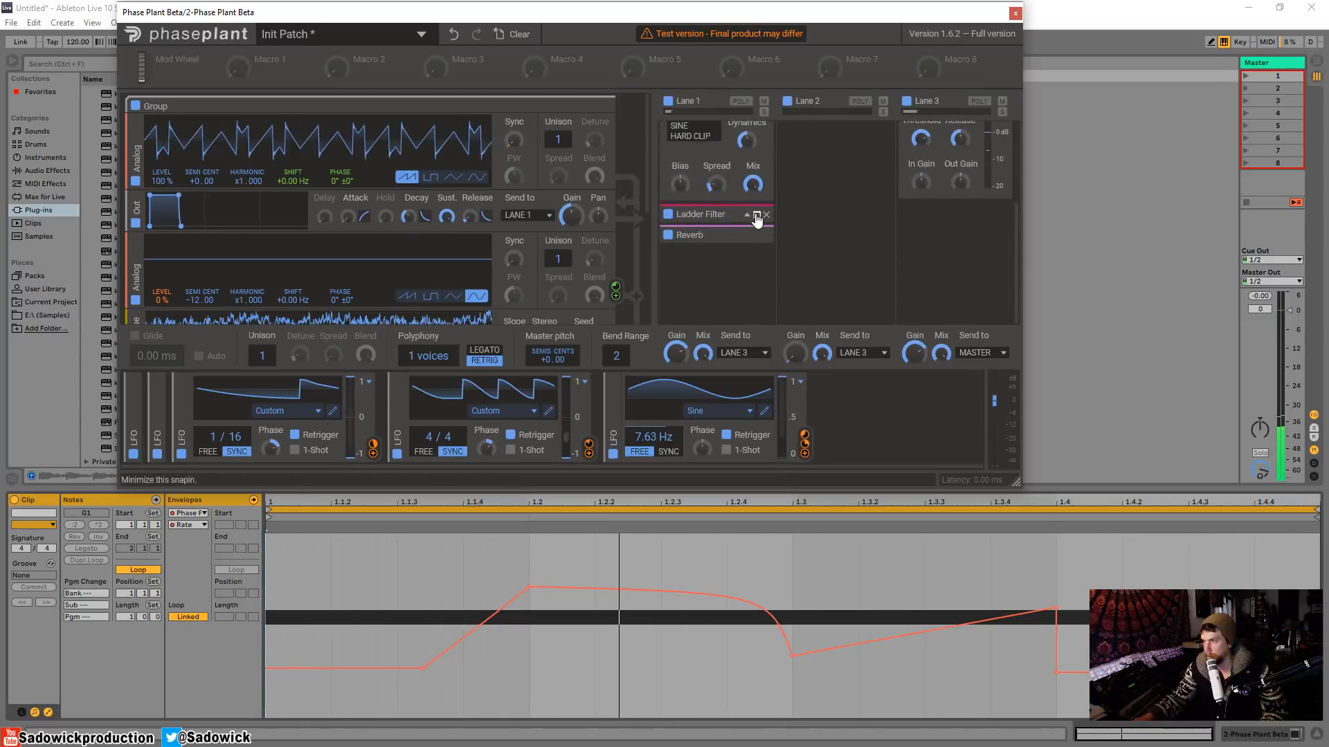
left_click(756, 216)
scroll(782, 281, "down", 2)
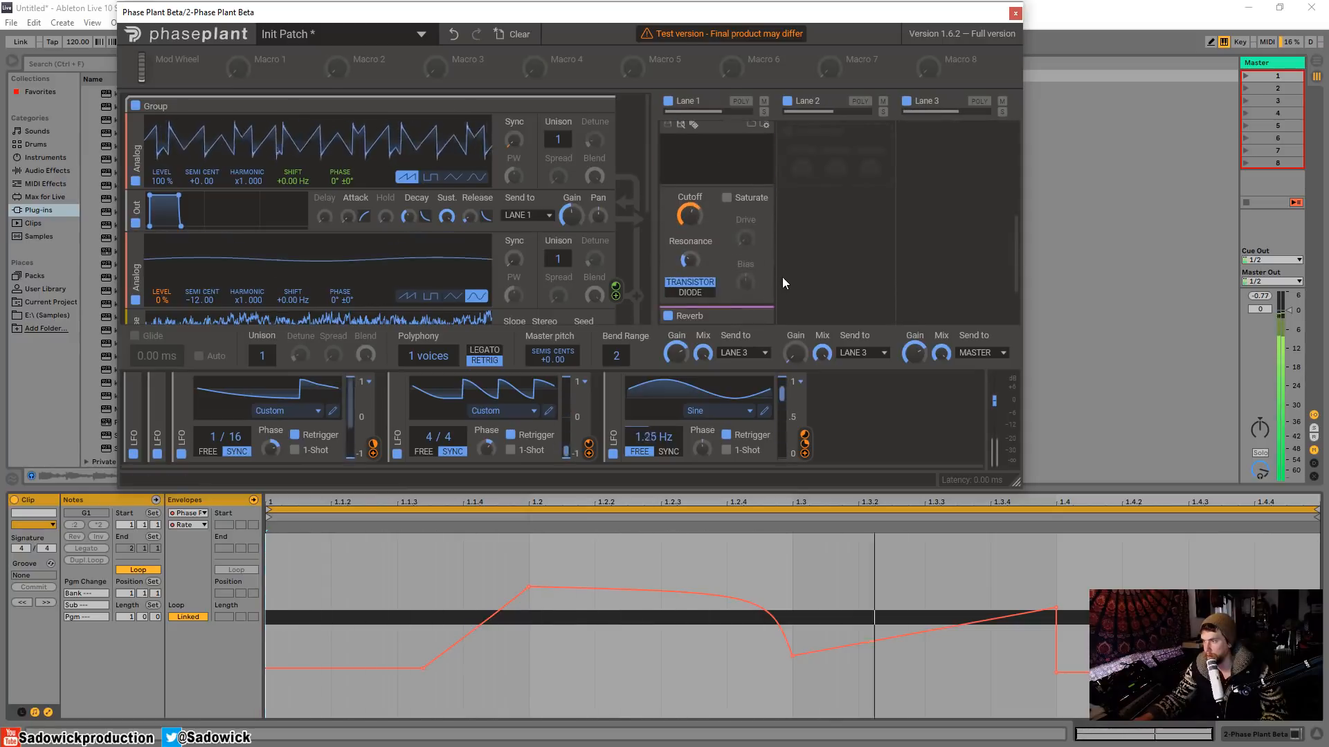
scroll(778, 273, "up", 2)
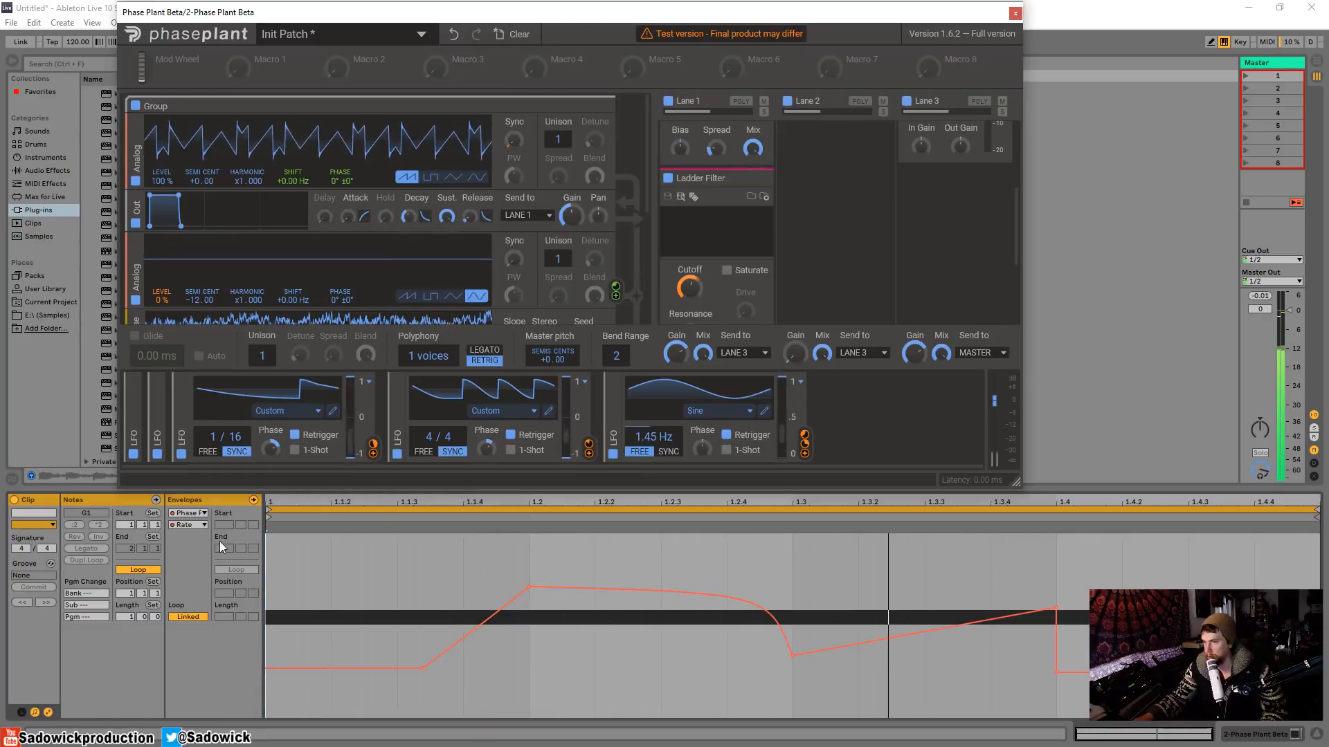
Add a new LFO modulator and minimize the three expanded LFOs before it
left_click(187, 525)
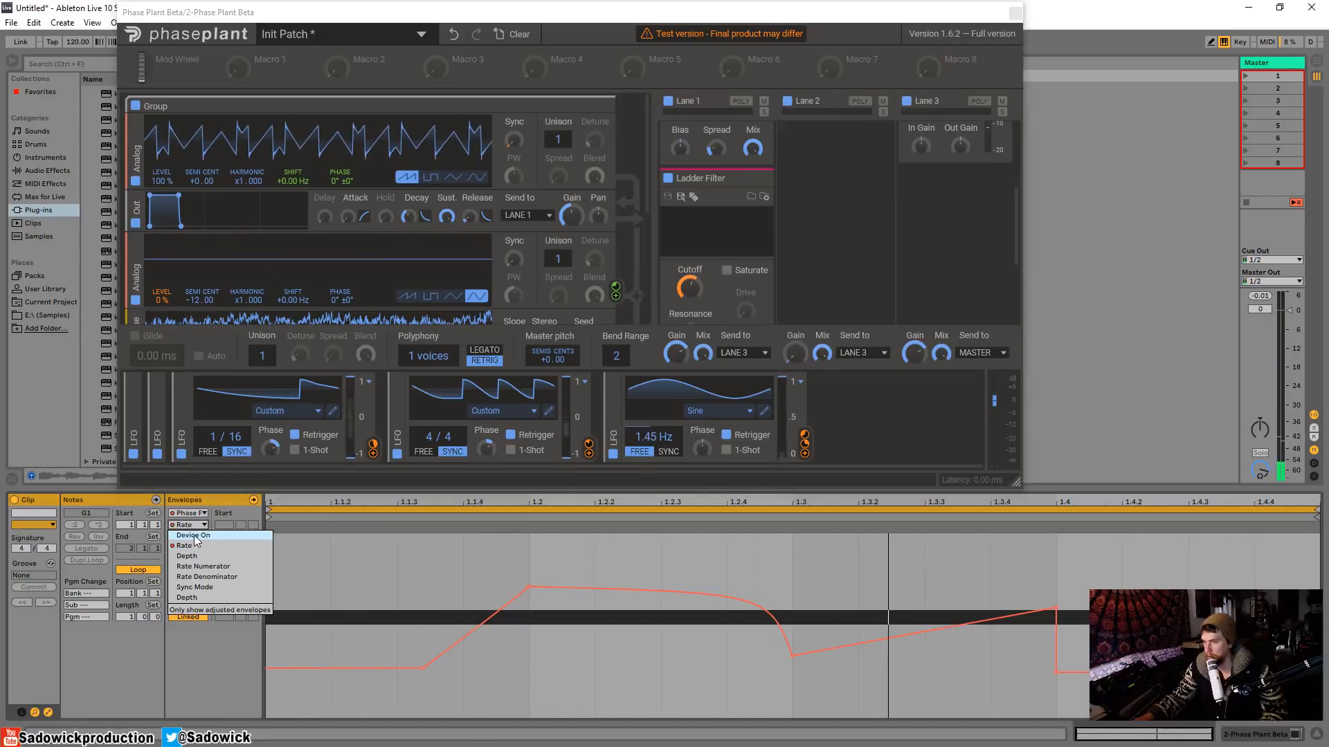
left_click(844, 429)
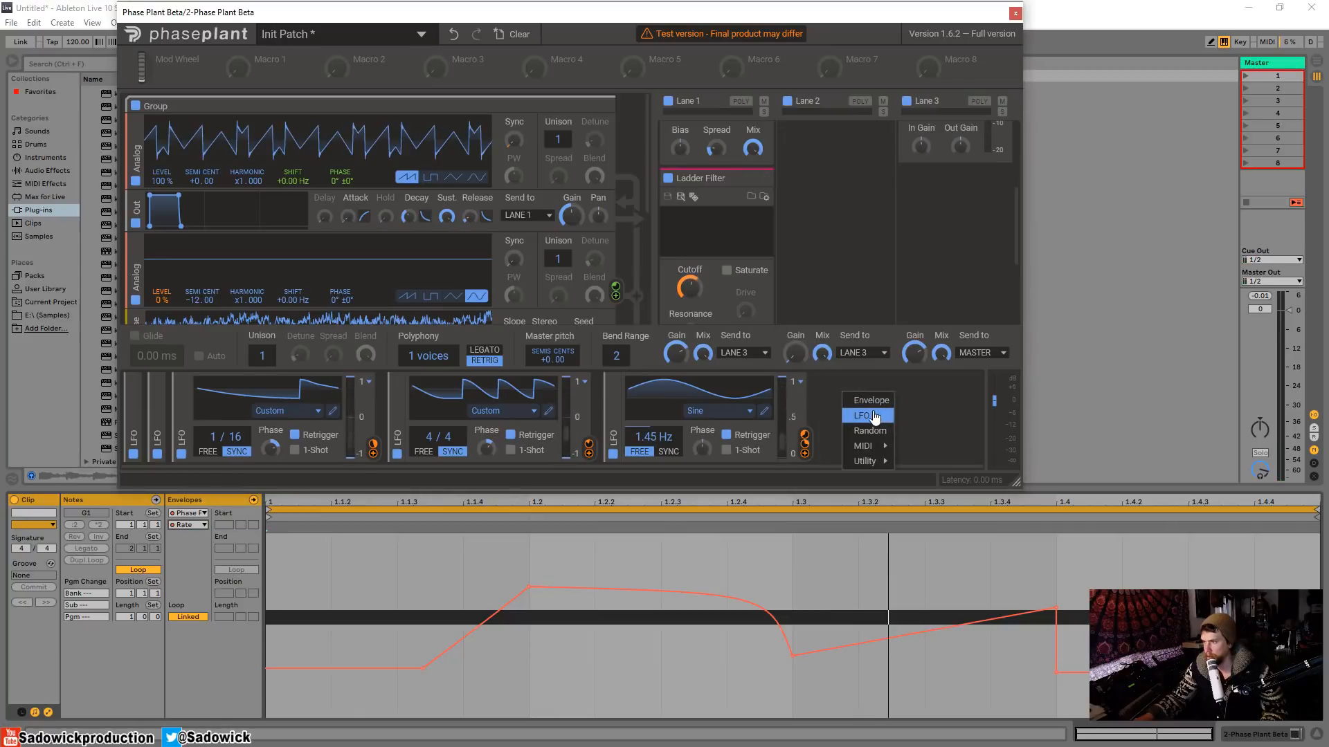
left_click(875, 417)
left_click(613, 398)
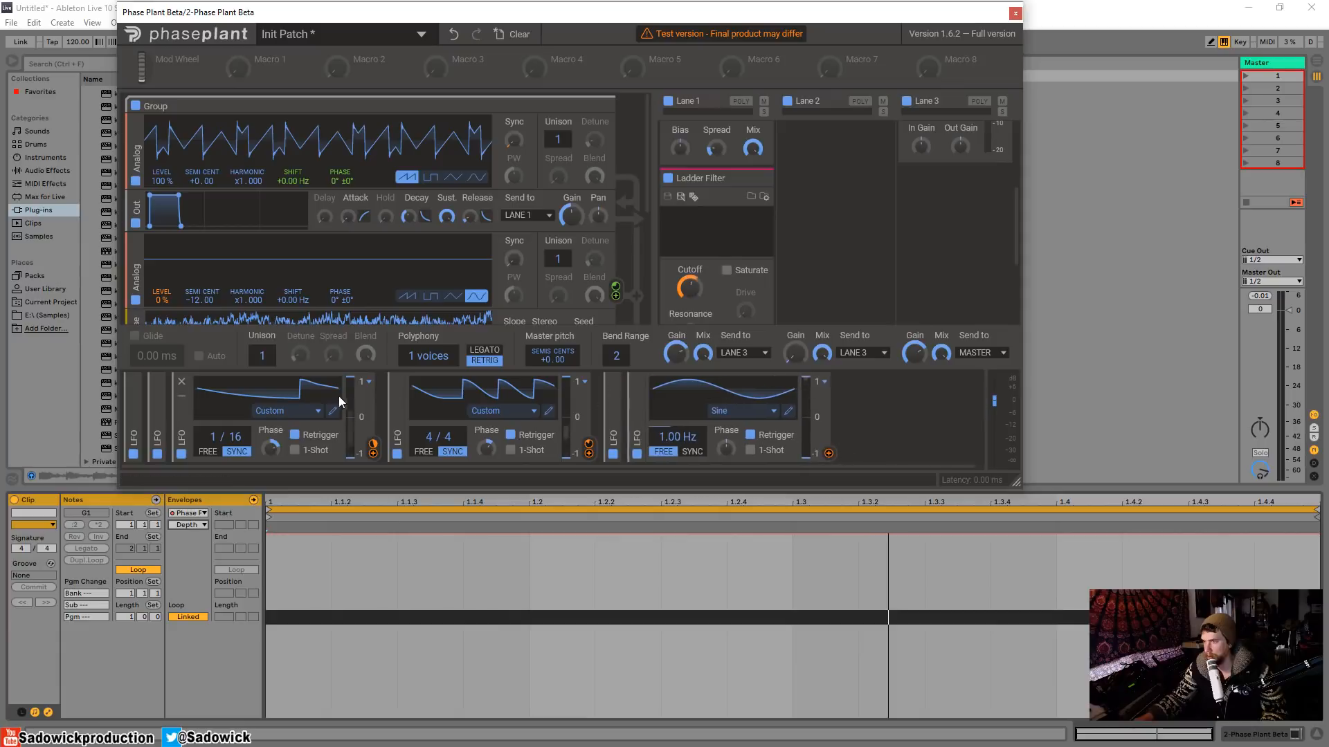
left_click(398, 400)
left_click(184, 399)
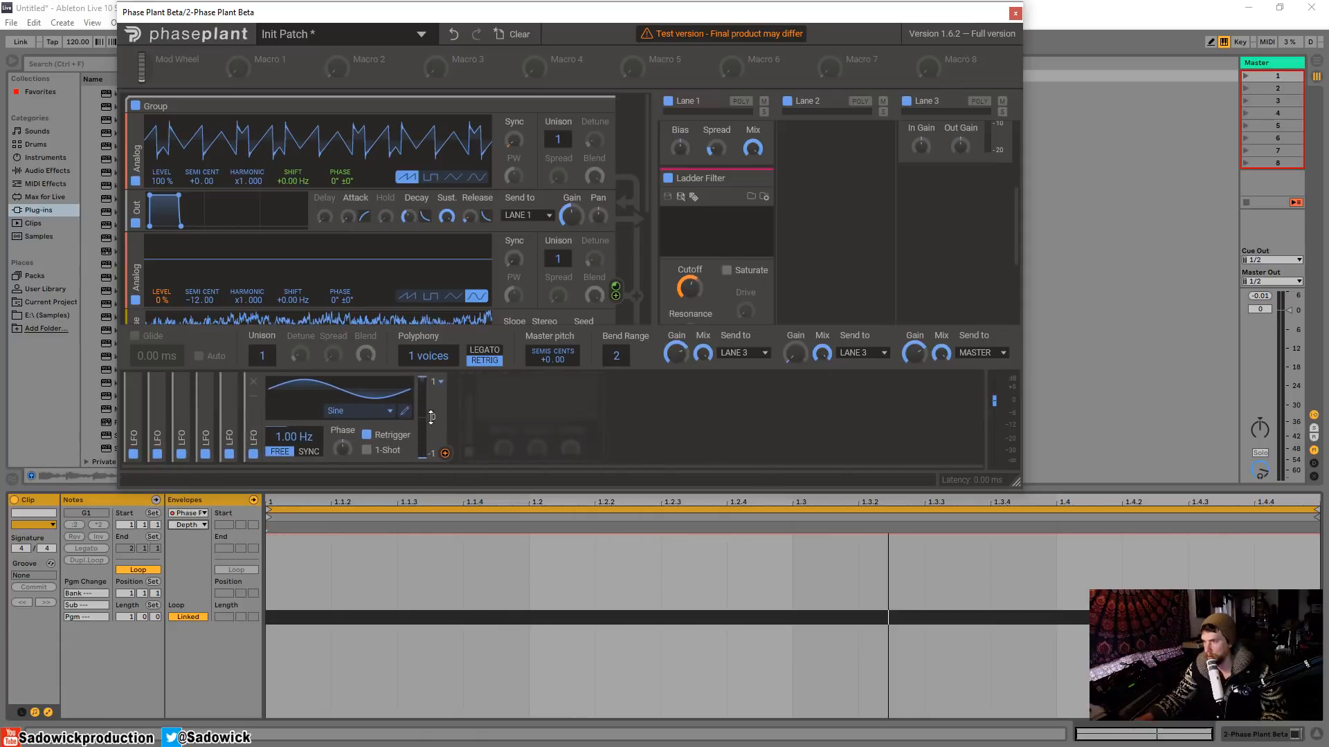
Set the new LFO to a Triangle wave at 4.51 Hz and route it to the Ladder Filter's cutoff
left_click_drag(445, 454, 691, 298)
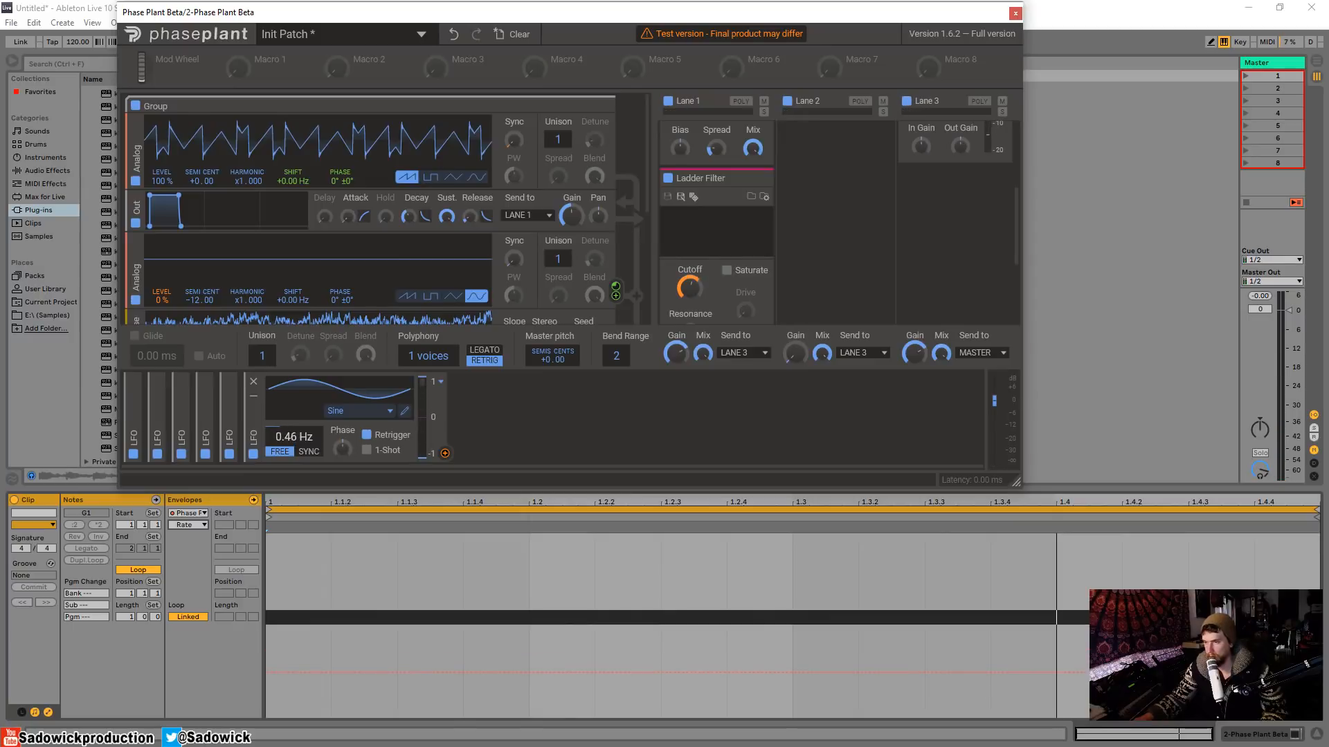
left_click(353, 411)
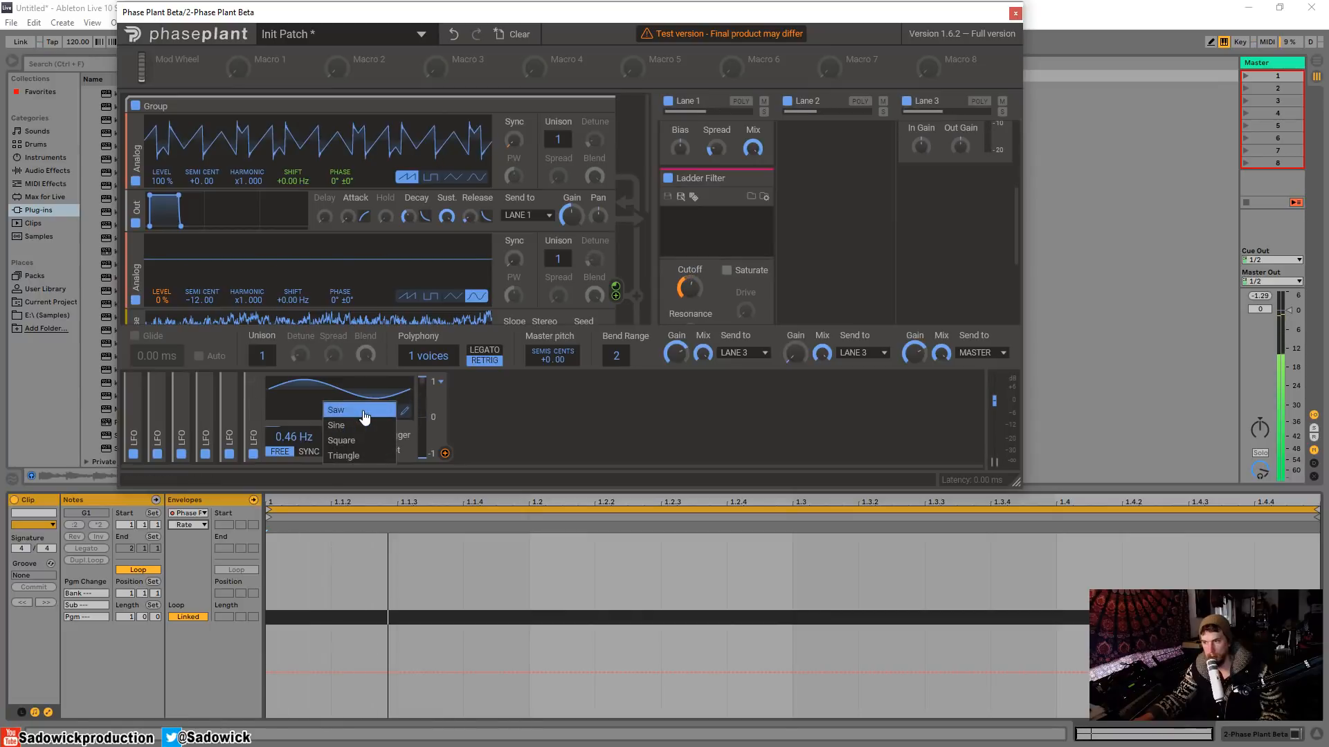
left_click(357, 459)
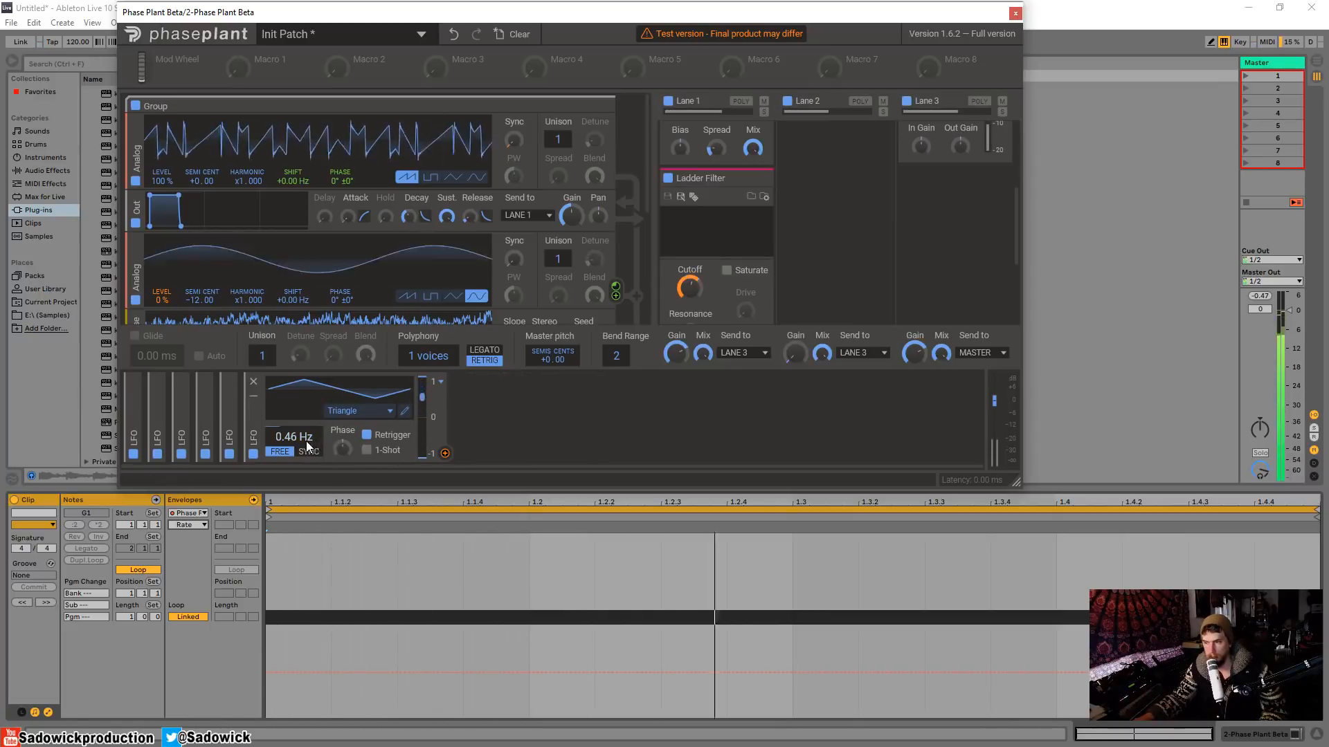
left_click_drag(292, 439, 292, 438)
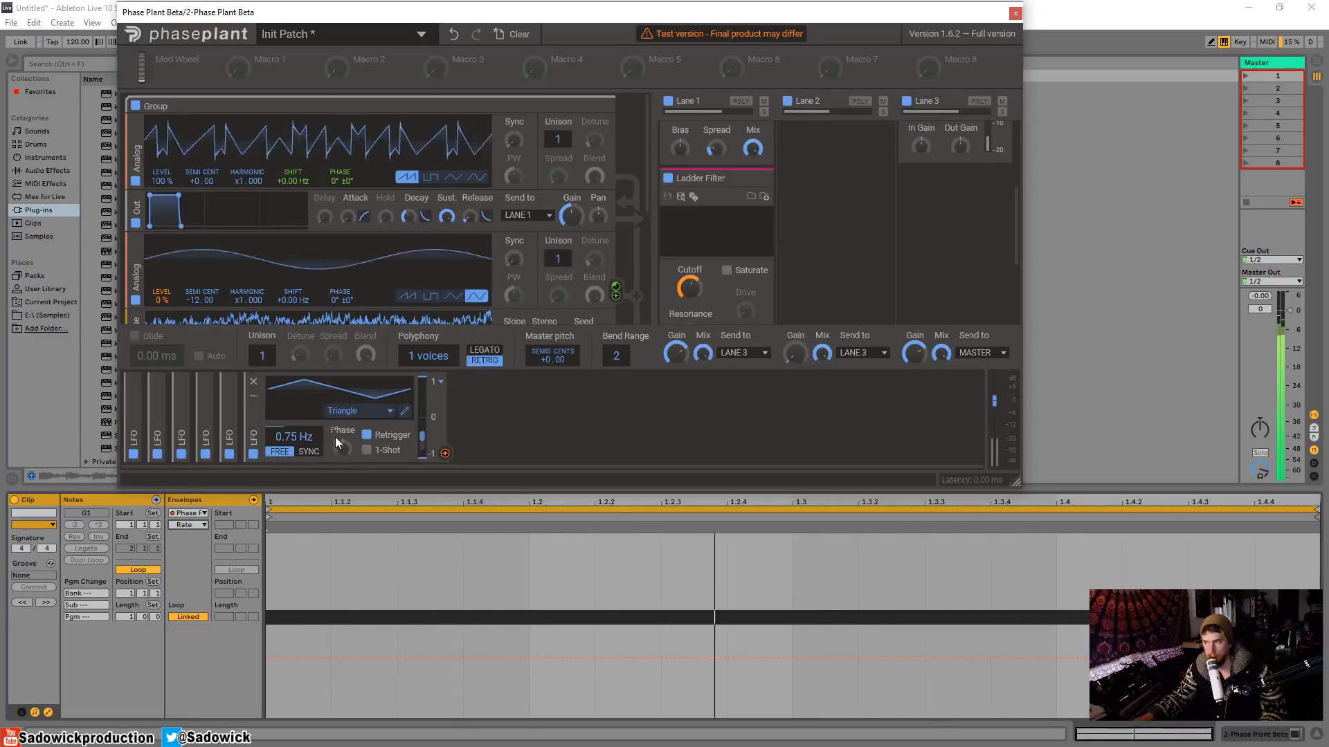
left_click_drag(295, 439, 289, 427)
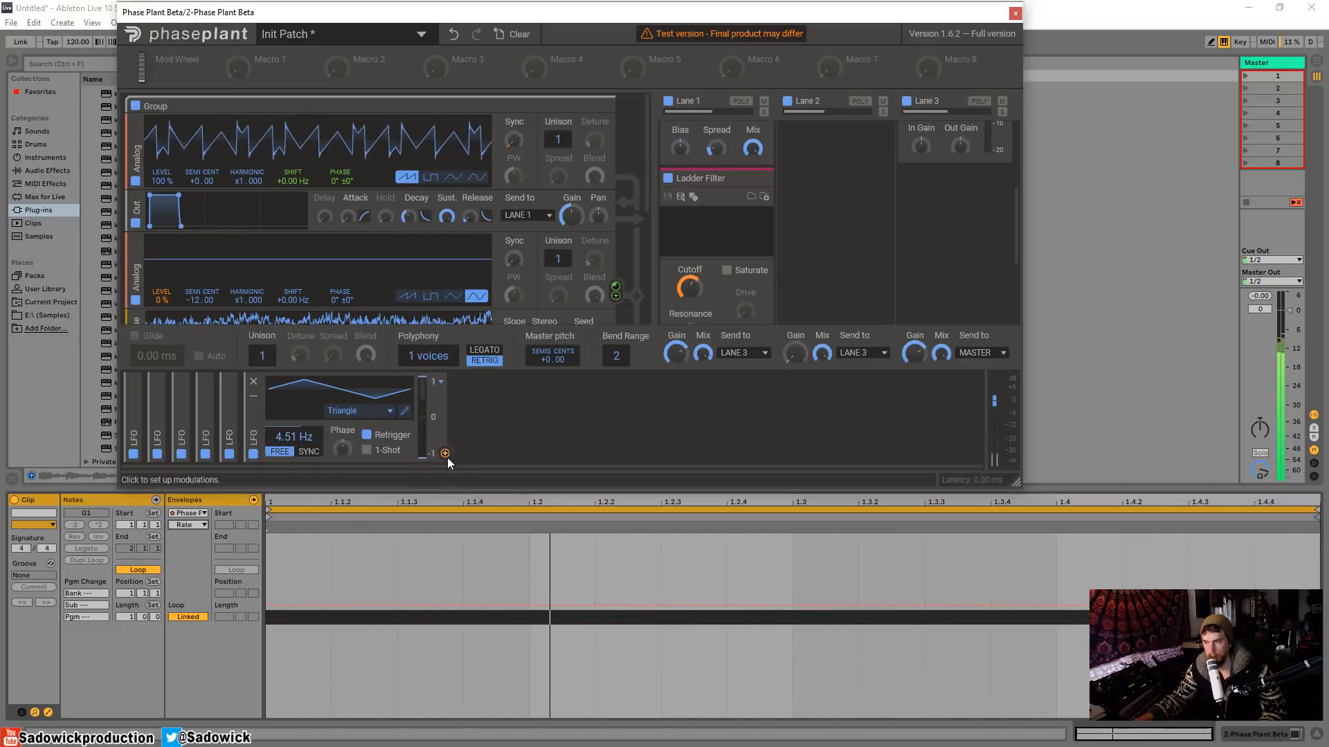
left_click_drag(445, 454, 689, 303)
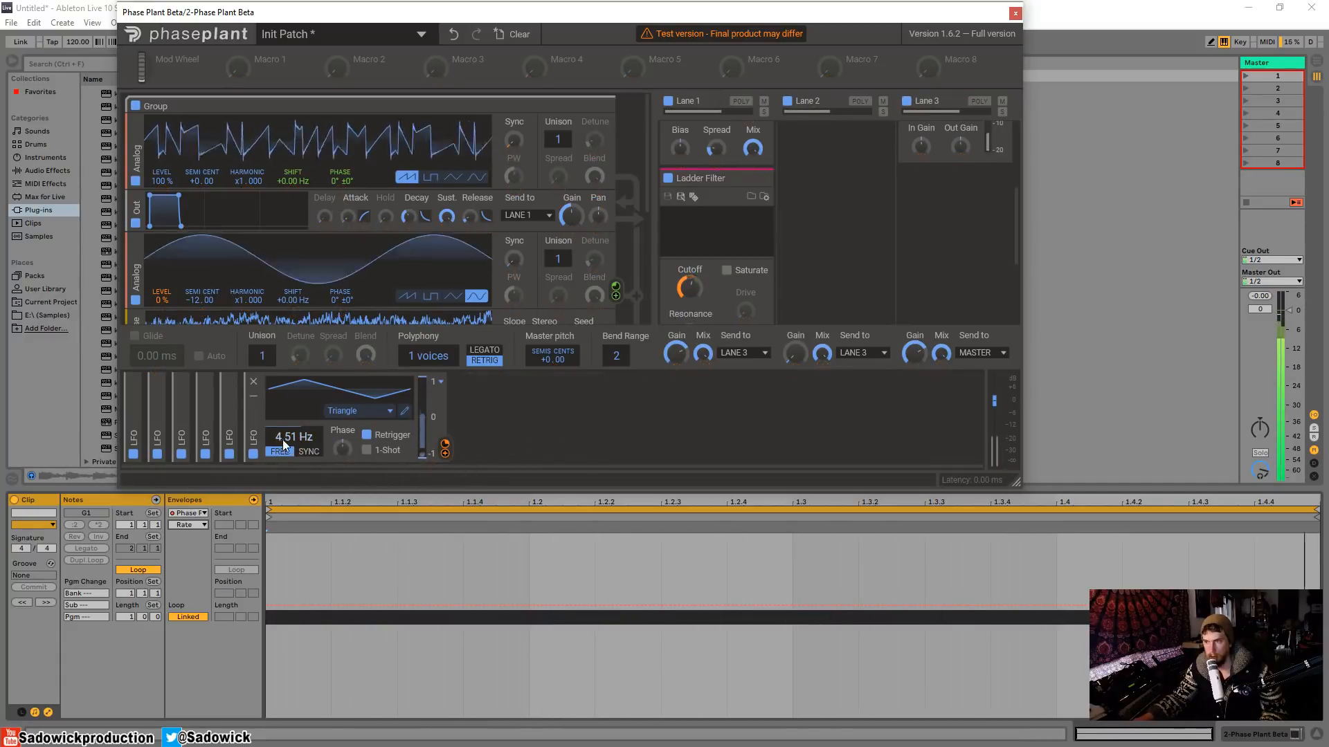
Try several slower rates on the triangle LFO and set it to 0.93 Hz
left_click_drag(282, 439, 294, 440)
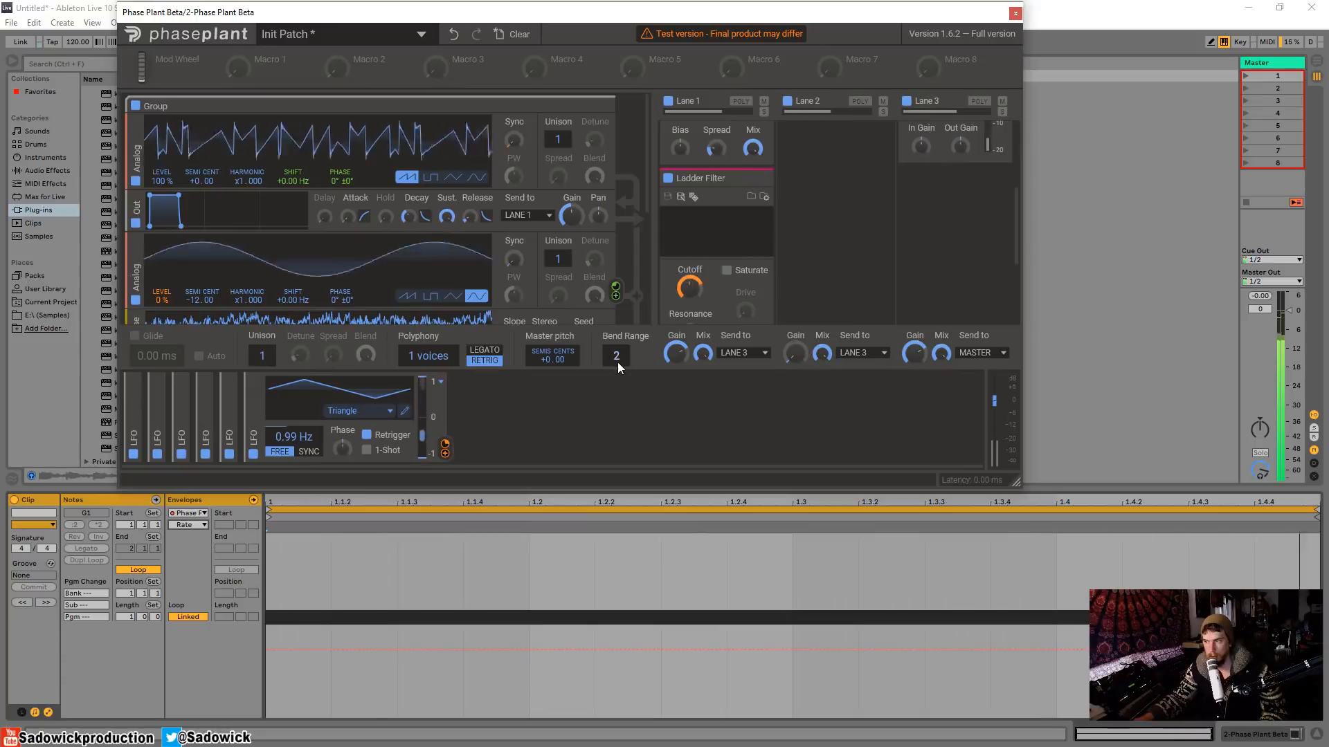
left_click_drag(288, 434, 288, 434)
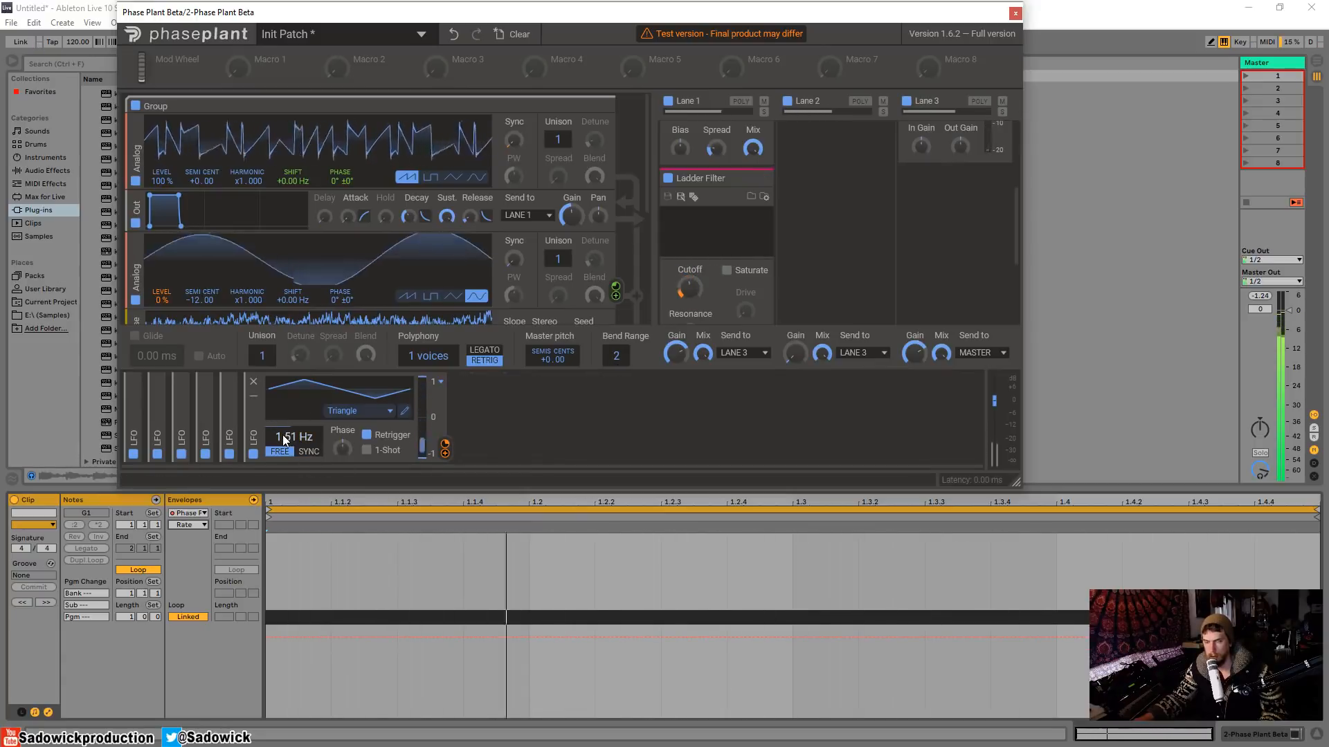
left_click_drag(298, 436, 297, 439)
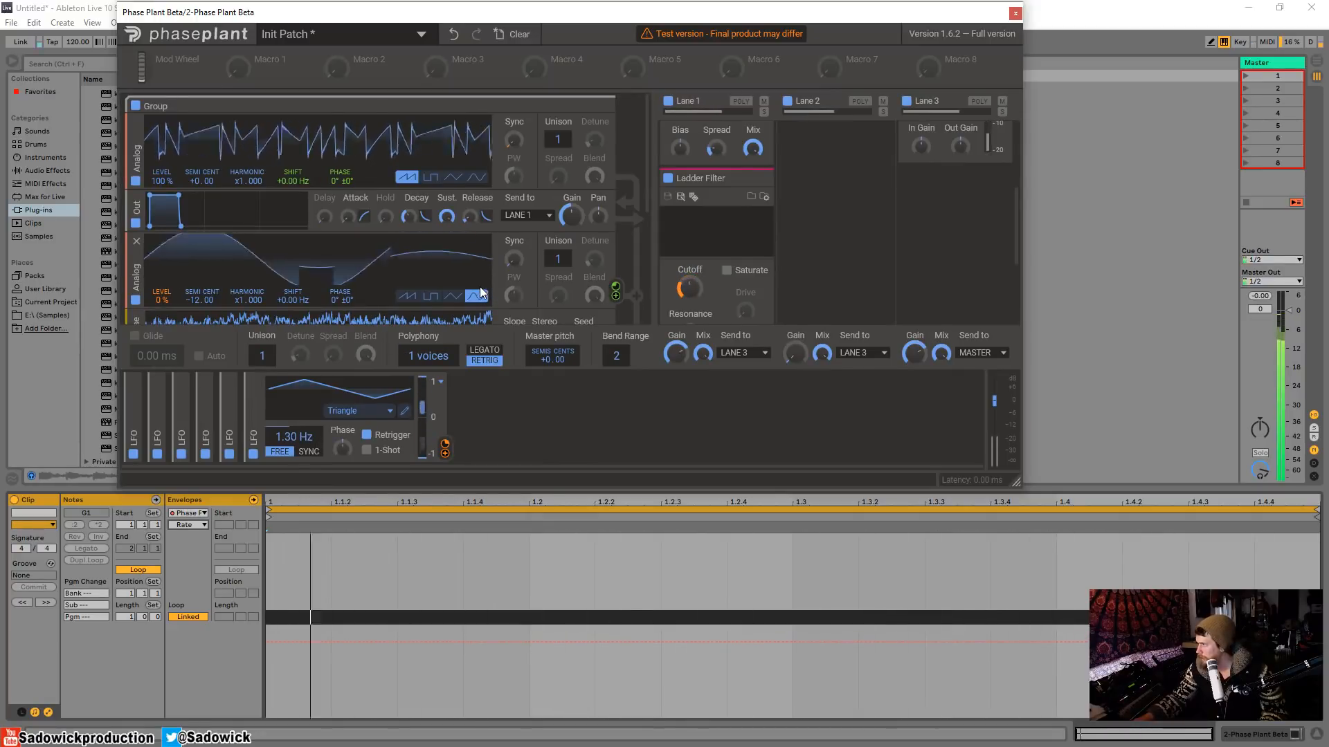
left_click_drag(302, 436, 302, 451)
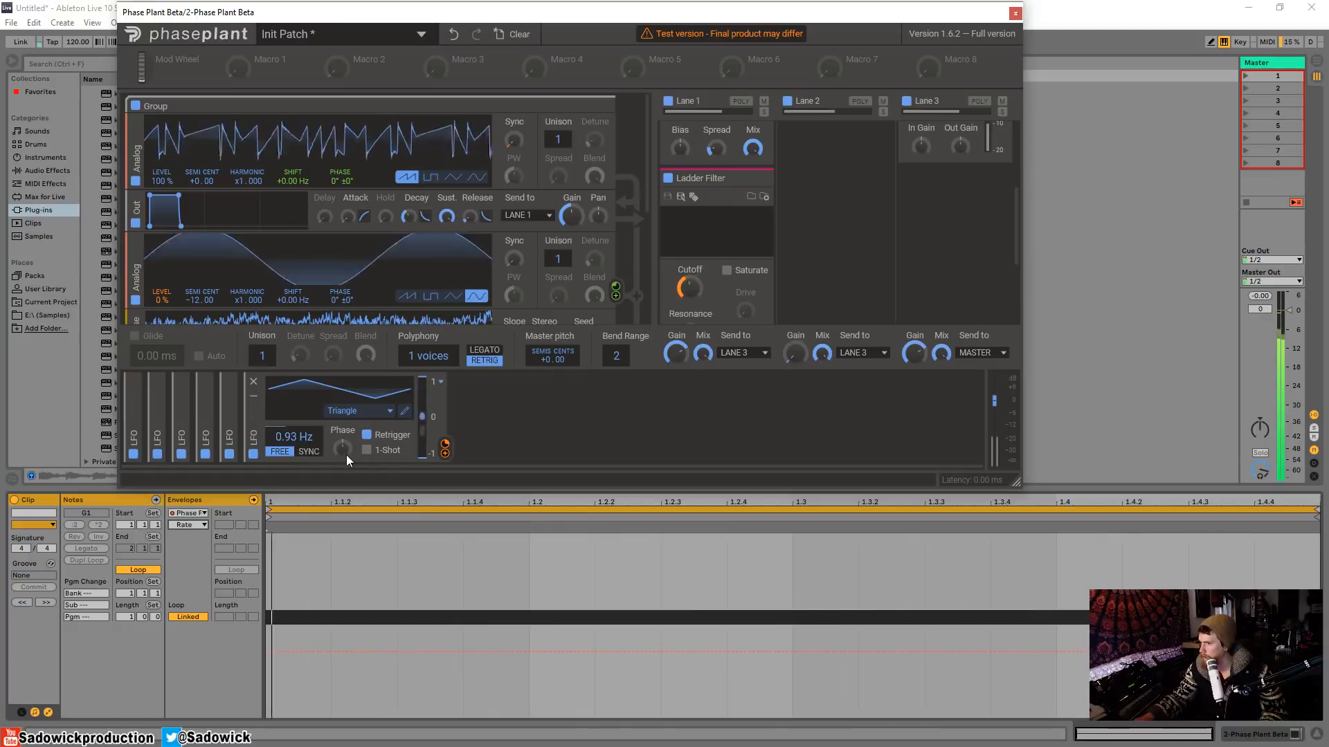
Try a Saw wave on the last LFO with its rate raised to 6.06 Hz
left_click(354, 412)
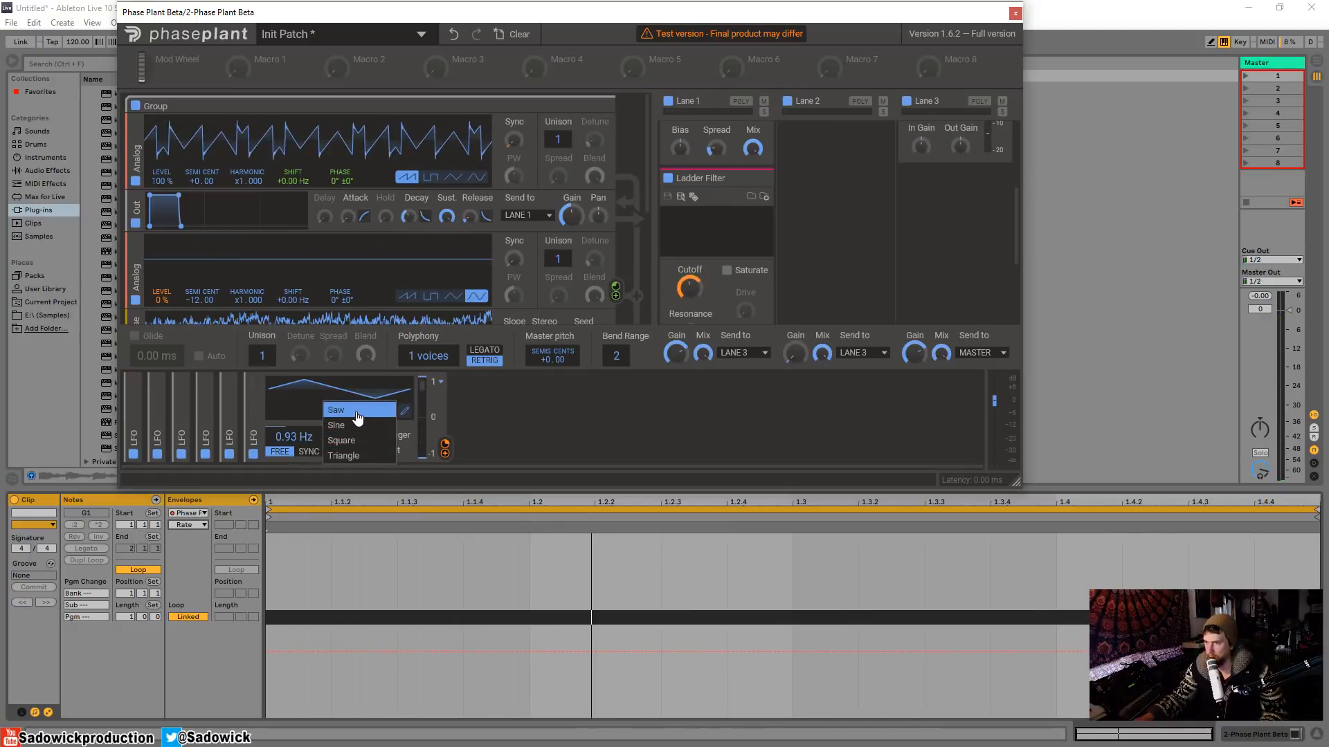
left_click(357, 415)
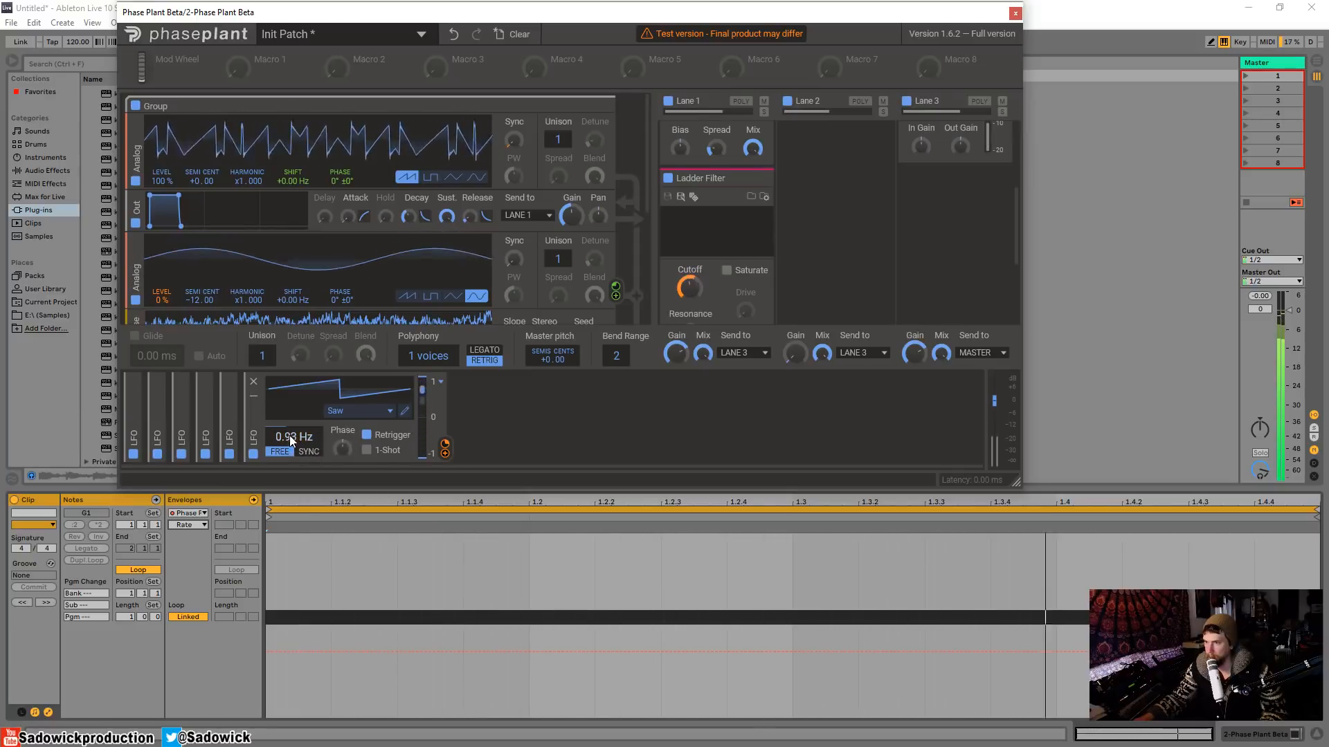
left_click_drag(294, 437, 294, 399)
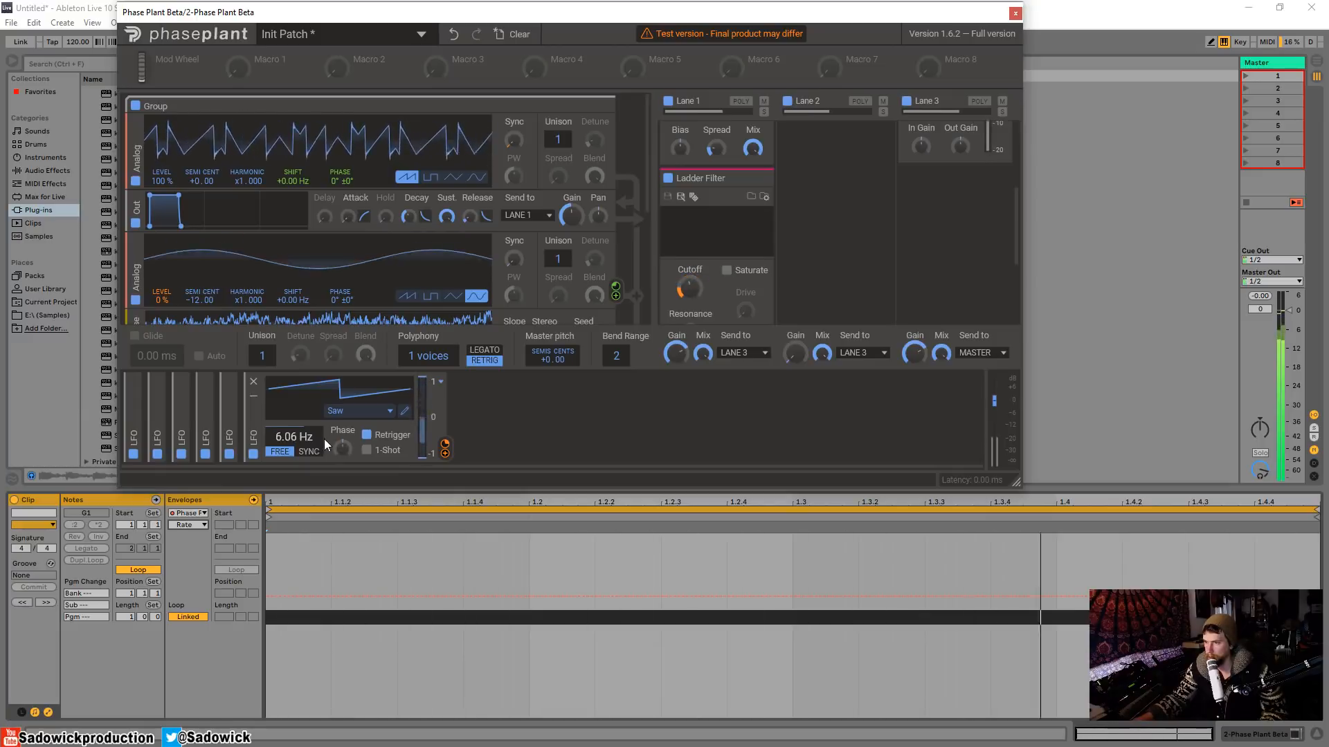
Switch the last LFO to a Sine wave, shift its phase, and set its rate to 1.50 Hz
left_click(363, 413)
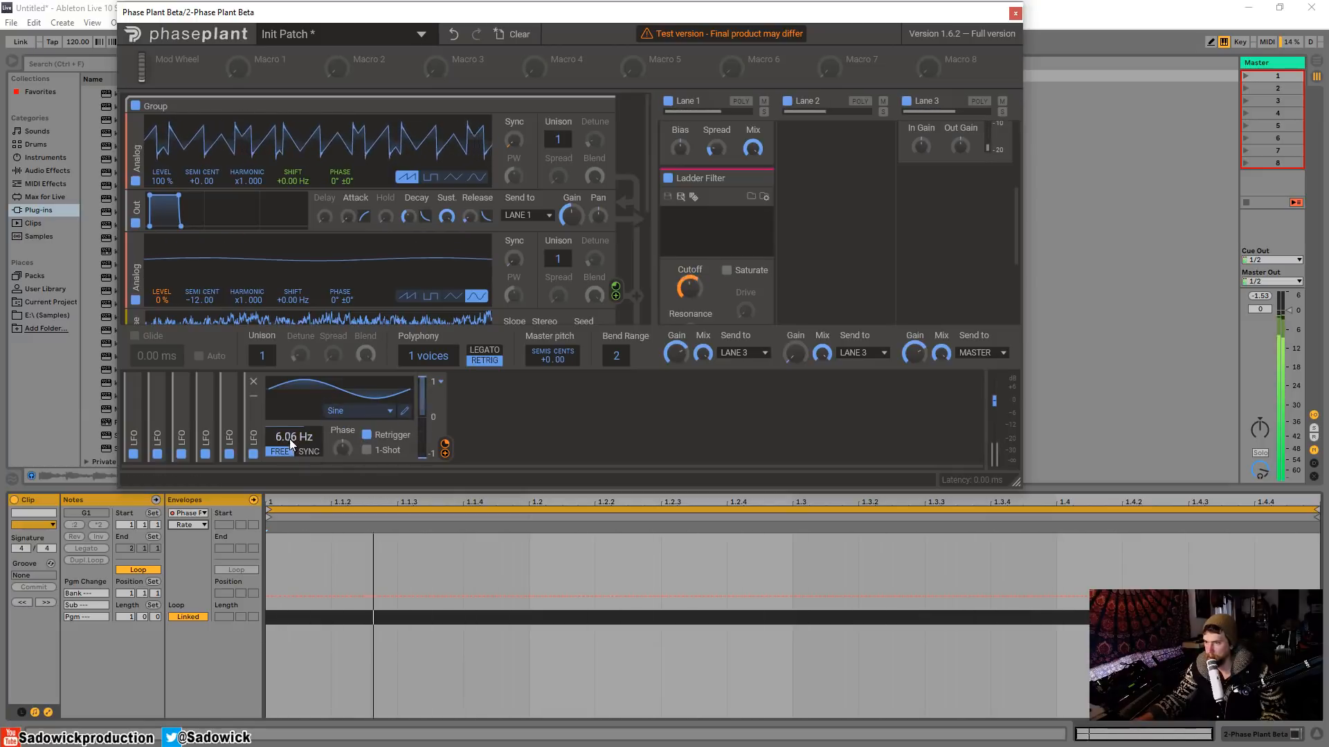
left_click_drag(289, 439, 289, 490)
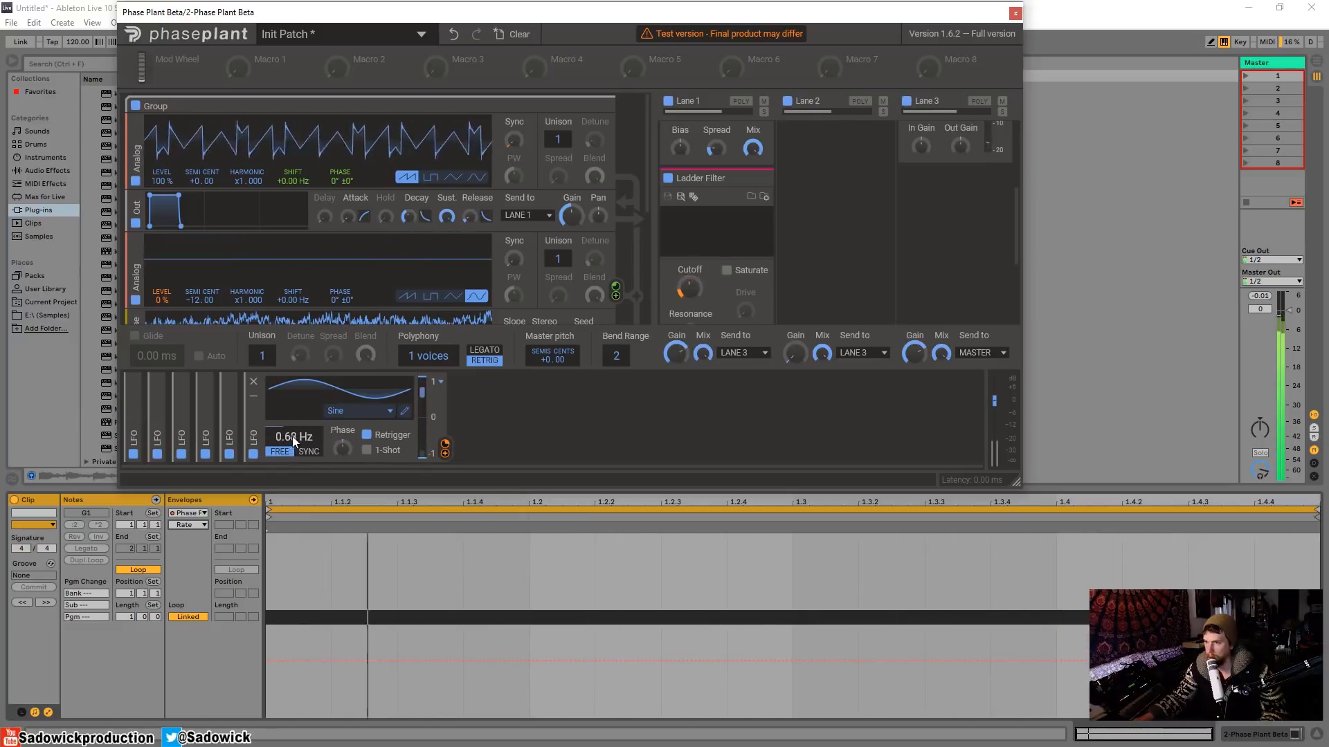
left_click_drag(292, 437, 292, 467)
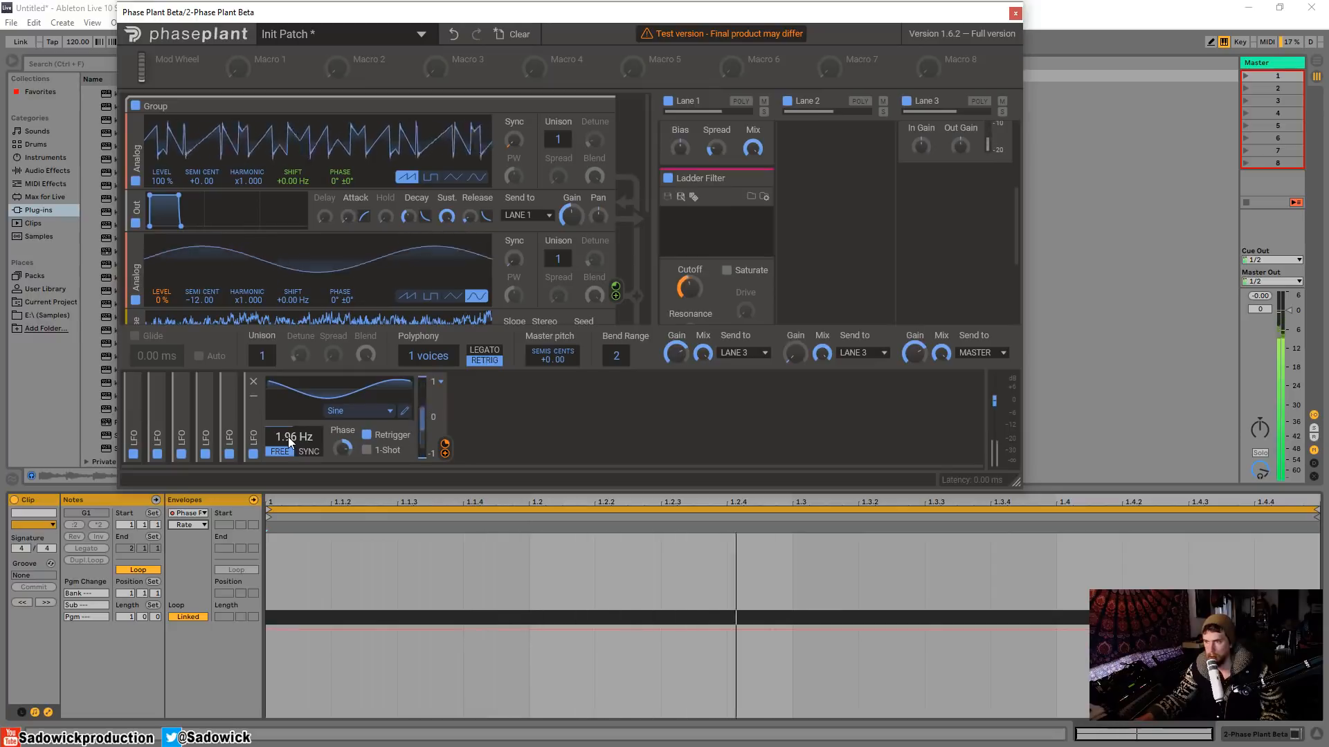
mouse_move(298, 440)
left_mouse_down()
mouse_move(299, 418)
mouse_move(292, 463)
left_mouse_up()
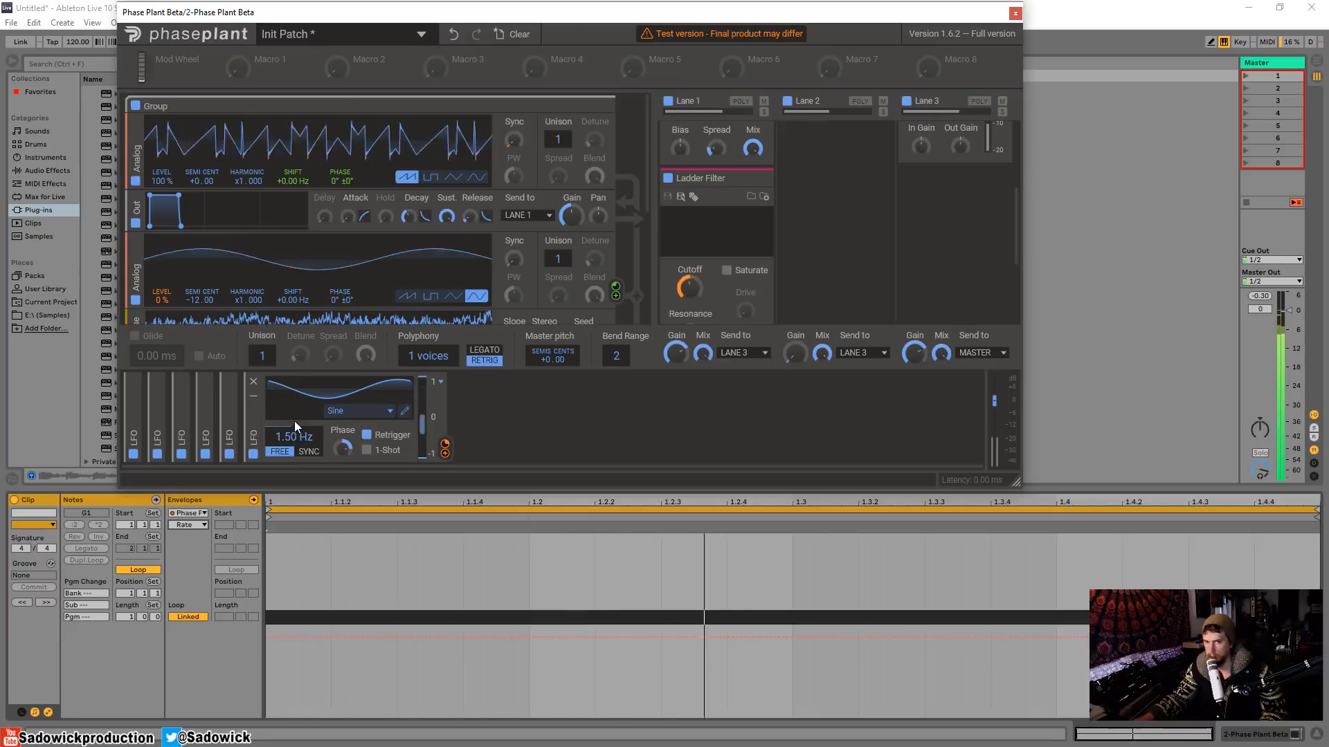
Lower the Sine LFO's rate to 1.12 Hz and reshape its Rate clip envelope with a dip near 1.2.3 and a peak at 1.2.4
left_click_drag(286, 434, 286, 444)
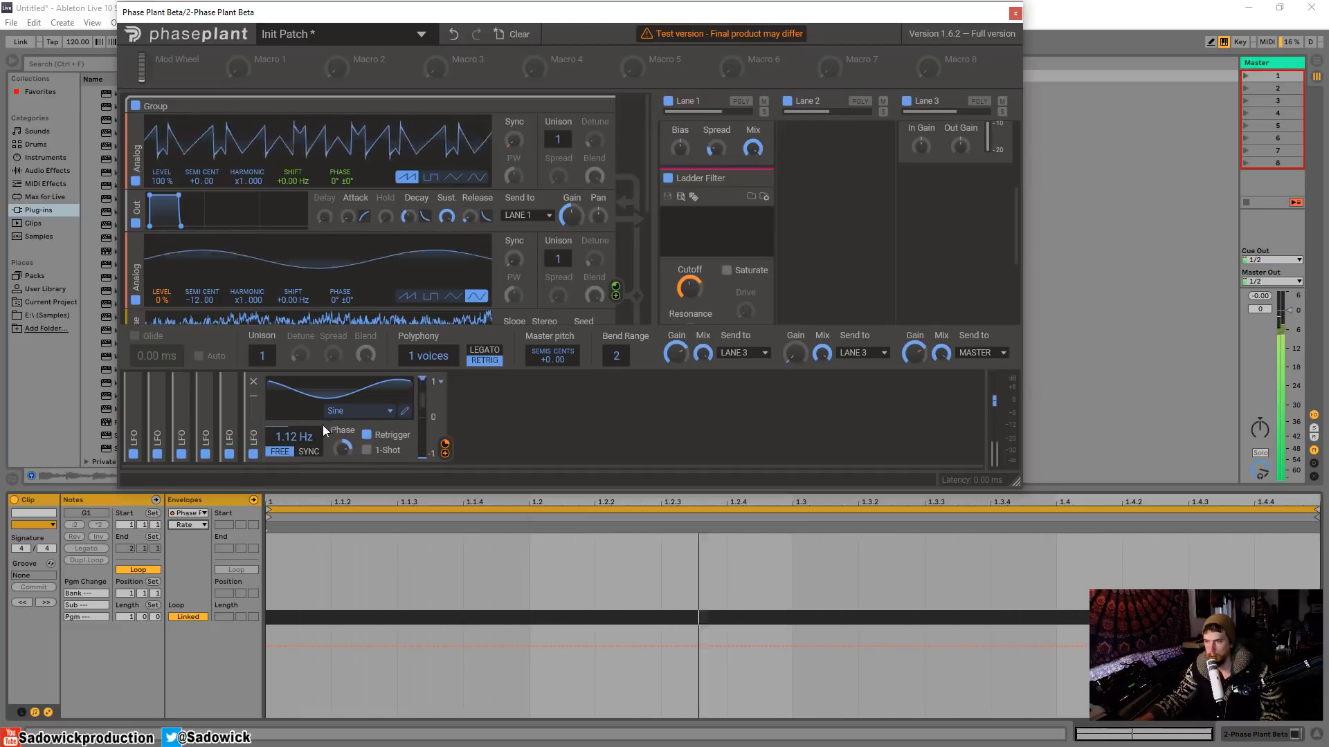
left_click(606, 647)
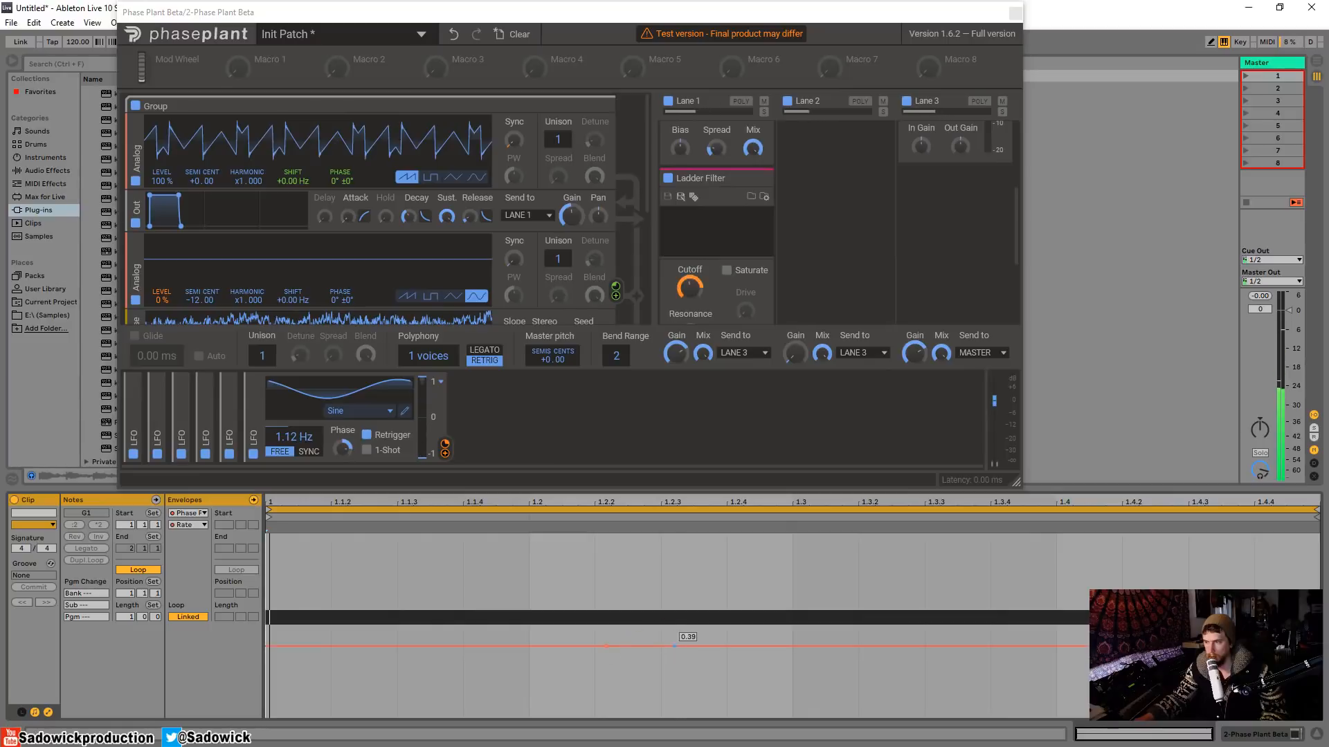
double_click(727, 576)
double_click(1056, 663)
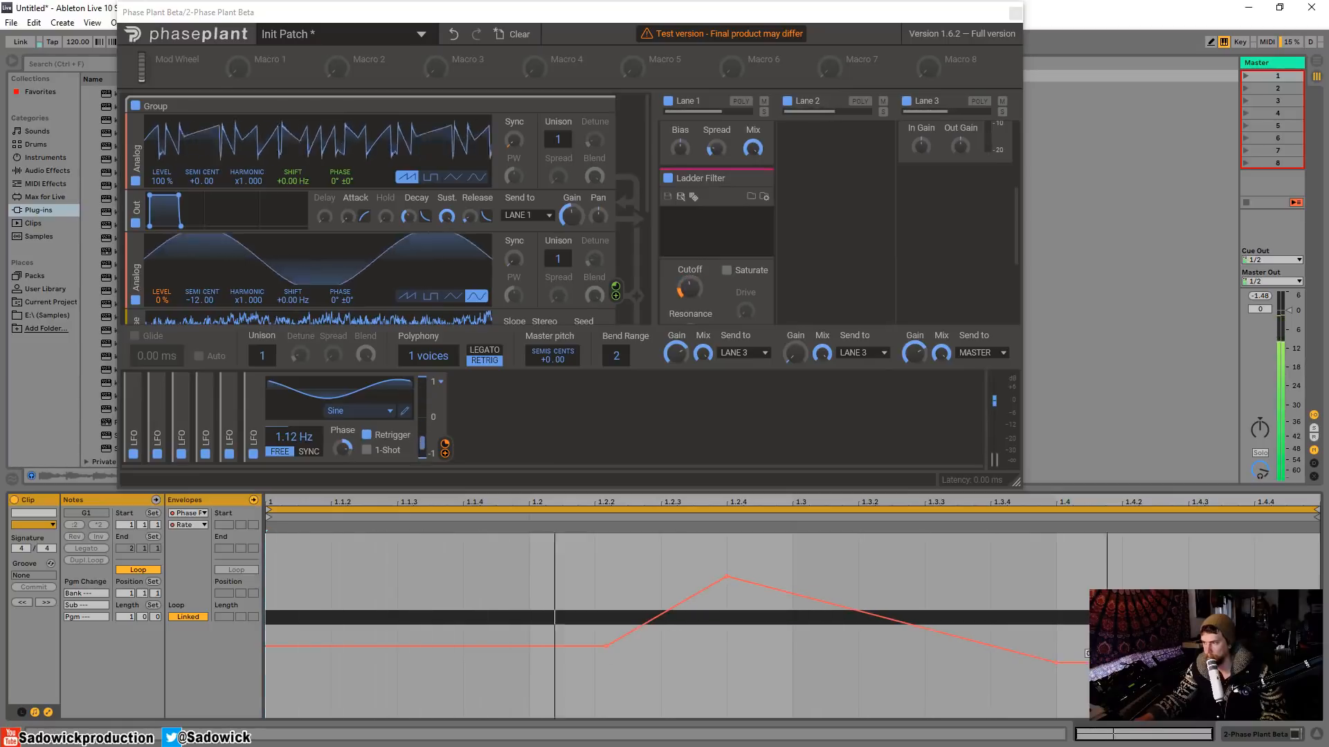
left_click_drag(725, 579, 727, 612)
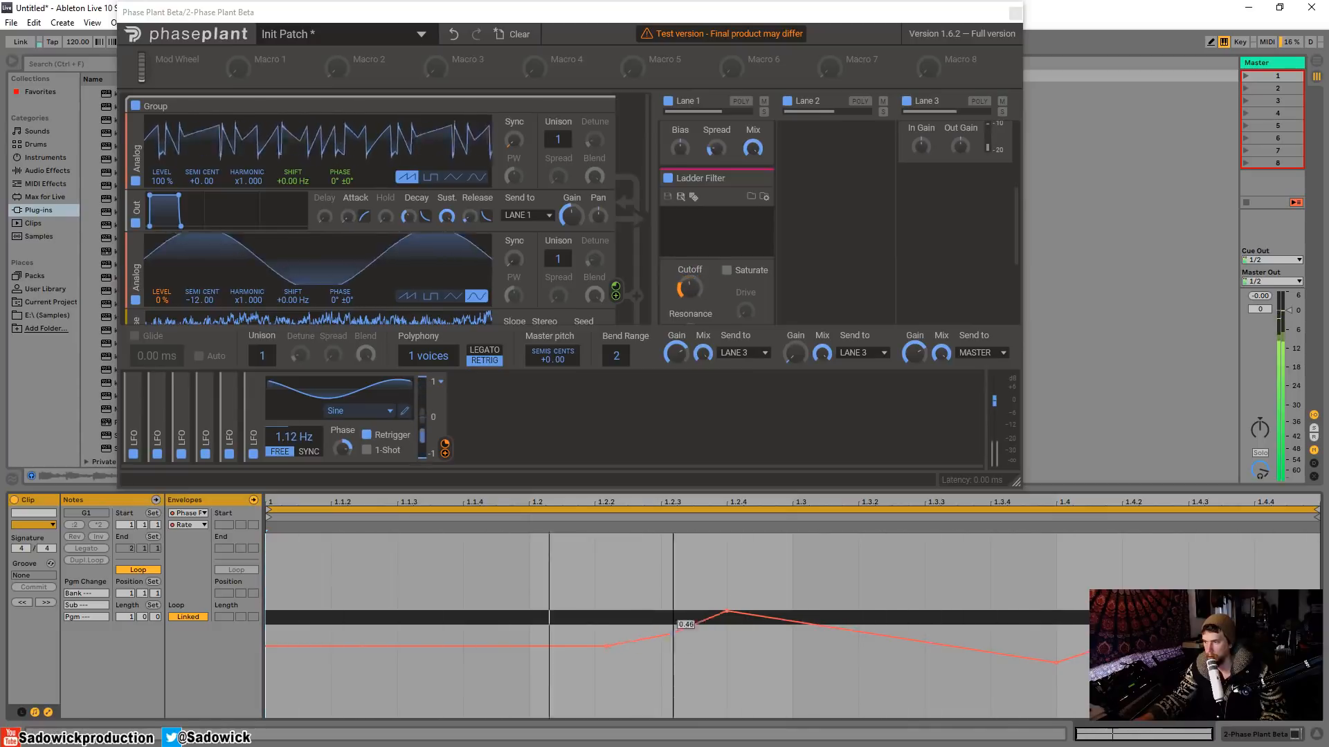
left_click_drag(675, 631, 675, 682)
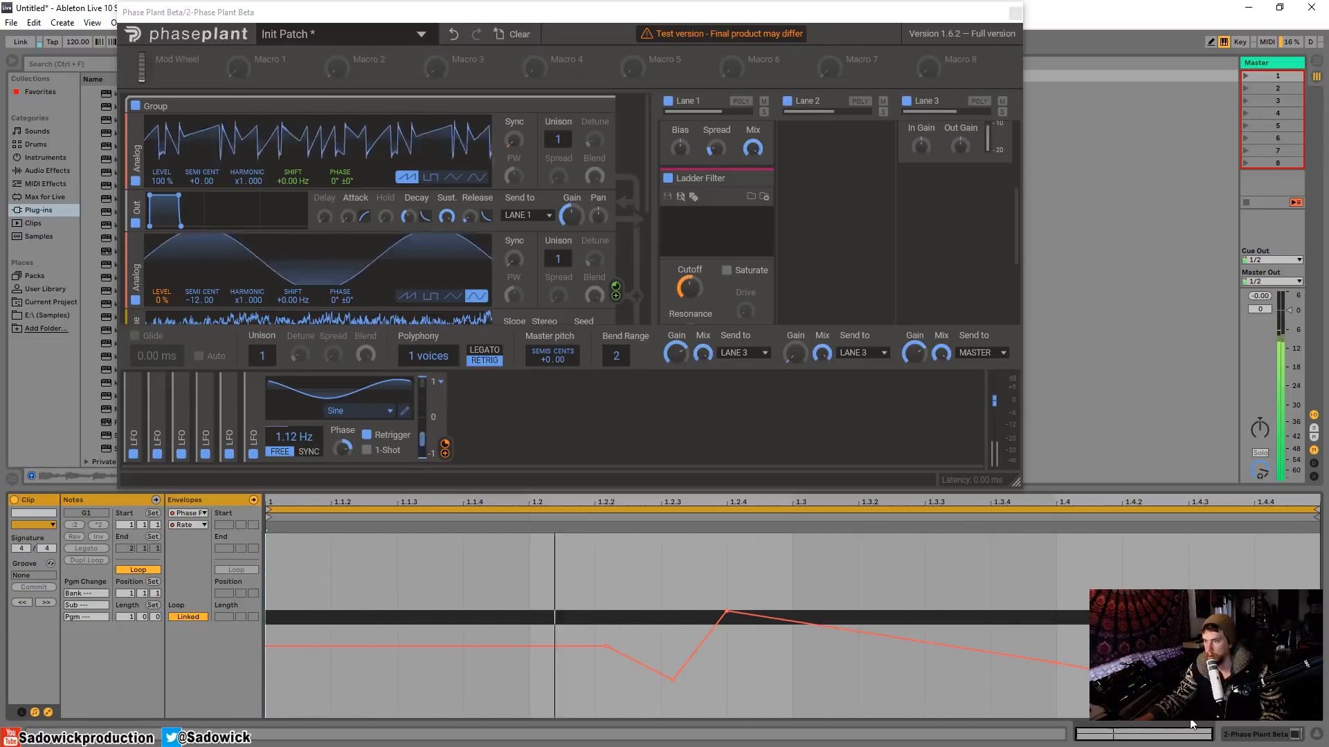
Bring up the Macro 1 envelope in the Phase Plant track's clip and turn Macro 1 down to zero
left_click(1279, 730)
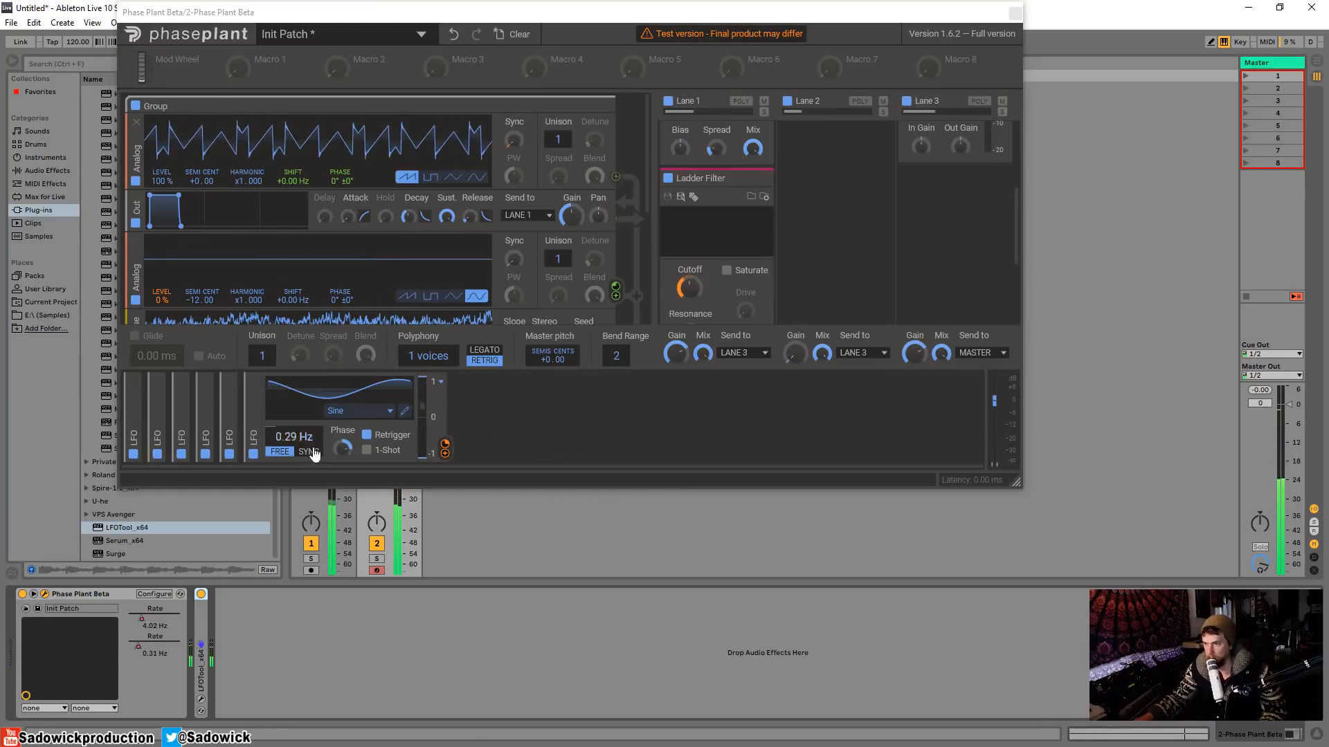
left_click(258, 72)
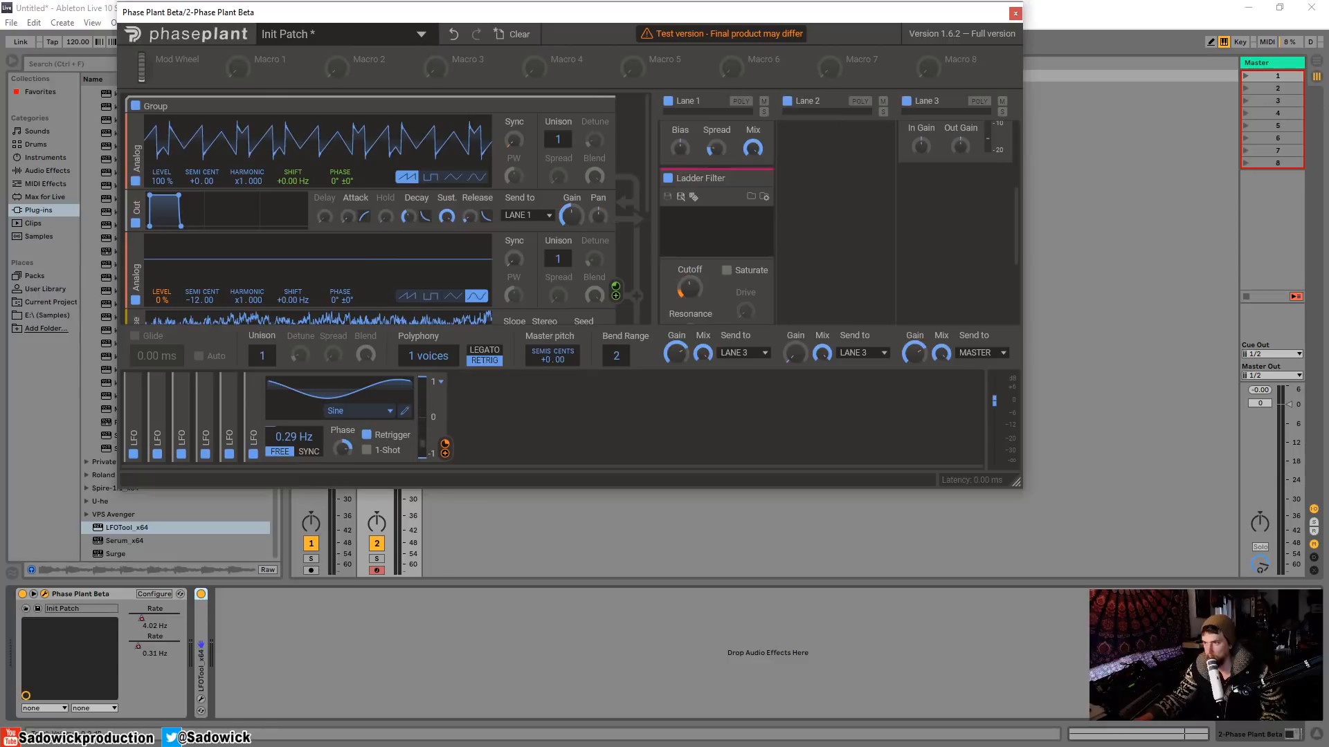
left_click_drag(446, 19, 539, 480)
left_click(379, 74)
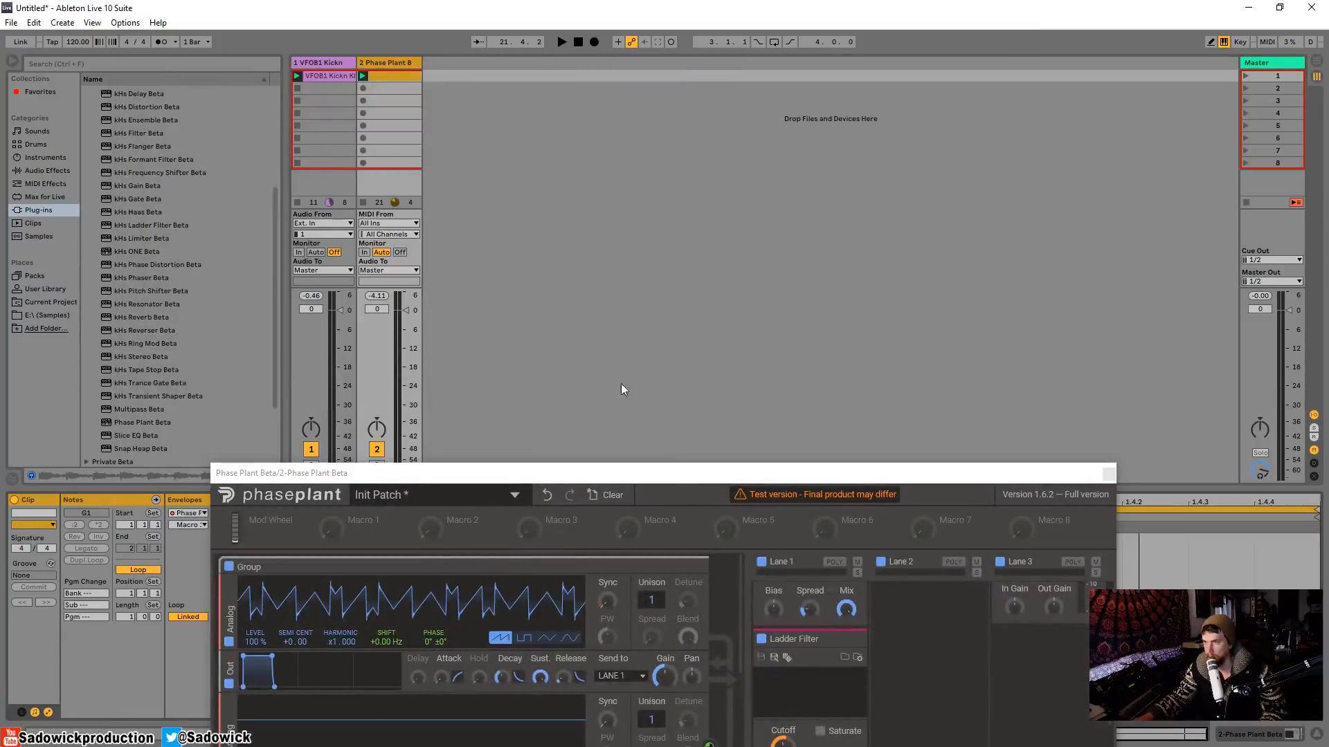
left_click_drag(670, 479, 593, 13)
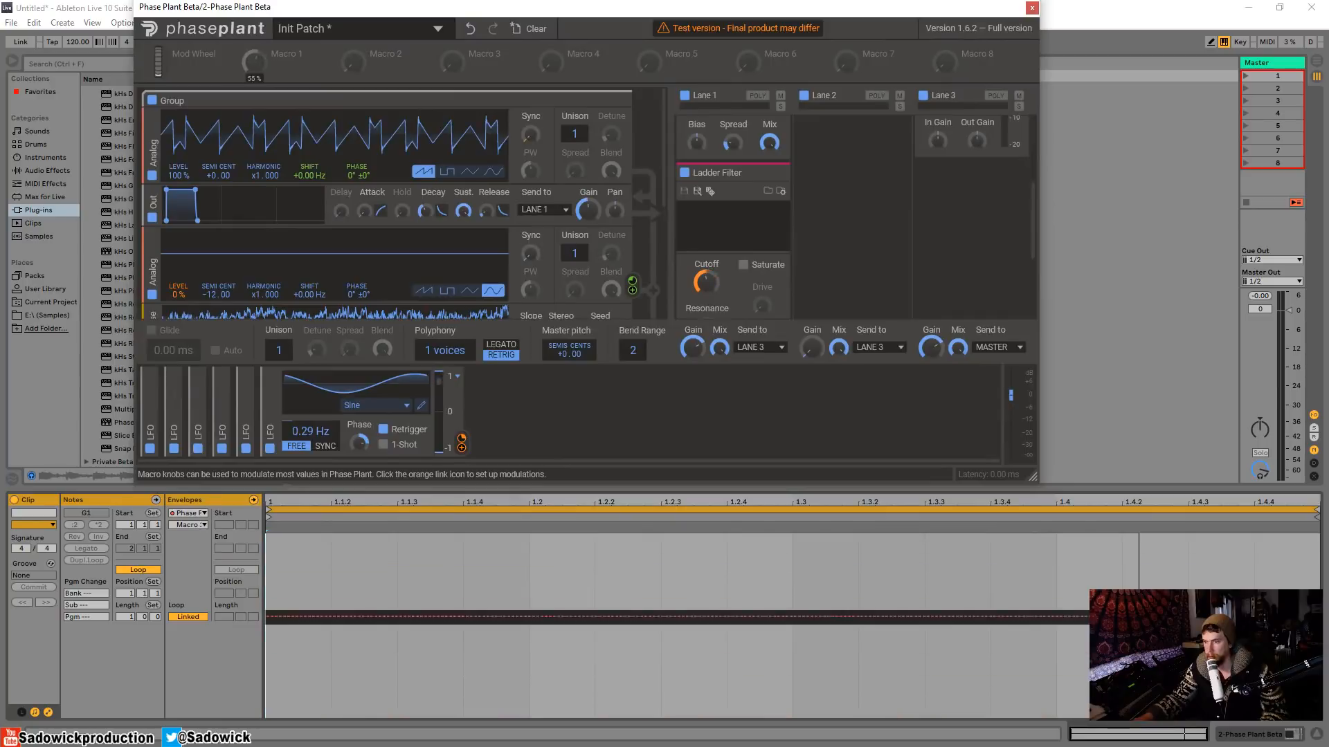
left_click_drag(254, 61, 276, 85)
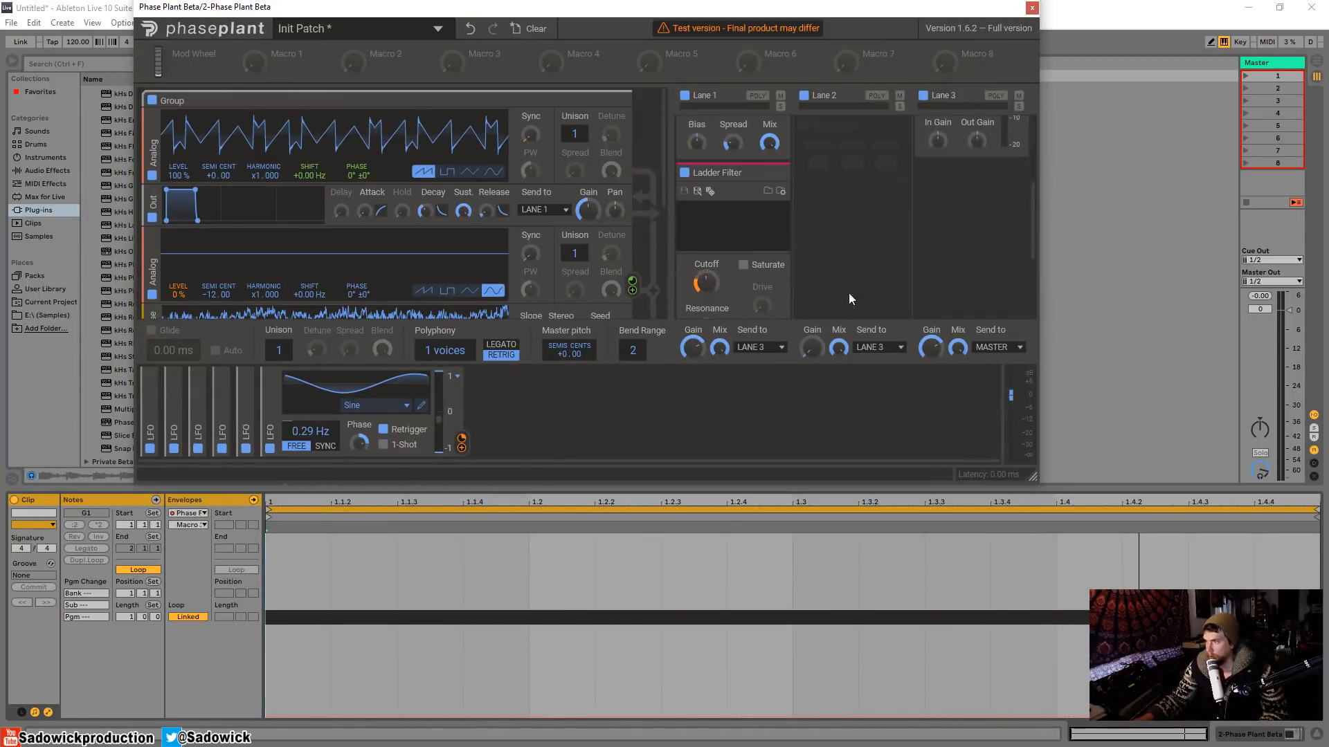
Collapse Lane 1's Ladder Filter and add a Ladder Filter to Lane 3 between the Slice EQ and the Limiter
left_click(777, 181)
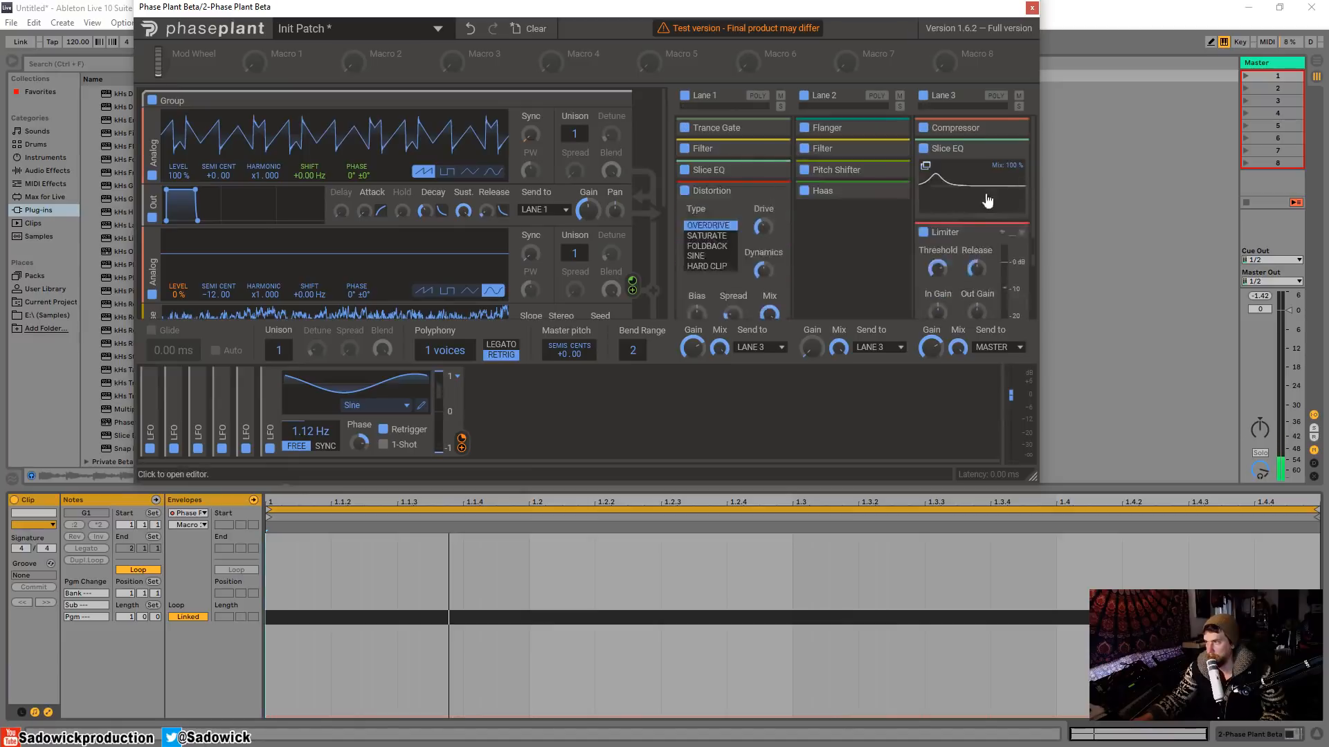
left_click(971, 242)
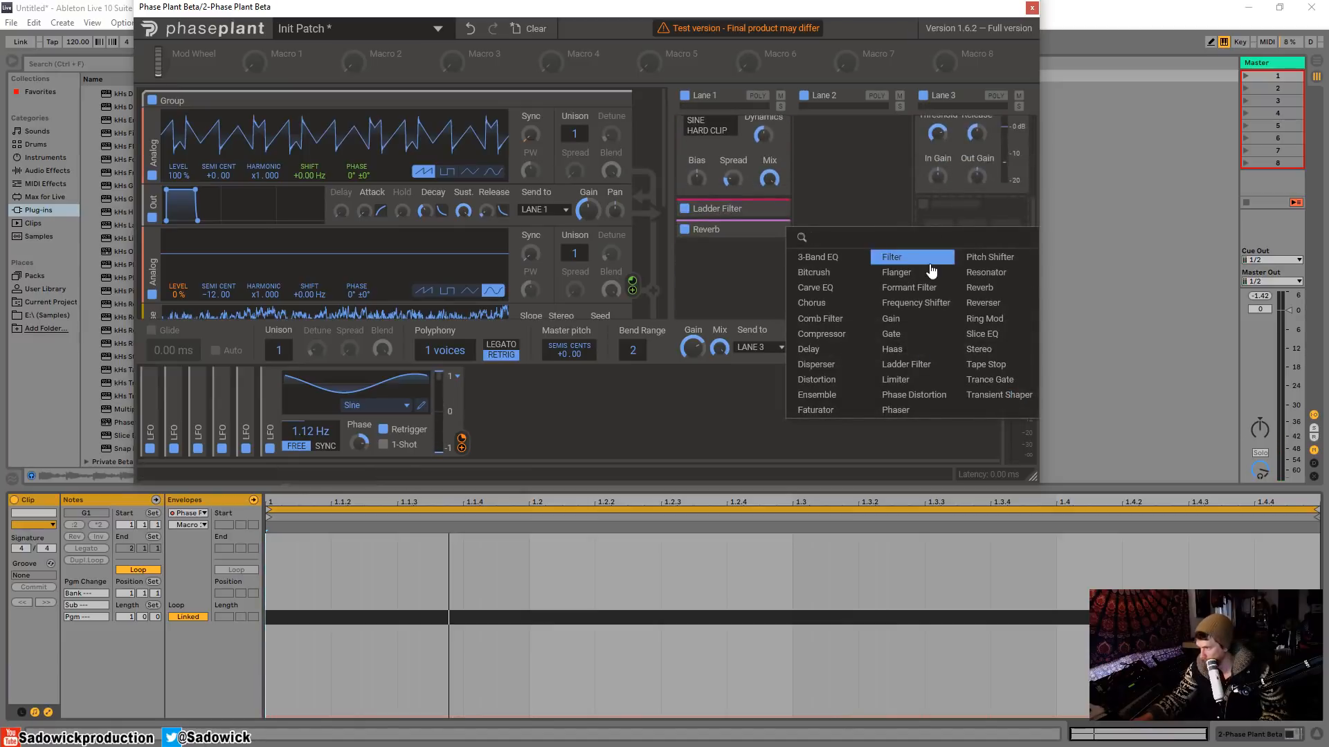
left_click(913, 364)
left_click_drag(970, 249, 966, 158)
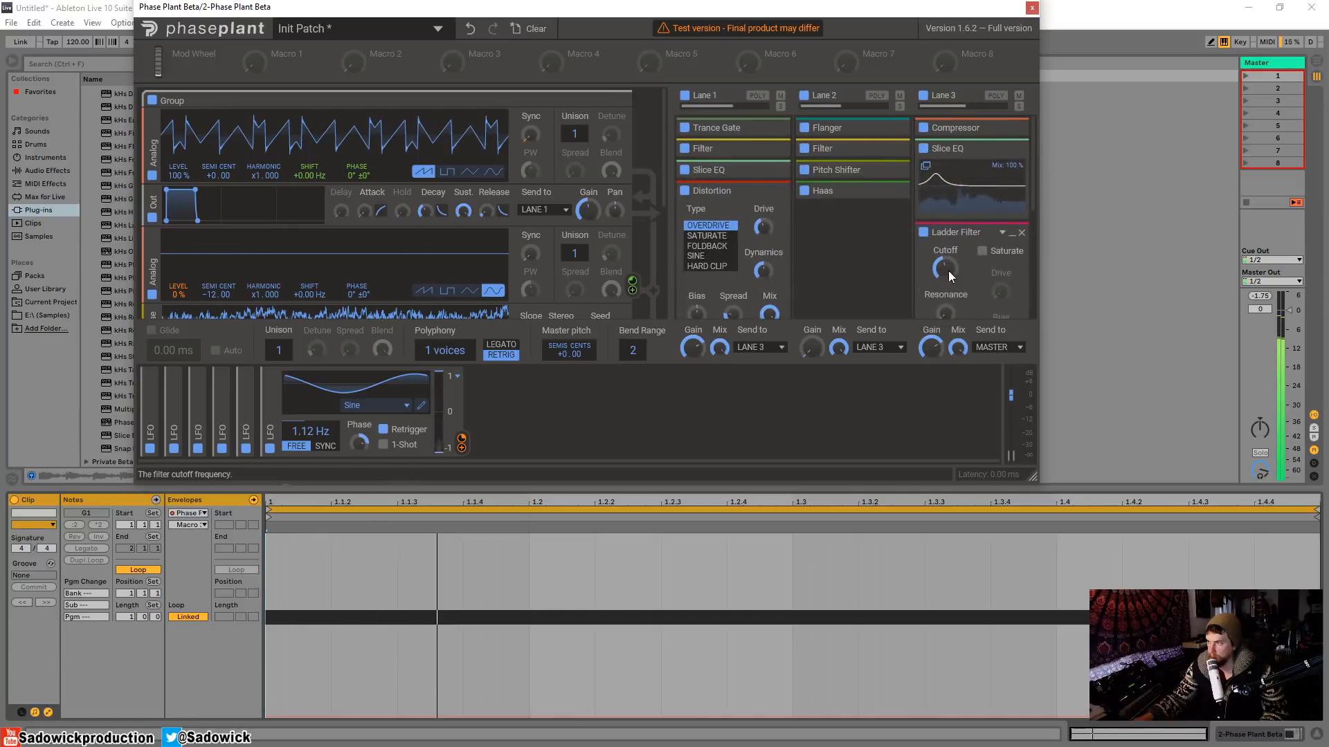
Turn the Lane 3 Ladder Filter's cutoff fully down and modulate it with Macro 1, ramping the macro's clip envelope upward to 1.1.3
left_click_drag(948, 275, 942, 340)
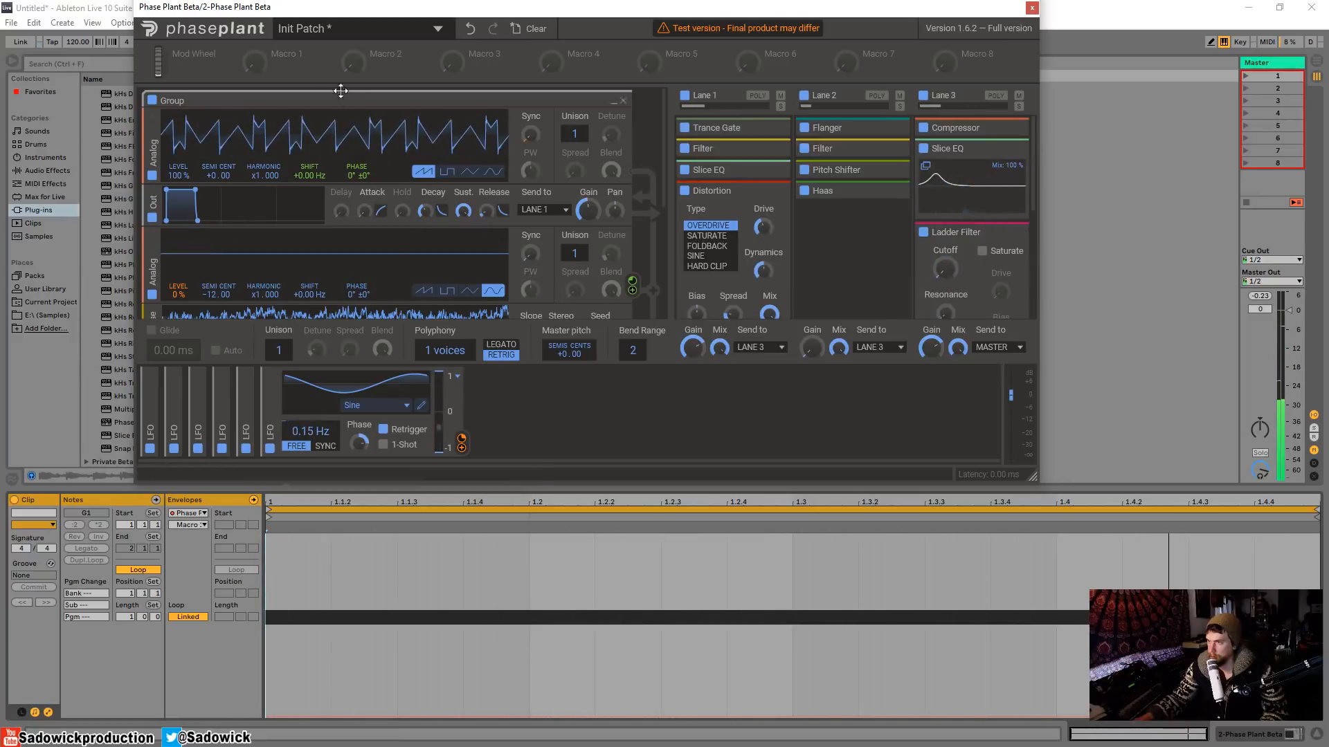
left_click_drag(277, 67, 945, 285)
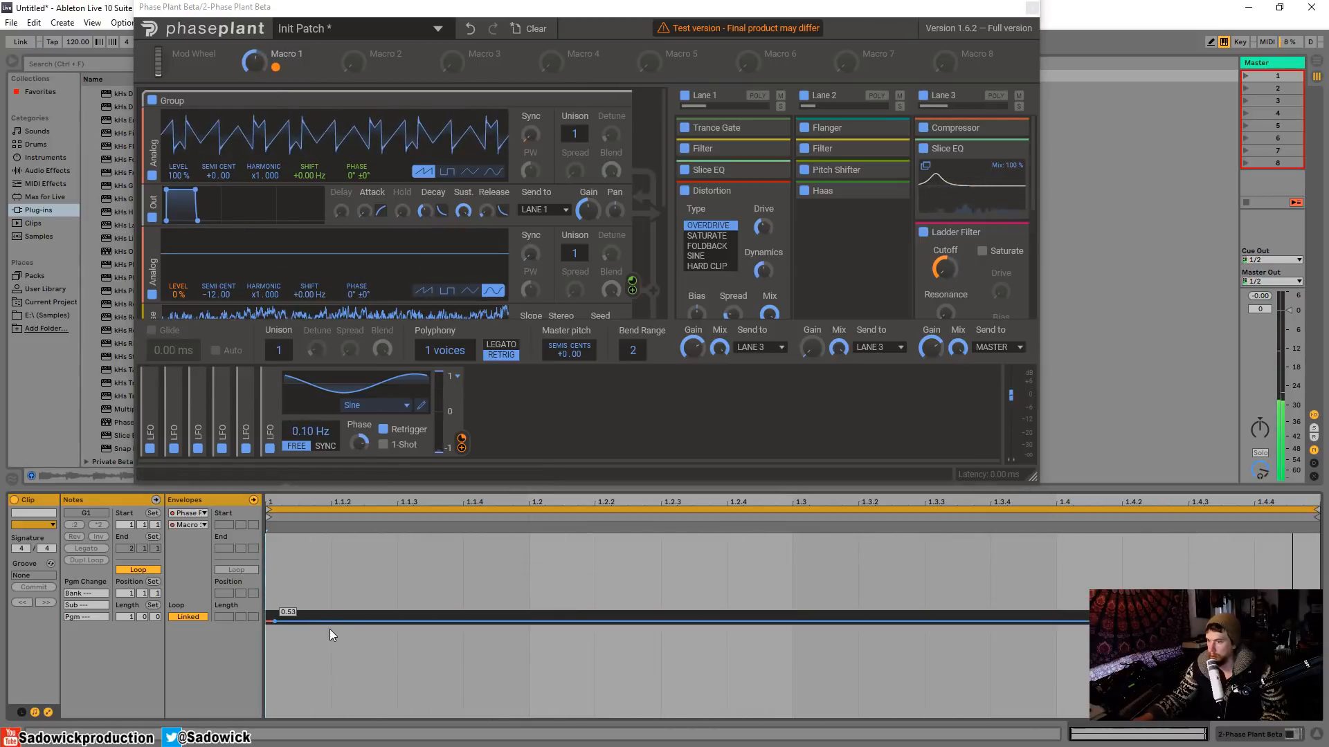
left_click_drag(329, 622, 398, 592)
Add a Stereo effect before the Limiter in Lane 3, collapse the Limiter, and adjust the stereo width
scroll(968, 229, "down", 5)
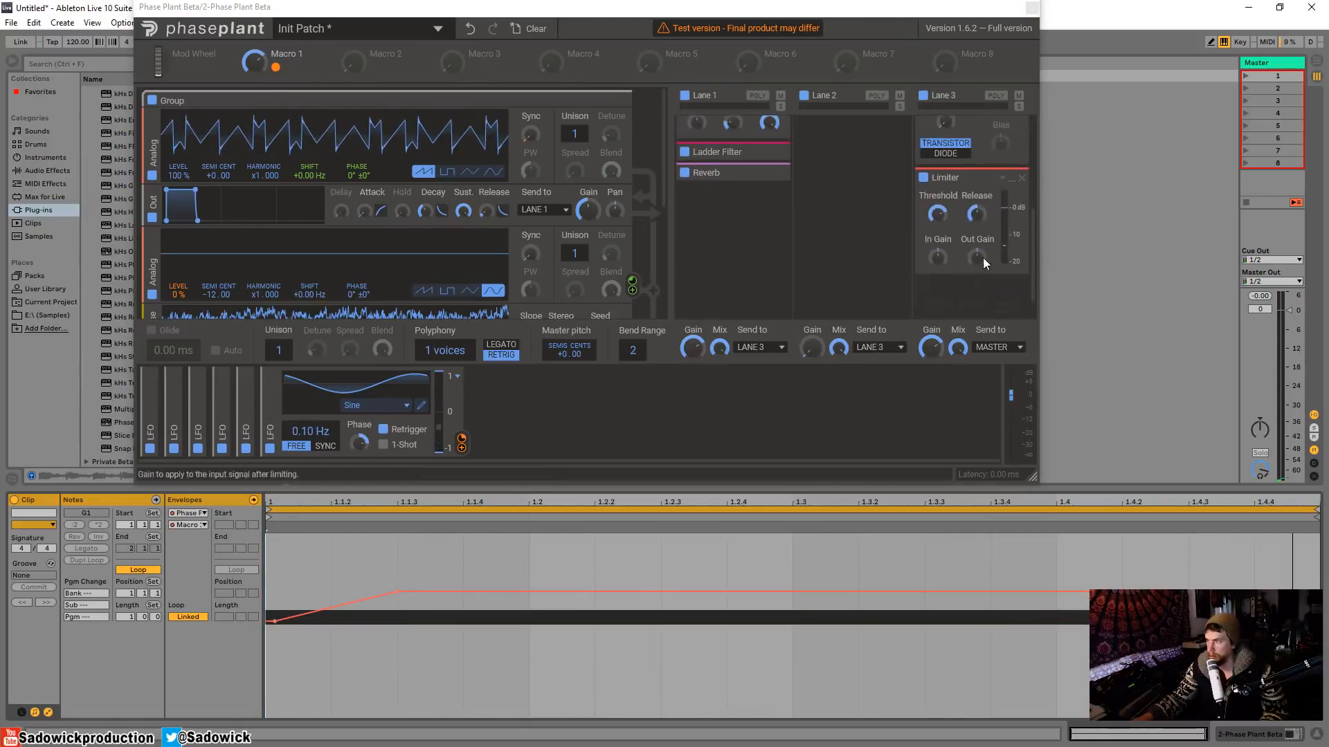
left_click(967, 287)
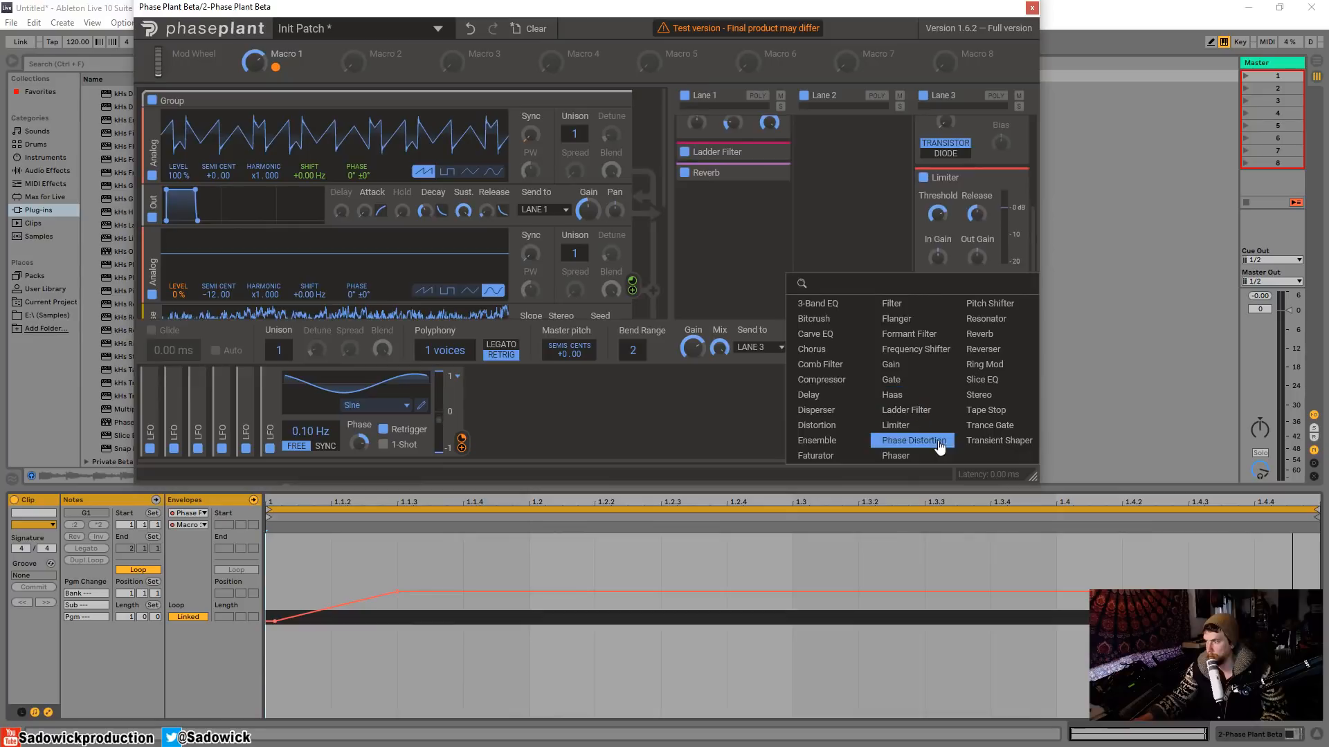
left_click(979, 394)
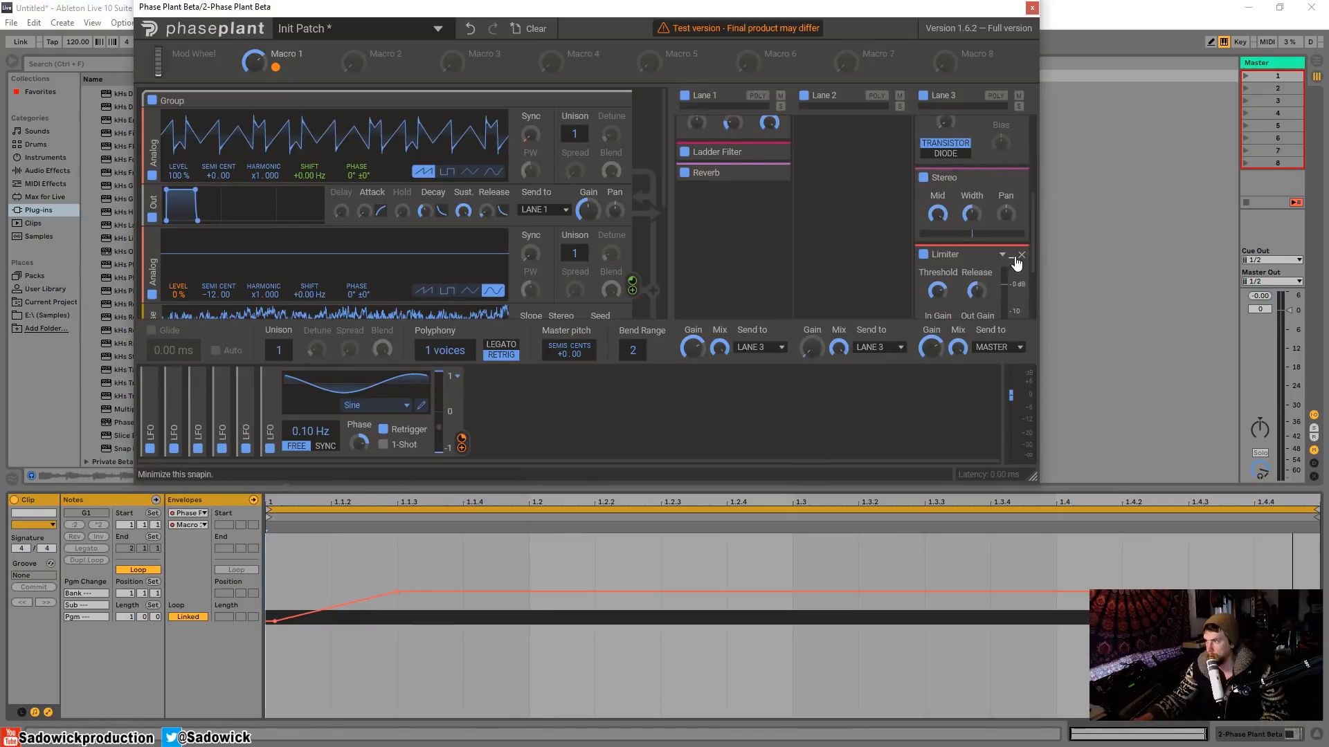
left_click(1012, 257)
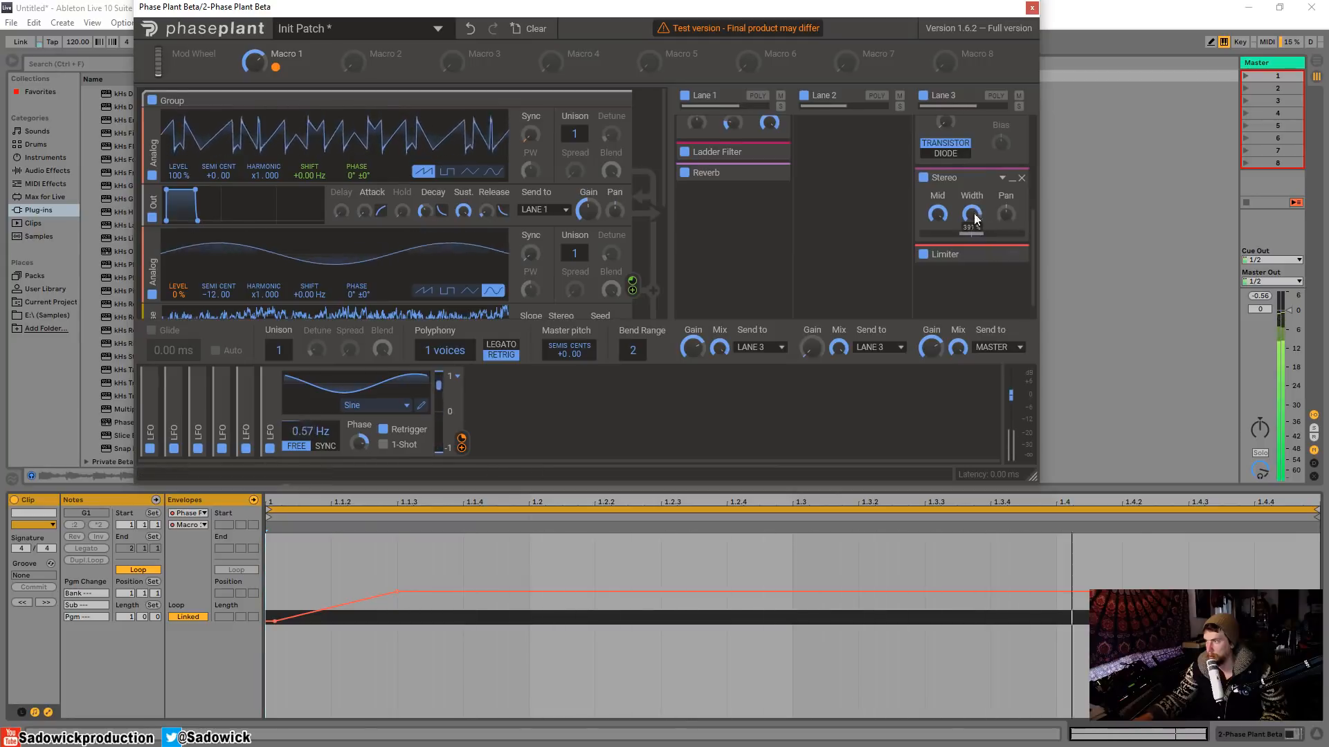
scroll(857, 235, "up", 3)
scroll(856, 233, "up", 2)
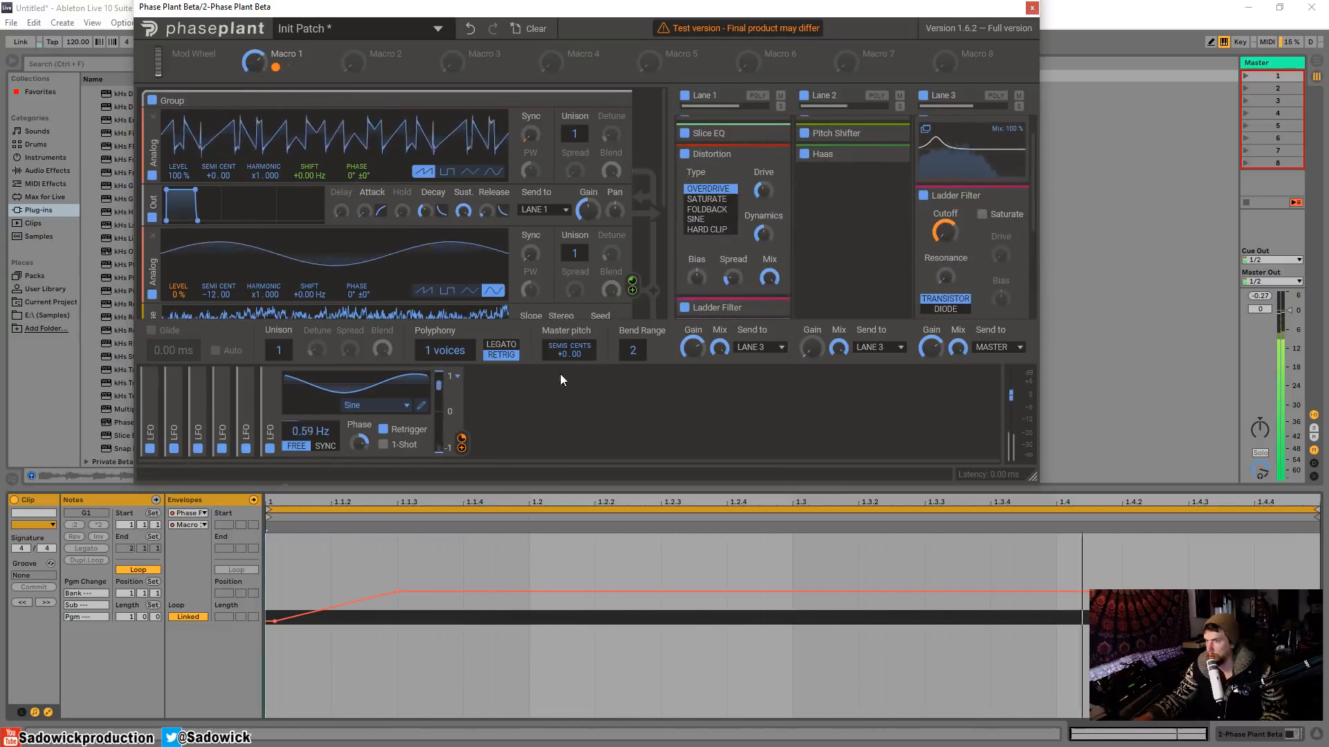
Try nudging Macro 1 by hand during playback and re-enable the overridden clip automation
left_click_drag(256, 62, 256, 59)
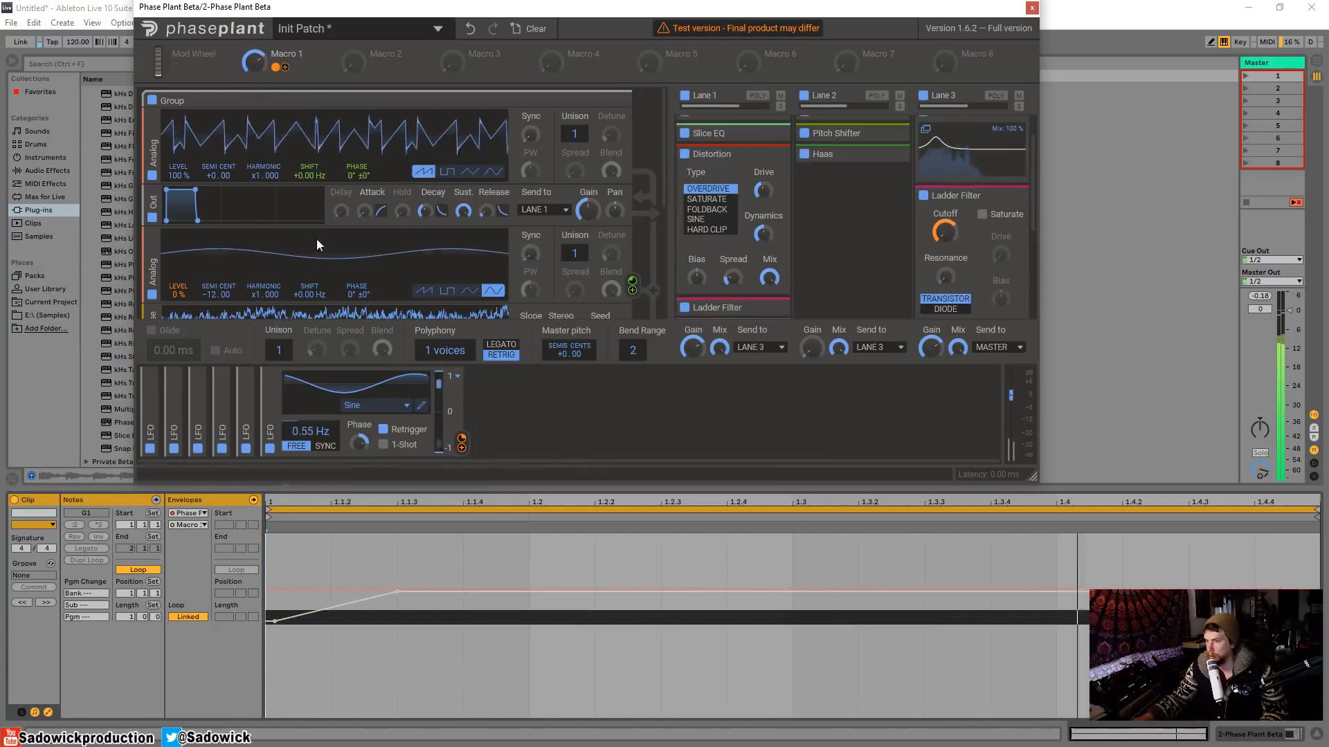
key("space")
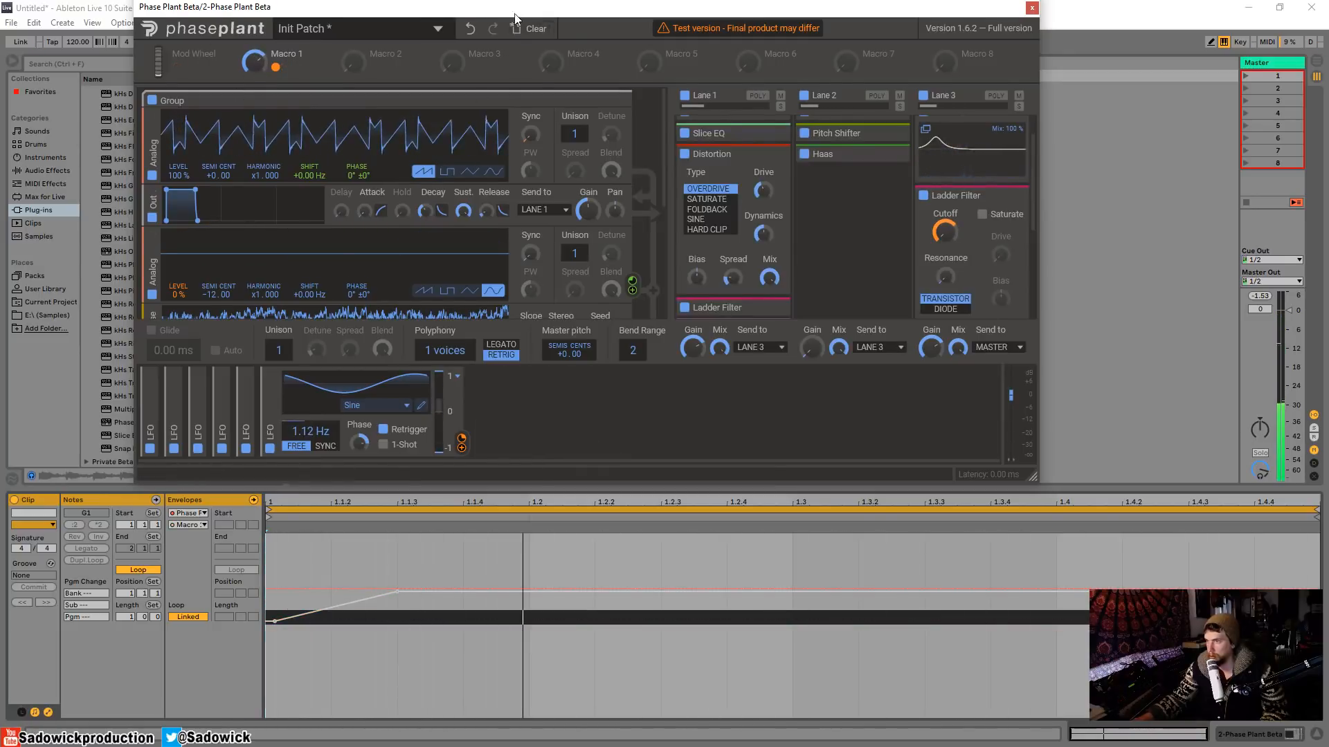
left_click_drag(516, 8, 527, 93)
left_click(645, 43)
left_click_drag(644, 99, 649, 36)
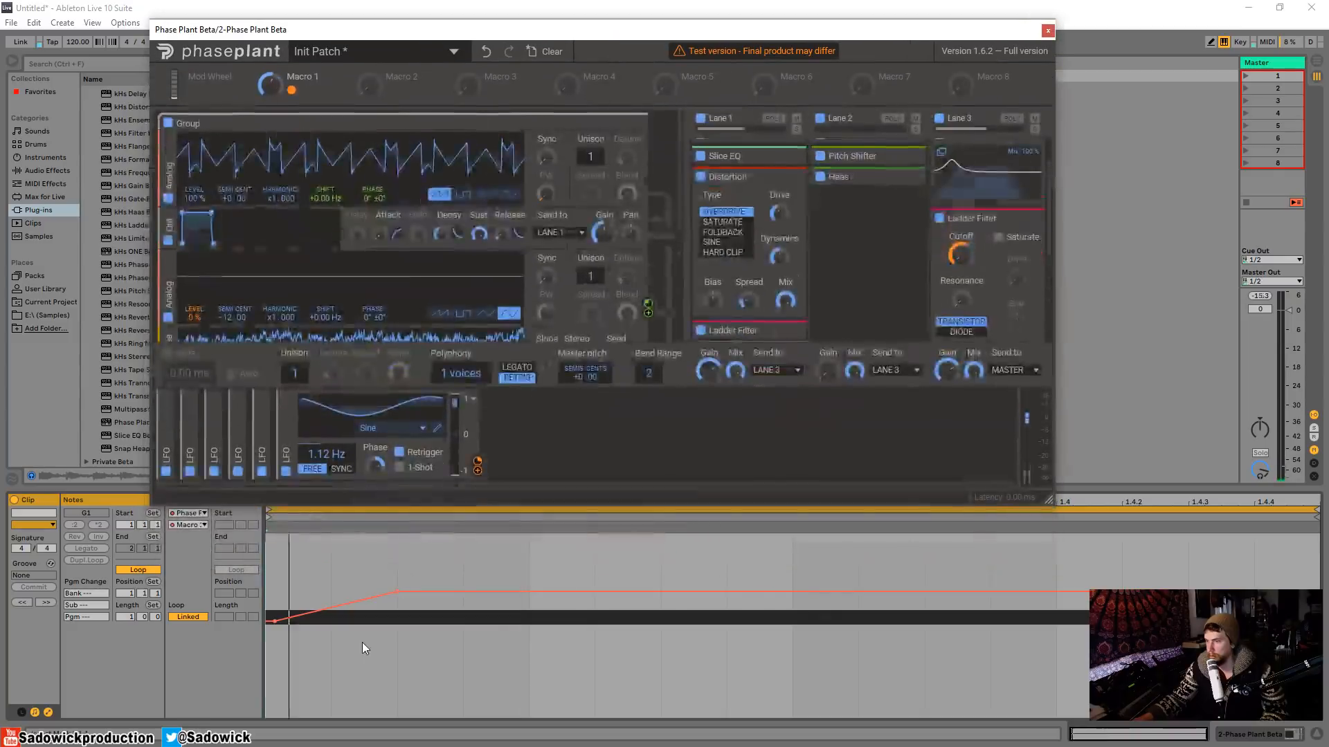
Reshape the Macro 1 envelope to start at 1.00 and fall to the minimum at 1.1.2
left_click_drag(397, 593, 331, 718)
right_click(421, 626)
left_click(537, 585)
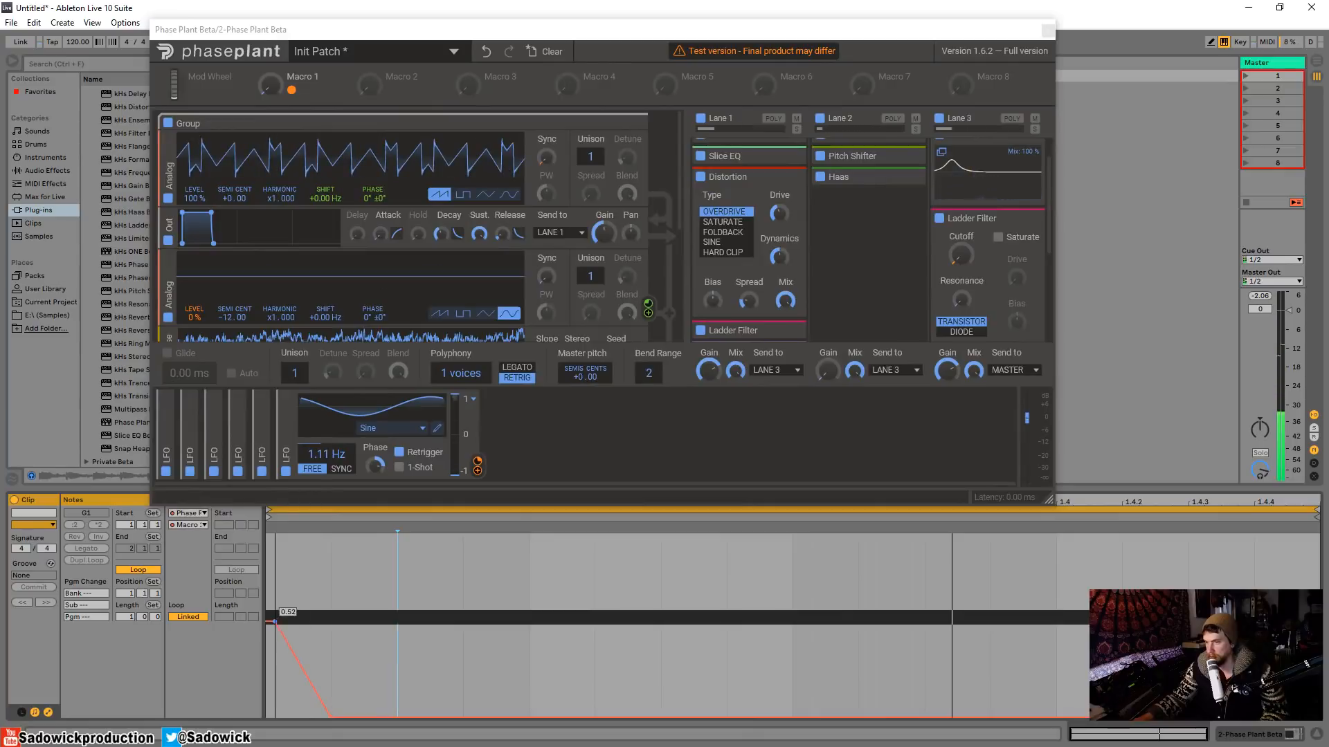
left_click(276, 621)
left_click(276, 576)
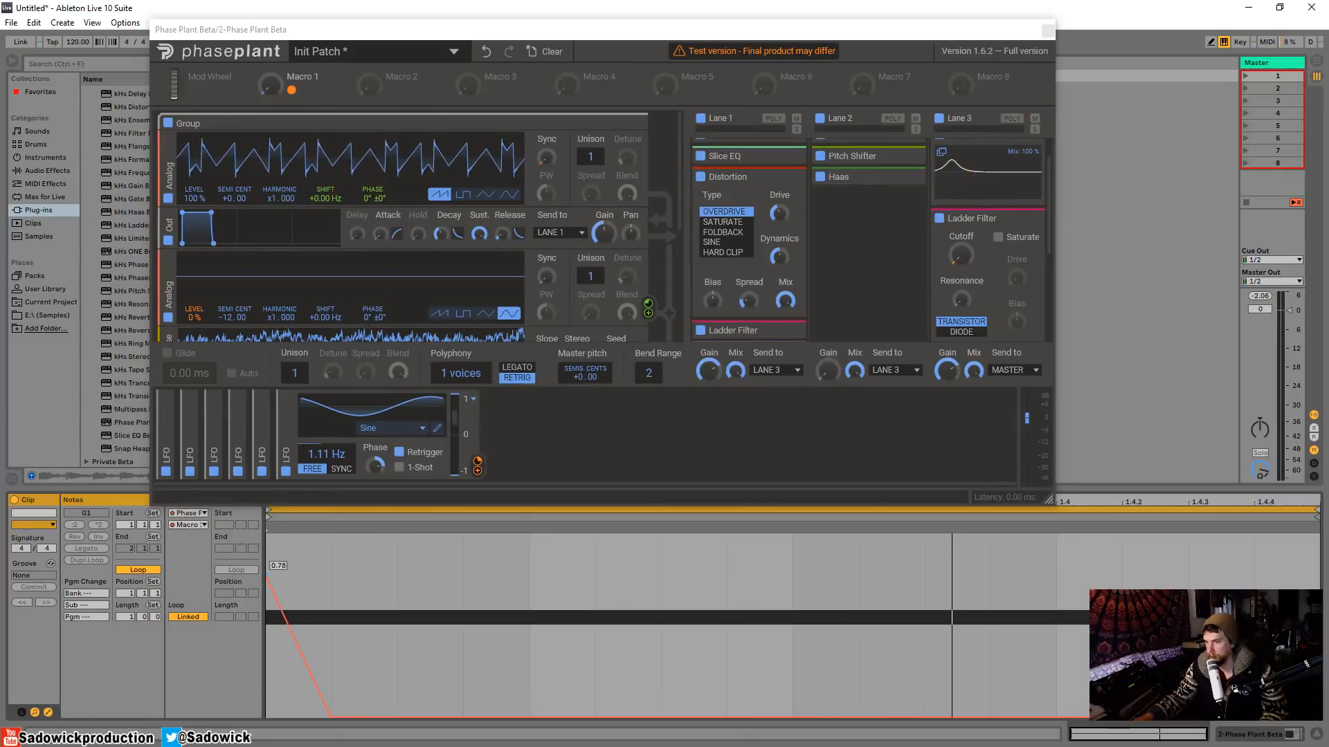
left_click_drag(265, 574, 267, 533)
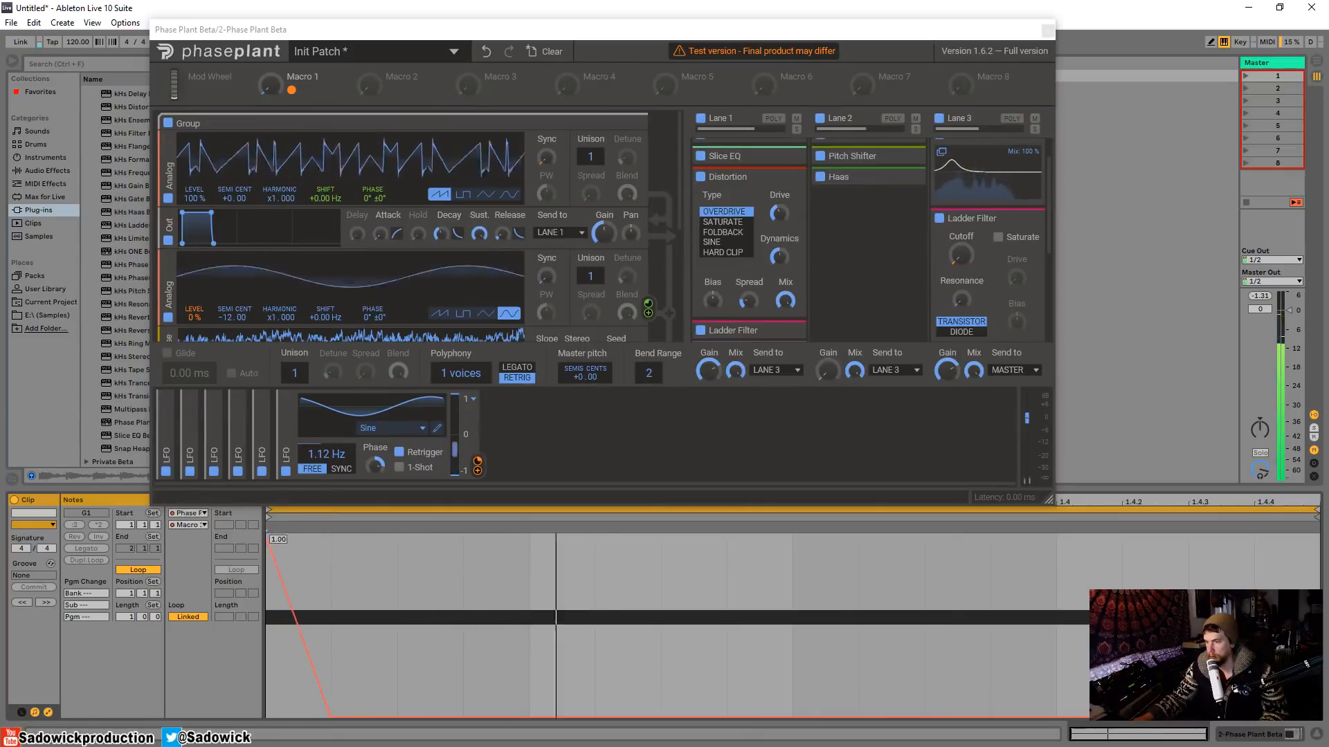
Draw a zigzag in the Macro 1 envelope with 1.00 peaks at 1.1.3, 1.3 and 1.4.3 and dips at 1.2.3 and 1.4
left_click_drag(330, 716, 398, 535)
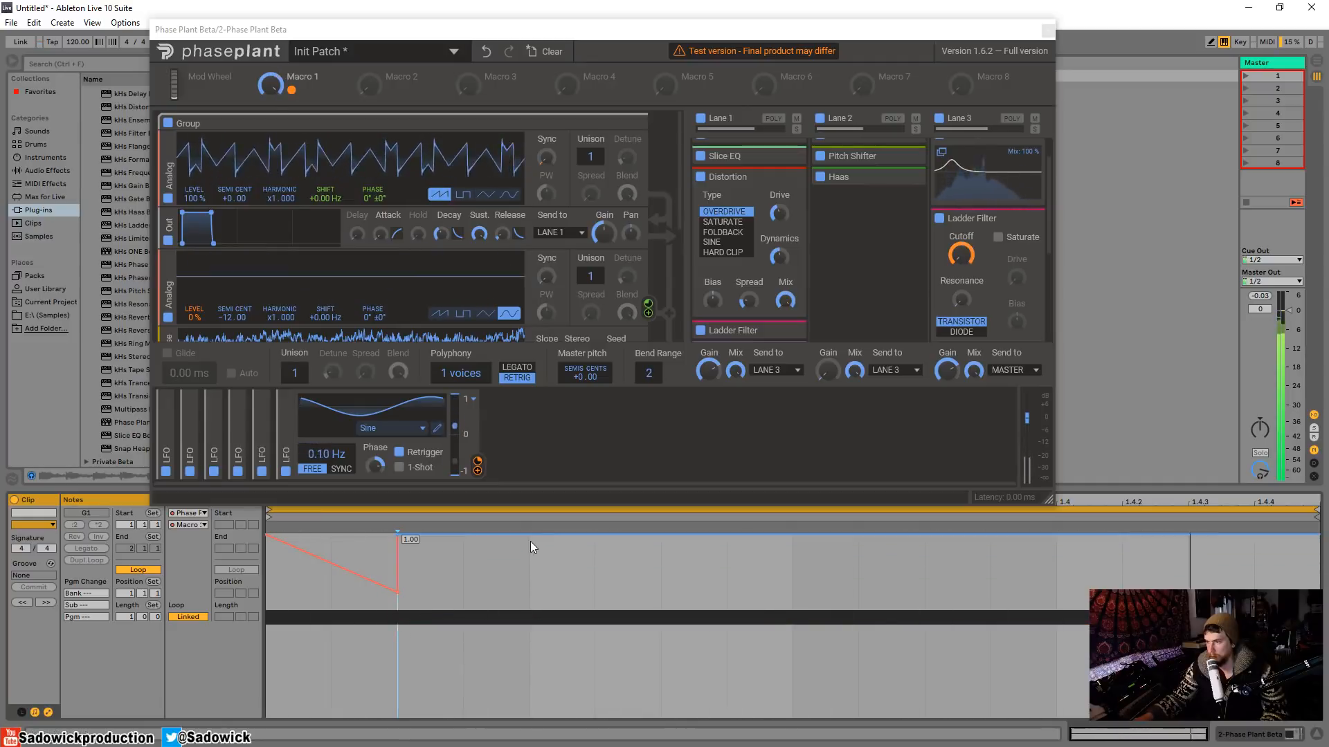
left_click_drag(531, 540, 658, 625)
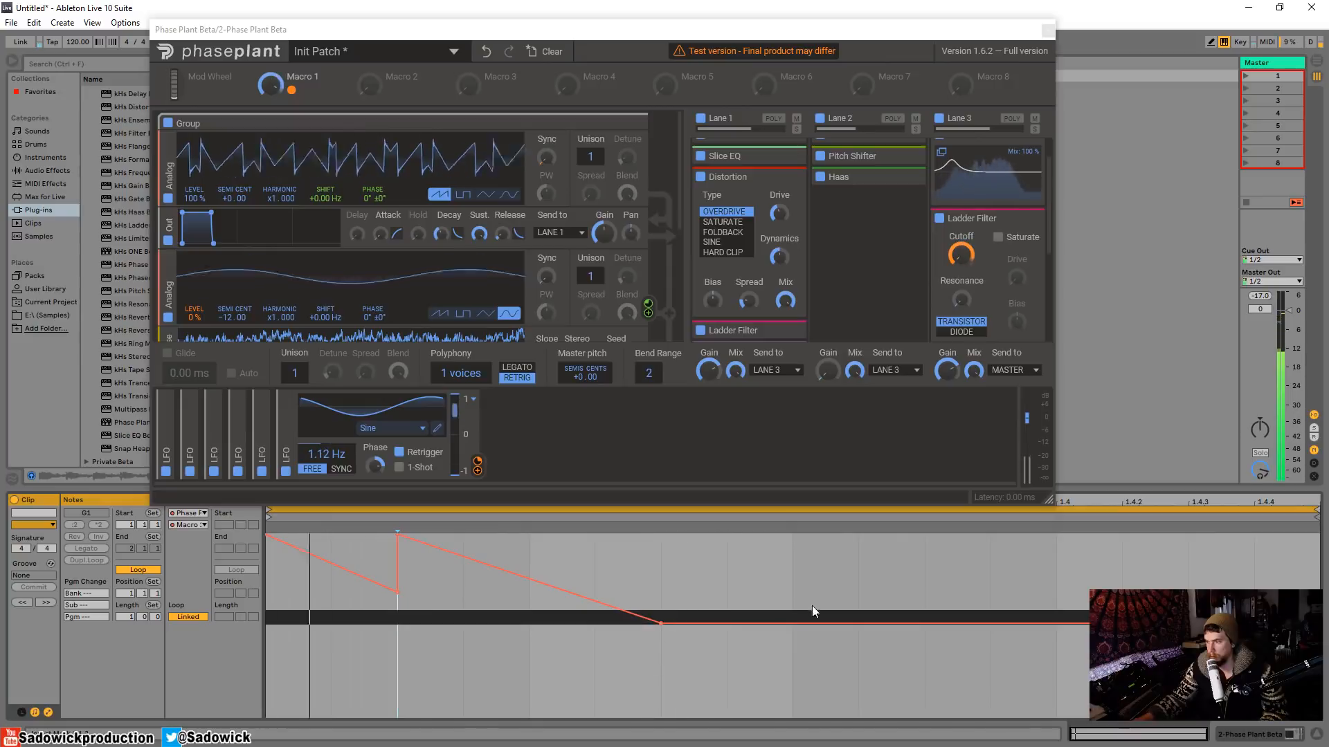
left_click_drag(768, 624, 793, 534)
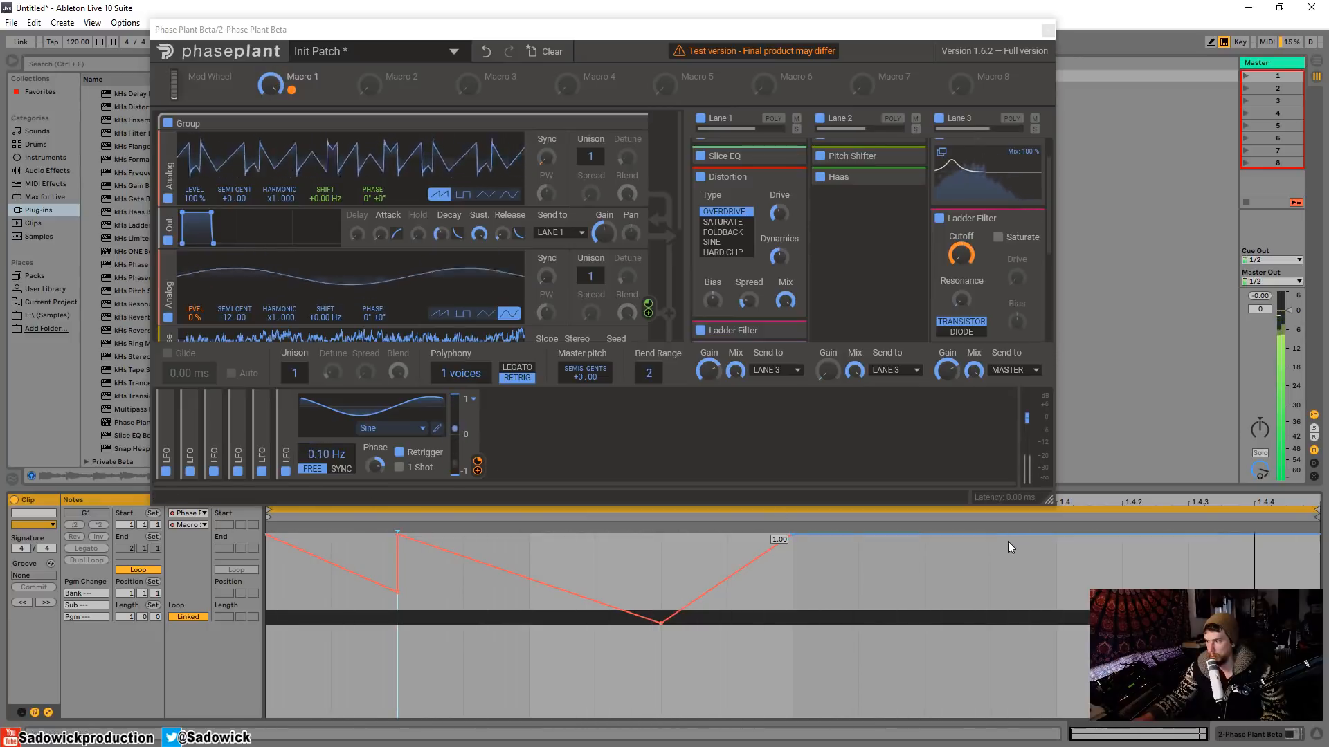
left_click_drag(1017, 539, 1062, 644)
left_click_drag(1188, 631, 1187, 534)
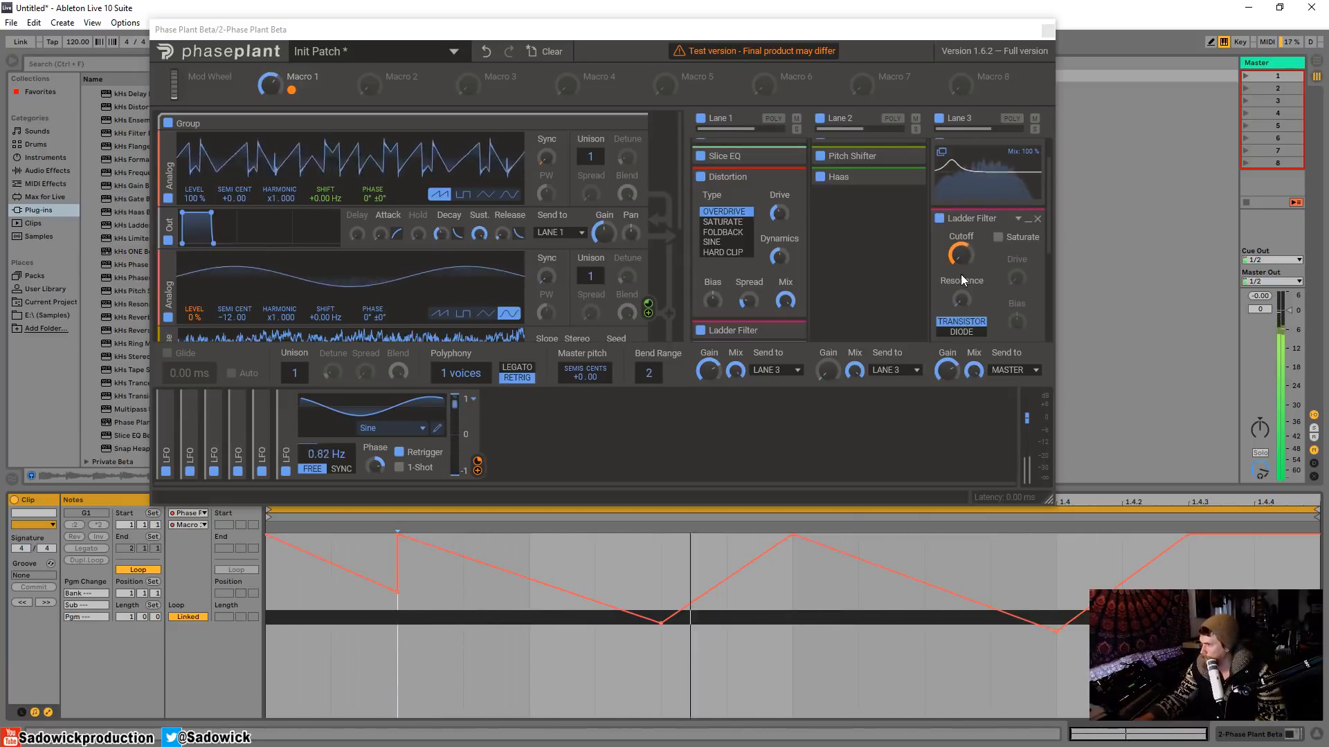
Collapse the Ladder Filter, Slice EQ and Stereo effects in Lane 3
left_click(1017, 218)
scroll(1023, 228, "up", 1)
scroll(1023, 228, "up", 1)
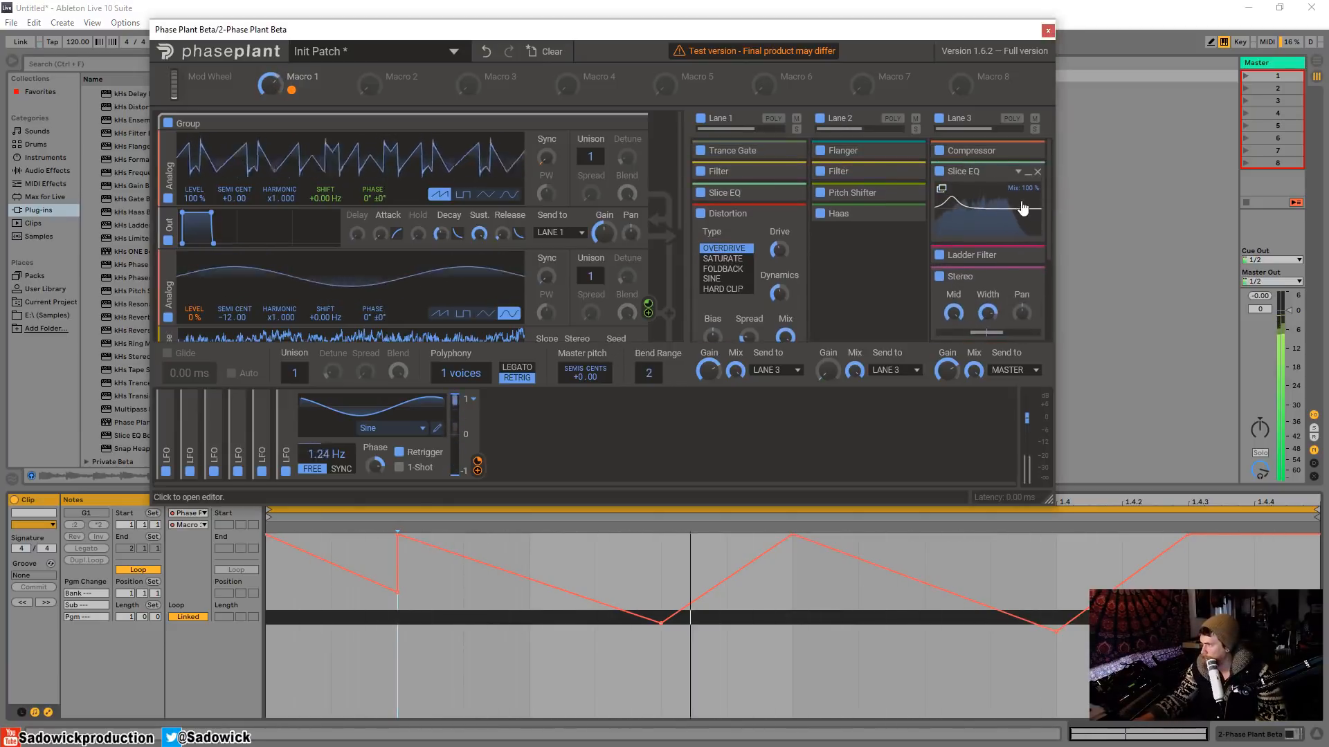
left_click(1026, 171)
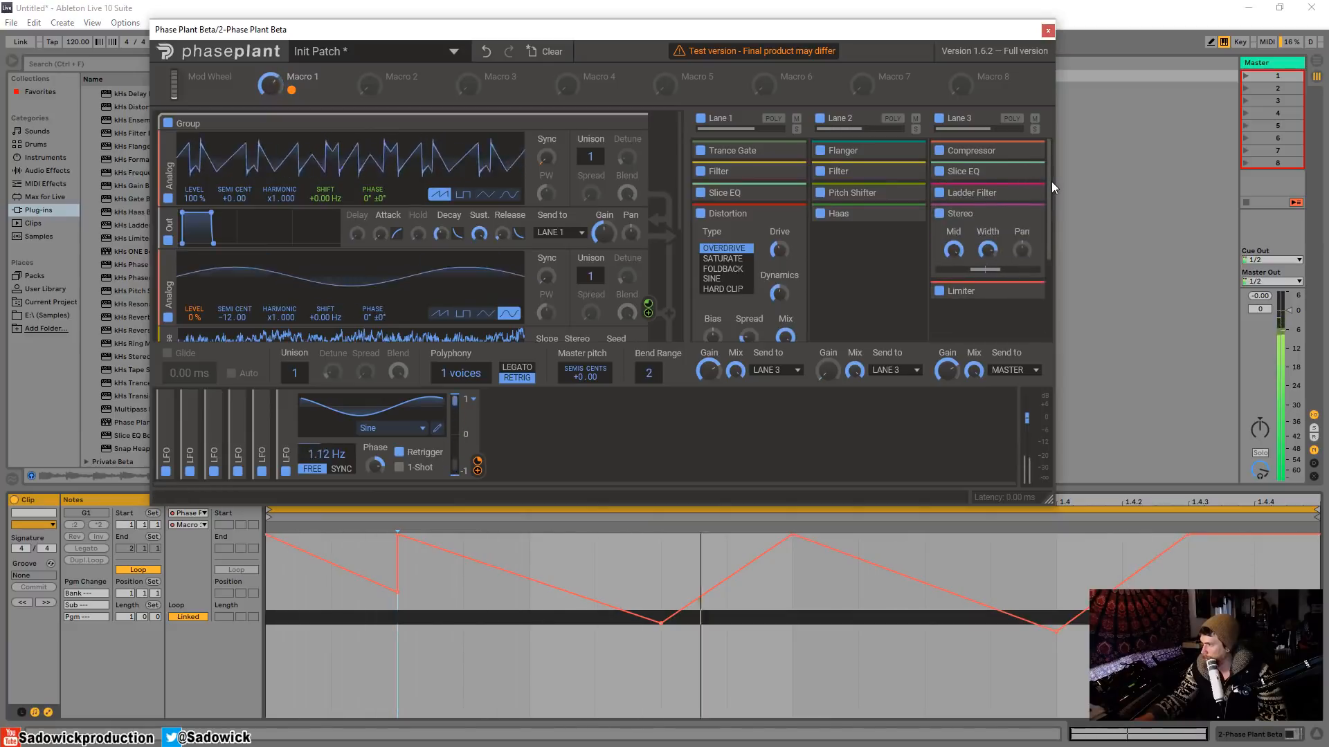
left_click(1027, 215)
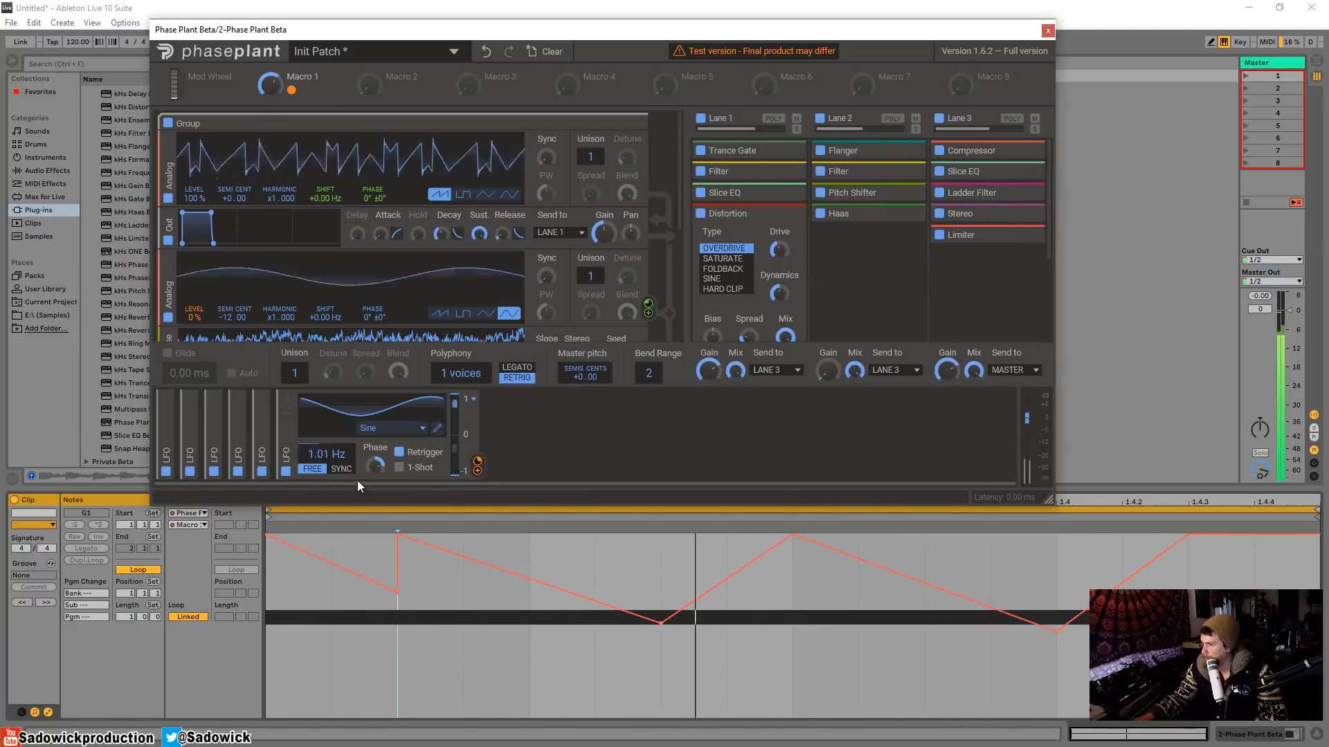
Try tempo sync on the Sine LFO and return it to a free-running rate
left_click(342, 469)
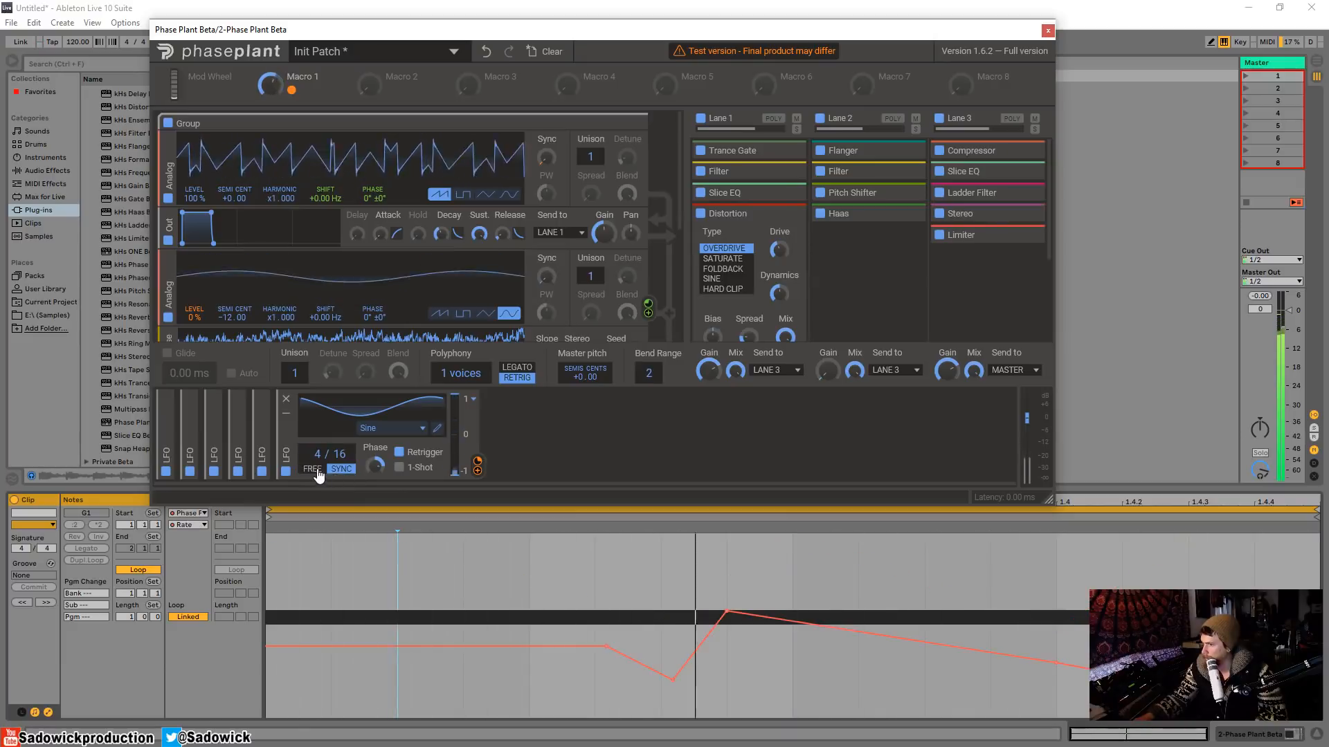
left_click(313, 469)
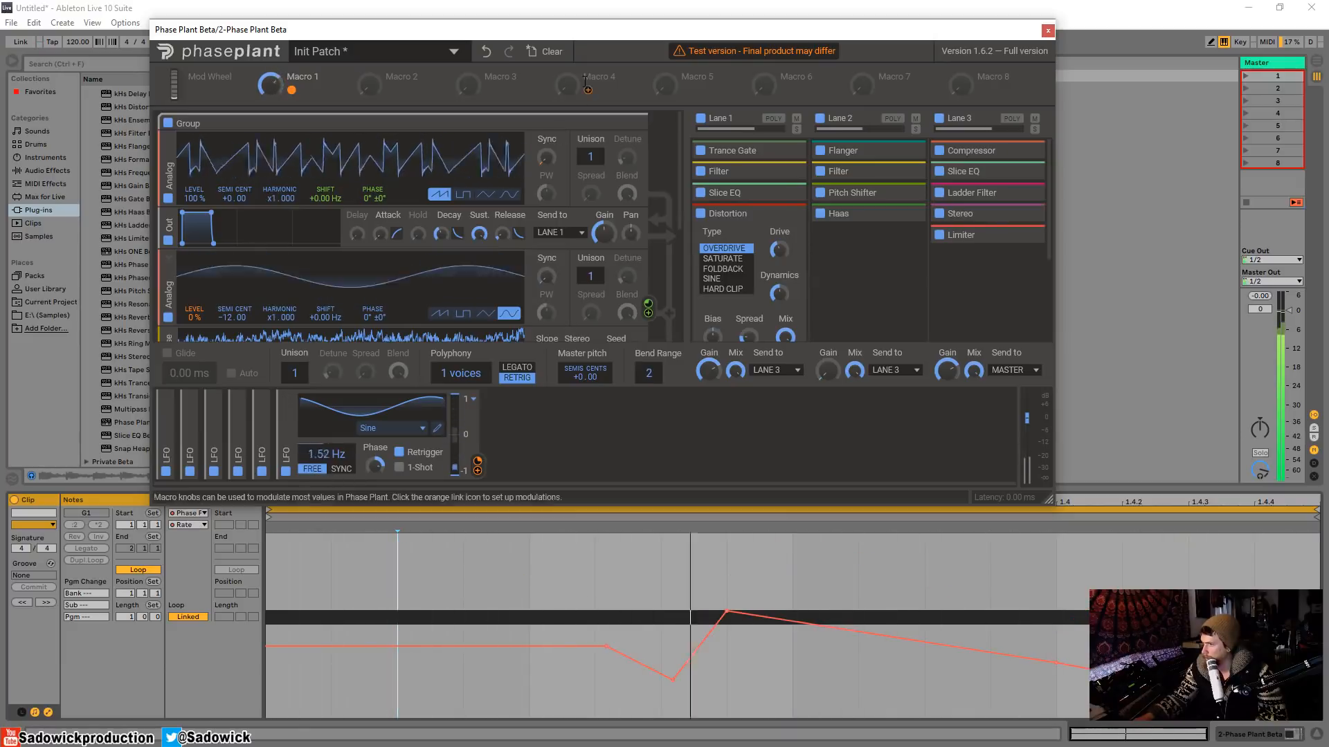
Expand the collapsed LFO beside the open Sine LFO, close the Phase Plant window and stop playback
left_click_drag(542, 22, 519, 59)
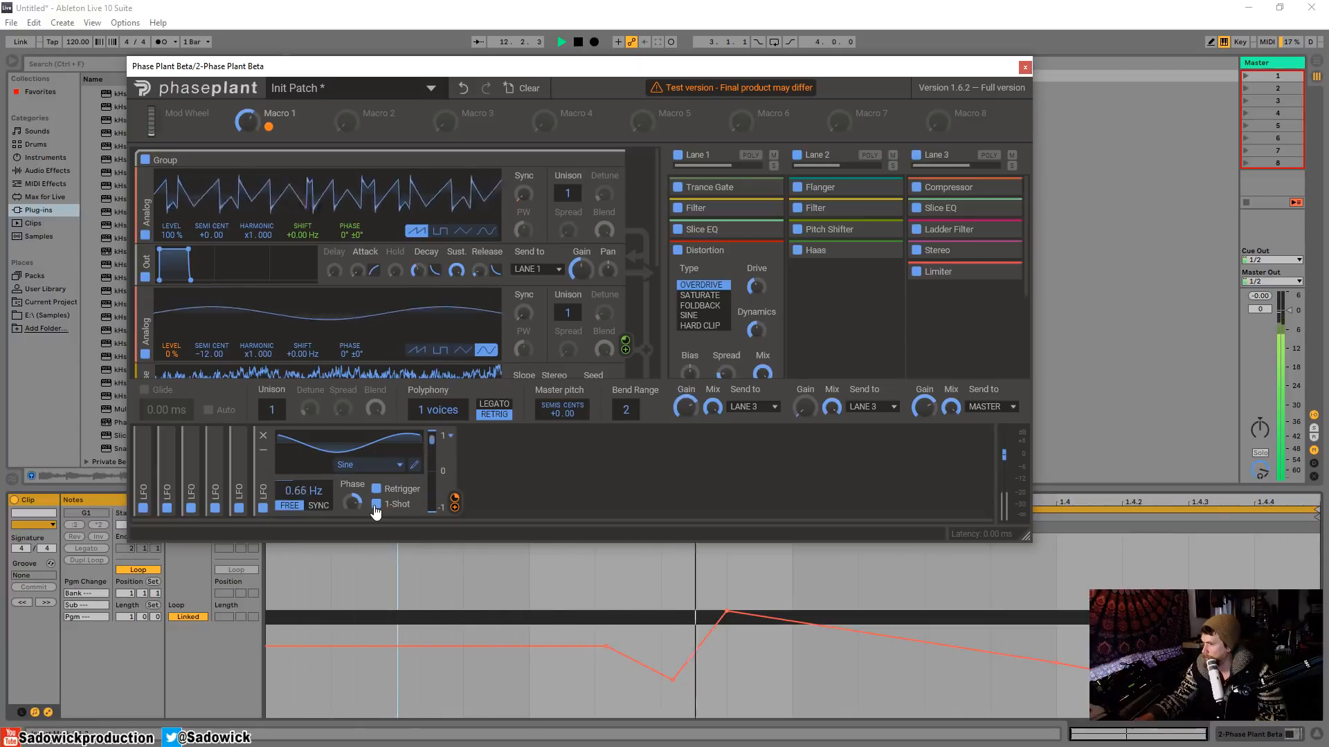
left_click(240, 451)
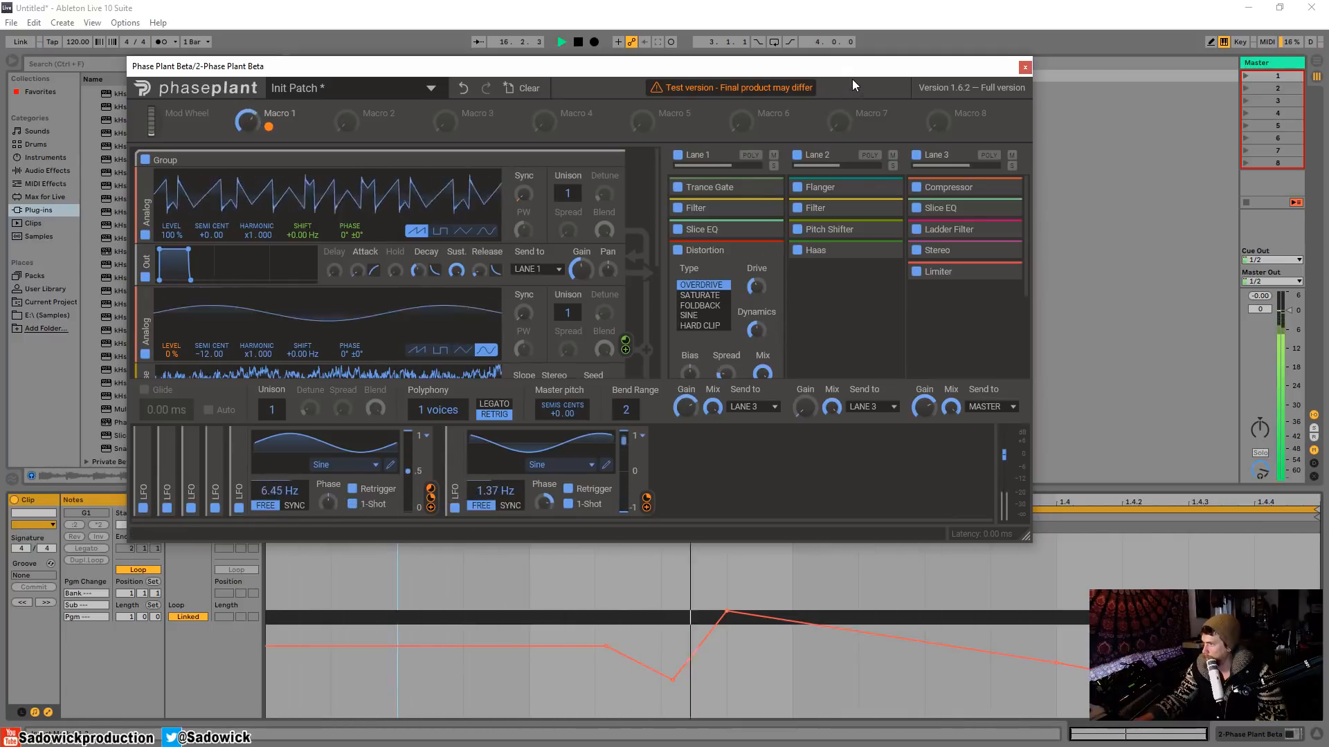
left_click_drag(853, 68, 838, 97)
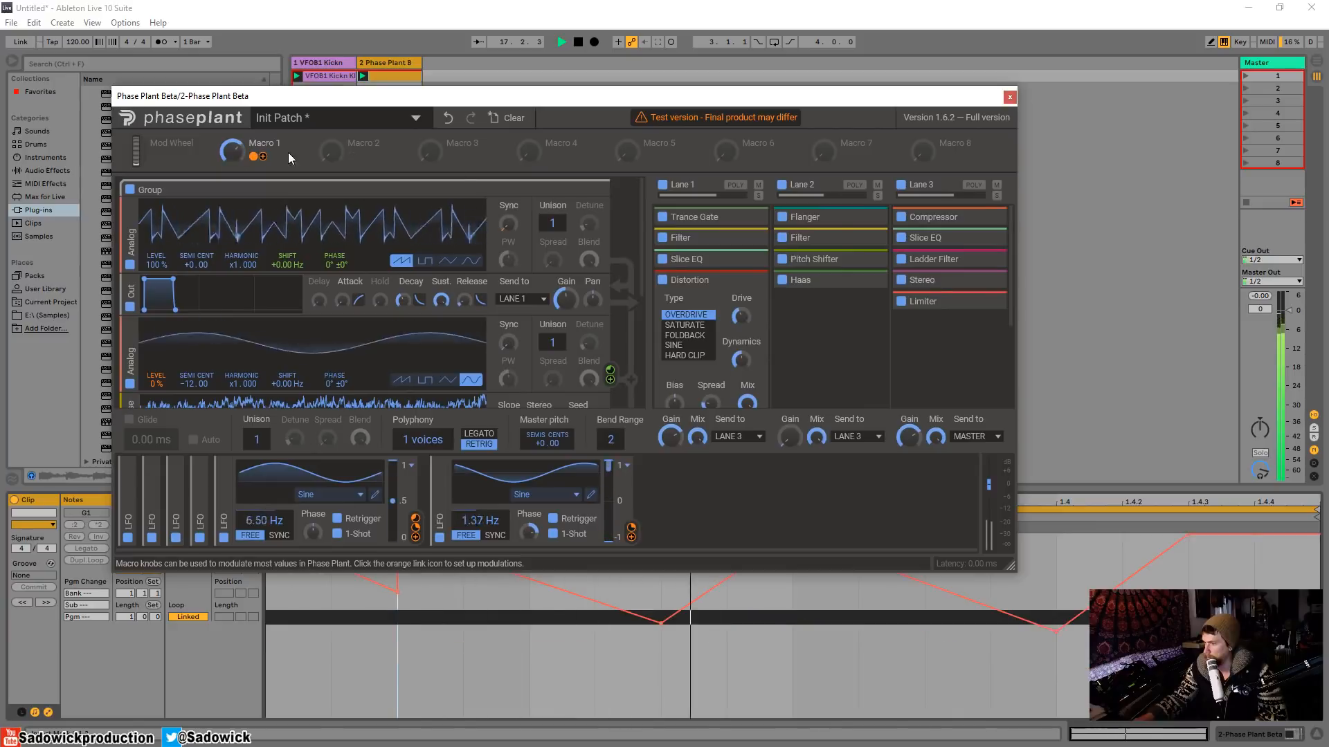
left_click(1009, 97)
key("space")
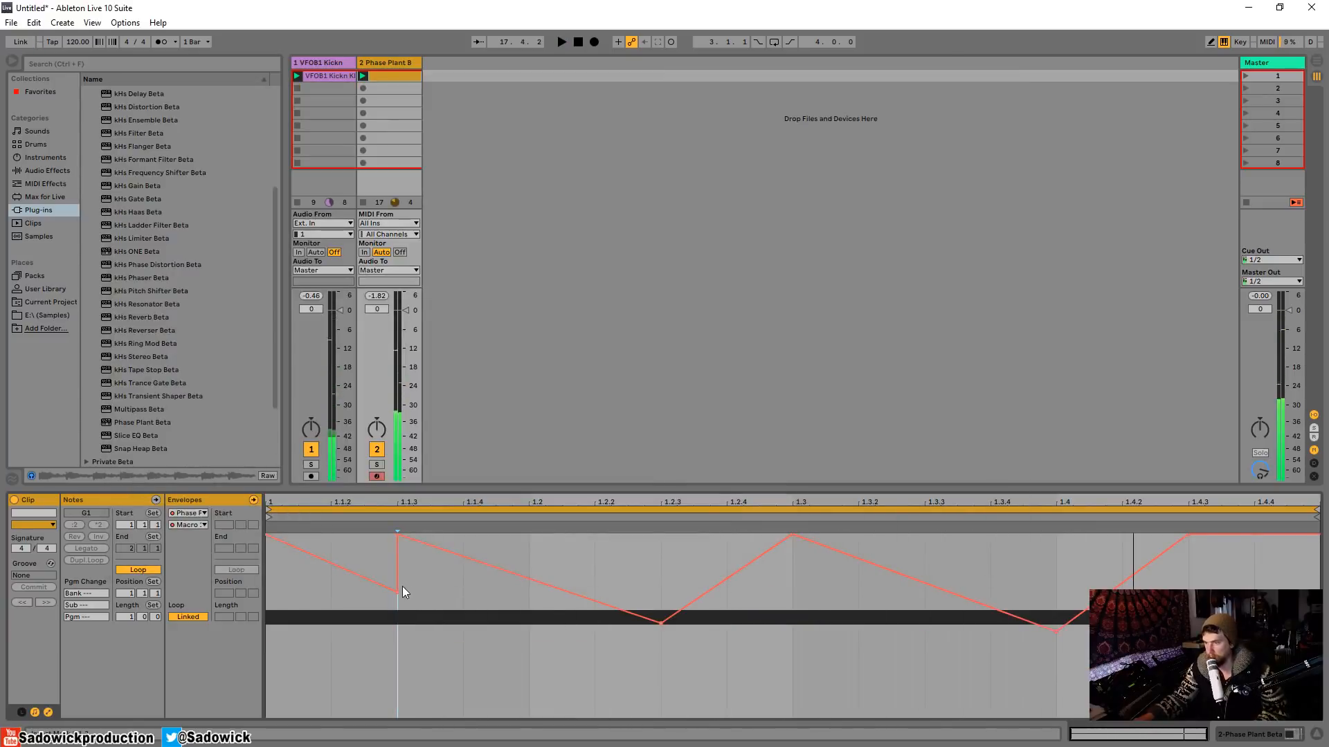
Lower the Macro 1 envelope dips at 1.1.3 and 1.2.3, the latter to 0.26, and shift the first 1.00 peak to 1.2
key("space")
left_click_drag(661, 623, 662, 671)
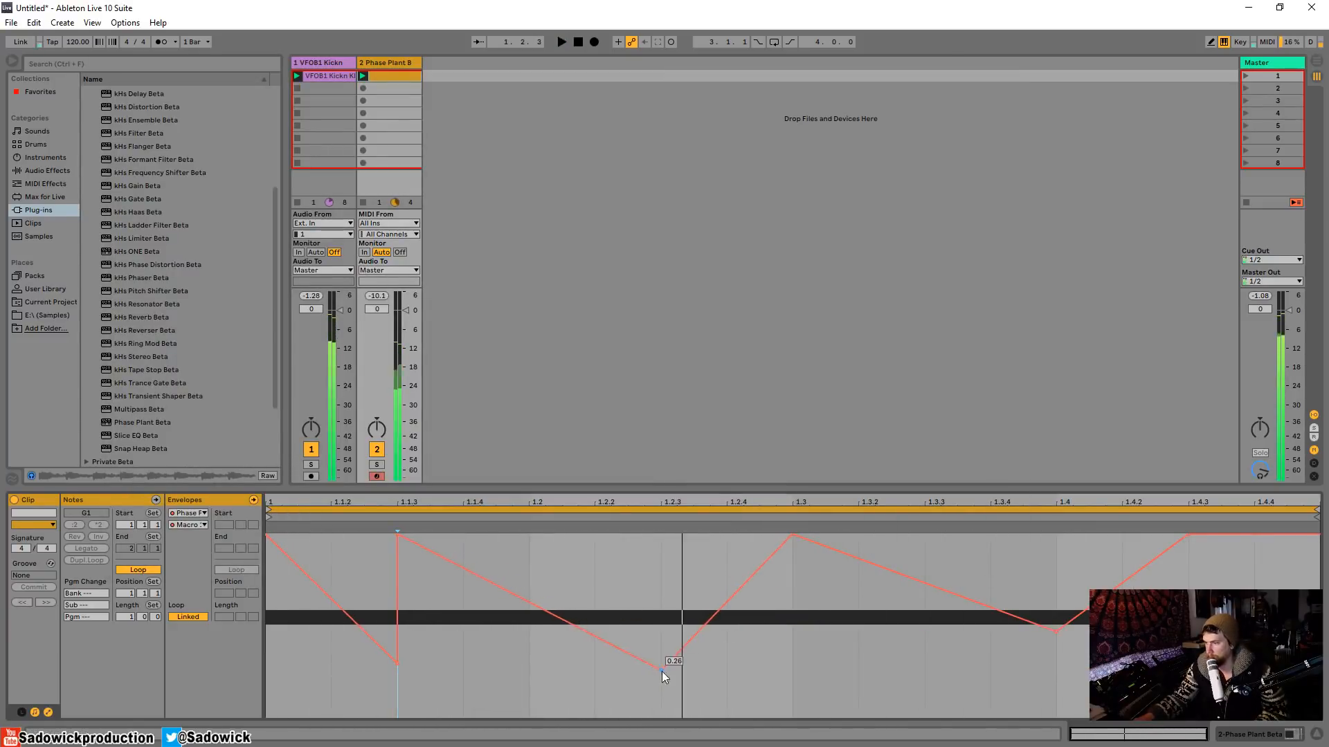
left_click_drag(402, 541, 531, 537)
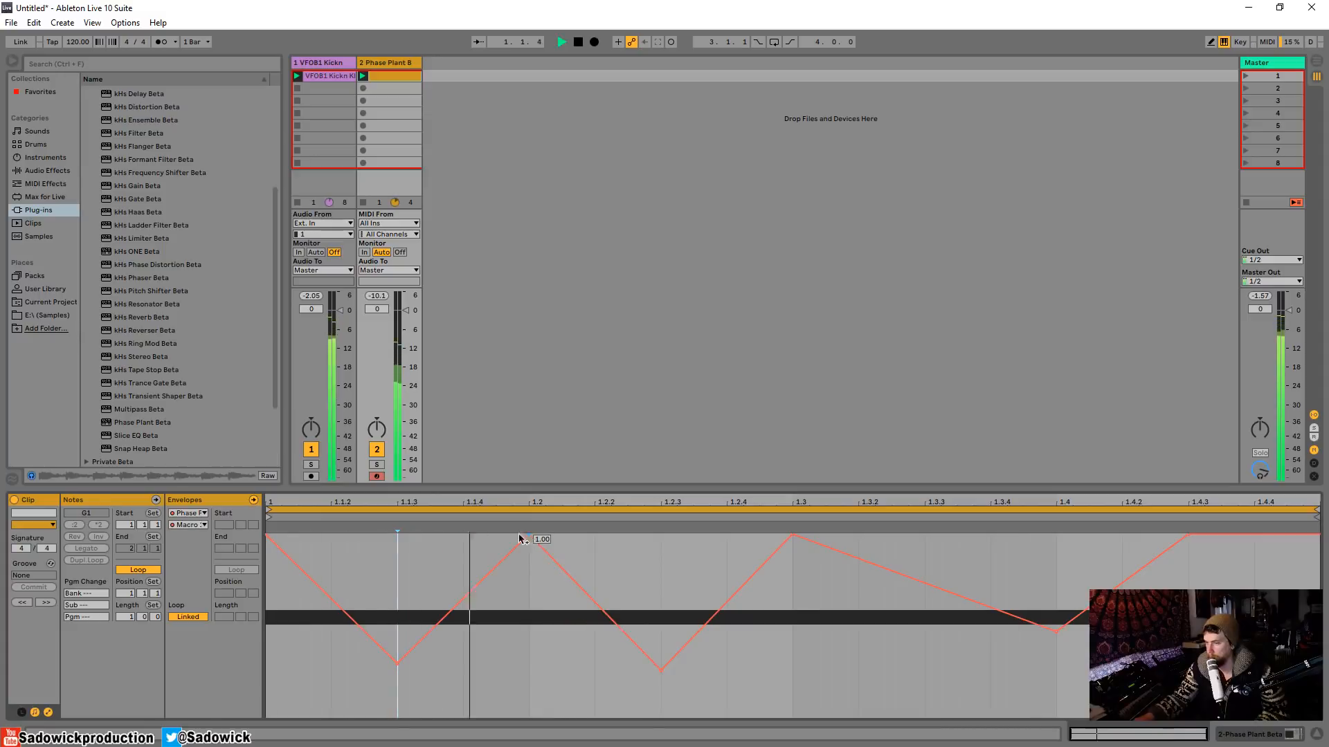
Bow the Macro 1 envelope's rises into 1.2 and 1.3 upward, and lower the dip at 1.4 close to the minimum
left_click_drag(463, 602, 460, 574)
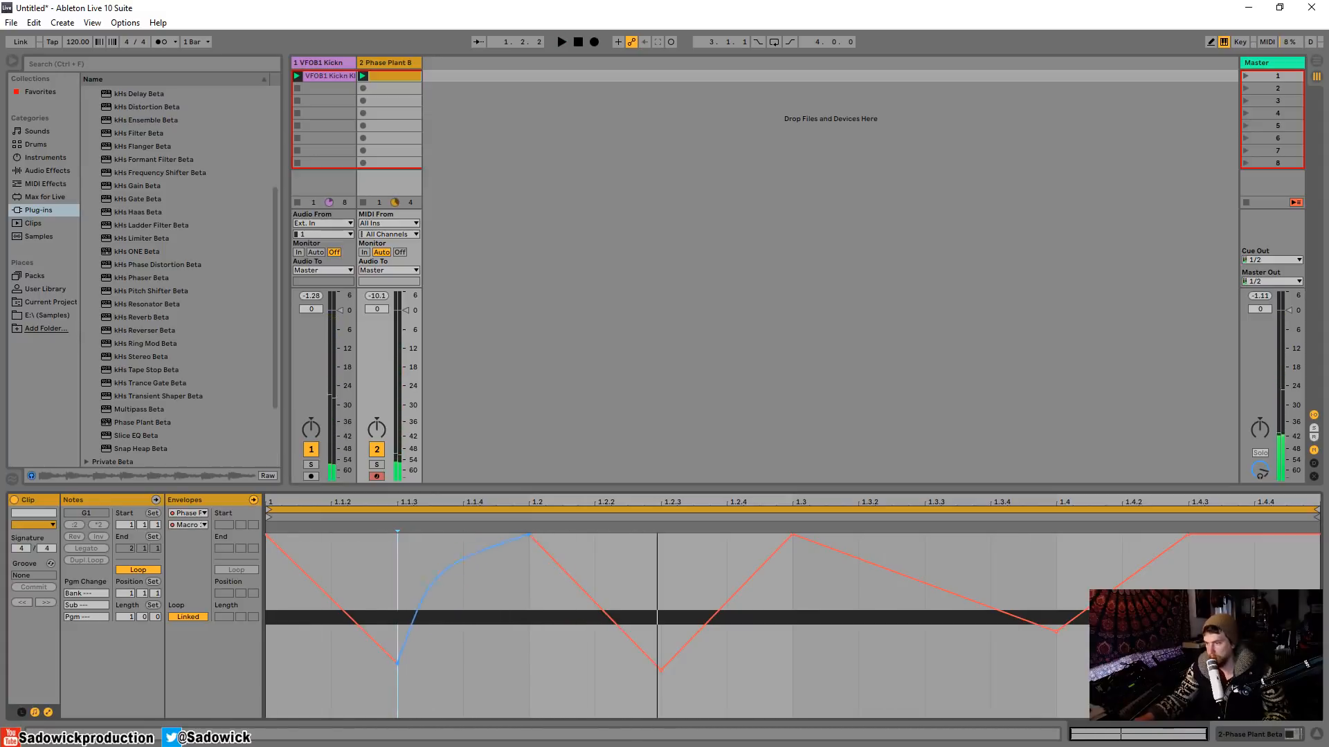
key("space")
left_click_drag(735, 606, 735, 574)
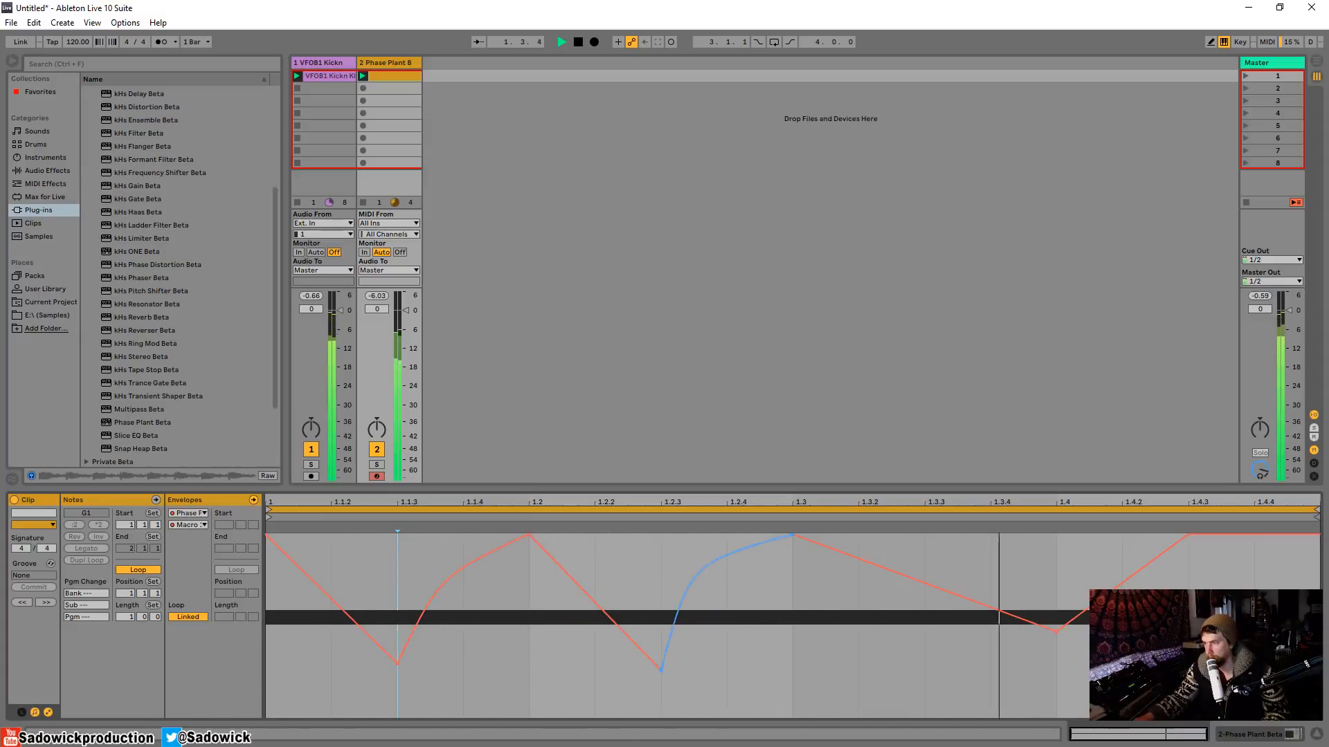
double_click(1038, 557, "alt")
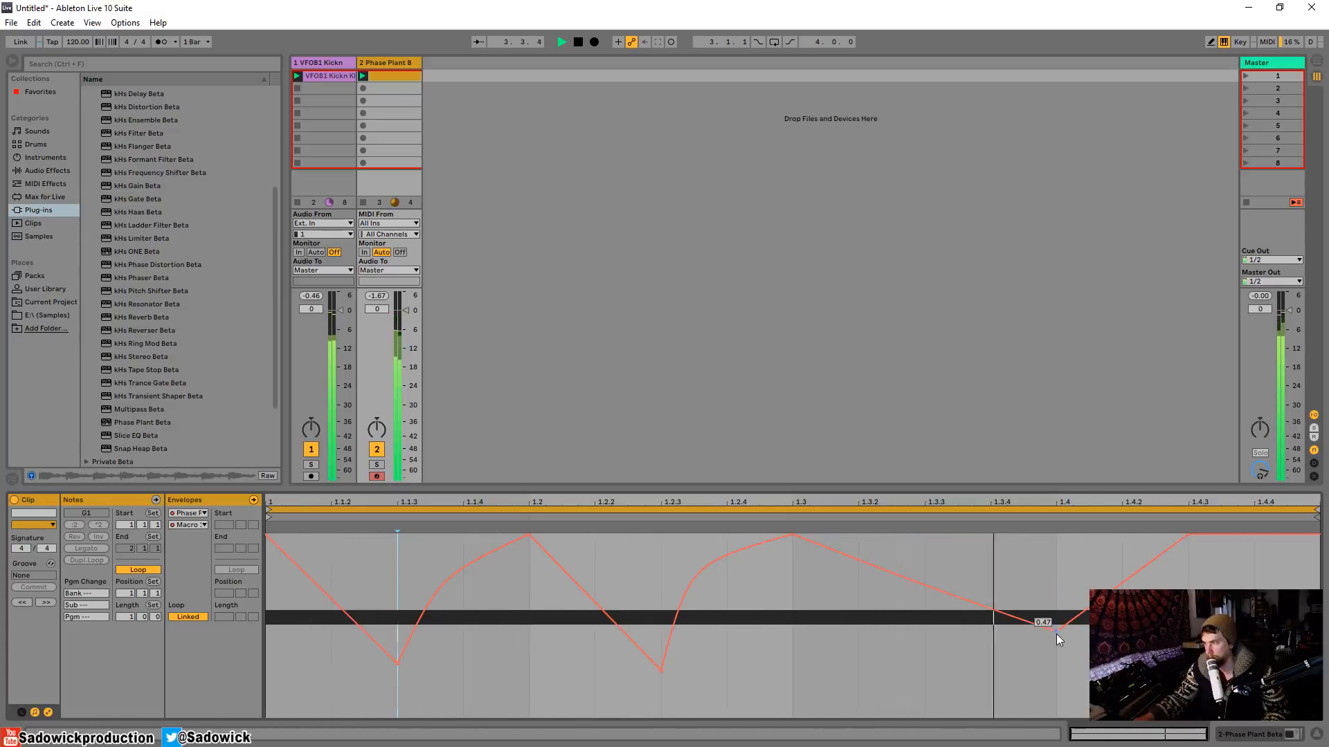
left_click_drag(1051, 634, 1055, 690)
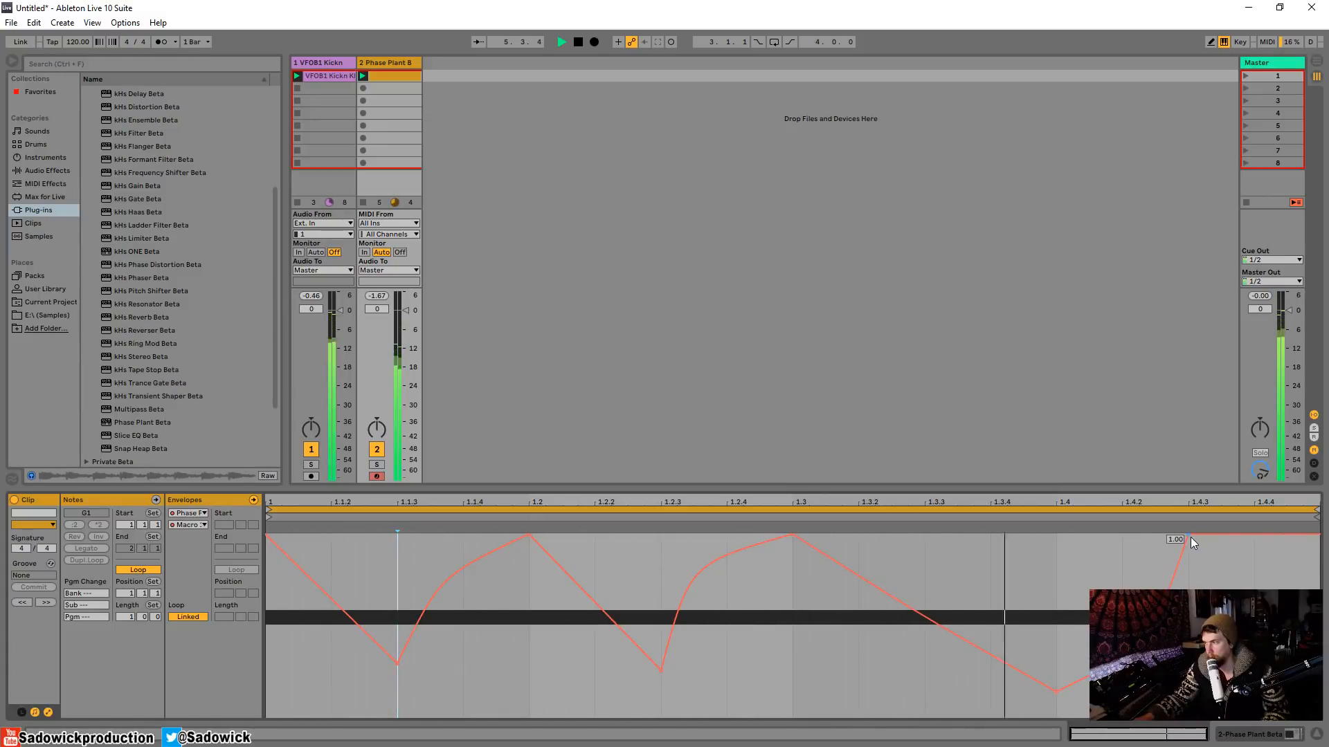
Solo the Phase Plant track and show its device chain with LFOTool folded
left_click(378, 465)
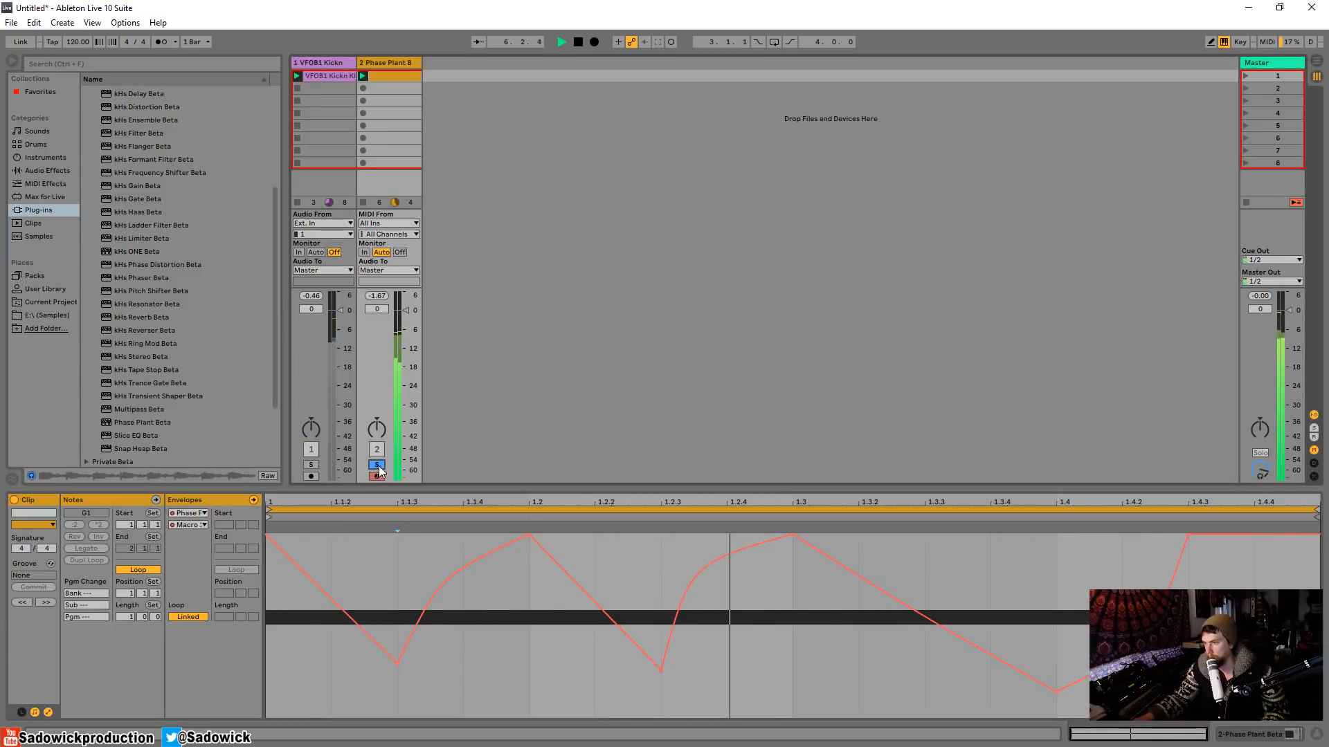
left_click(1278, 738)
double_click(86, 594)
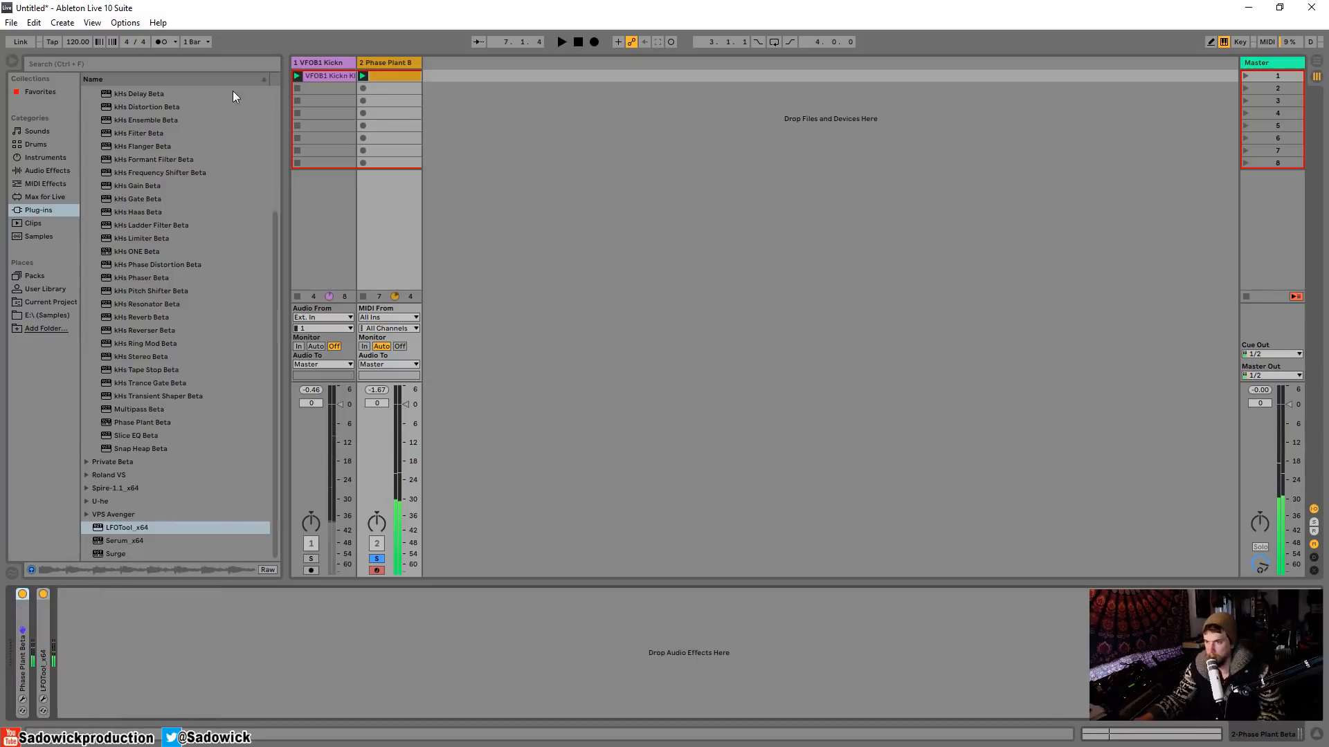
Add FabFilter Pro-Q 3 at the end of the Phase Plant track's device chain
scroll(132, 208, "up", 5)
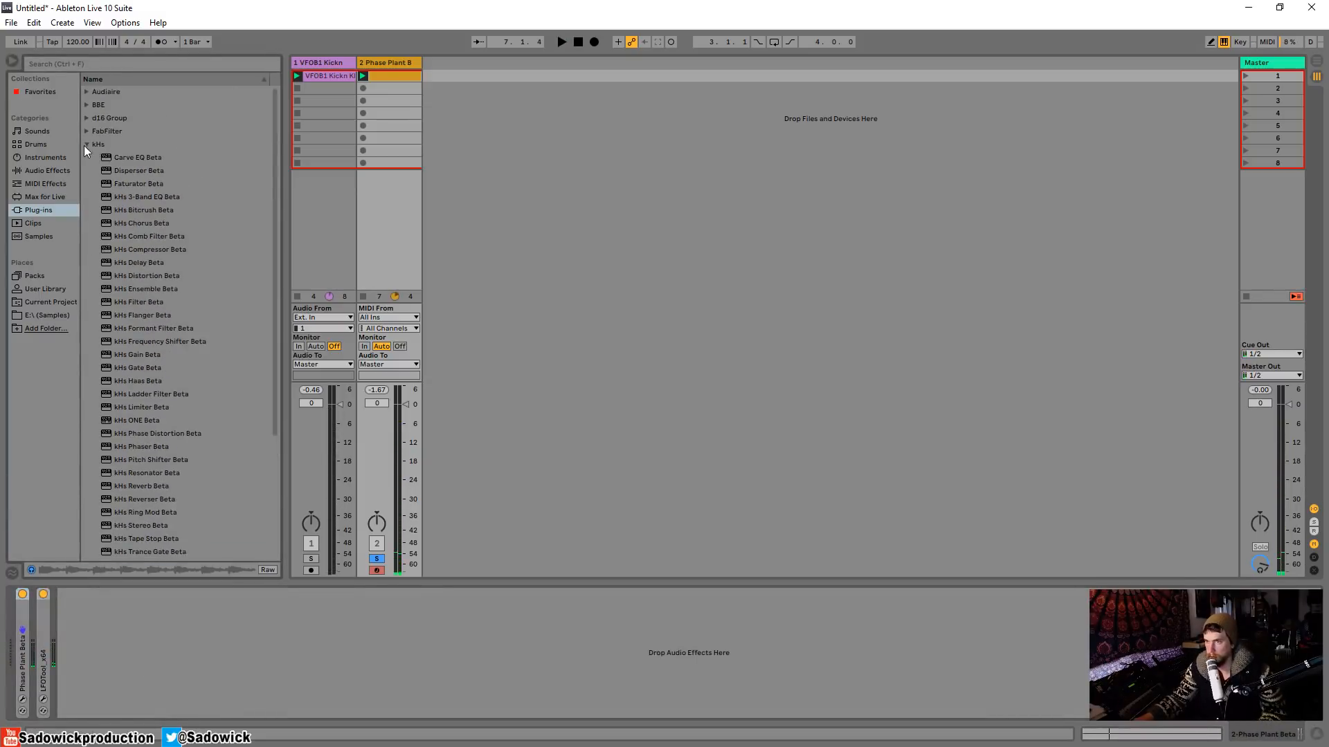
left_click(86, 143)
left_click(85, 131)
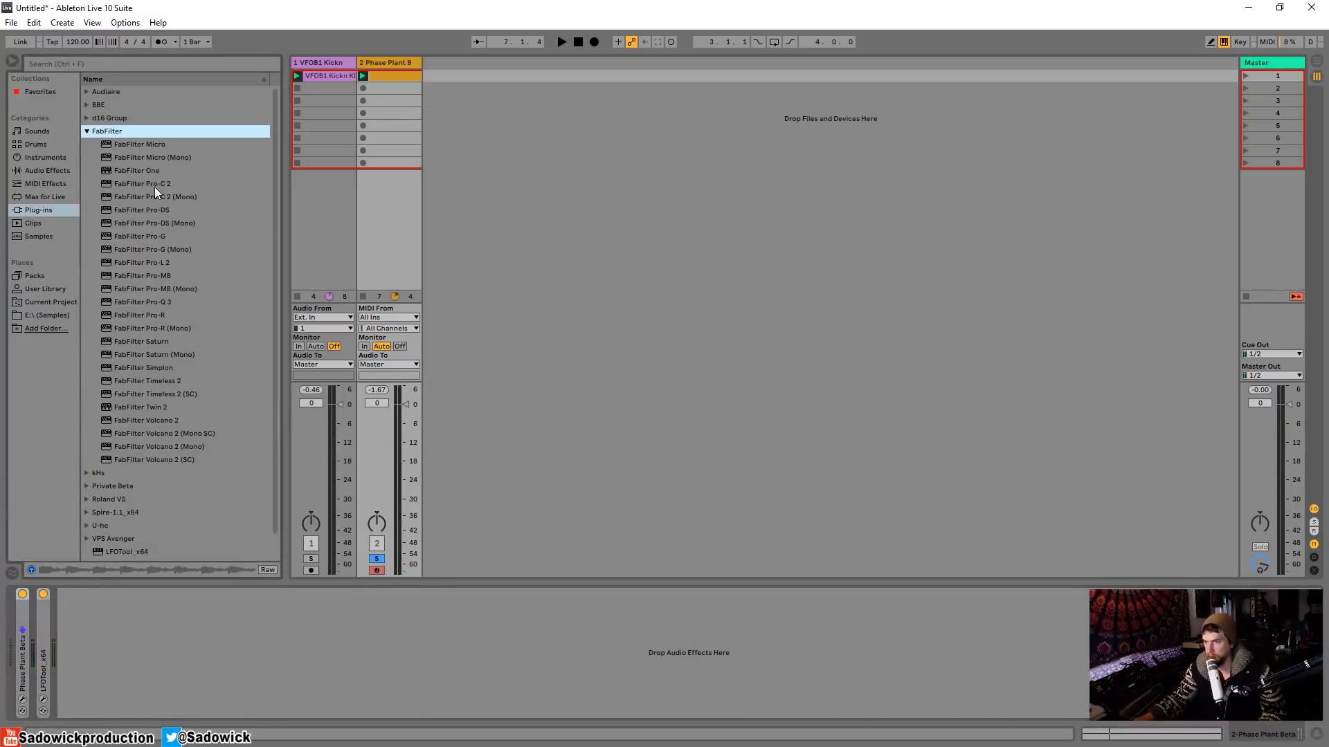
left_click(164, 303)
left_click_drag(235, 639, 232, 646)
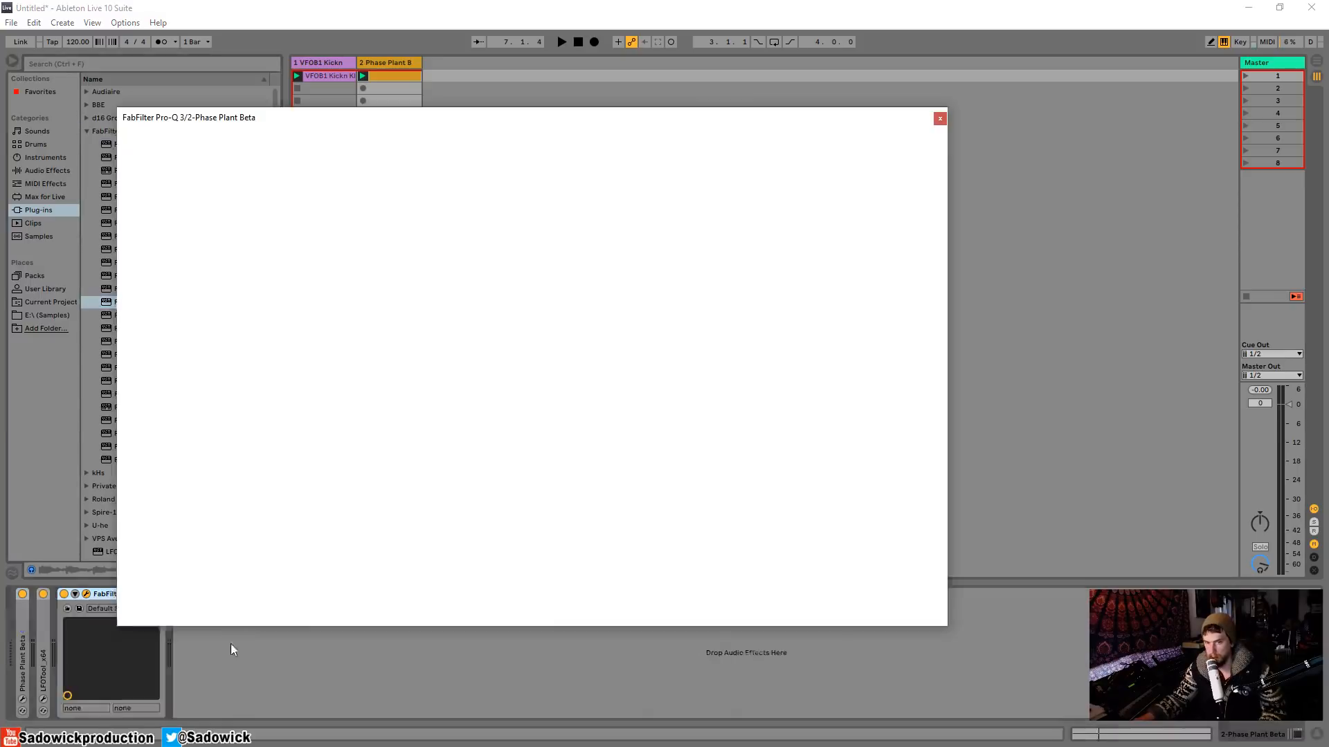
Create a Brickwall low cut in the bass range and a broad midrange bell cut of about 6 dB in Pro-Q 3
left_click(137, 323)
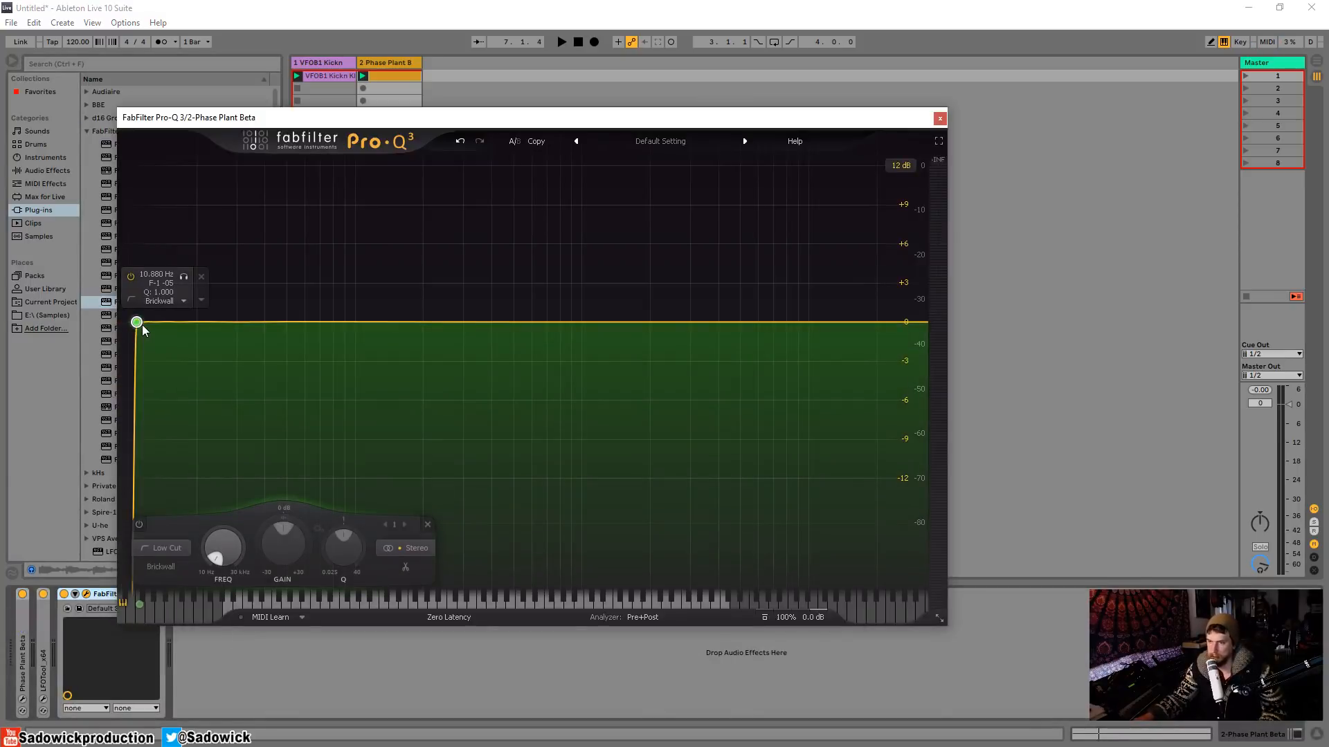
left_click_drag(139, 326, 273, 326)
key("space")
left_click_drag(563, 323, 571, 398)
scroll(570, 398, "up", 5)
scroll(570, 398, "down", 10)
Add a 12 dB/oct high cut and a shallow upper bell cut, and ease the midrange bell to about -3 dB at a lower frequency
left_click(905, 322)
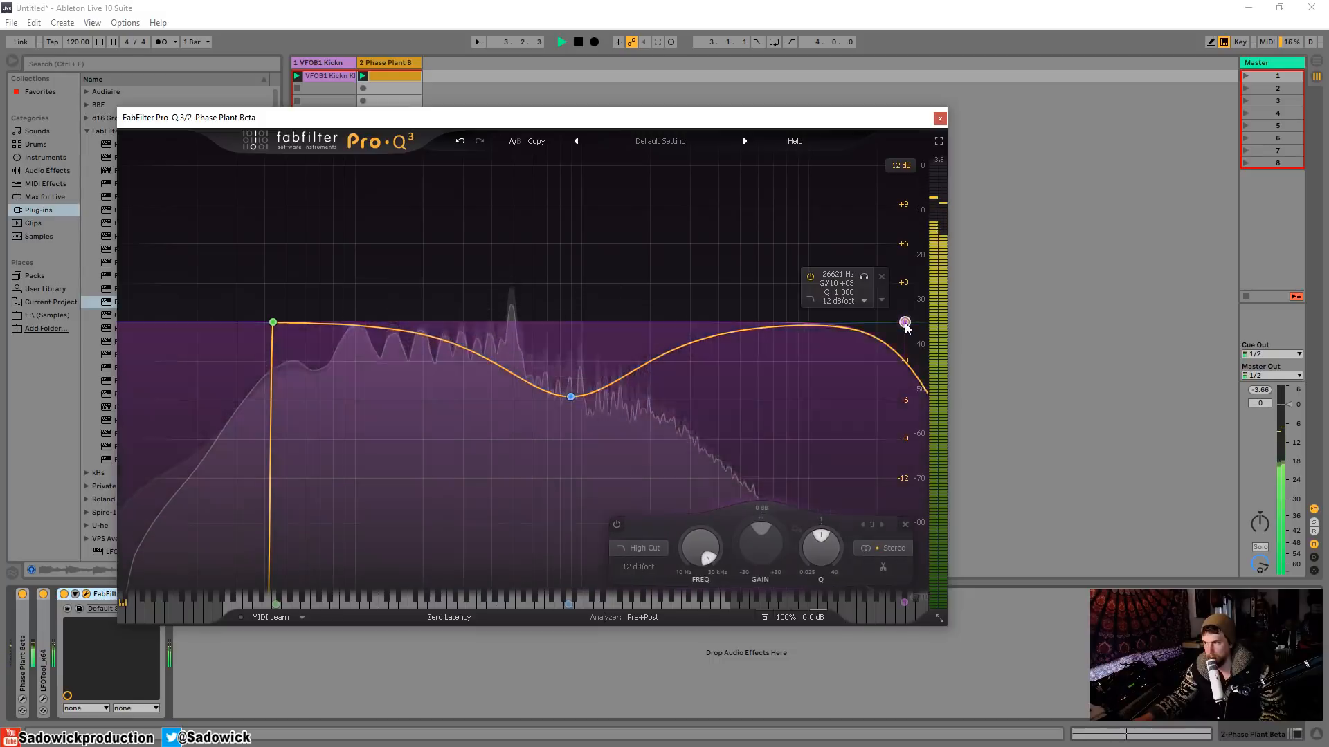
left_click_drag(904, 321, 859, 347)
left_click_drag(570, 396, 467, 360)
left_click_drag(707, 324, 692, 355)
left_click(939, 119)
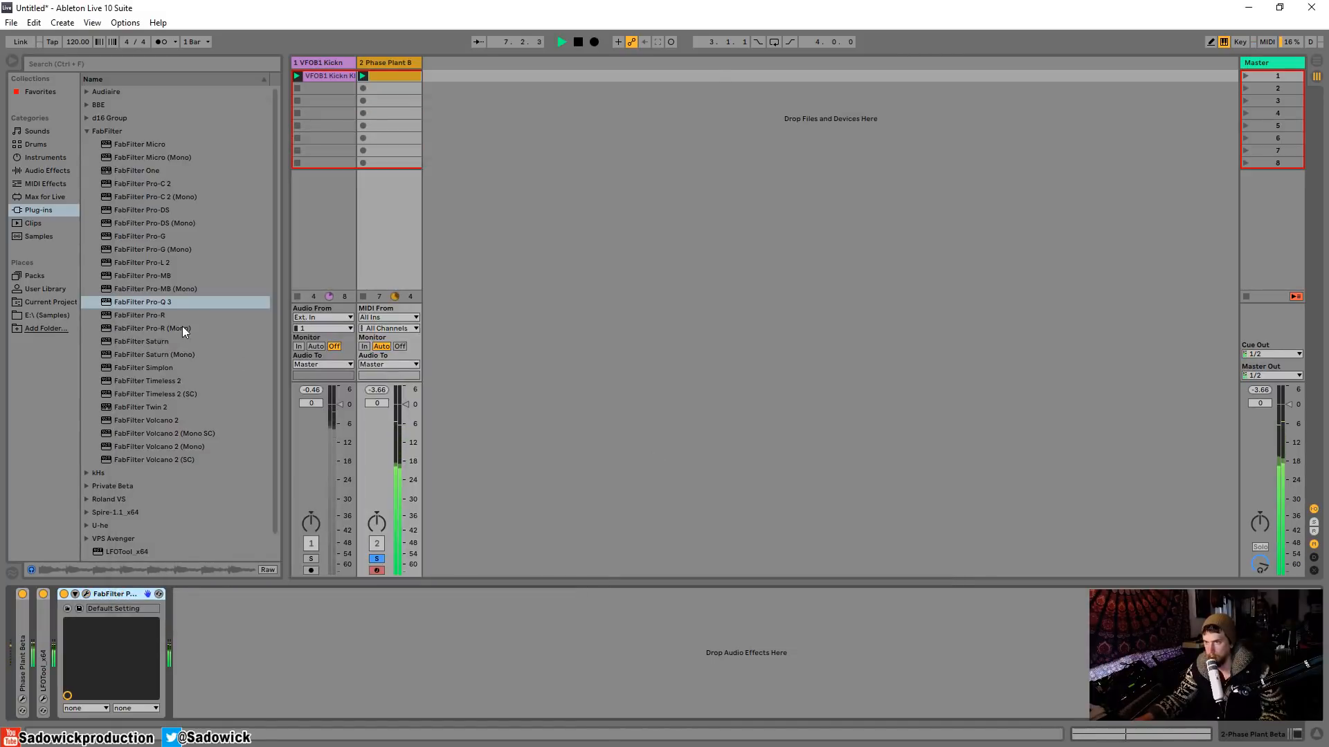
Add FabFilter Saturn after Pro-Q 3 on the Phase Plant track
left_click(86, 131)
left_click(87, 130)
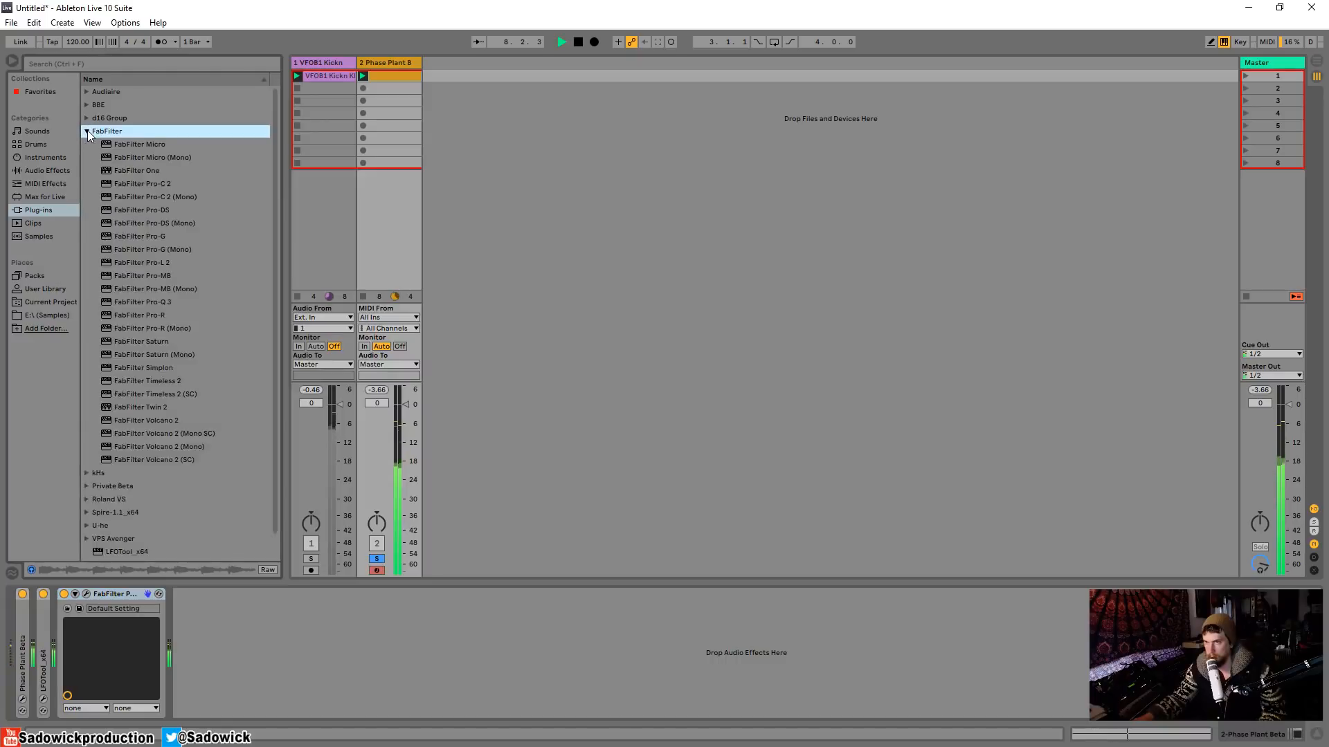
left_click_drag(118, 343, 349, 637)
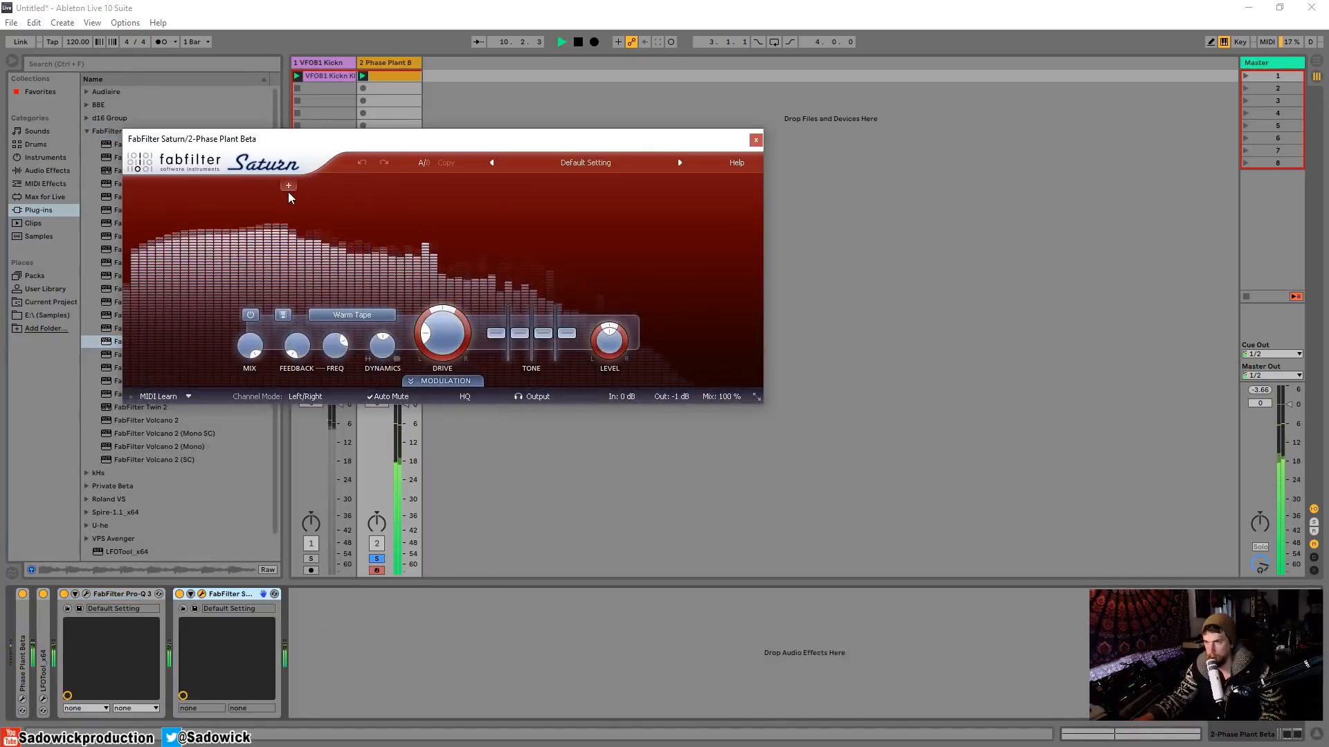
Split Saturn into four bands and lower Band 3's level to -10.36 dB
left_click(513, 183)
left_click_drag(459, 239, 472, 259)
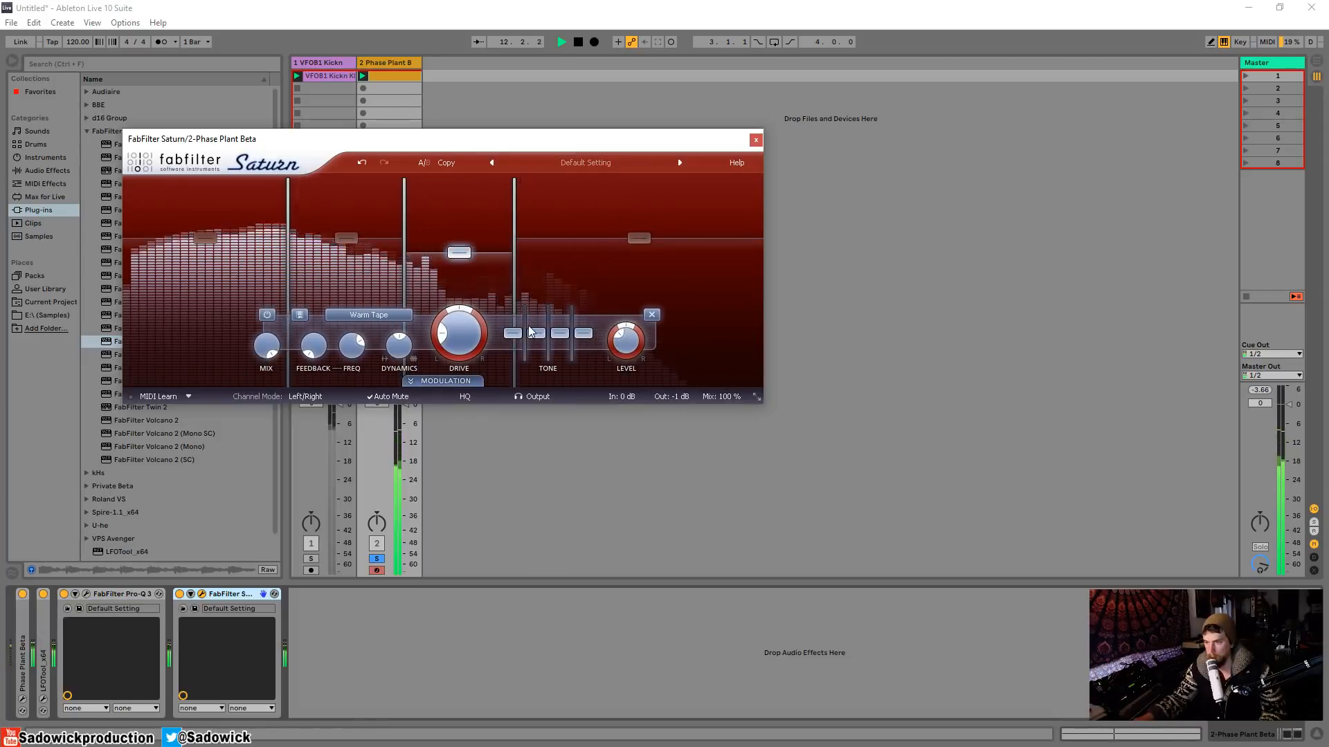
Move LFOTool to the end of the device chain, after Saturn, and restart playback
key("space")
left_click_drag(43, 657, 284, 657)
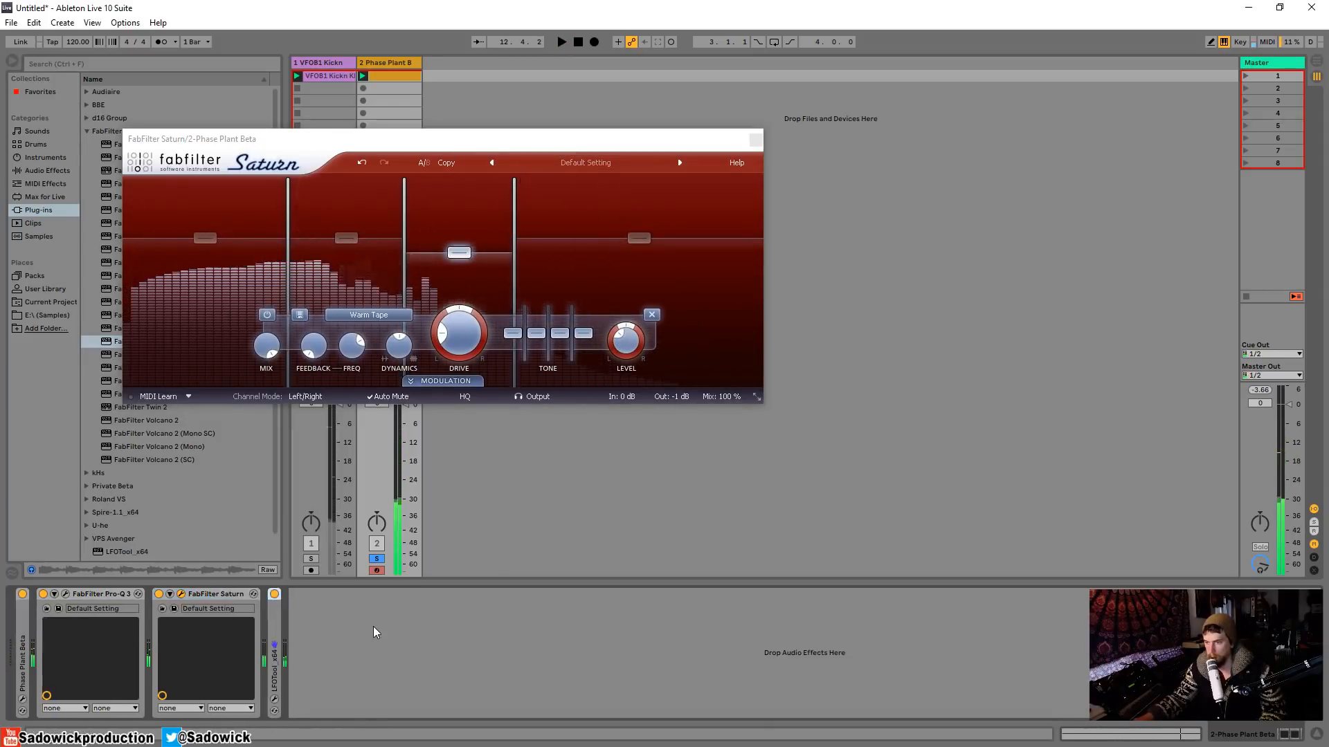
key("space")
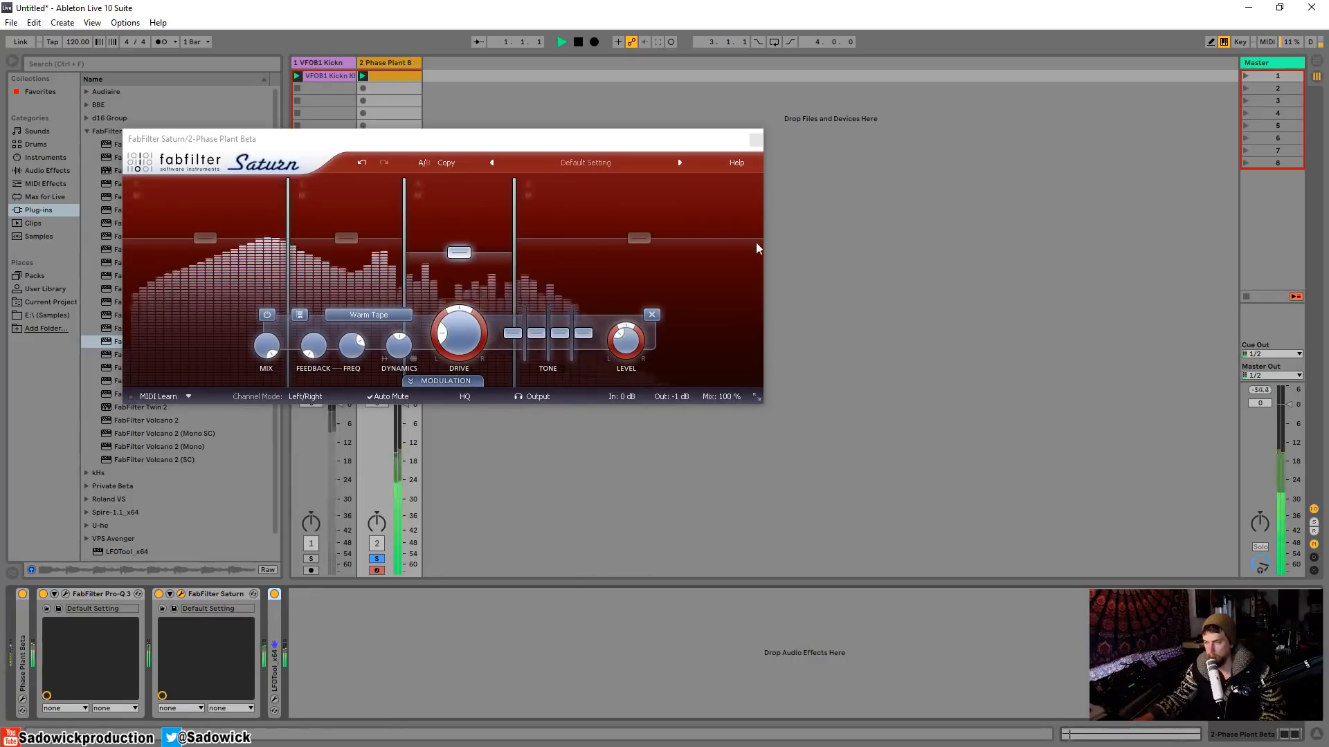
Raise the top band slightly, split it at about 6192 Hz, and solo only Band 4
left_click(638, 237)
left_click_drag(638, 236, 638, 234)
left_click(527, 184)
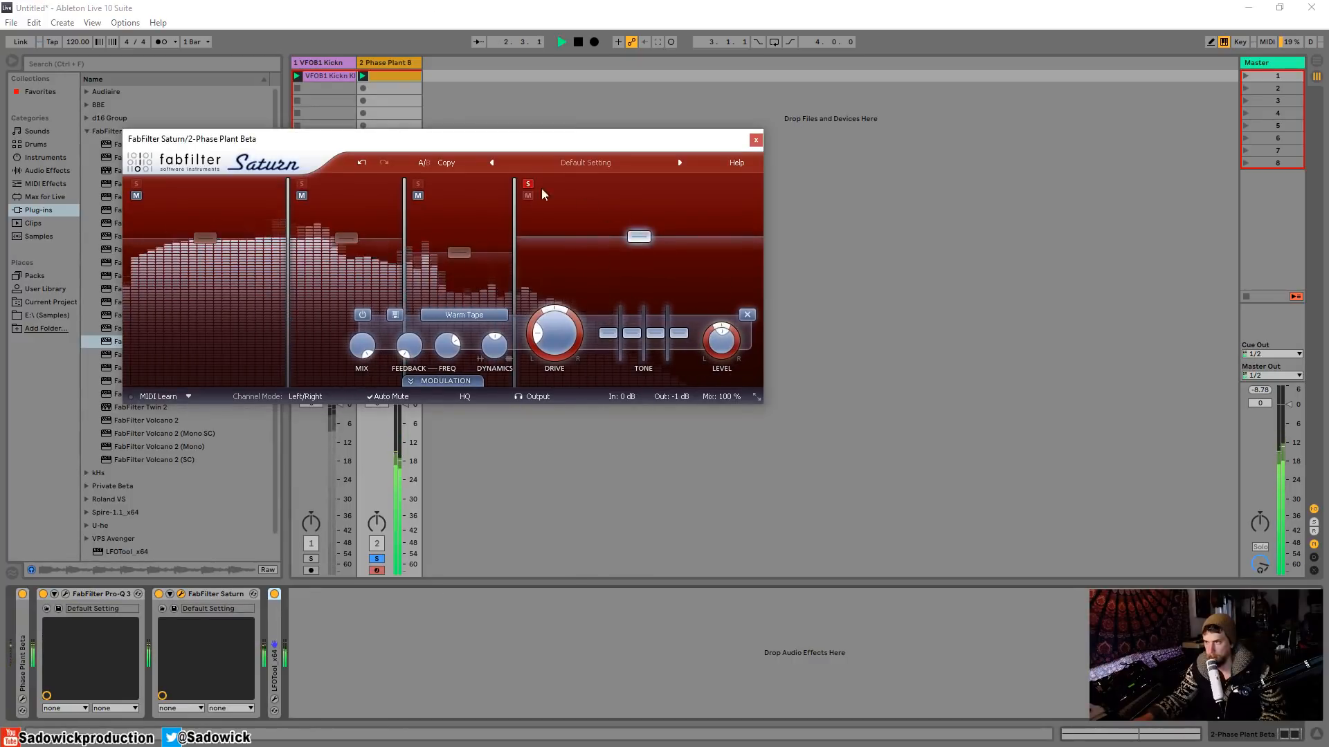
left_click(653, 186)
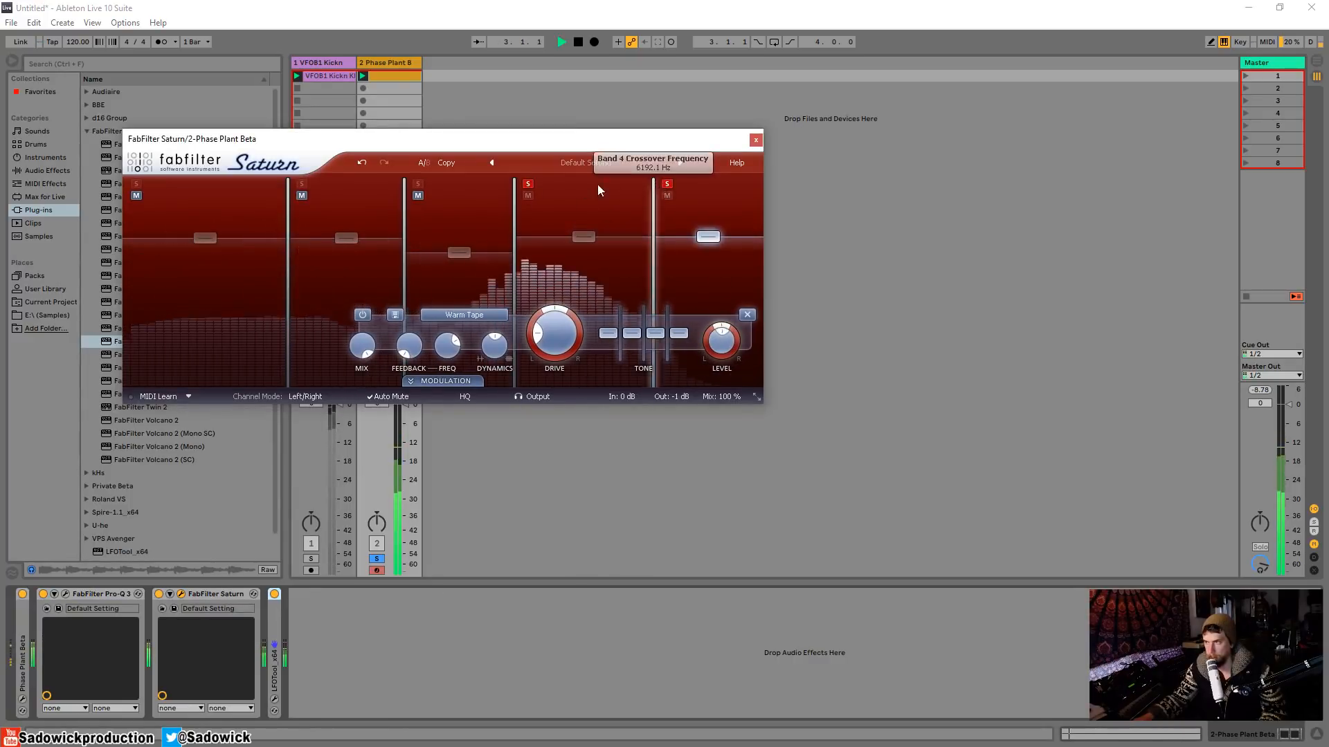
left_click(667, 184)
left_click(528, 184)
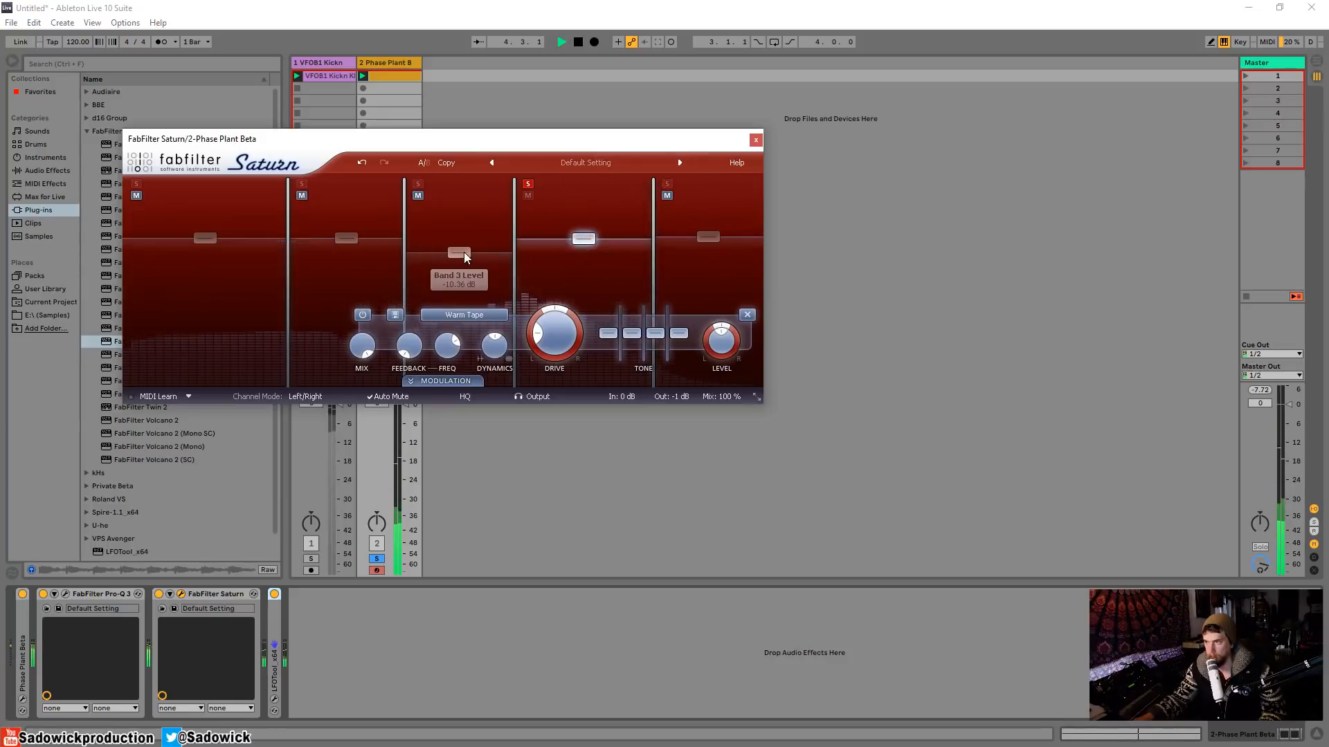
Solo Band 3 together with Band 4 and raise Band 3's level slightly
left_click(418, 184)
key("space")
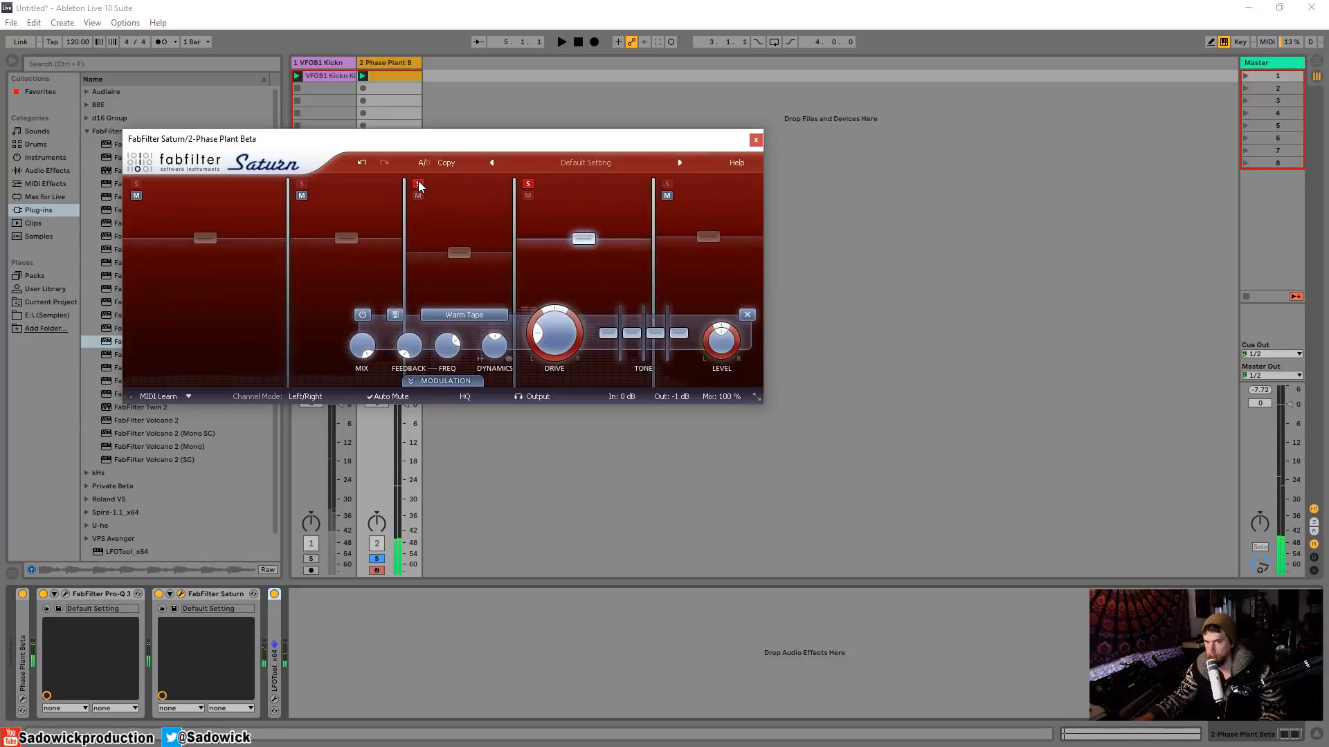
key("space")
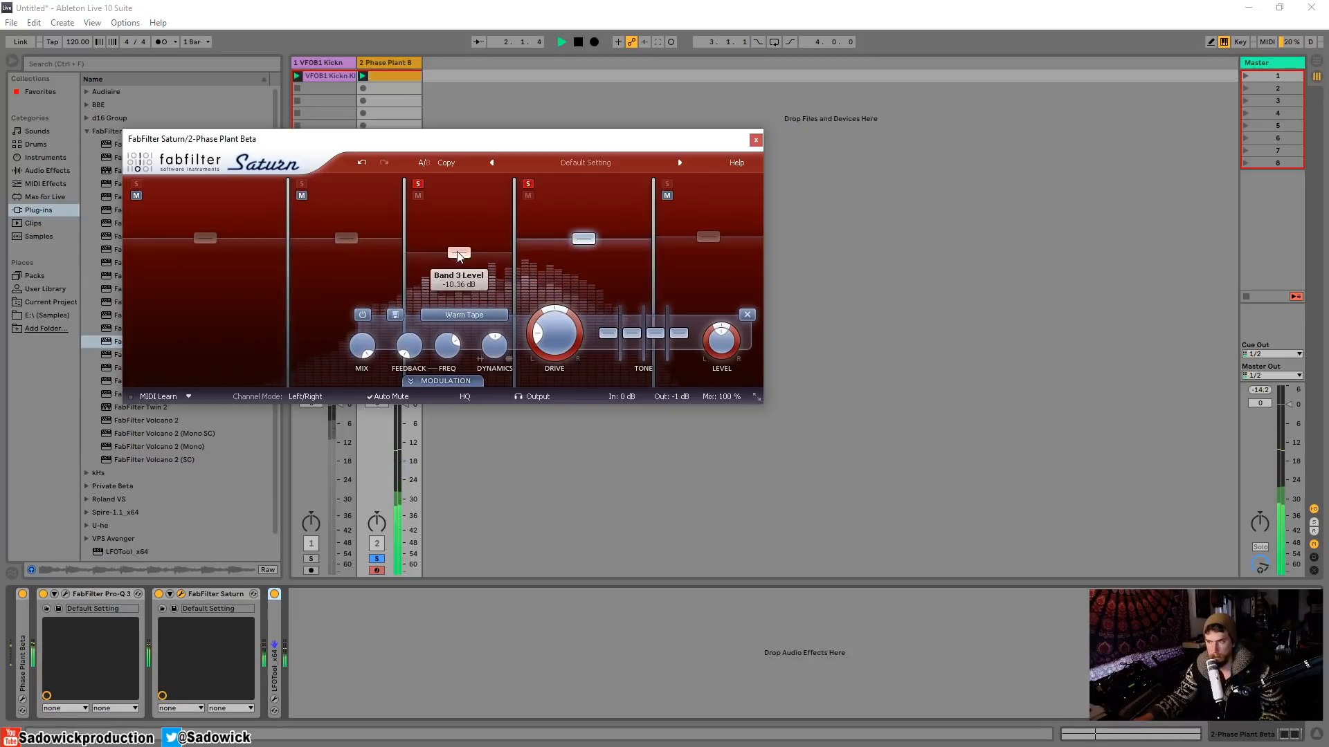
left_click_drag(459, 252, 459, 246)
key("space")
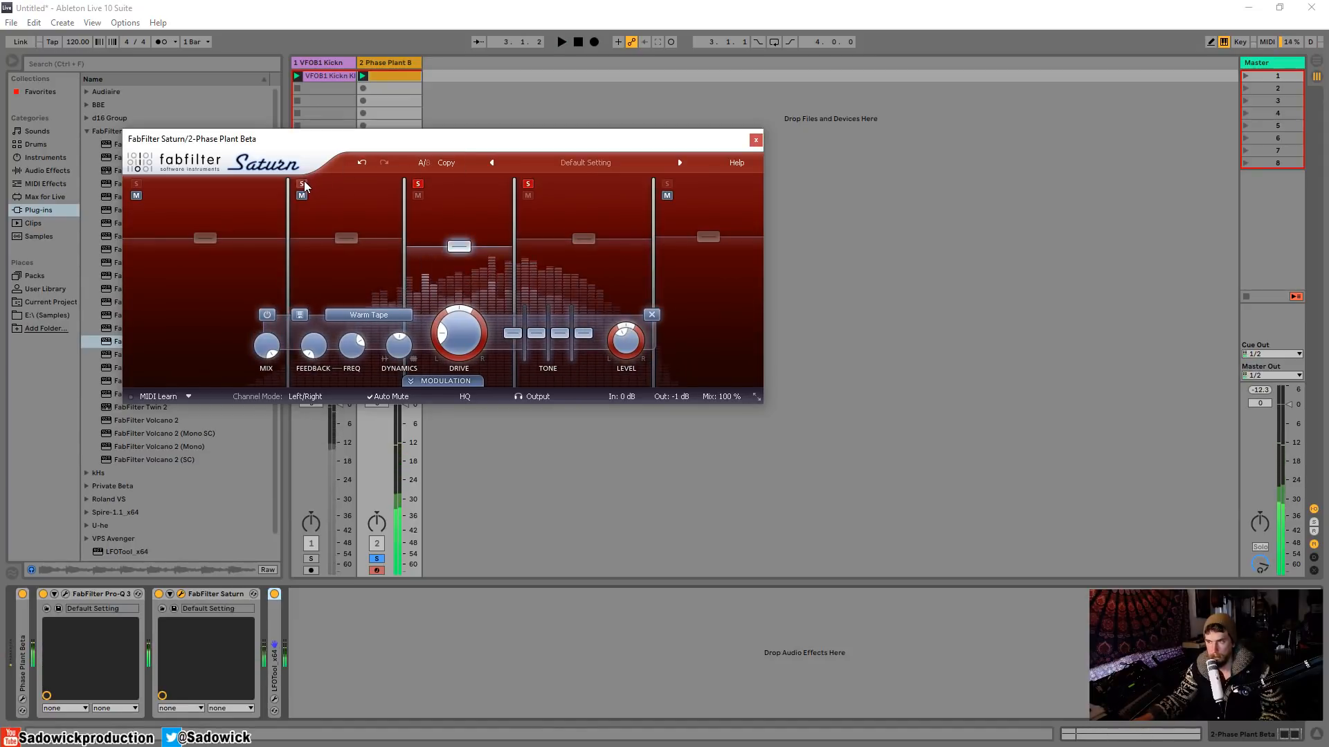
key("space")
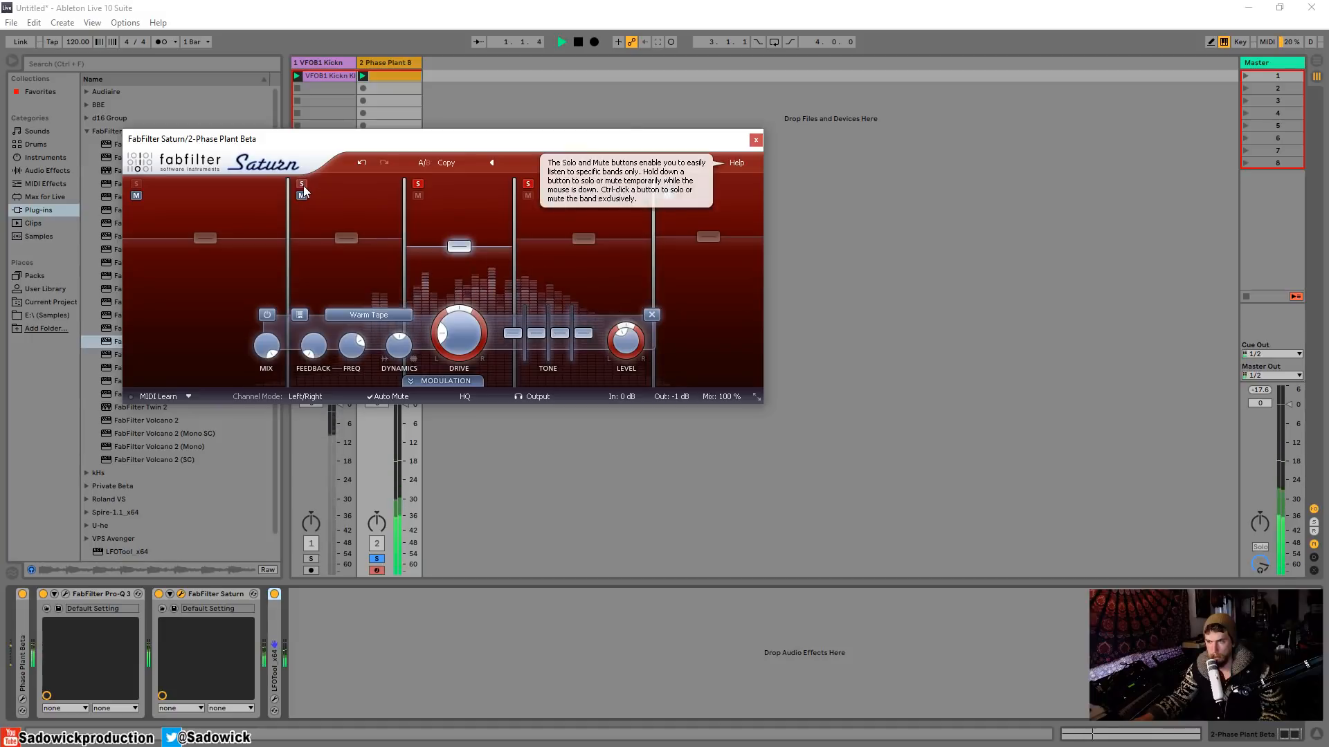
Add Band 2 to the soloed bands and lower Band 1's level slightly
left_click(302, 184)
left_click(346, 238)
left_click_drag(205, 238, 214, 259)
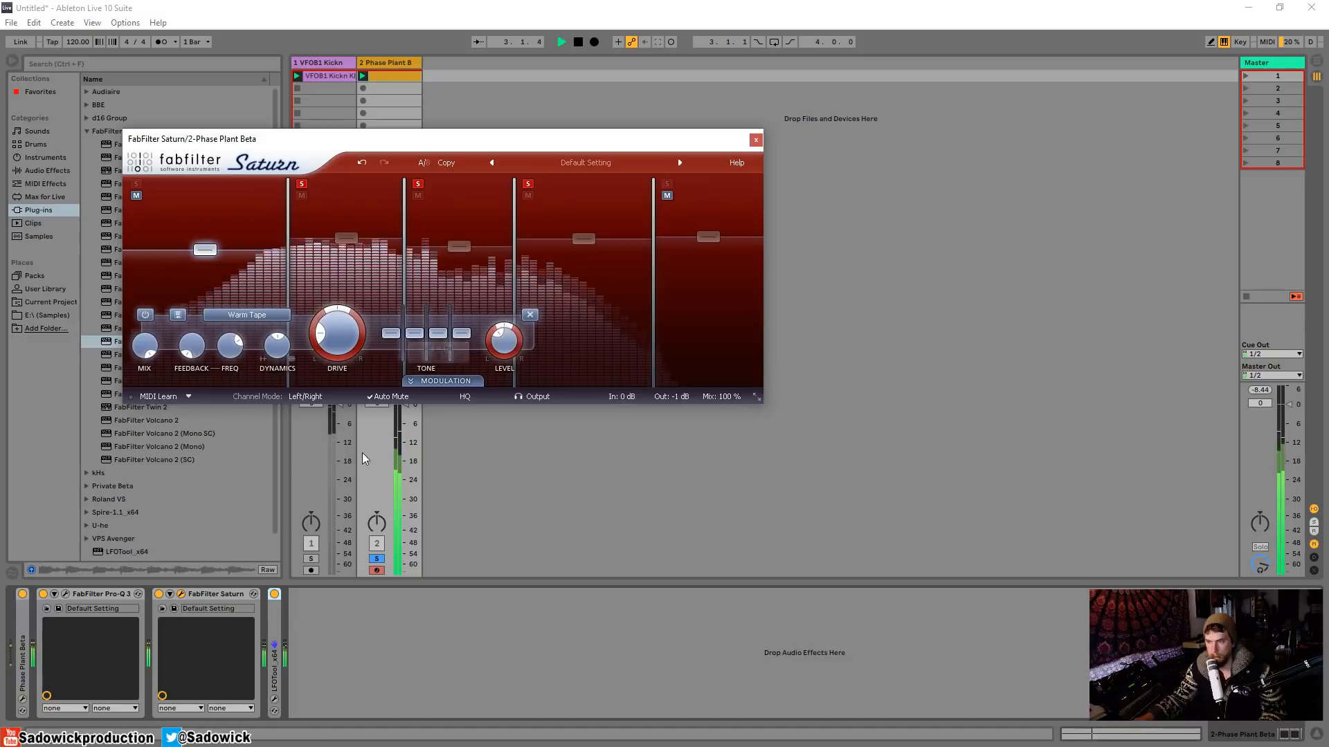
Set Band 4's distortion style to Old Tape with 57.34% drive, and solo Band 4 alone
left_click(583, 238)
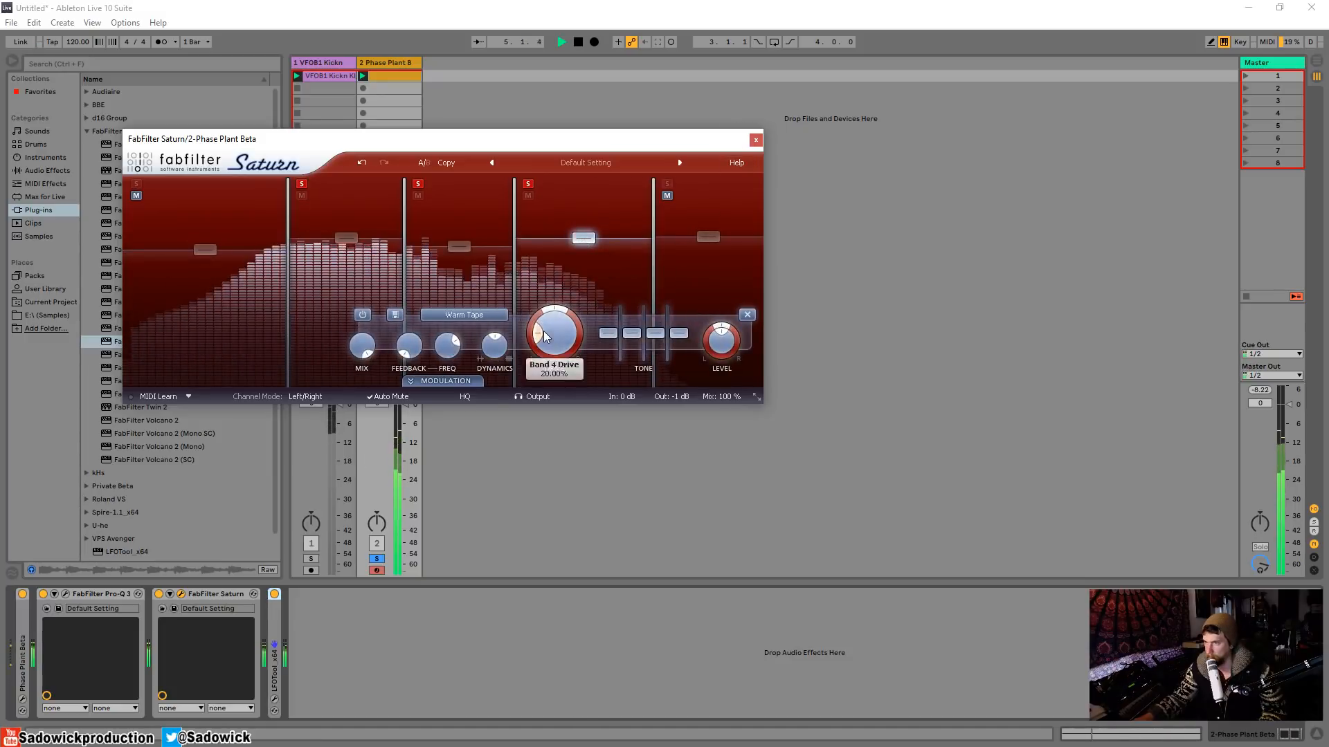
left_click(463, 314)
left_click(460, 408)
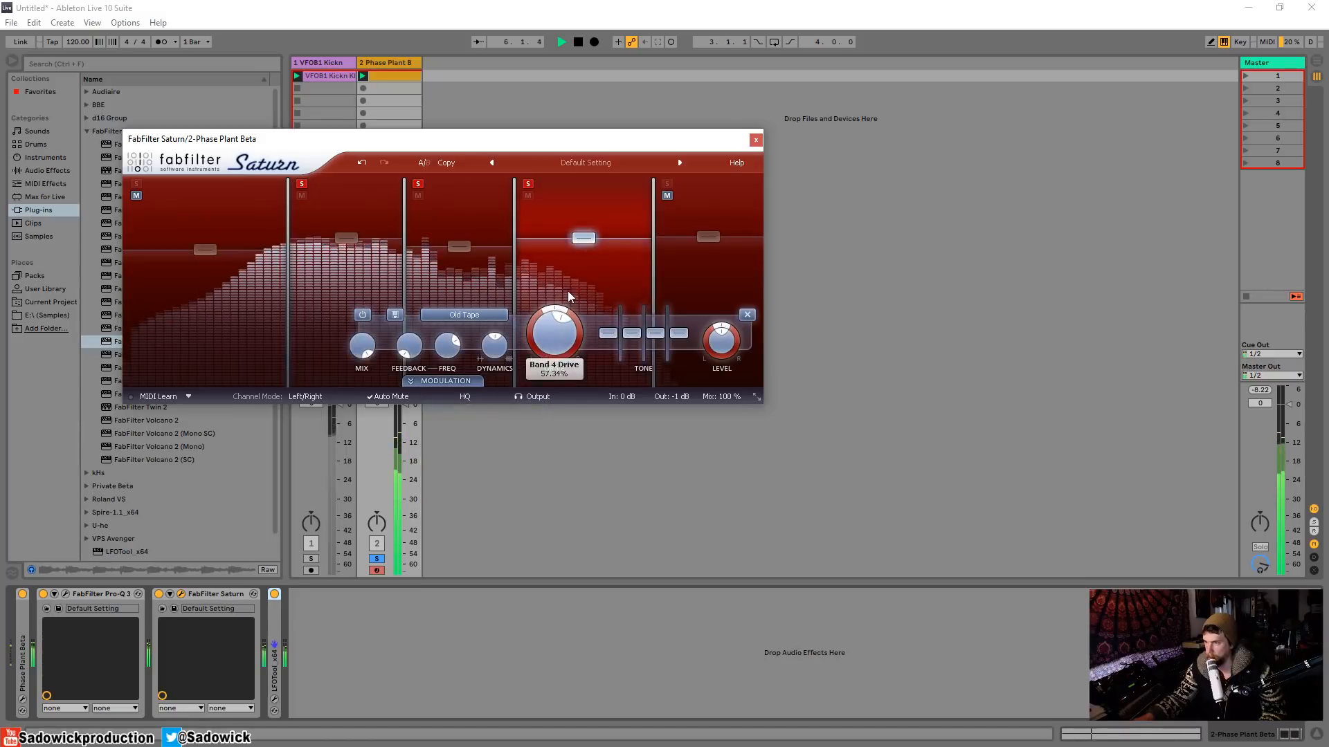
left_click(527, 184)
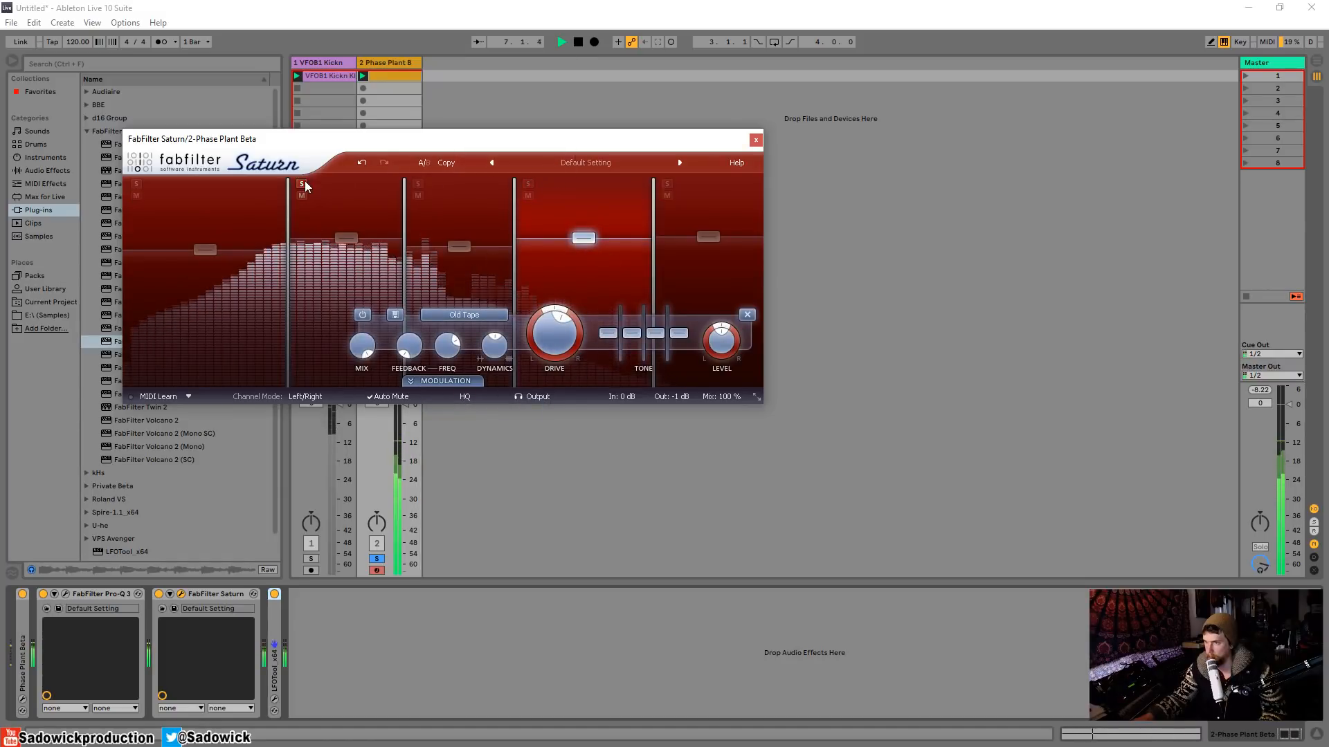
left_click(527, 183)
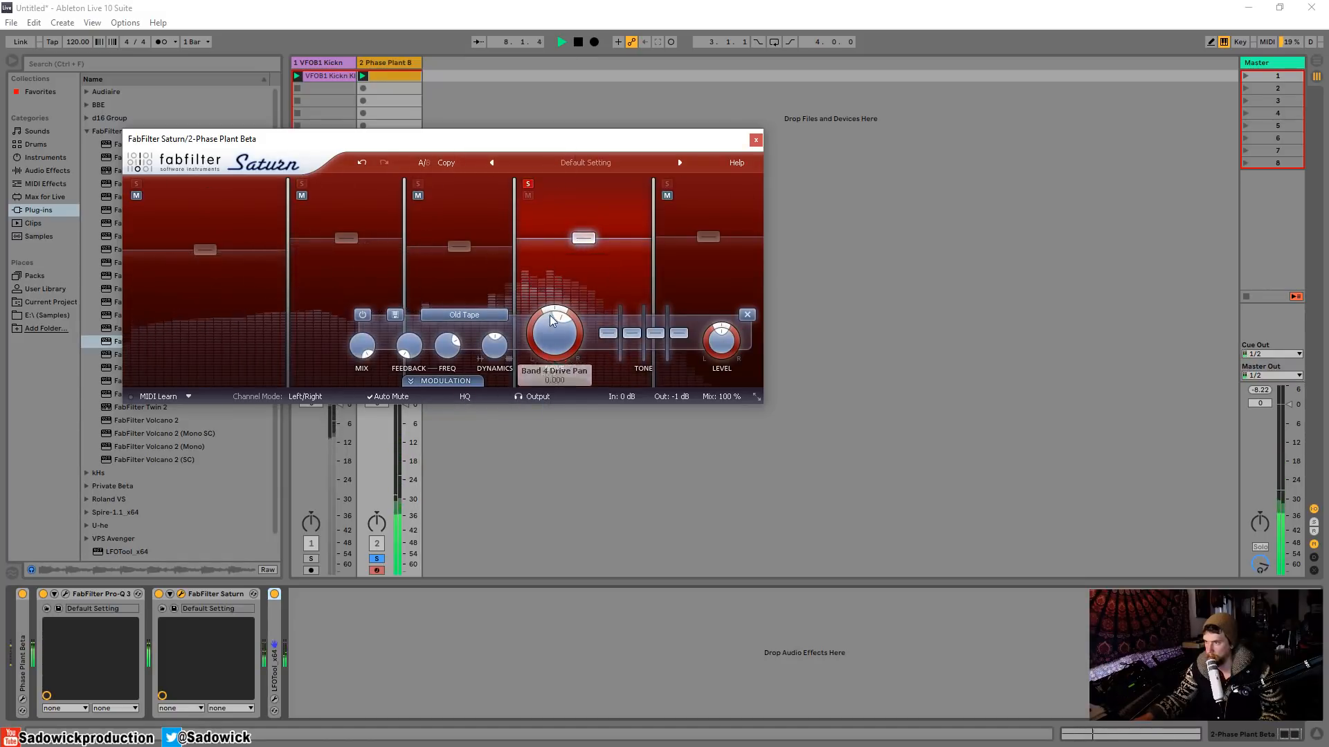
Set Band 4's distortion style to Clean Tube with 44.15% drive, and turn off the band's solo
left_click(464, 315)
left_click(462, 359)
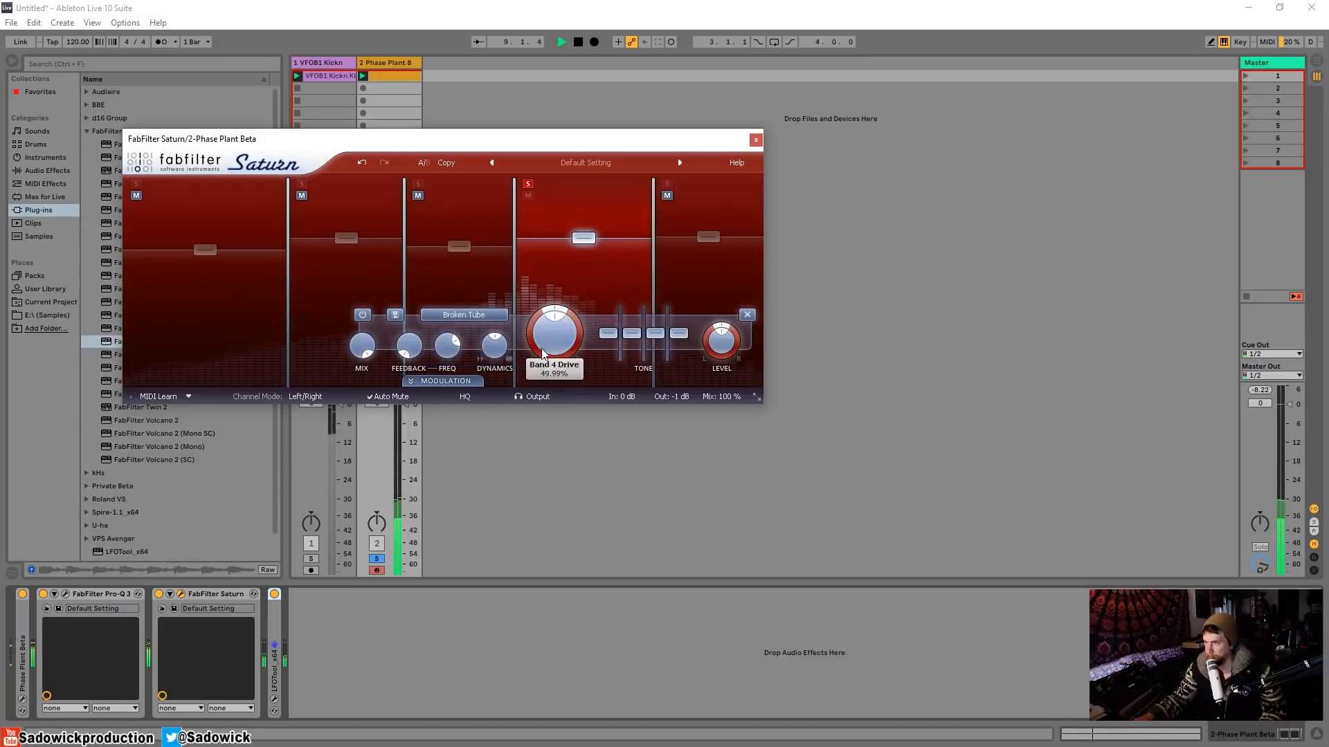
left_click(463, 315)
left_click(465, 331)
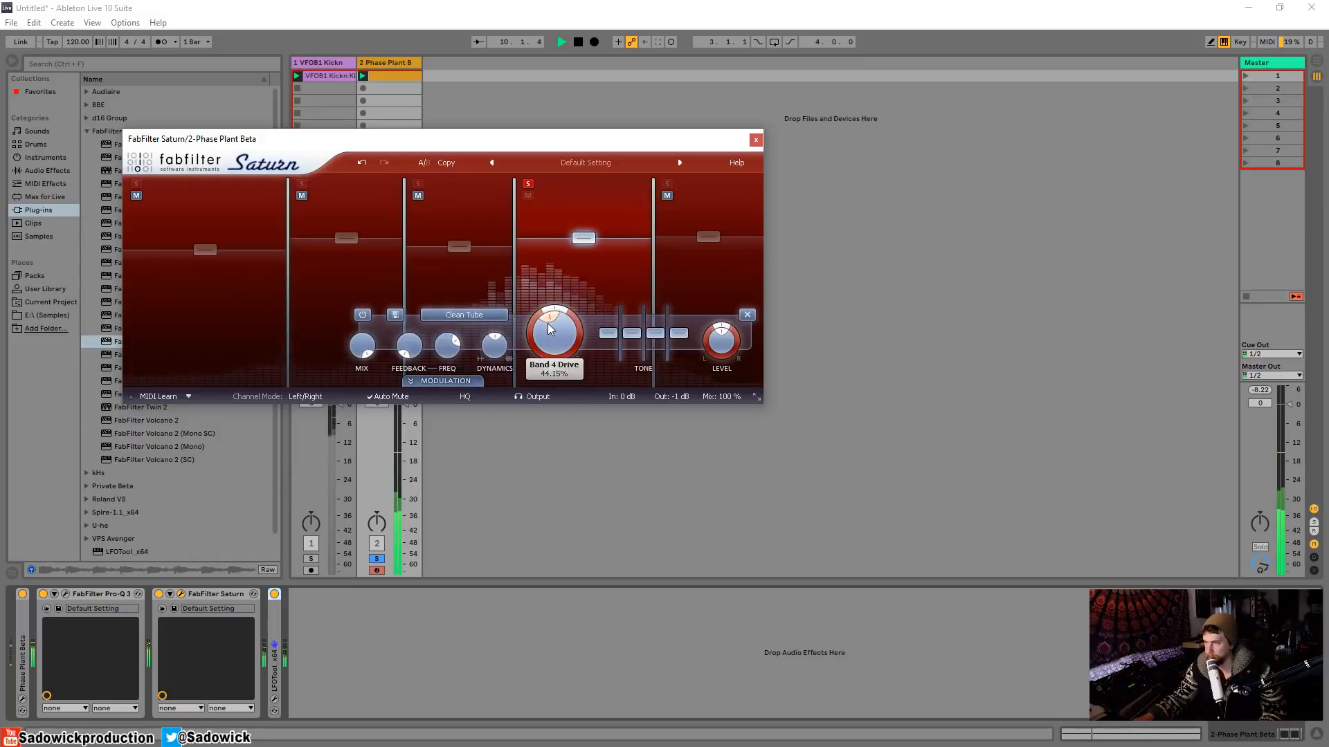
left_click(528, 183)
Lower the levels of Bands 4 and 3 slightly, bypass LFOTool, and close the Saturn window
left_click_drag(584, 239, 584, 243)
left_click_drag(459, 247, 460, 251)
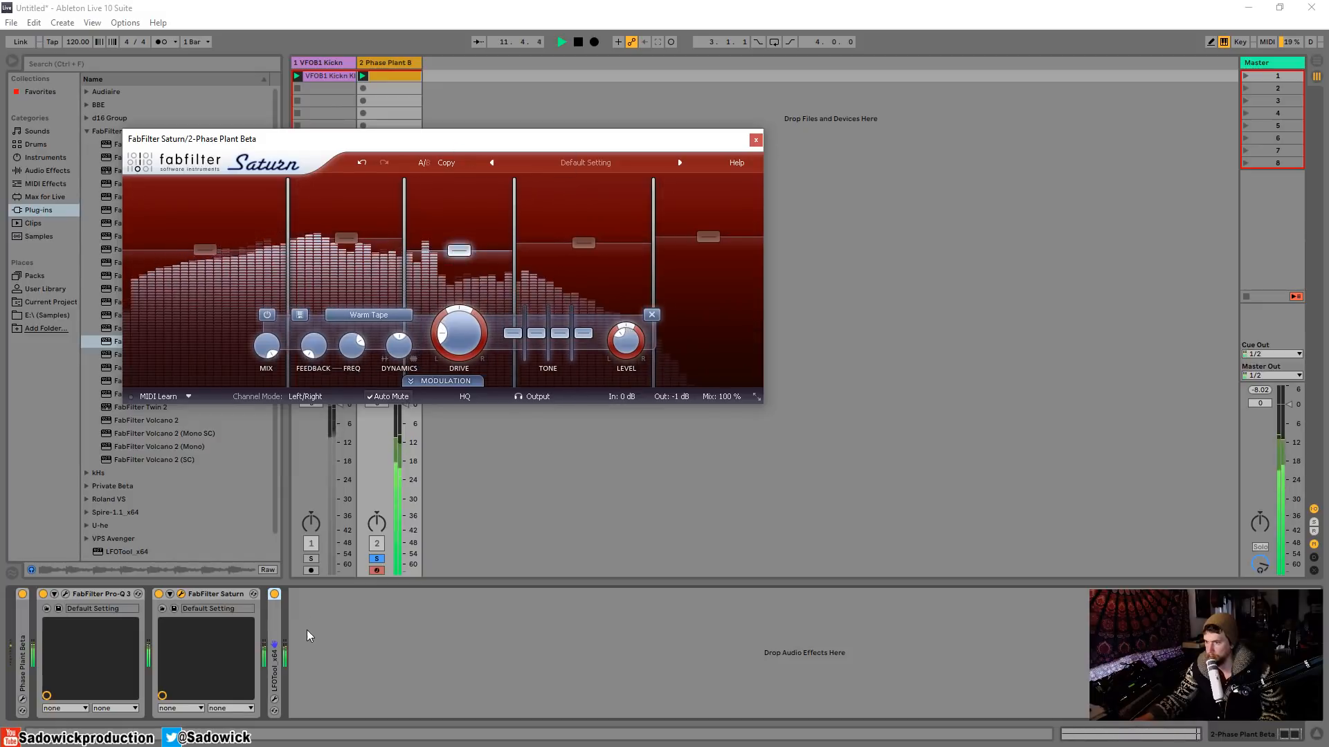
left_click(275, 594)
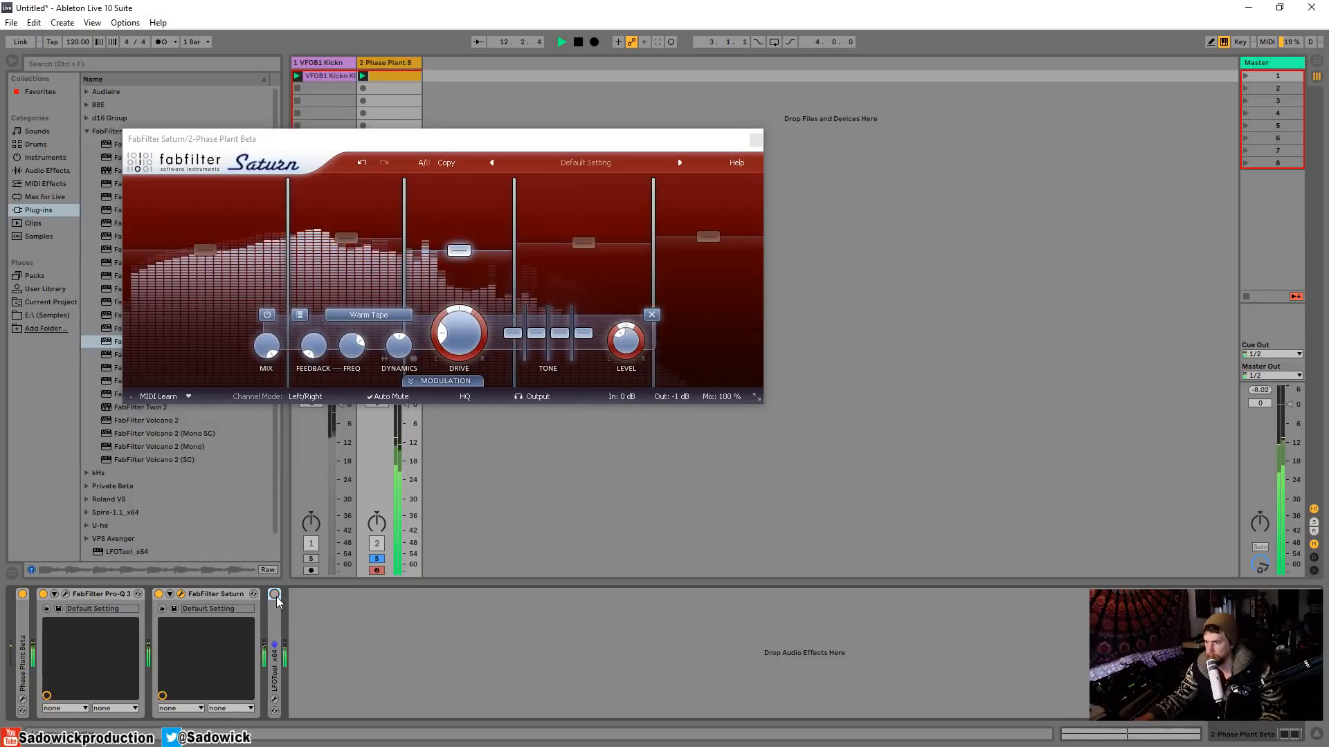
left_click(760, 140)
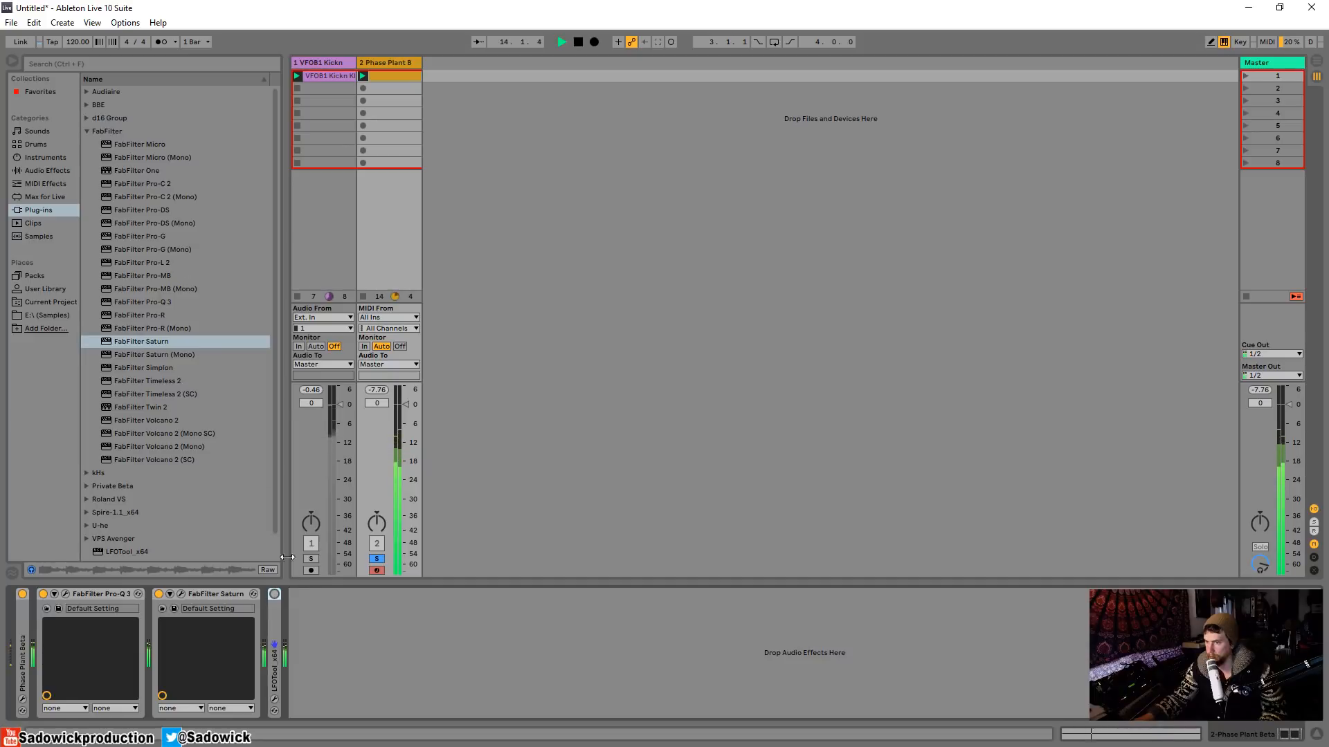
Add a Ping Pong Delay to the end of the Phase Plant track's device chain
left_click(43, 170)
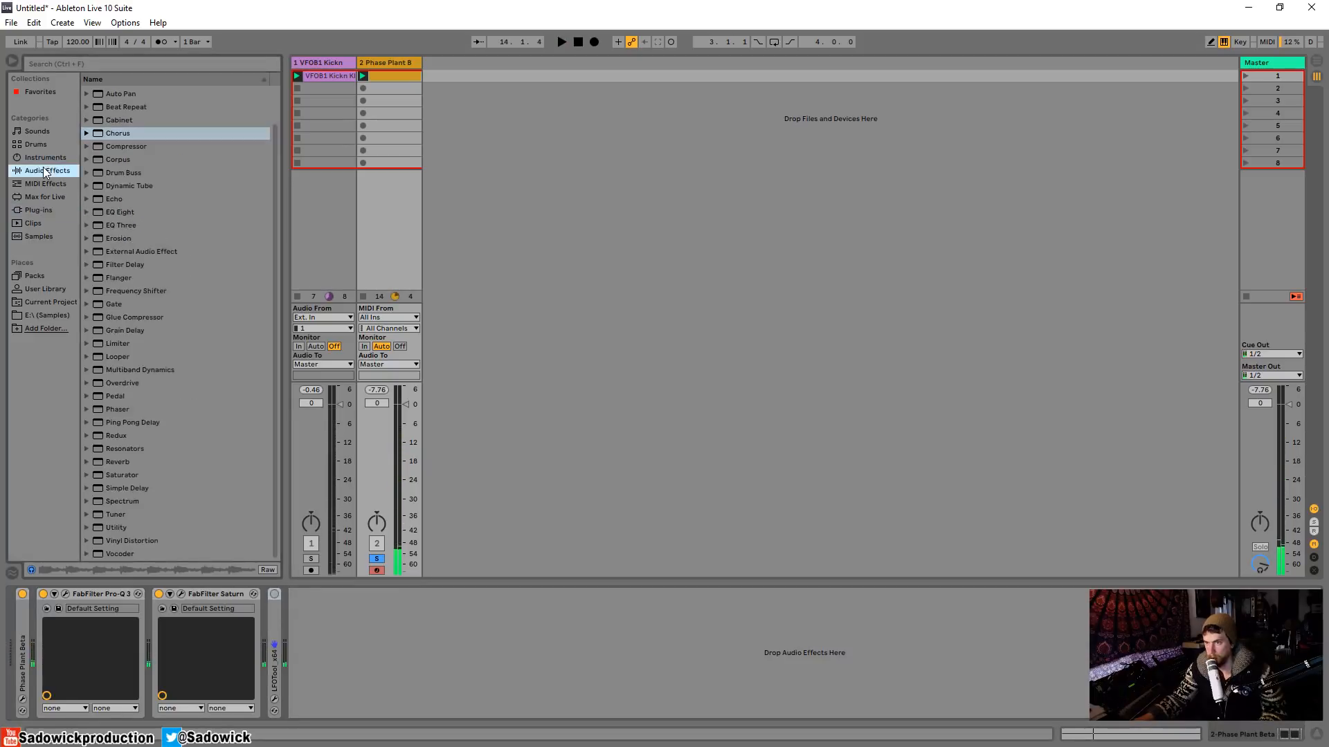
scroll(123, 111, "up", 3)
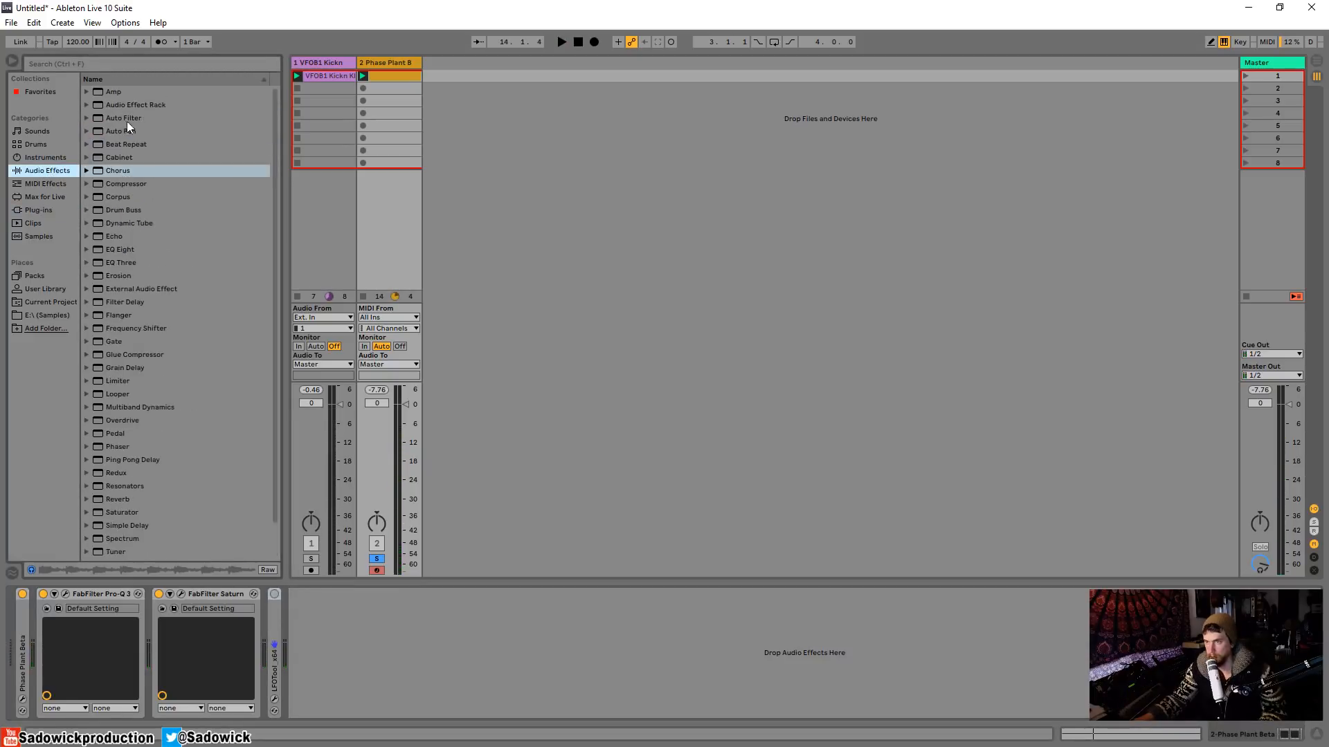
left_click_drag(117, 131, 197, 275)
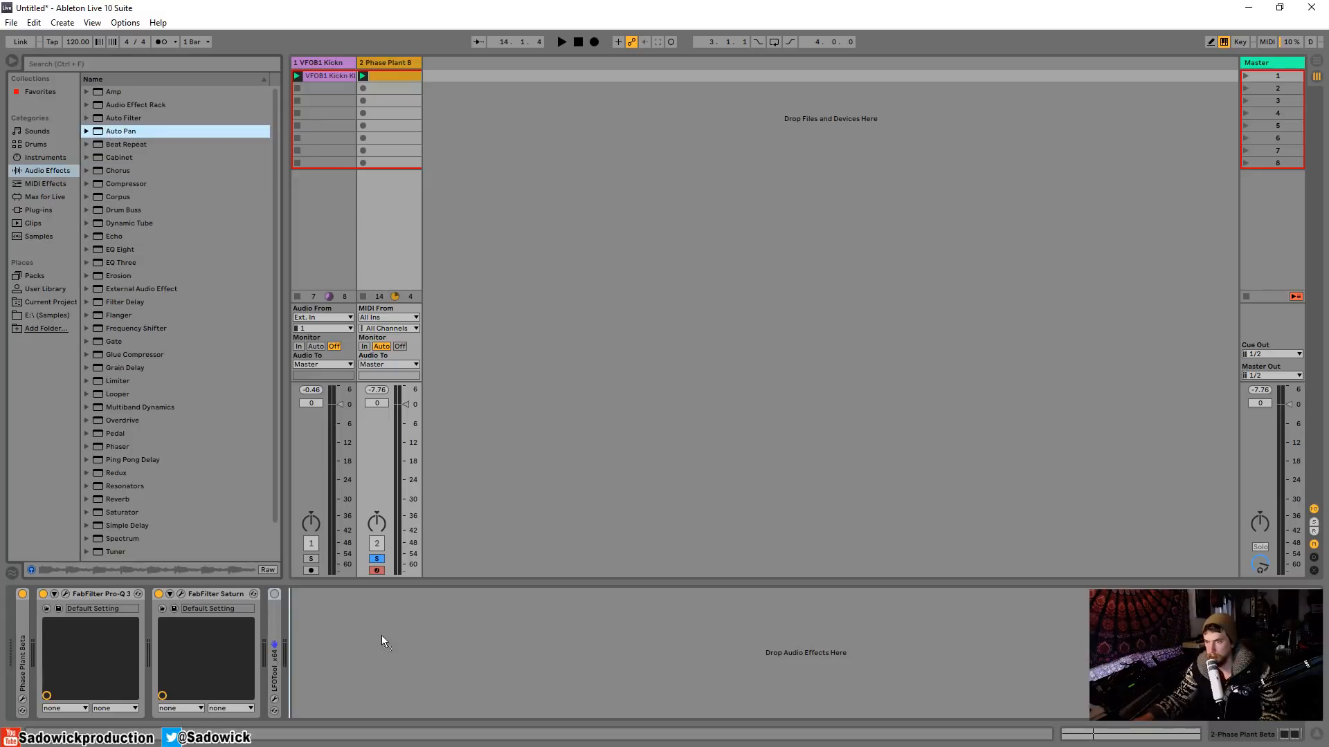
left_click_drag(381, 638, 154, 332)
scroll(153, 344, "down", 2)
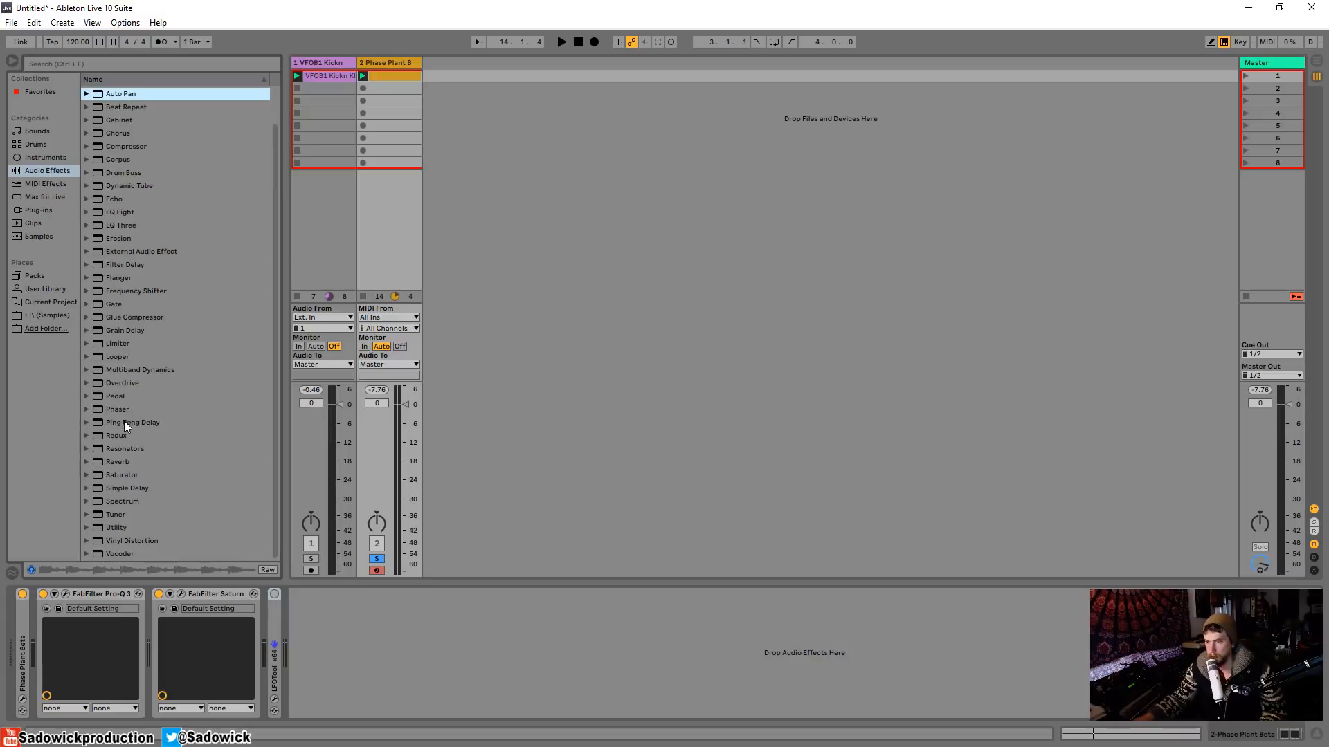
left_click_drag(123, 421, 373, 650)
Set the Ping Pong Delay's Dry/Wet to 17% during playback and place the device before LFOTool
key("space")
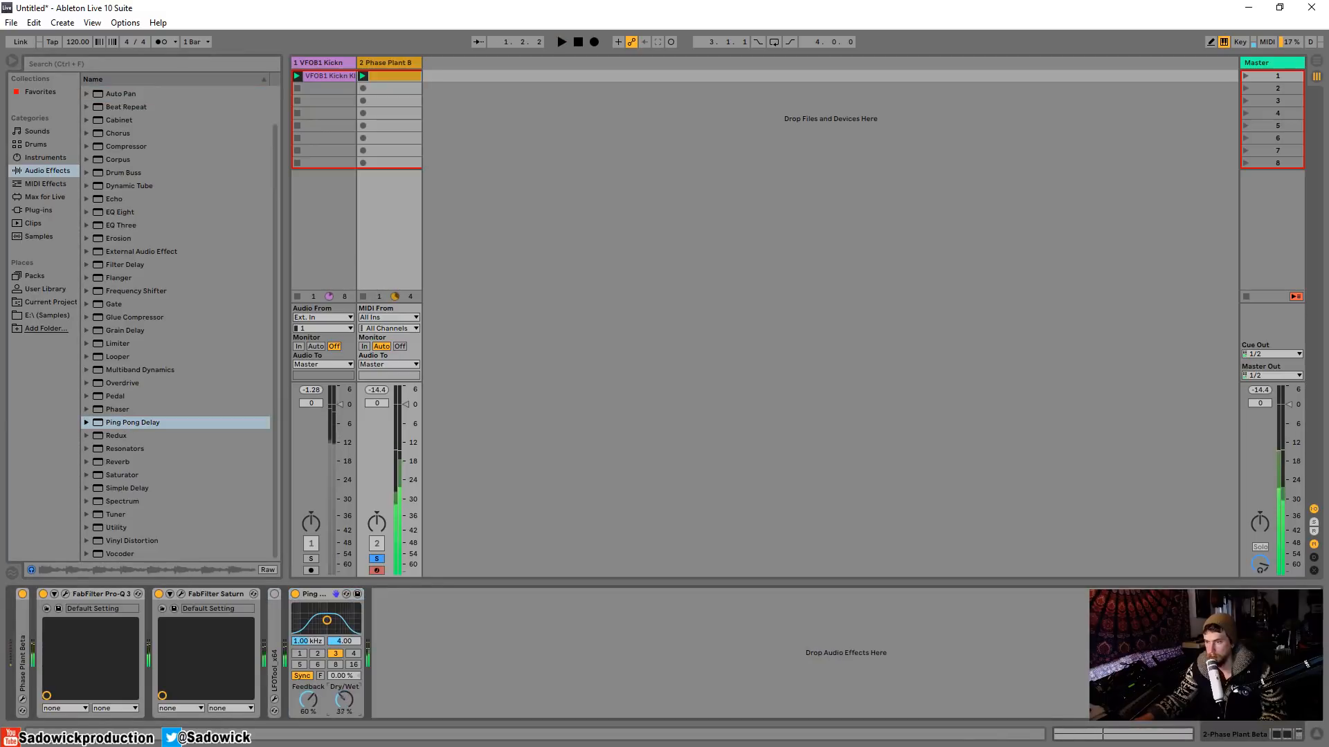
key("space")
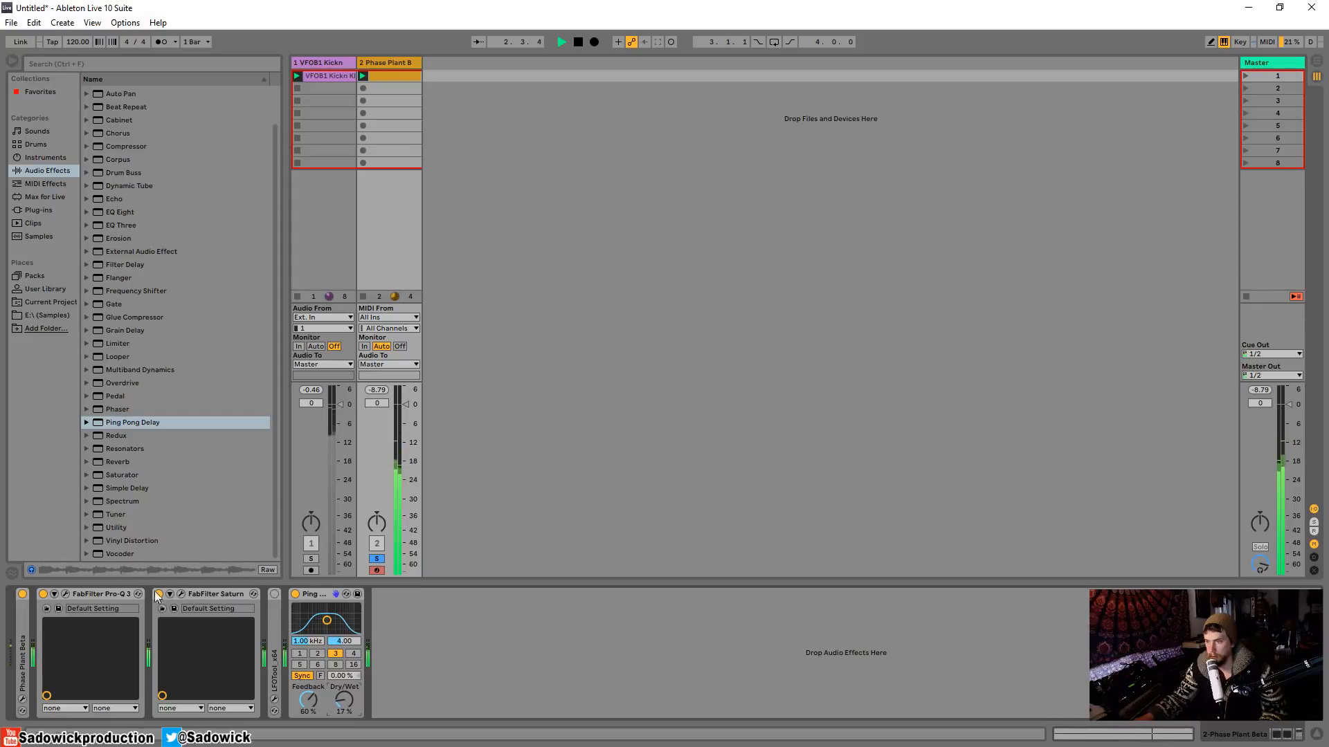
left_click_drag(309, 596, 254, 602)
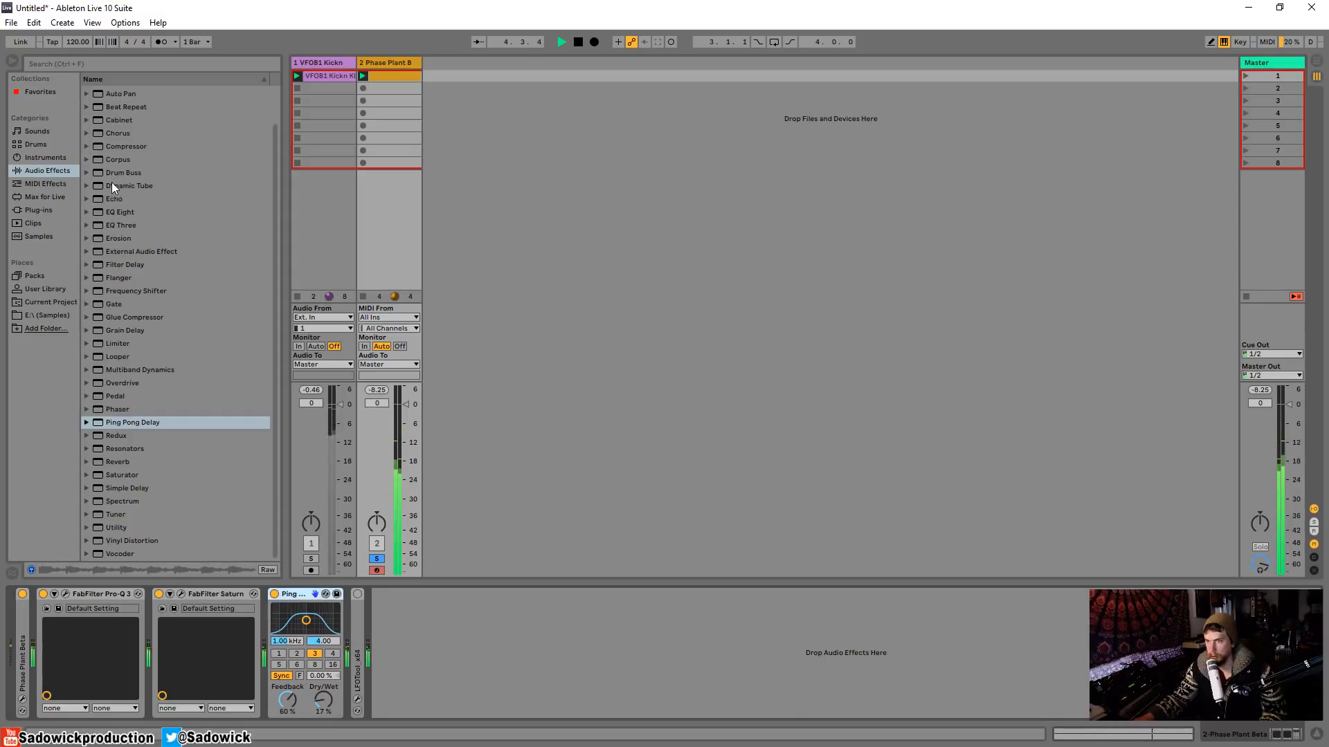
scroll(129, 176, "up", 1)
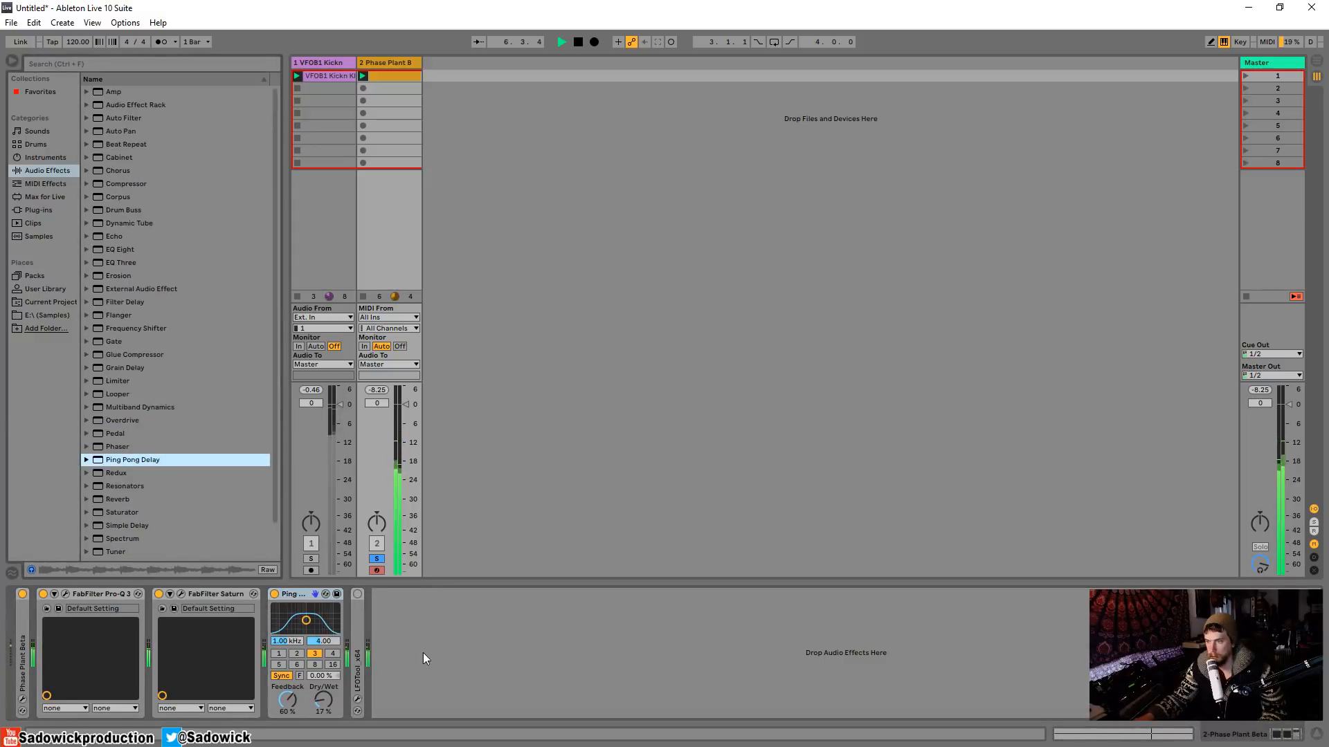
key("space")
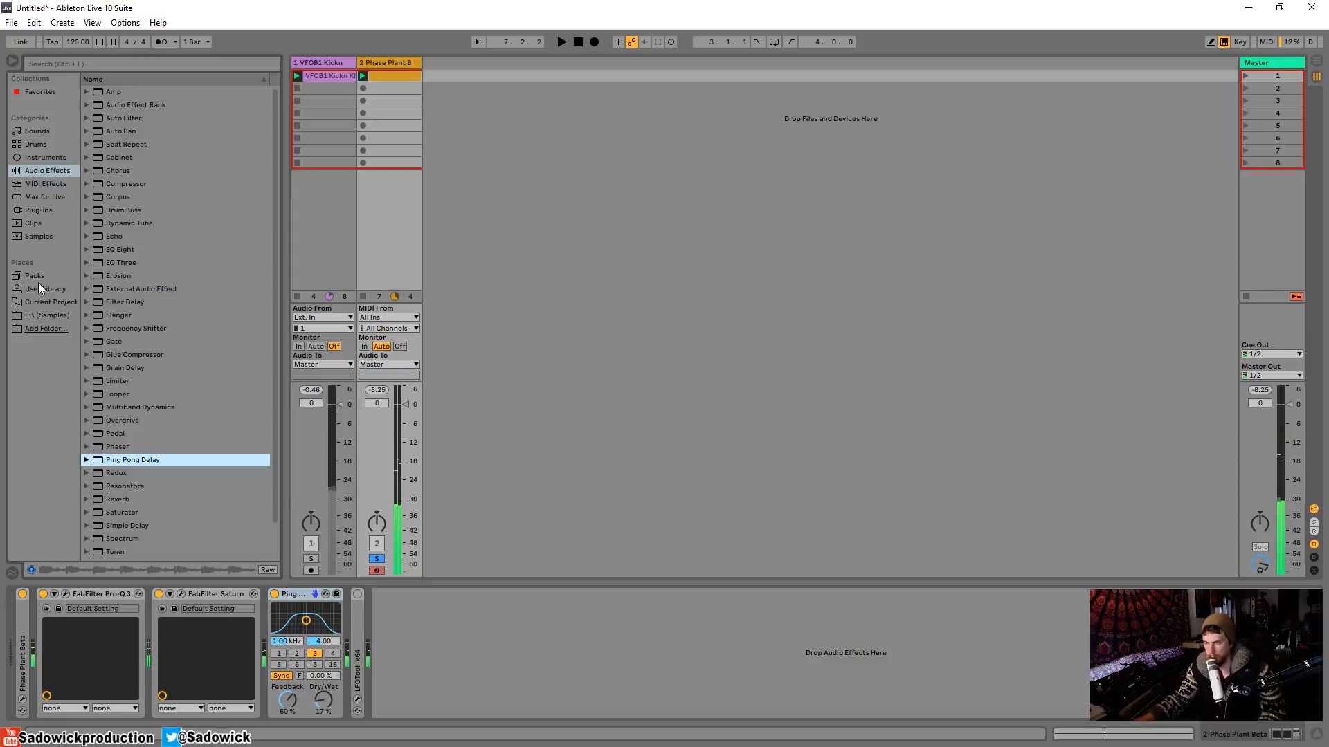
Try an Auto Filter before LFOTool with 28% resonance, an LFO amount of 30.0, and a synced 1/8 rate
left_click_drag(123, 118, 384, 630)
left_click_drag(552, 629, 557, 661)
key("space")
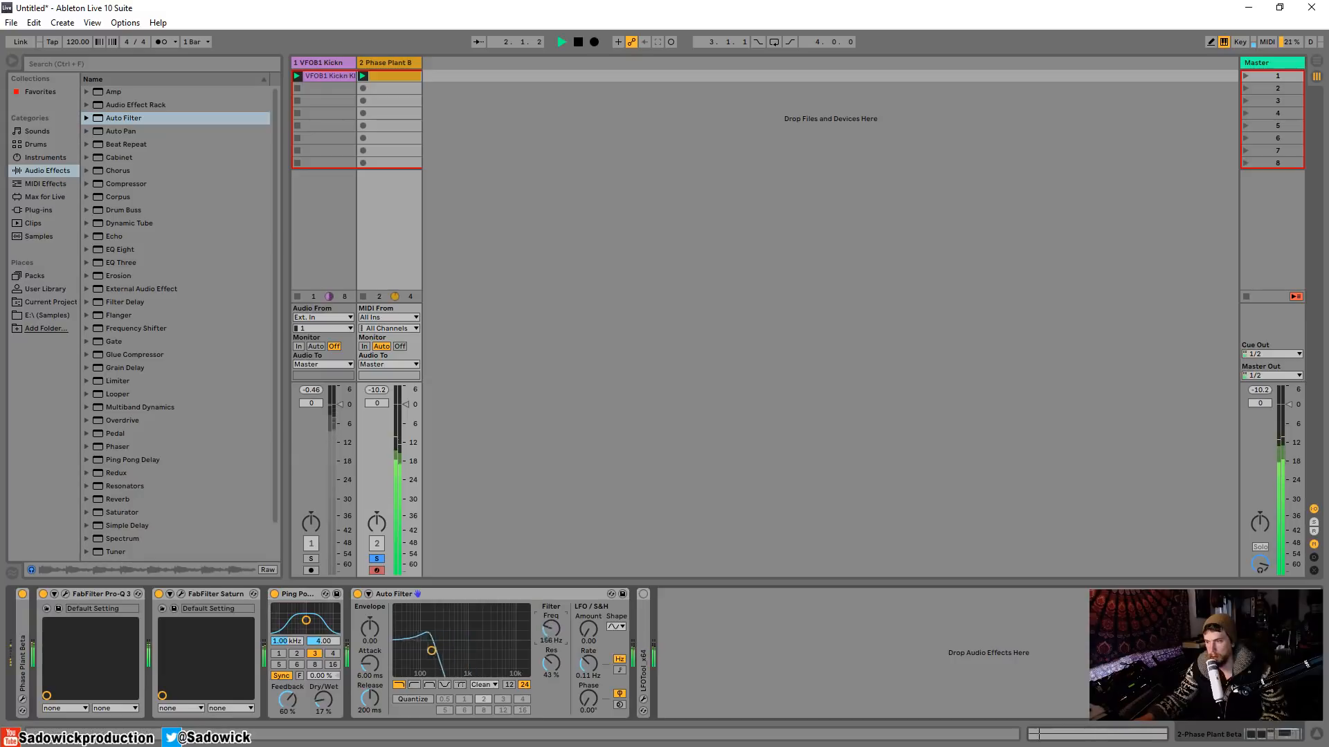
left_click_drag(593, 634, 596, 609)
left_click(615, 626)
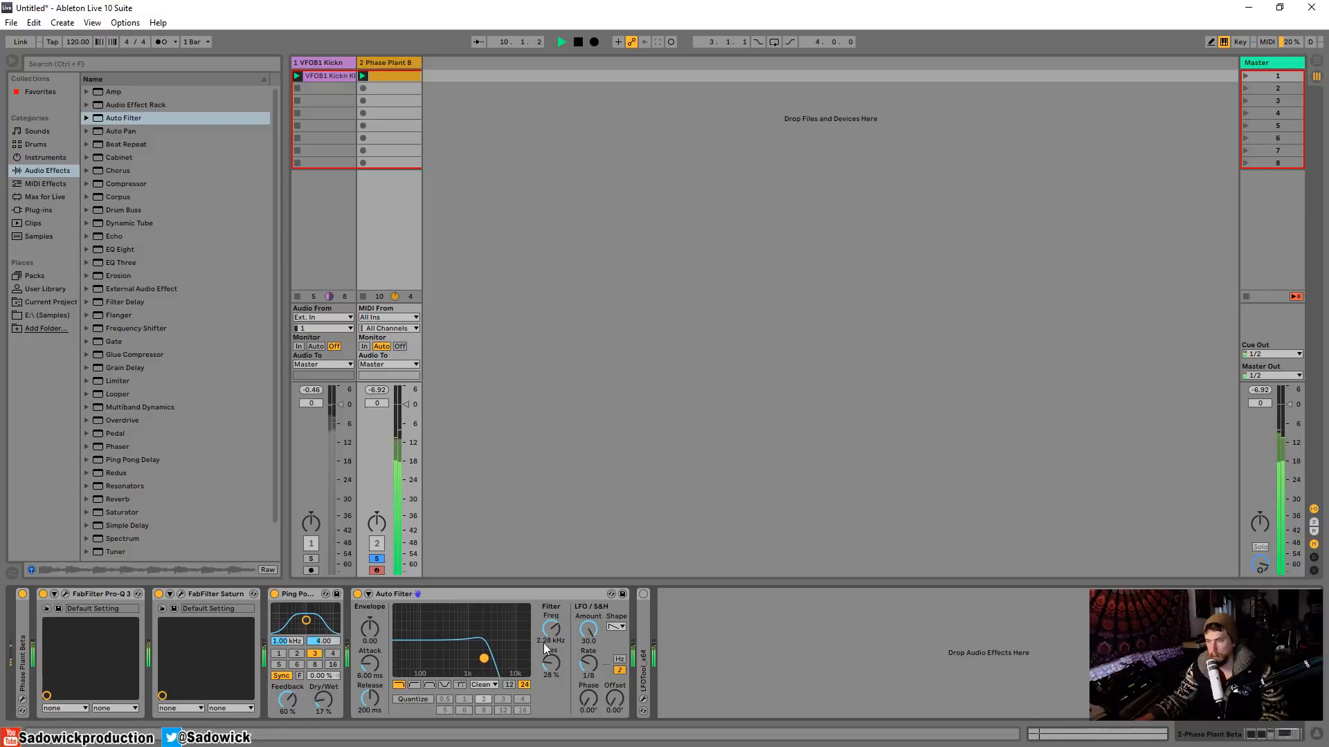
Stop playback and delete the Auto Filter from the Phase Plant track
key("space")
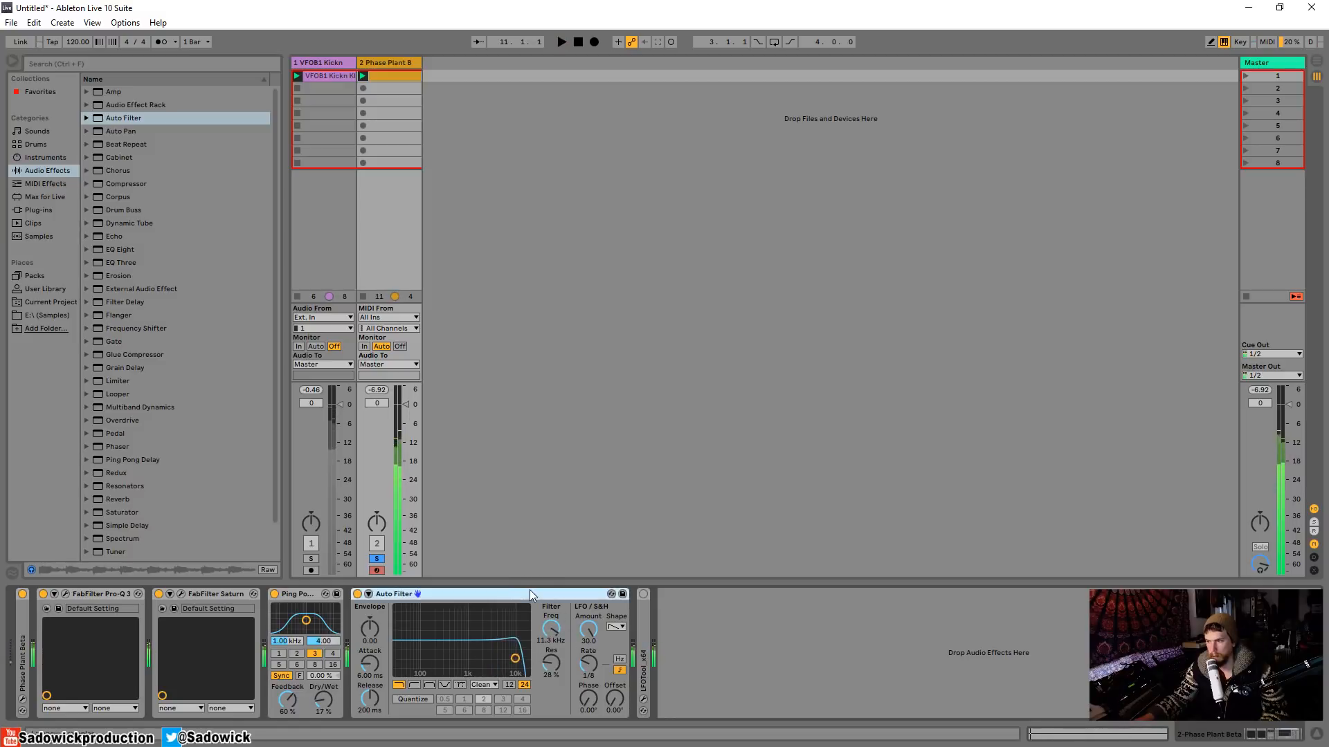
right_click(532, 593)
left_click(562, 602)
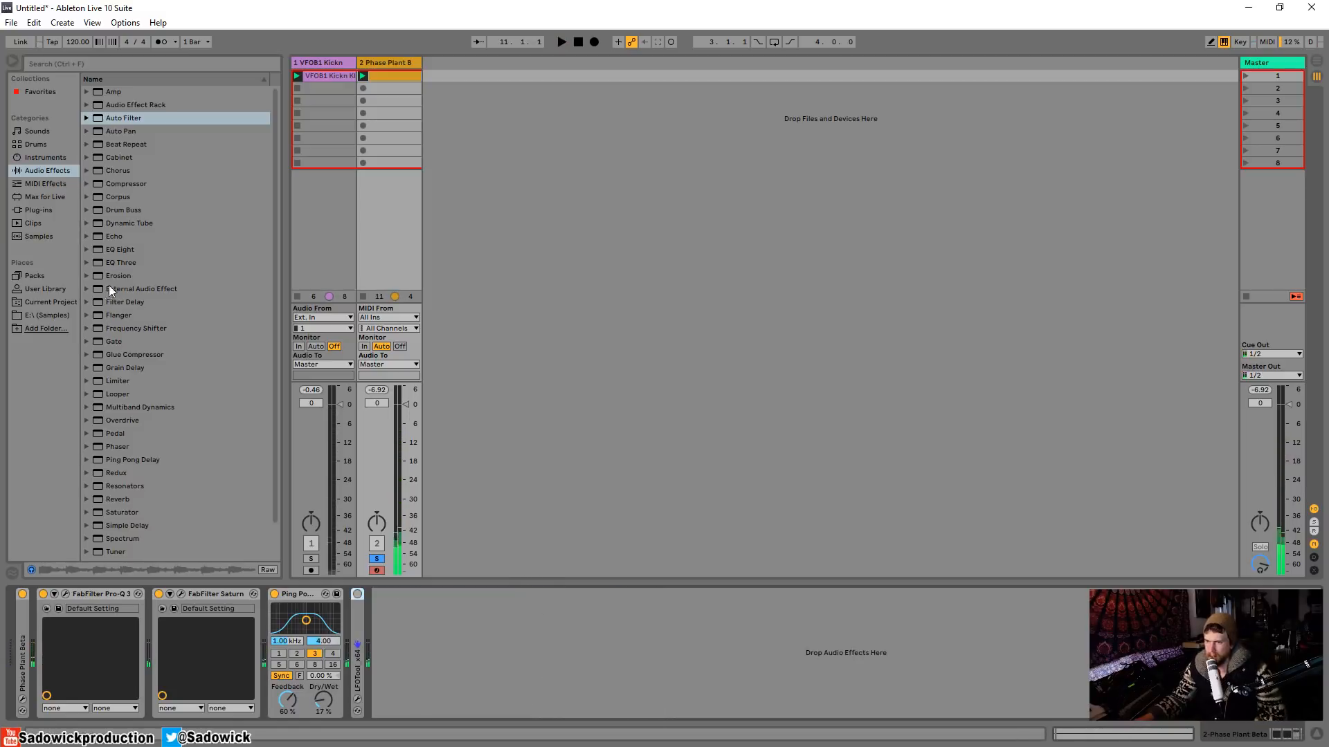
Try the d16 Group Devastor2 distortion between Ping Pong Delay and LFOTool with the preamp at +3.3 dB
left_click(39, 210)
left_click(87, 118)
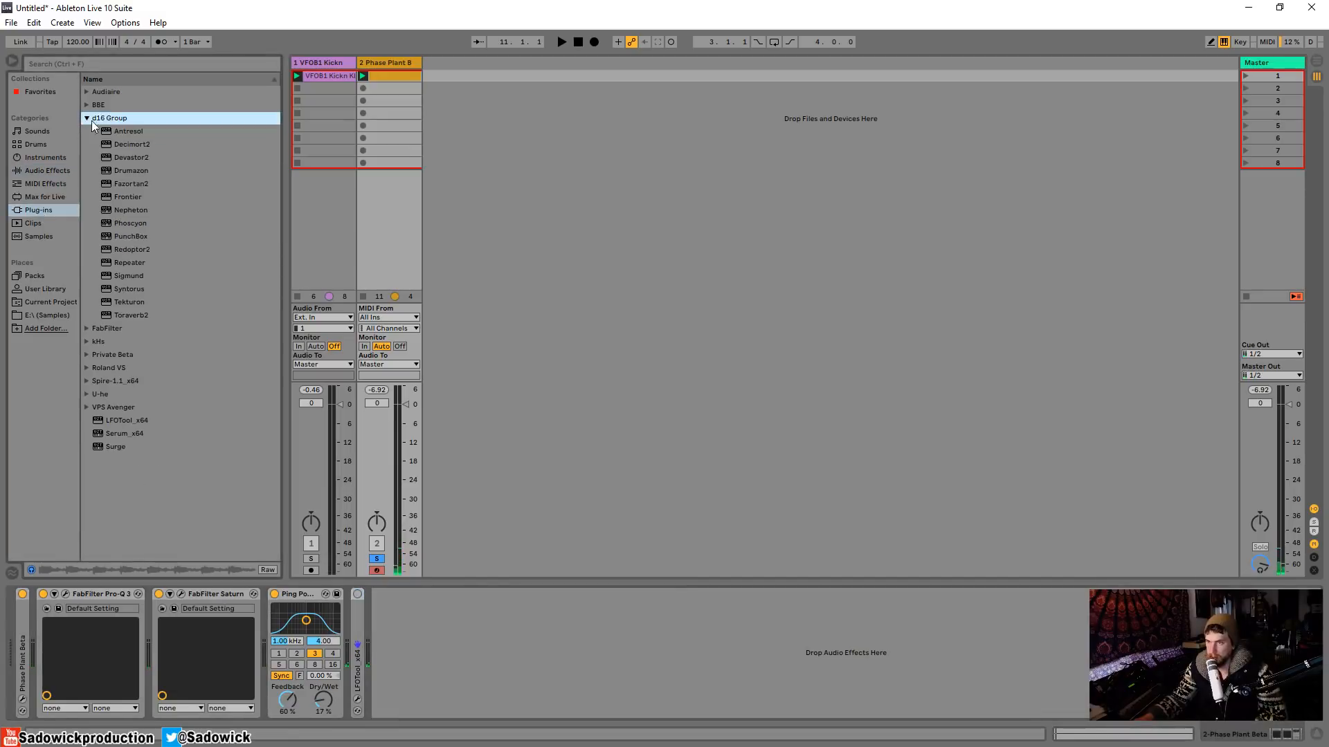
left_click_drag(153, 157, 382, 494)
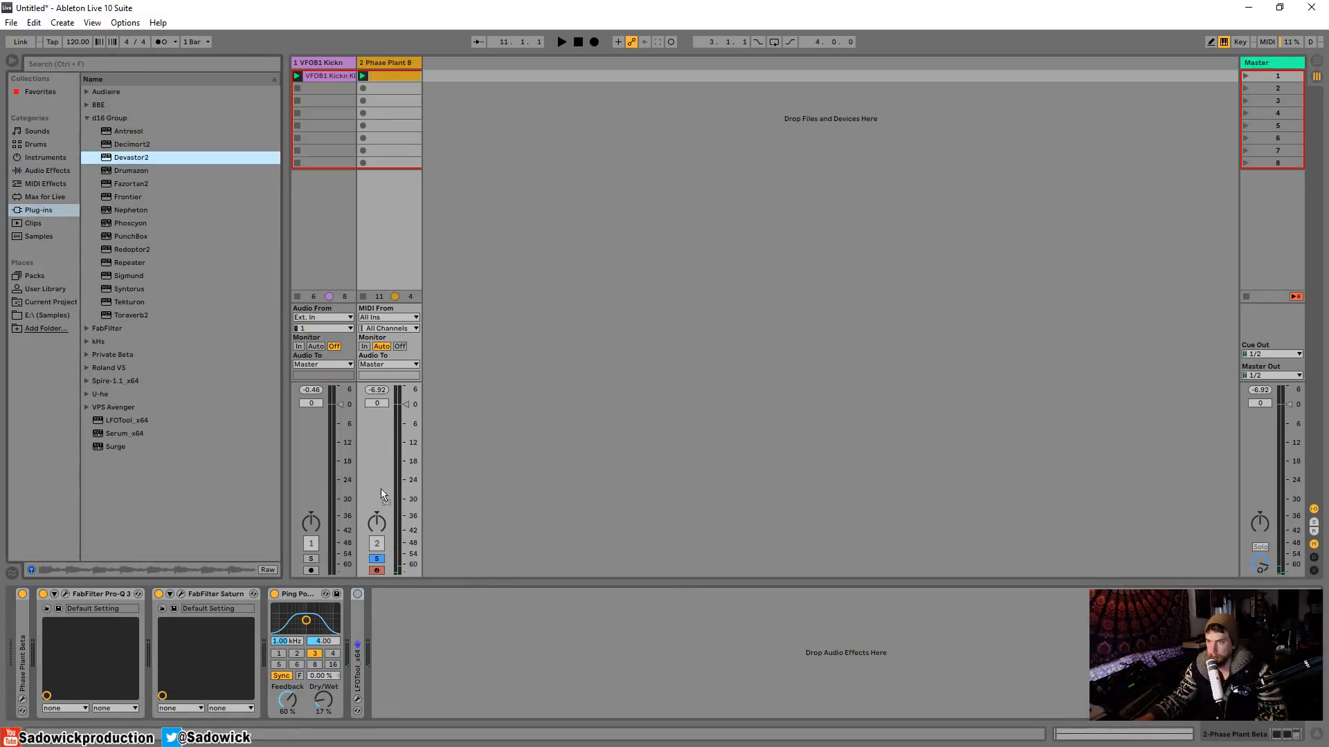
left_click_drag(418, 641, 418, 642)
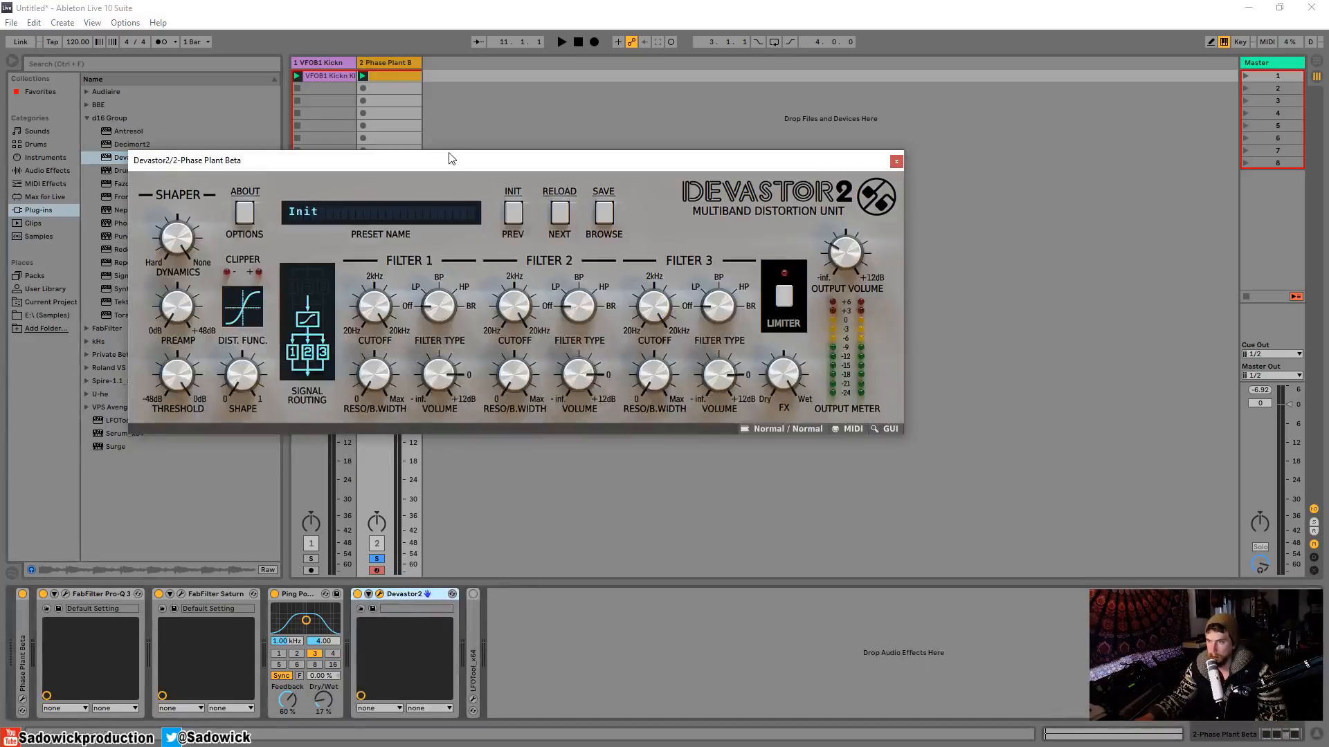
left_click_drag(450, 158, 504, 237)
key("space")
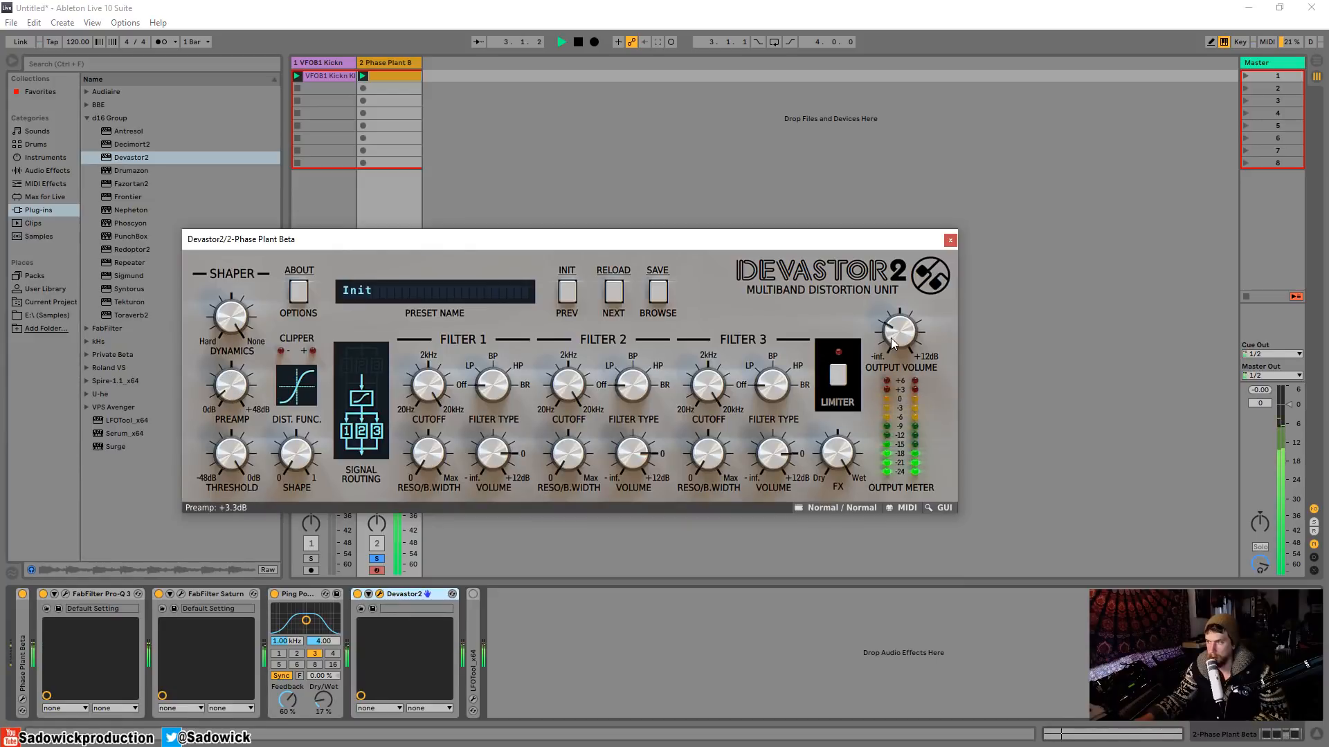
Turn on Devastor2's limiter and set its output volume to -10.1 dB and its shape to 42%
left_click(843, 379)
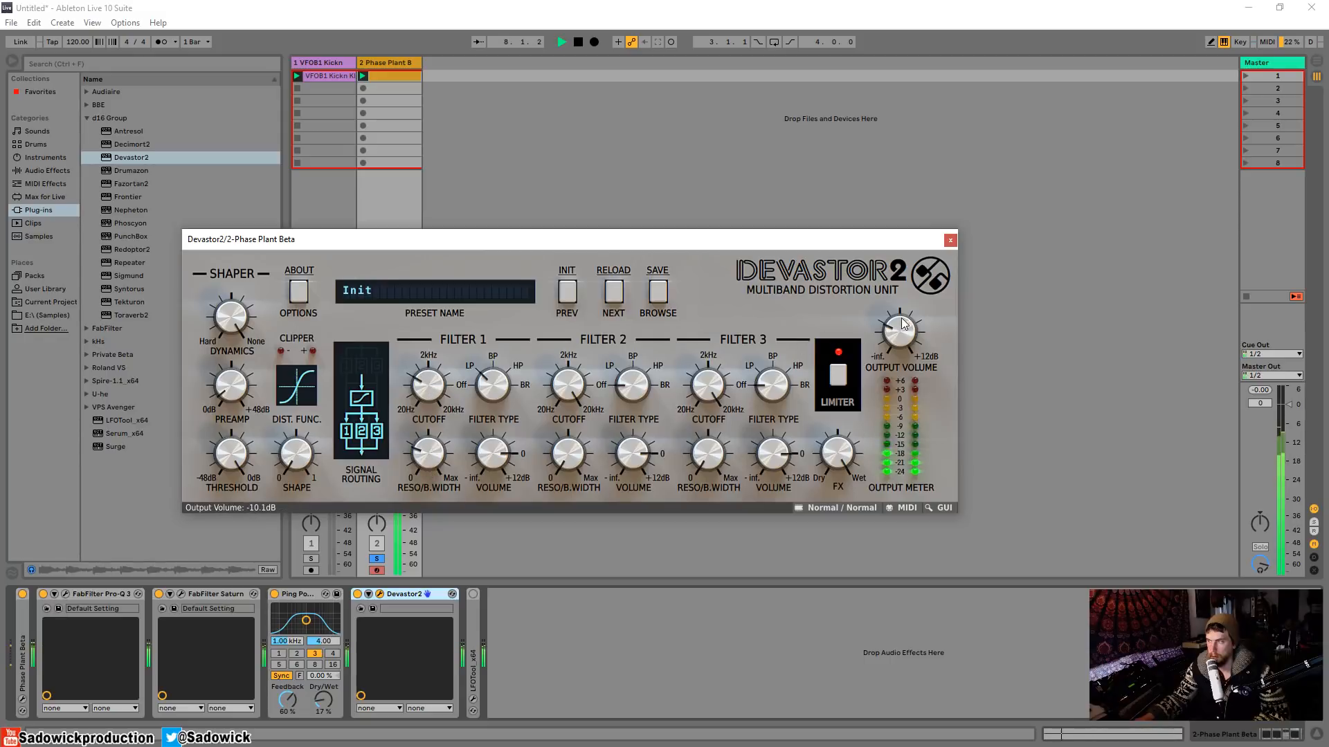
left_click_drag(302, 371, 307, 388)
left_click(302, 389)
left_click(317, 365)
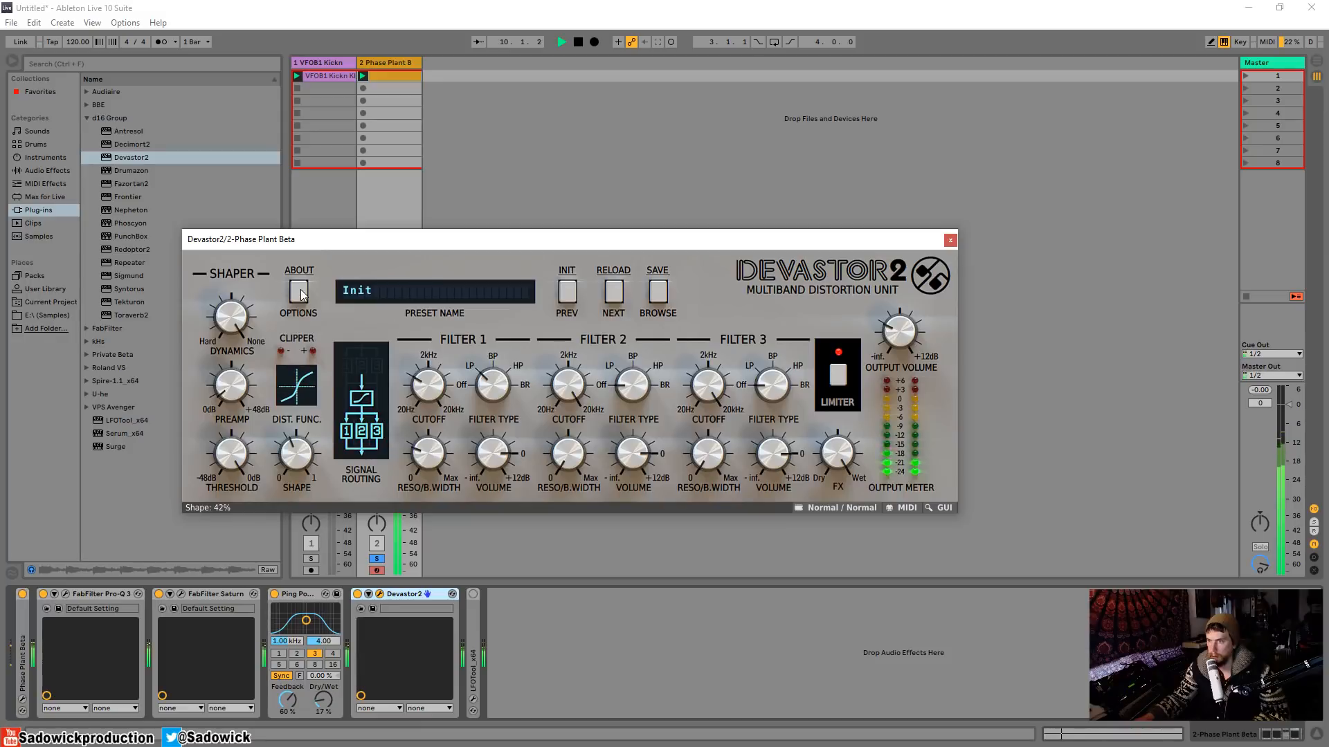
Stop playback, close the Devastor2 window, and delete Devastor2 from the device chain
key("space")
left_click(950, 240)
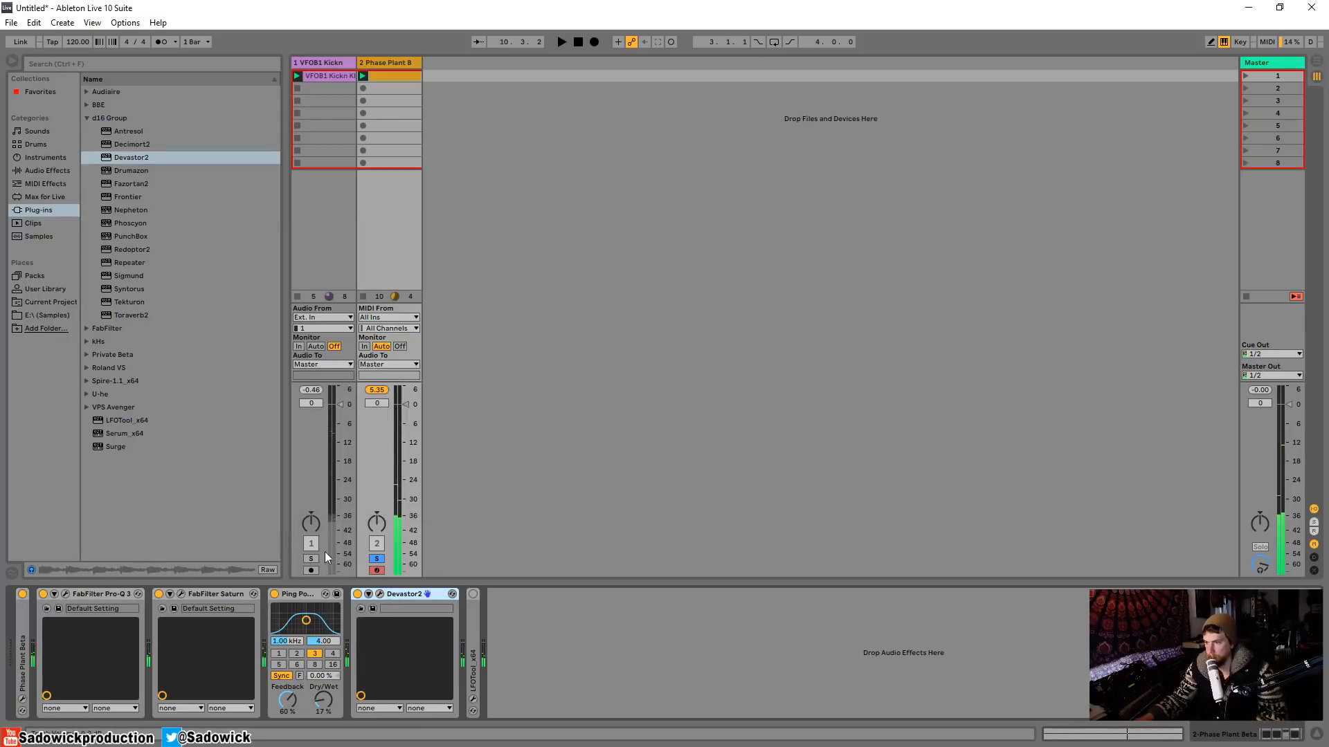
key("Delete")
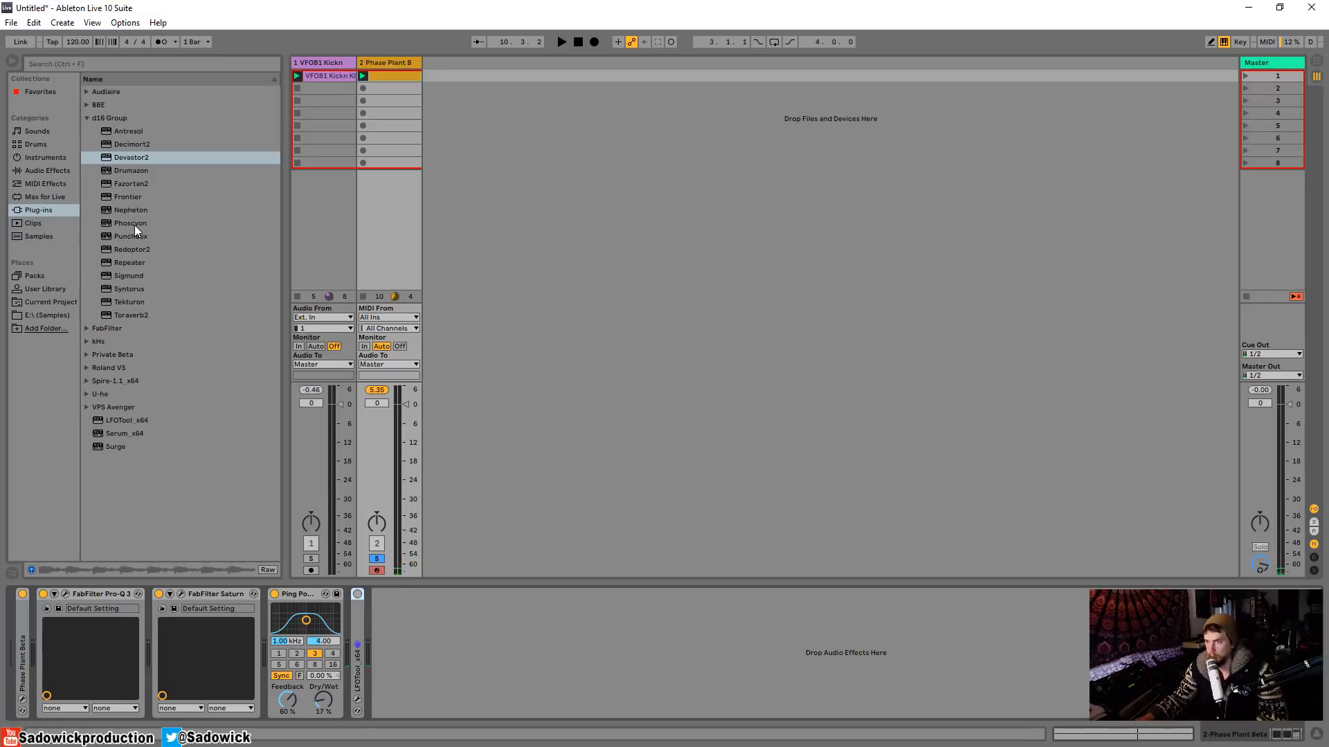
Audition the d16 Group Repeater delay between Ping Pong Delay and LFOTool, and delete it from the chain
left_click_drag(127, 263, 330, 619)
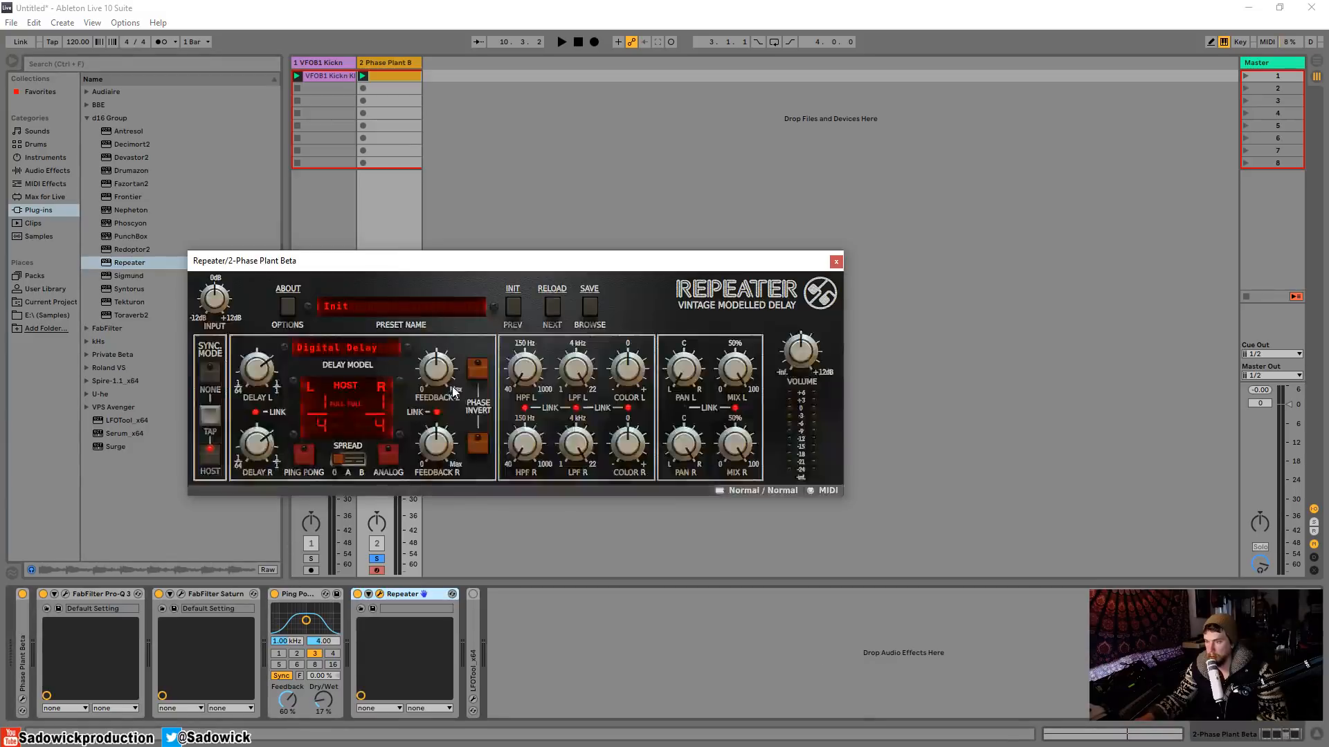
key("space")
left_click_drag(584, 265, 656, 249)
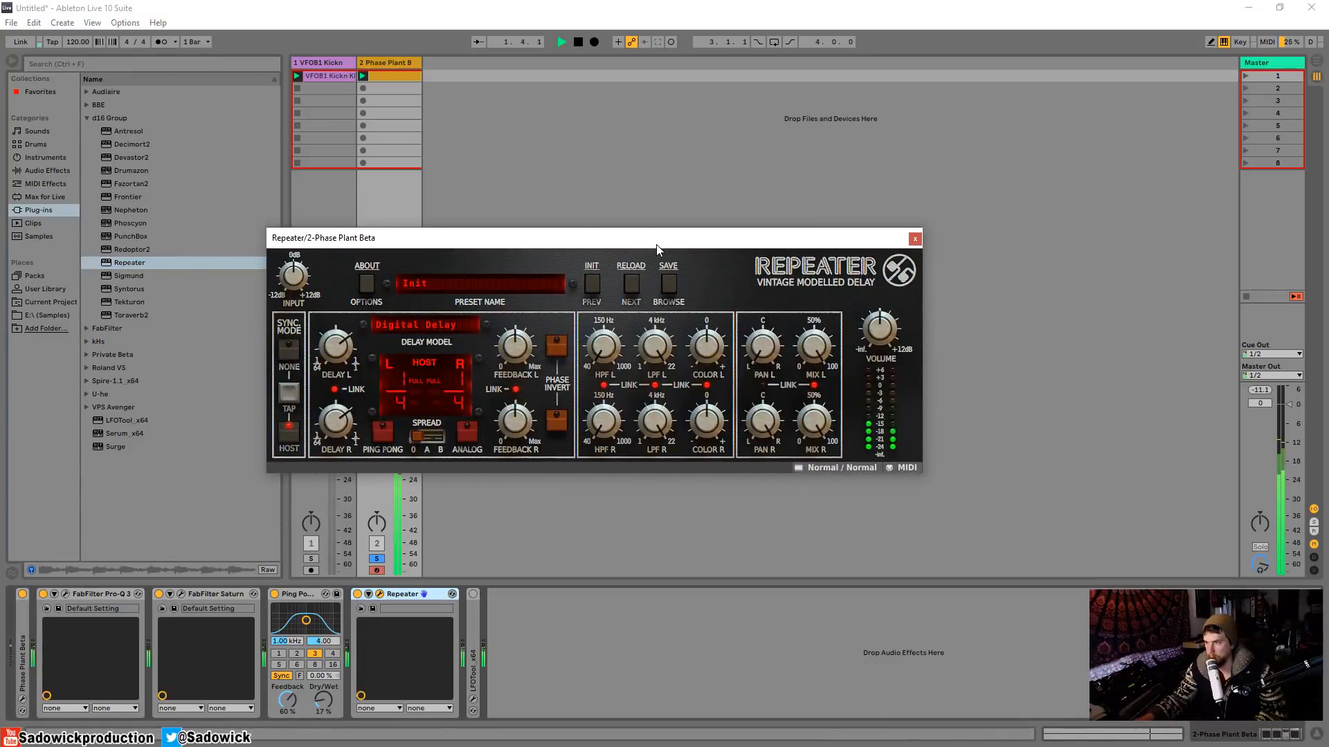
key("space")
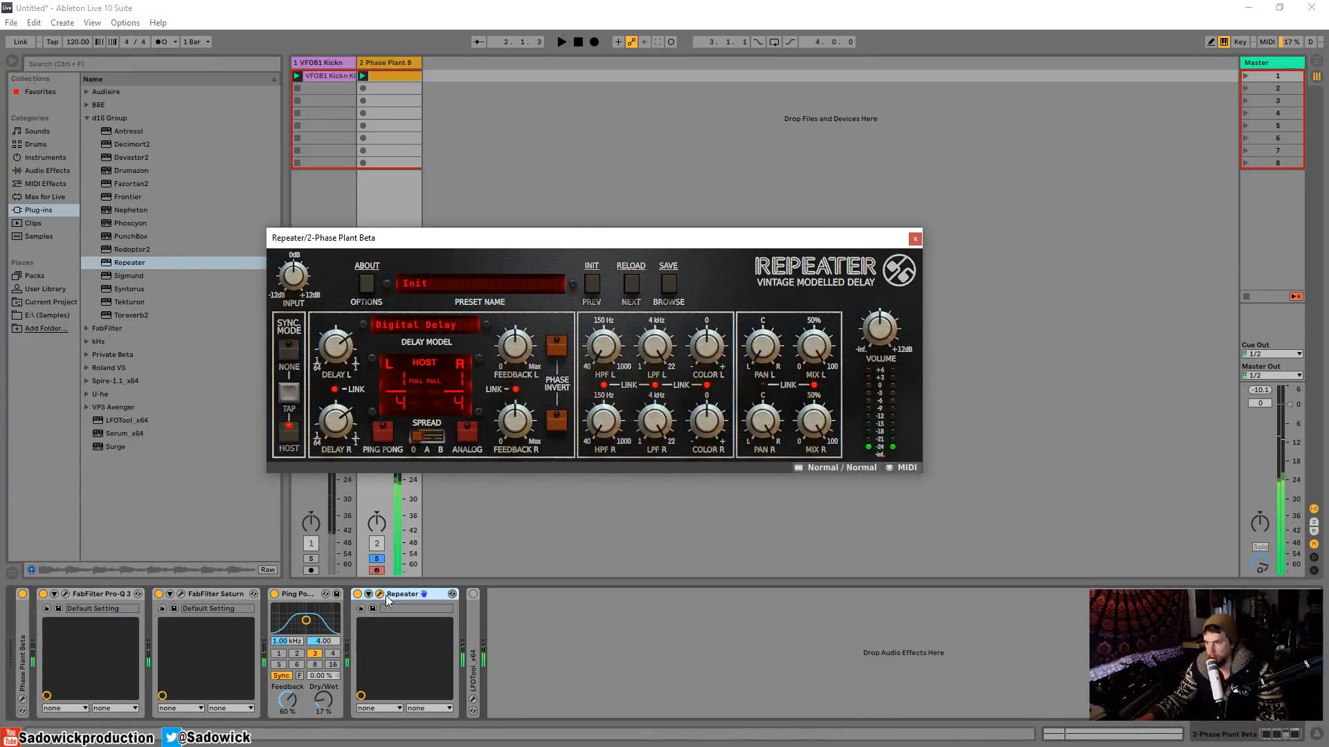
left_click(405, 593)
key("Delete")
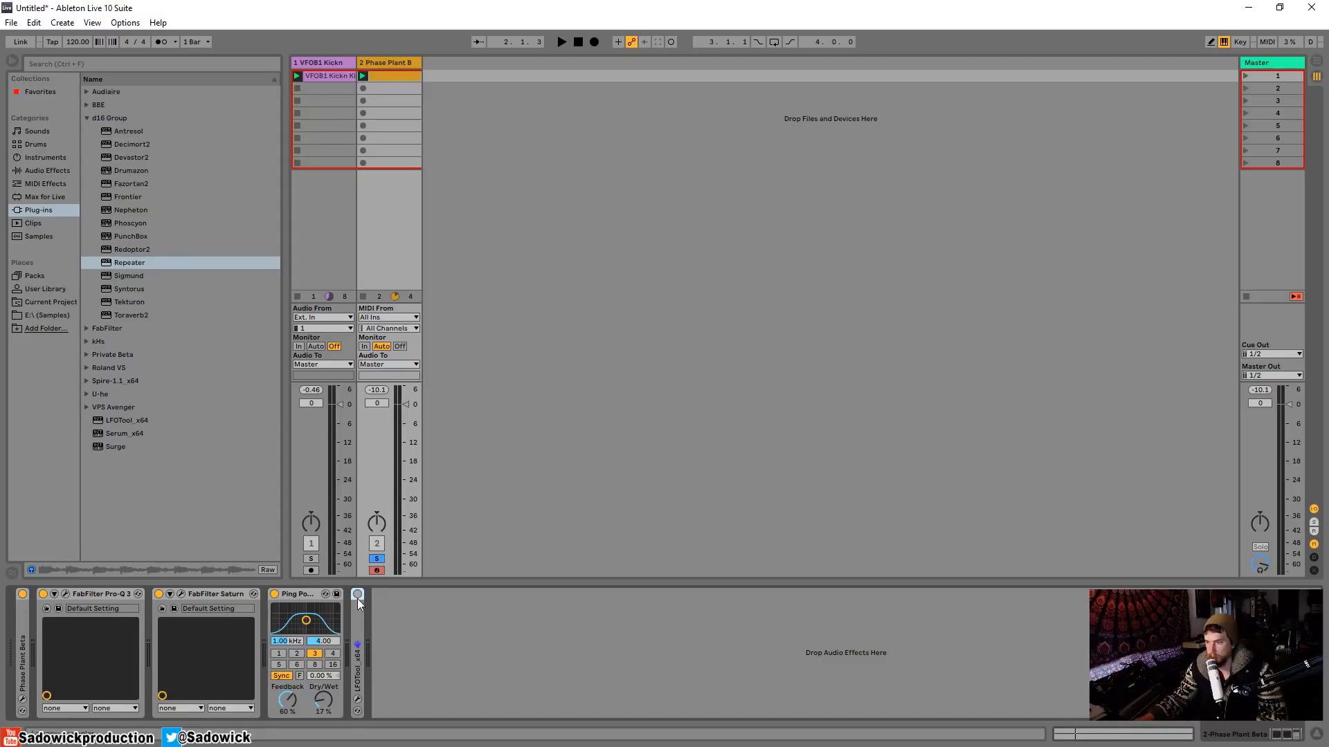
Reactivate LFOTool, collapse the Ping Pong Delay and Saturn devices, and open LFOTool's expanded plug-in window
key("space")
double_click(301, 594)
left_click(214, 596)
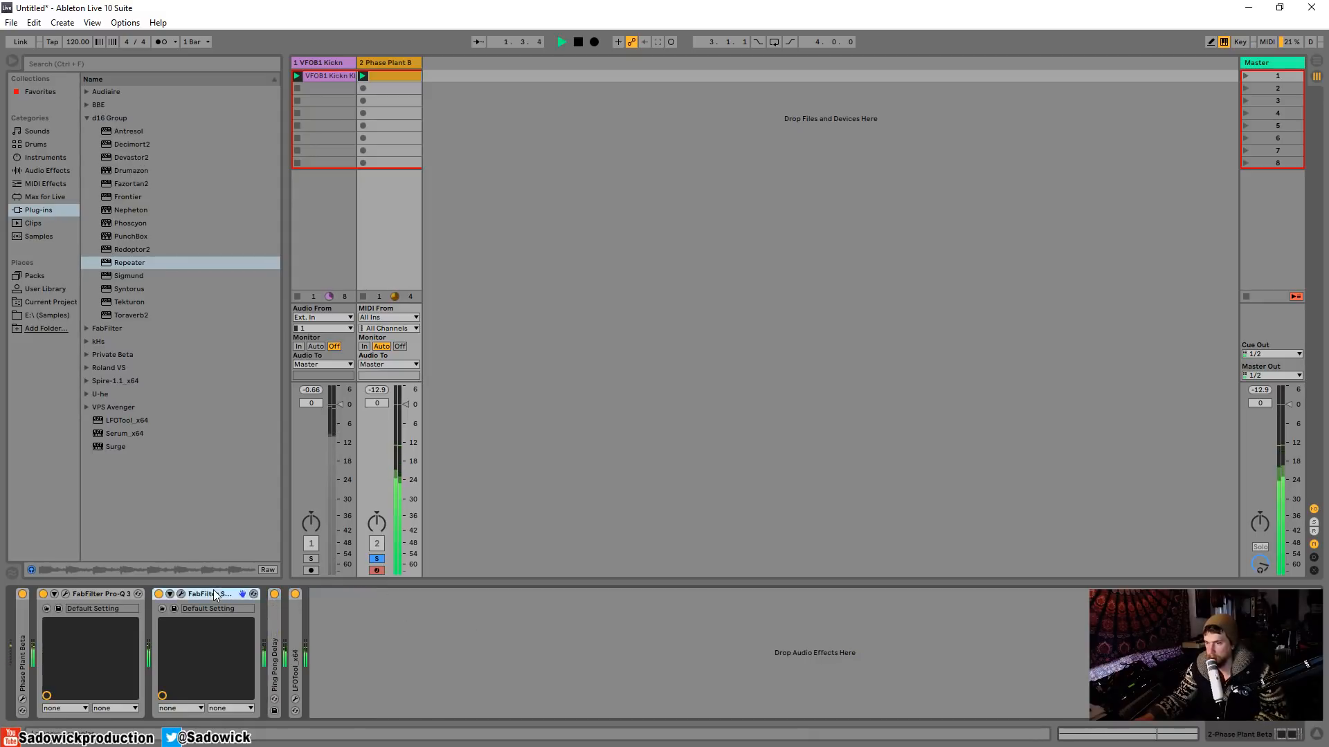
double_click(215, 594)
double_click(198, 618)
left_click(223, 594)
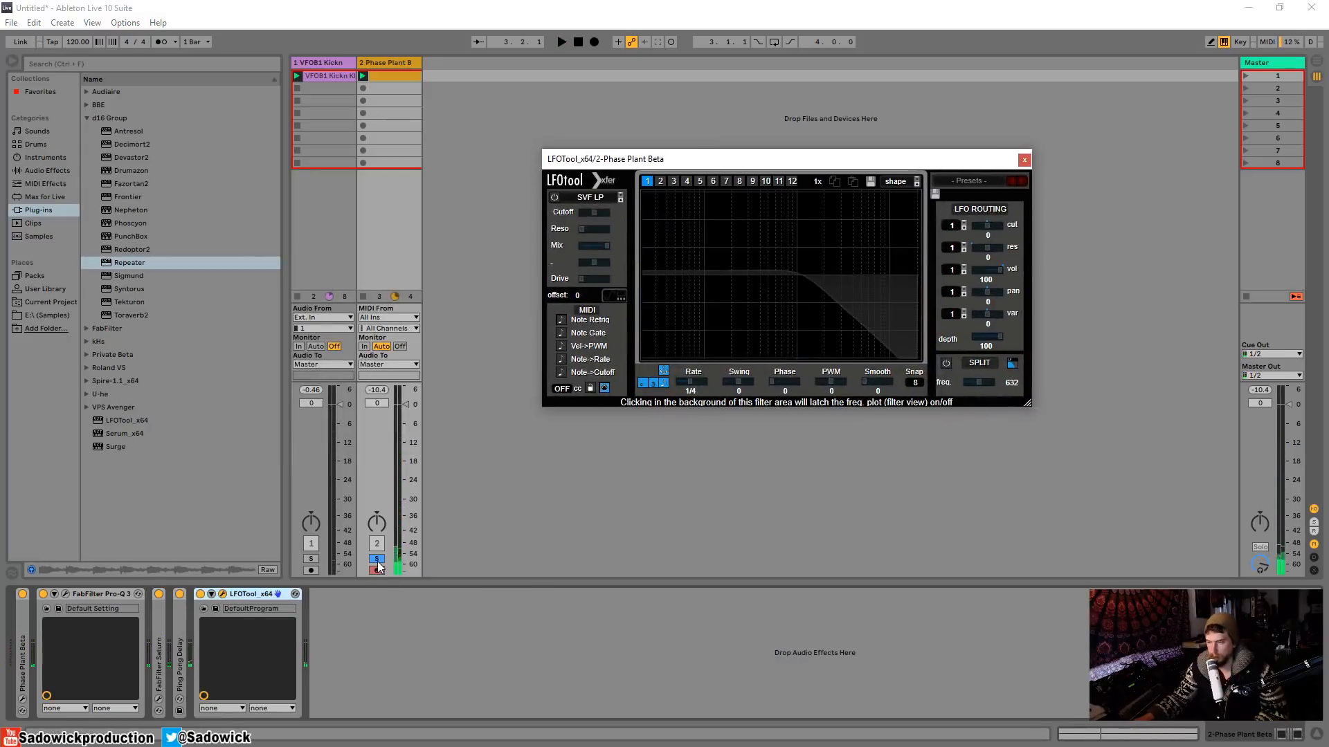
Unsolo the Phase Plant track and adjust the rising part of LFOTool's first LFO curve while playing along with the kick
left_click(377, 561)
key("space")
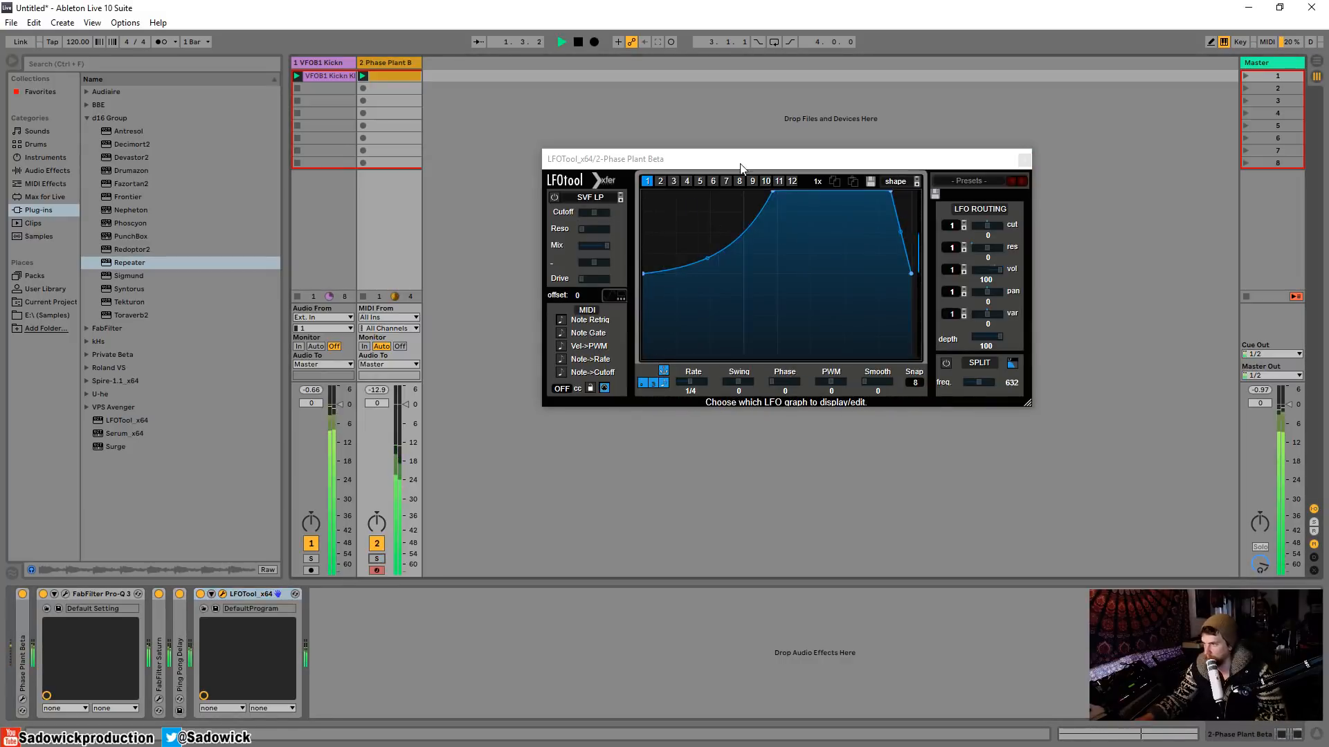
left_click(646, 268)
left_click_drag(646, 270, 708, 239)
left_click_drag(776, 191, 794, 184)
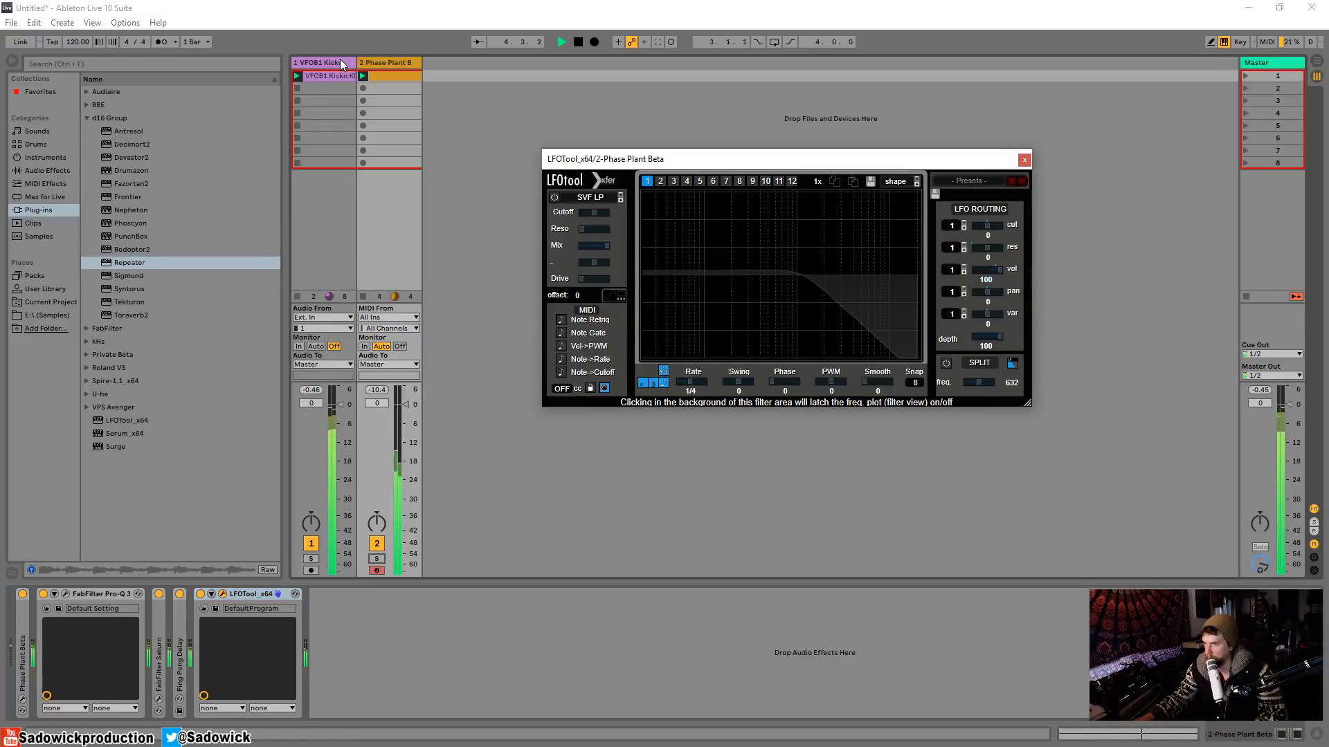
left_click(385, 62)
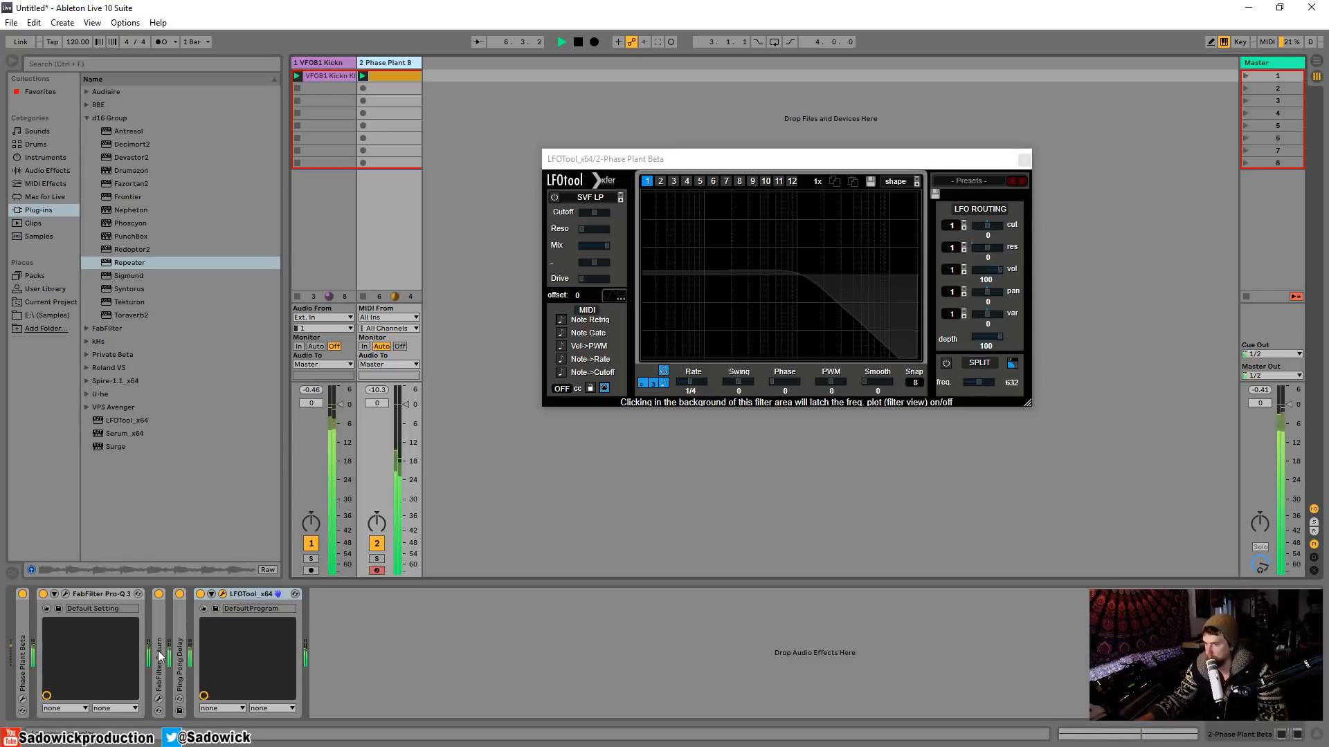
Insert EQ Eight before LFOTool and shape it with a dip around 700 Hz and a 2.60 dB low boost at 50.5 Hz
left_click(159, 594)
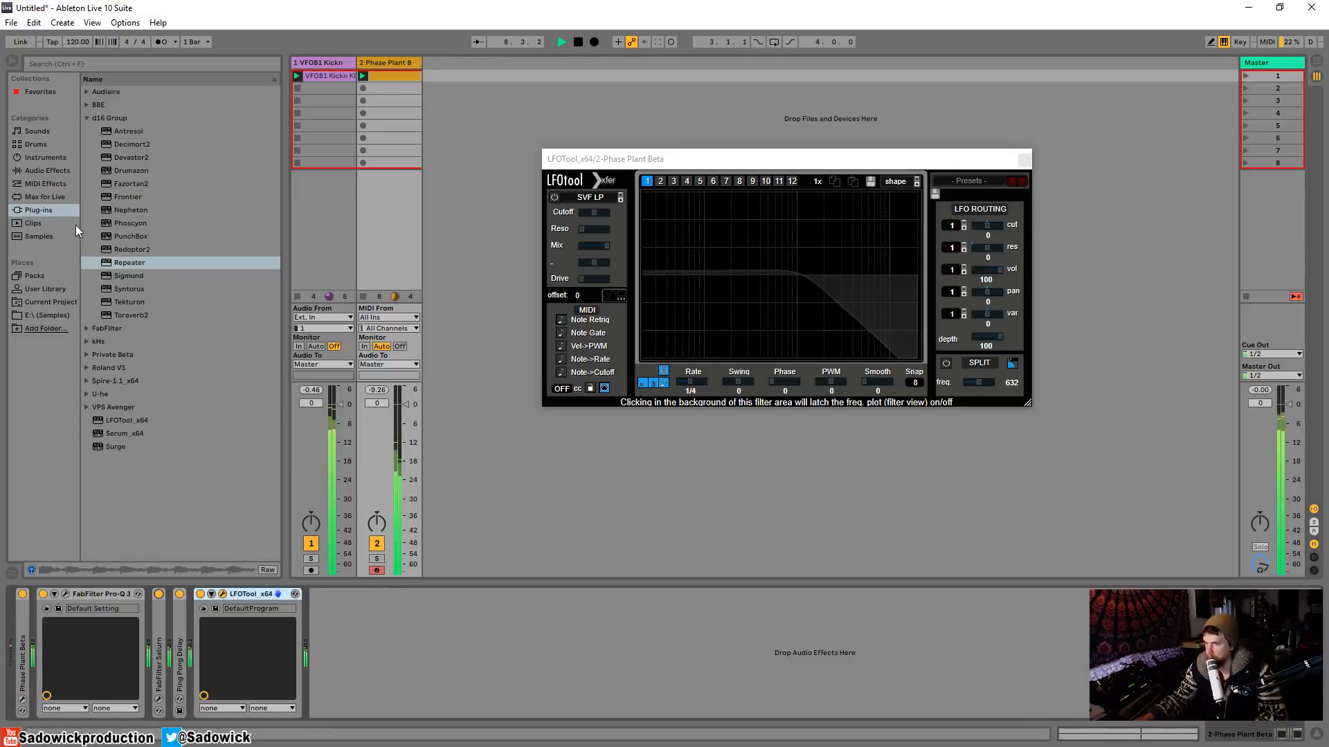
left_click(56, 171)
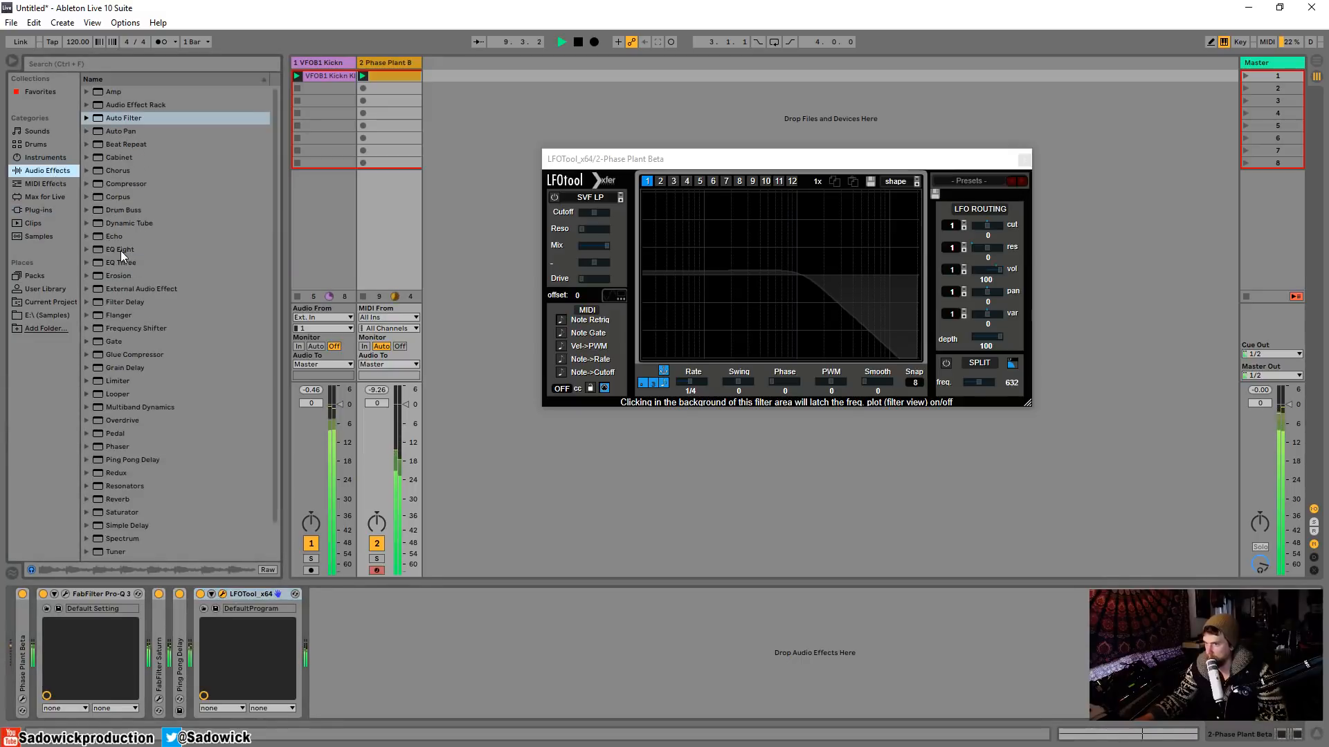
left_click_drag(121, 251, 229, 636)
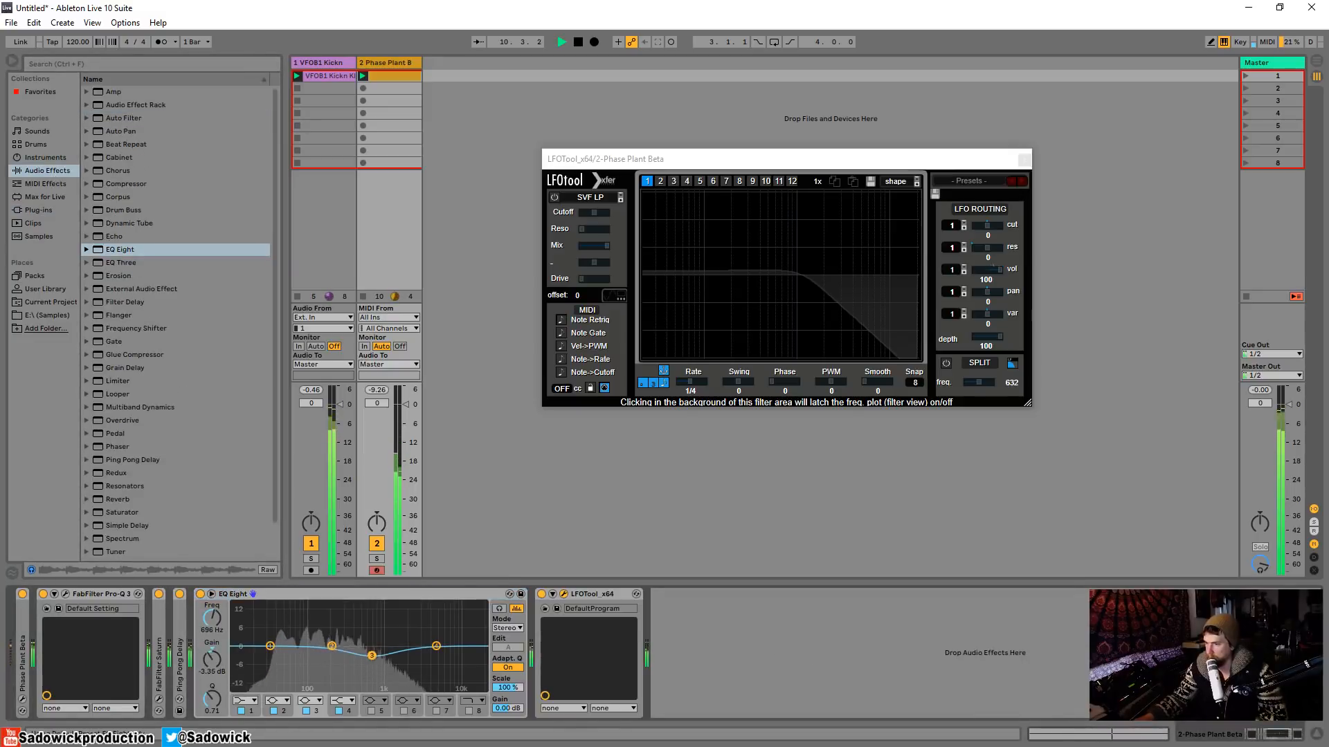
mouse_move(372, 655)
left_mouse_down()
mouse_move(419, 640)
mouse_move(385, 629)
mouse_move(392, 645)
left_mouse_up()
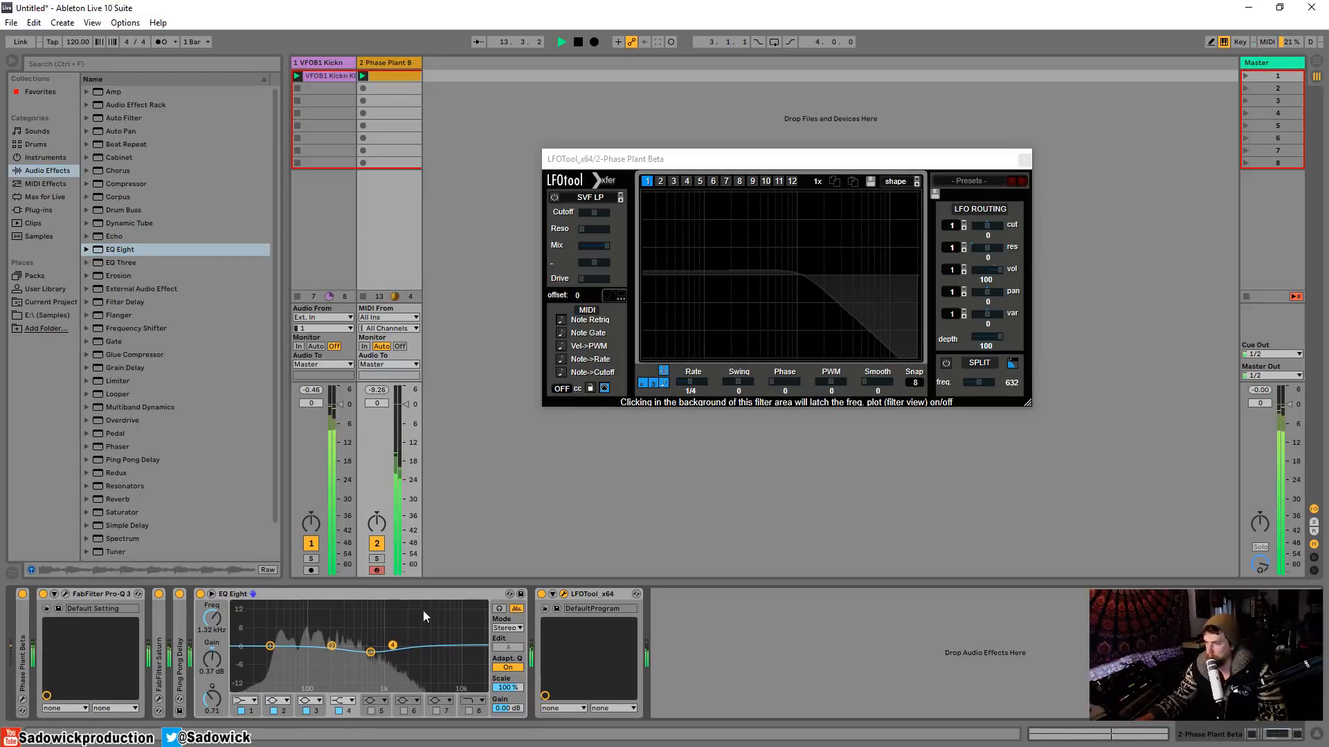
left_click_drag(270, 646, 287, 638)
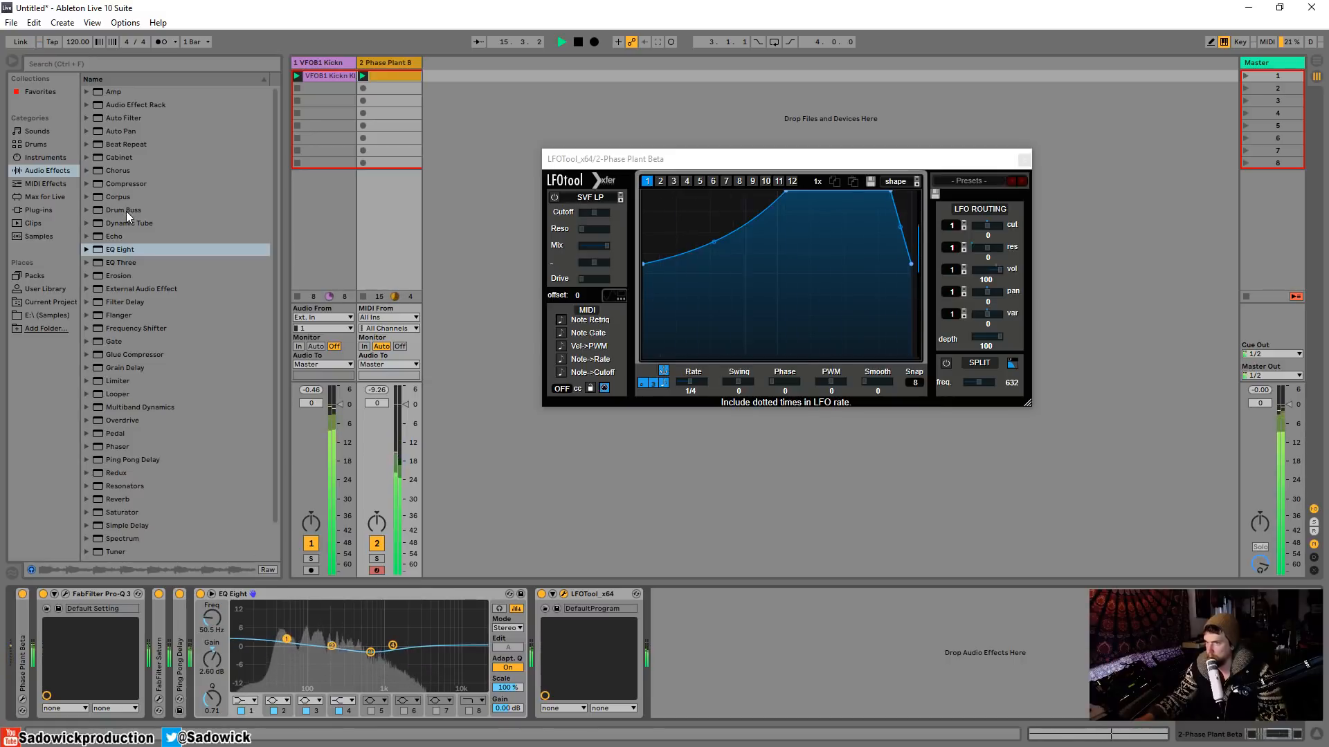
Insert Echo between EQ Eight and LFOTool, solo the Phase Plant track, and set Echo's Dry/Wet to 40 %
left_click(126, 131)
scroll(149, 201, "down", 3)
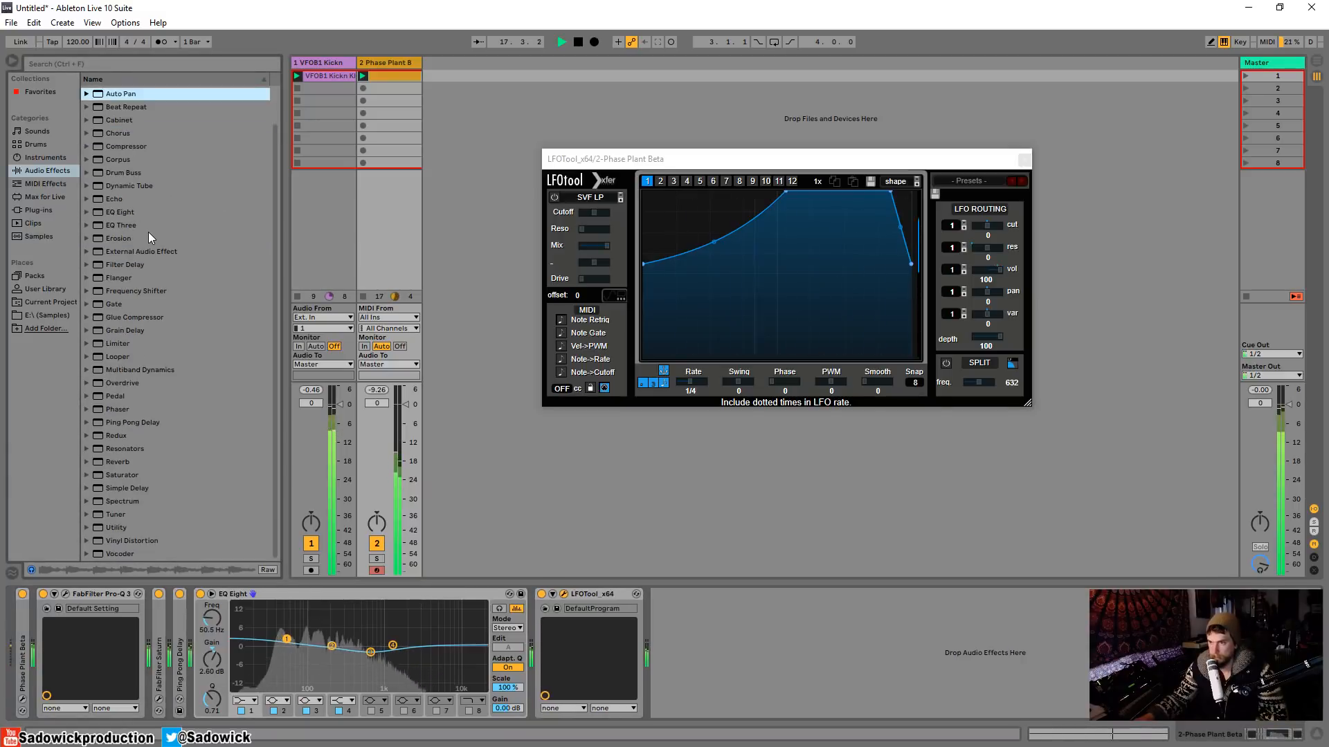
left_click(111, 200)
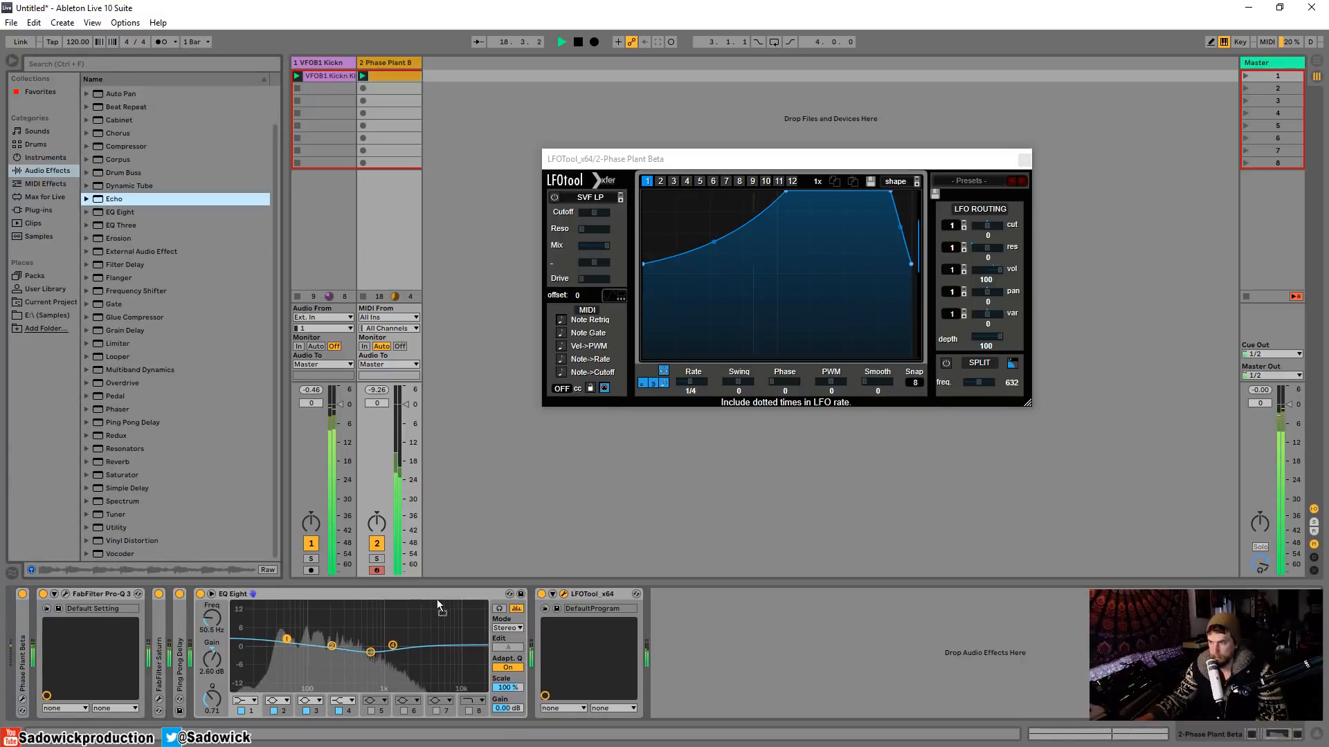
left_click_drag(437, 599, 558, 644)
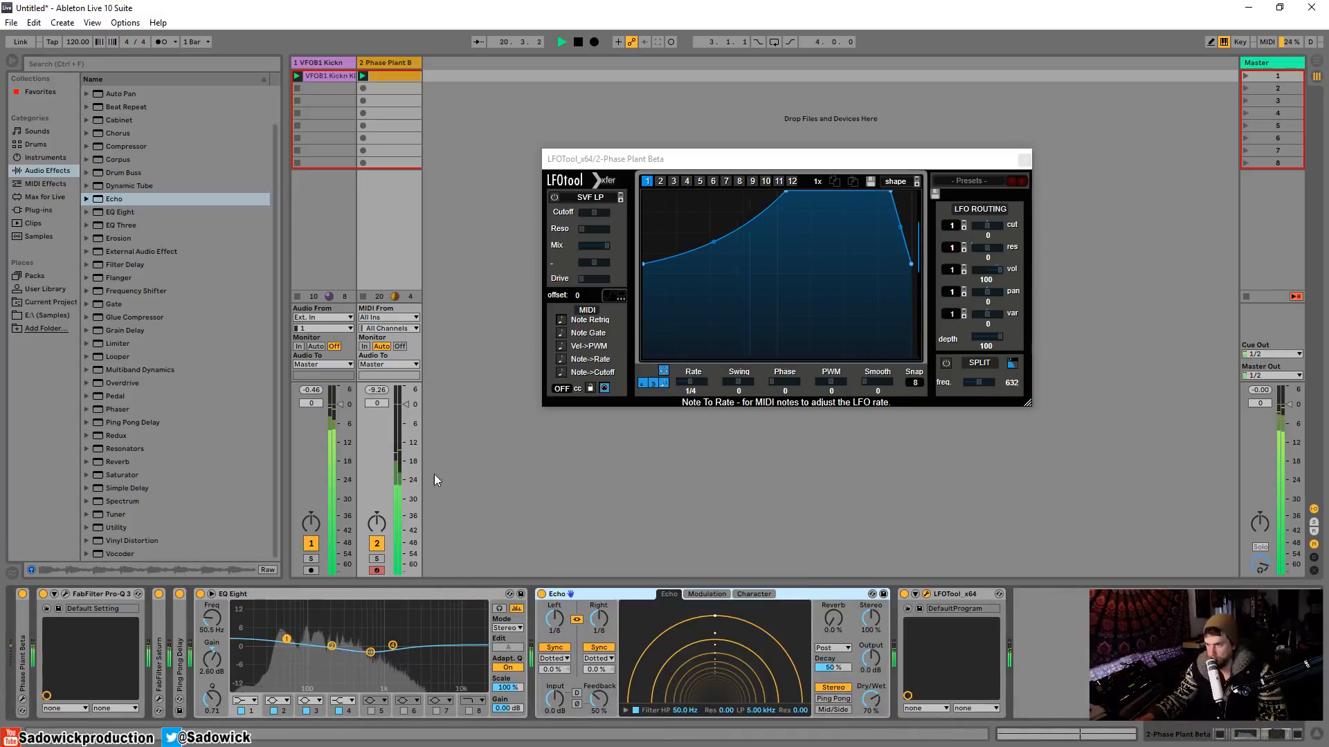
left_click(377, 559)
left_click_drag(870, 700, 871, 726)
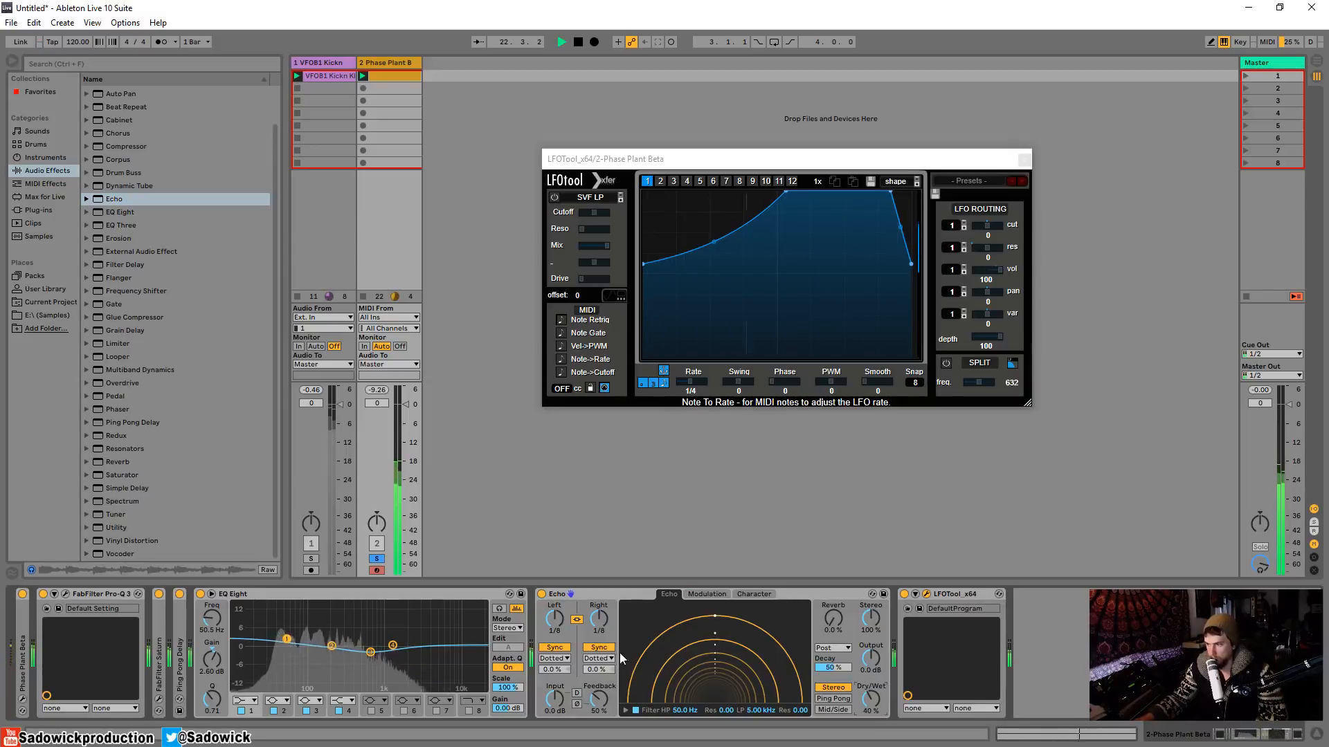
Unlink Echo's channels, set the left delay to 1/8 and the right to 1/16, with Feedback at 49 % and Dry/Wet at 44 %
left_click(599, 647)
left_click(555, 647)
left_click(577, 620)
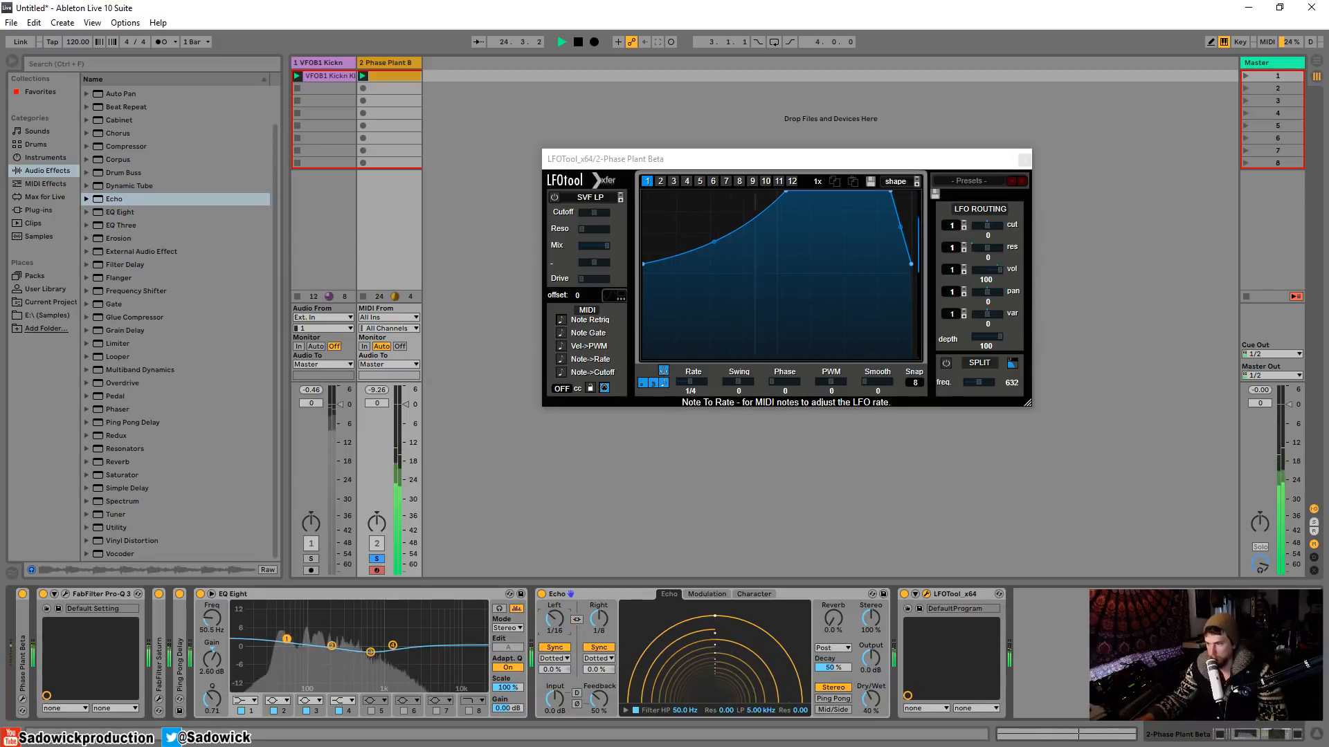
left_click_drag(554, 620, 555, 609)
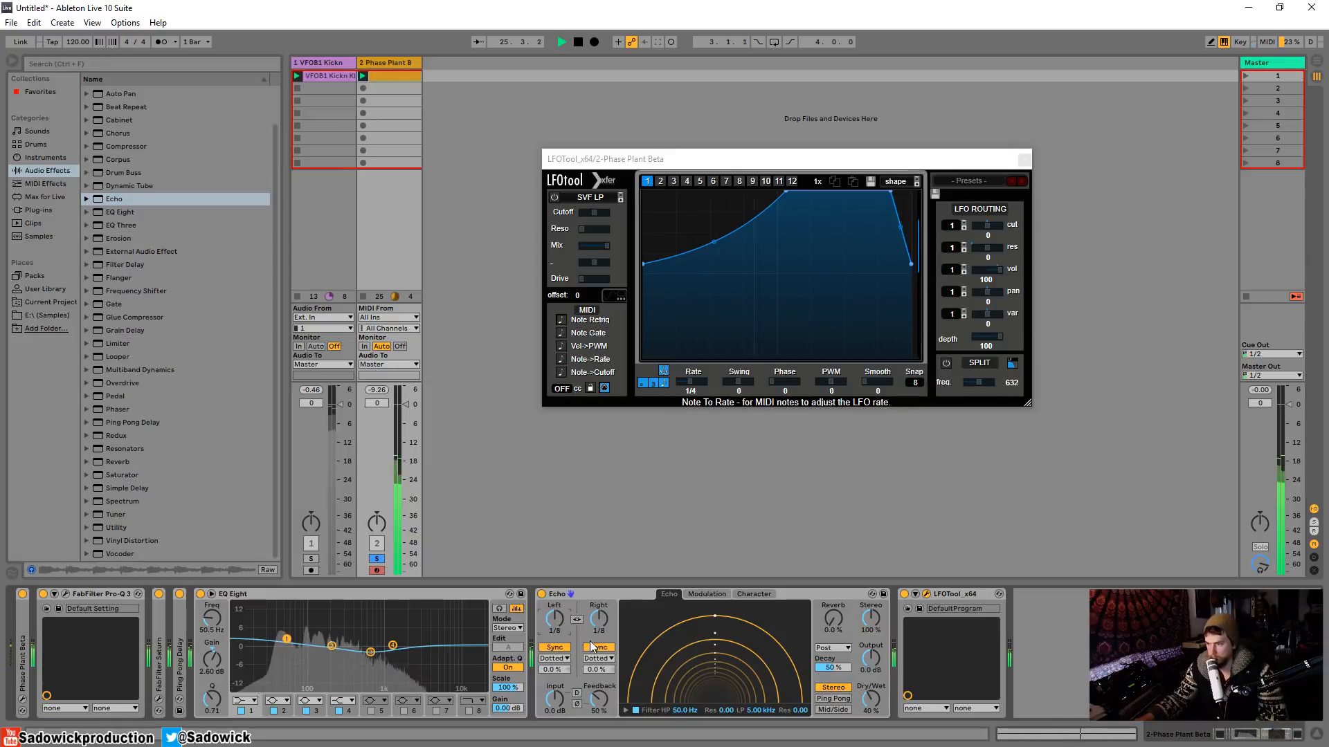
left_click_drag(599, 620, 599, 628)
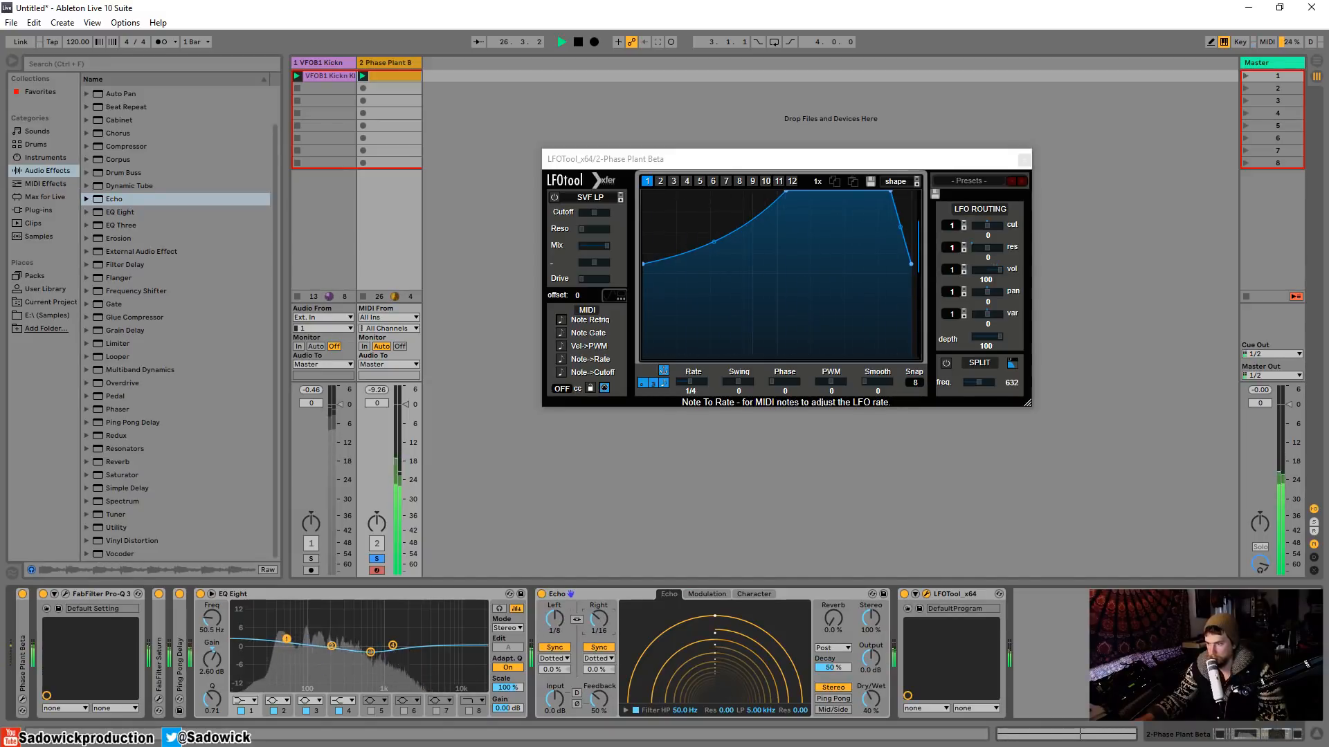
left_click_drag(598, 699, 599, 700)
left_click_drag(870, 699, 870, 694)
left_click(589, 596)
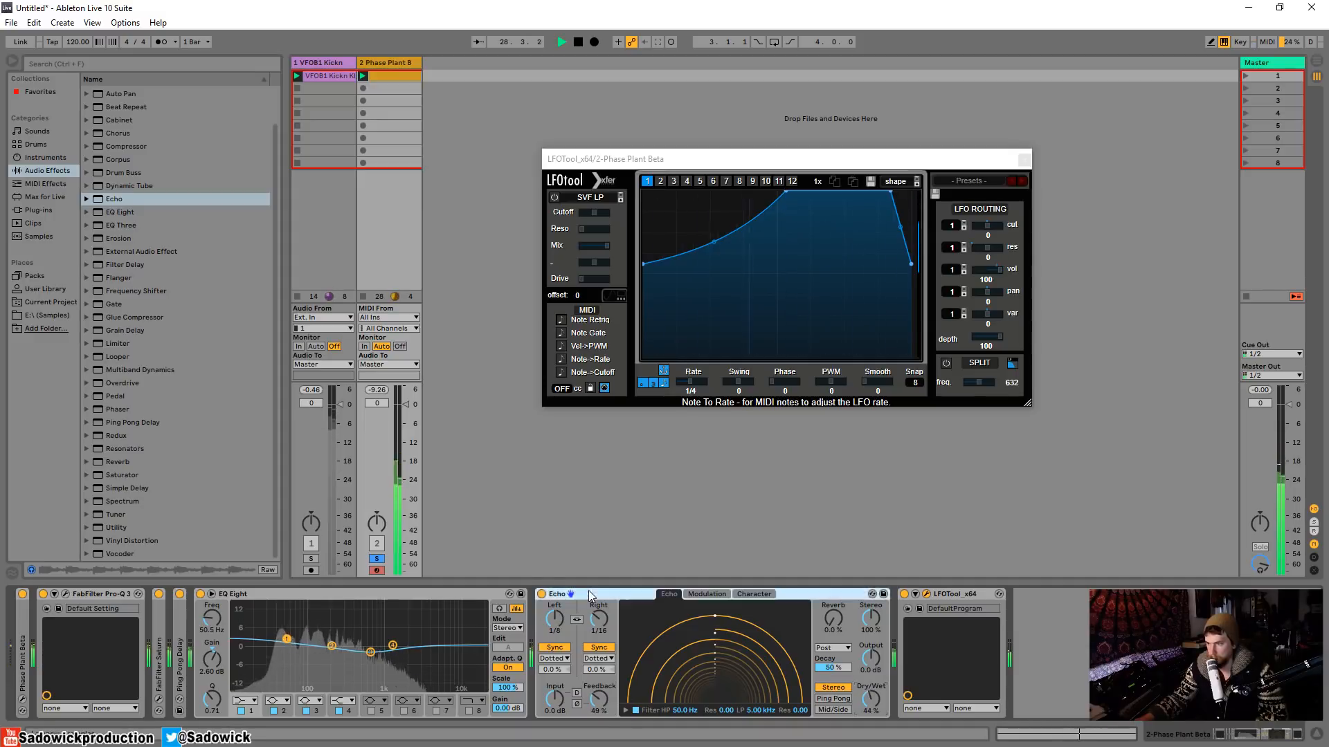
Collapse Echo and EQ Eight, then insert a Compressor before LFOTool with a 2.80:1 ratio and a -19.6 dB threshold
double_click(588, 595)
double_click(322, 599)
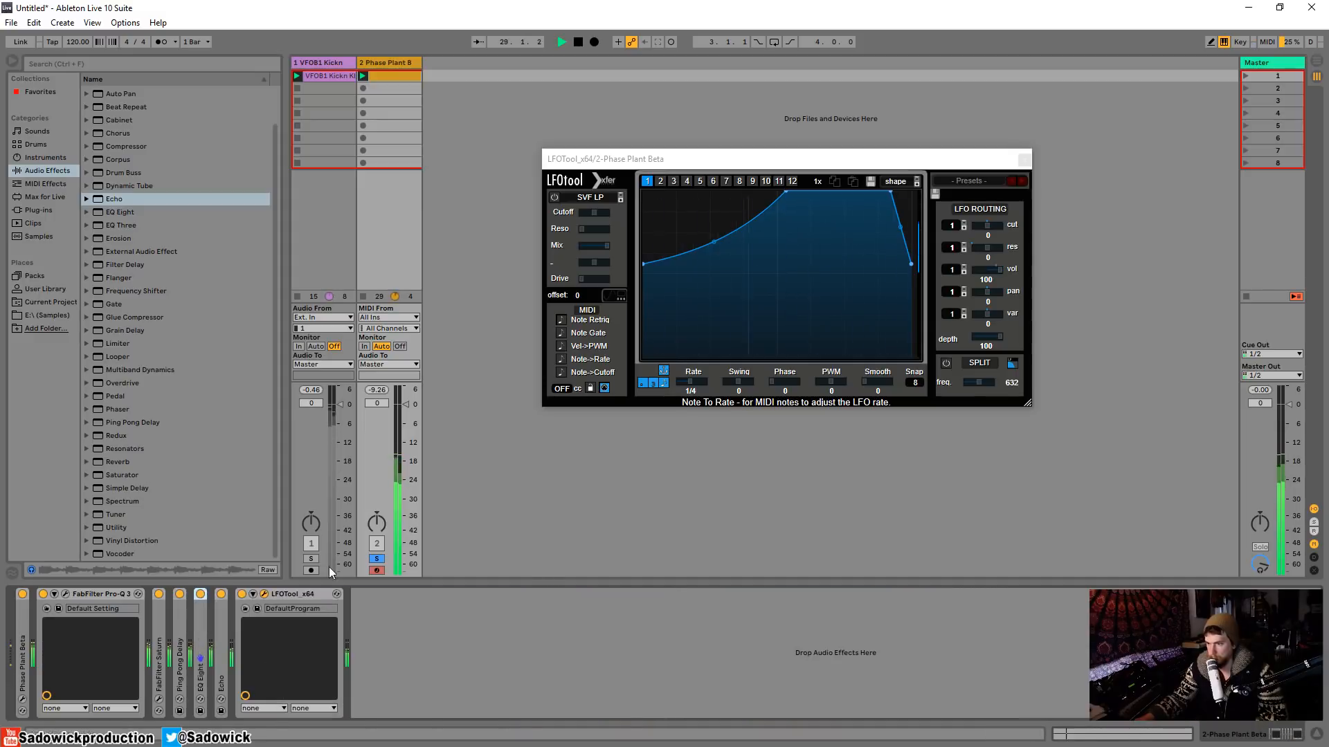
left_click(118, 211)
left_click_drag(126, 146, 249, 663)
left_click_drag(296, 624, 253, 614)
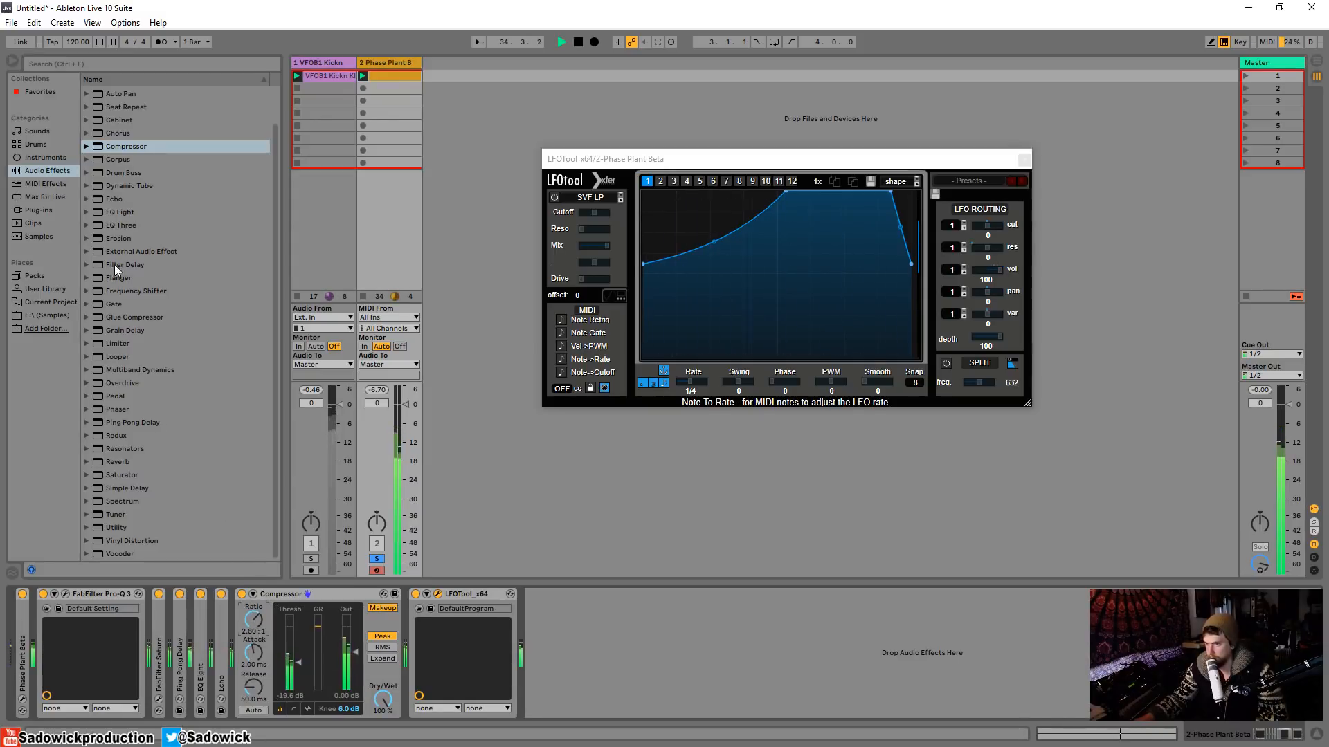
Insert a second EQ Eight after the Compressor, lower band 4 to -2.36 dB at 4.54 kHz, adjust further bands, and collapse the device
left_click_drag(116, 210, 415, 644)
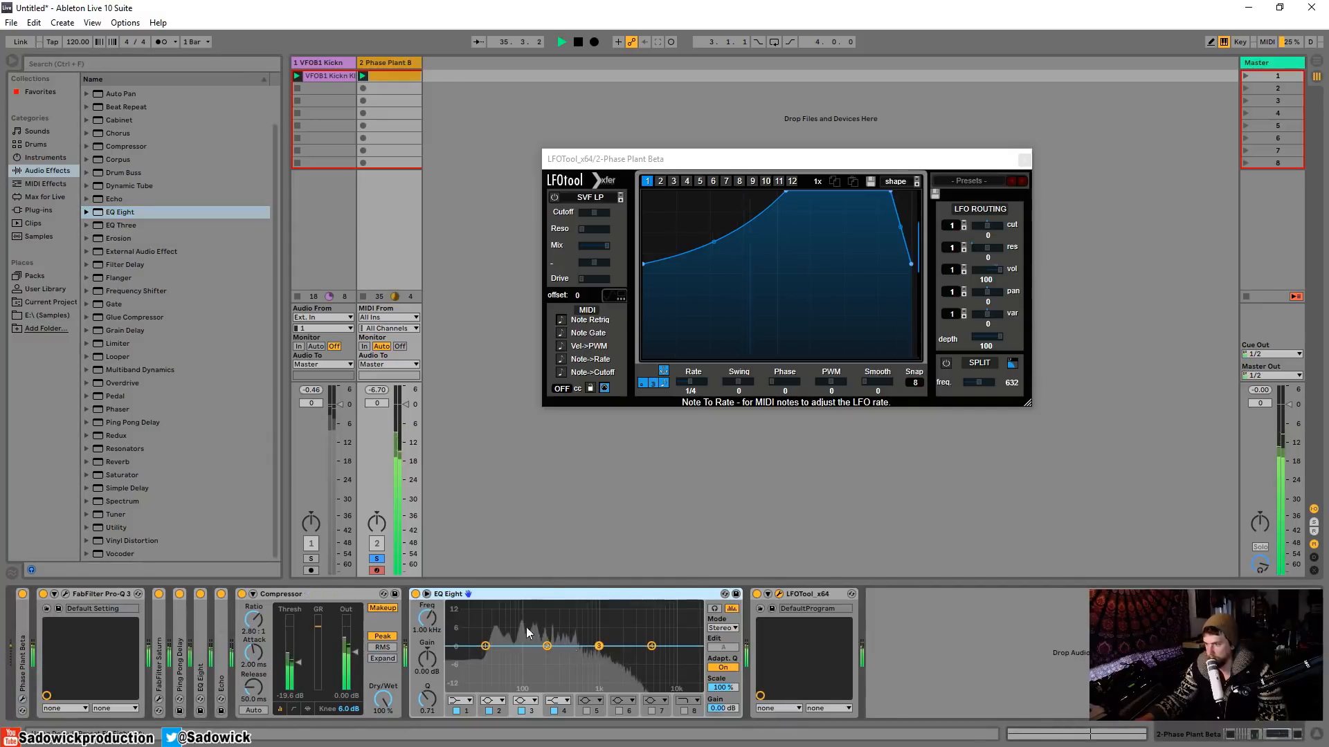
left_click_drag(651, 646, 647, 653)
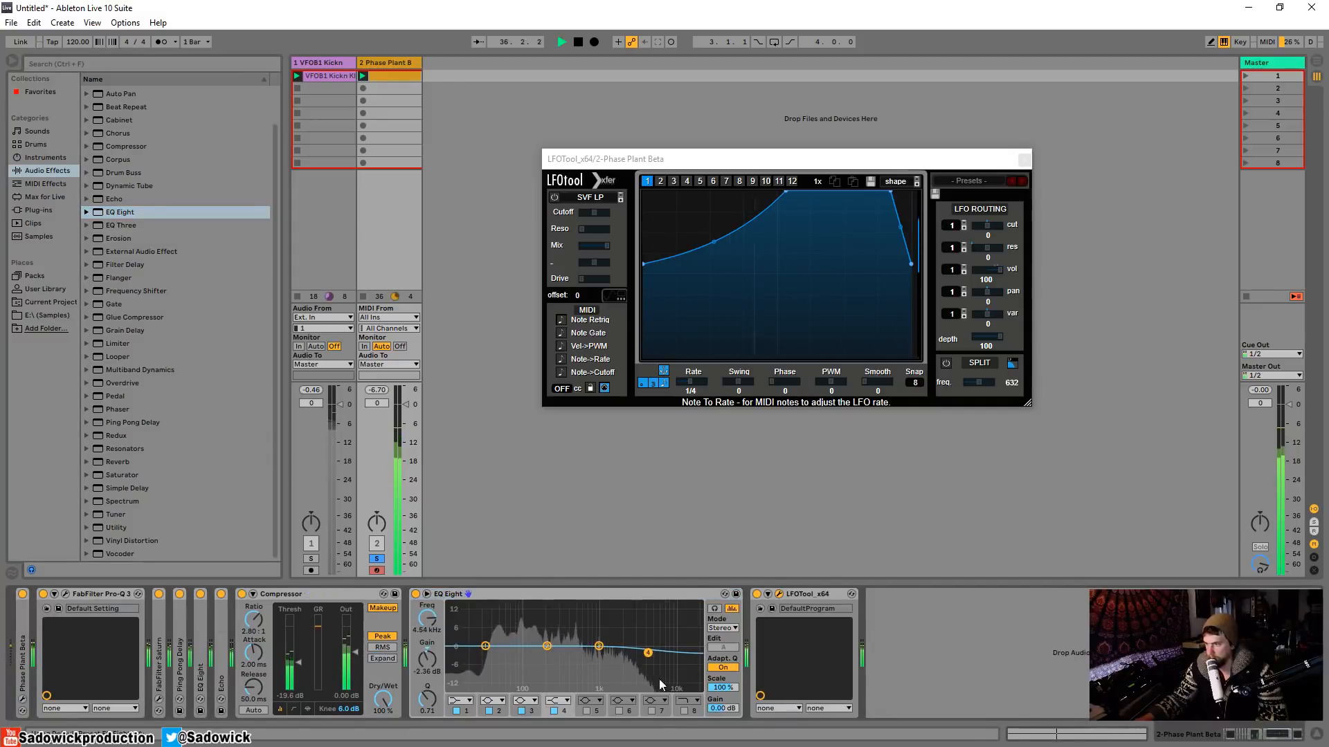
left_click(692, 700)
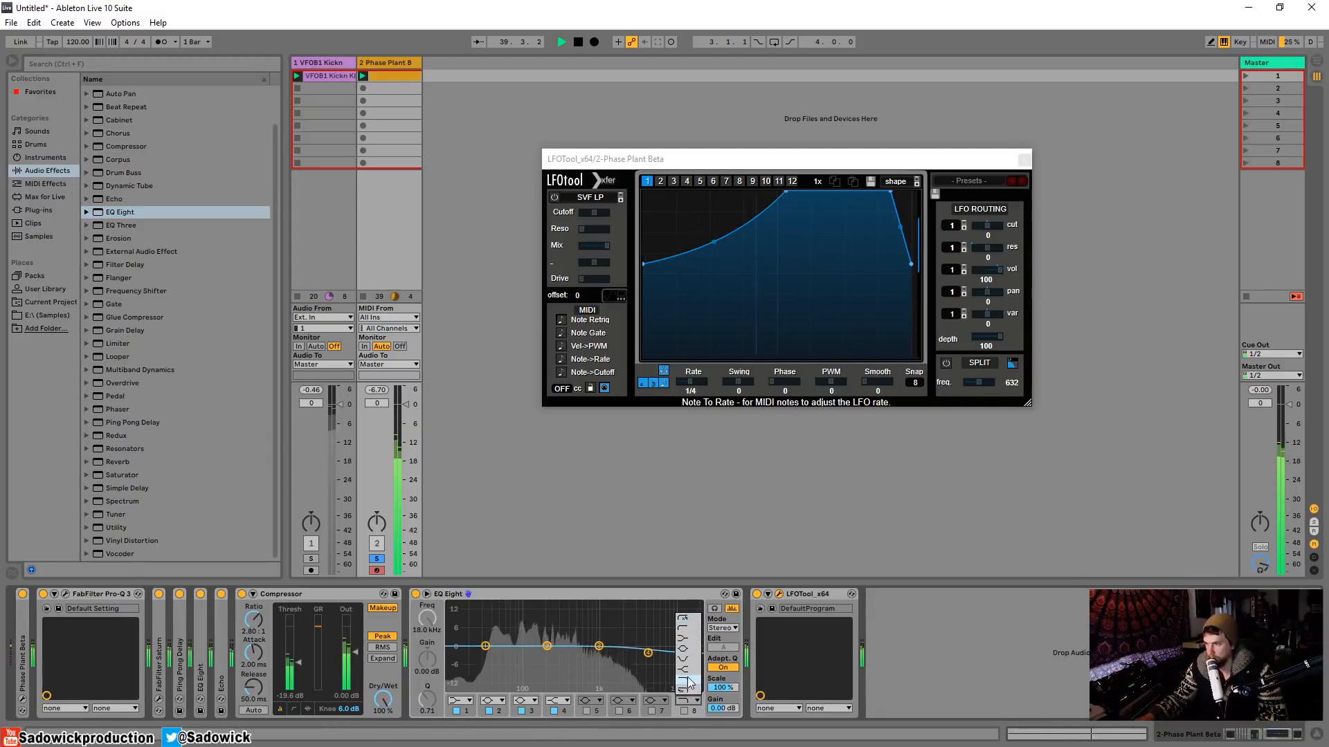
left_click(689, 630)
left_click_drag(650, 654, 500, 640)
left_click(684, 711)
key("Delete")
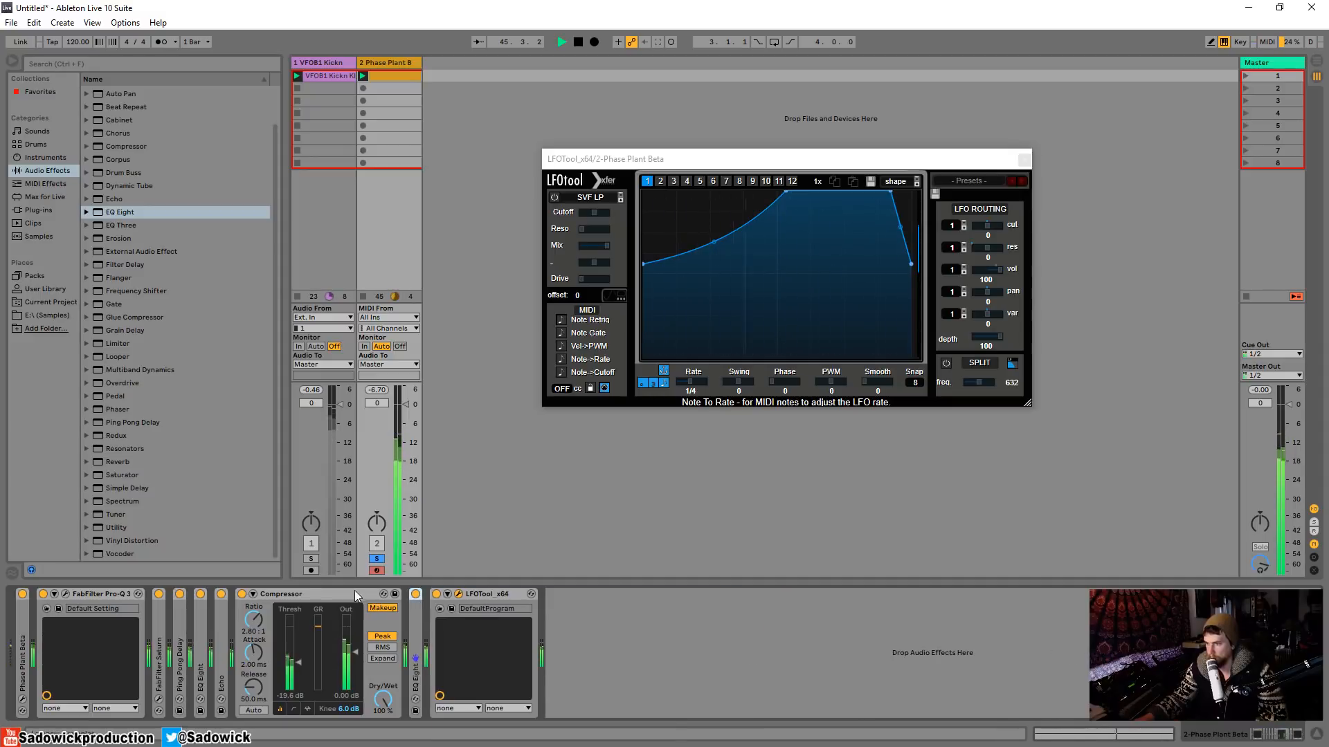
Collapse the Compressor, unsolo the Phase Plant track, lower its volume to -2.0 dB, and close the LFOTool window
double_click(346, 600)
left_click(376, 558)
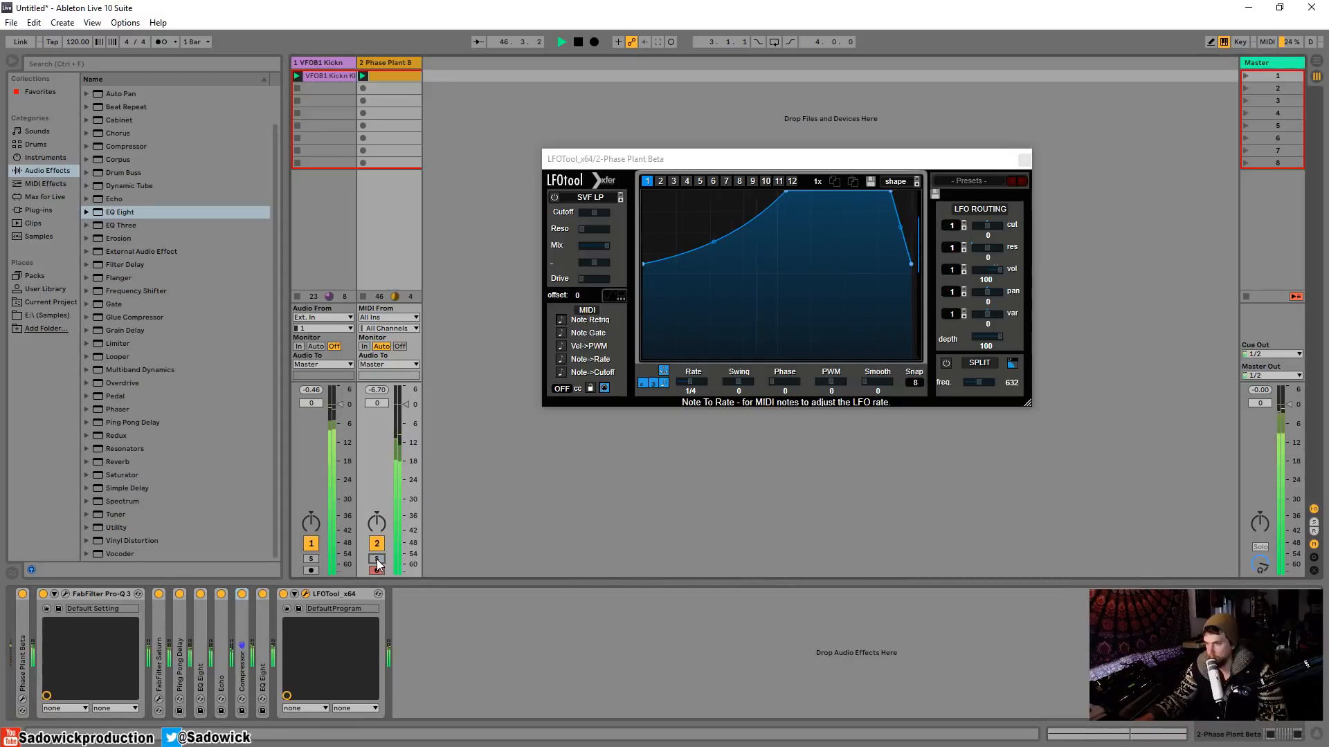
left_click_drag(400, 404, 400, 410)
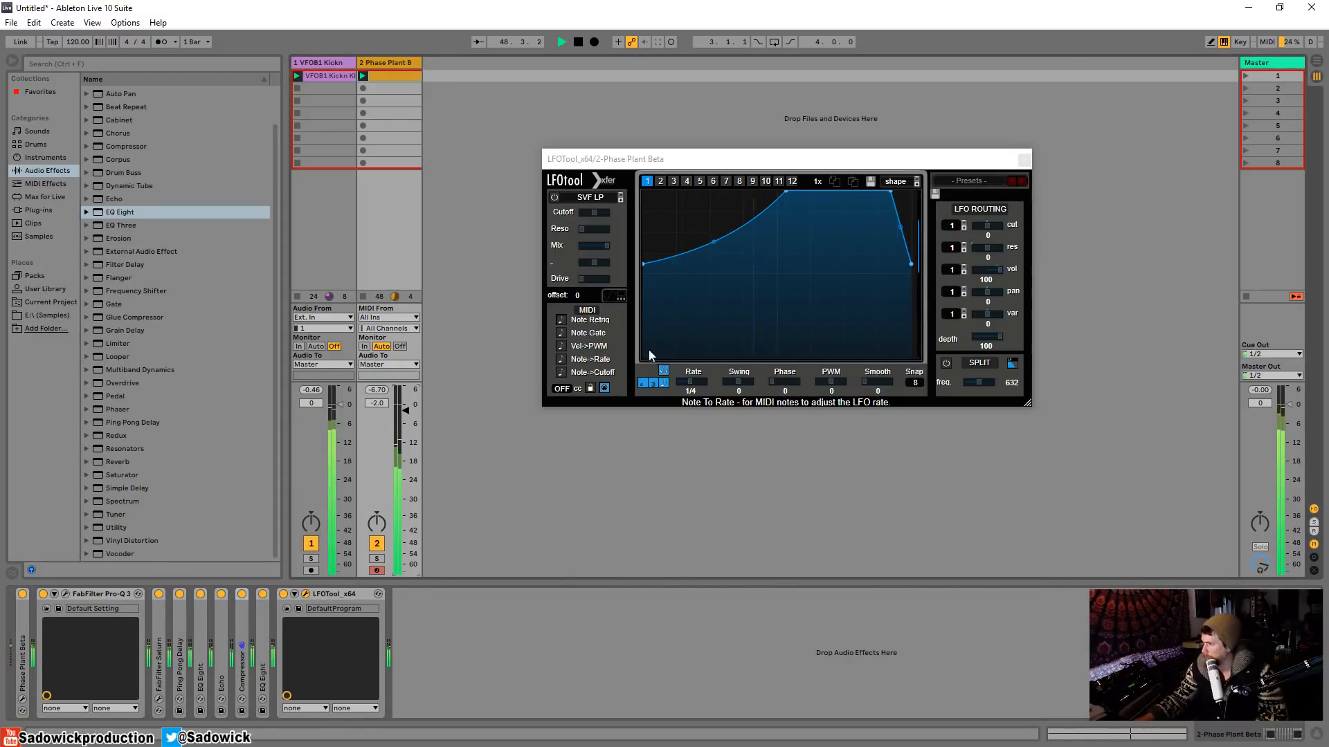
left_click(1025, 160)
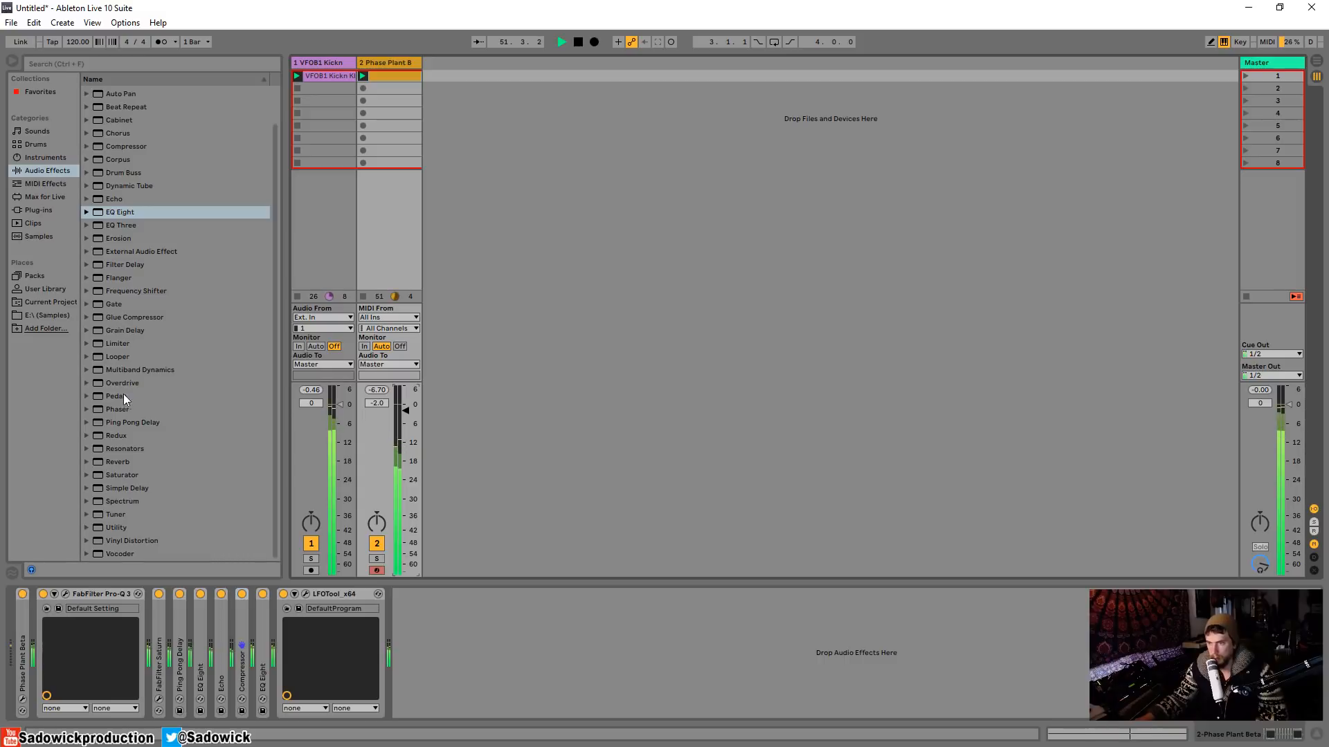
Audition the Pedal effect before LFOTool, delete it from the chain, and stop playback
mouse_move(114, 396)
left_mouse_down()
mouse_move(371, 650)
mouse_move(328, 629)
mouse_move(309, 602)
mouse_move(340, 643)
left_mouse_up()
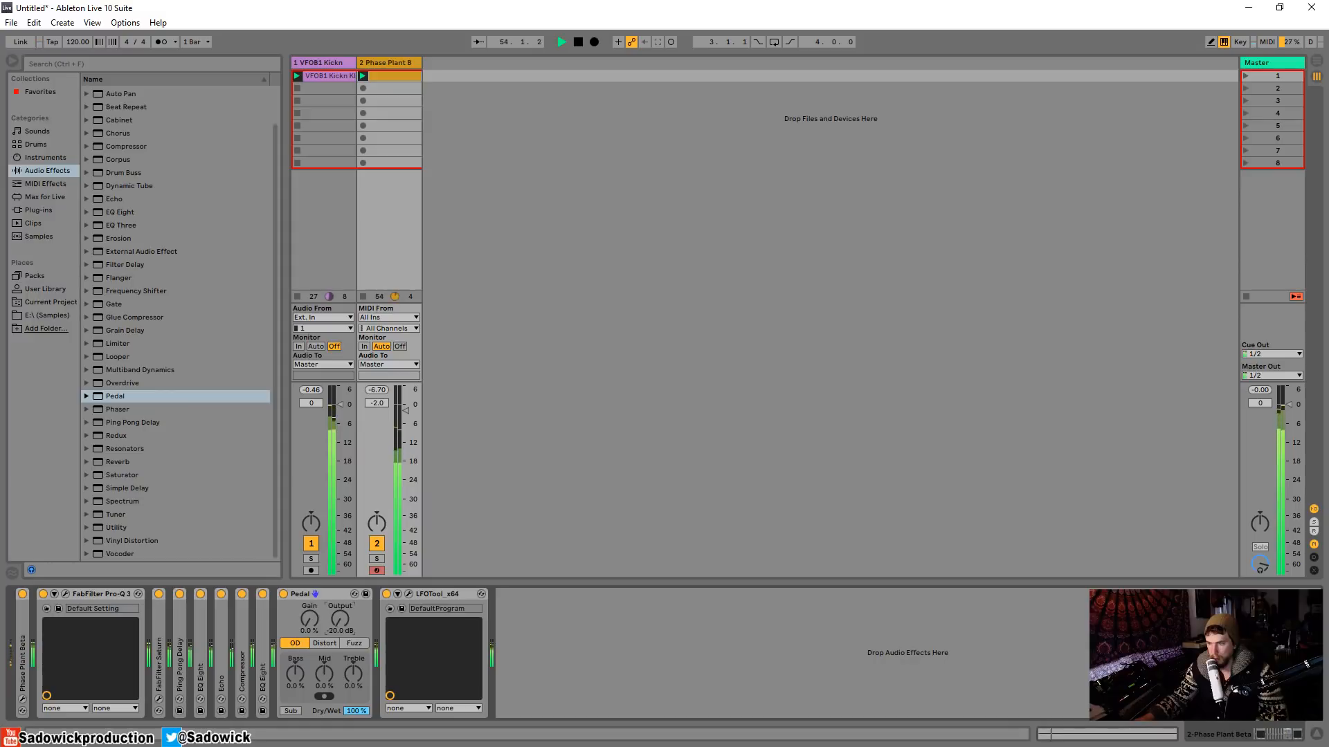
double_click(340, 625)
left_click(327, 591)
key("Delete")
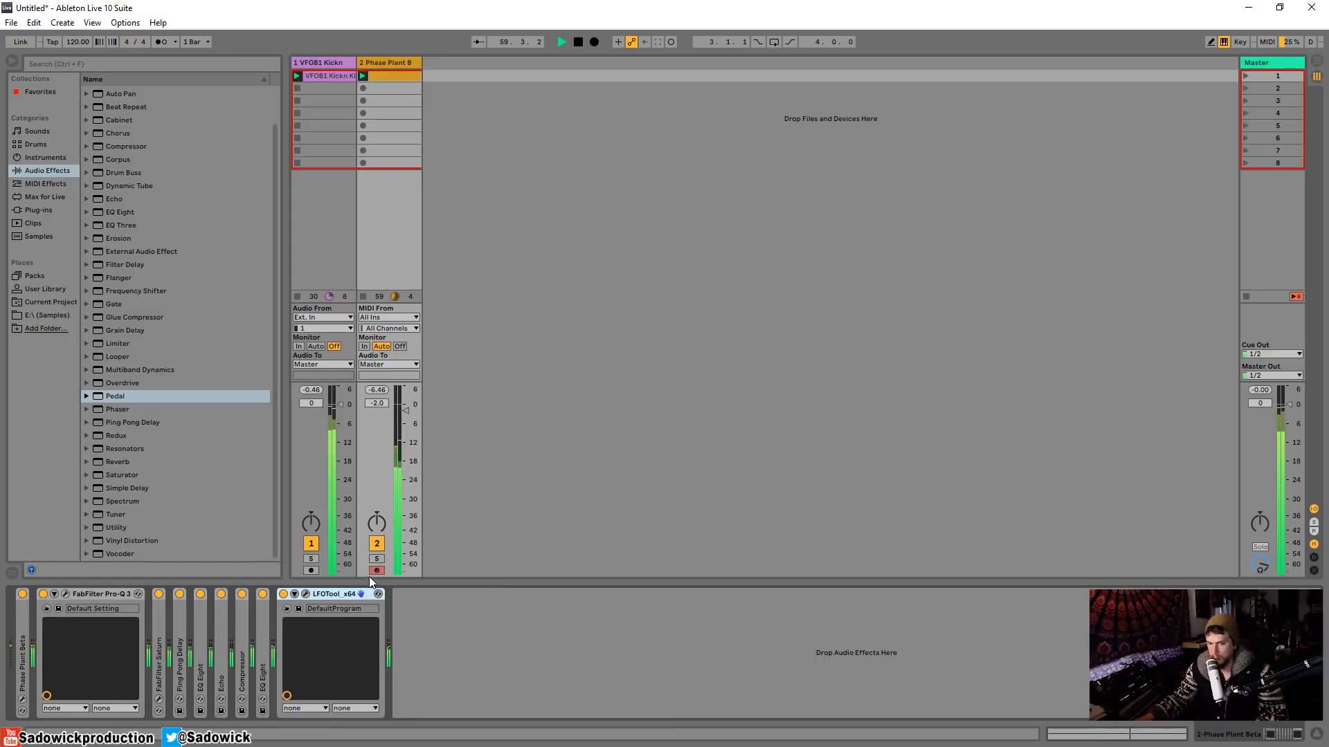
key("space")
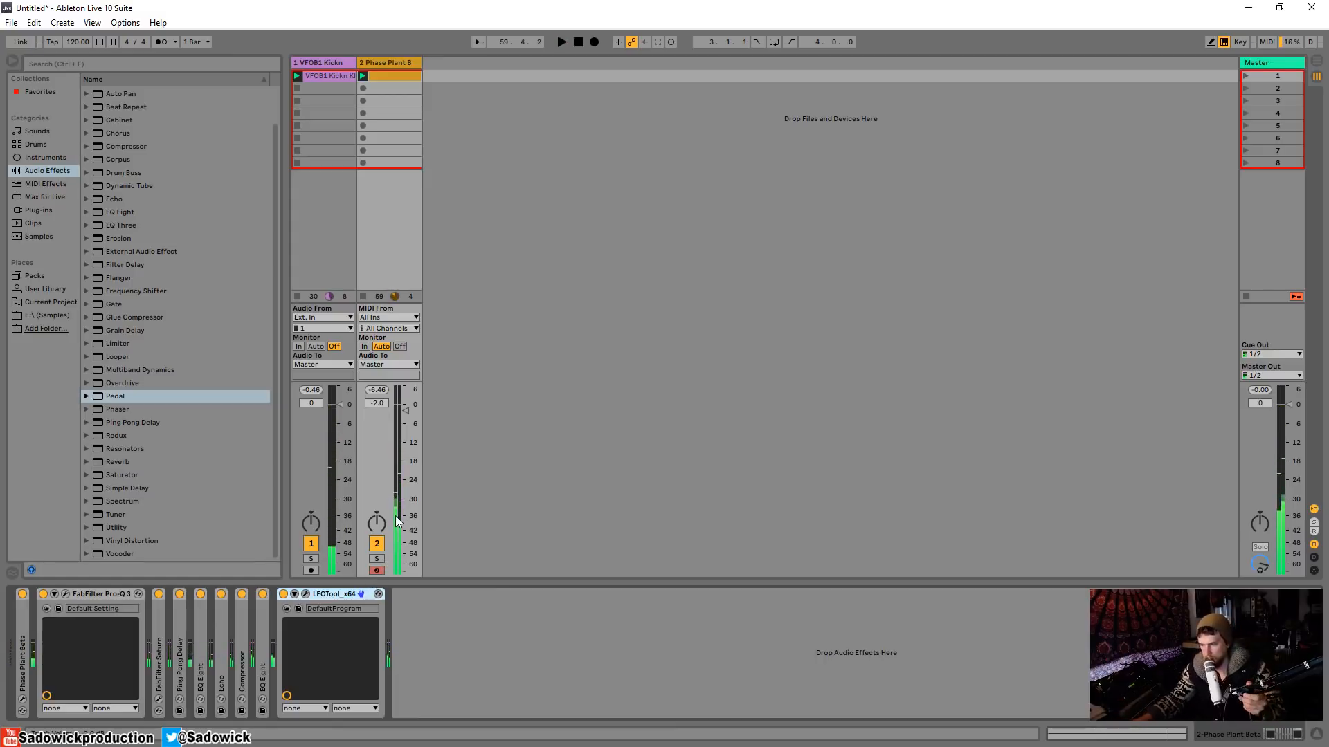